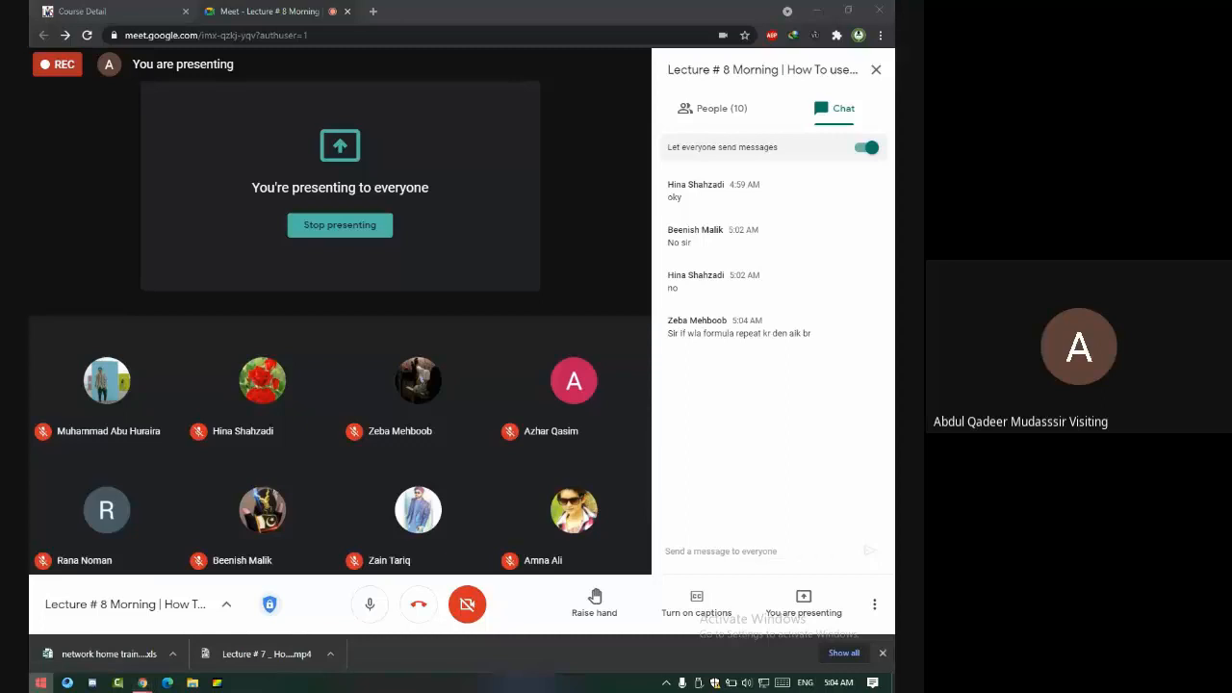
- Launch Excel 2013 by searching for 'excel' in the Start menu
{"action": "left_click", "coordinate": [39, 683]}
{"action": "type", "text": "excel"}
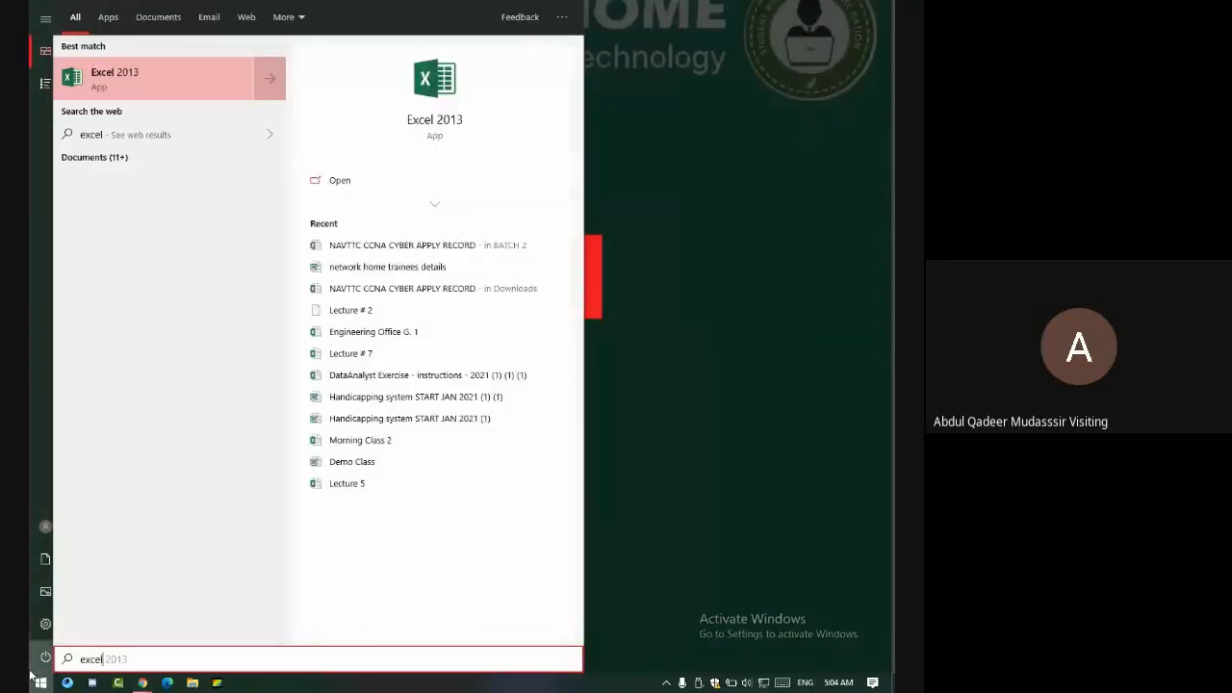
{"action": "key", "text": "Return"}
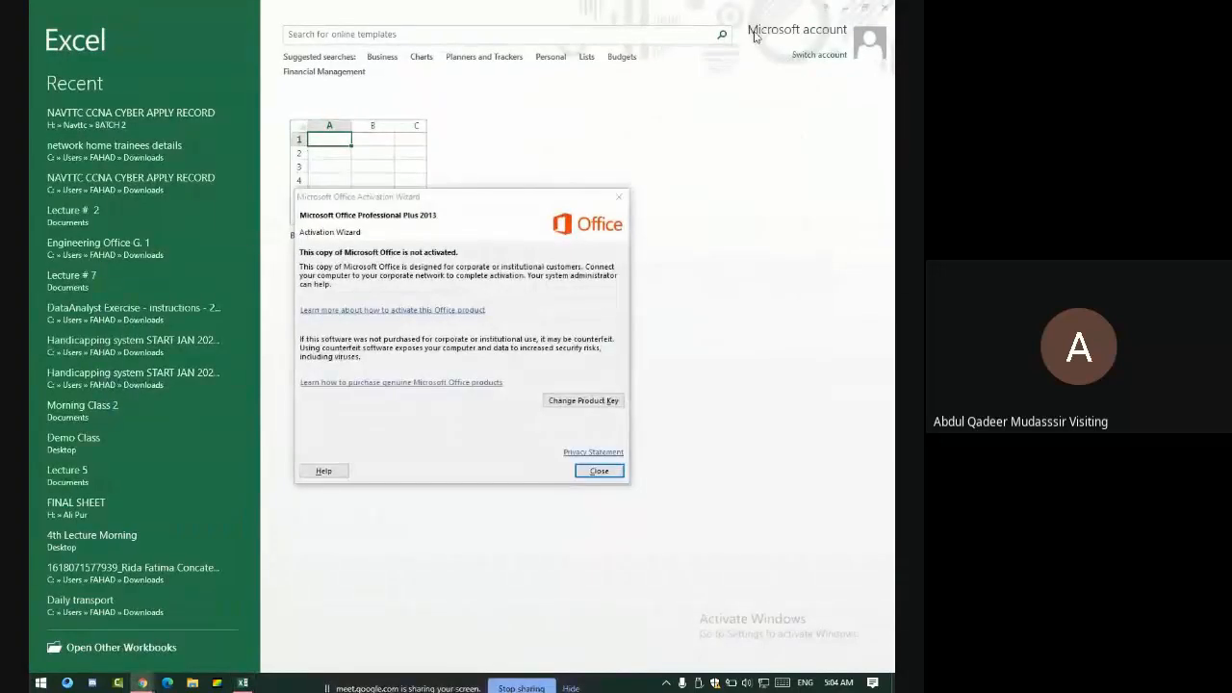
- Dismiss the activation notice and create a new blank workbook
{"action": "left_click", "coordinate": [617, 199]}
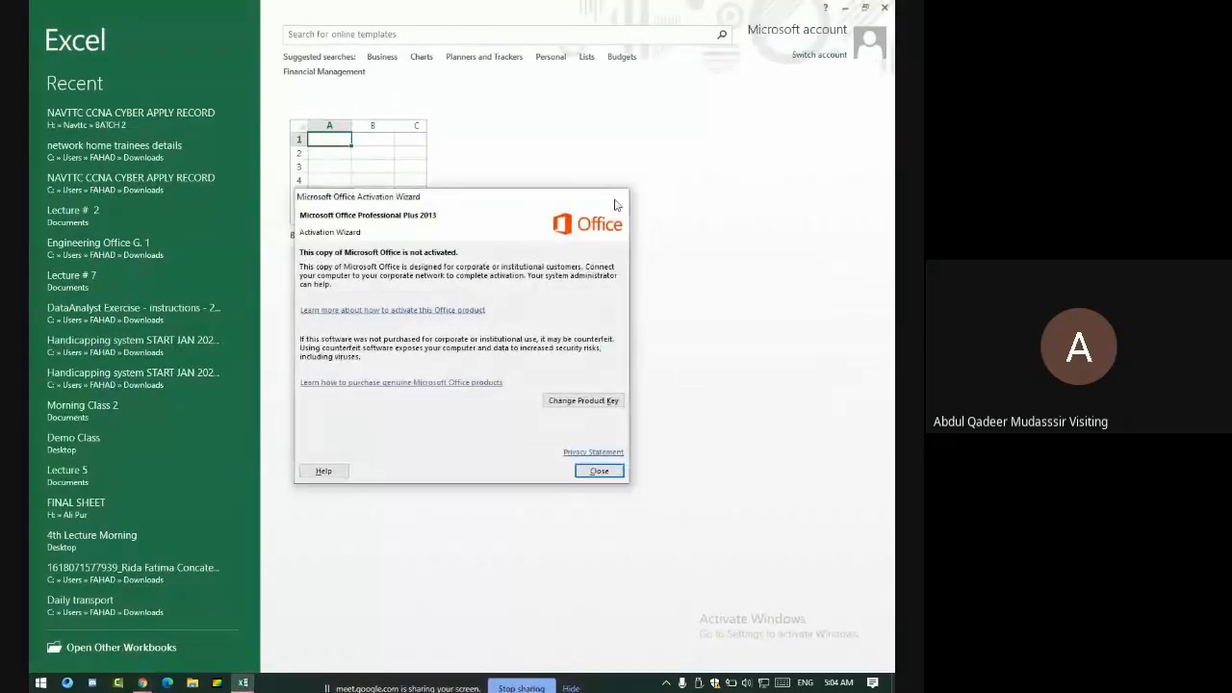
{"action": "left_click", "coordinate": [845, 7]}
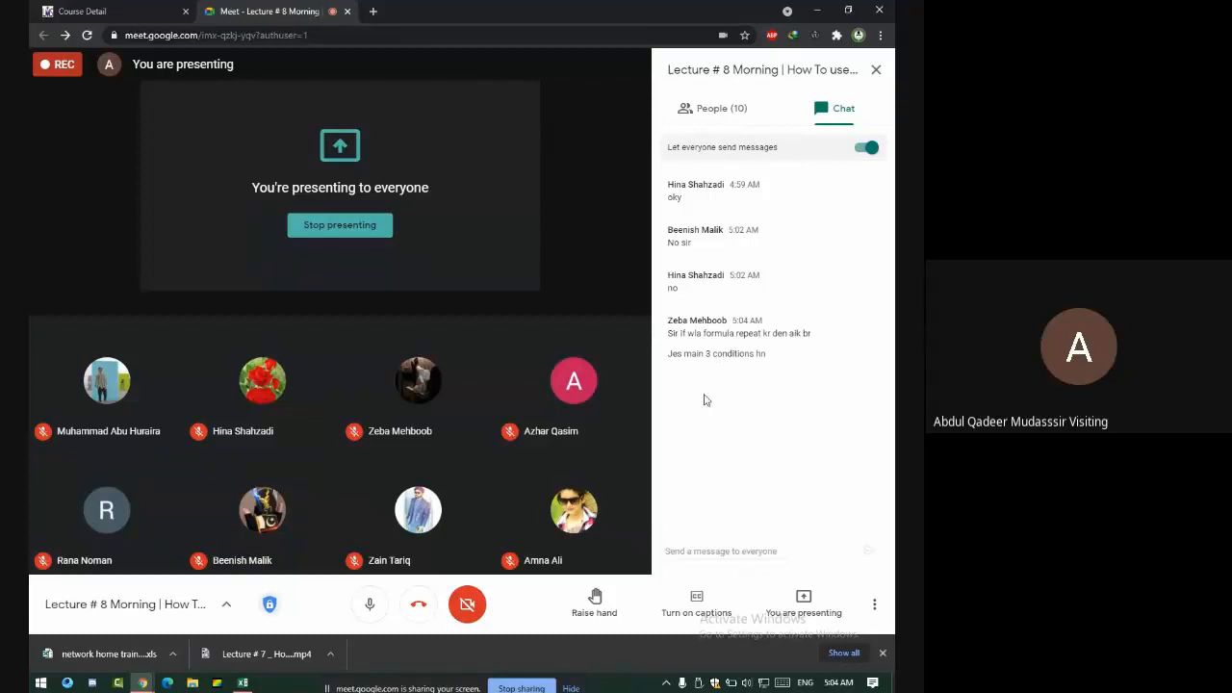
{"action": "left_click", "coordinate": [242, 682]}
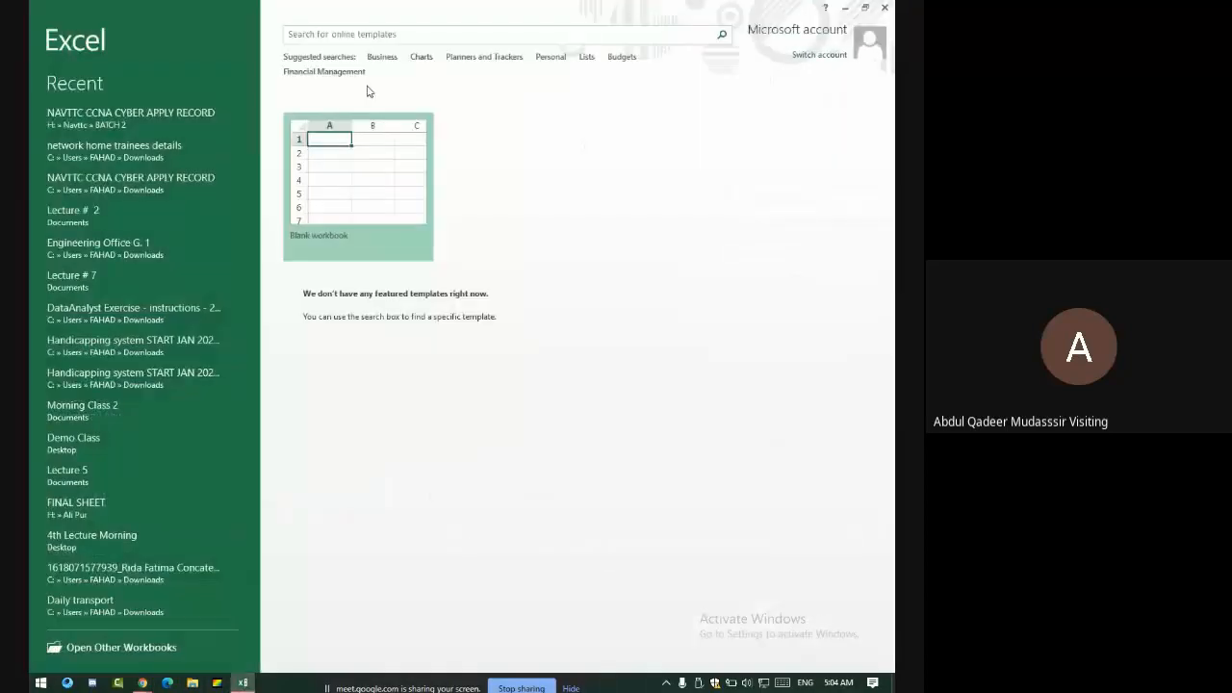
{"action": "left_click", "coordinate": [341, 206]}
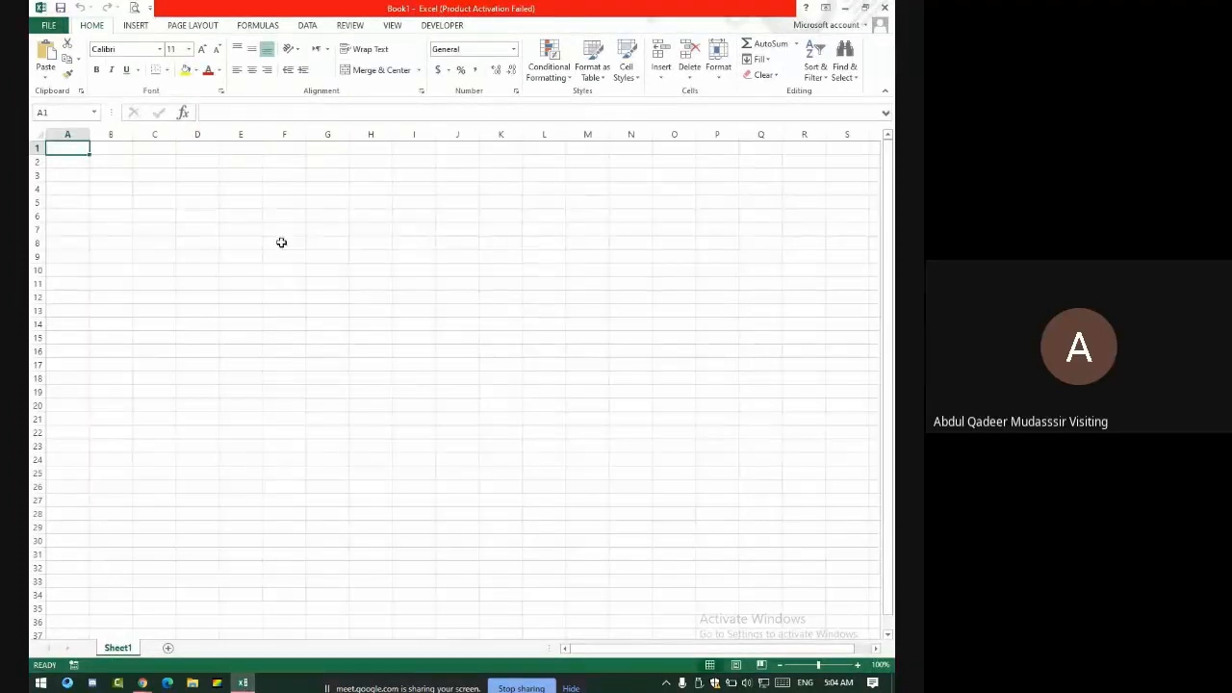
- Zoom the empty Sheet1 in to 140%
{"action": "left_click", "coordinate": [857, 665]}
{"action": "left_click", "coordinate": [857, 665]}
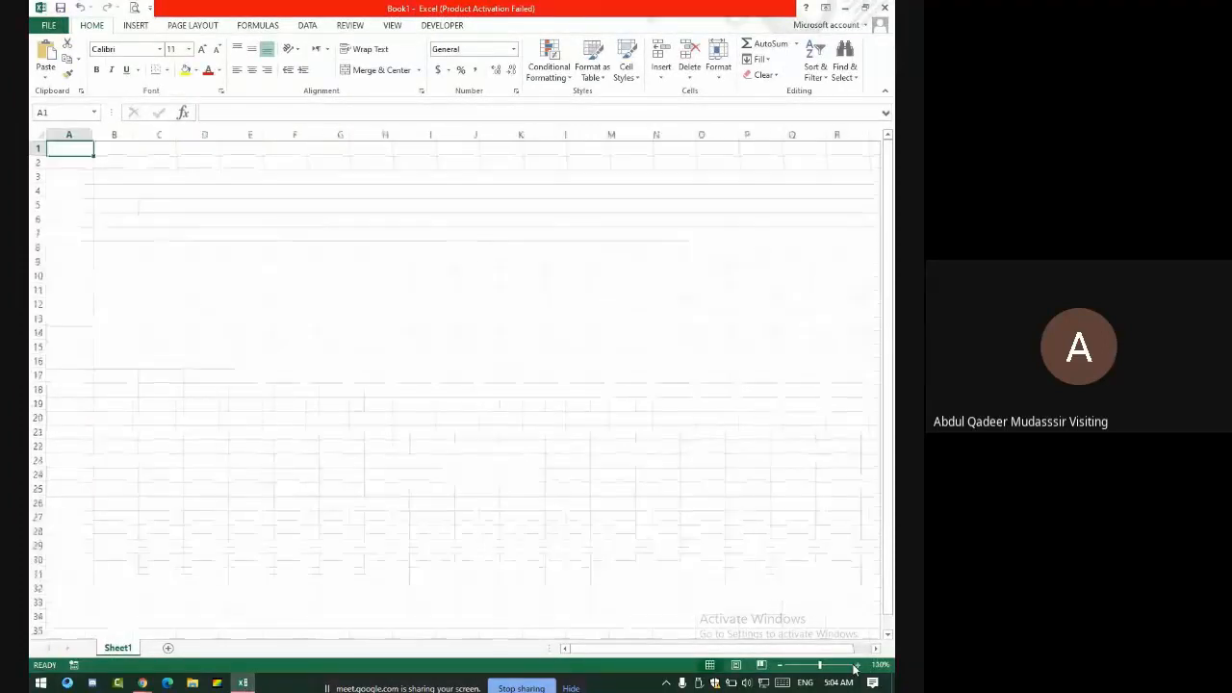
{"action": "left_click", "coordinate": [857, 665]}
{"action": "left_click", "coordinate": [856, 665]}
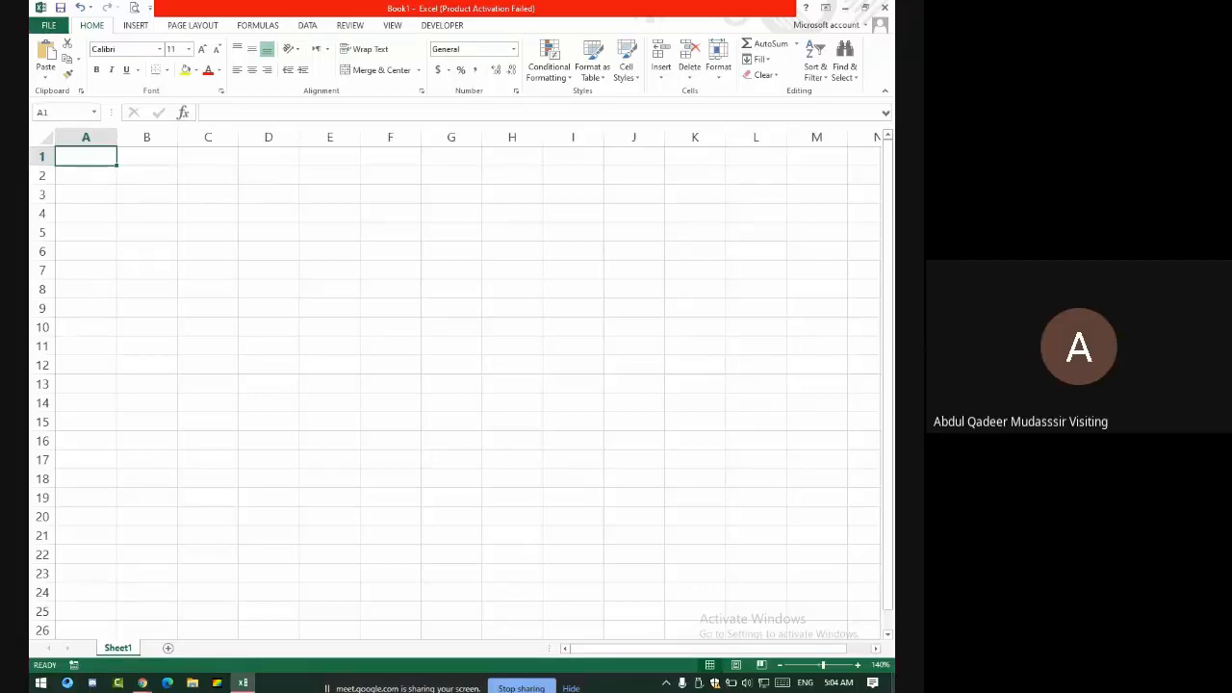
- Enter '80%>= 5' in A2, '60%>=3' in A3 and 1 in A4
{"action": "left_click", "coordinate": [97, 176]}
{"action": "type", "text": "80%"}
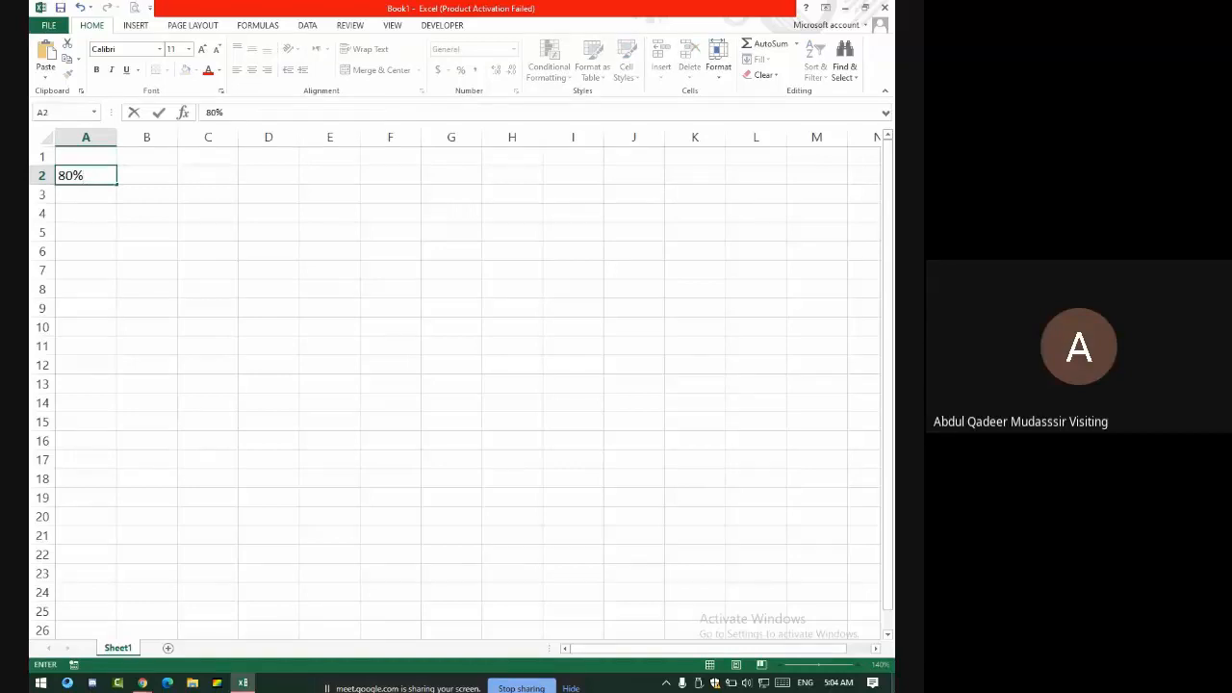
{"action": "type", "text": ">= 5"}
{"action": "key", "text": "Return"}
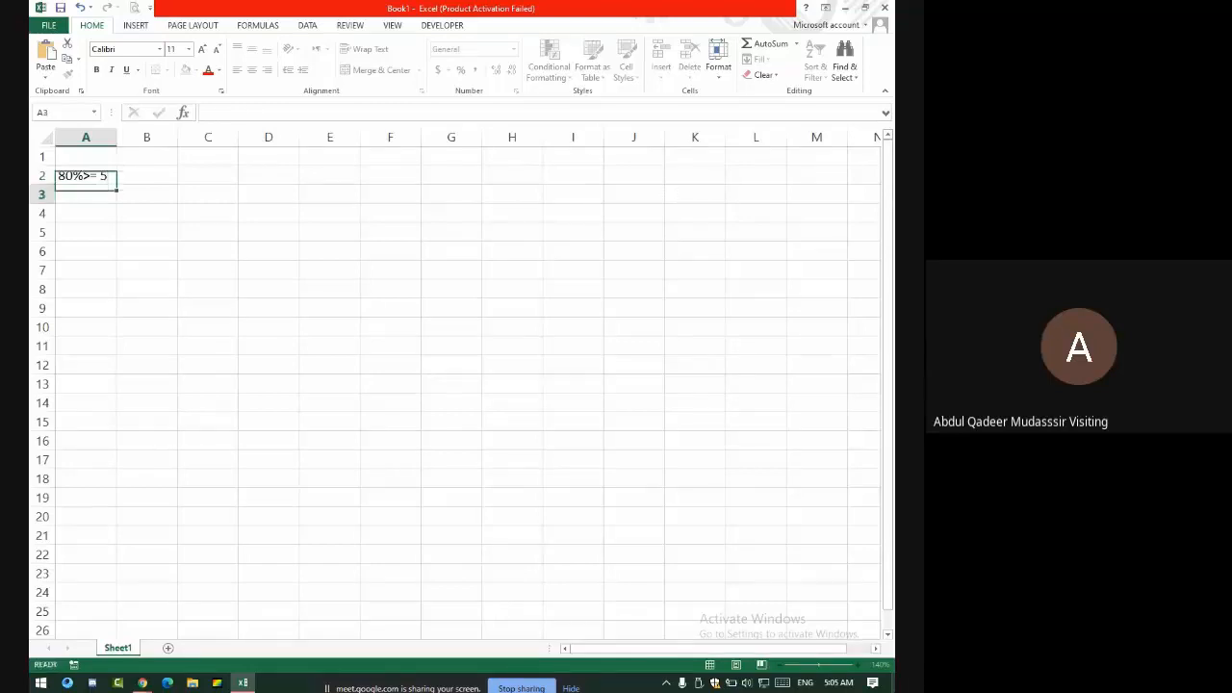
{"action": "type", "text": "6"}
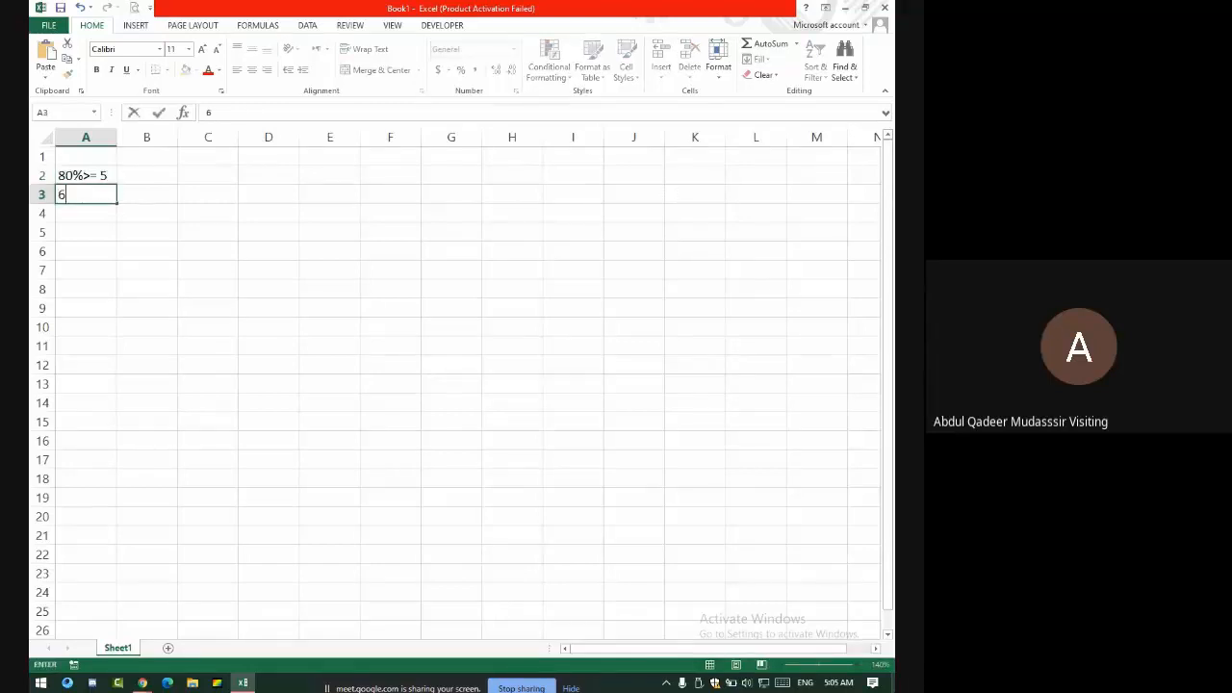
{"action": "type", "text": "0%>=3"}
{"action": "key", "text": "Return"}
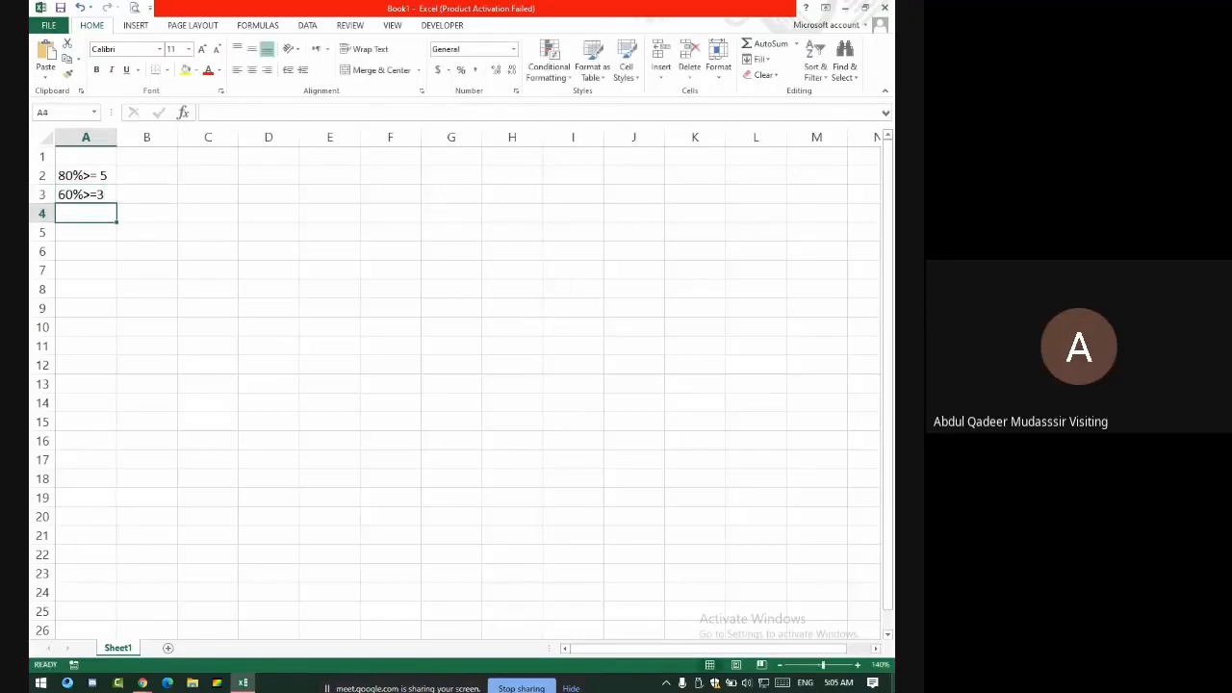
{"action": "type", "text": "1"}
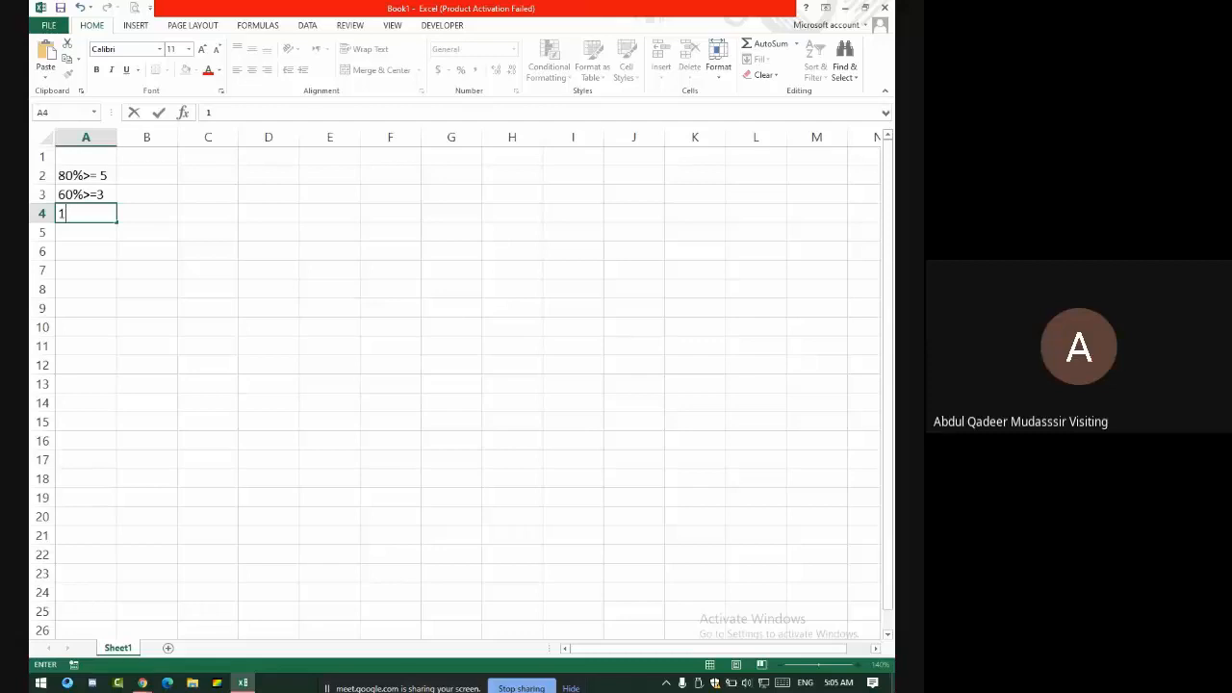
{"action": "key", "text": "Return"}
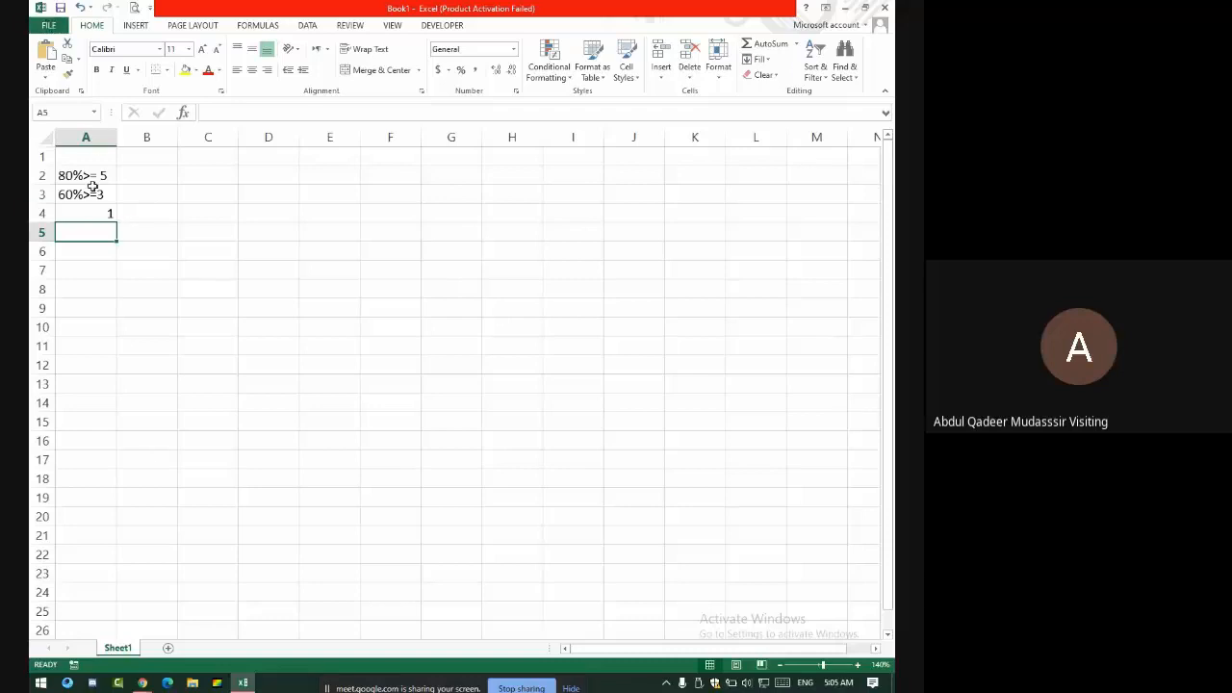
- Highlight the three rules in rows 2–4, then select cell D6
{"action": "left_click_drag", "start_coordinate": [102, 174], "coordinate": [173, 170]}
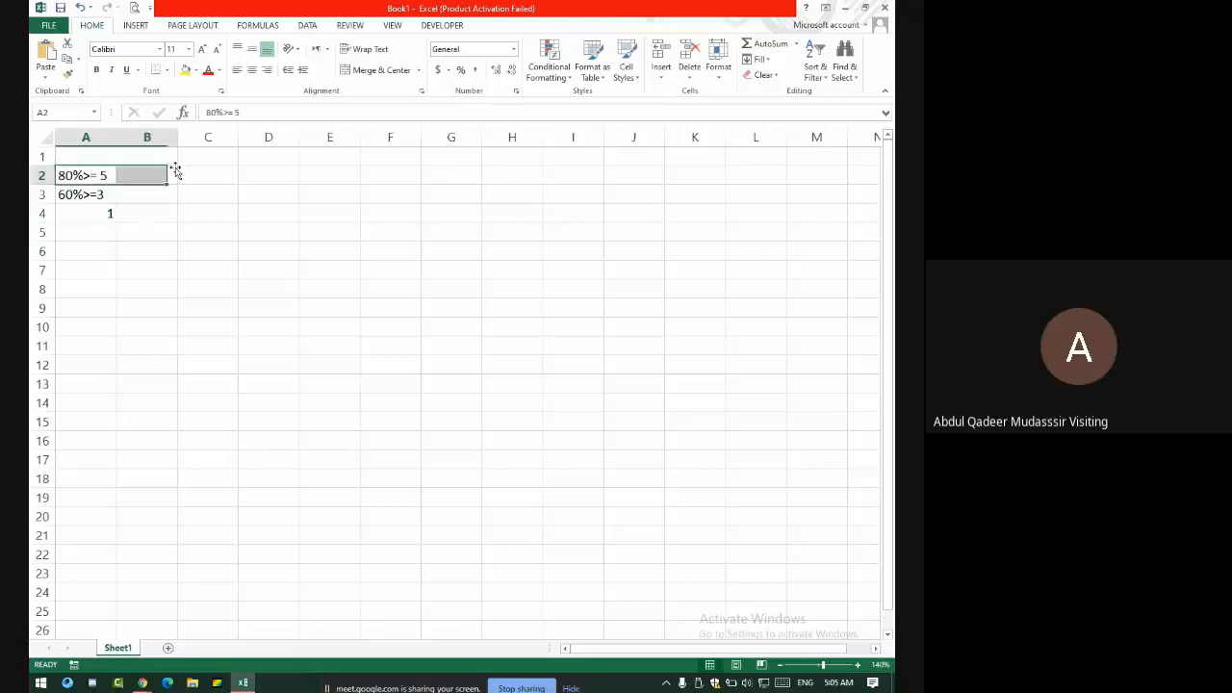
{"action": "left_click_drag", "start_coordinate": [89, 193], "coordinate": [157, 190]}
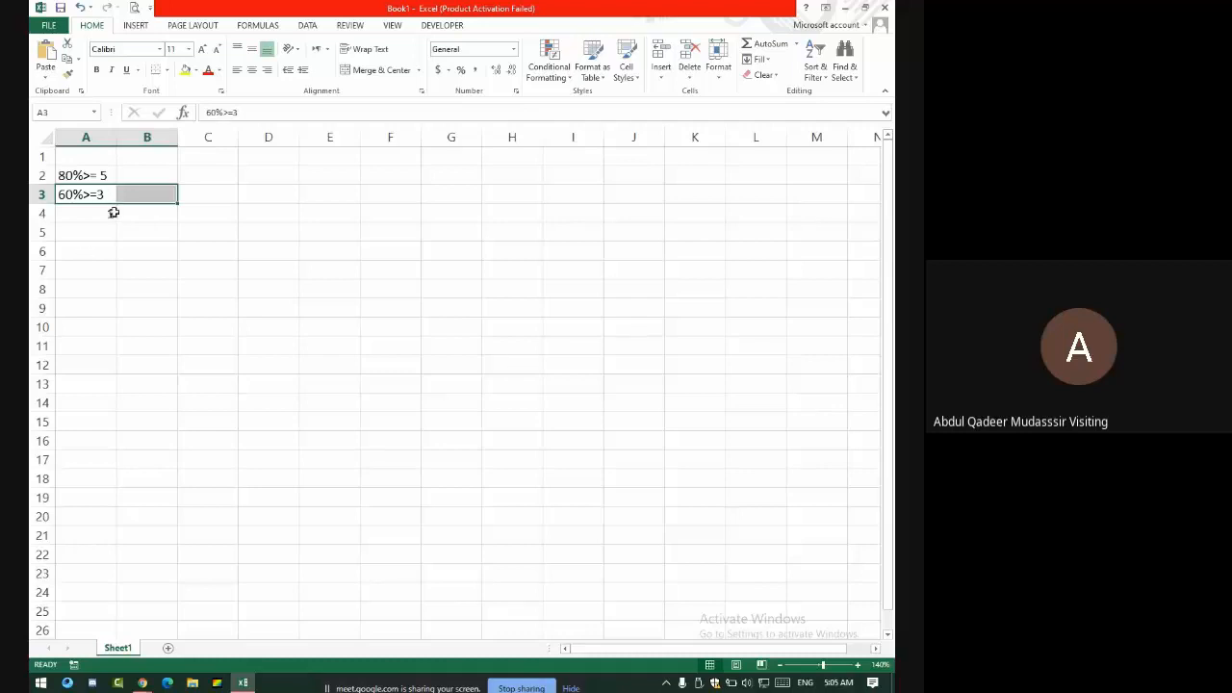
{"action": "left_click", "coordinate": [111, 212]}
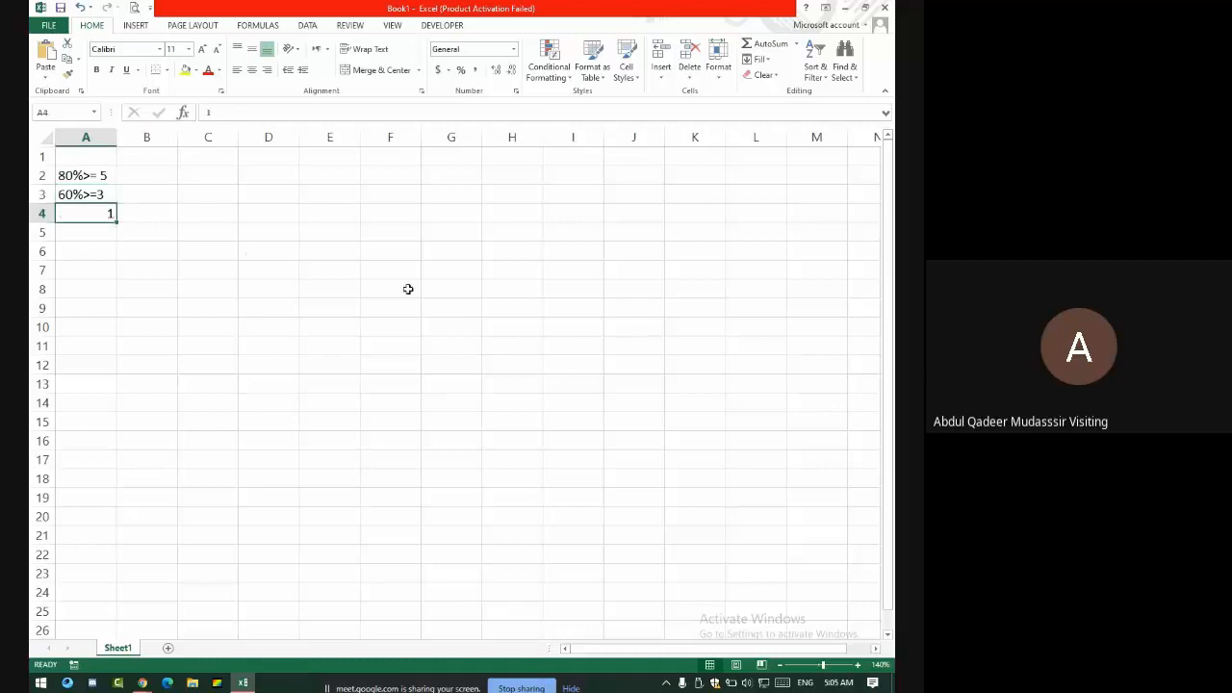
{"action": "left_click", "coordinate": [252, 246]}
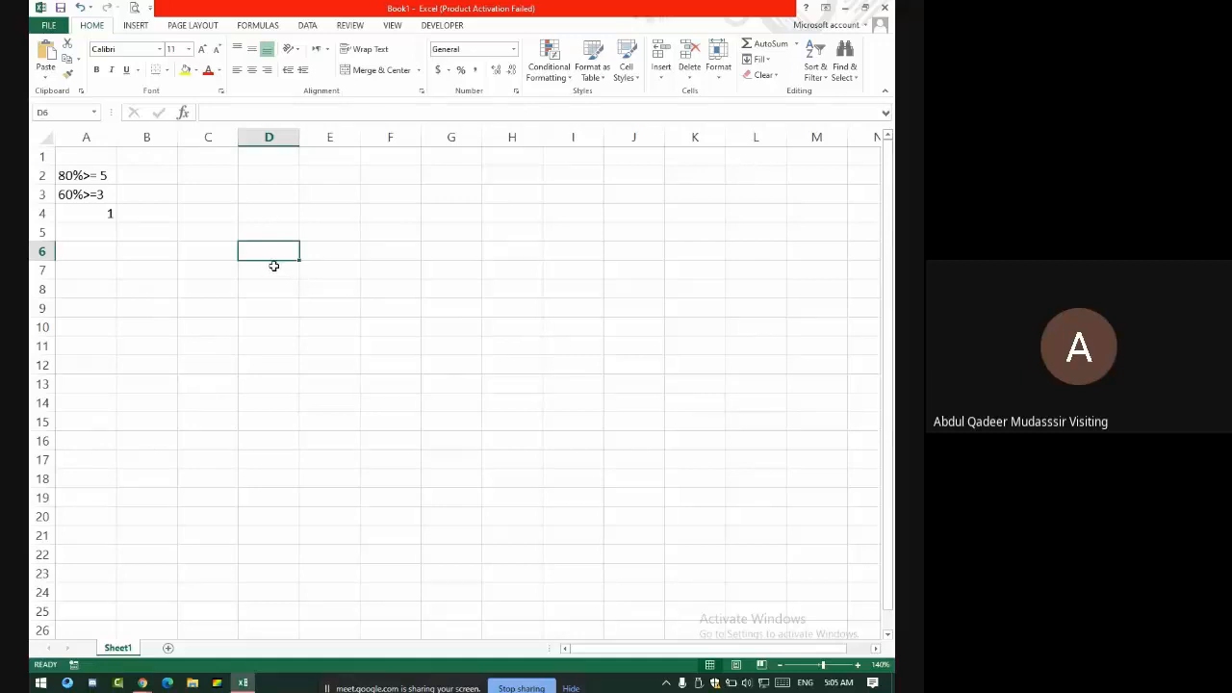
- Enter the sample score 95% in cell D6
{"action": "type", "text": "80"}
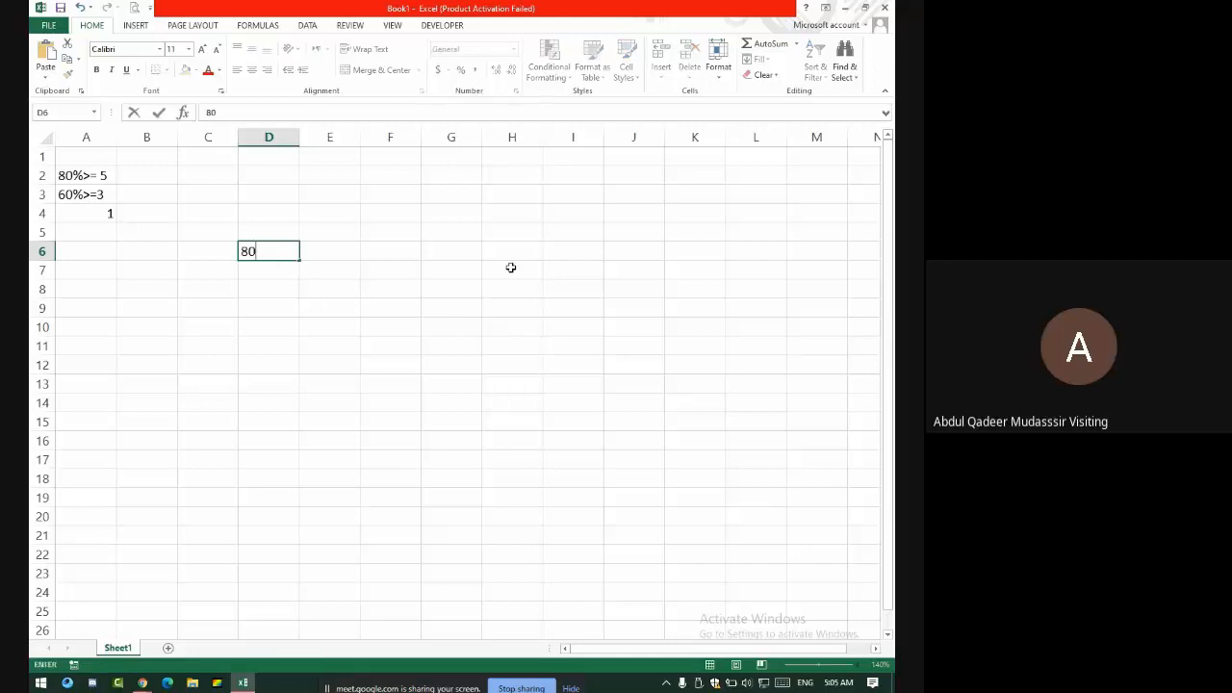
{"action": "key", "text": "BackSpace"}
{"action": "key", "text": "BackSpace"}
{"action": "type", "text": "95%"}
{"action": "key", "text": "Tab"}
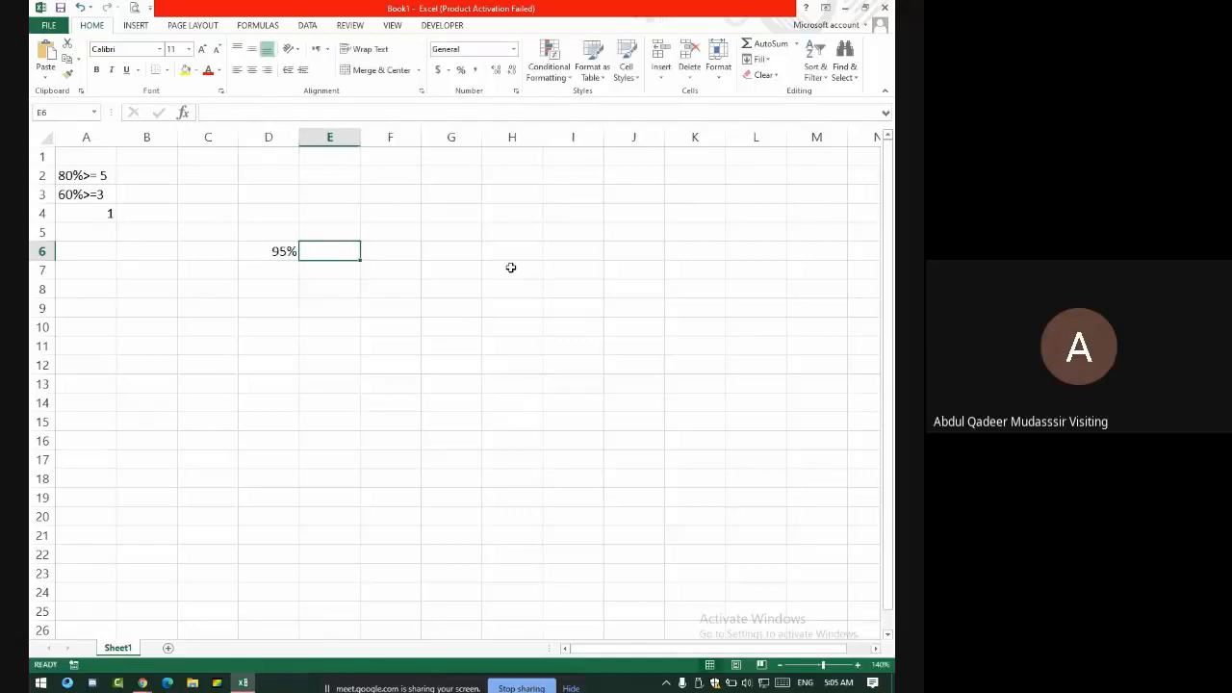
- Admit the waiting participant in Meet, then return to Excel and select E6
{"action": "key", "text": "alt+Tab"}
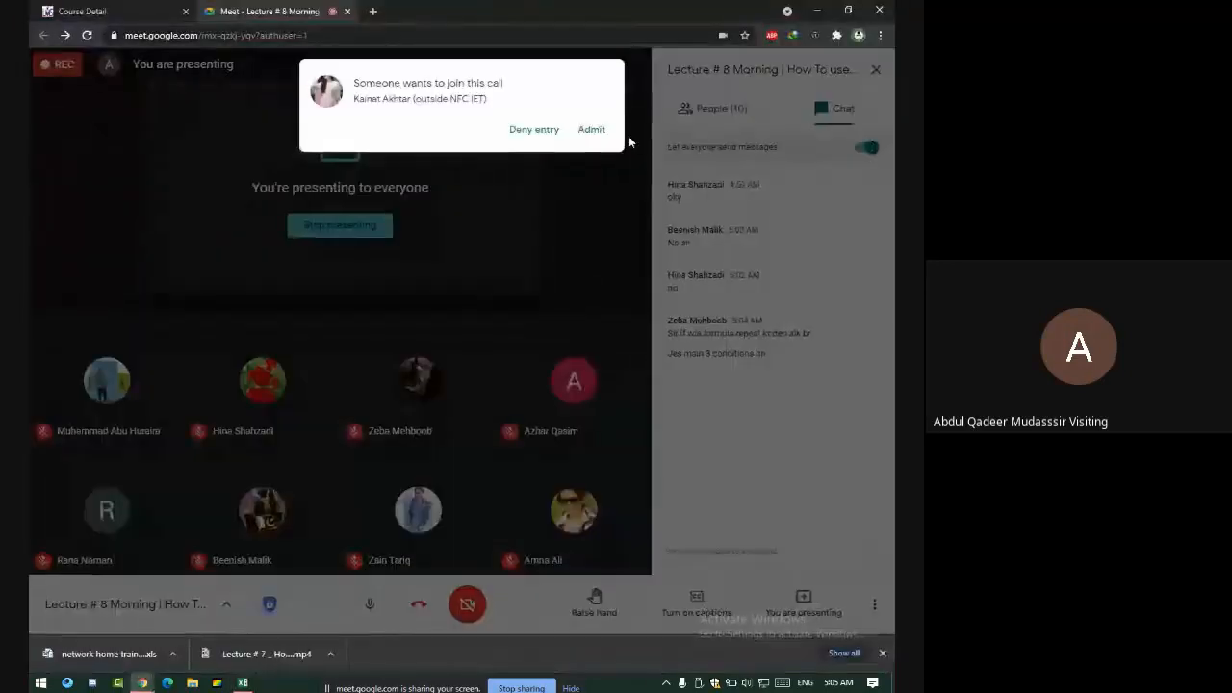
{"action": "left_click", "coordinate": [592, 135]}
{"action": "key", "text": "alt+Tab"}
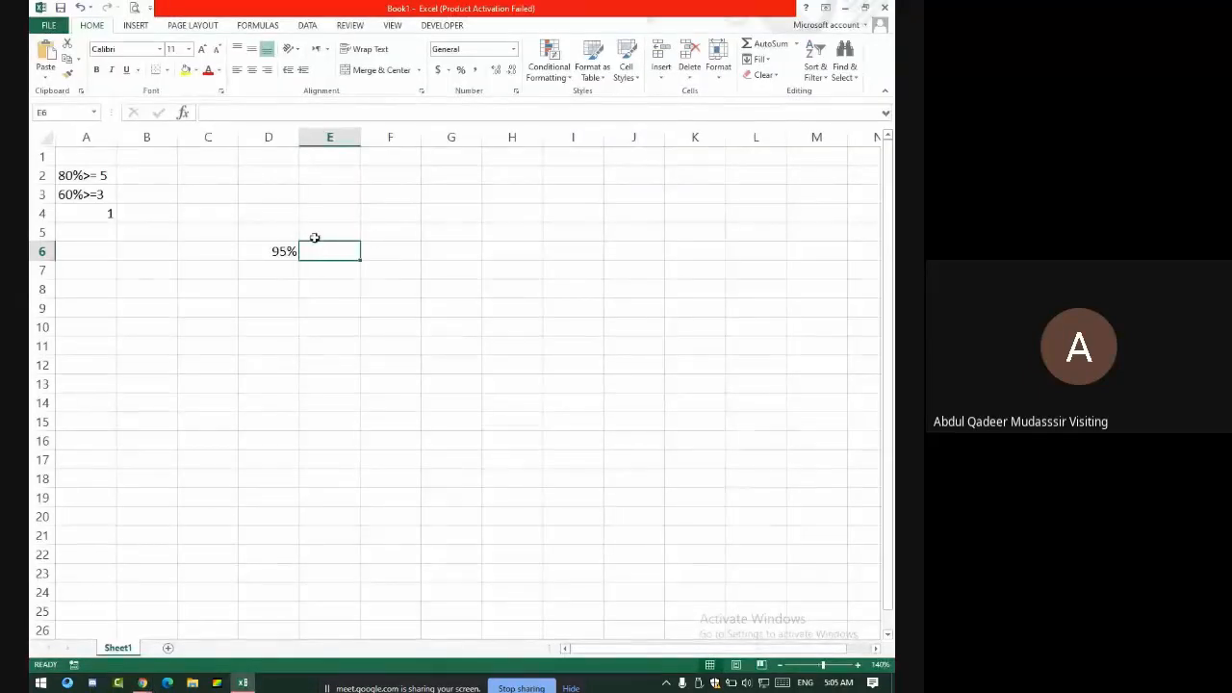
{"action": "left_click", "coordinate": [280, 252]}
{"action": "left_click", "coordinate": [339, 248]}
- Enter =IF(D6>=80%,"5",IF(D6>=60%,"3","1")) in E6, which returns 5
{"action": "type", "text": "=i"}
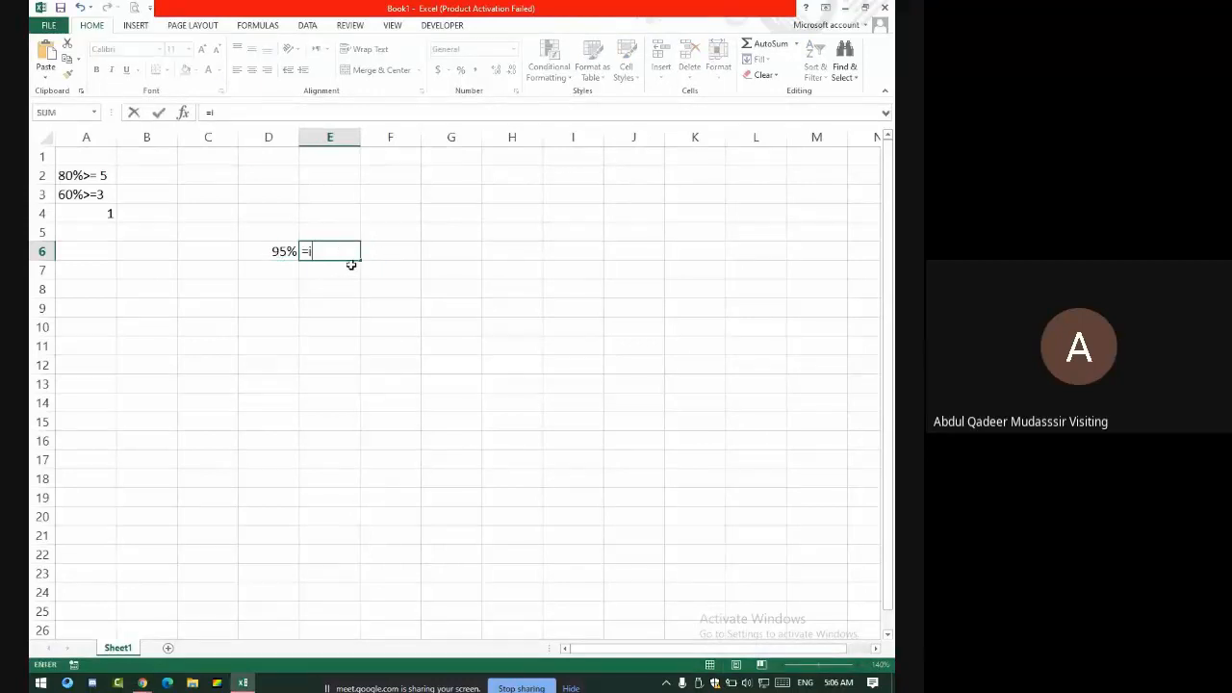
{"action": "type", "text": "f("}
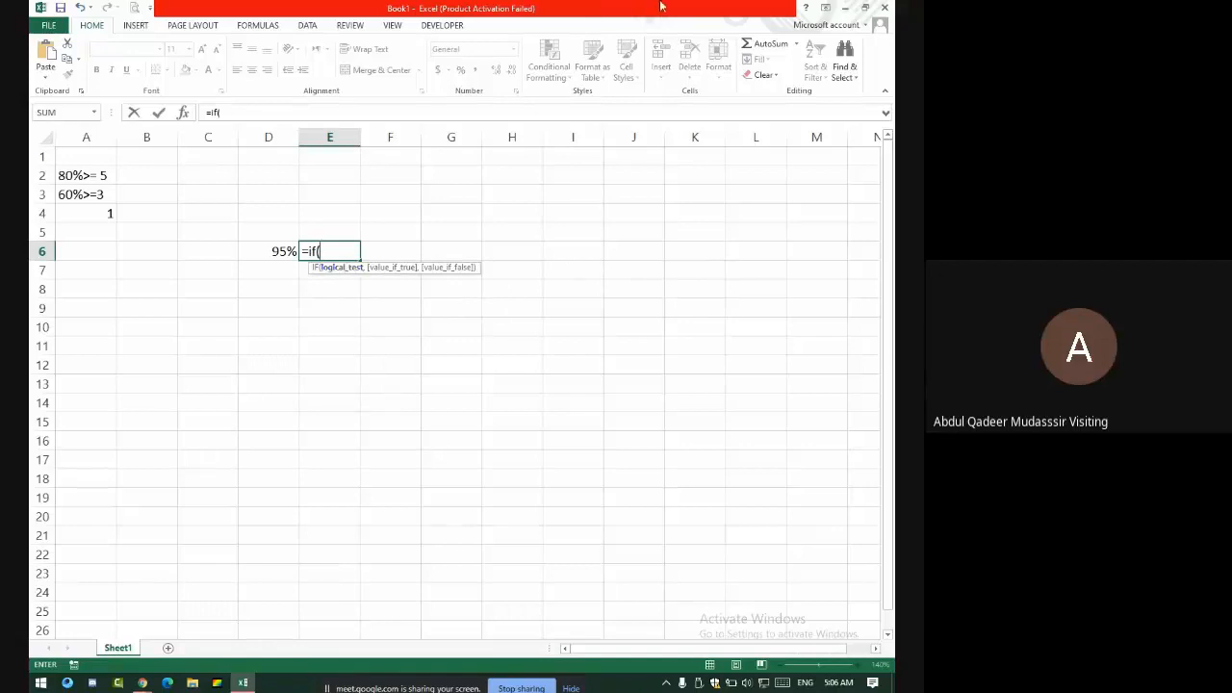
{"action": "left_click", "coordinate": [265, 250]}
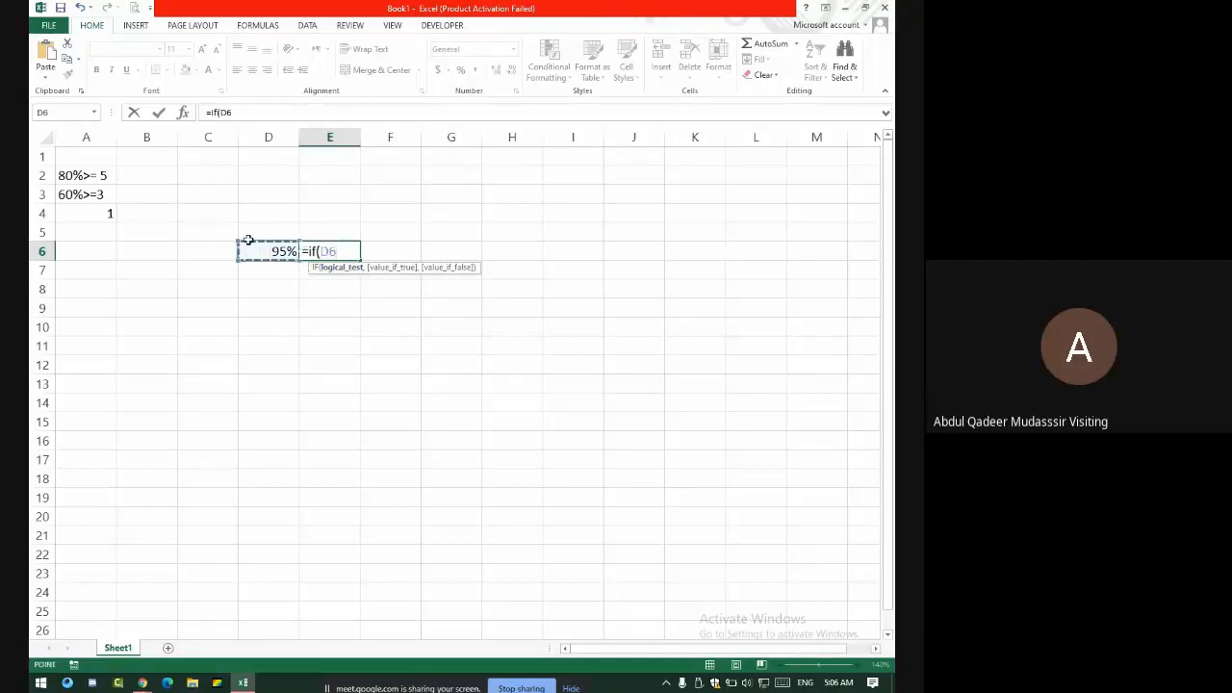
{"action": "type", "text": ">="}
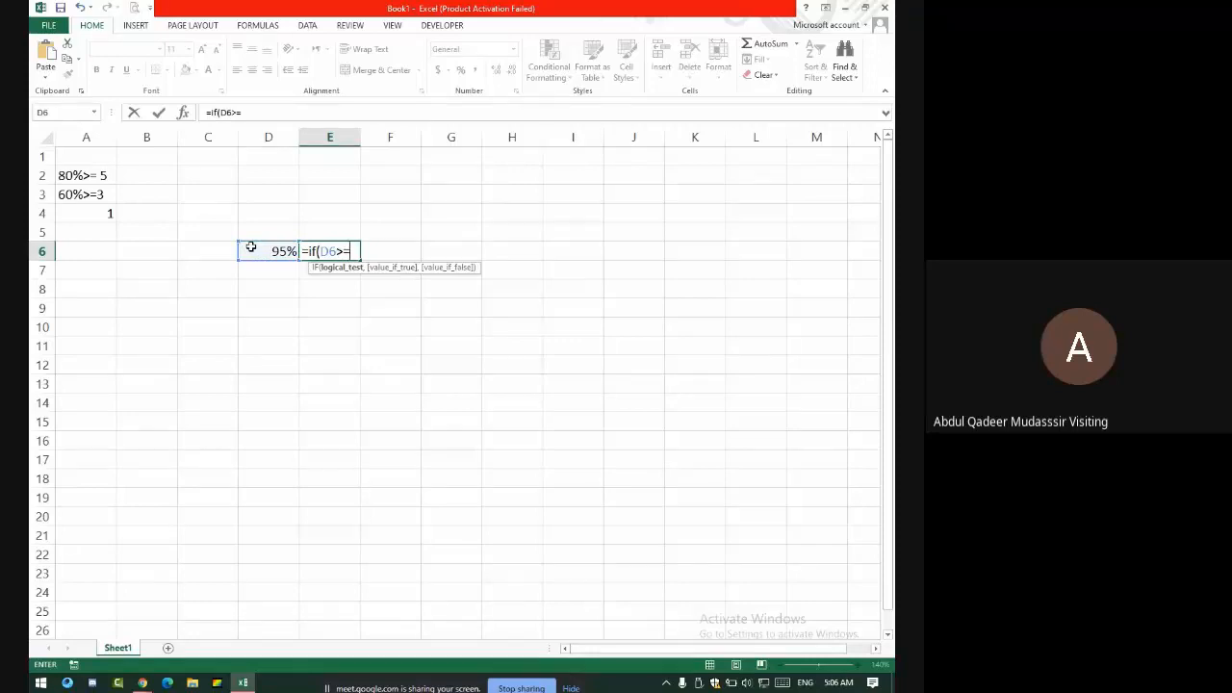
{"action": "type", "text": "80%"}
{"action": "type", "text": ","}
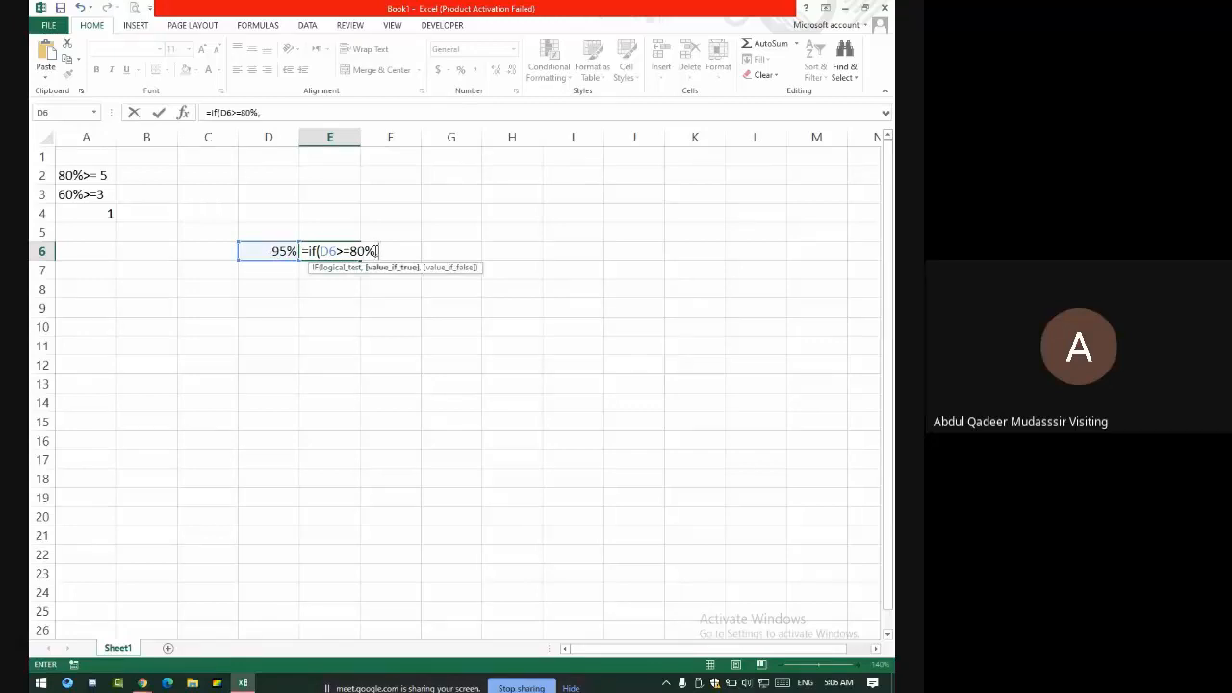
{"action": "type", "text": "\"5\","}
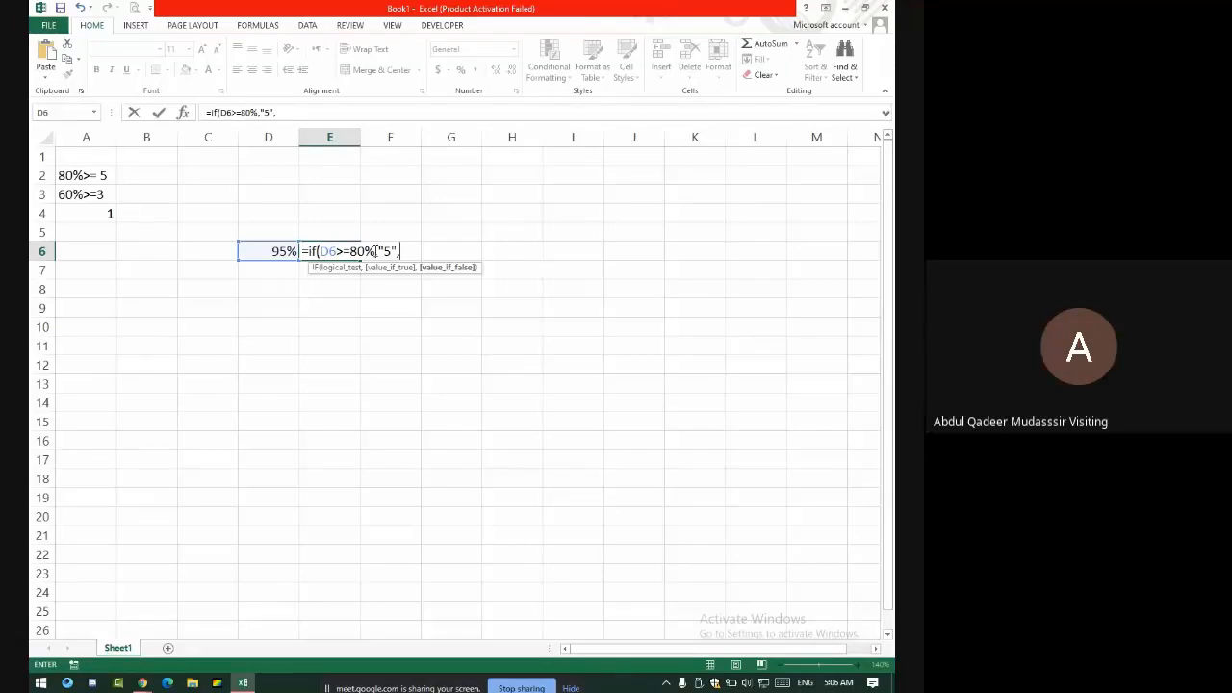
{"action": "type", "text": "if("}
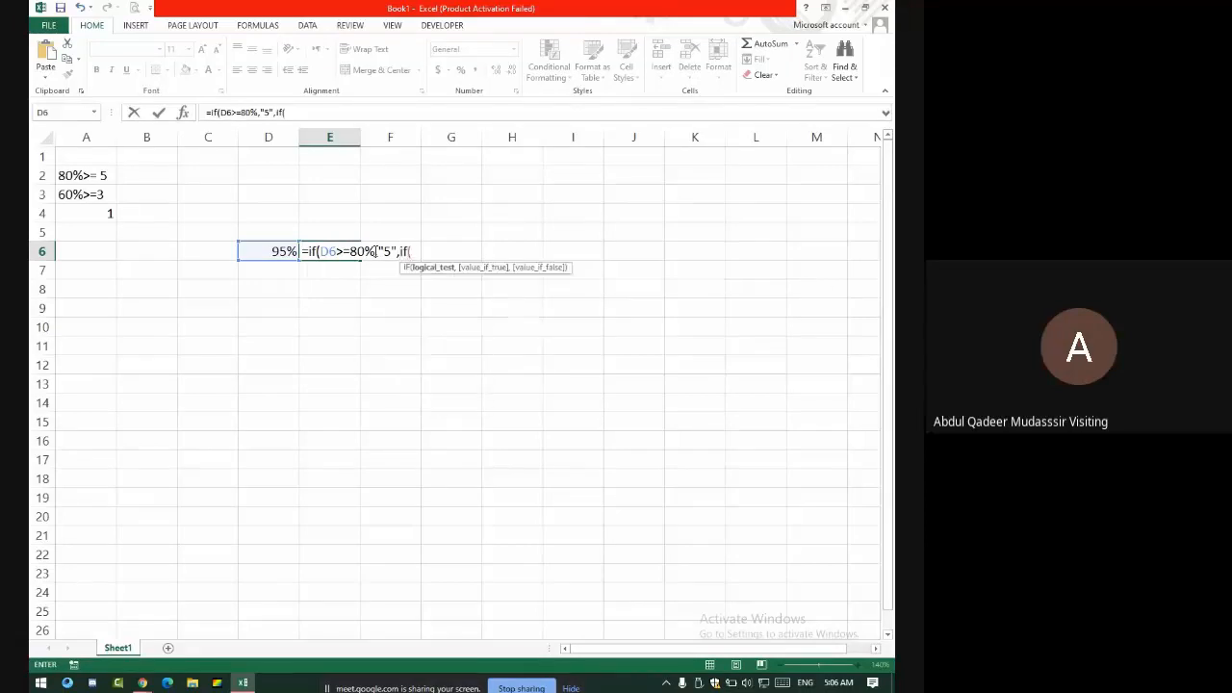
{"action": "left_click", "coordinate": [267, 253]}
{"action": "type", "text": ">"}
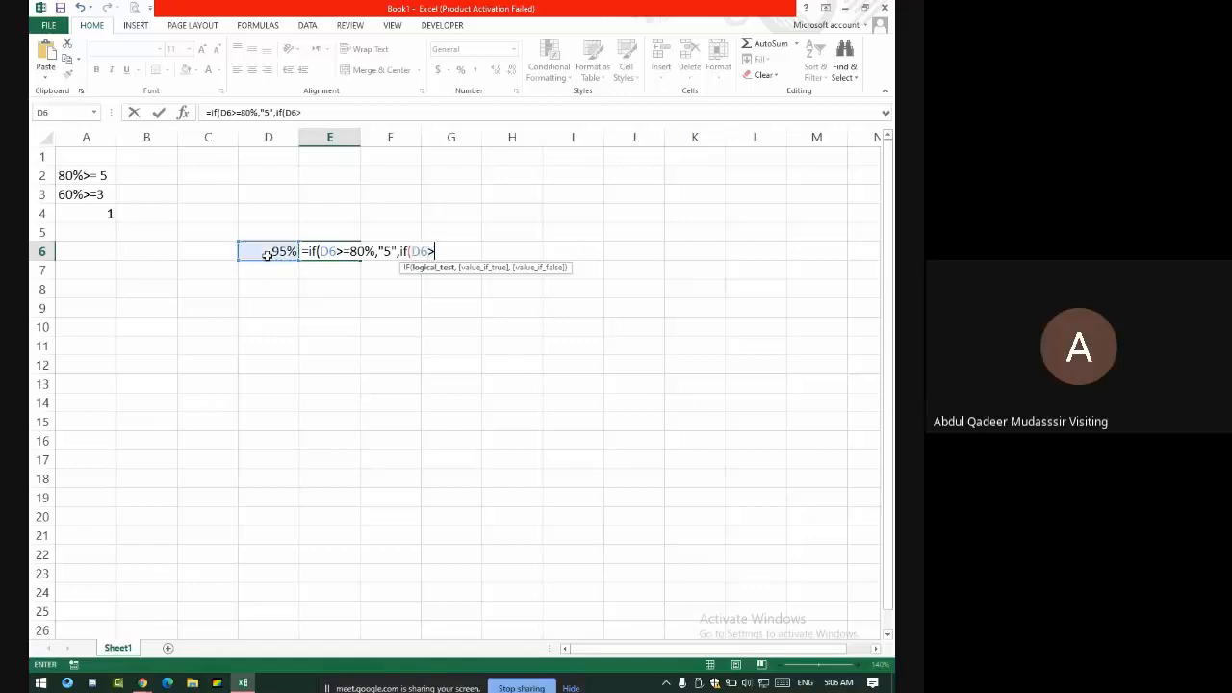
{"action": "type", "text": "=60%,"}
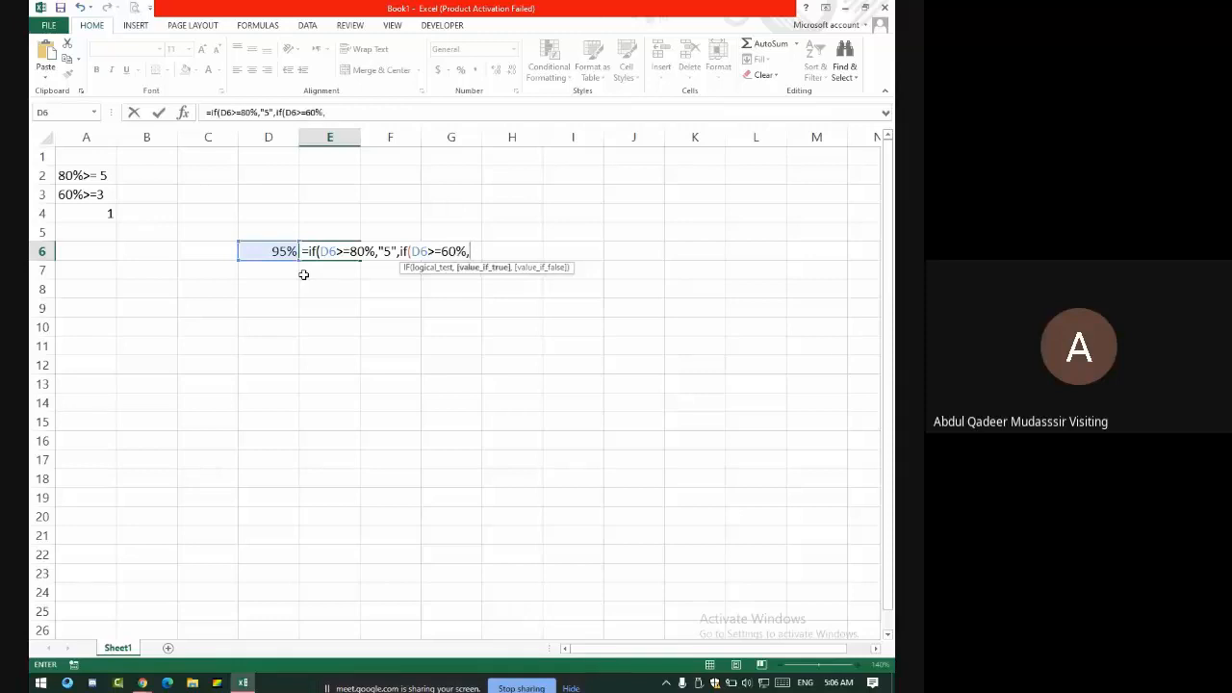
{"action": "type", "text": "\"3\","}
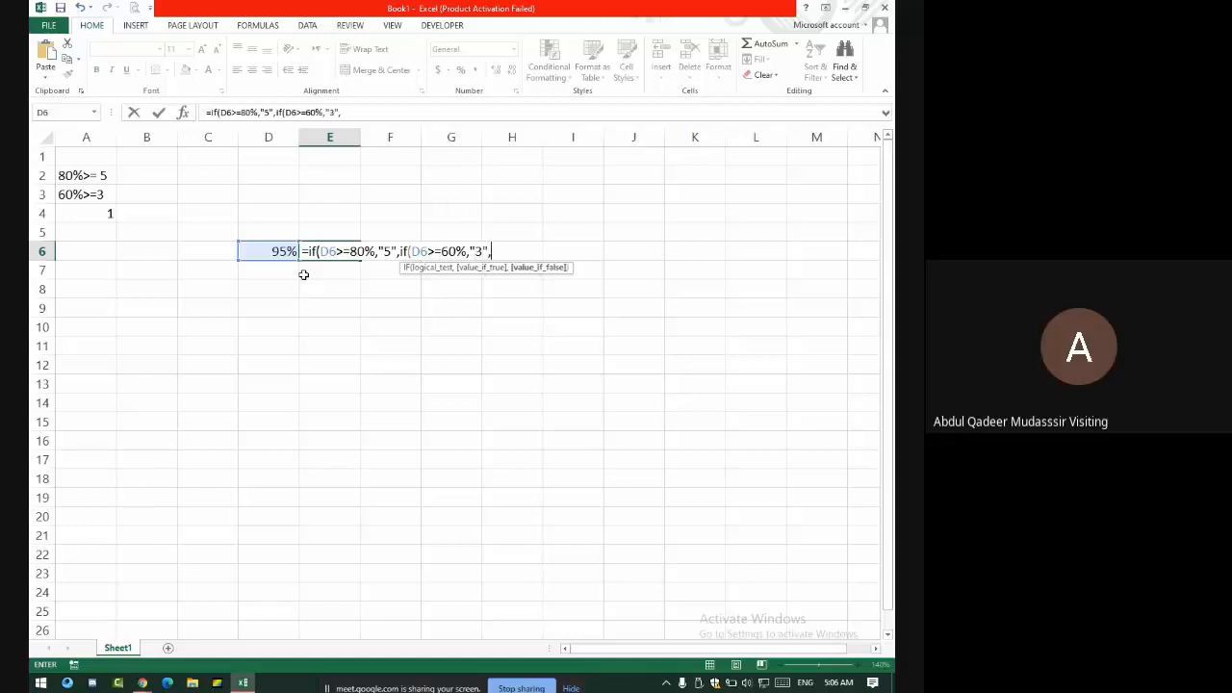
{"action": "type", "text": "\"1\"))"}
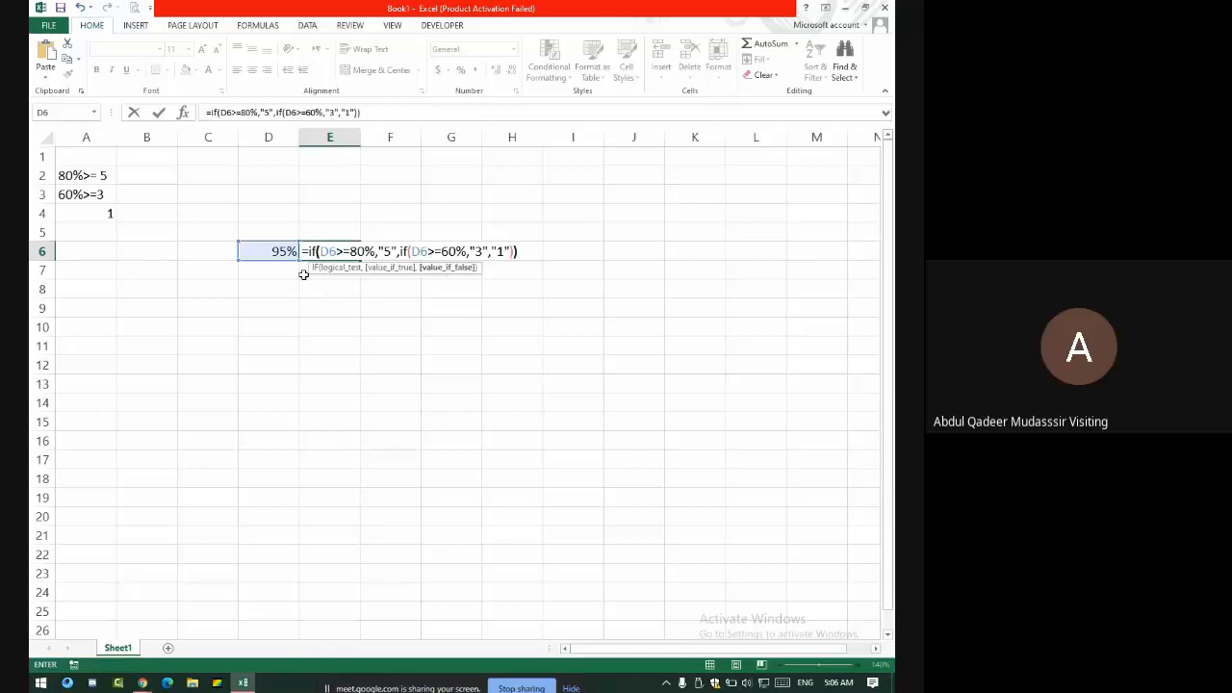
{"action": "key", "text": "Return"}
{"action": "key", "text": "Up"}
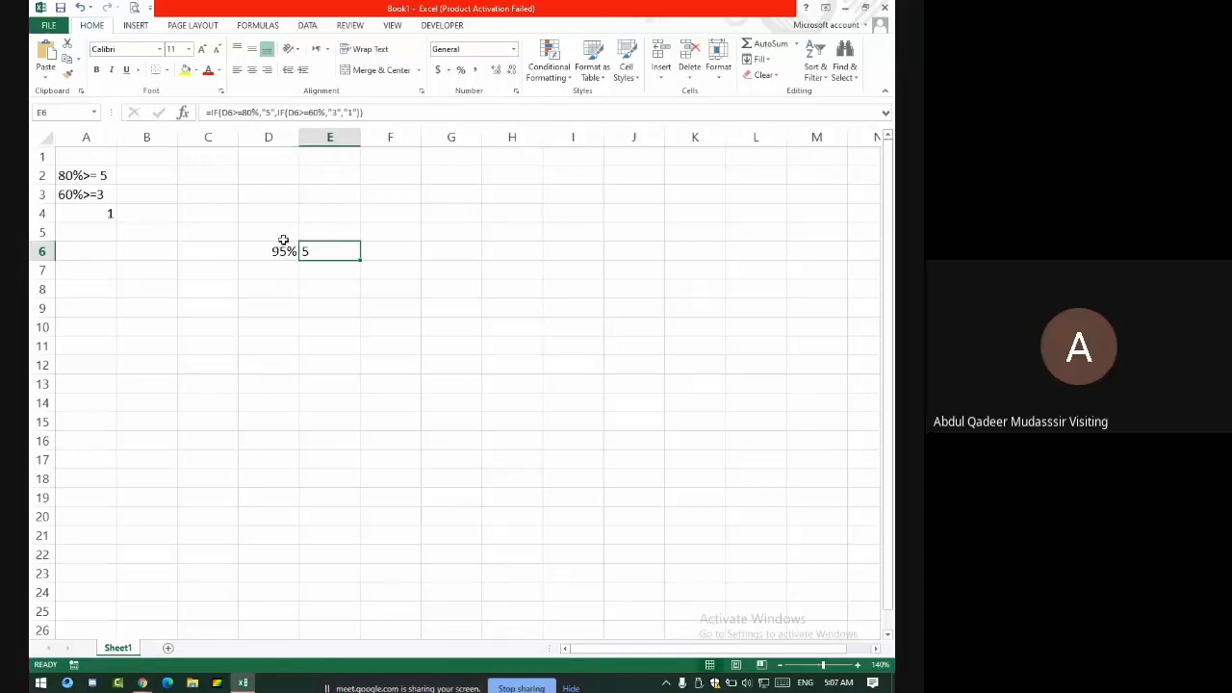
- Enter 87 in cell C6
{"action": "left_click", "coordinate": [210, 250]}
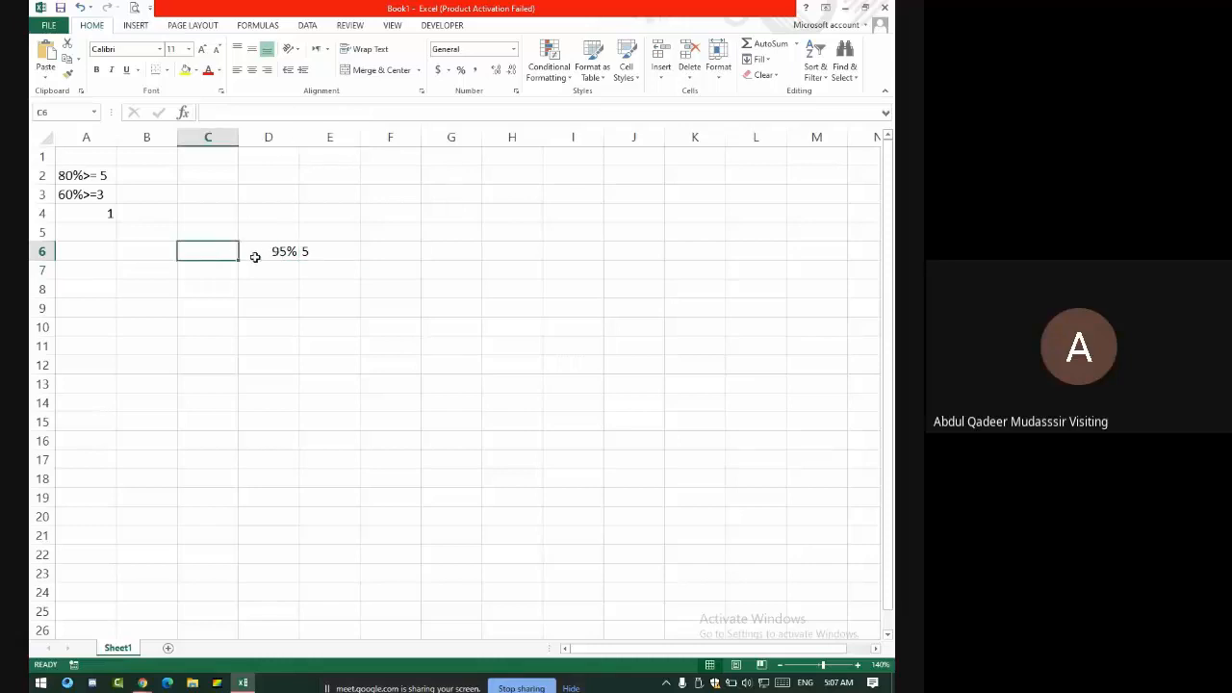
{"action": "left_click", "coordinate": [256, 256]}
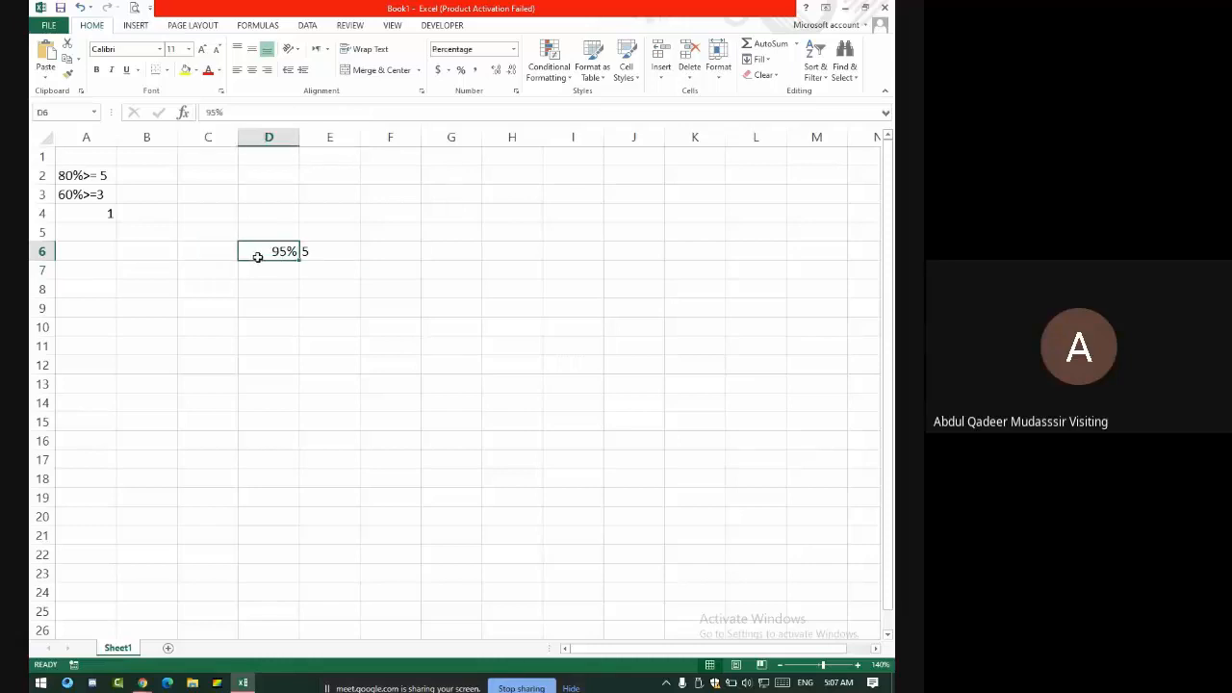
{"action": "left_click", "coordinate": [205, 250]}
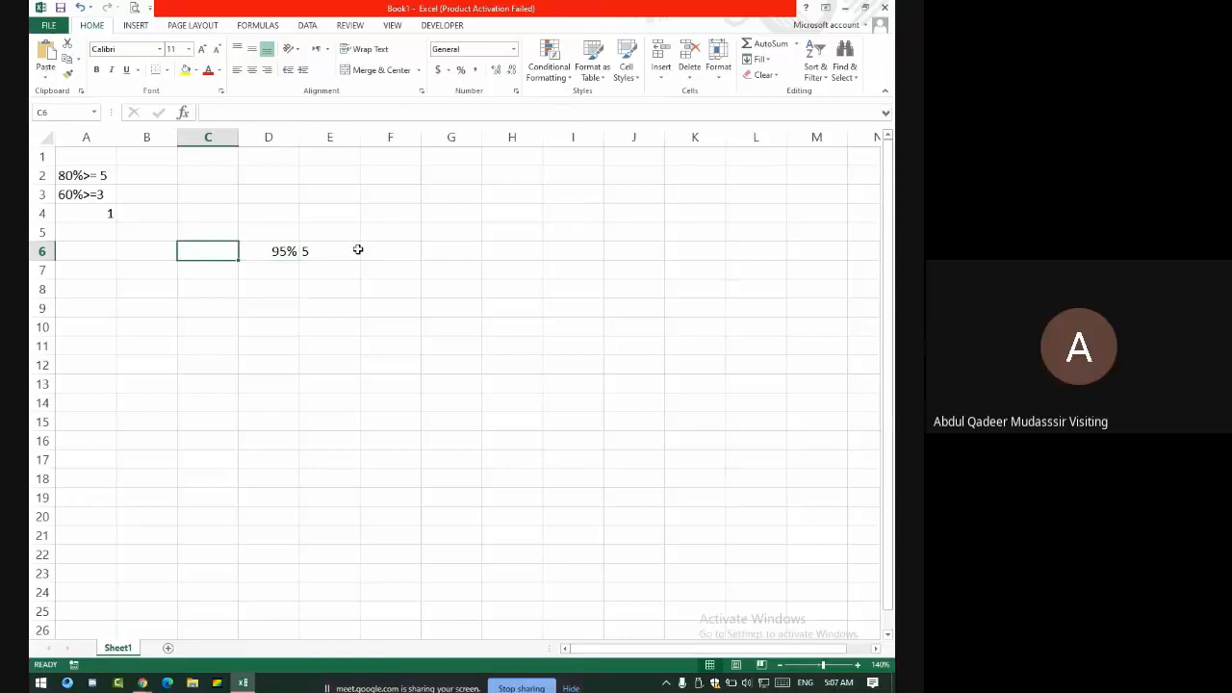
{"action": "type", "text": "87"}
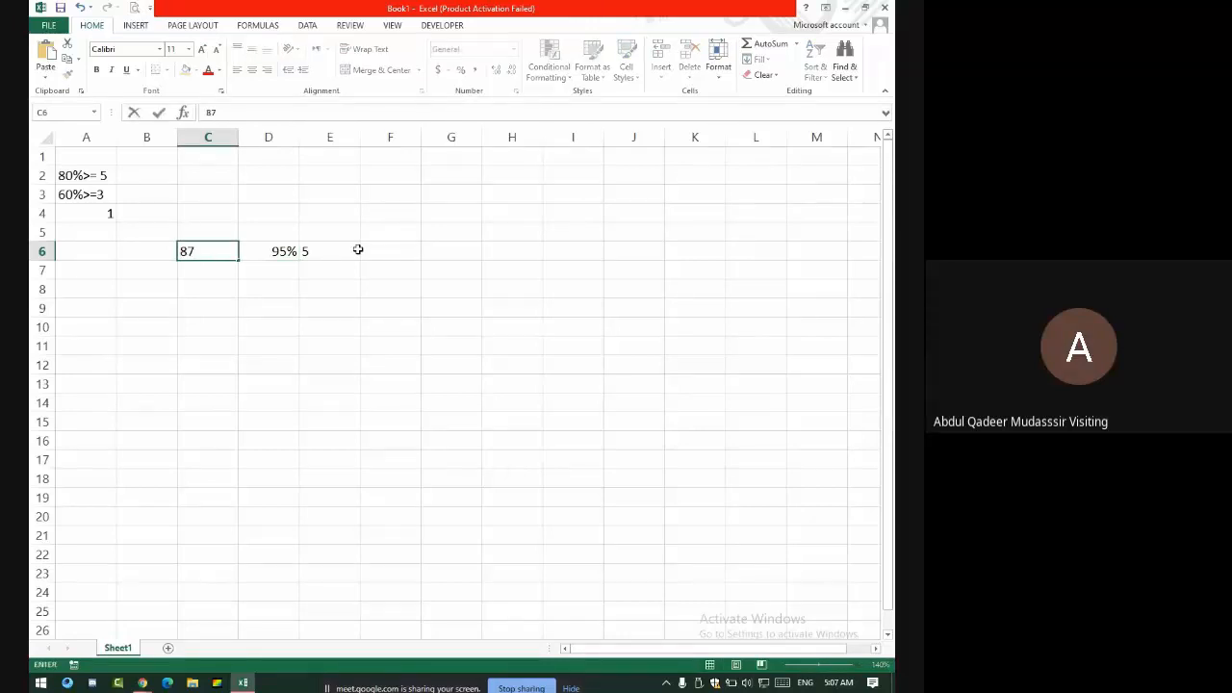
{"action": "key", "text": "Tab"}
- Change E6's first two IF results from 5 and 3 to C6+5 and C6+3
{"action": "left_click", "coordinate": [357, 250]}
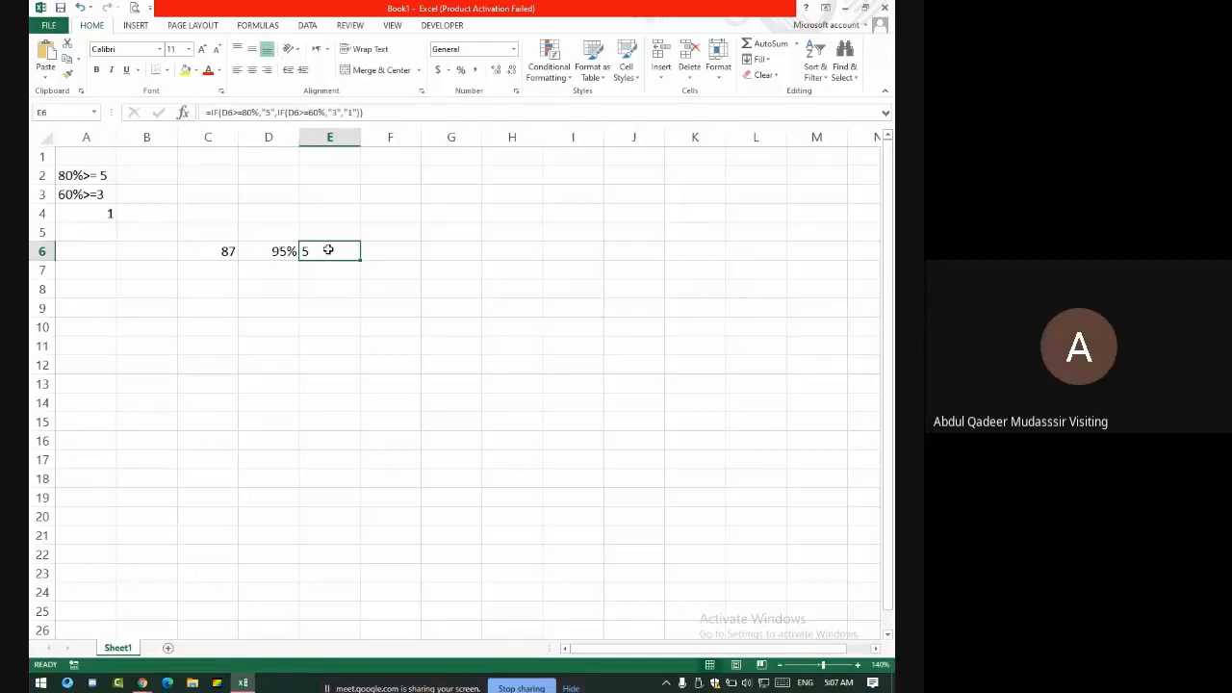
{"action": "left_click", "coordinate": [272, 113]}
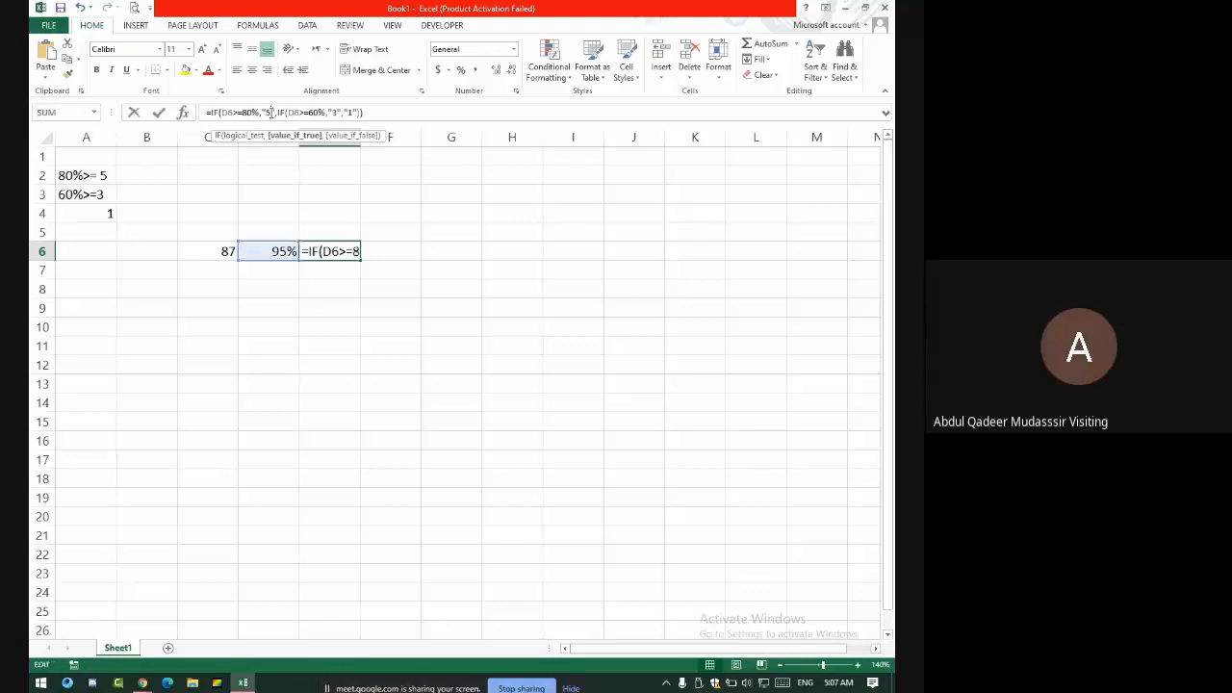
{"action": "key", "text": "Delete"}
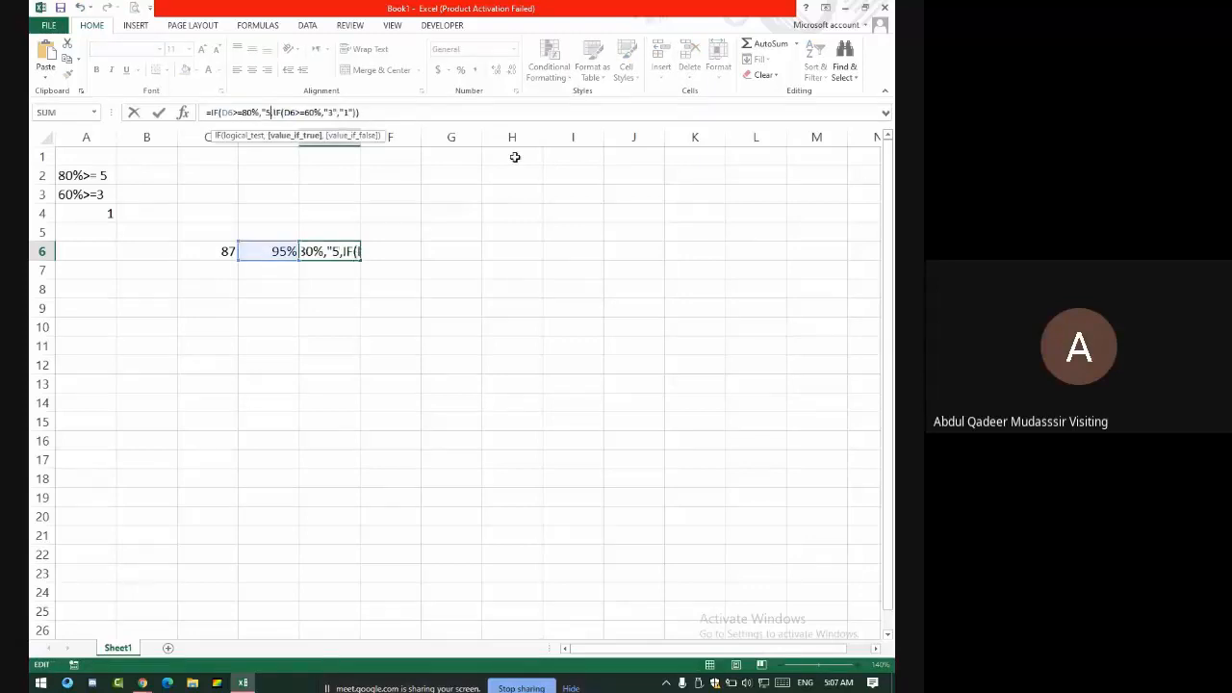
{"action": "key", "text": "BackSpace"}
{"action": "key", "text": "BackSpace"}
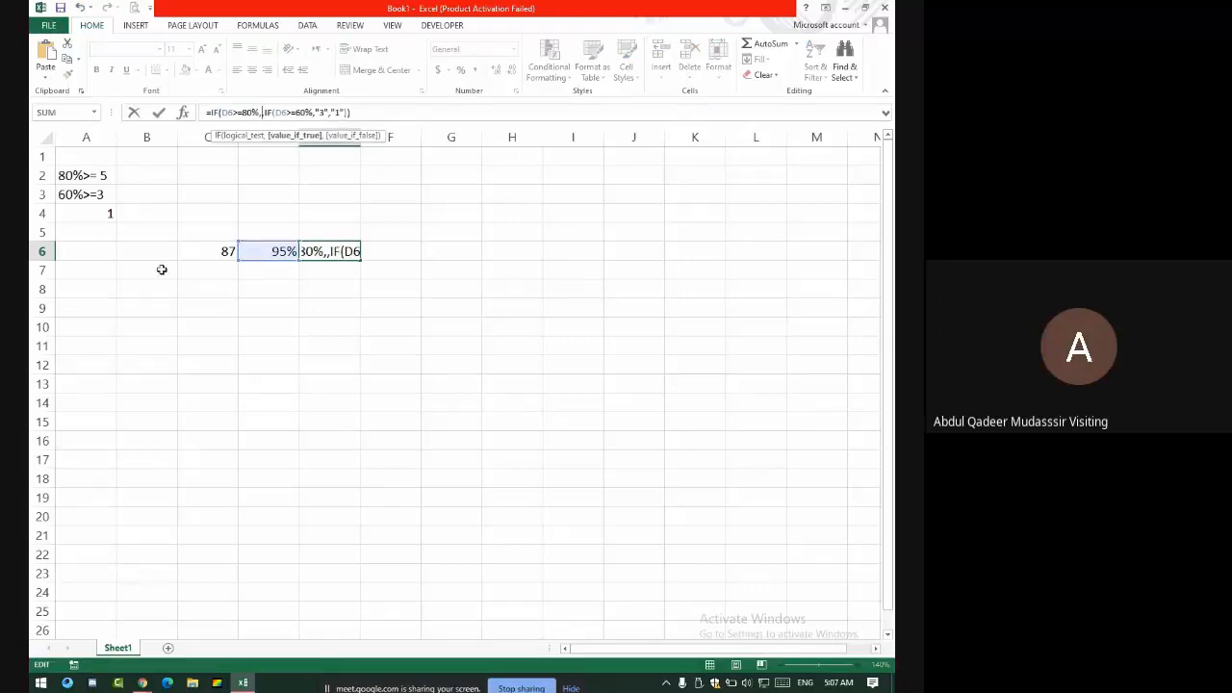
{"action": "left_click", "coordinate": [213, 246]}
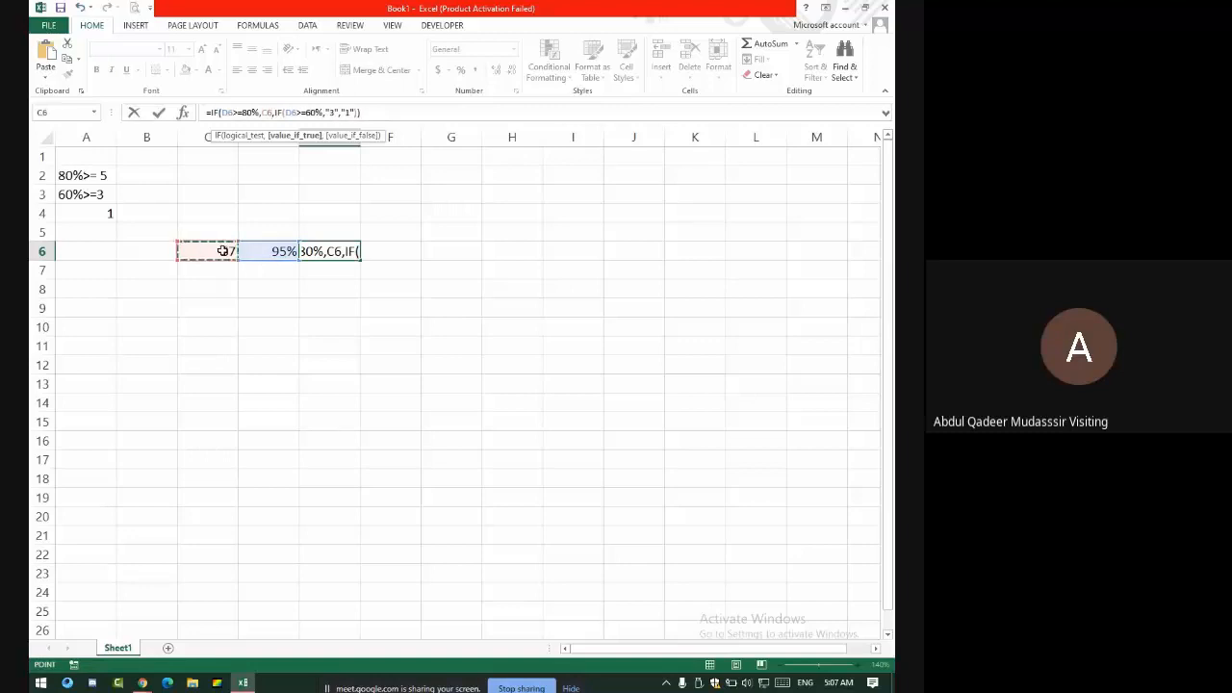
{"action": "type", "text": "+"}
{"action": "type", "text": "5"}
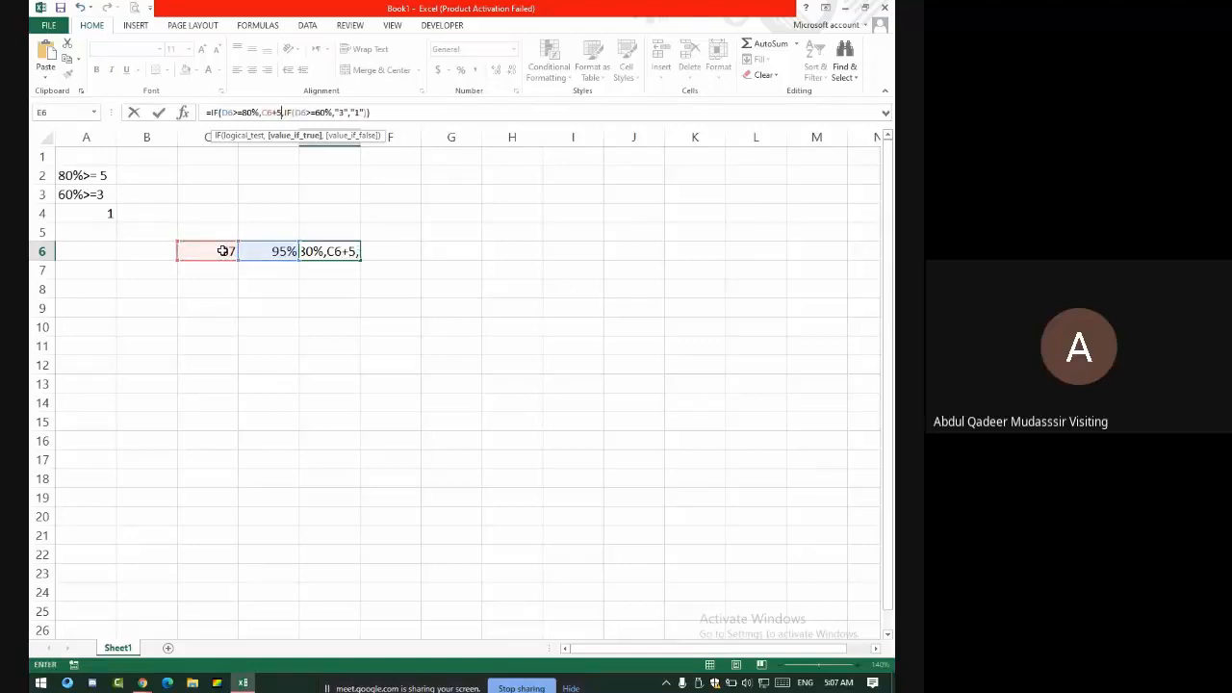
{"action": "left_click", "coordinate": [361, 113]}
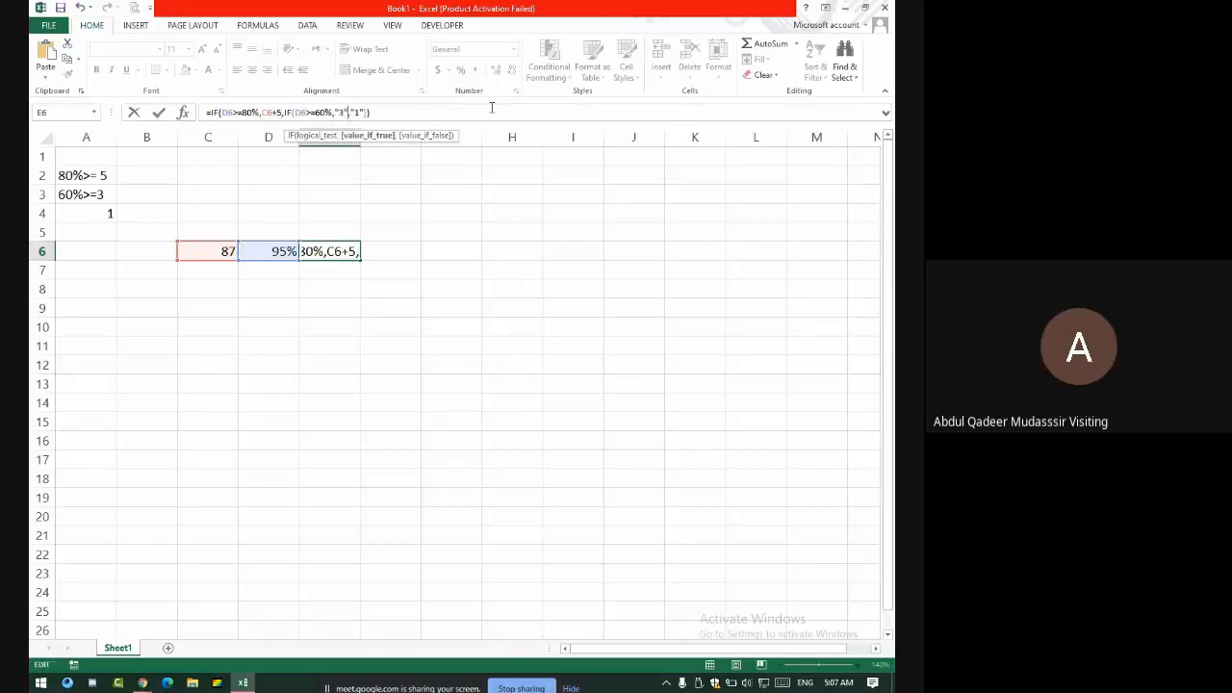
{"action": "key", "text": "BackSpace"}
{"action": "key", "text": "BackSpace"}
{"action": "key", "text": "BackSpace"}
{"action": "left_click", "coordinate": [210, 252]}
{"action": "type", "text": "+"}
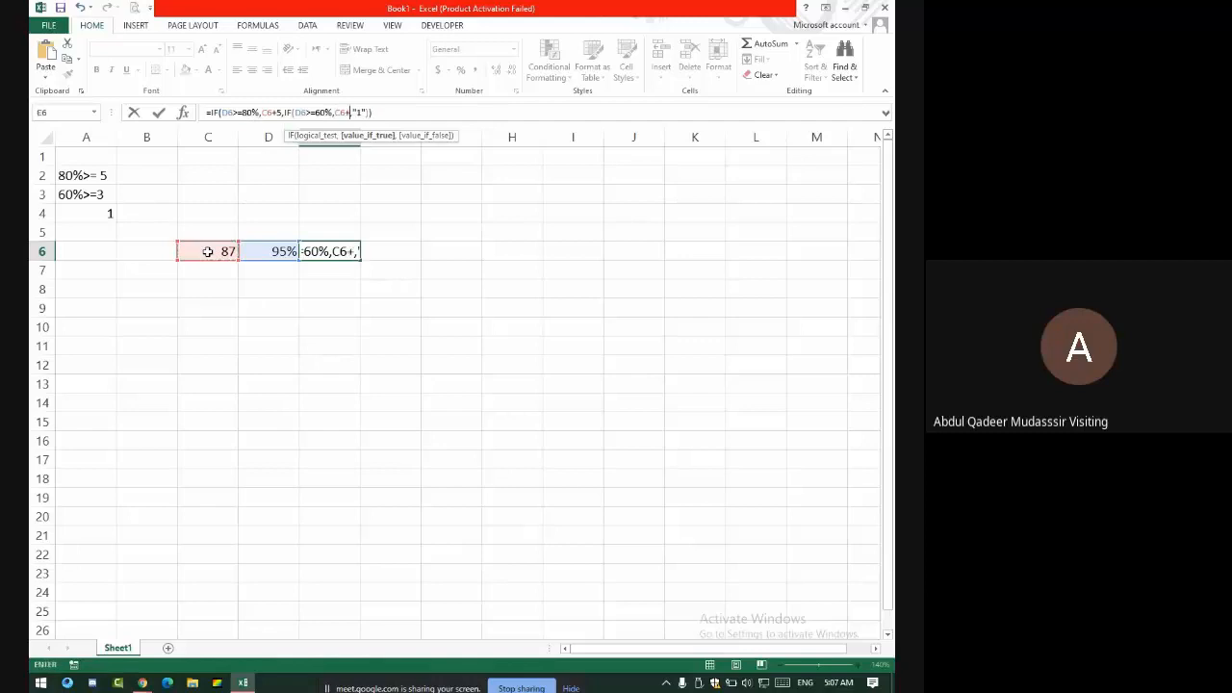
{"action": "type", "text": "3"}
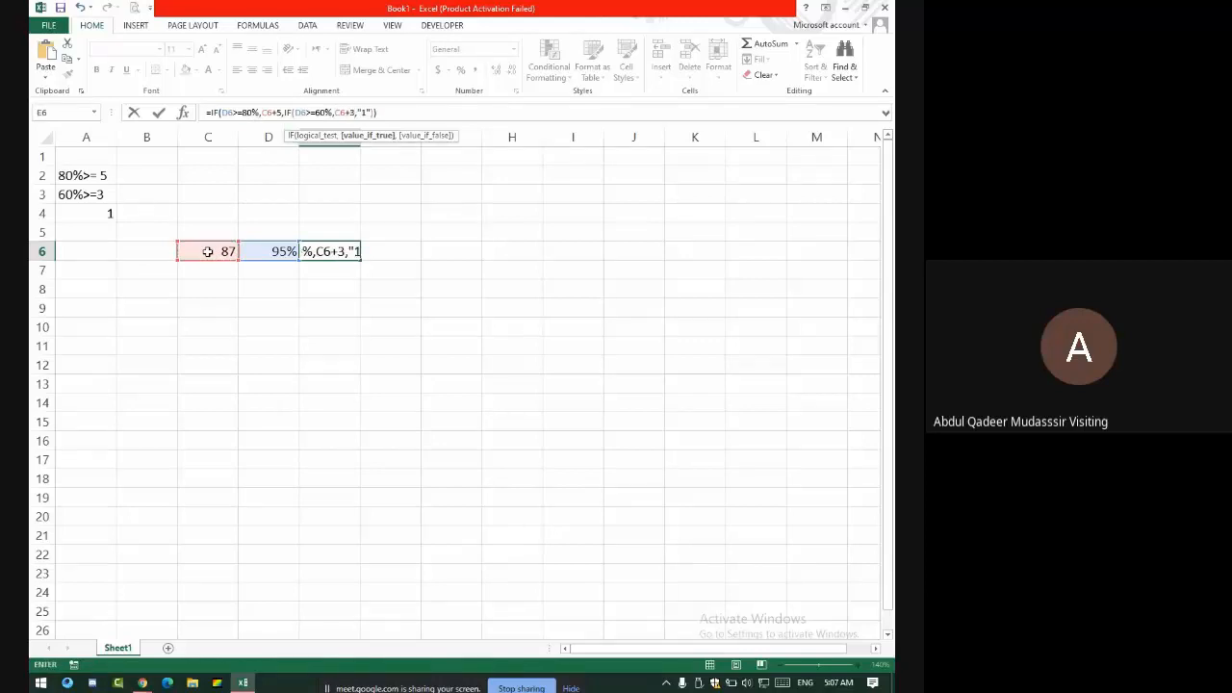
- Replace the final result 1 with C6+1 and commit, so E6 shows 92
{"action": "left_click", "coordinate": [373, 114]}
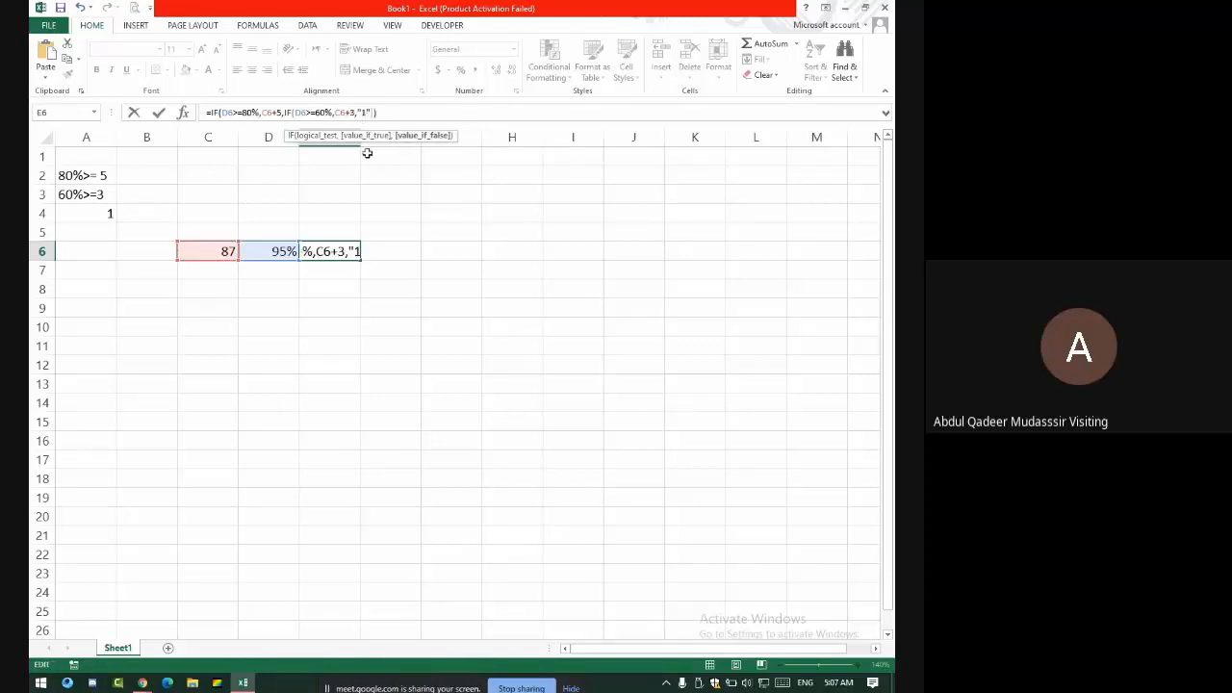
{"action": "left_click", "coordinate": [345, 252]}
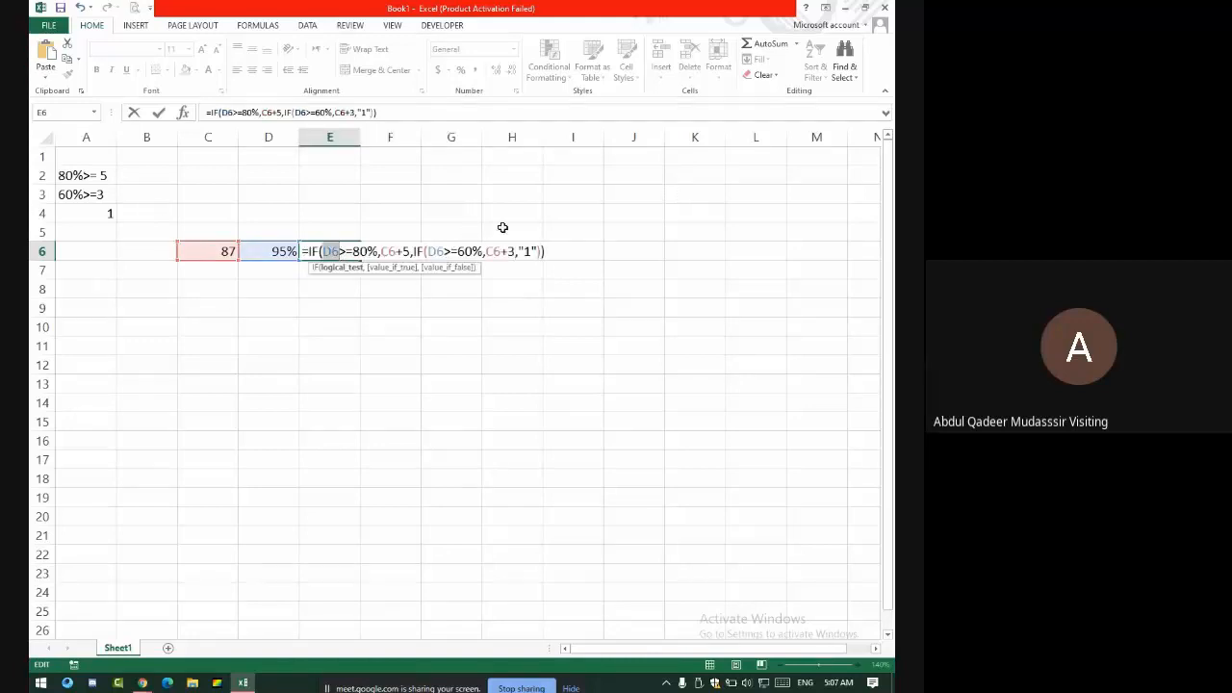
{"action": "left_click", "coordinate": [537, 252]}
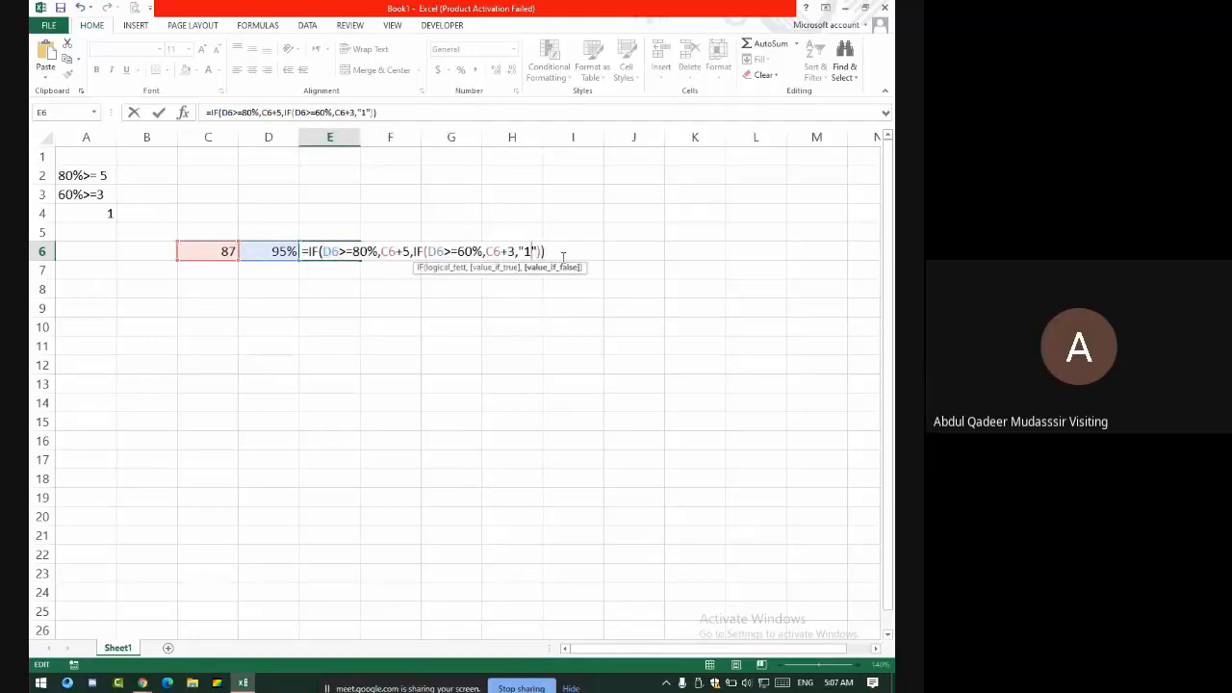
{"action": "key", "text": "BackSpace"}
{"action": "key", "text": "BackSpace"}
{"action": "key", "text": "BackSpace"}
{"action": "left_click", "coordinate": [220, 250]}
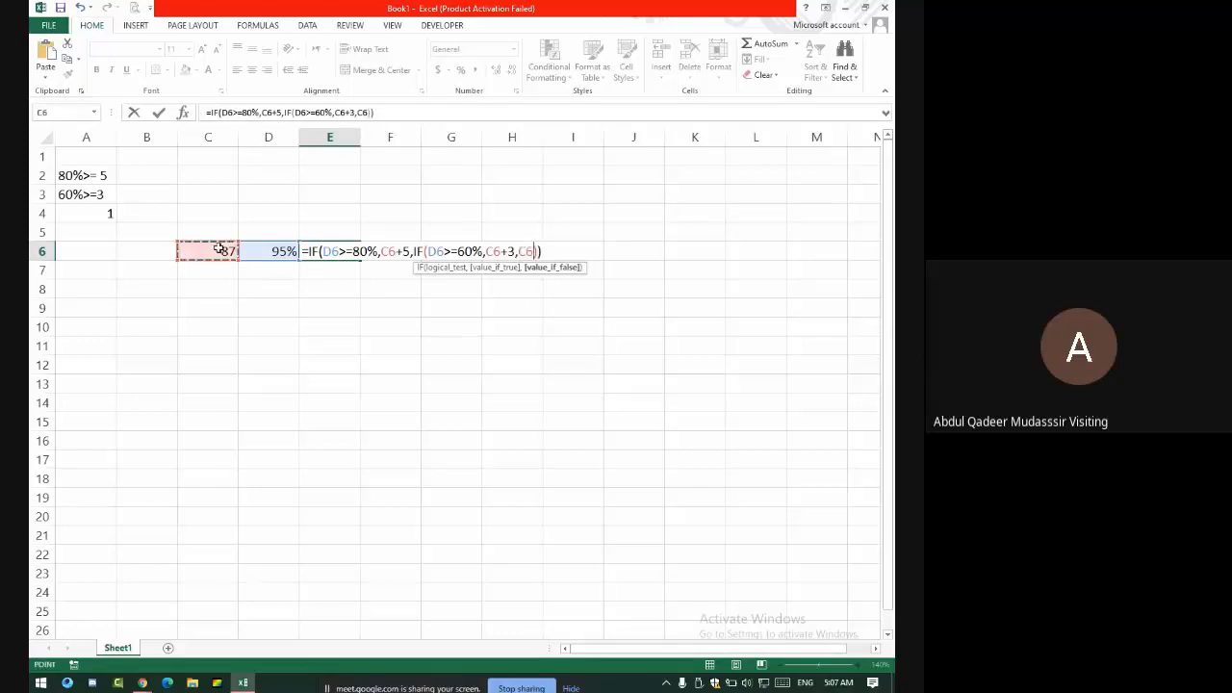
{"action": "type", "text": "+1"}
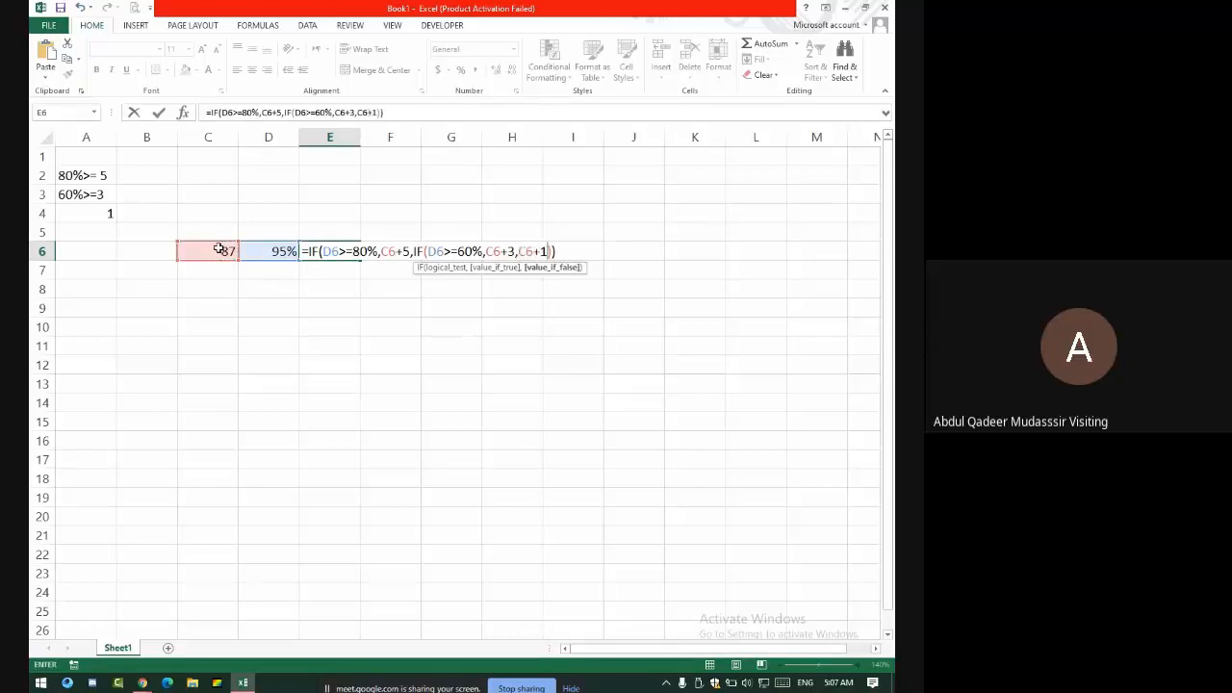
{"action": "key", "text": "Return"}
{"action": "left_click", "coordinate": [348, 251]}
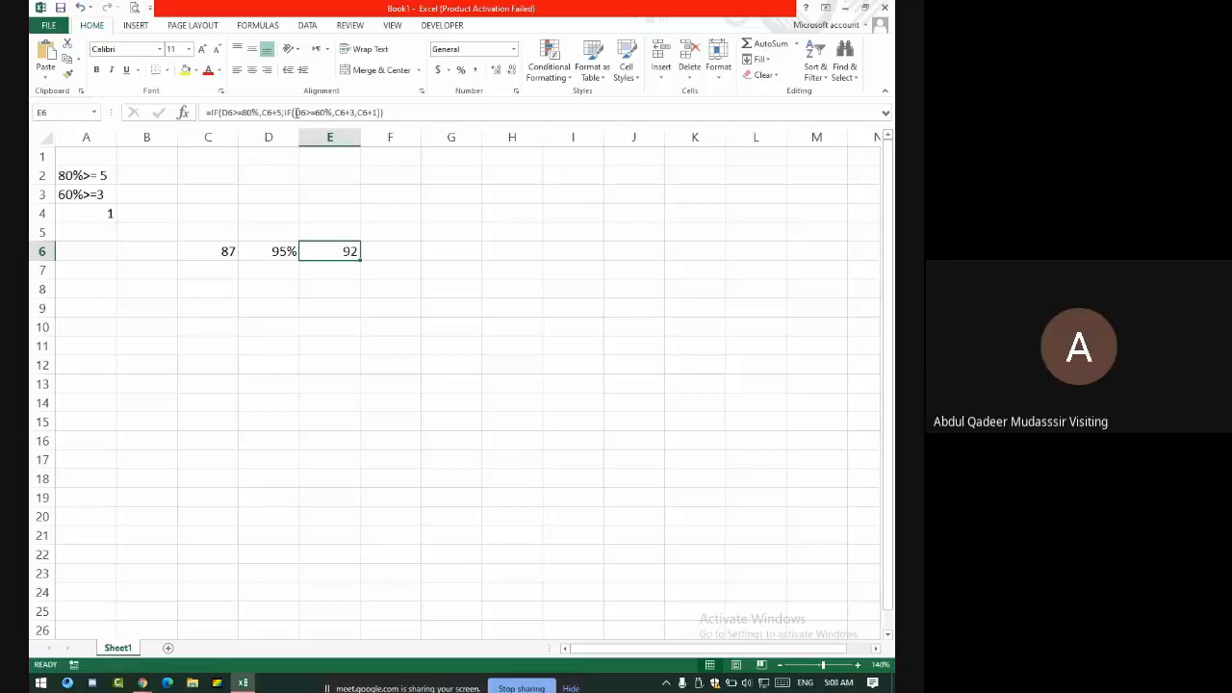
- Review the C6:D6 inputs and E6's formula, then switch to the Google Meet window
{"action": "left_click_drag", "start_coordinate": [231, 249], "coordinate": [286, 254]}
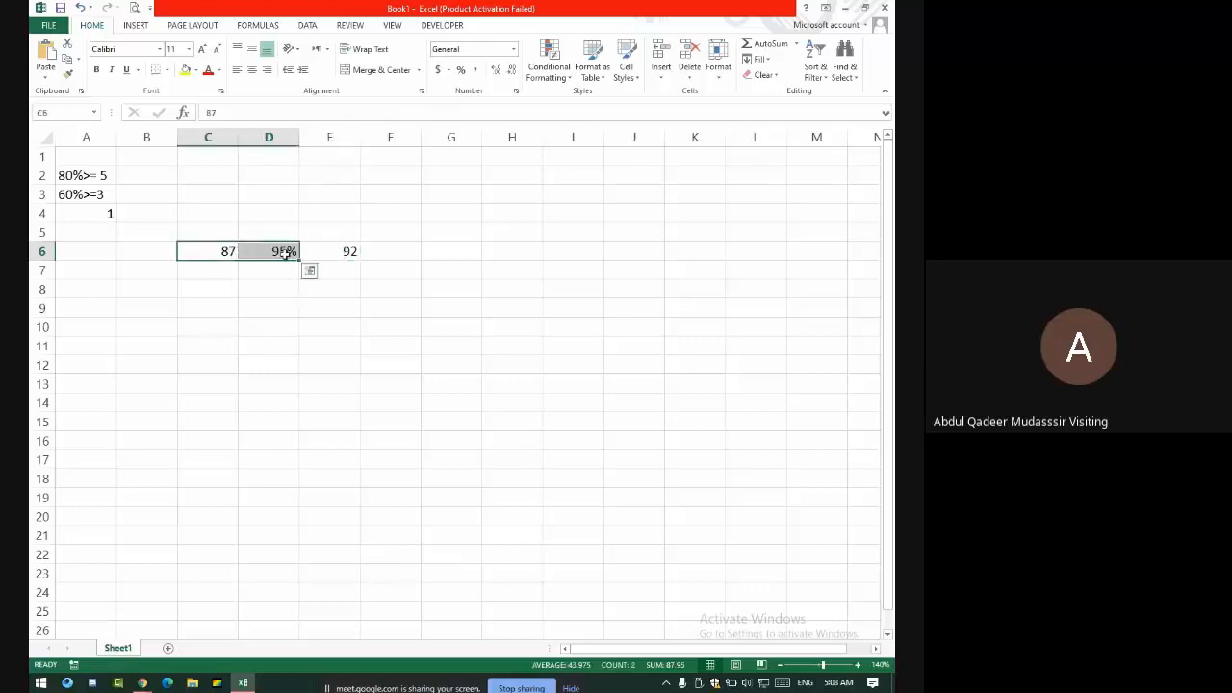
{"action": "left_click", "coordinate": [332, 250]}
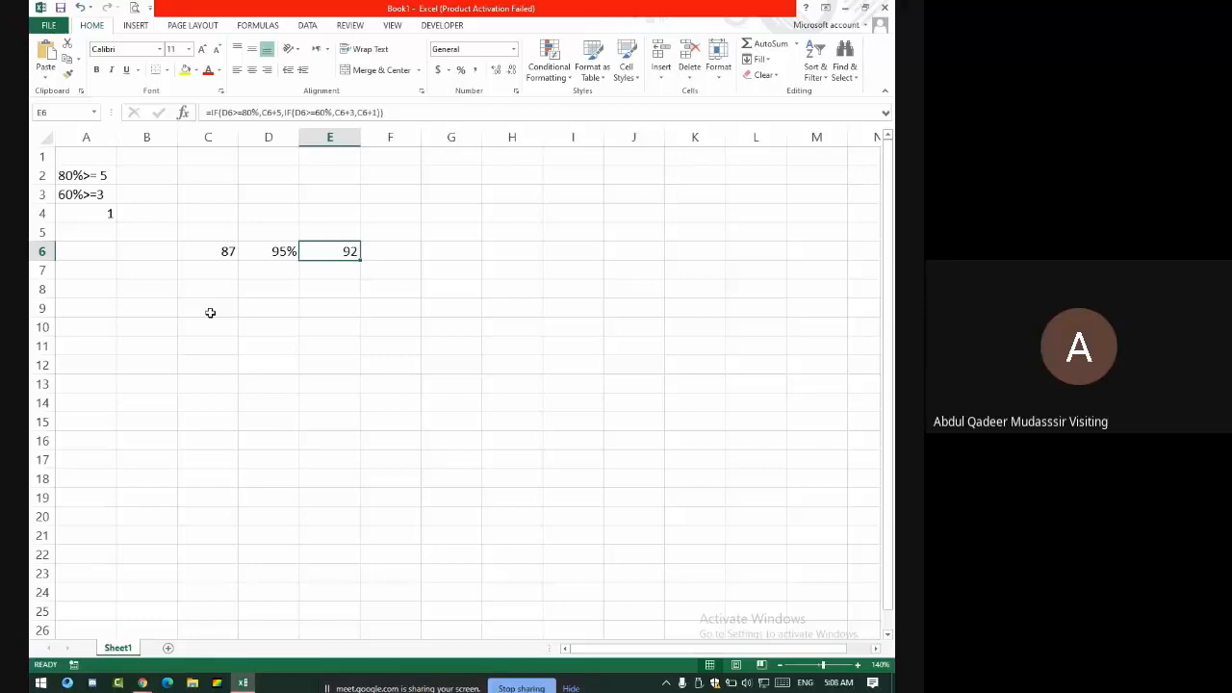
{"action": "key", "text": "alt+Tab"}
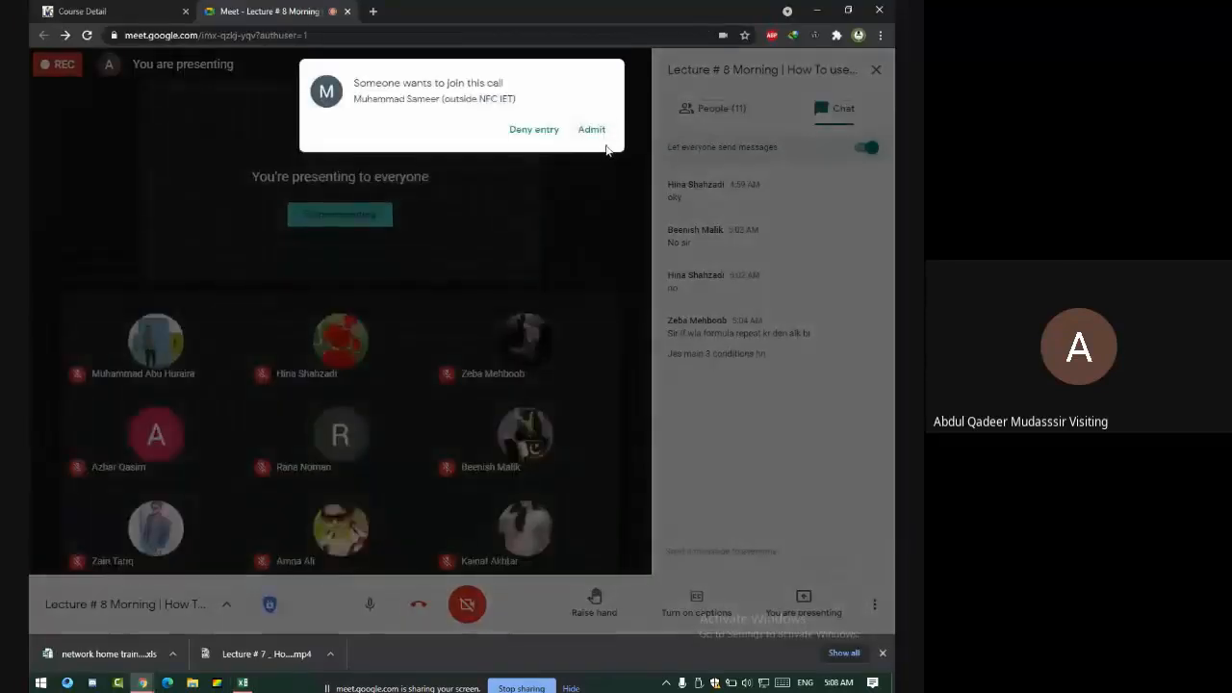
- Admit the waiting participant to the Meet call and open a new Chrome tab
{"action": "left_click", "coordinate": [605, 133]}
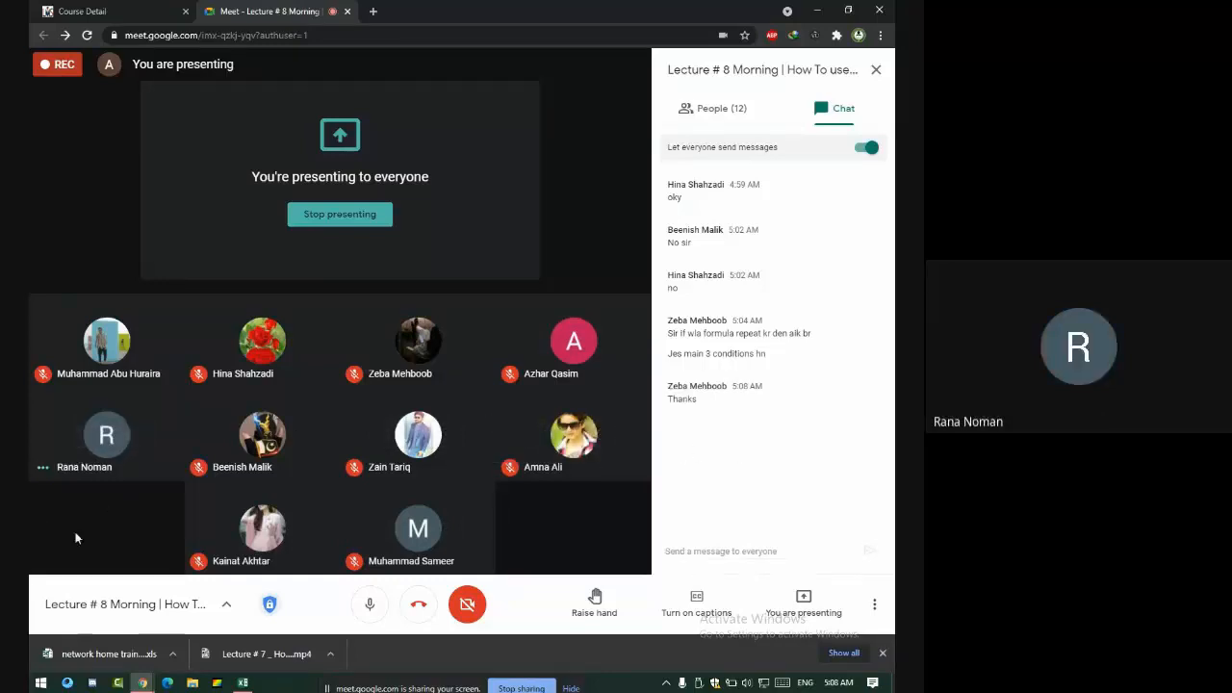
{"action": "key", "text": "alt+Tab"}
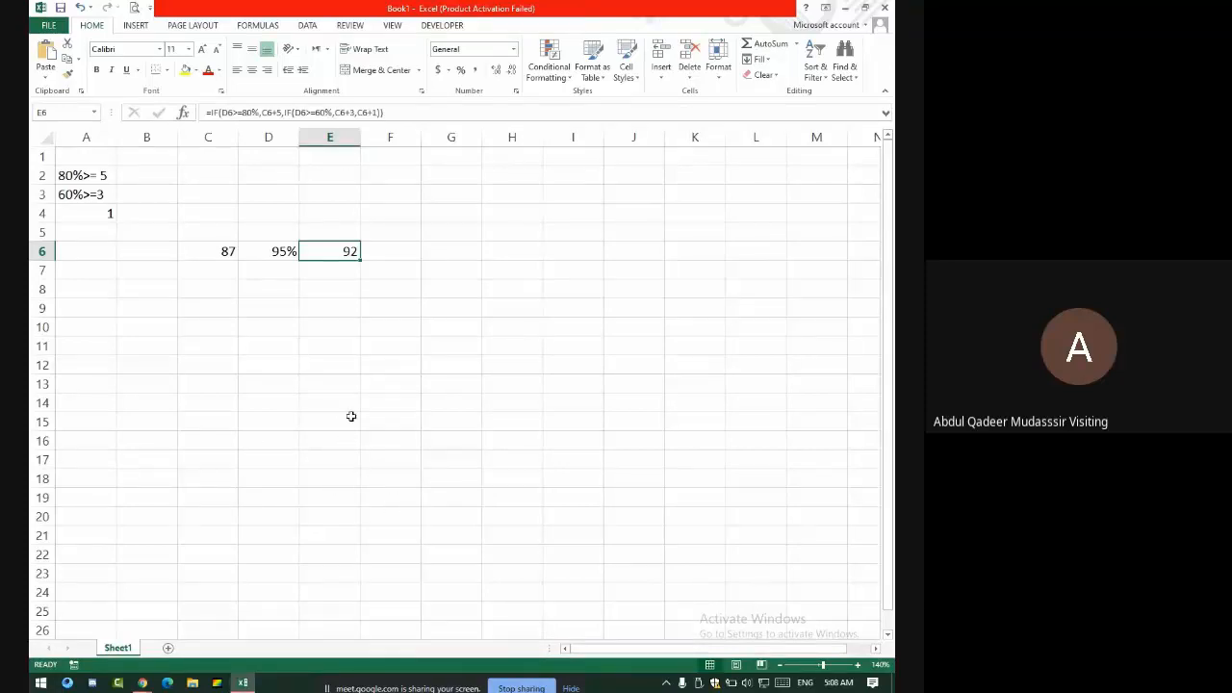
{"action": "left_click", "coordinate": [143, 683]}
{"action": "left_click", "coordinate": [58, 578]}
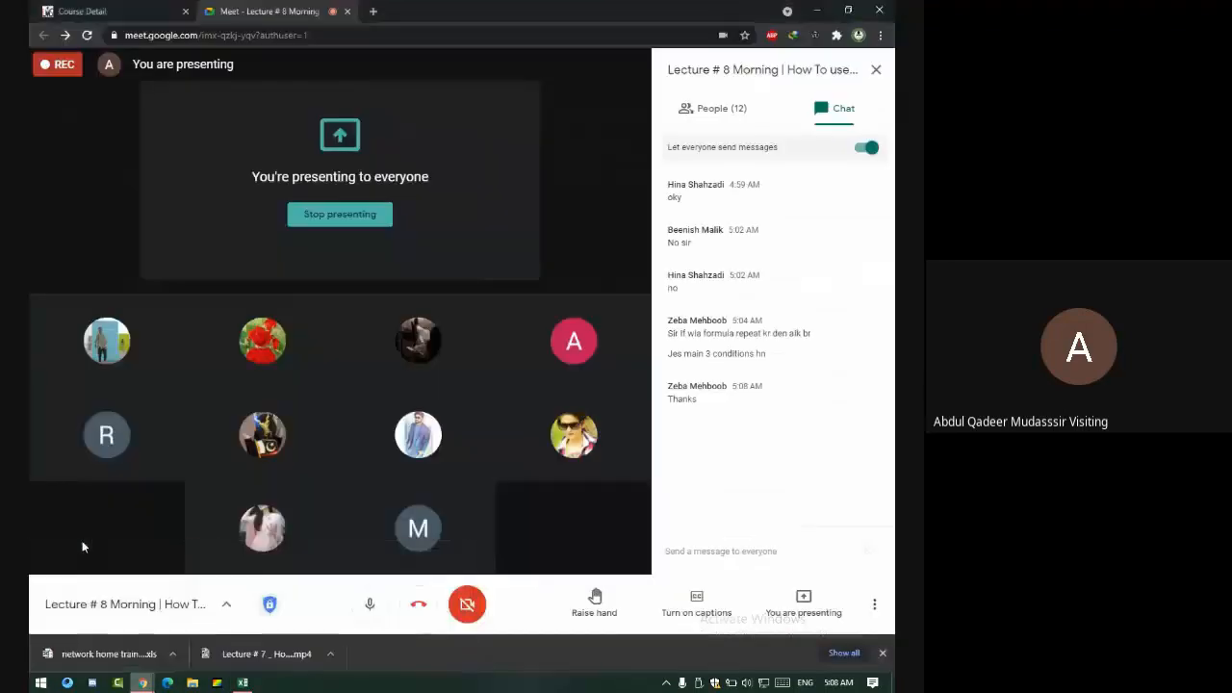
{"action": "left_click", "coordinate": [373, 10]}
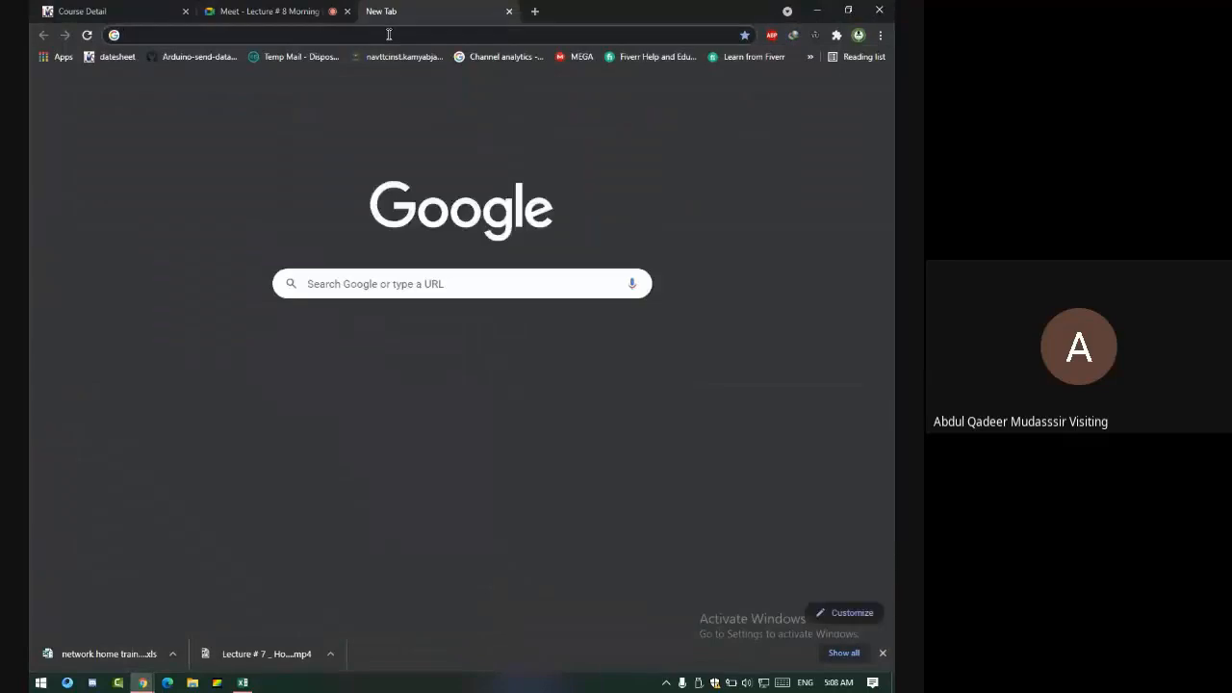
- Search Google for vlookup and browse the results, including Microsoft Support's VLOOKUP page
{"action": "left_click", "coordinate": [389, 35]}
{"action": "type", "text": "v"}
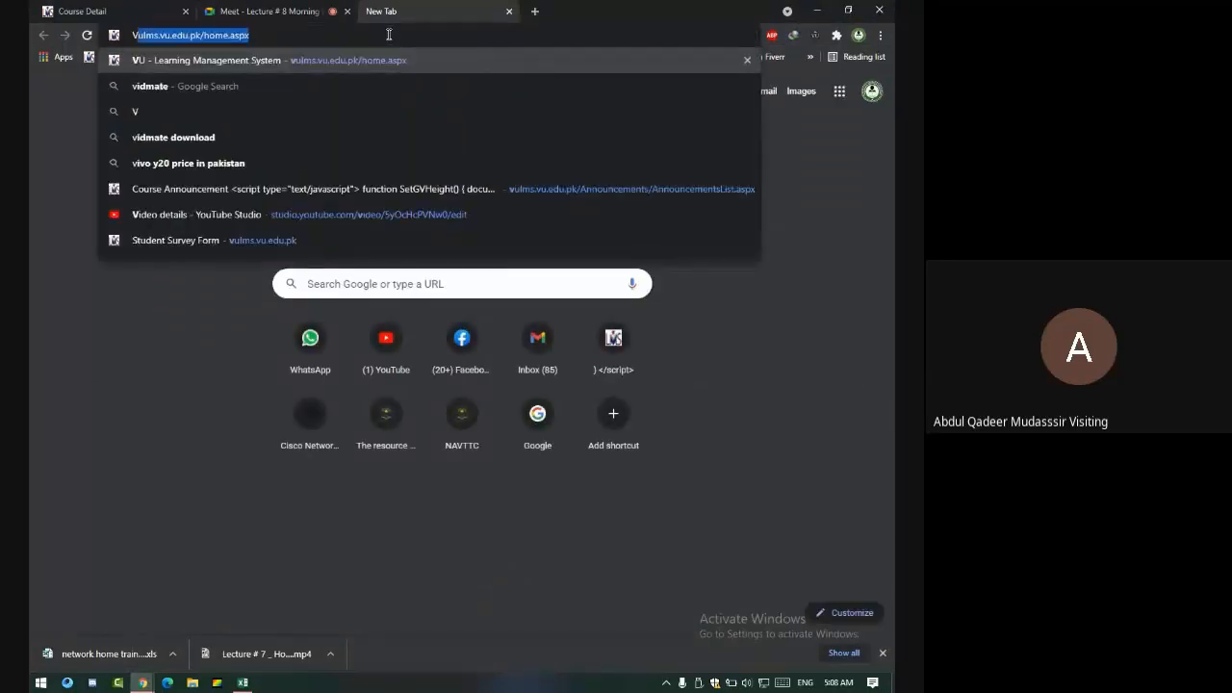
{"action": "type", "text": "lookup"}
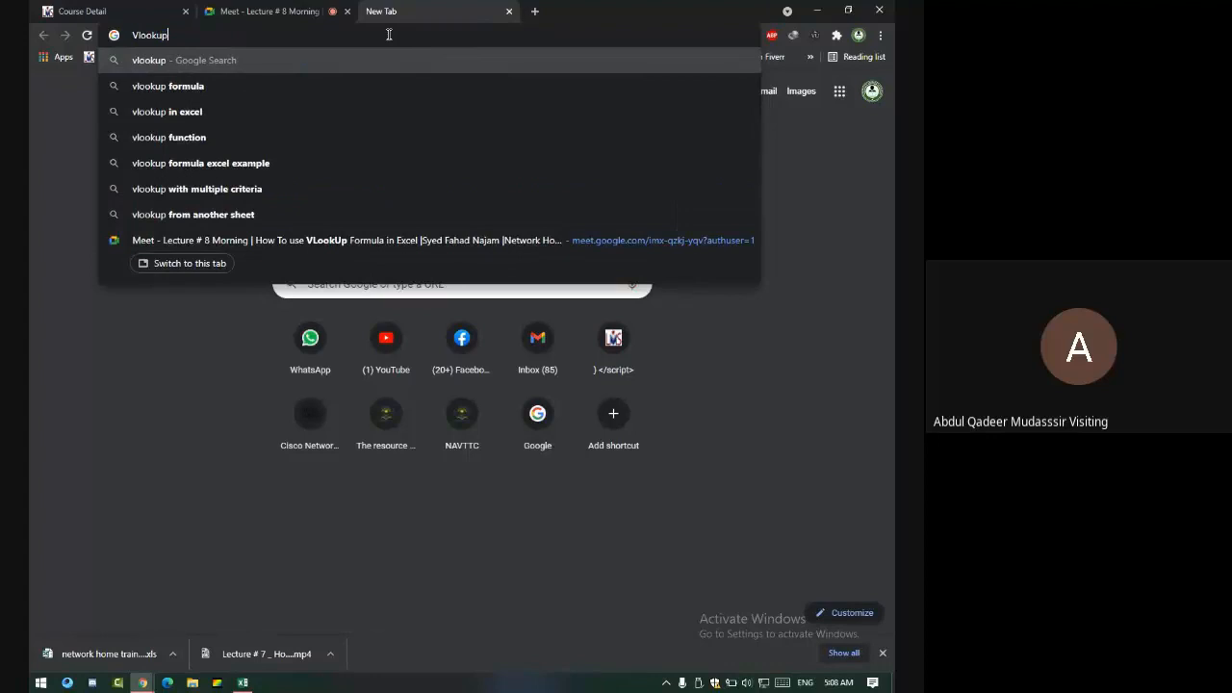
{"action": "key", "text": "Return"}
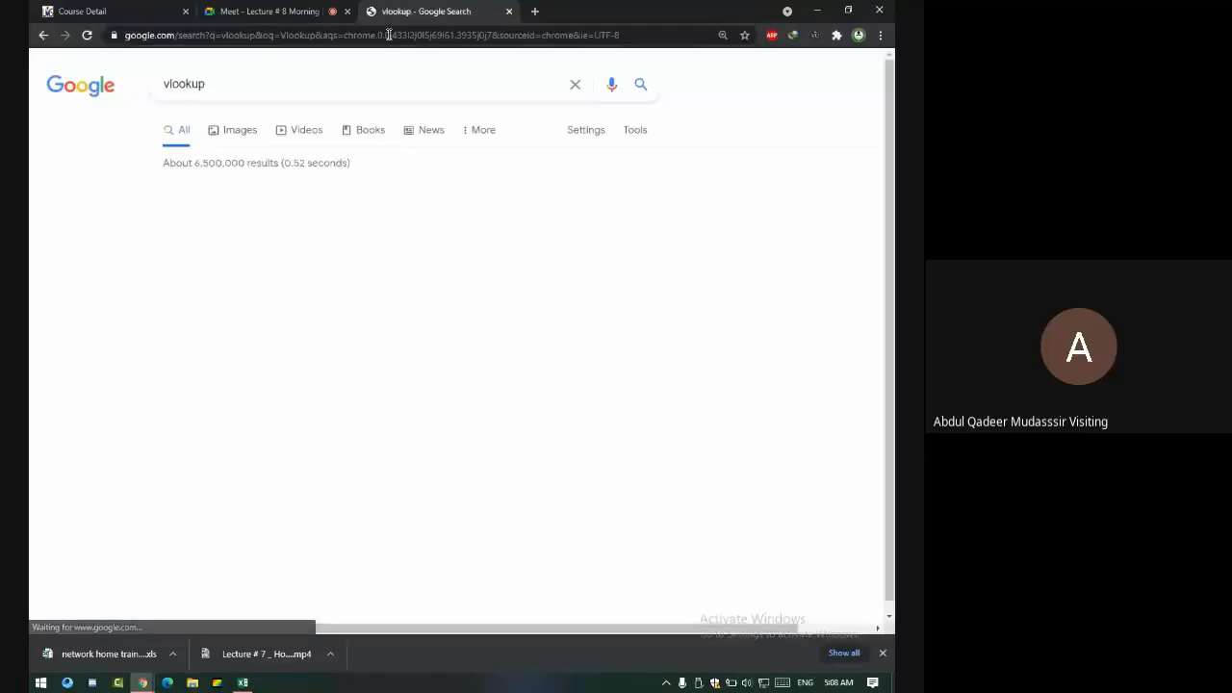
{"action": "scroll", "coordinate": [411, 292], "scroll_direction": "down", "scroll_amount": 5}
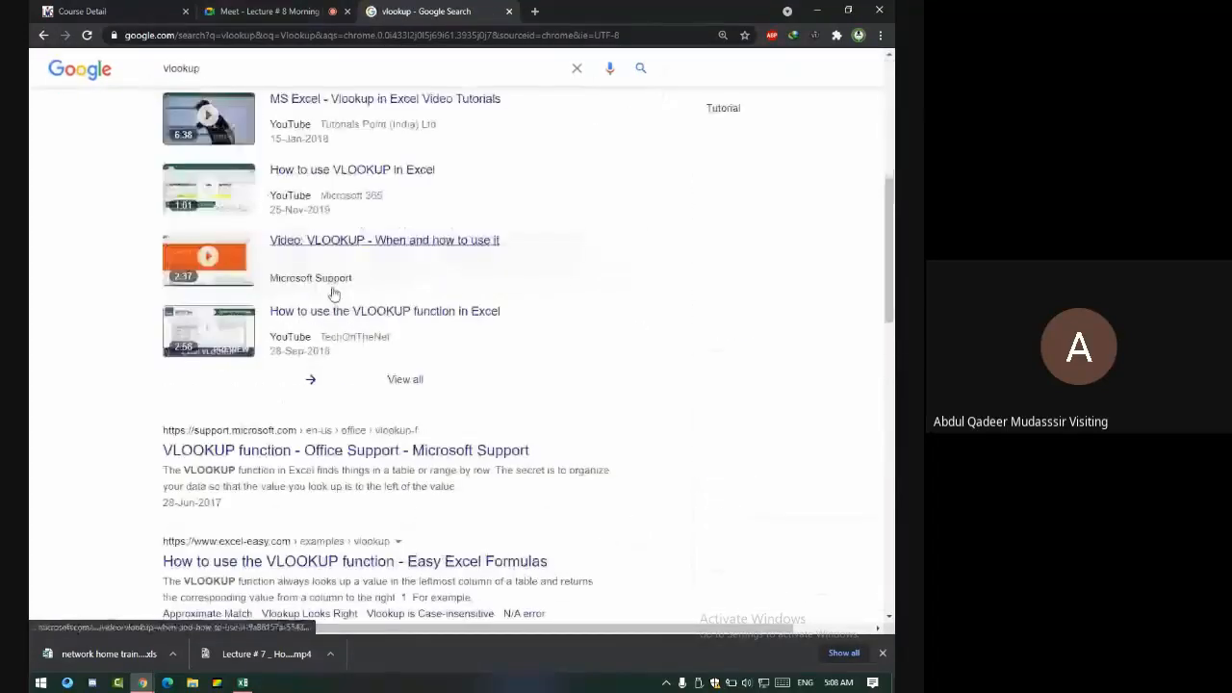
{"action": "scroll", "coordinate": [298, 300], "scroll_direction": "down", "scroll_amount": 3}
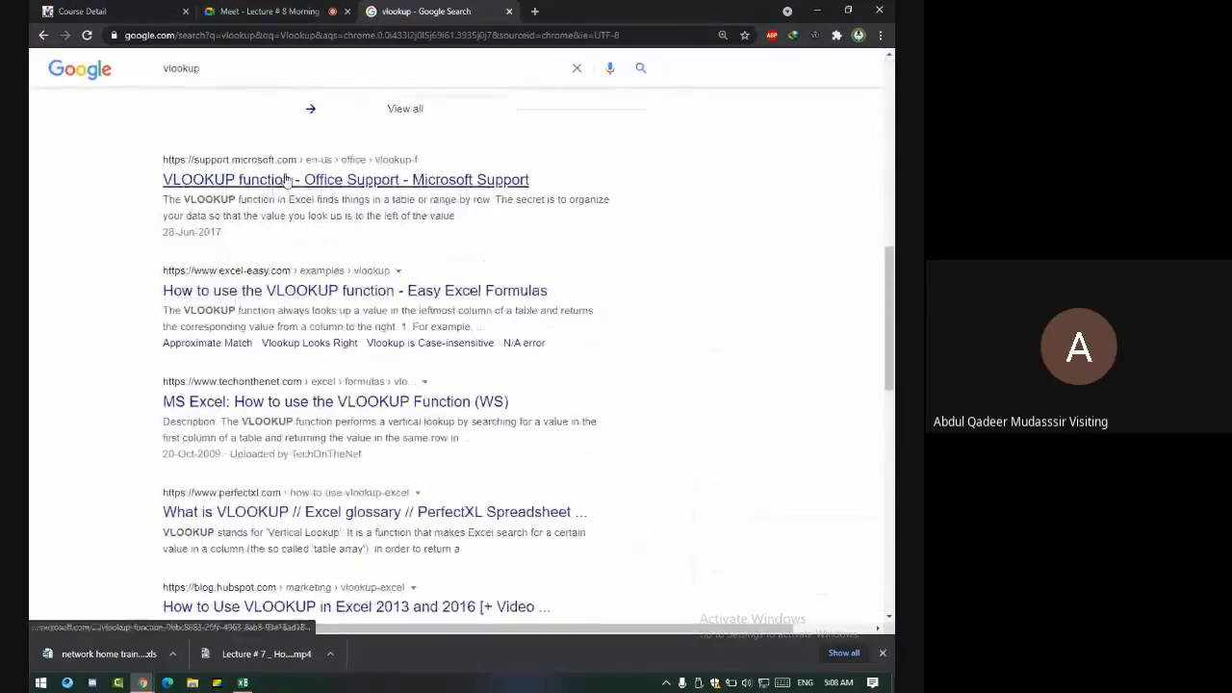
{"action": "left_click", "coordinate": [286, 181]}
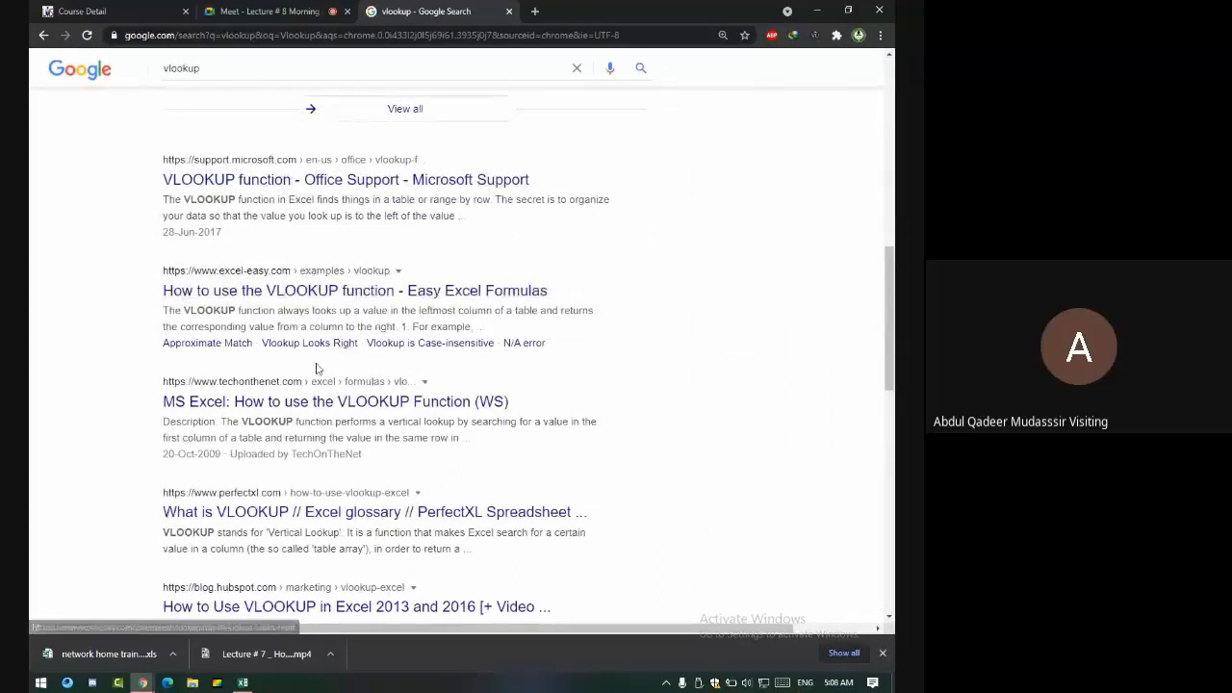
{"action": "scroll", "coordinate": [318, 371], "scroll_direction": "down", "scroll_amount": 1}
{"action": "scroll", "coordinate": [306, 375], "scroll_direction": "down", "scroll_amount": 4}
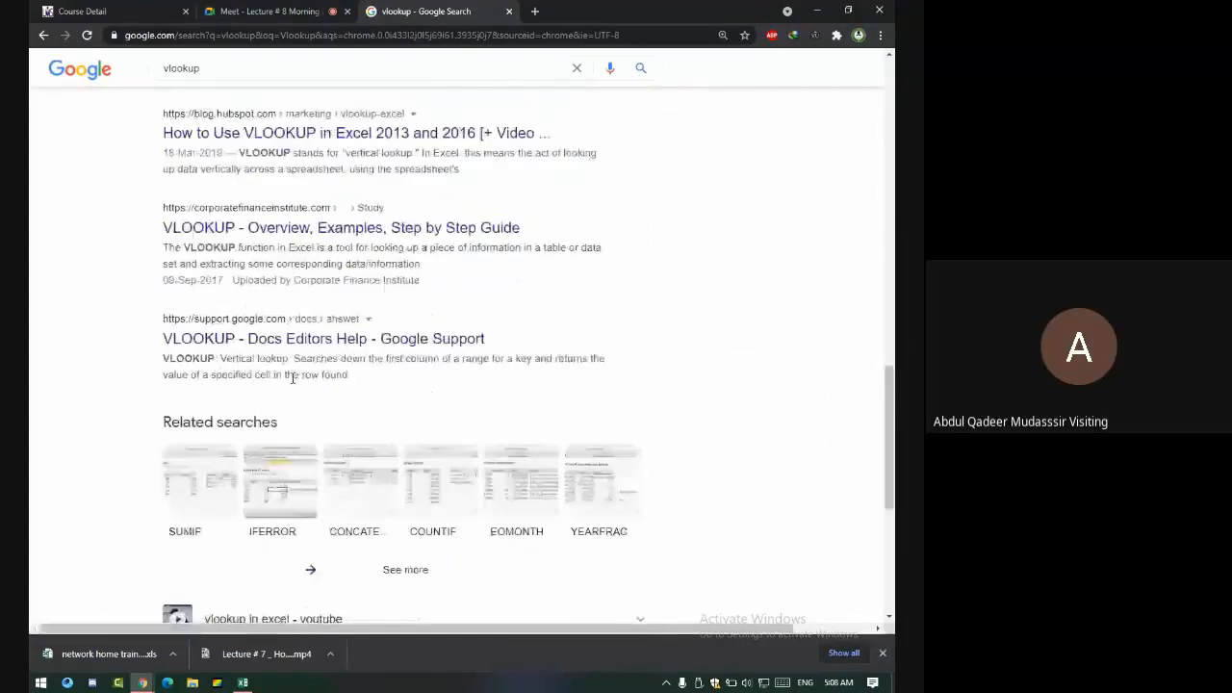
{"action": "scroll", "coordinate": [294, 377], "scroll_direction": "up", "scroll_amount": 15}
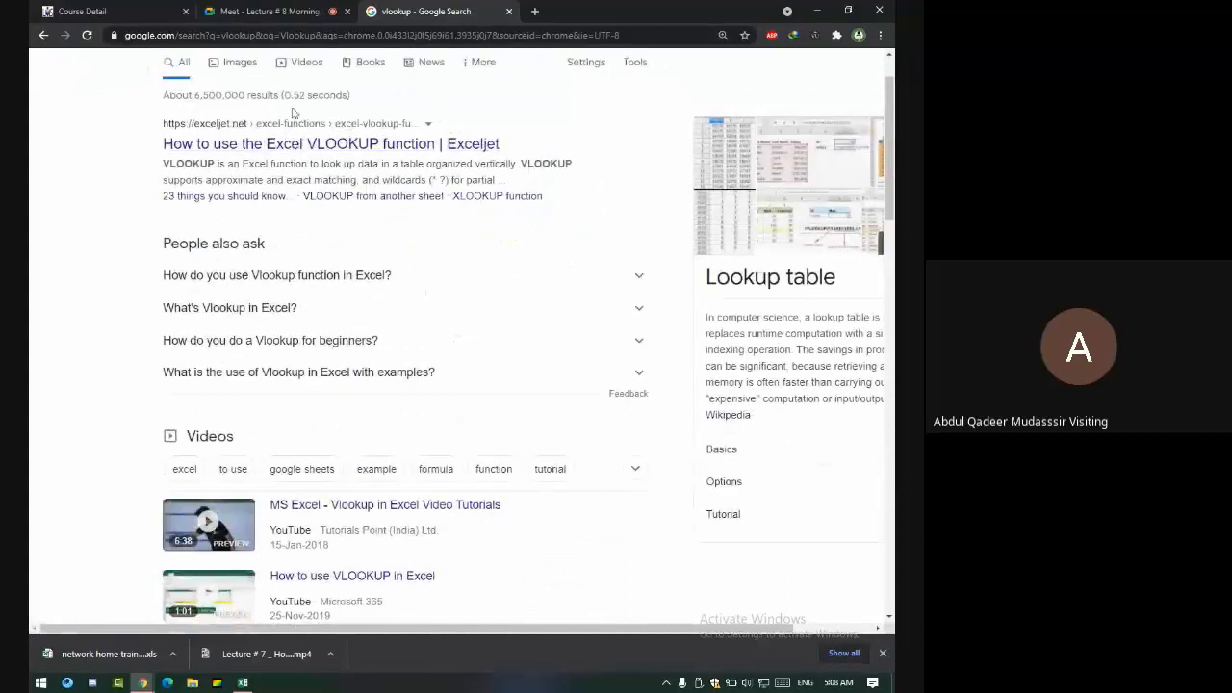
- Read through Exceljet's VLOOKUP function article and its examples, then return to the Excel workbook
{"action": "left_click", "coordinate": [423, 146]}
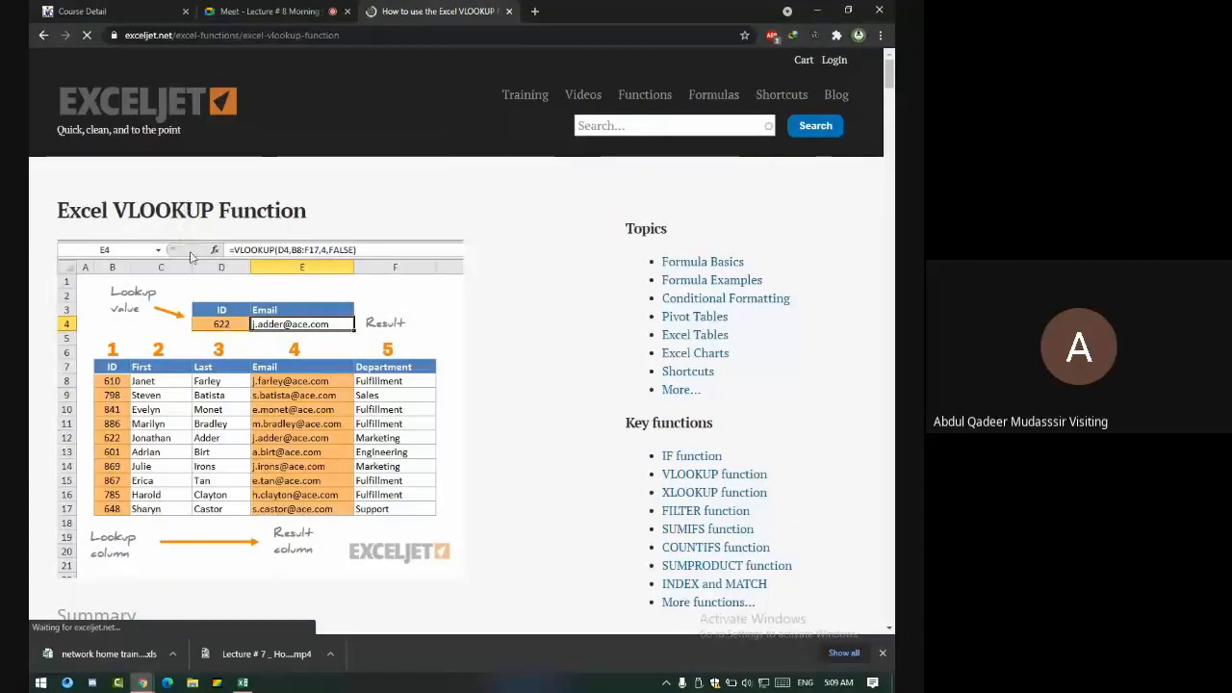
{"action": "scroll", "coordinate": [230, 327], "scroll_direction": "down", "scroll_amount": 1}
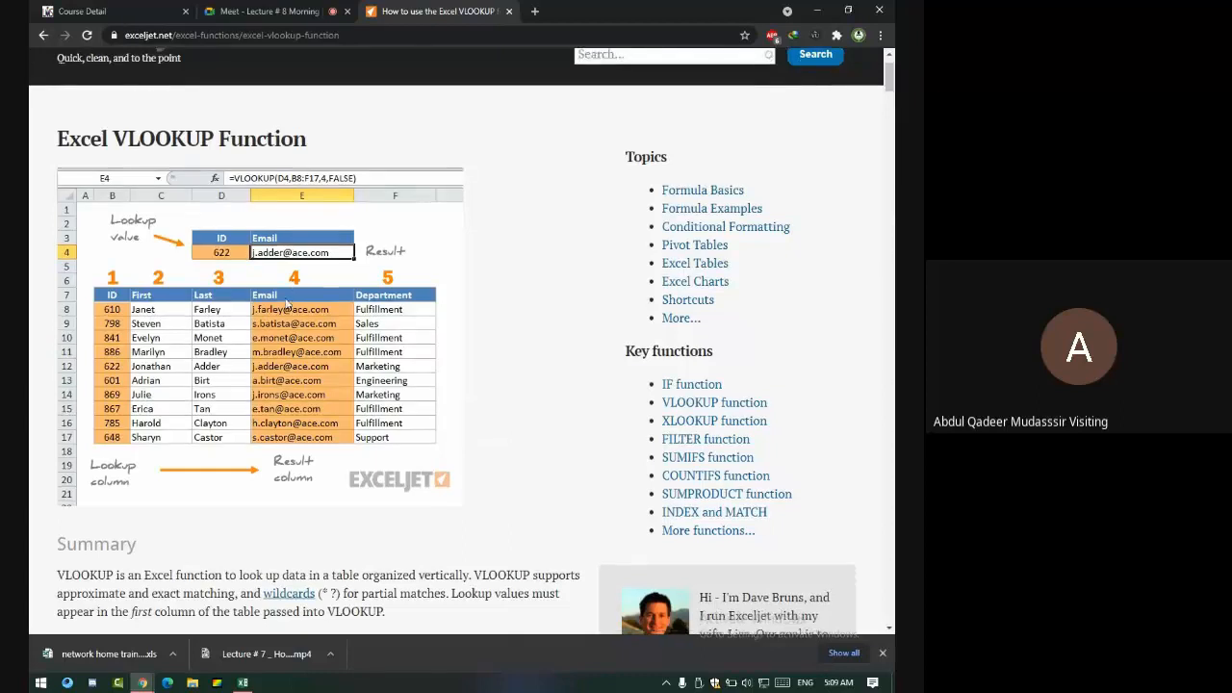
{"action": "scroll", "coordinate": [264, 336], "scroll_direction": "down", "scroll_amount": 5}
{"action": "scroll", "coordinate": [264, 336], "scroll_direction": "down", "scroll_amount": 6}
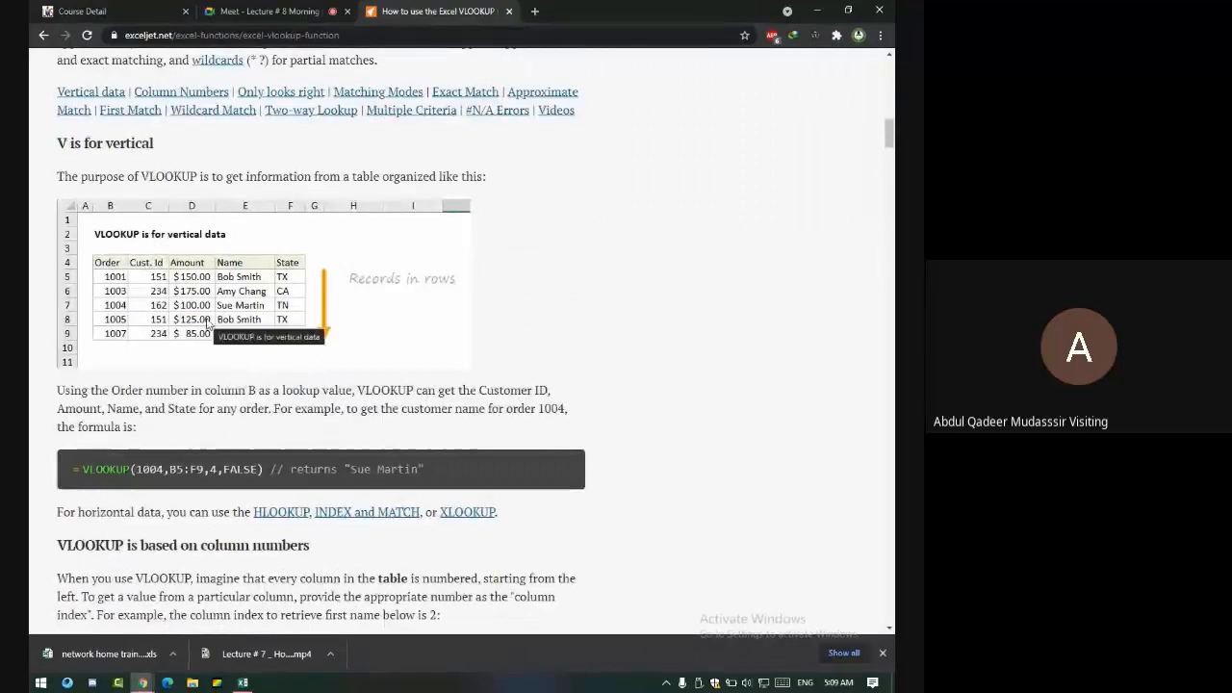
{"action": "scroll", "coordinate": [205, 325], "scroll_direction": "down", "scroll_amount": 3}
{"action": "scroll", "coordinate": [205, 325], "scroll_direction": "down", "scroll_amount": 3}
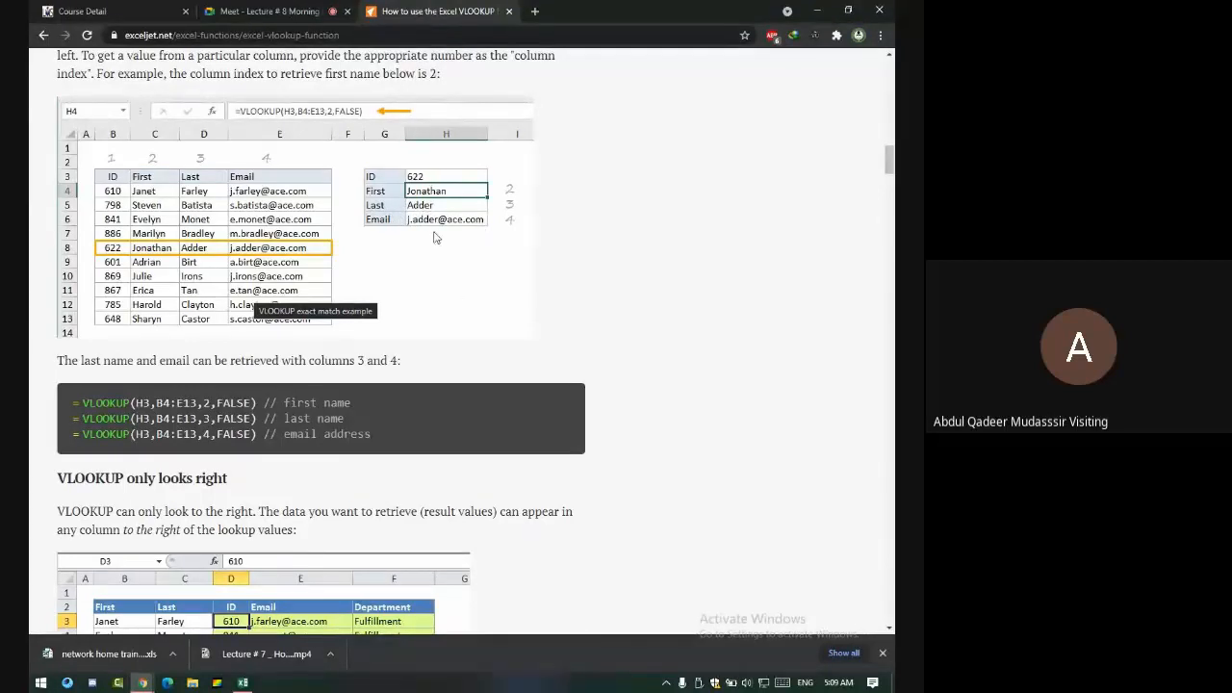
{"action": "scroll", "coordinate": [434, 237], "scroll_direction": "down", "scroll_amount": 3}
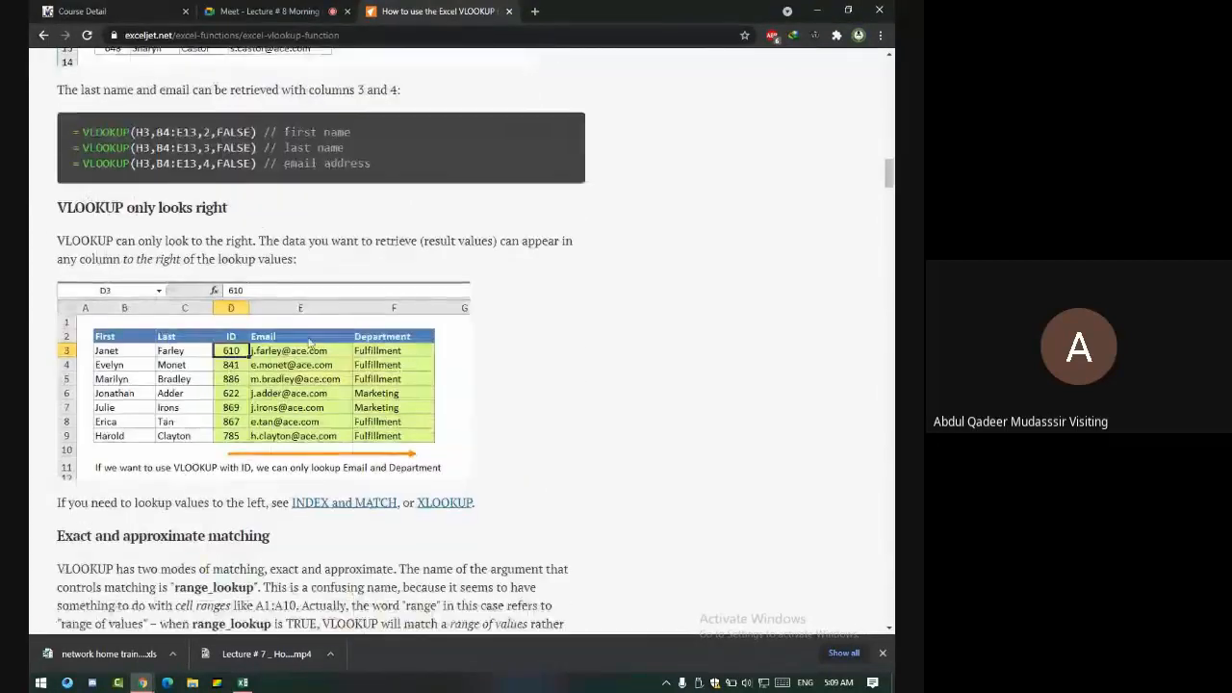
{"action": "scroll", "coordinate": [308, 342], "scroll_direction": "down", "scroll_amount": 2}
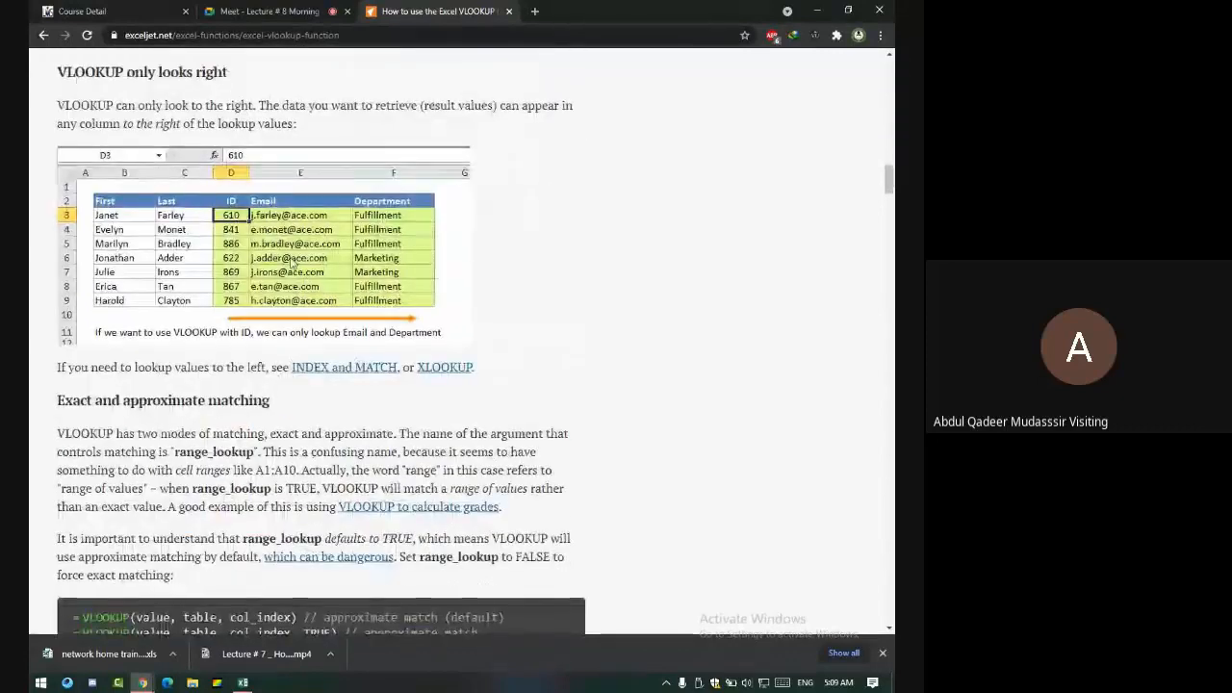
{"action": "scroll", "coordinate": [291, 262], "scroll_direction": "down", "scroll_amount": 2}
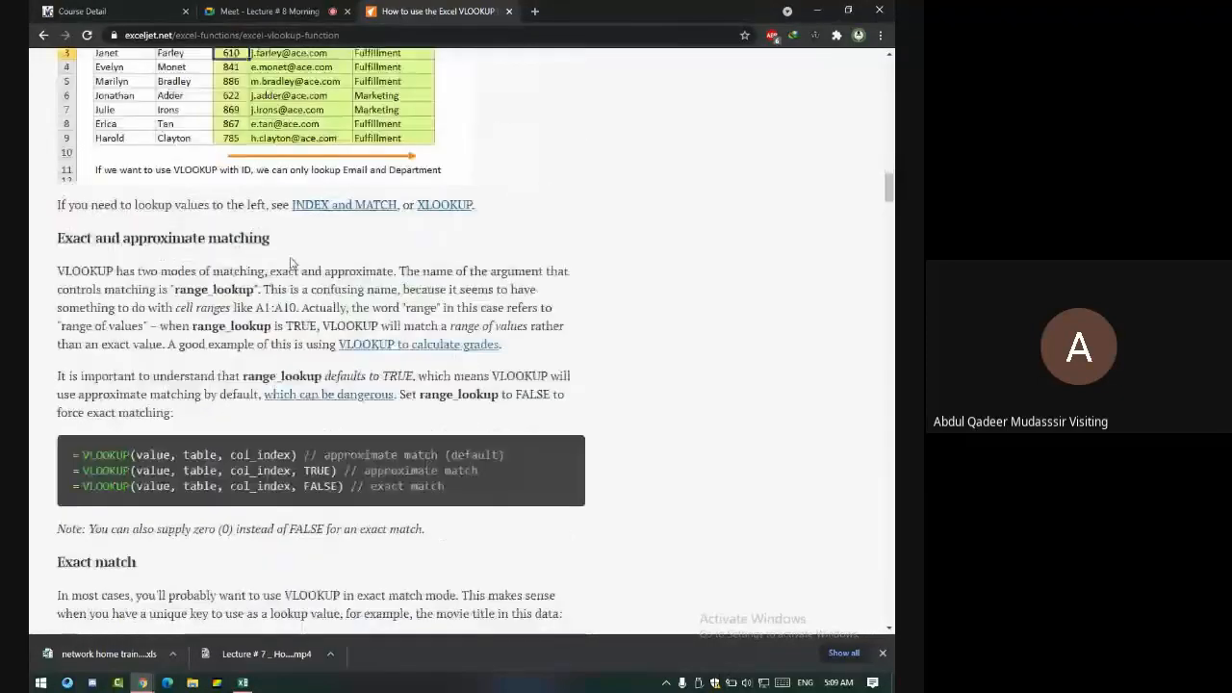
{"action": "scroll", "coordinate": [291, 262], "scroll_direction": "down", "scroll_amount": 6}
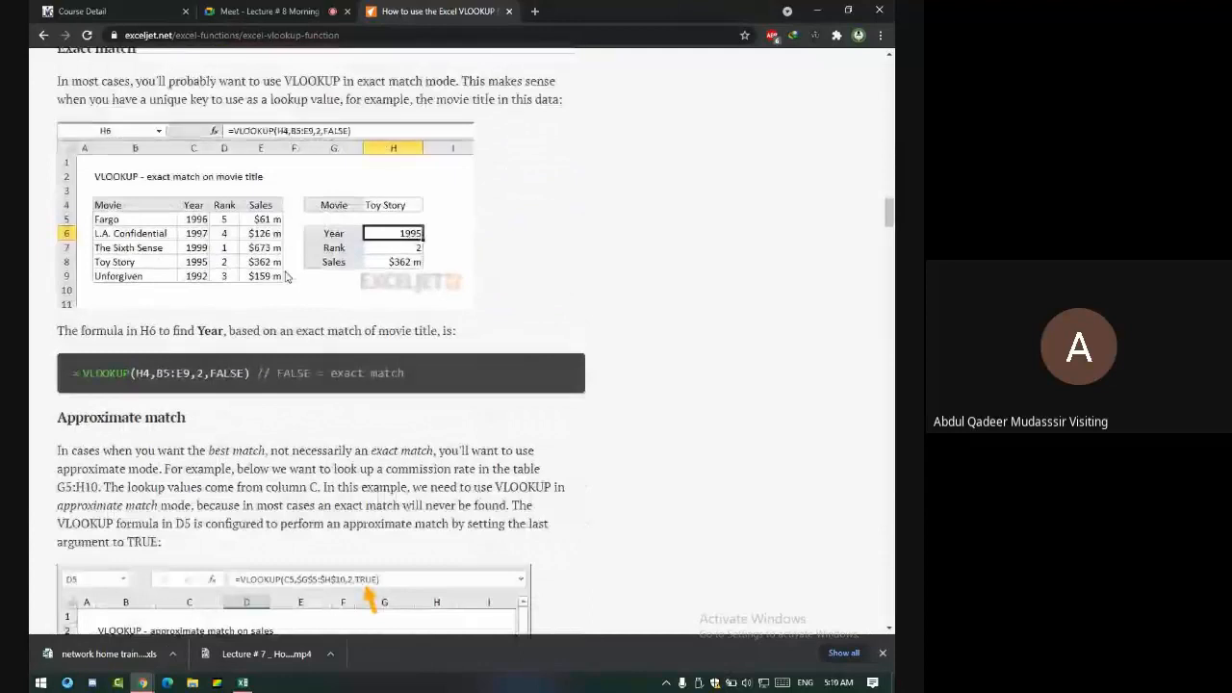
{"action": "scroll", "coordinate": [285, 276], "scroll_direction": "up", "scroll_amount": 9}
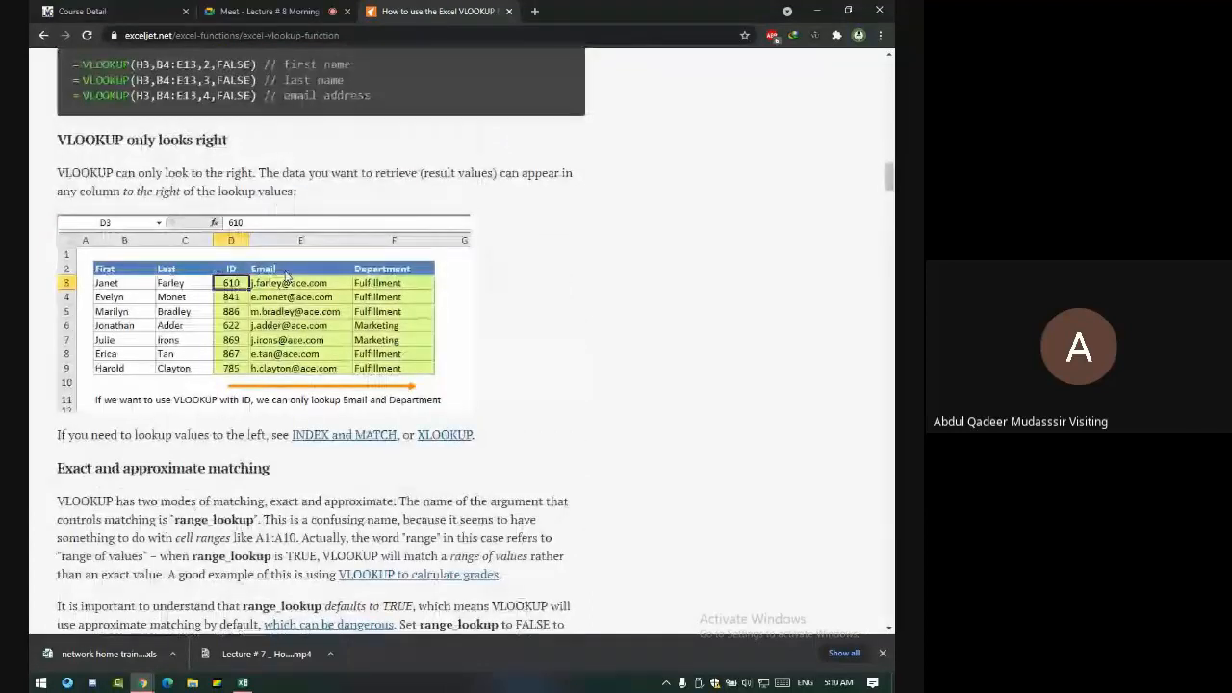
{"action": "scroll", "coordinate": [285, 277], "scroll_direction": "down", "scroll_amount": 6}
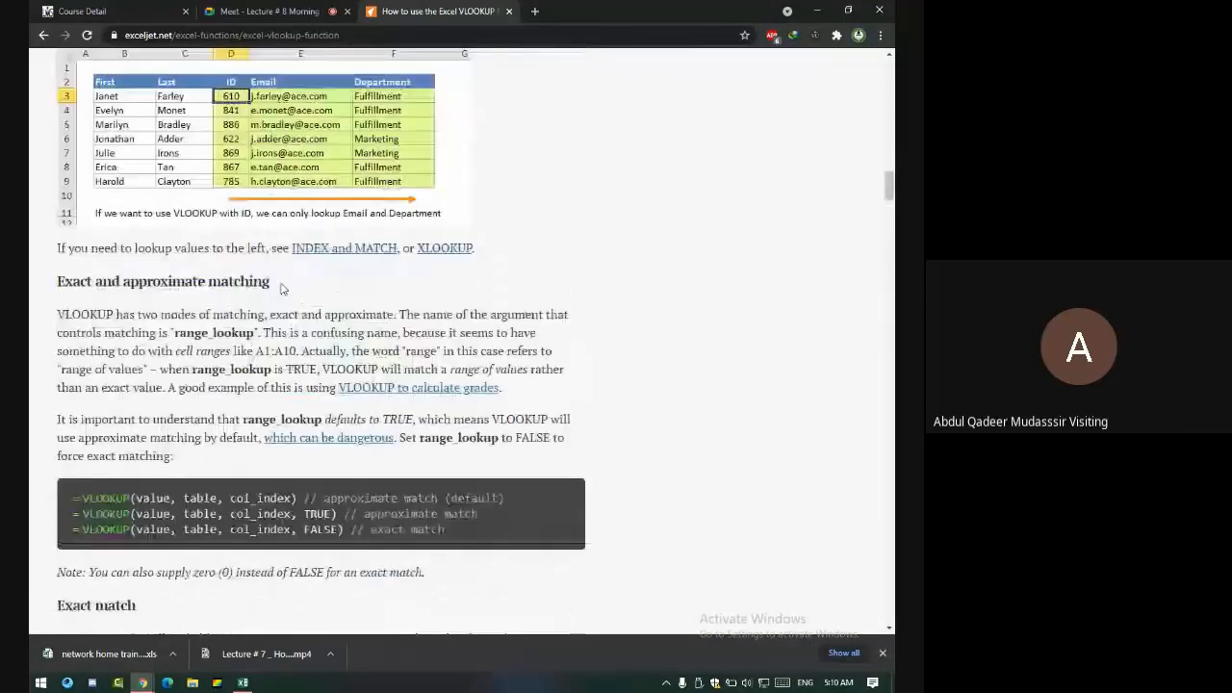
{"action": "scroll", "coordinate": [285, 288], "scroll_direction": "down", "scroll_amount": 1}
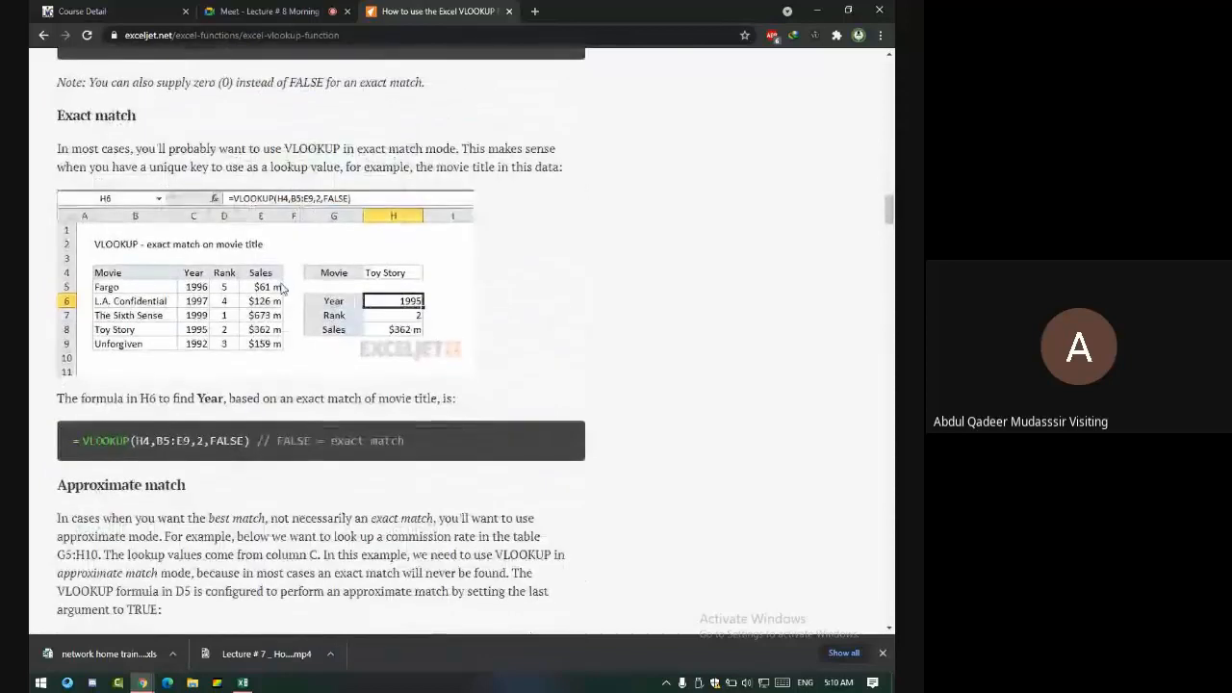
{"action": "scroll", "coordinate": [284, 294], "scroll_direction": "down", "scroll_amount": 5}
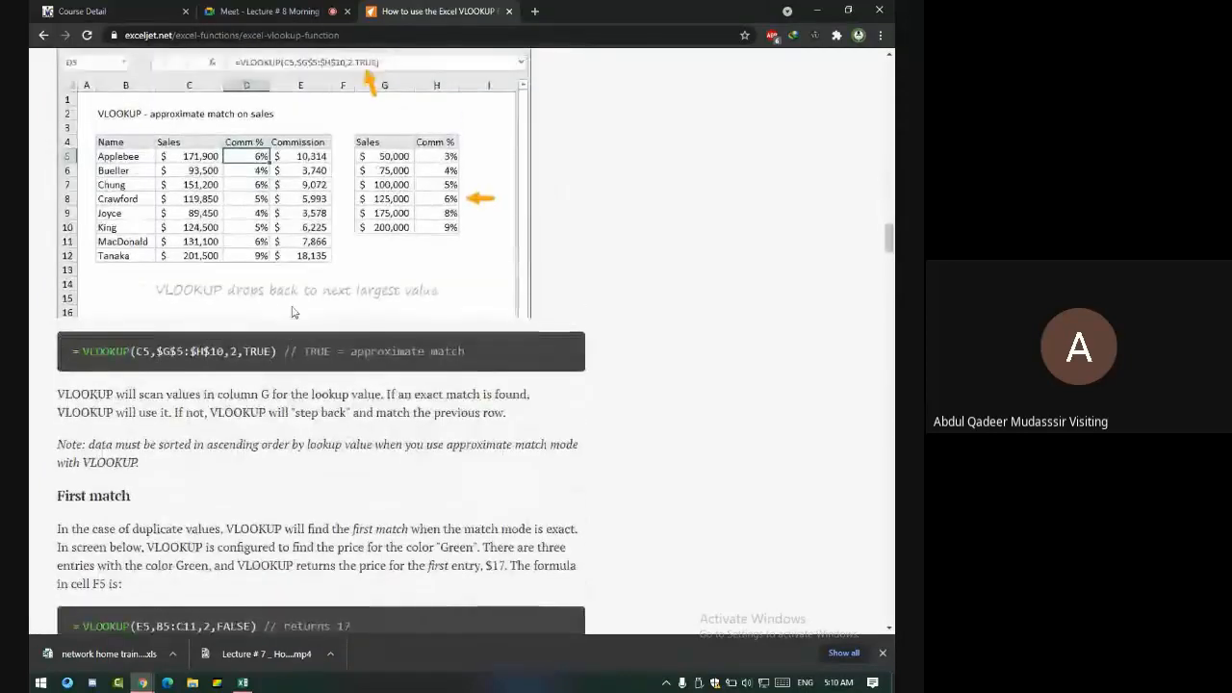
{"action": "scroll", "coordinate": [294, 312], "scroll_direction": "up", "scroll_amount": 2}
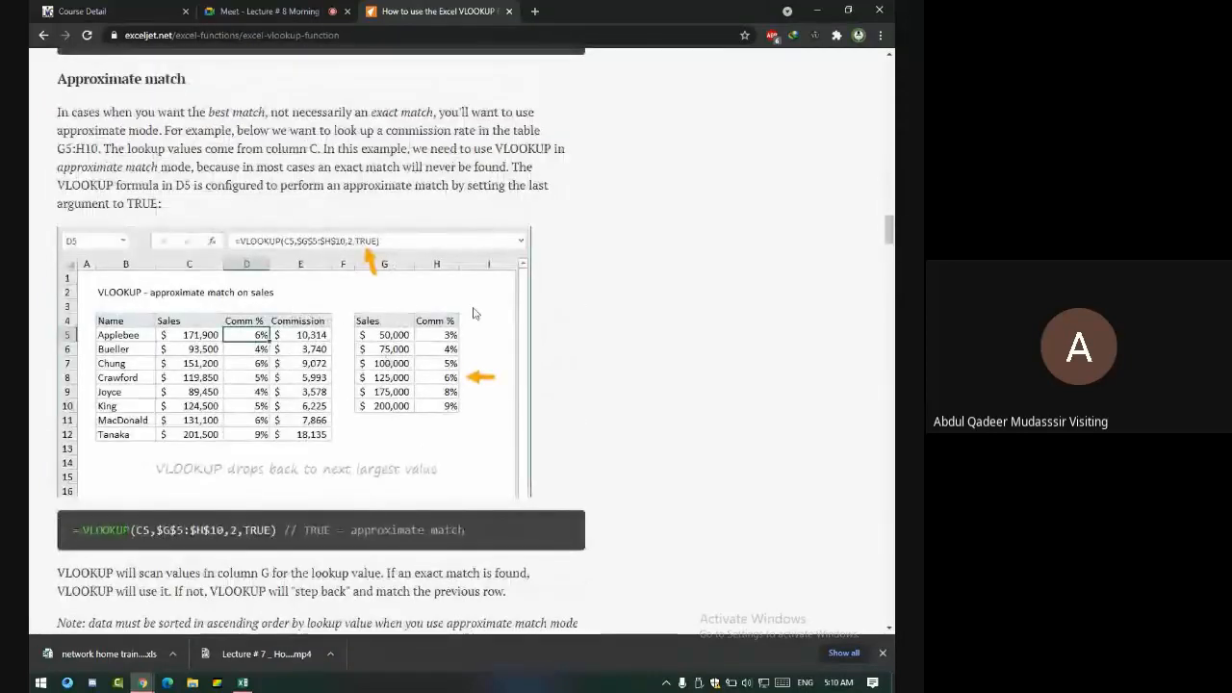
{"action": "scroll", "coordinate": [393, 349], "scroll_direction": "down", "scroll_amount": 3}
{"action": "scroll", "coordinate": [393, 349], "scroll_direction": "down", "scroll_amount": 4}
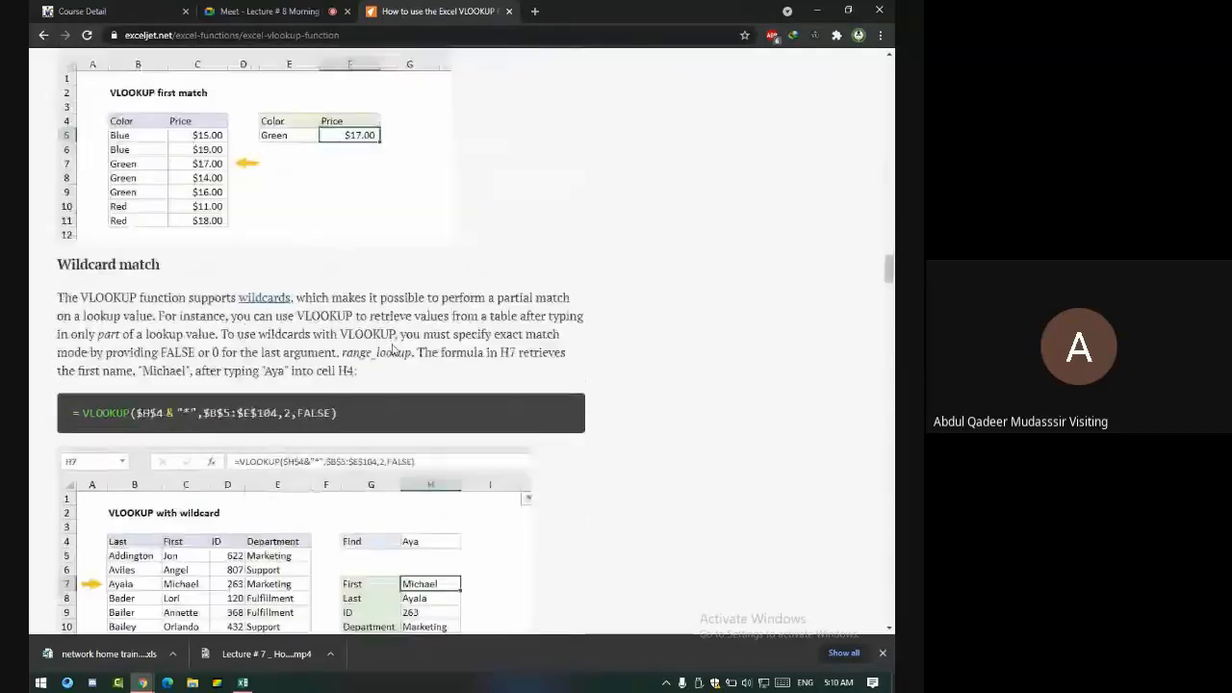
{"action": "scroll", "coordinate": [340, 309], "scroll_direction": "up", "scroll_amount": 1}
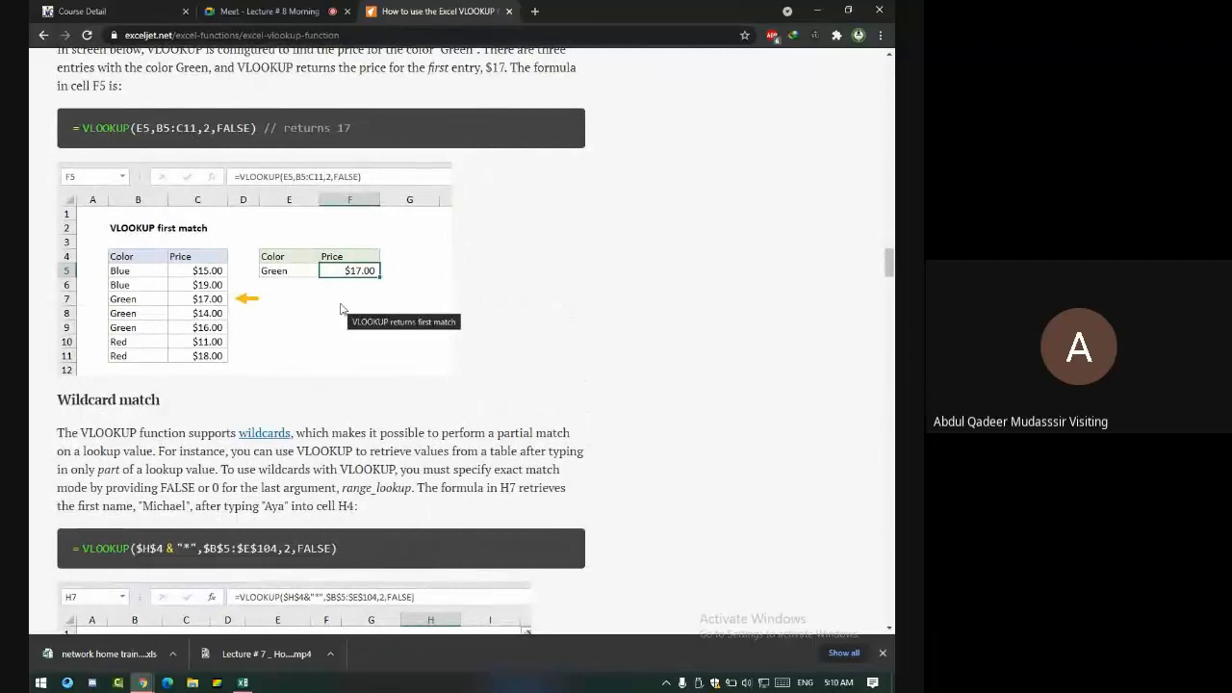
{"action": "scroll", "coordinate": [341, 309], "scroll_direction": "down", "scroll_amount": 5}
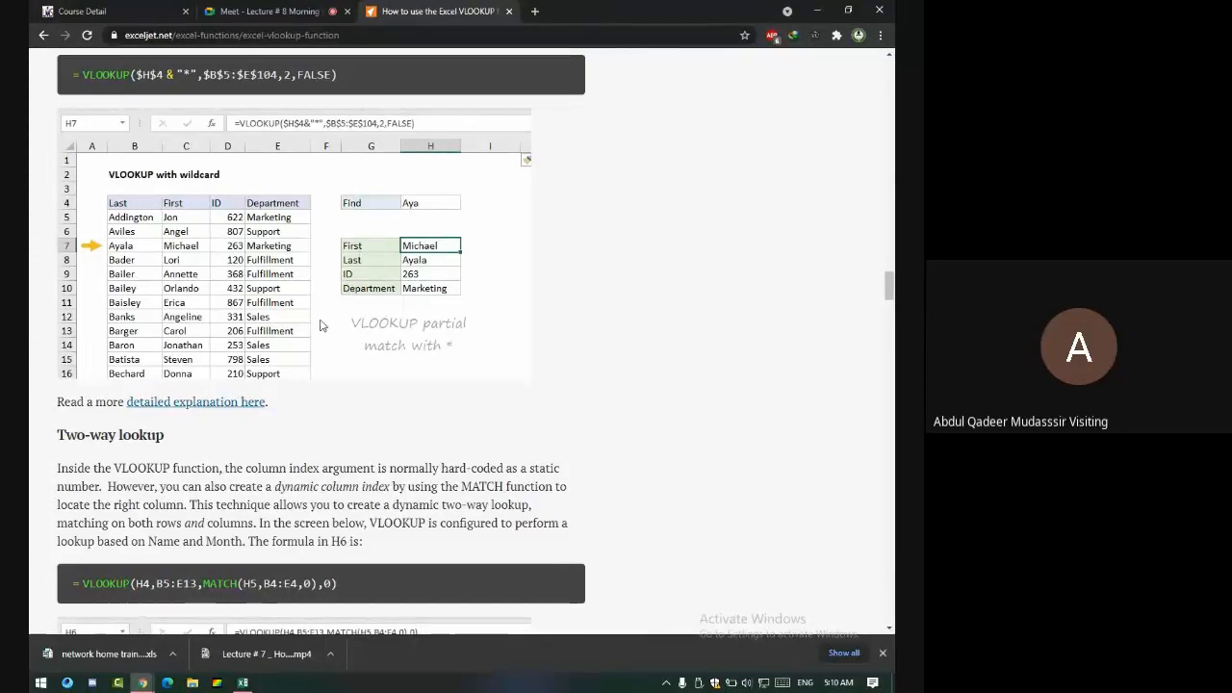
{"action": "scroll", "coordinate": [322, 326], "scroll_direction": "down", "scroll_amount": 1}
{"action": "scroll", "coordinate": [322, 326], "scroll_direction": "down", "scroll_amount": 4}
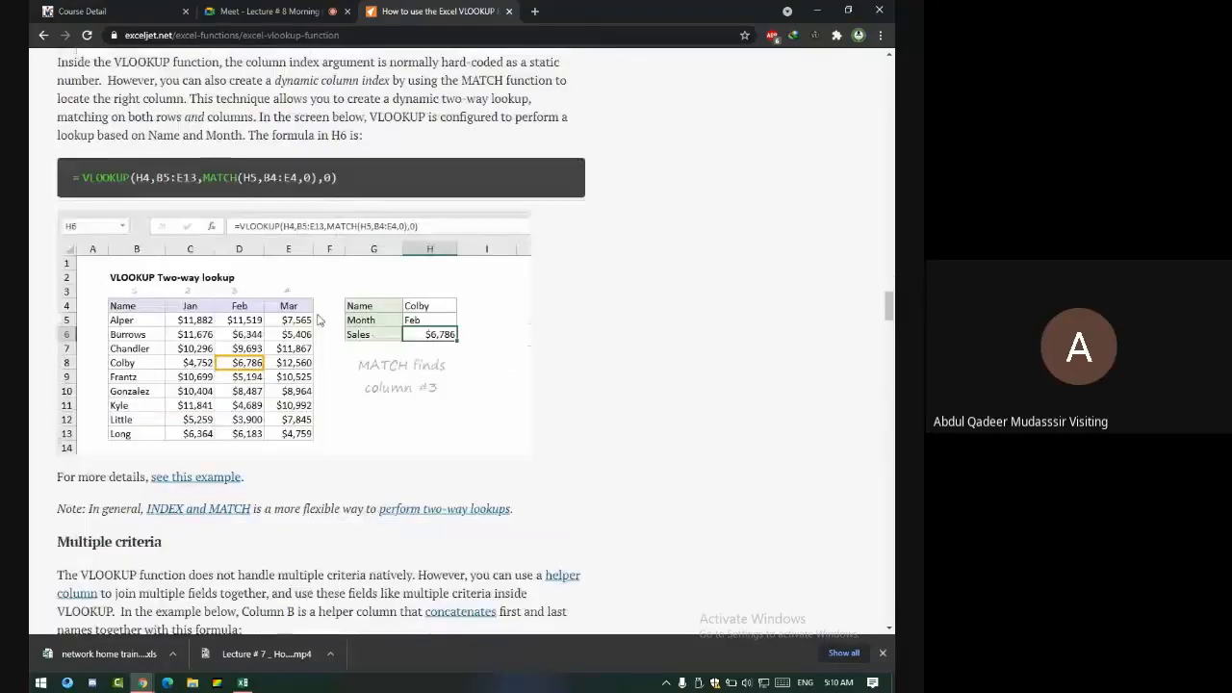
{"action": "scroll", "coordinate": [327, 322], "scroll_direction": "down", "scroll_amount": 7}
{"action": "scroll", "coordinate": [318, 308], "scroll_direction": "down", "scroll_amount": 20}
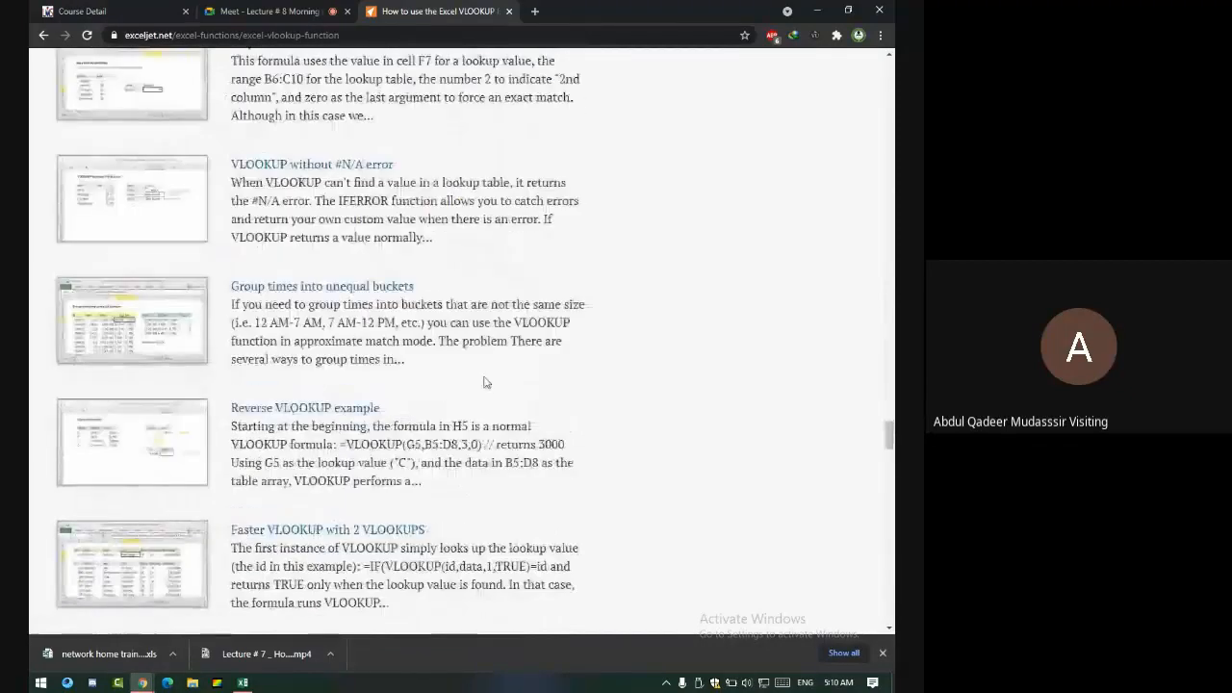
{"action": "key", "text": "alt+Tab"}
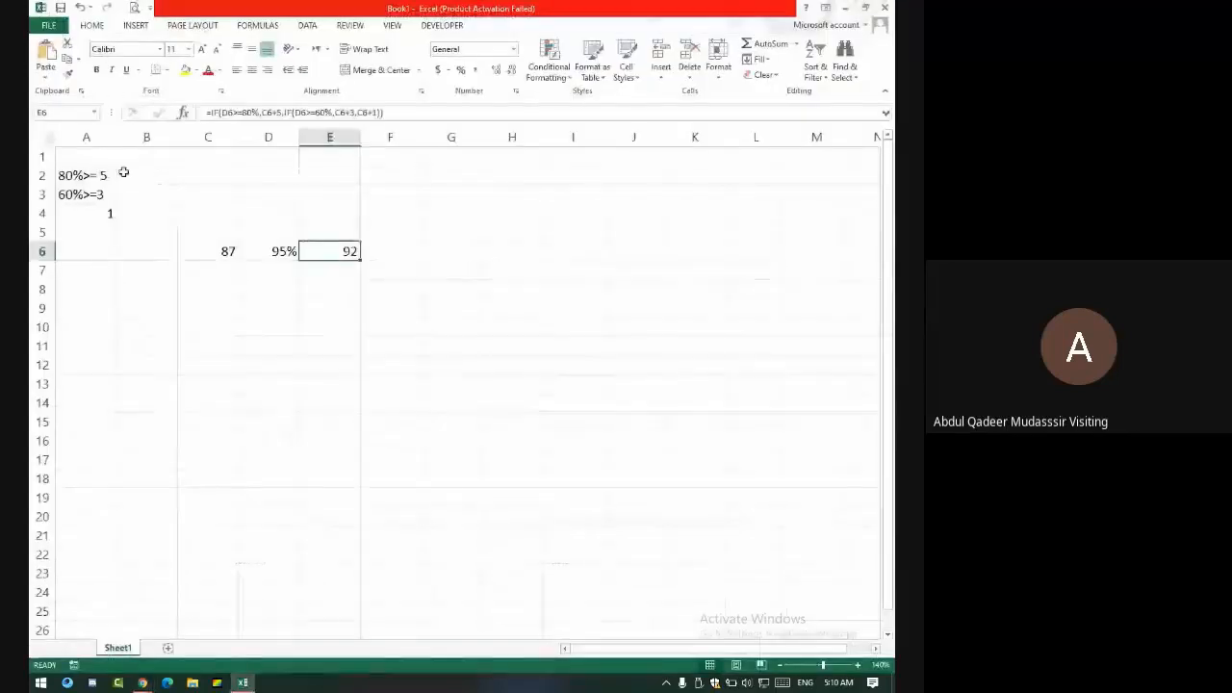
- Open the Lecture # 2 workbook from the Recent Workbooks list
{"action": "left_click", "coordinate": [48, 25]}
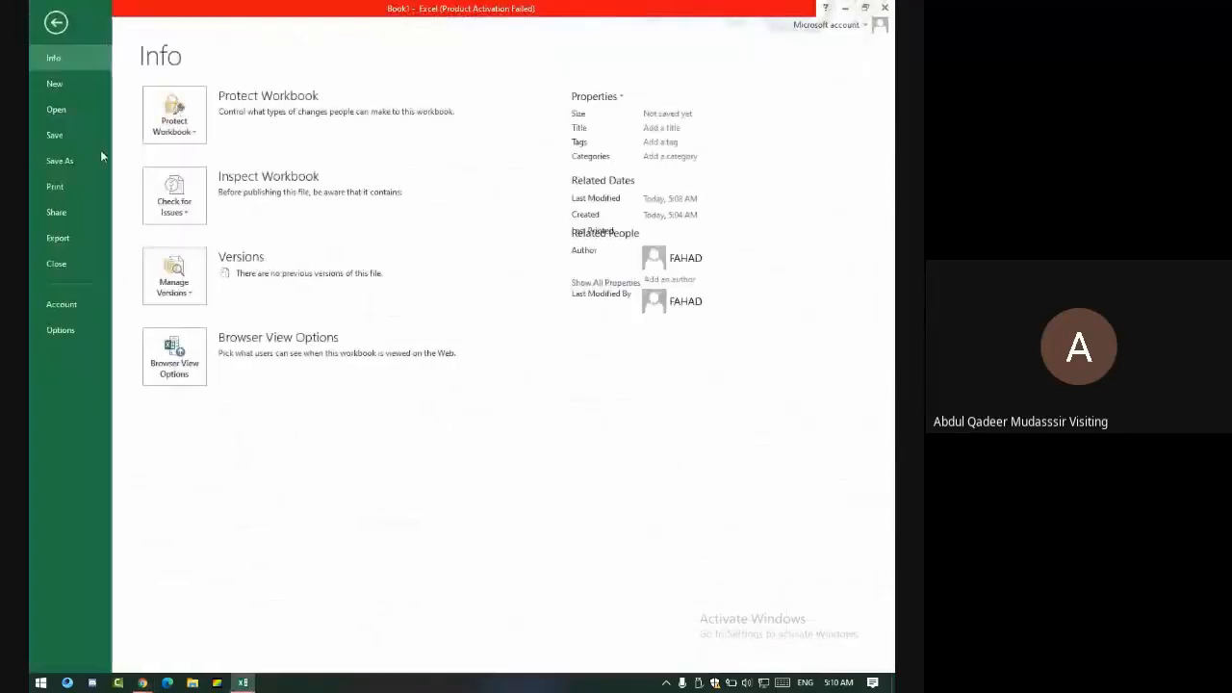
{"action": "left_click", "coordinate": [59, 115]}
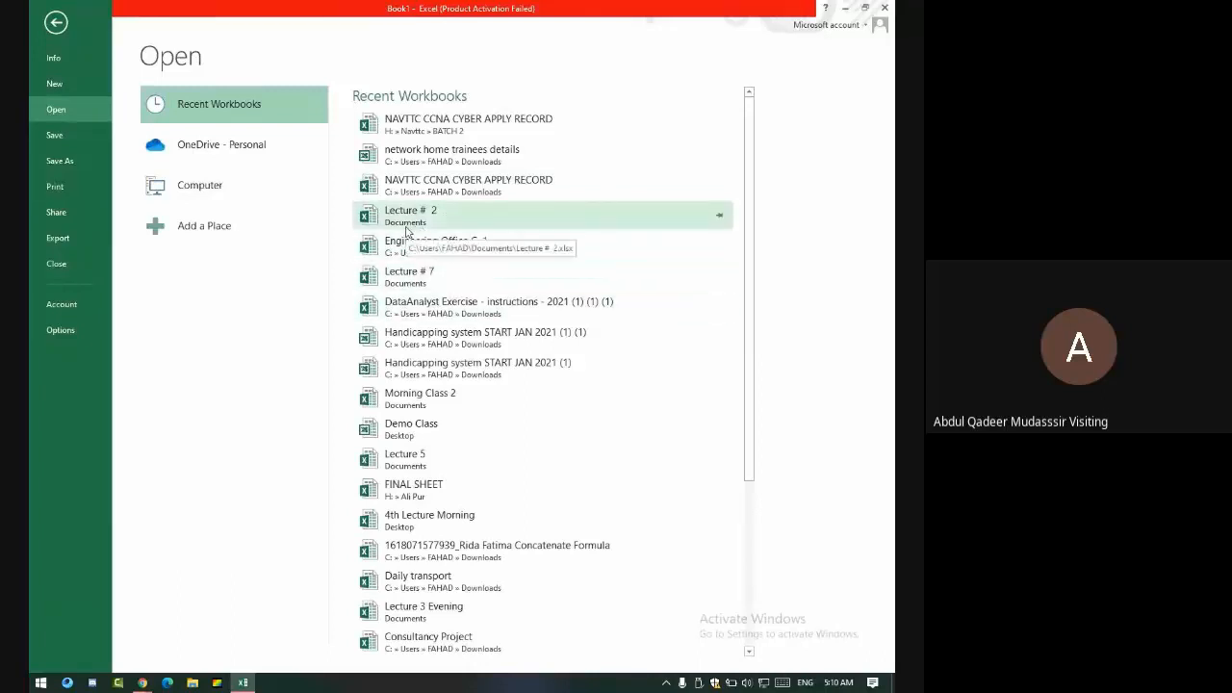
{"action": "left_click", "coordinate": [408, 231]}
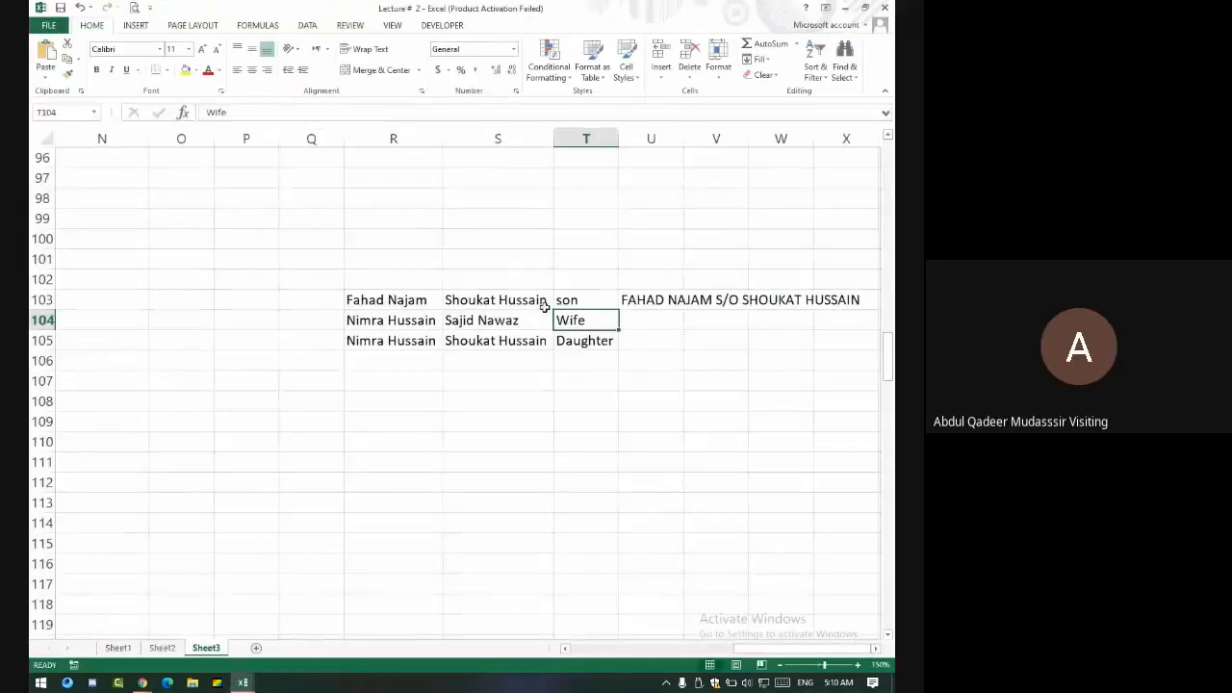
- Move to column A at the top of Sheet3 to show the Shopkeeper Sales table
{"action": "scroll", "coordinate": [498, 300], "scroll_direction": "up", "scroll_amount": 13}
{"action": "scroll", "coordinate": [497, 301], "scroll_direction": "up", "scroll_amount": 3}
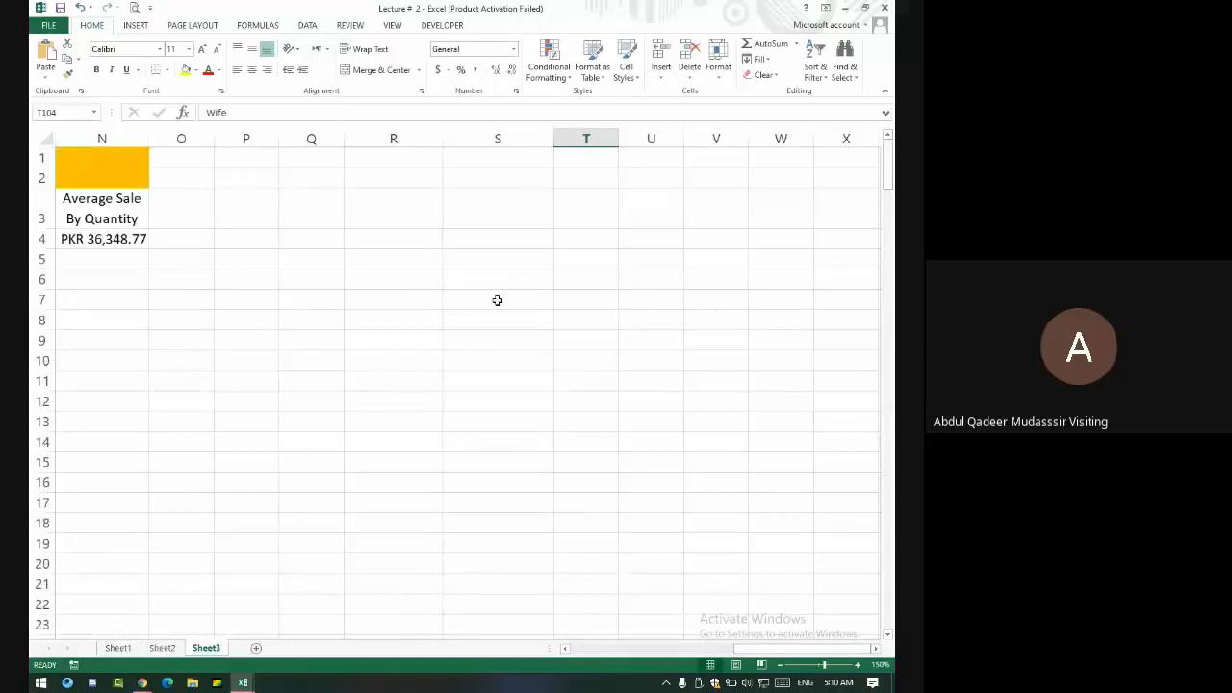
{"action": "key", "text": "Left"}
{"action": "key", "text": "Left"}
{"action": "key", "text": "Left"}
{"action": "key", "text": "Left"}
{"action": "key", "text": "Left"}
{"action": "key", "text": "Left"}
{"action": "key", "text": "Left"}
{"action": "key", "text": "Left"}
{"action": "key", "text": "Left"}
{"action": "key", "text": "Left"}
{"action": "key", "text": "Left"}
{"action": "key", "text": "Left"}
{"action": "key", "text": "Left"}
{"action": "key", "text": "Left"}
{"action": "key", "text": "Left"}
{"action": "key", "text": "Left"}
{"action": "key", "text": "Left"}
{"action": "key", "text": "Left"}
{"action": "key", "text": "Left"}
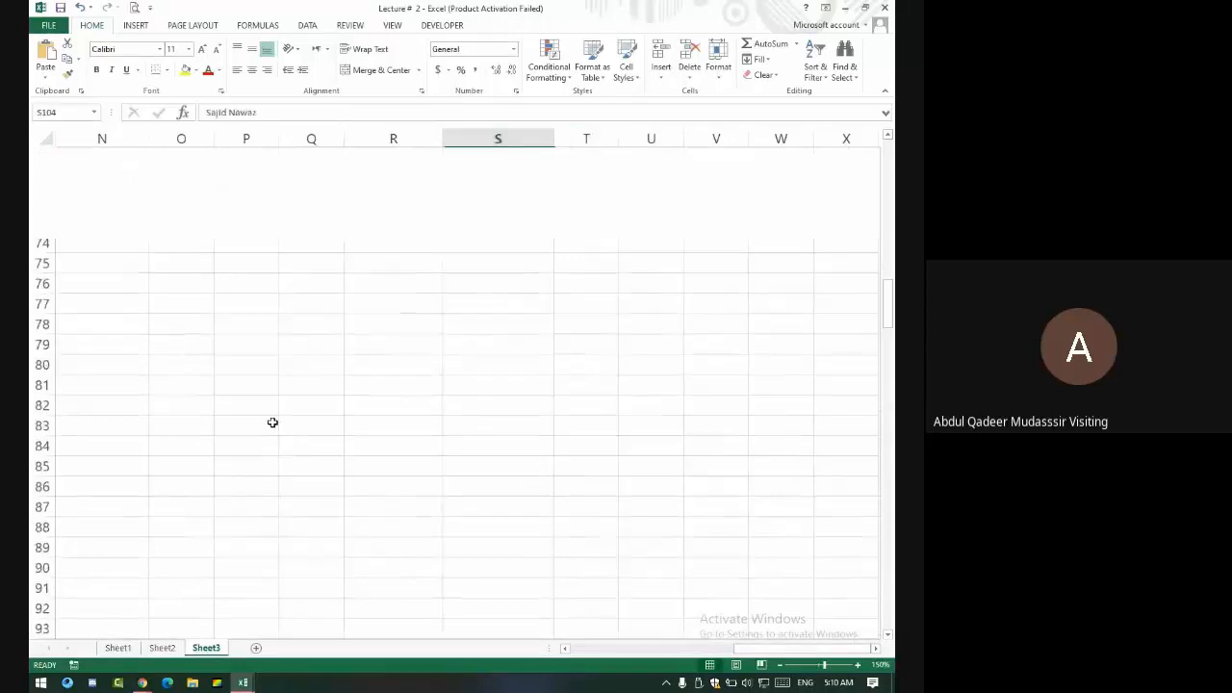
{"action": "key", "text": "Up"}
{"action": "key", "text": "Up"}
{"action": "key", "text": "Up"}
{"action": "key", "text": "Up"}
{"action": "key", "text": "Up"}
{"action": "key", "text": "Up"}
{"action": "key", "text": "Up"}
{"action": "key", "text": "Up"}
{"action": "key", "text": "Up"}
{"action": "key", "text": "Up"}
{"action": "key", "text": "Up"}
{"action": "key", "text": "Up"}
{"action": "key", "text": "Up"}
{"action": "key", "text": "Up"}
{"action": "key", "text": "Up"}
{"action": "key", "text": "Up"}
{"action": "key", "text": "Up"}
{"action": "key", "text": "Up"}
{"action": "key", "text": "Up"}
{"action": "key", "text": "Up"}
{"action": "key", "text": "Up"}
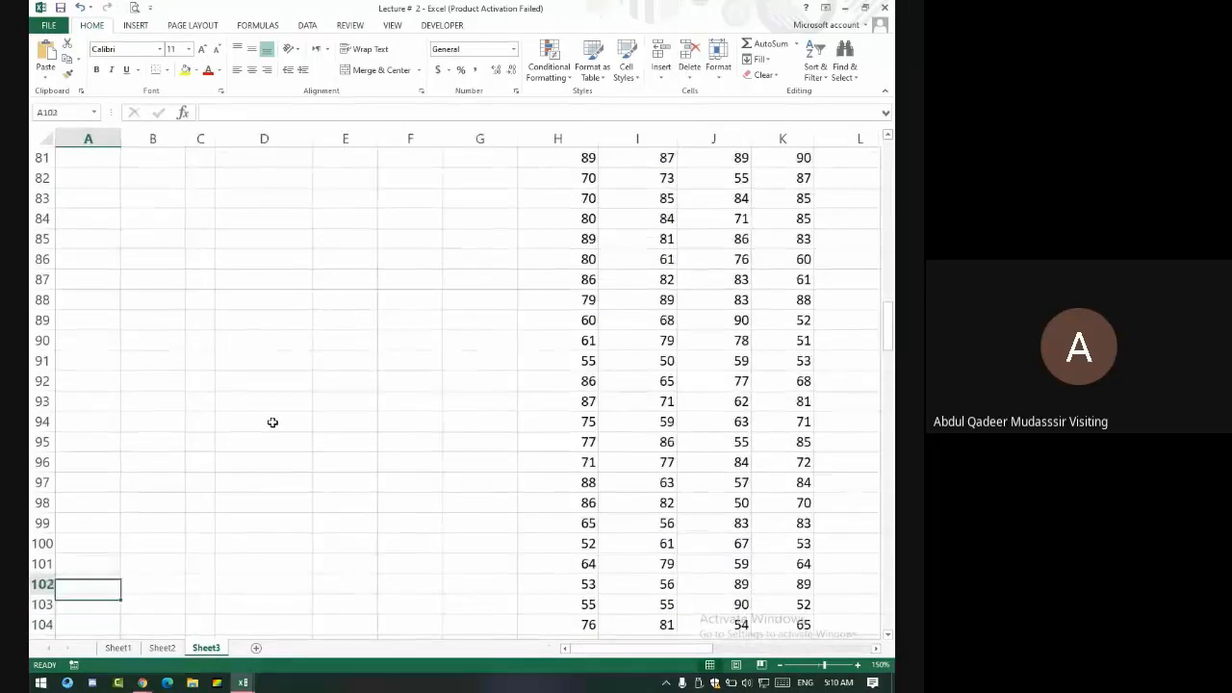
{"action": "key", "text": "Up"}
{"action": "key", "text": "Up"}
{"action": "key", "text": "Up"}
{"action": "key", "text": "Up"}
{"action": "key", "text": "Up"}
{"action": "key", "text": "Up"}
{"action": "key", "text": "Up"}
{"action": "key", "text": "Up"}
{"action": "key", "text": "Up"}
{"action": "key", "text": "Up"}
{"action": "key", "text": "Up"}
{"action": "key", "text": "Up"}
{"action": "key", "text": "Up"}
{"action": "key", "text": "Up"}
{"action": "key", "text": "Up"}
{"action": "key", "text": "Up"}
{"action": "key", "text": "Up"}
{"action": "key", "text": "Up"}
{"action": "key", "text": "Up"}
{"action": "key", "text": "Up"}
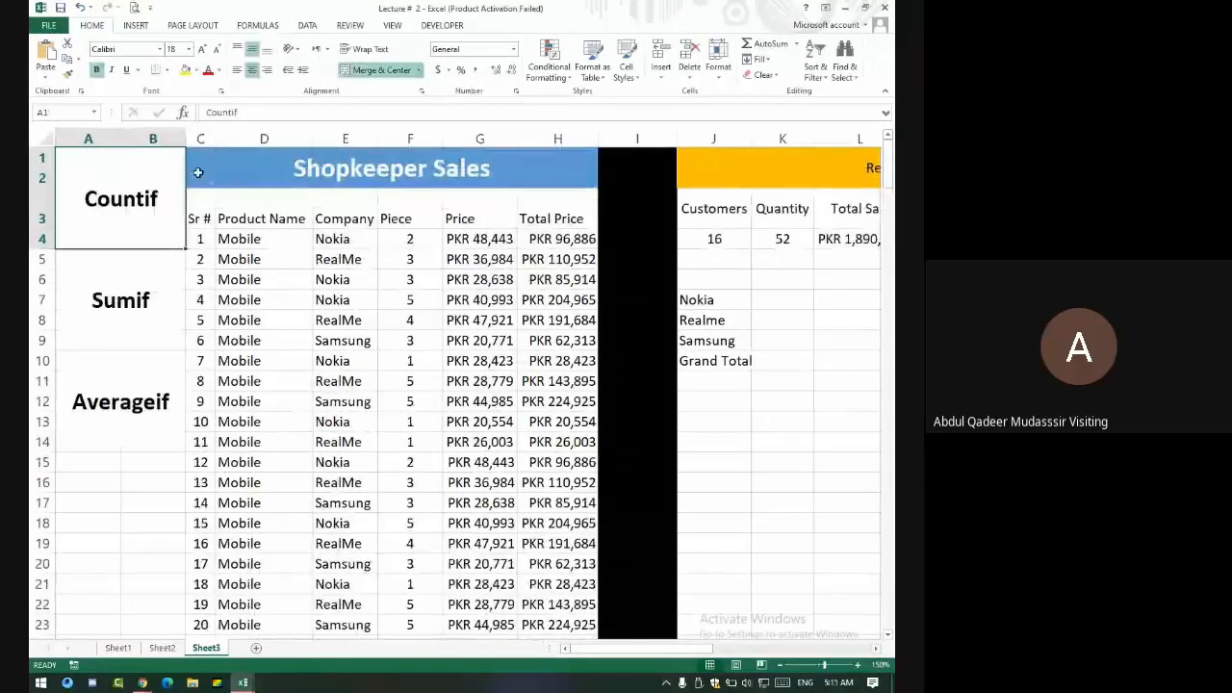
- Narrow the black separator column I beside the Shopkeeper Sales table
{"action": "left_click_drag", "start_coordinate": [198, 171], "coordinate": [765, 362]}
{"action": "left_click", "coordinate": [352, 130]}
{"action": "left_click_drag", "start_coordinate": [352, 130], "coordinate": [306, 130]}
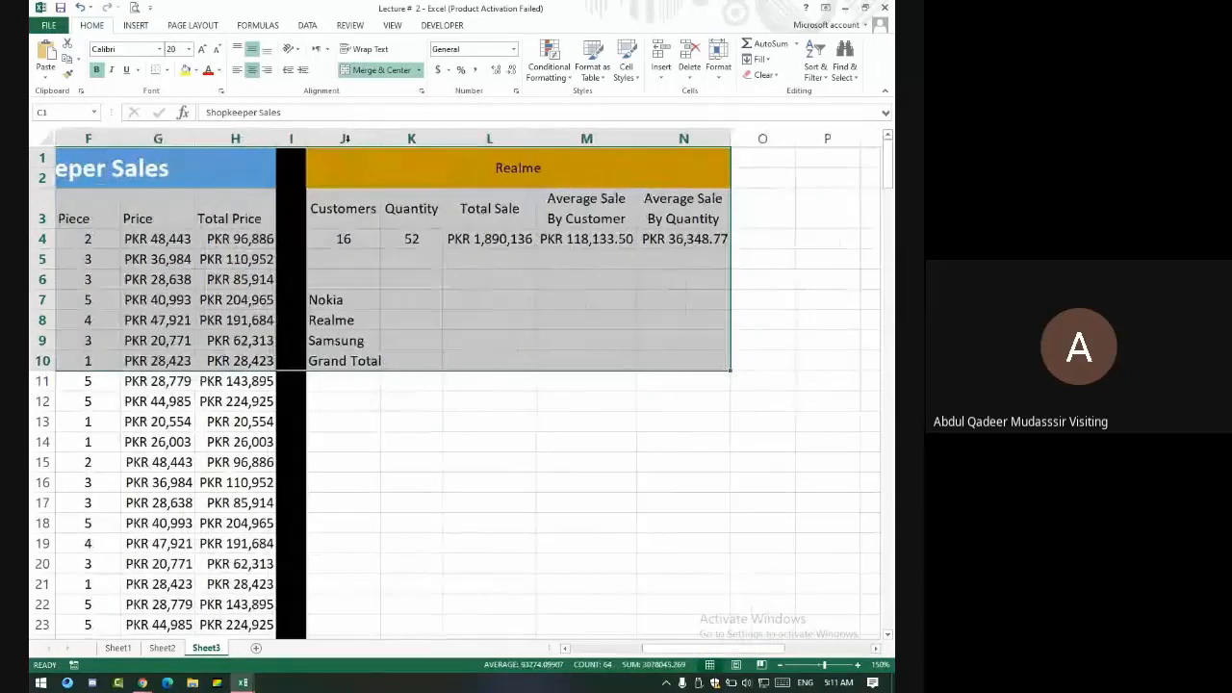
{"action": "left_click", "coordinate": [336, 277]}
{"action": "left_click", "coordinate": [337, 341]}
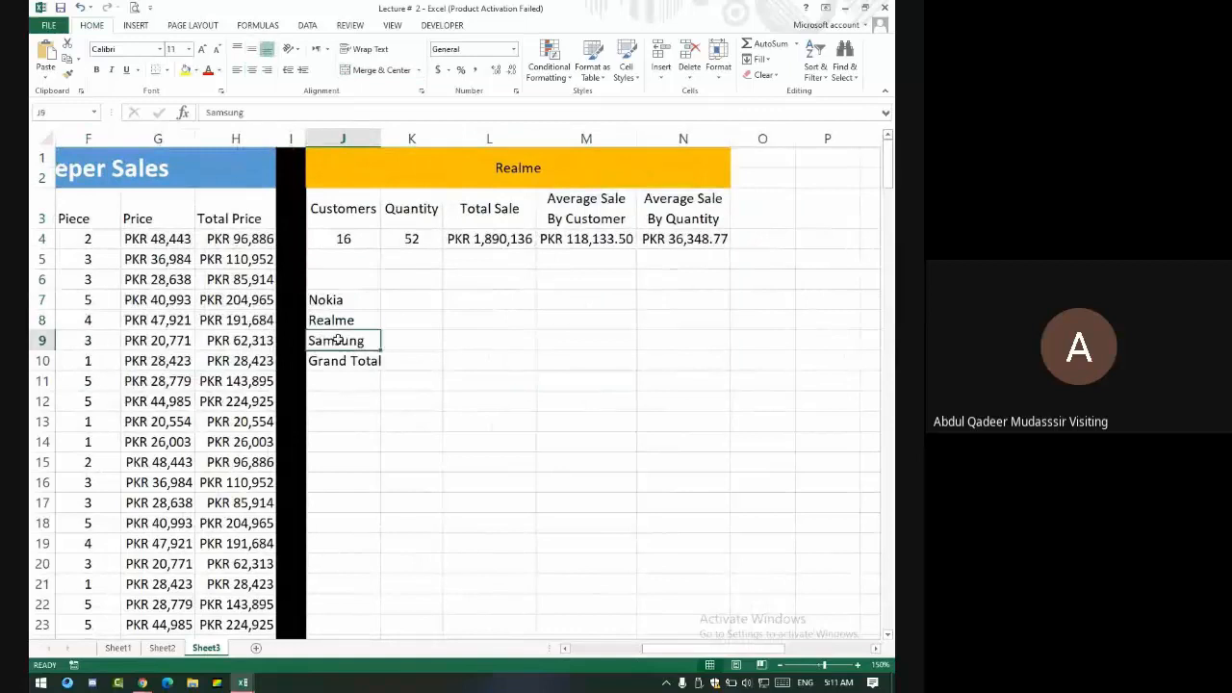
{"action": "key", "text": "Left"}
{"action": "key", "text": "Left"}
{"action": "key", "text": "Left"}
{"action": "key", "text": "Left"}
{"action": "key", "text": "Left"}
{"action": "key", "text": "Left"}
{"action": "key", "text": "Left"}
{"action": "key", "text": "Left"}
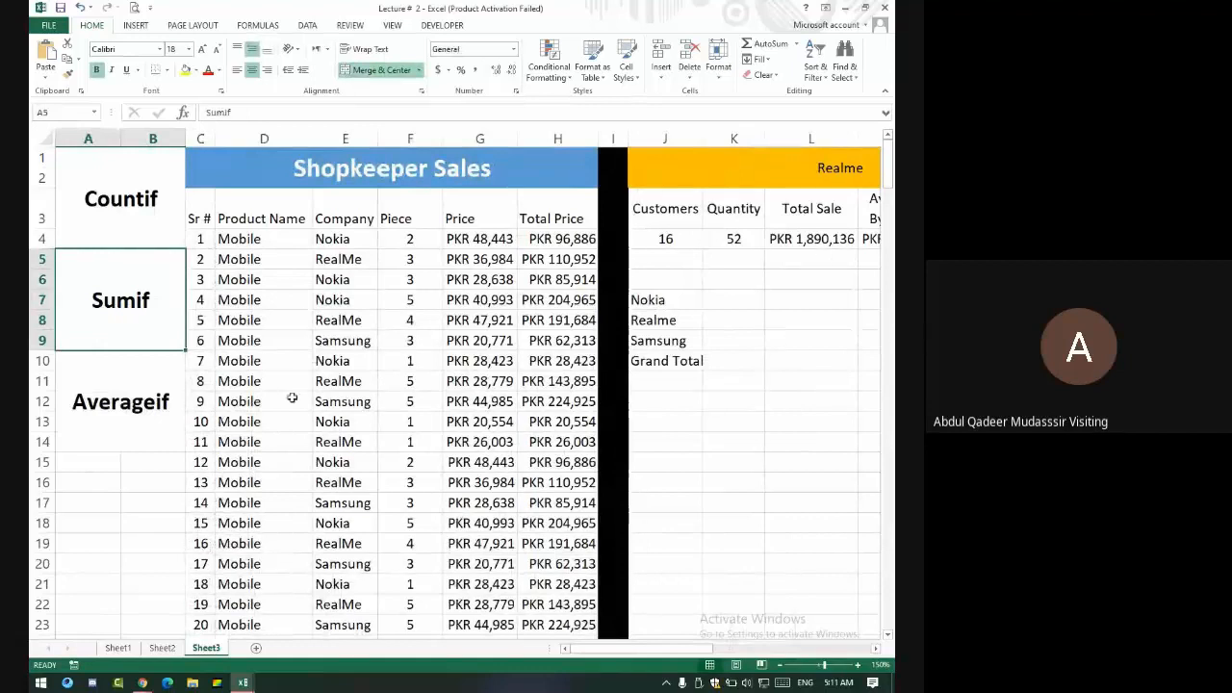
- Highlight the sales table's Company, Piece, Price and Total Price columns and the Realme header
{"action": "left_click_drag", "start_coordinate": [199, 204], "coordinate": [608, 626]}
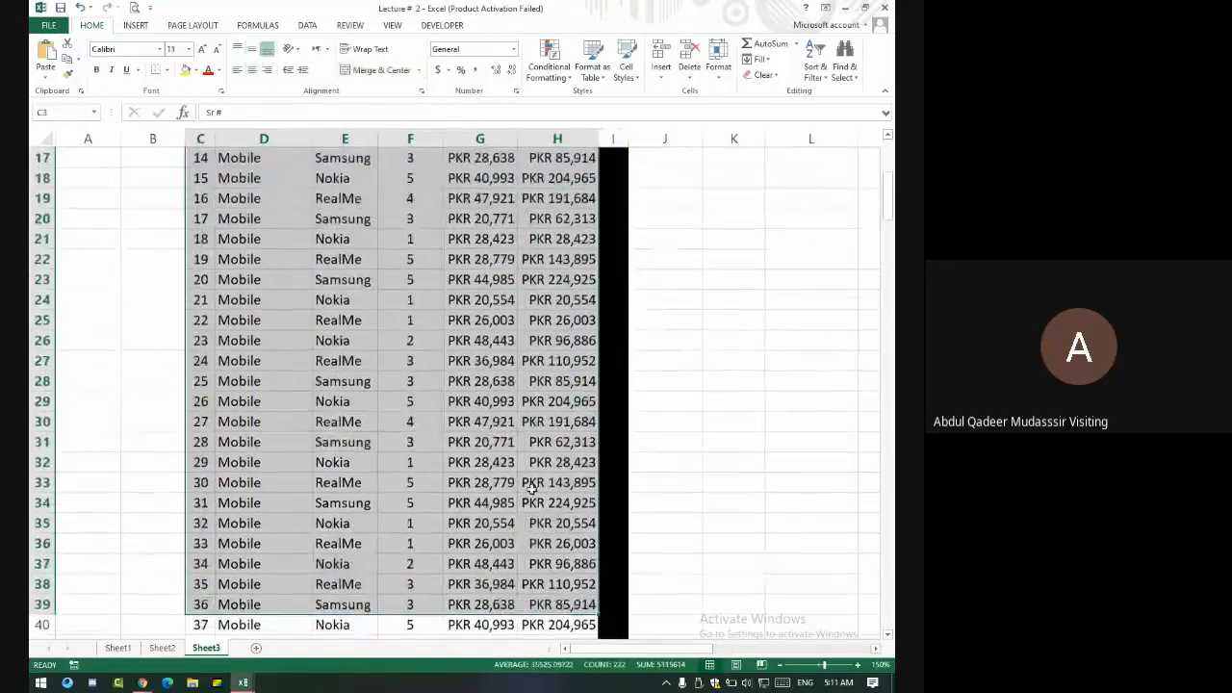
{"action": "scroll", "coordinate": [526, 485], "scroll_direction": "up", "scroll_amount": 6}
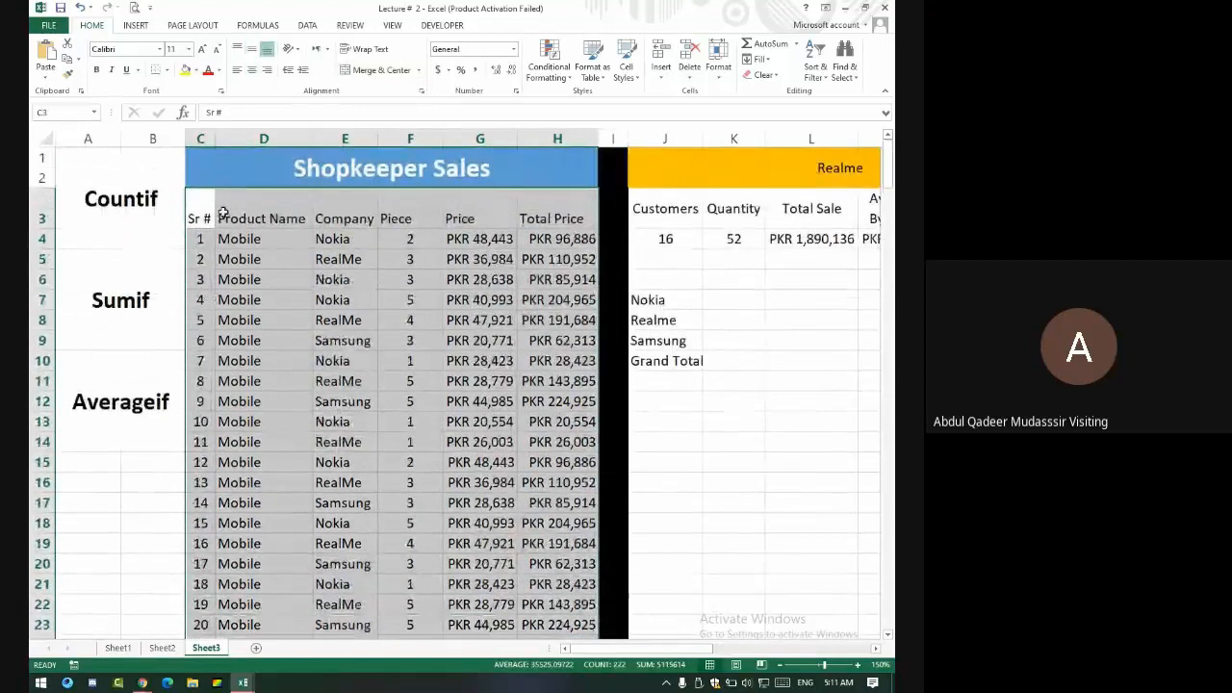
{"action": "left_click_drag", "start_coordinate": [356, 220], "coordinate": [384, 402]}
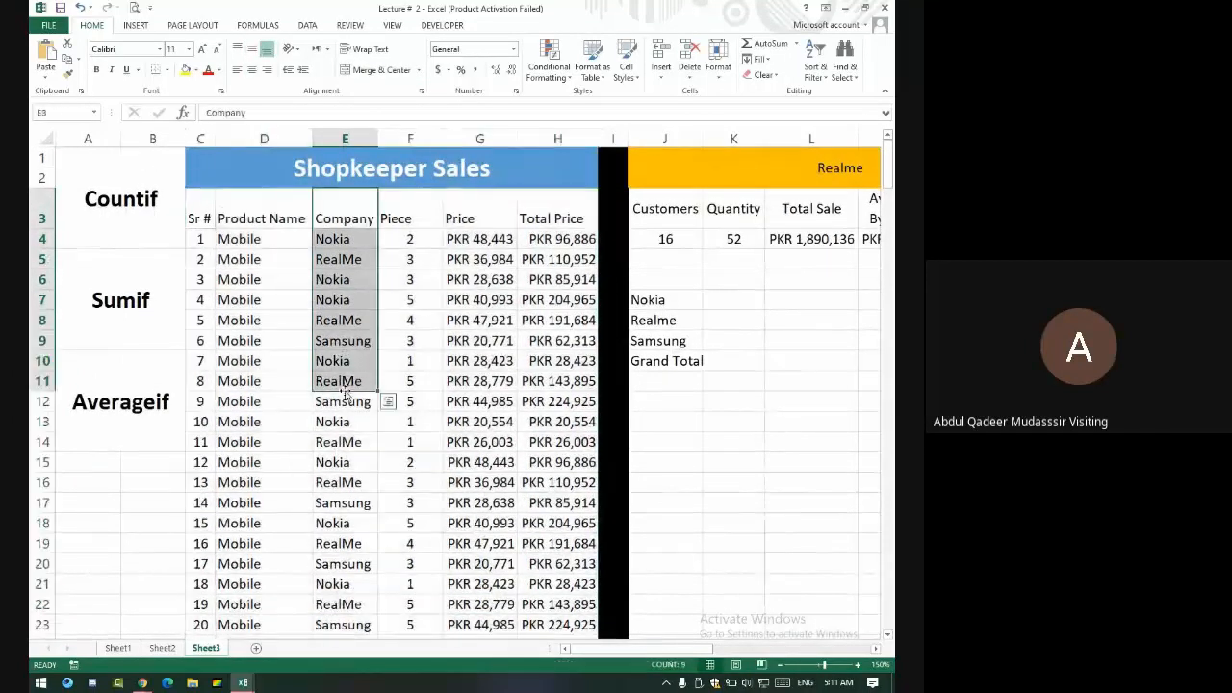
{"action": "left_click_drag", "start_coordinate": [410, 220], "coordinate": [453, 441]}
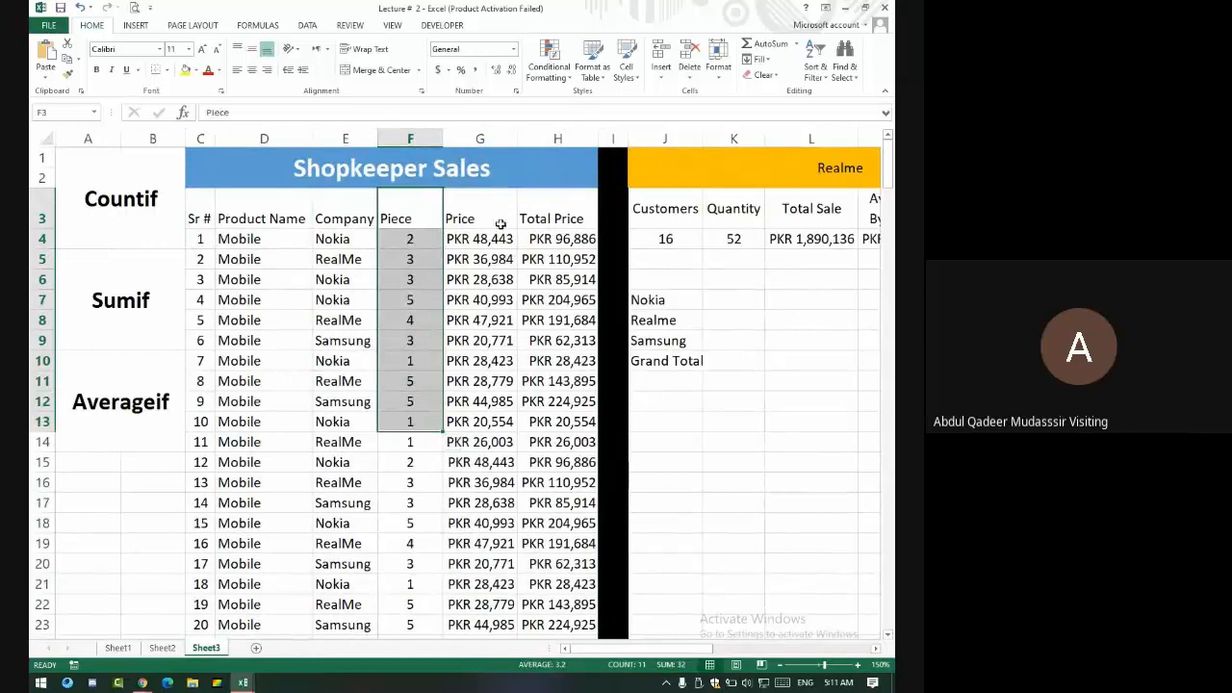
{"action": "left_click_drag", "start_coordinate": [494, 219], "coordinate": [495, 433]}
{"action": "left_click_drag", "start_coordinate": [560, 219], "coordinate": [556, 464]}
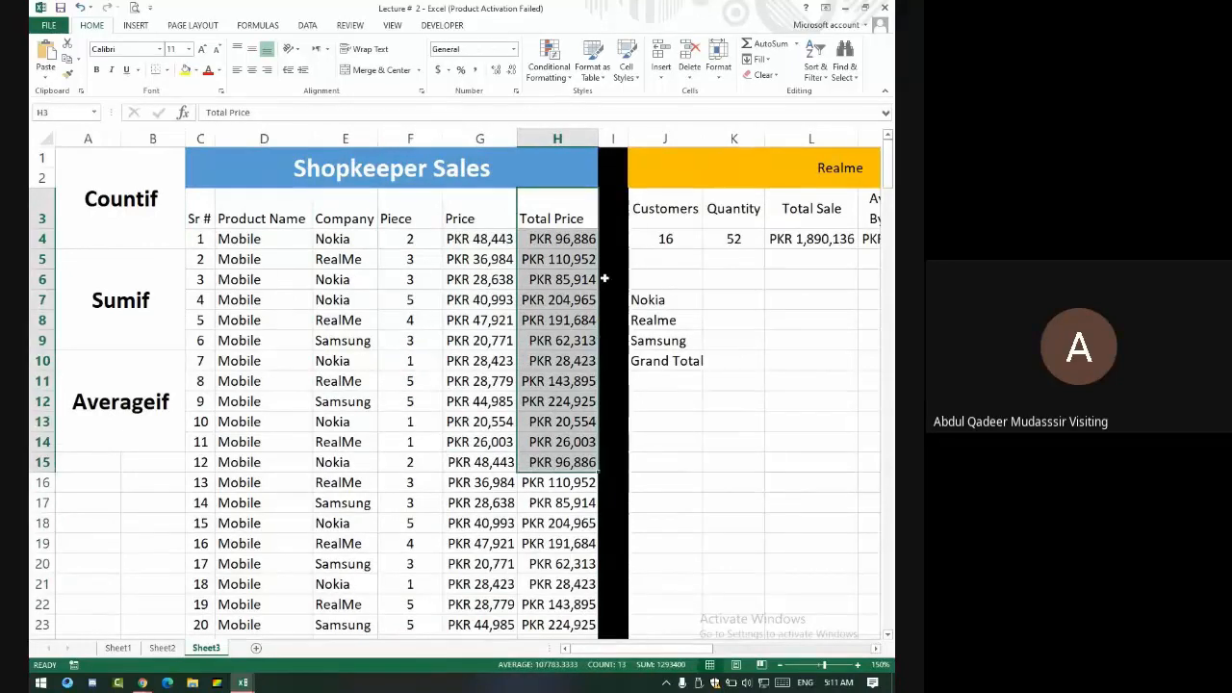
{"action": "left_click", "coordinate": [791, 176]}
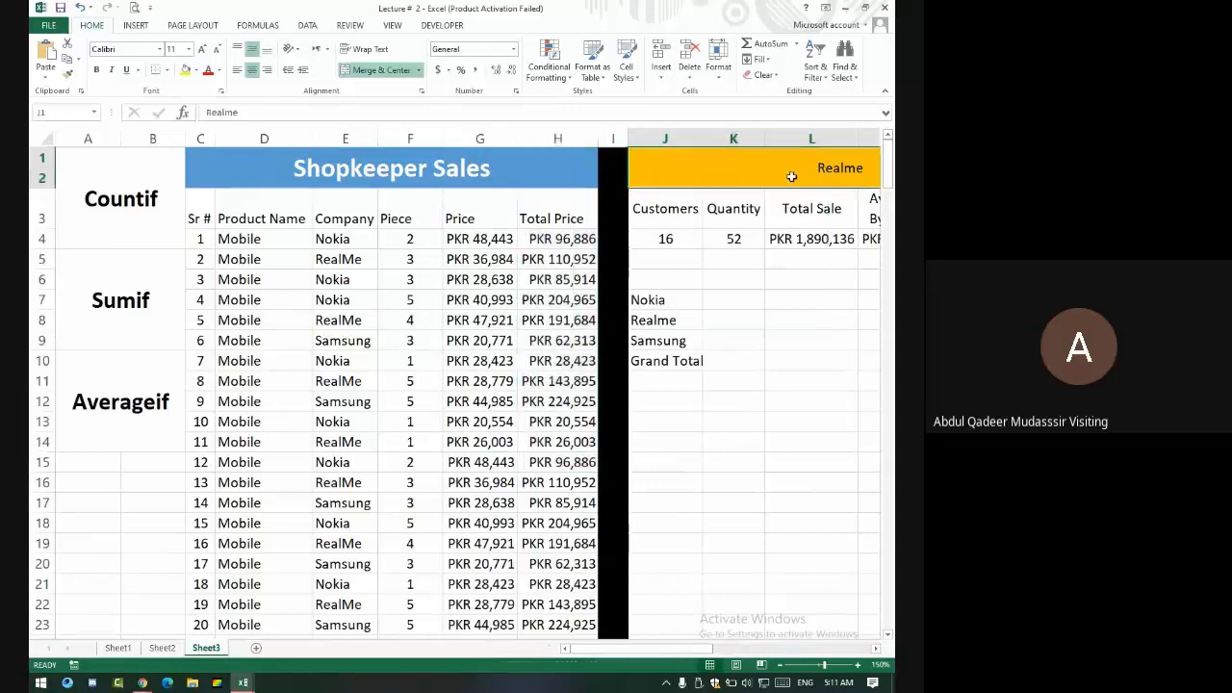
{"action": "left_click_drag", "start_coordinate": [665, 239], "coordinate": [767, 240]}
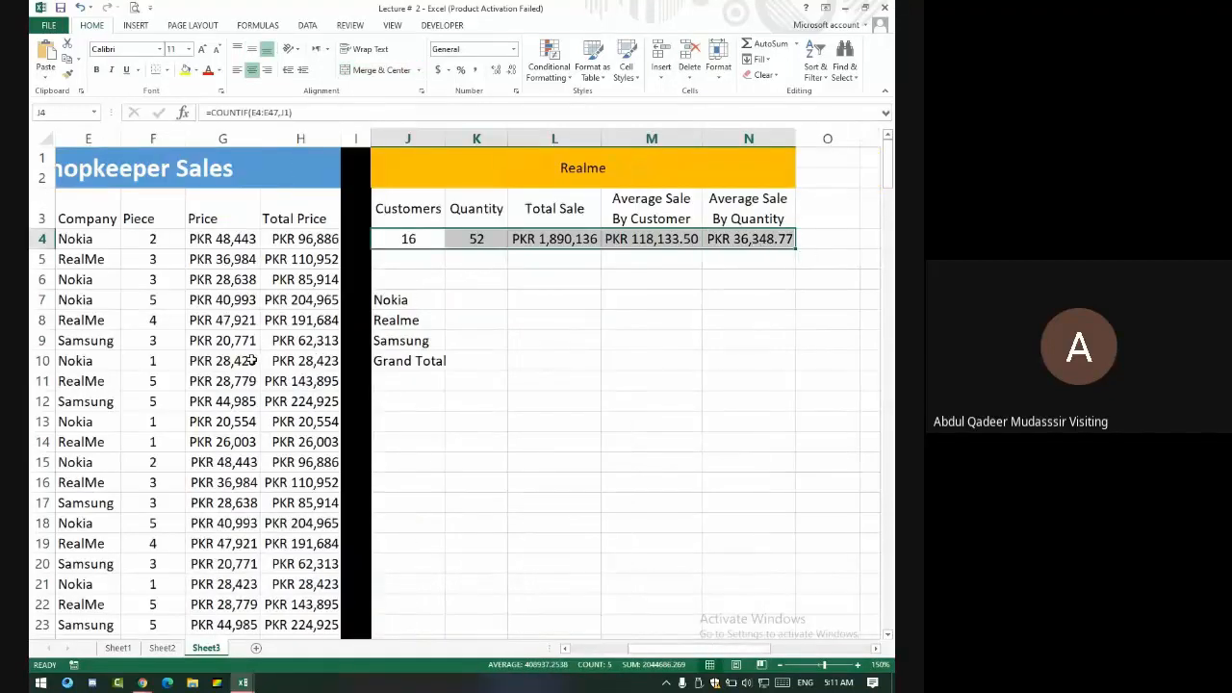
- Return to the Sumif heading, then switch to the empty Sheet1
{"action": "scroll", "coordinate": [246, 359], "scroll_direction": "down", "scroll_amount": 2}
{"action": "scroll", "coordinate": [240, 358], "scroll_direction": "up", "scroll_amount": 2}
{"action": "left_click", "coordinate": [88, 305]}
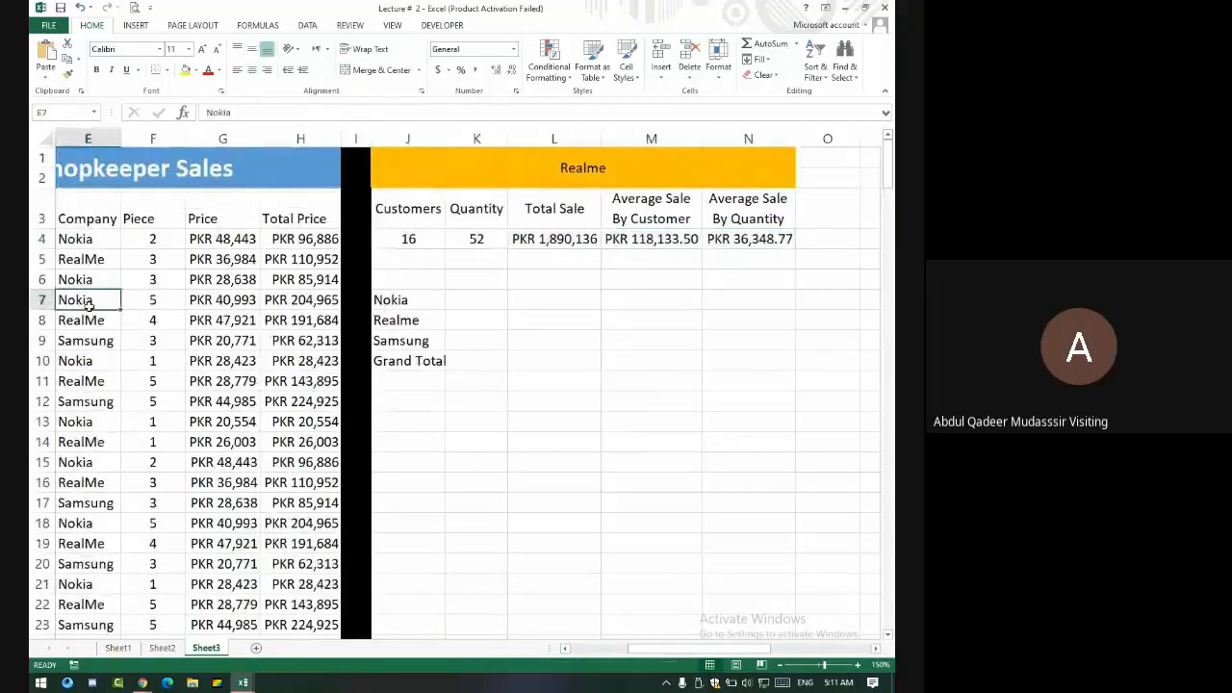
{"action": "key", "text": "Left"}
{"action": "key", "text": "Left"}
{"action": "key", "text": "Left"}
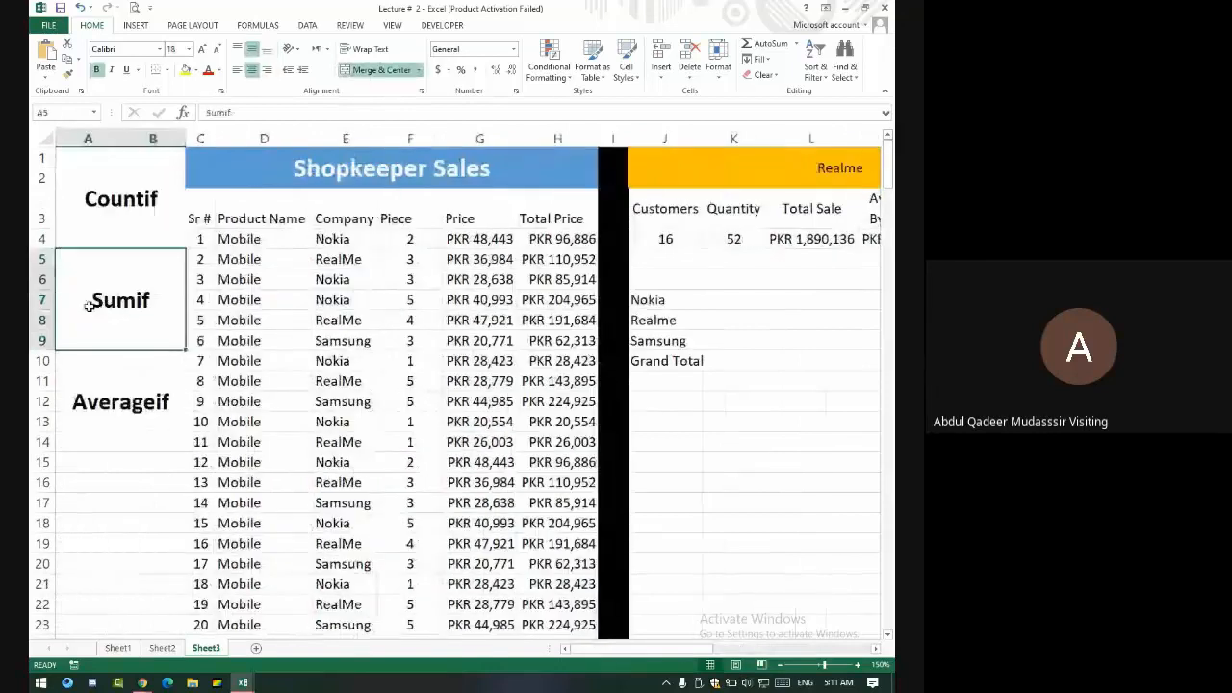
{"action": "left_click", "coordinate": [117, 648]}
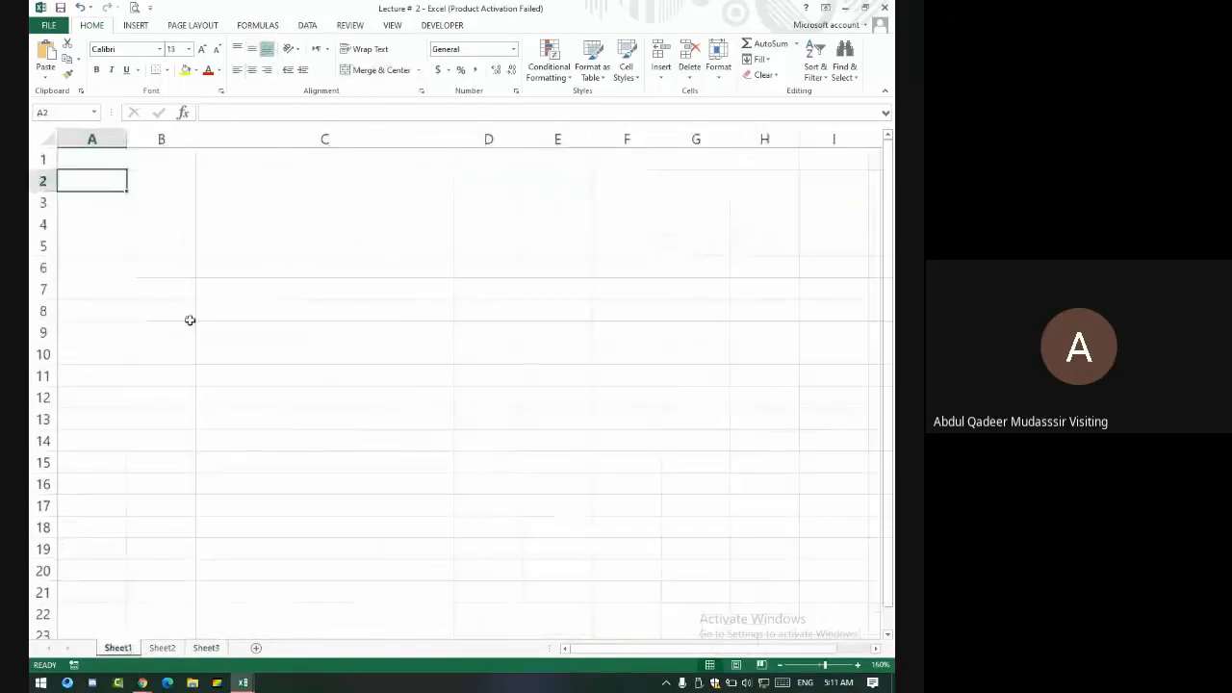
- Close Lecture # 2 with Don't Save and open Lecture 3 Evening from Recent Workbooks
{"action": "left_click", "coordinate": [884, 6]}
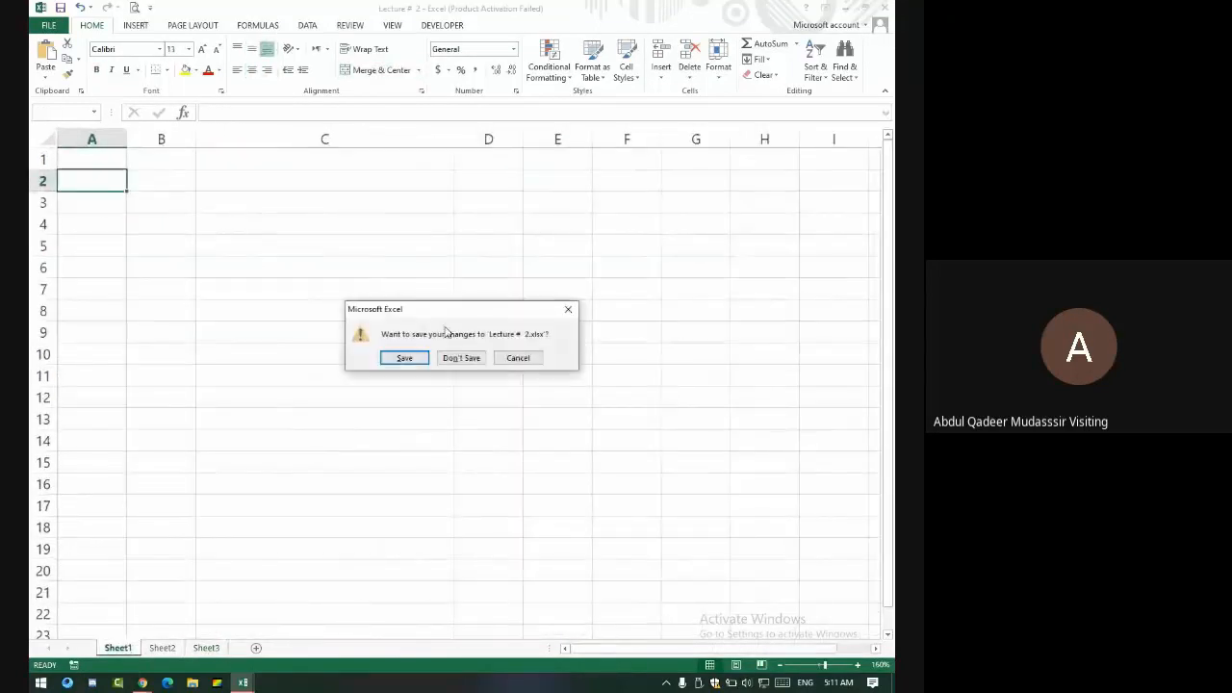
{"action": "left_click", "coordinate": [459, 359]}
{"action": "left_click", "coordinate": [49, 25]}
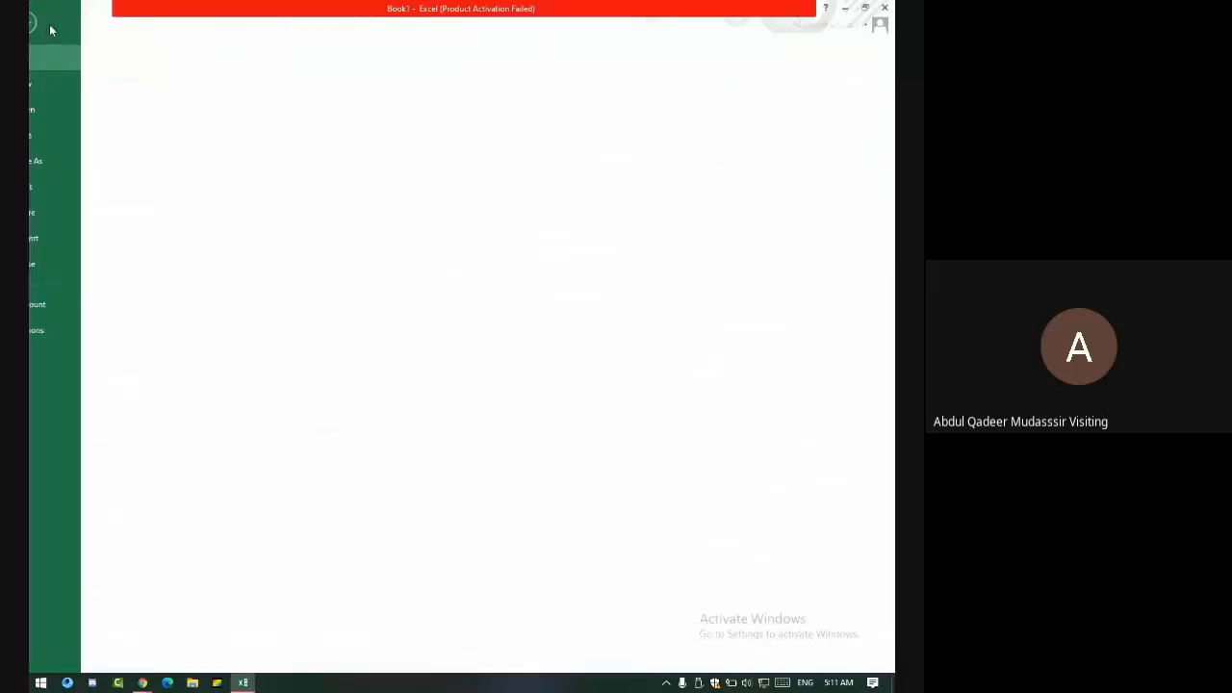
{"action": "left_click", "coordinate": [56, 111]}
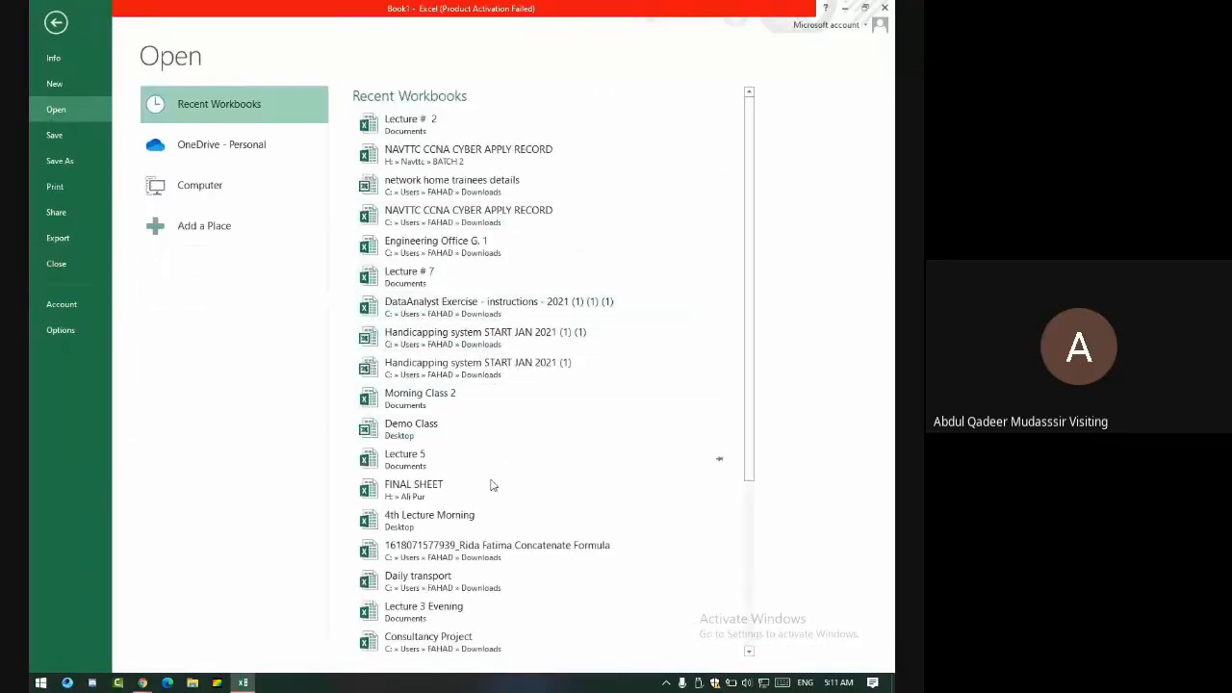
{"action": "scroll", "coordinate": [439, 578], "scroll_direction": "down", "scroll_amount": 1}
{"action": "scroll", "coordinate": [434, 552], "scroll_direction": "down", "scroll_amount": 2}
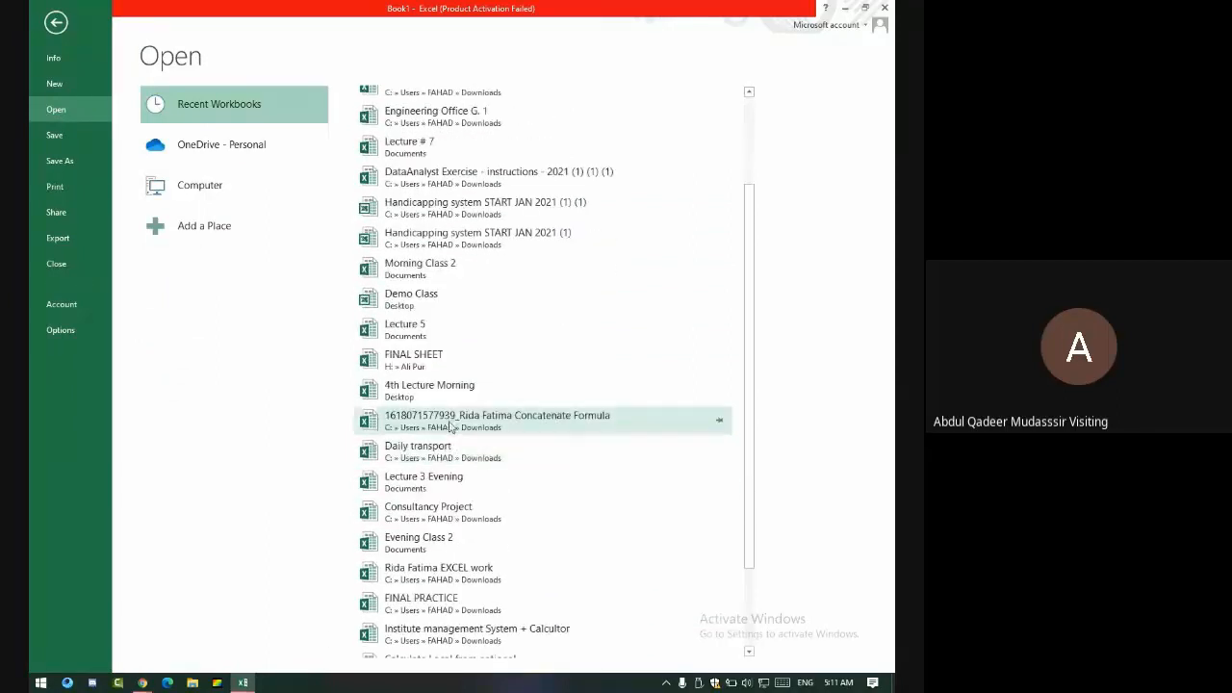
{"action": "left_click", "coordinate": [419, 482]}
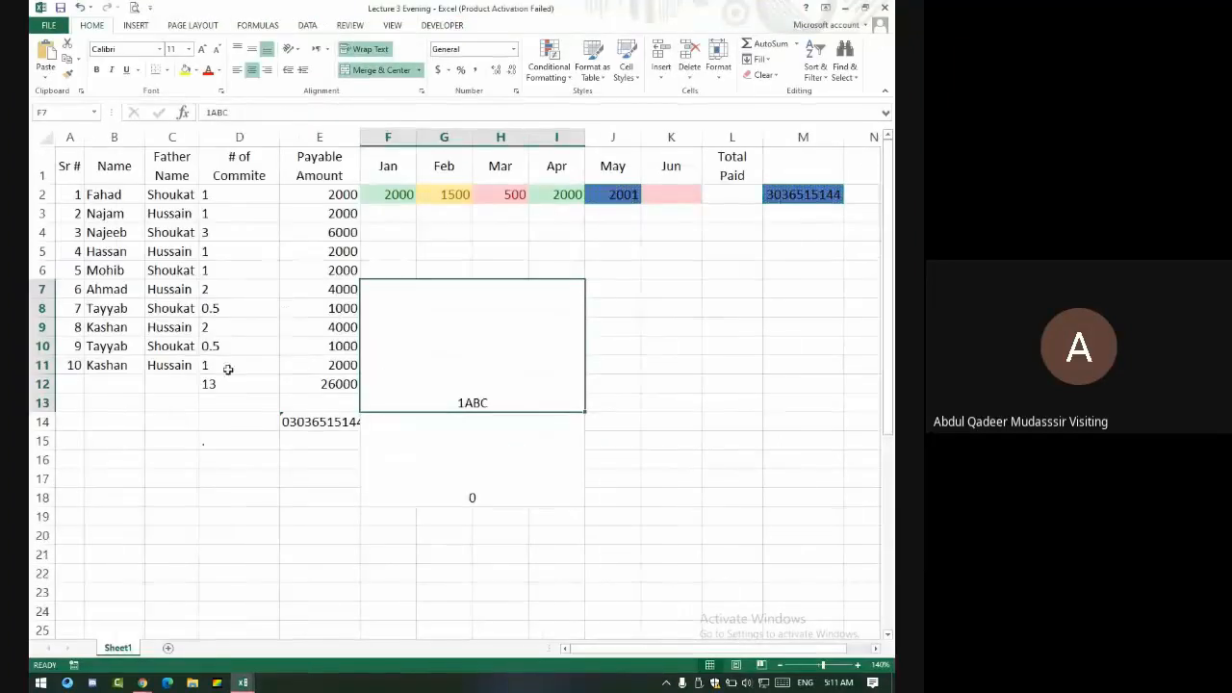
- Close Lecture 3 Evening and open FINAL SHEET from Recent Workbooks
{"action": "left_click", "coordinate": [885, 8]}
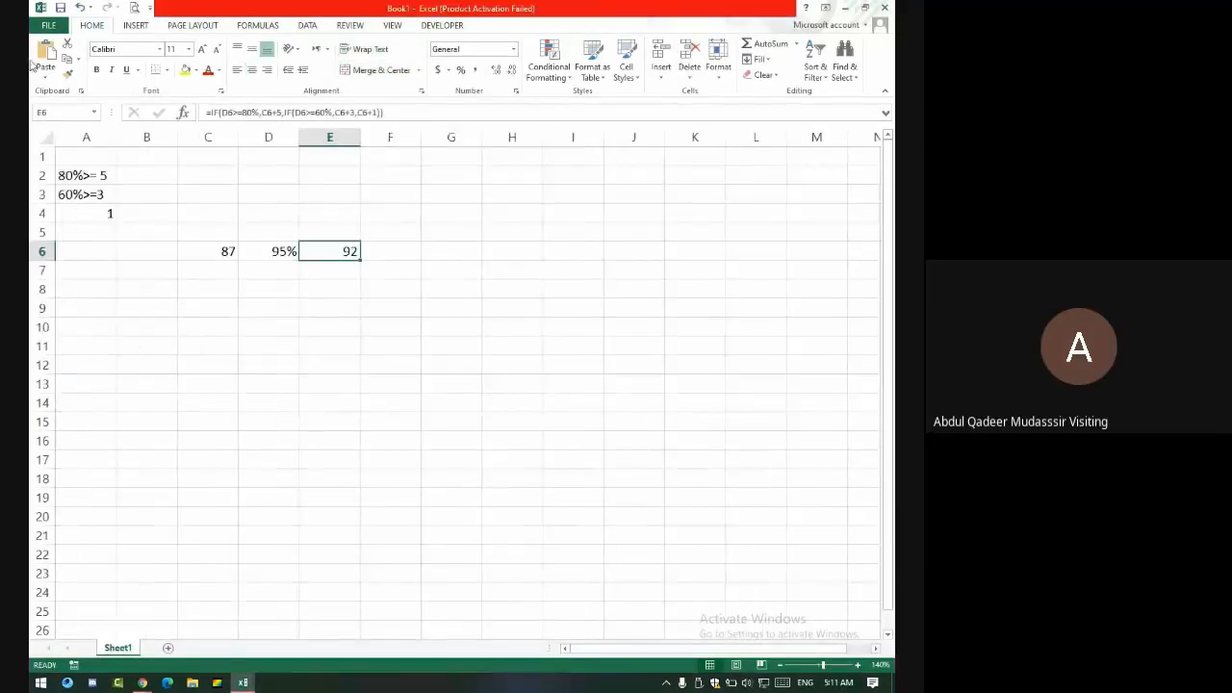
{"action": "left_click", "coordinate": [48, 25]}
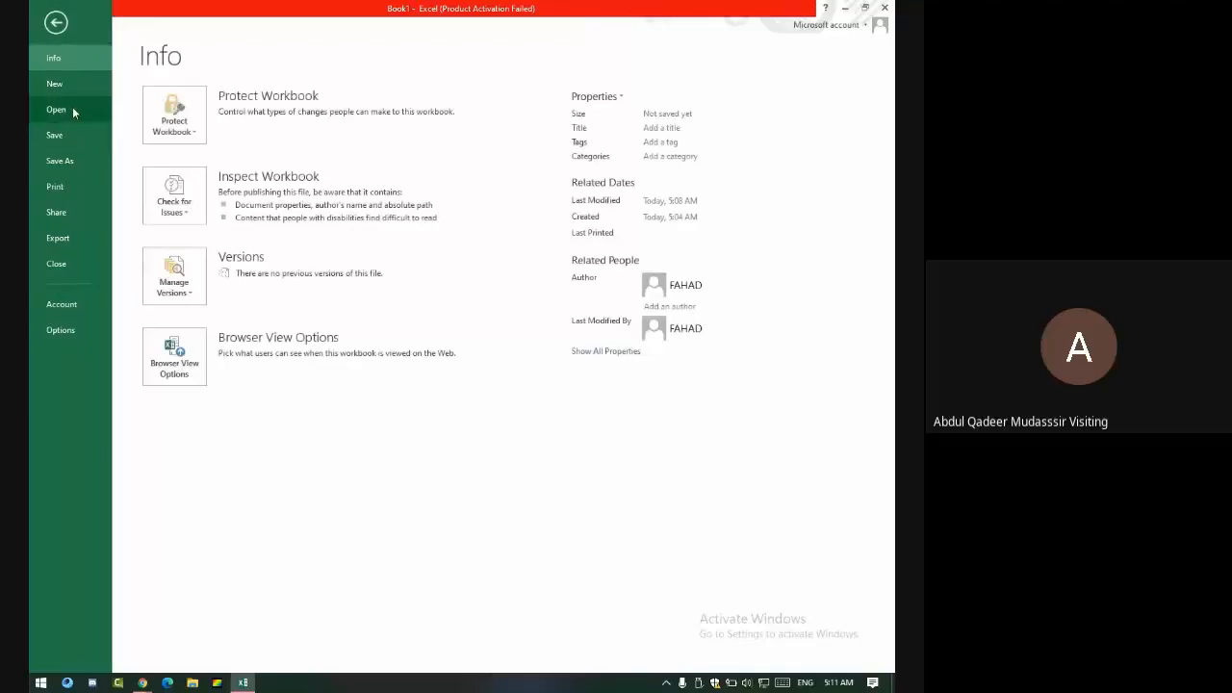
{"action": "left_click", "coordinate": [56, 110]}
{"action": "scroll", "coordinate": [558, 306], "scroll_direction": "down", "scroll_amount": 5}
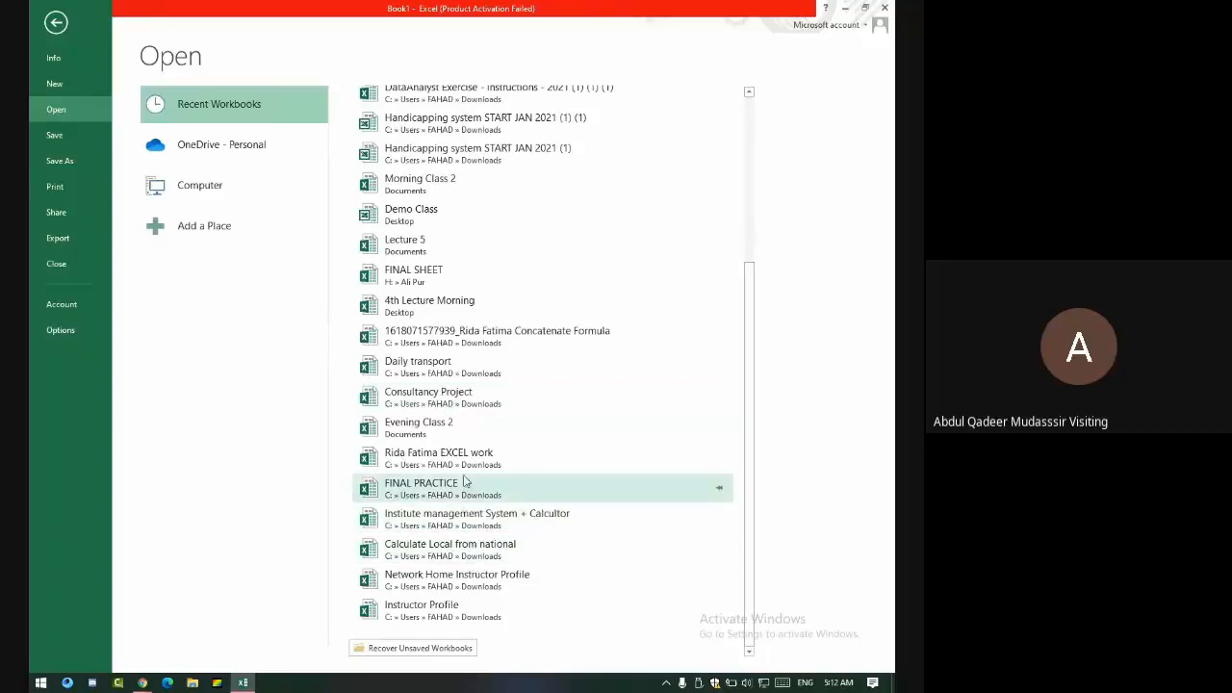
{"action": "left_click", "coordinate": [416, 273]}
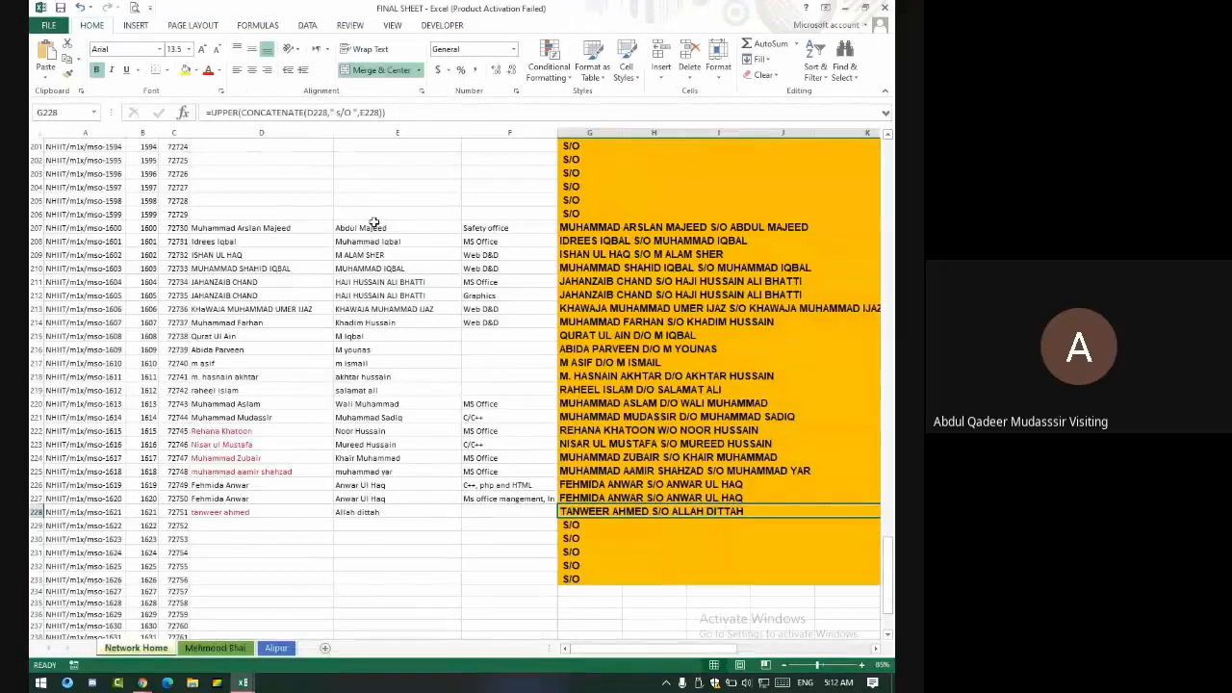
- Select the Network Home registration, roll, serial and name columns A to E
{"action": "scroll", "coordinate": [279, 245], "scroll_direction": "up", "scroll_amount": 20}
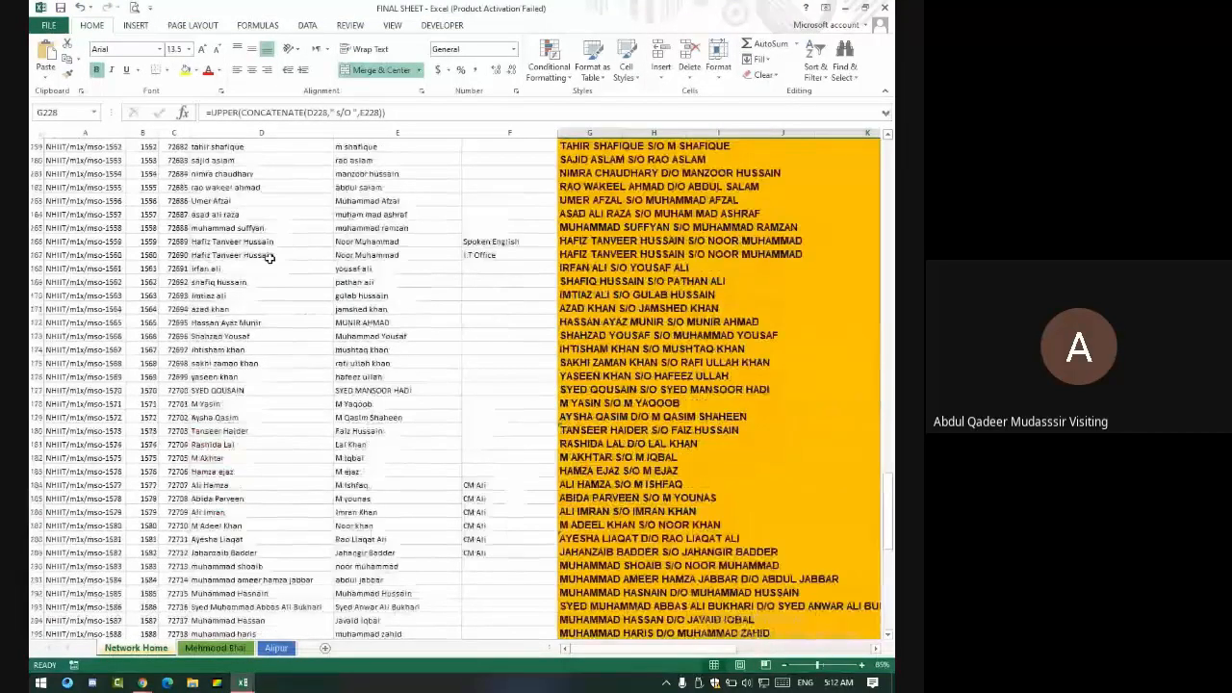
{"action": "scroll", "coordinate": [266, 279], "scroll_direction": "up", "scroll_amount": 20}
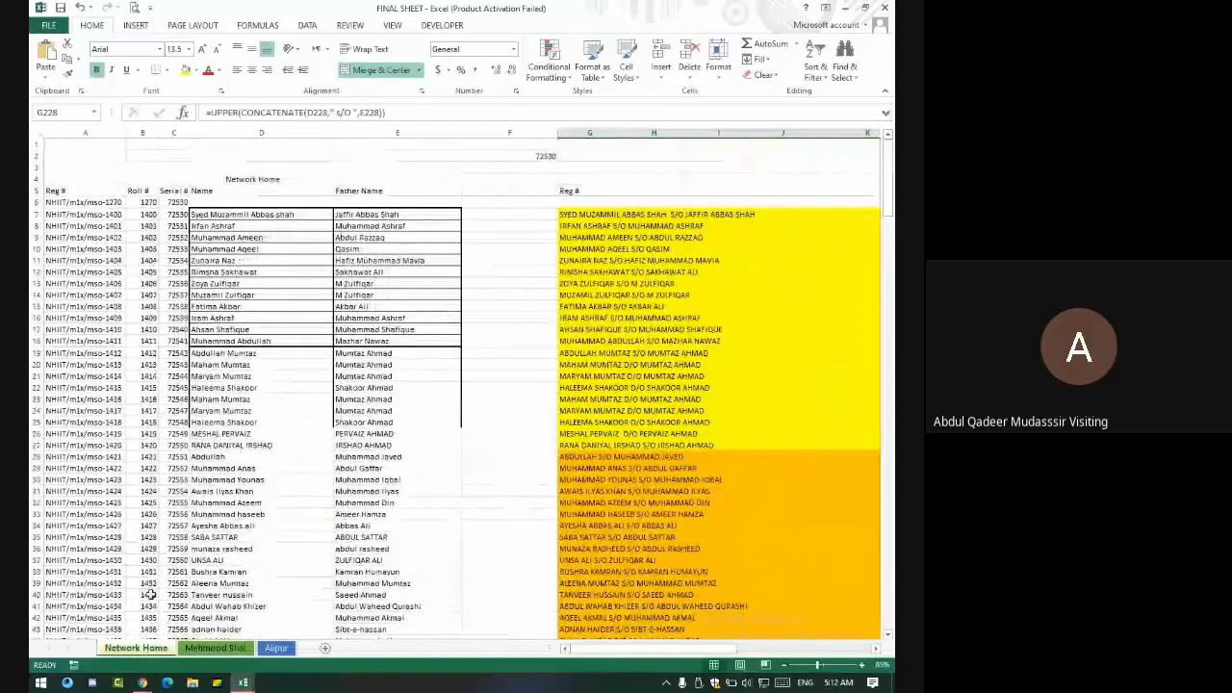
{"action": "left_click_drag", "start_coordinate": [88, 203], "coordinate": [51, 583]}
{"action": "left_click_drag", "start_coordinate": [142, 202], "coordinate": [114, 539]}
{"action": "left_click_drag", "start_coordinate": [176, 203], "coordinate": [142, 639]}
{"action": "left_click_drag", "start_coordinate": [240, 209], "coordinate": [277, 612]}
{"action": "left_click_drag", "start_coordinate": [412, 201], "coordinate": [371, 566]}
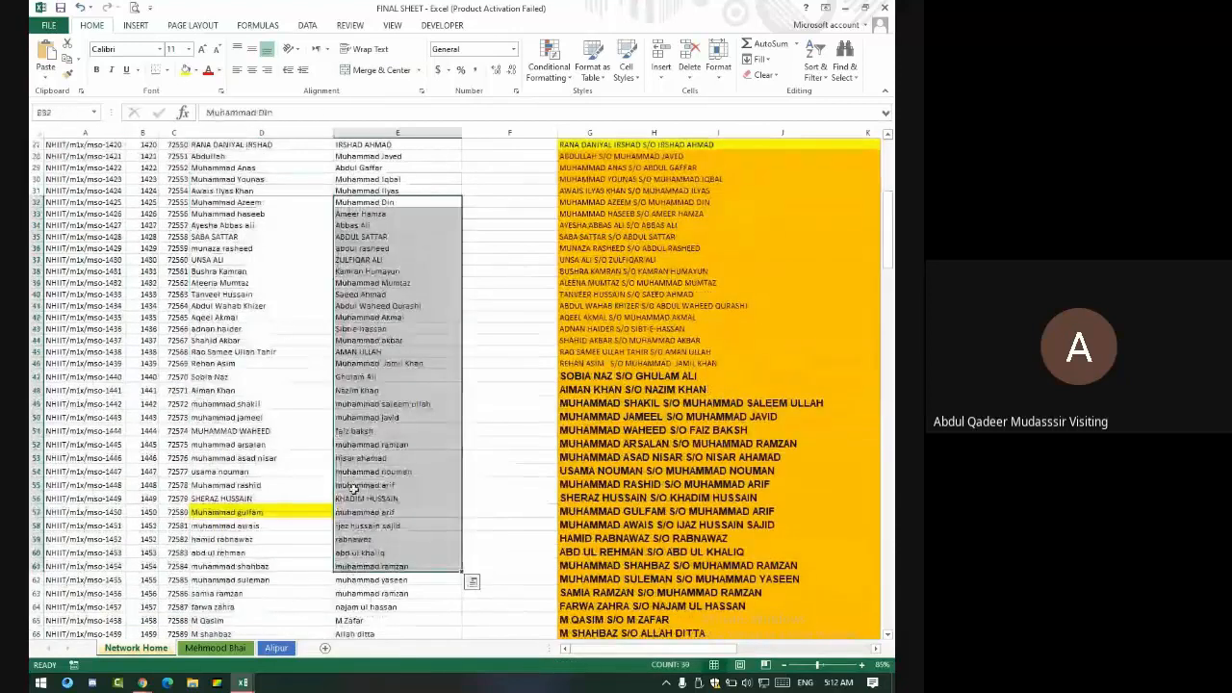
- Inspect the combined-name formula in G35, then switch to the Alipur sheet
{"action": "left_click", "coordinate": [607, 237]}
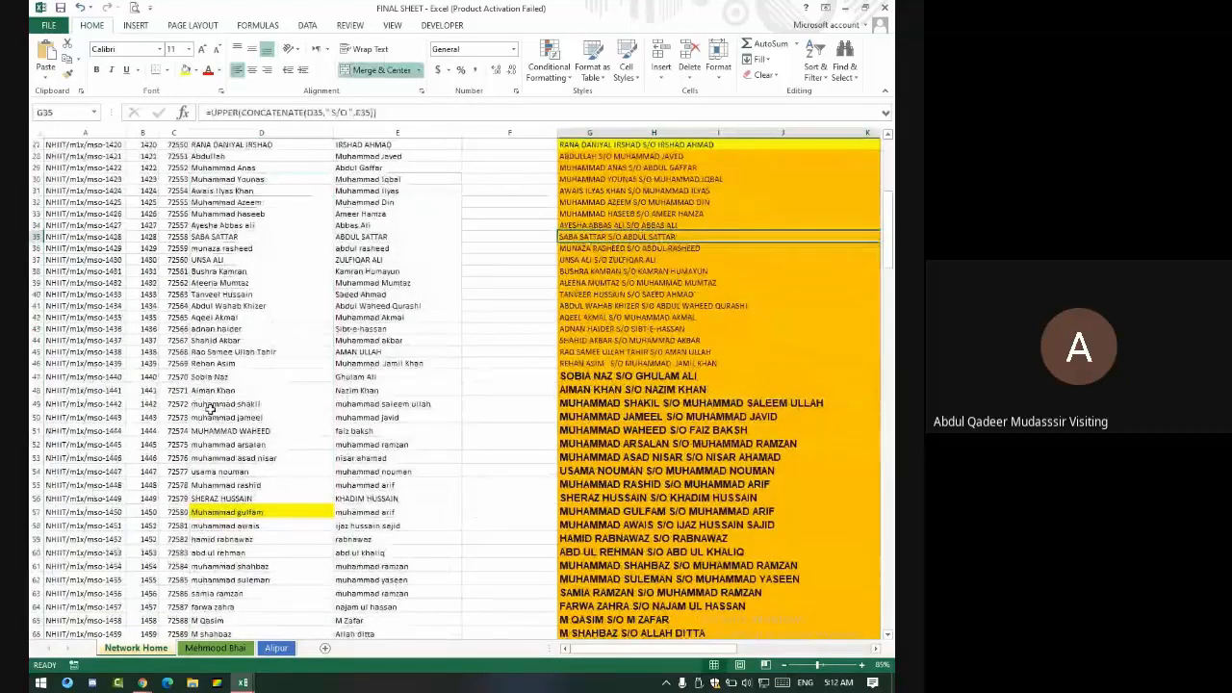
{"action": "scroll", "coordinate": [210, 410], "scroll_direction": "up", "scroll_amount": 6}
{"action": "scroll", "coordinate": [210, 410], "scroll_direction": "up", "scroll_amount": 3}
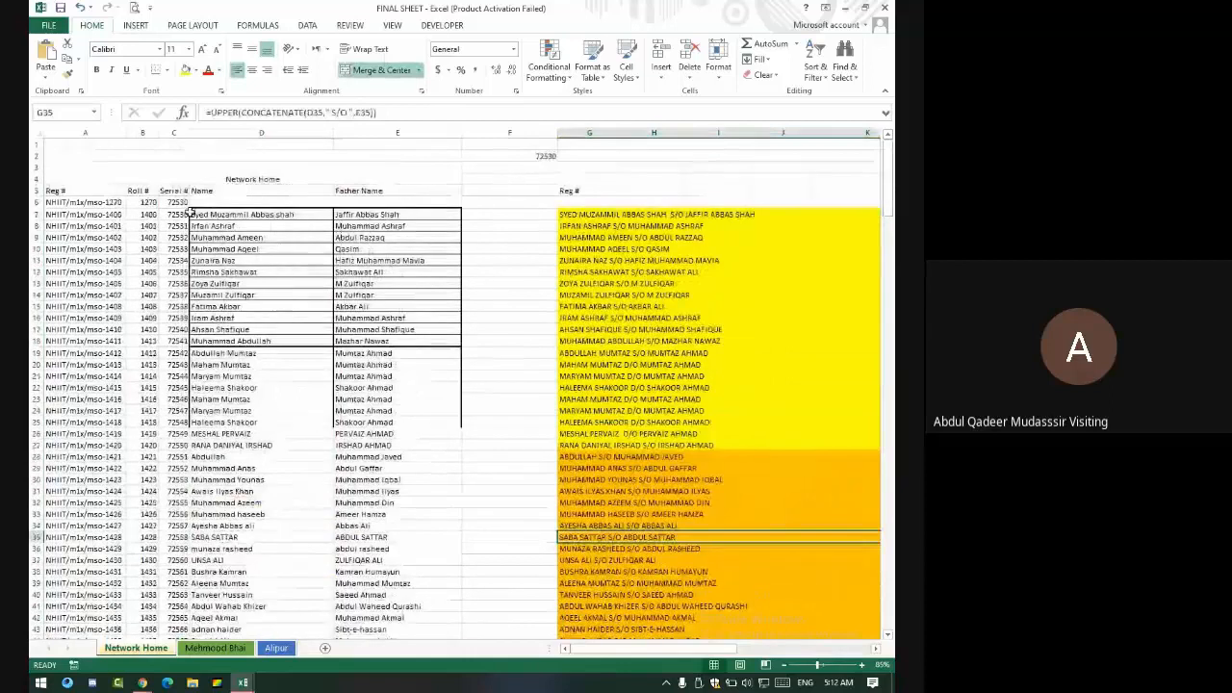
{"action": "left_click", "coordinate": [277, 648]}
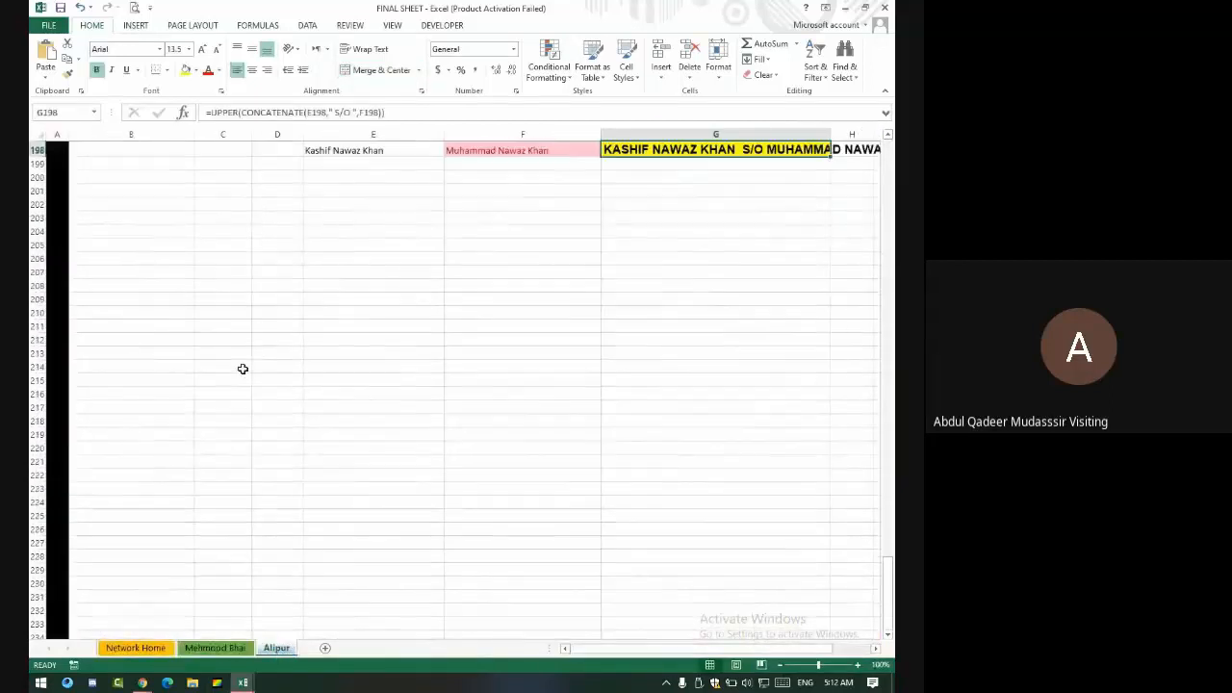
- Select the Alipur records table, clear the selection, and insert a new blank Sheet1
{"action": "scroll", "coordinate": [243, 369], "scroll_direction": "up", "scroll_amount": 20}
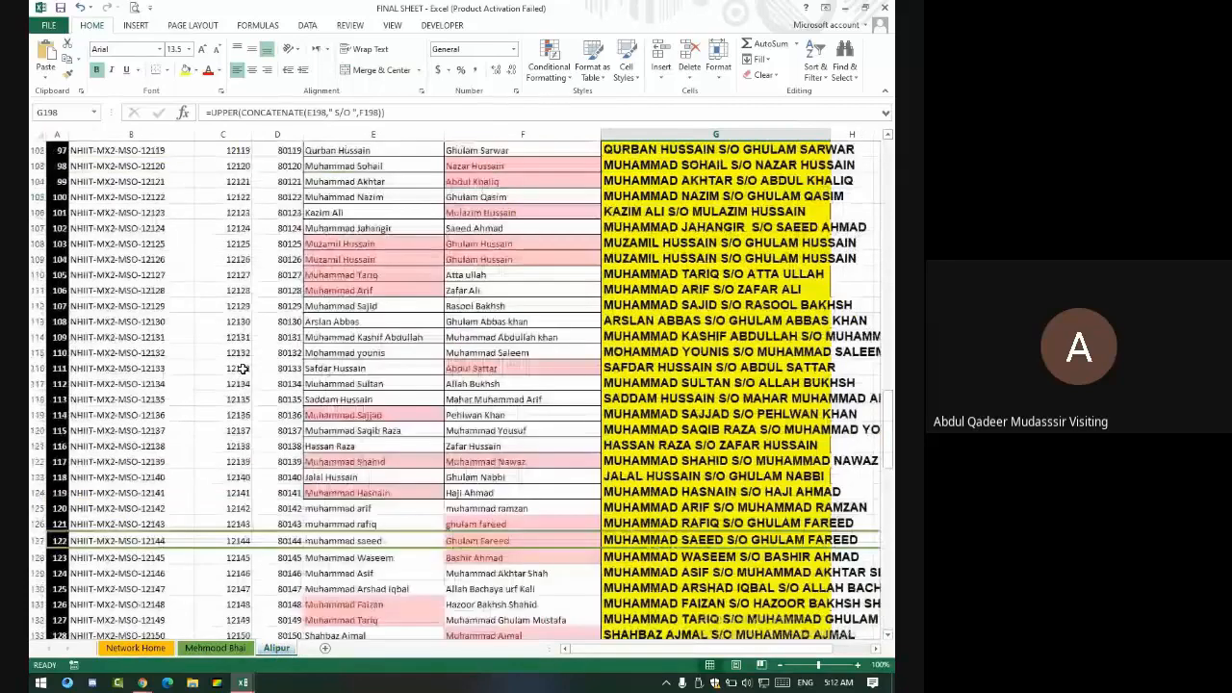
{"action": "scroll", "coordinate": [243, 368], "scroll_direction": "up", "scroll_amount": 20}
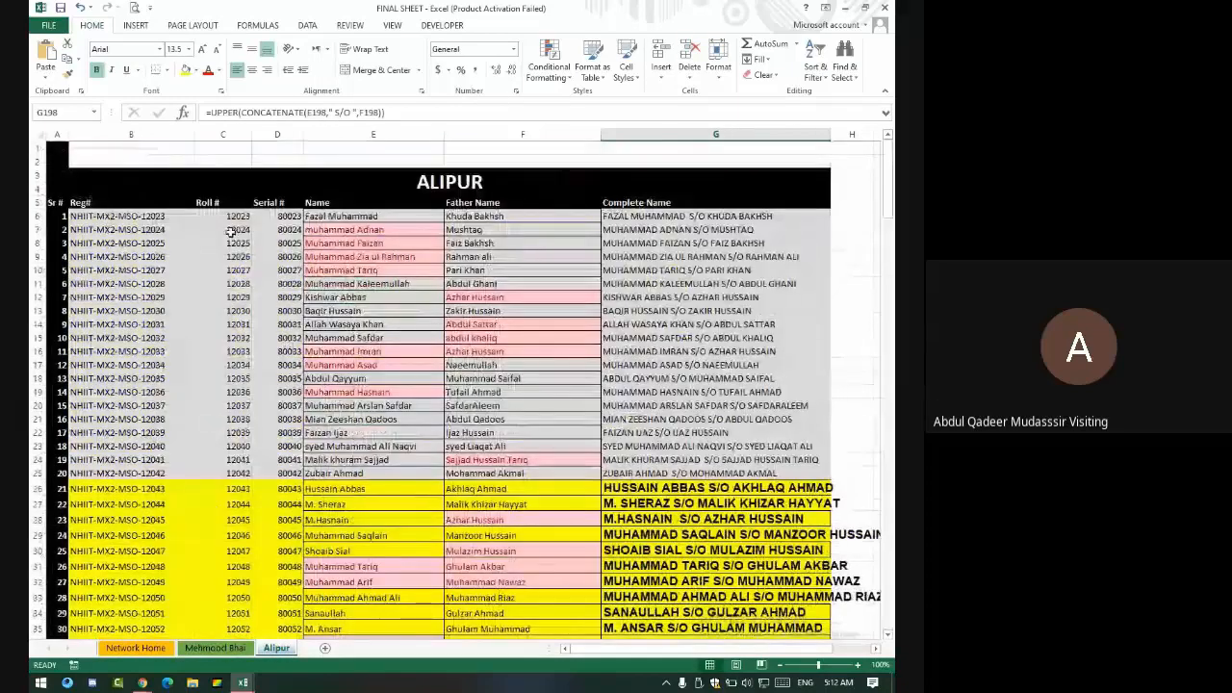
{"action": "left_click_drag", "start_coordinate": [105, 217], "coordinate": [760, 430]}
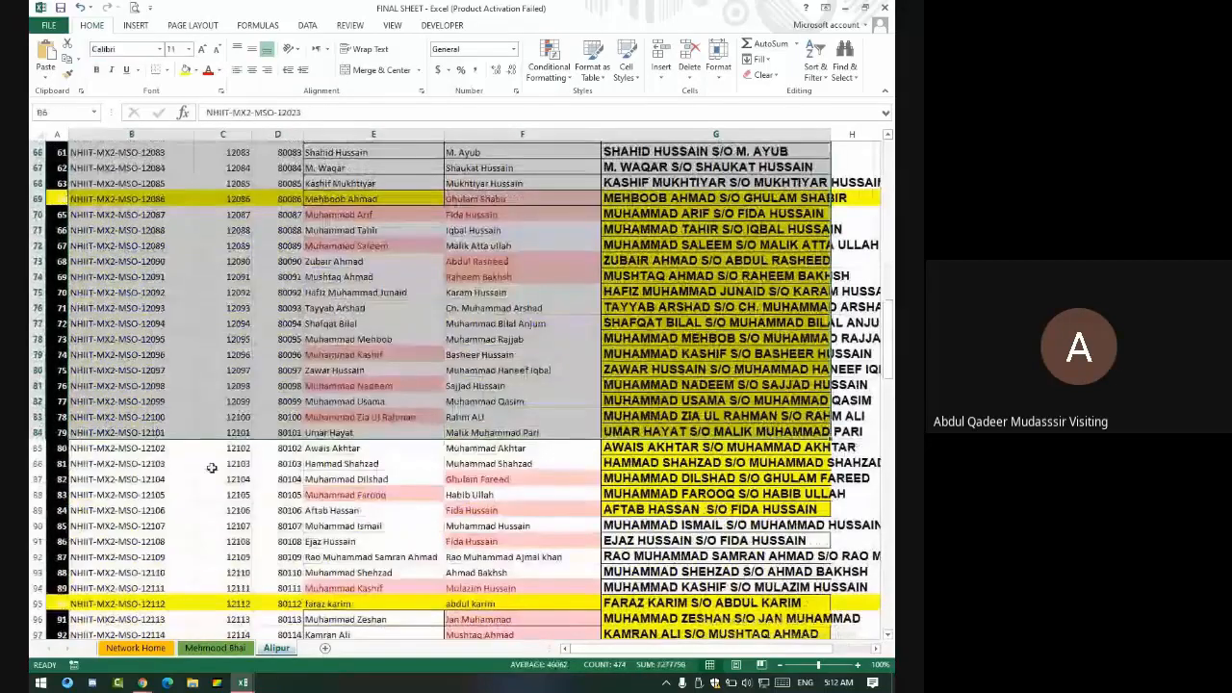
{"action": "scroll", "coordinate": [212, 468], "scroll_direction": "up", "scroll_amount": 7}
{"action": "scroll", "coordinate": [212, 468], "scroll_direction": "up", "scroll_amount": 13}
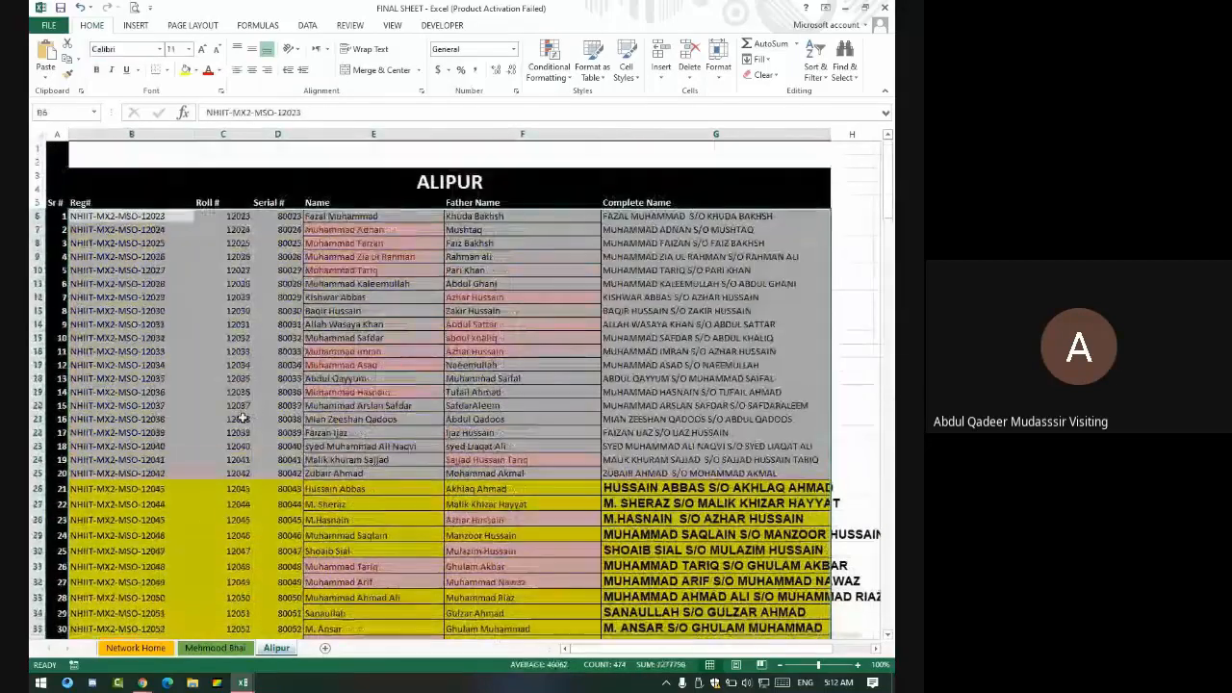
{"action": "left_click", "coordinate": [157, 218]}
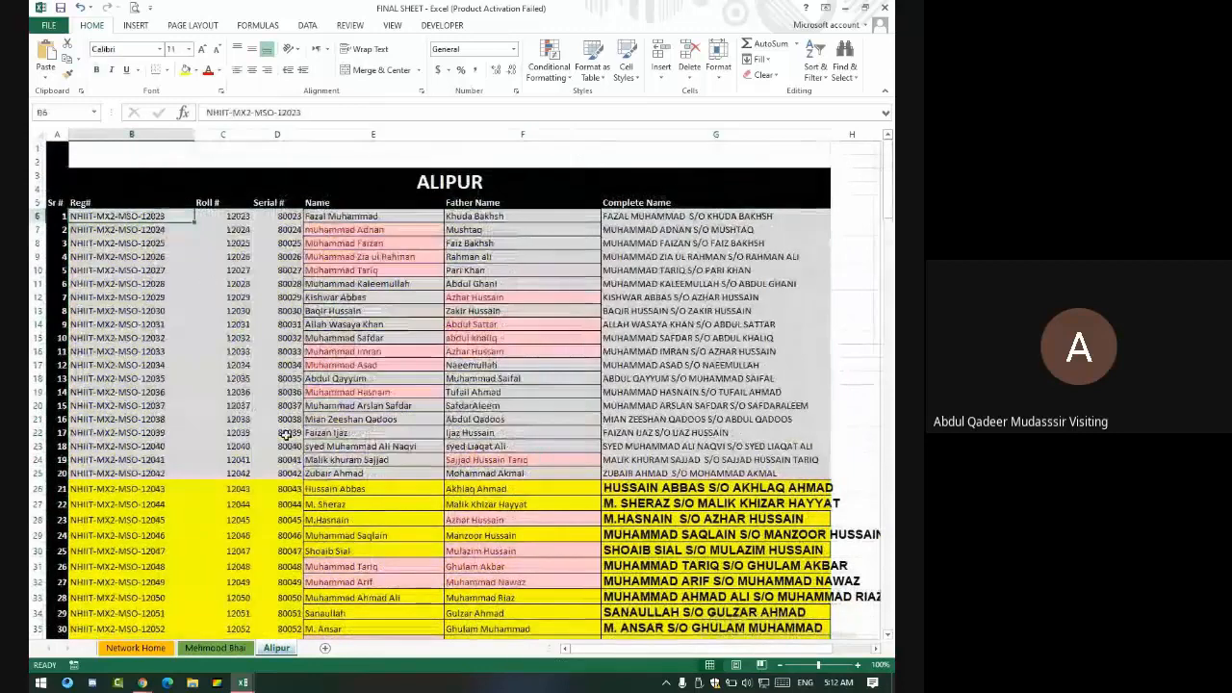
{"action": "left_click", "coordinate": [324, 648]}
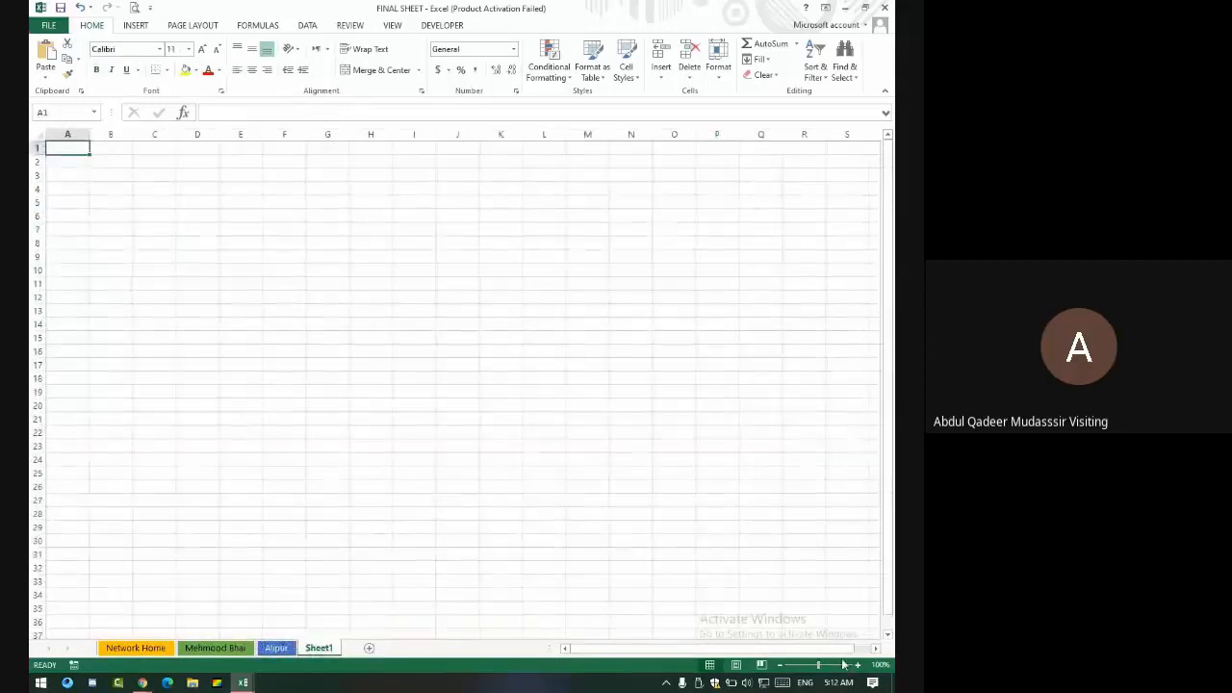
- Zoom in, merge A1:C5 and enter the title 'Define Name'
{"action": "left_click", "coordinate": [857, 665]}
{"action": "left_click", "coordinate": [857, 665]}
{"action": "left_click", "coordinate": [858, 665]}
{"action": "left_click", "coordinate": [857, 666]}
{"action": "left_click", "coordinate": [858, 665]}
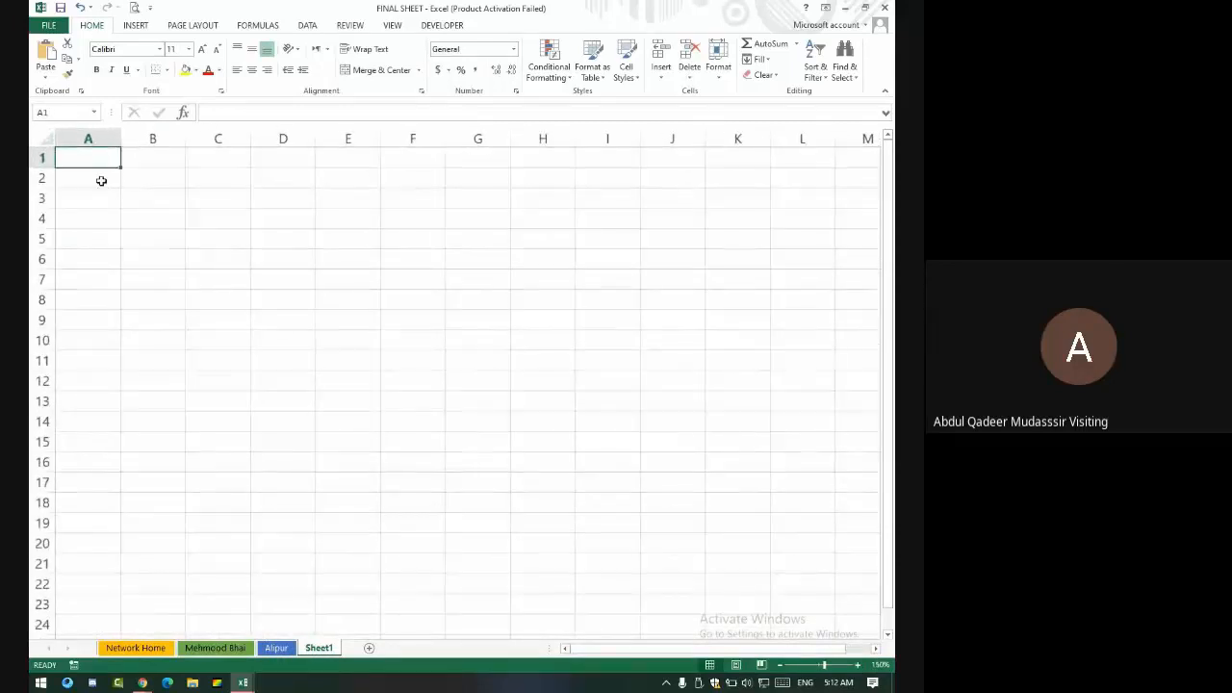
{"action": "left_click_drag", "start_coordinate": [102, 160], "coordinate": [206, 241]}
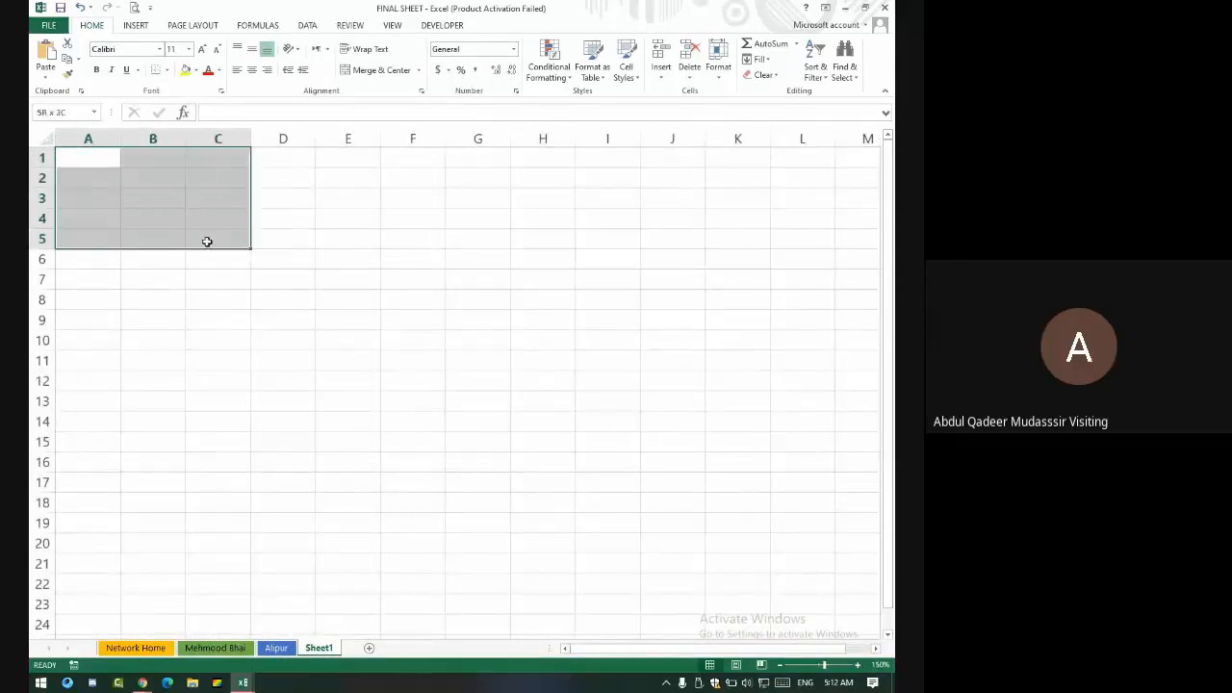
{"action": "left_click", "coordinate": [379, 69]}
{"action": "type", "text": "De"}
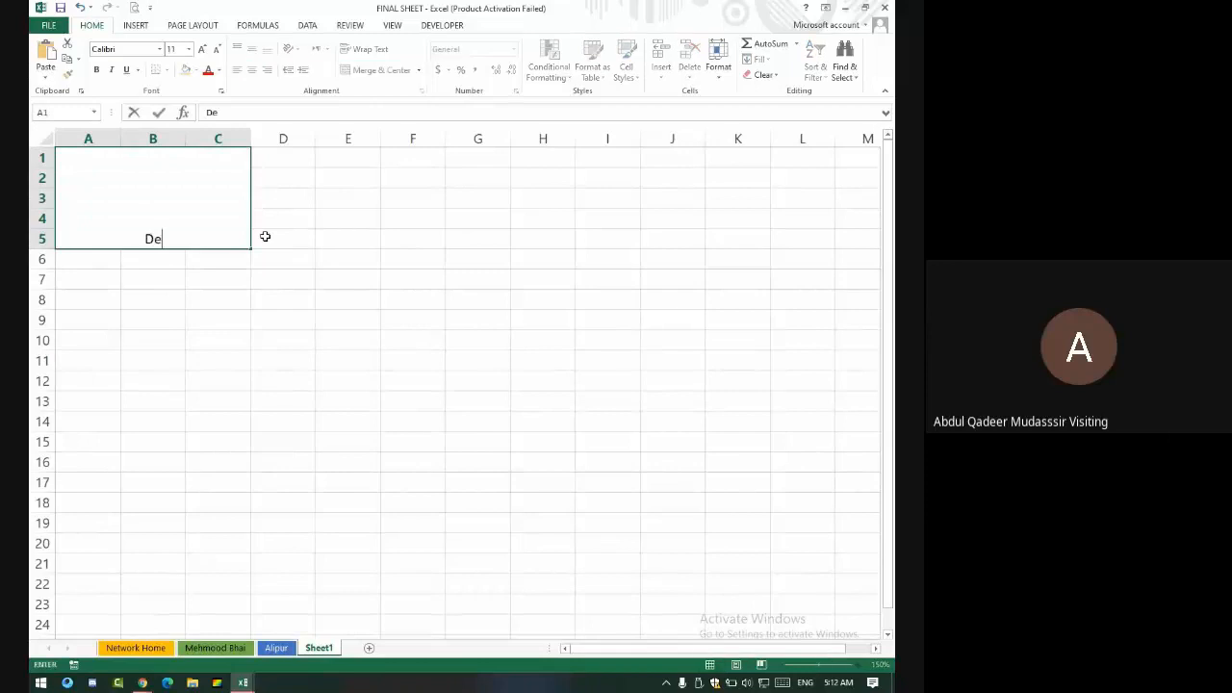
{"action": "type", "text": "fine Name"}
{"action": "key", "text": "Return"}
- Make the Define Name title middle-aligned, 18-point and bold
{"action": "left_click", "coordinate": [170, 171]}
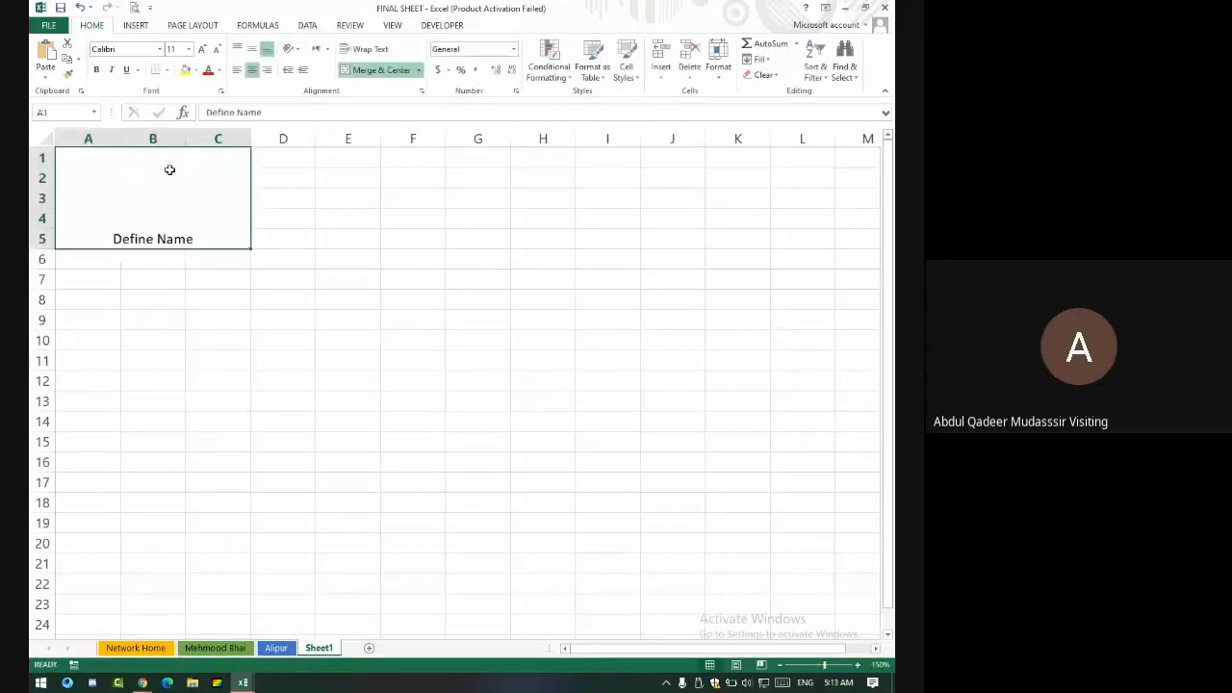
{"action": "left_click", "coordinate": [251, 49]}
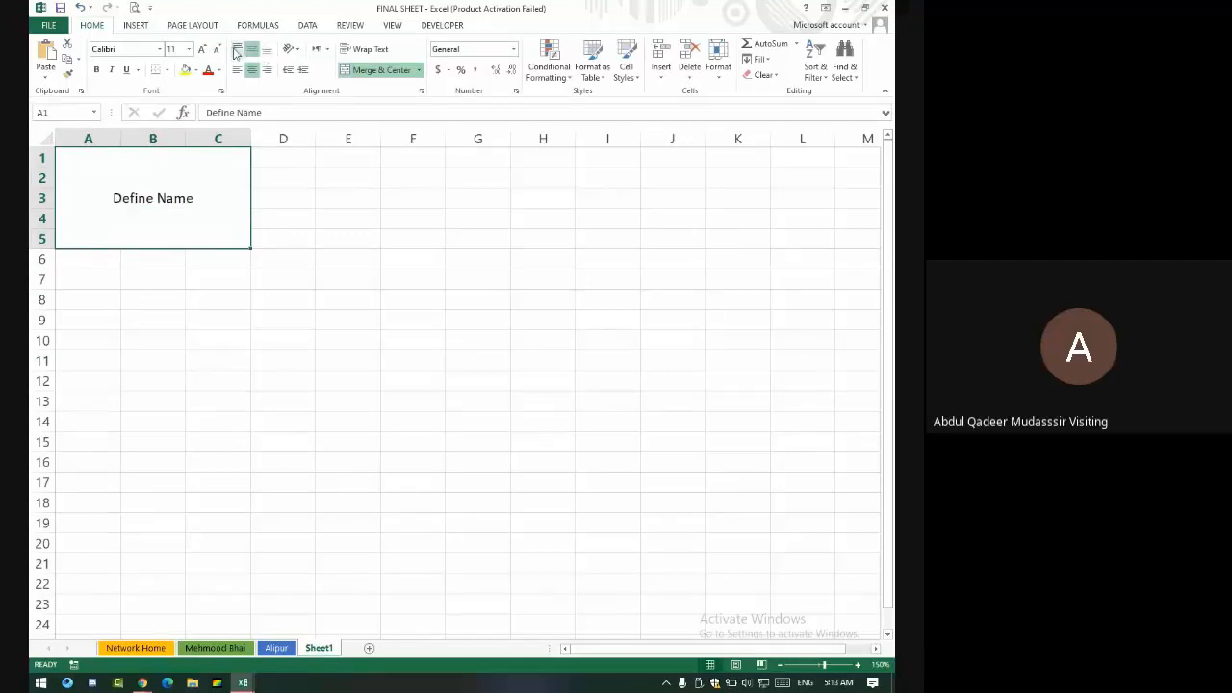
{"action": "left_click", "coordinate": [217, 50]}
{"action": "left_click", "coordinate": [202, 49]}
{"action": "left_click", "coordinate": [202, 49]}
{"action": "left_click", "coordinate": [202, 49]}
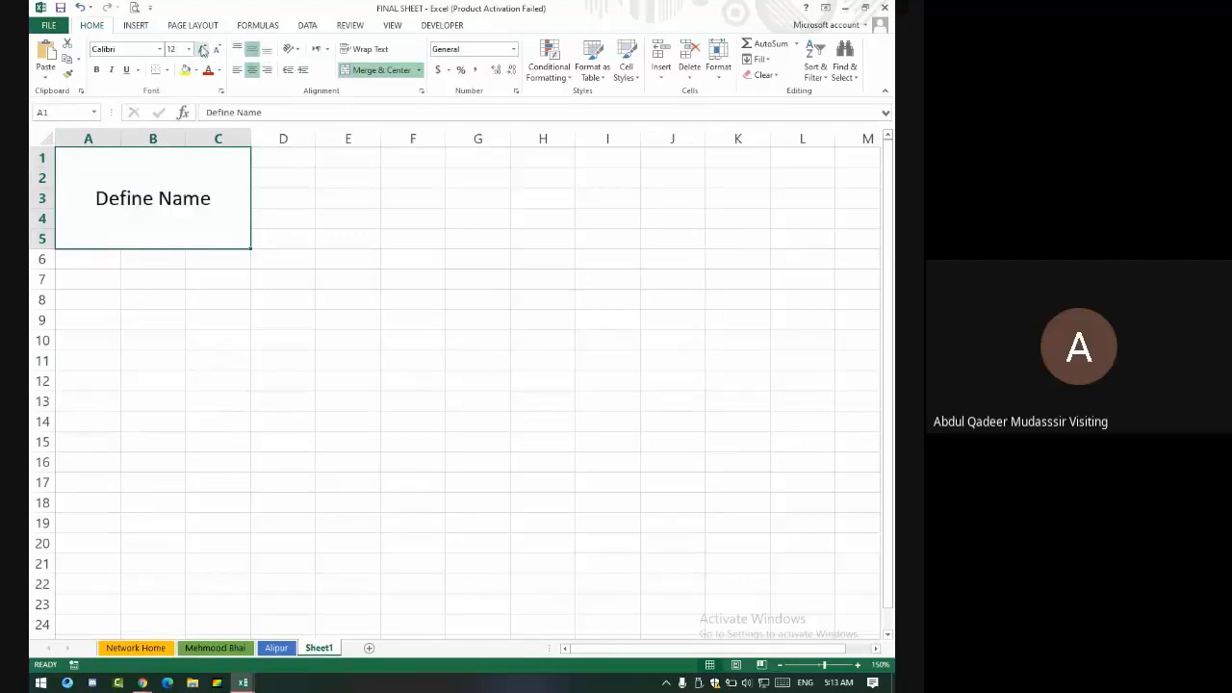
{"action": "left_click", "coordinate": [202, 49]}
{"action": "left_click", "coordinate": [202, 49]}
{"action": "left_click", "coordinate": [96, 69]}
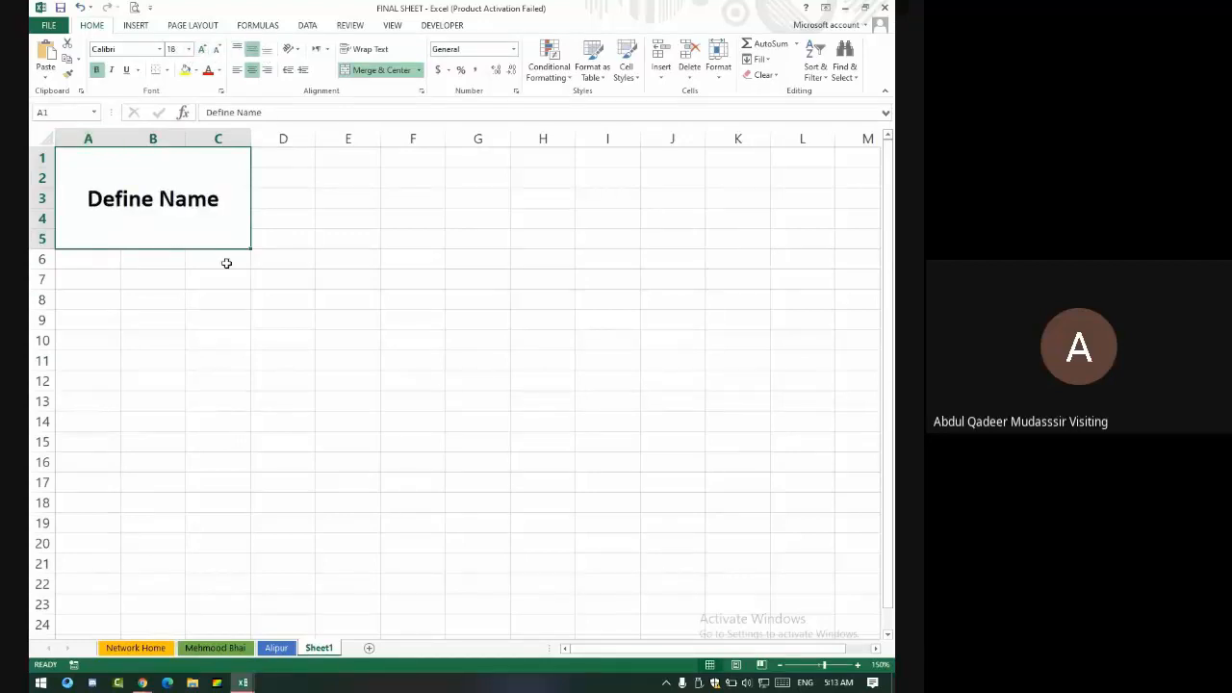
{"action": "left_click", "coordinate": [195, 359]}
{"action": "left_click", "coordinate": [163, 220]}
{"action": "left_click", "coordinate": [691, 376]}
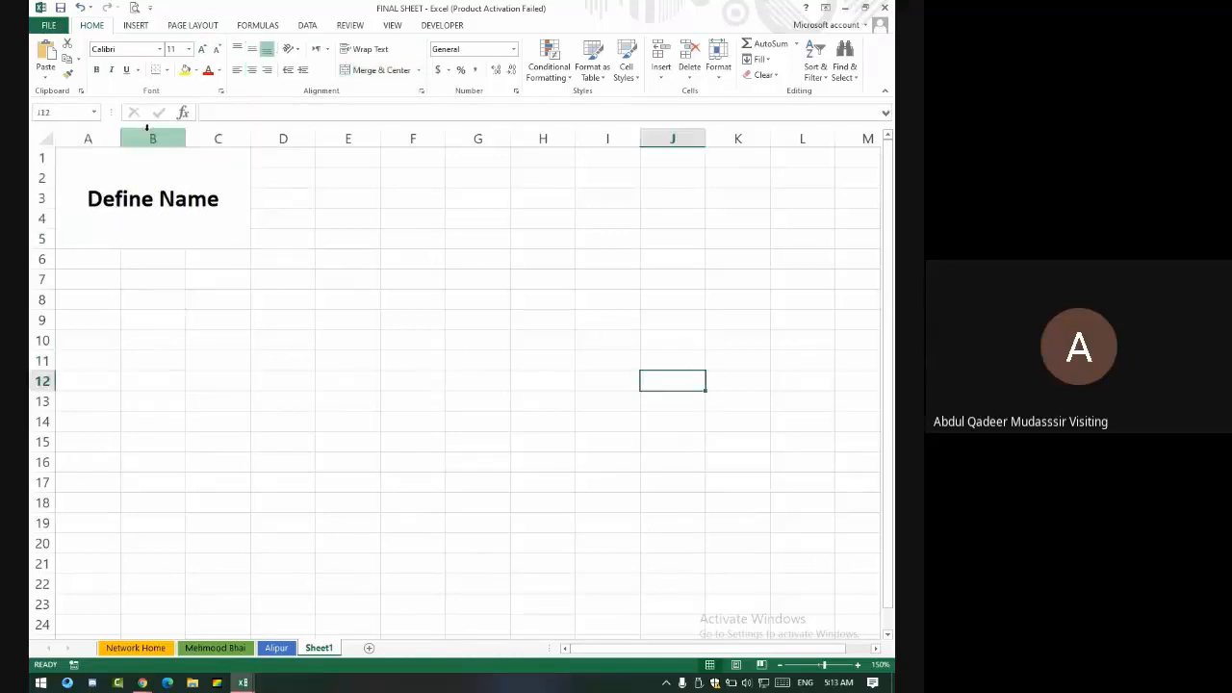
- Name cell J12 via the Name Box, move to I3, then jump back to J12 by name
{"action": "left_click", "coordinate": [75, 110]}
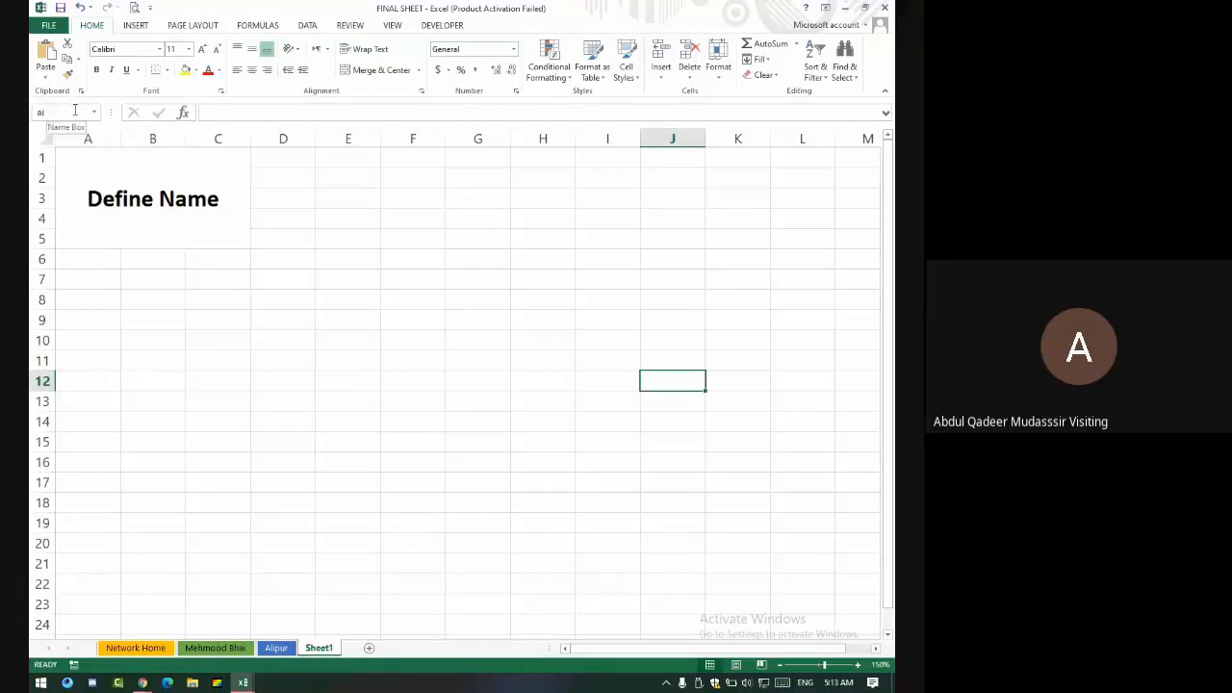
{"action": "key", "text": "Down"}
{"action": "key", "text": "Up"}
{"action": "key", "text": "Up"}
{"action": "key", "text": "Up"}
{"action": "key", "text": "Up"}
{"action": "key", "text": "Up"}
{"action": "key", "text": "Up"}
{"action": "key", "text": "Up"}
{"action": "key", "text": "Up"}
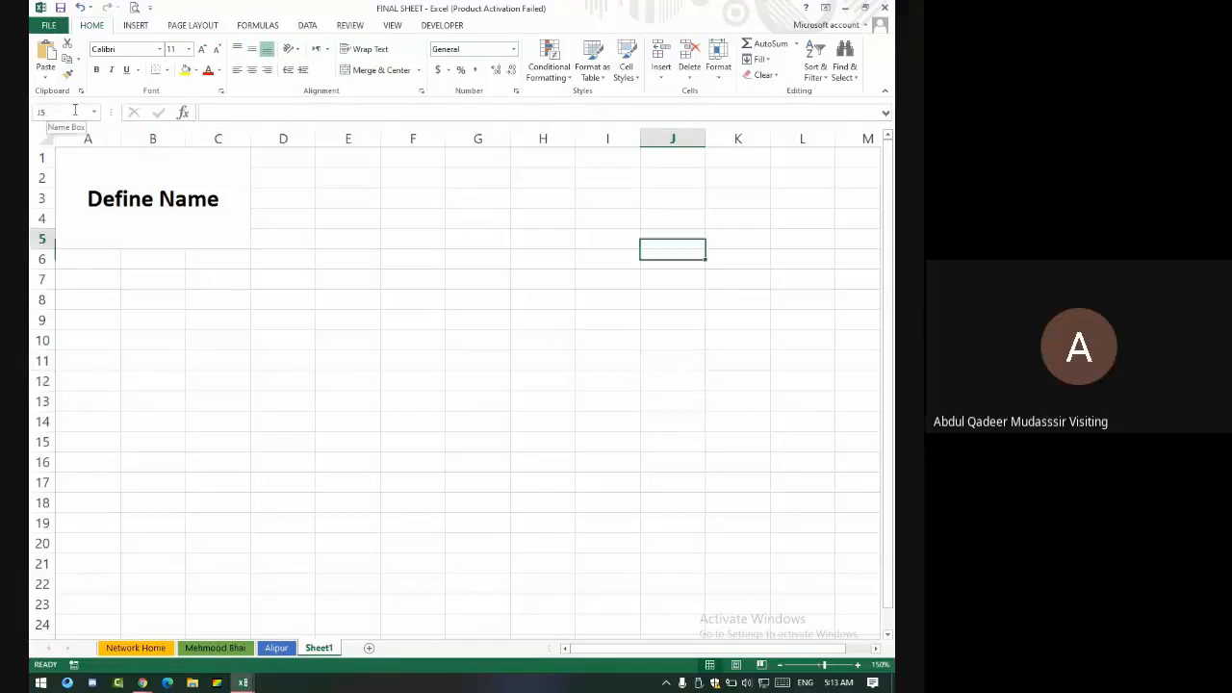
{"action": "key", "text": "Up"}
{"action": "key", "text": "Up"}
{"action": "key", "text": "Left"}
{"action": "left_click", "coordinate": [59, 117]}
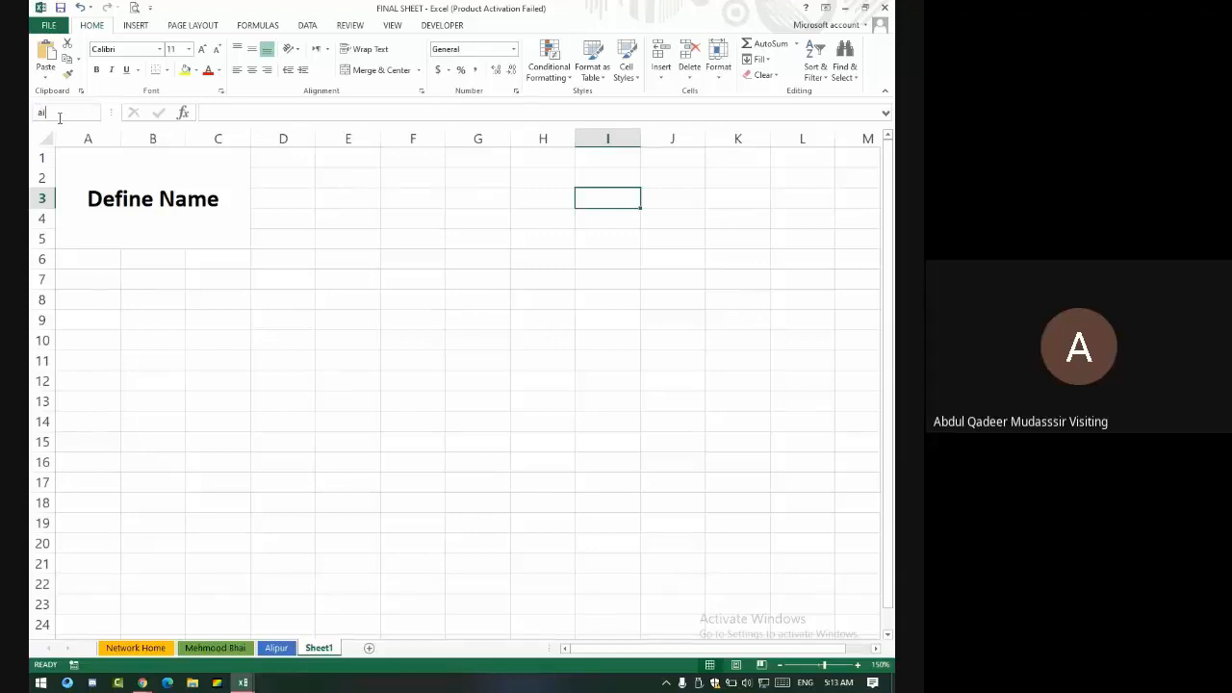
{"action": "key", "text": "Return"}
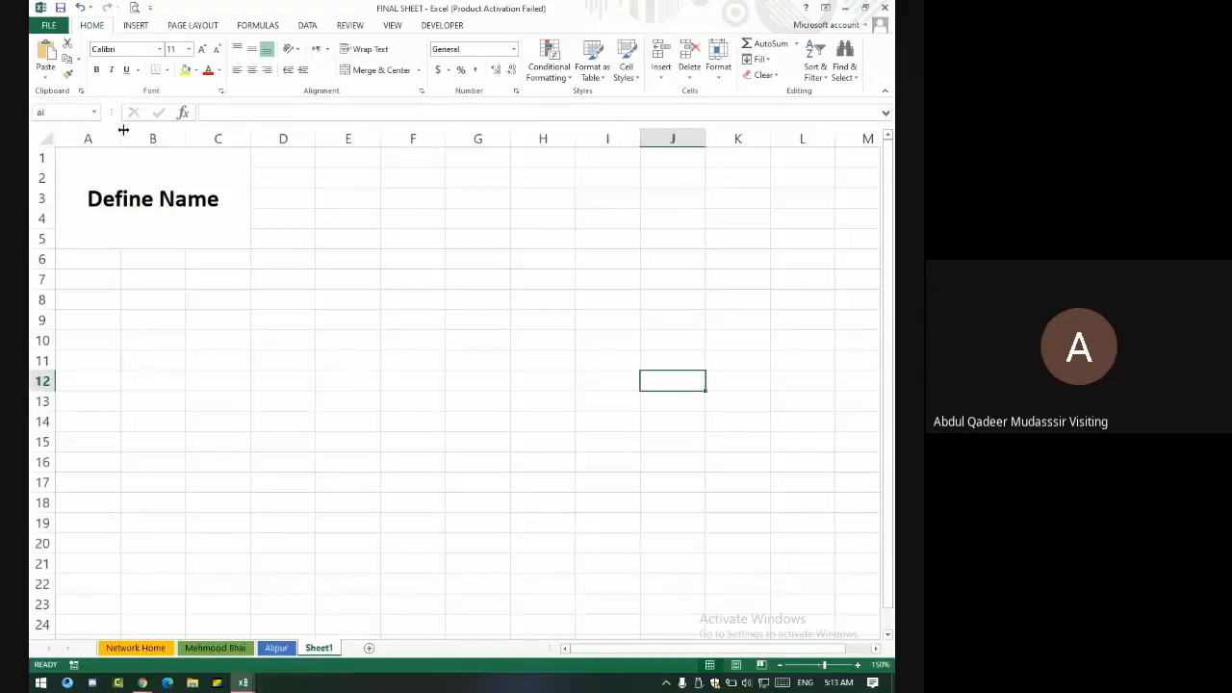
- Review the Define Name title, then enter 'al' in the Name Box to return to J12
{"action": "left_click", "coordinate": [161, 190]}
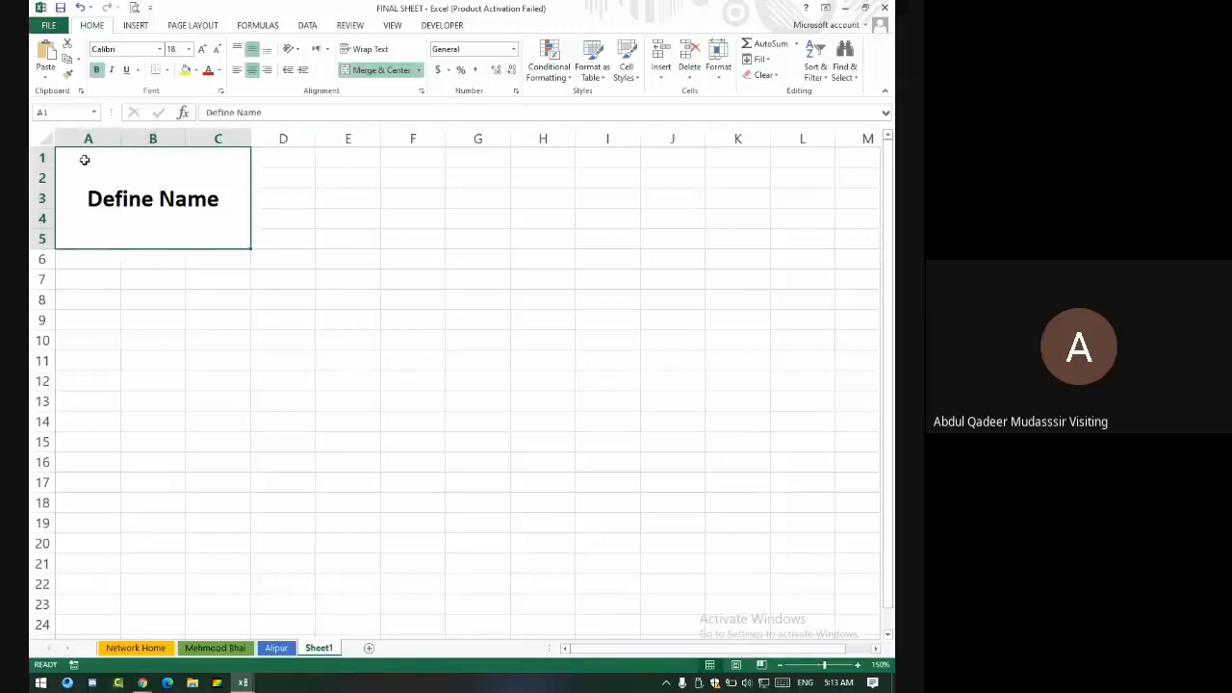
{"action": "left_click", "coordinate": [425, 197]}
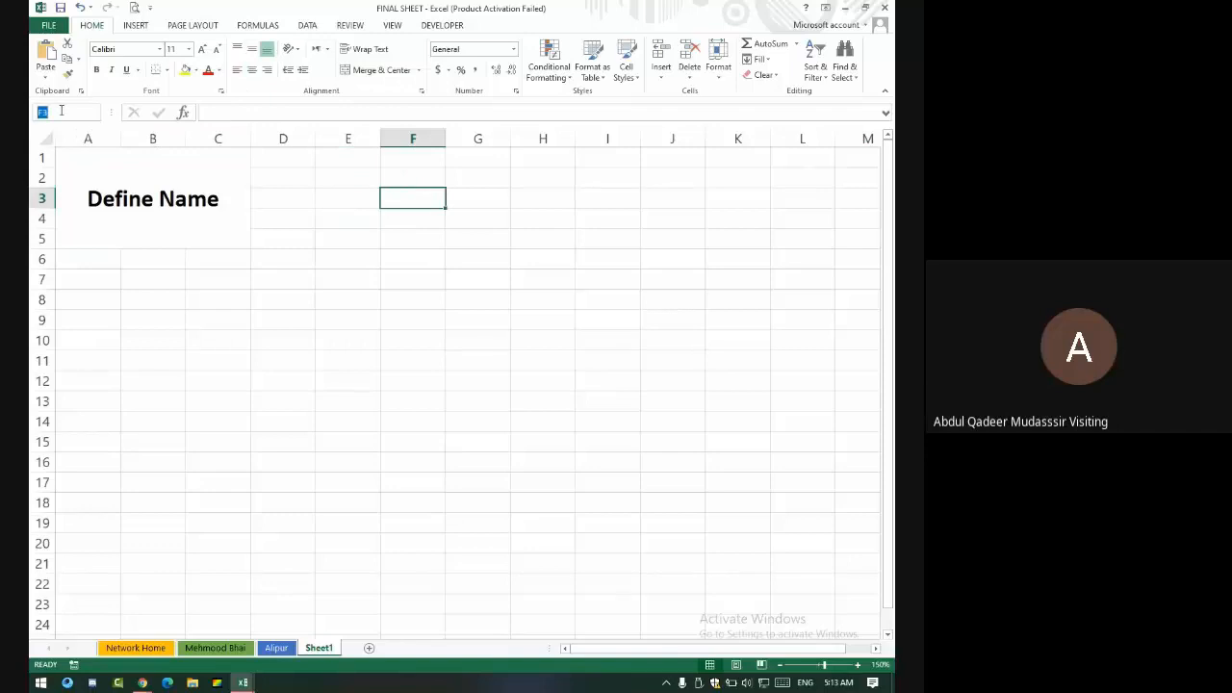
{"action": "double_click", "coordinate": [189, 199]}
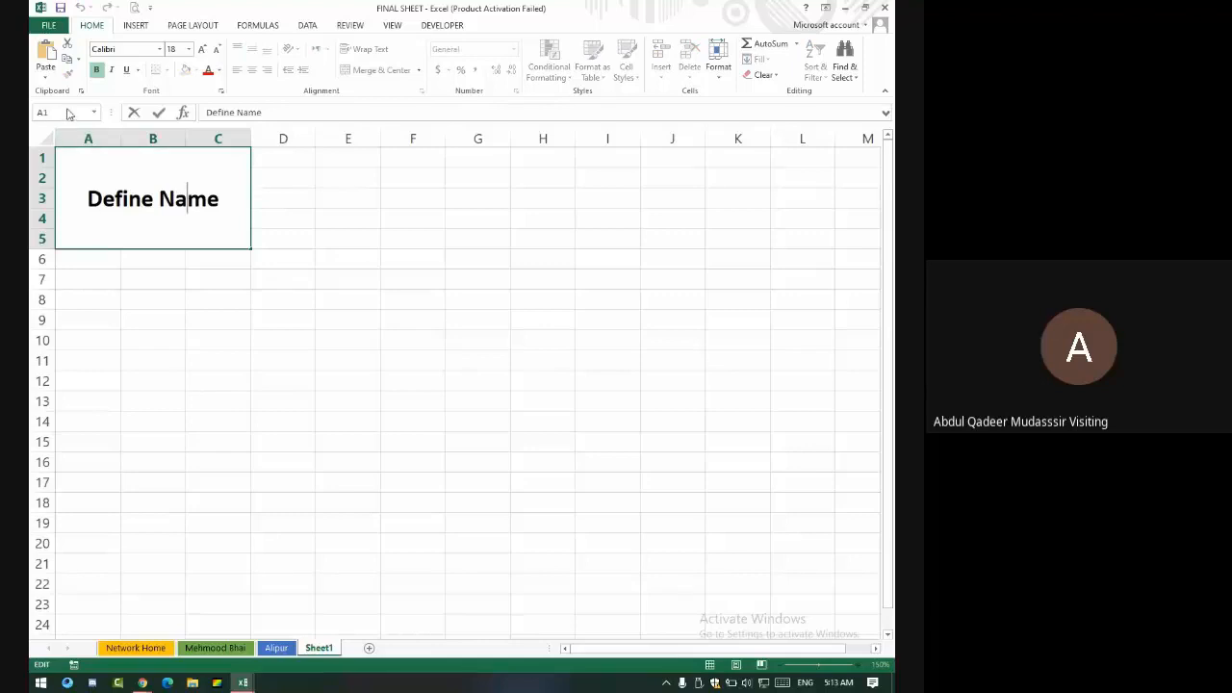
{"action": "left_click", "coordinate": [298, 304]}
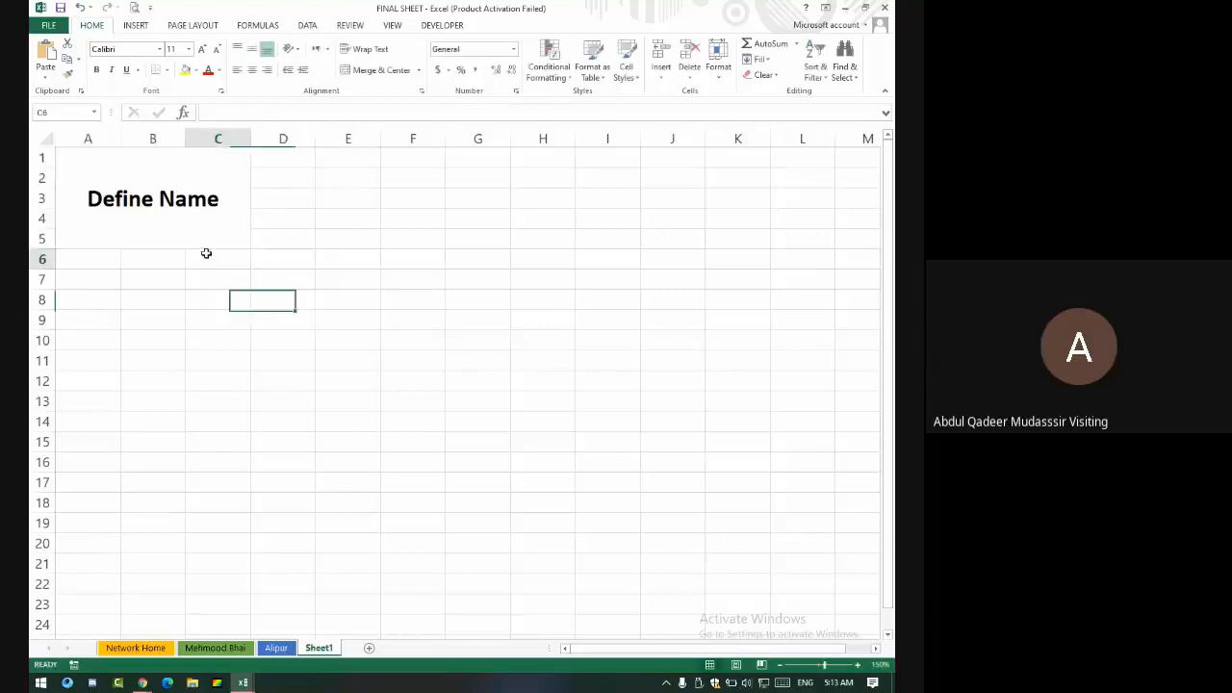
{"action": "left_click", "coordinate": [206, 255]}
{"action": "left_click", "coordinate": [179, 215]}
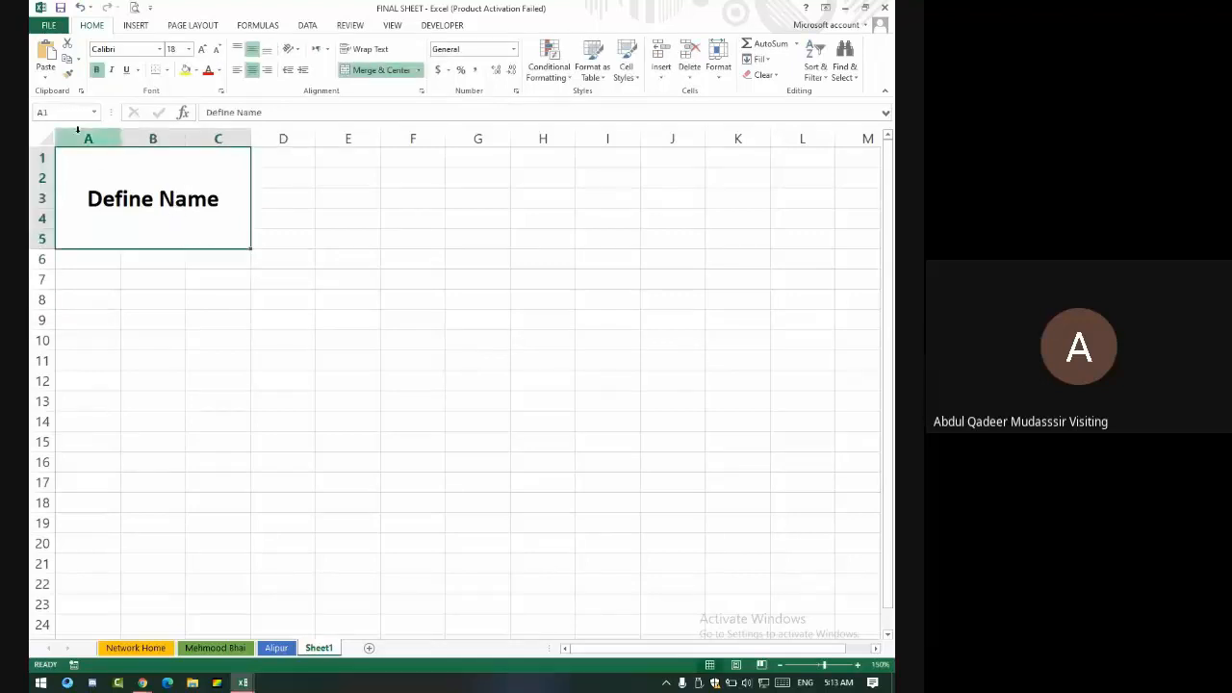
{"action": "left_click", "coordinate": [78, 114]}
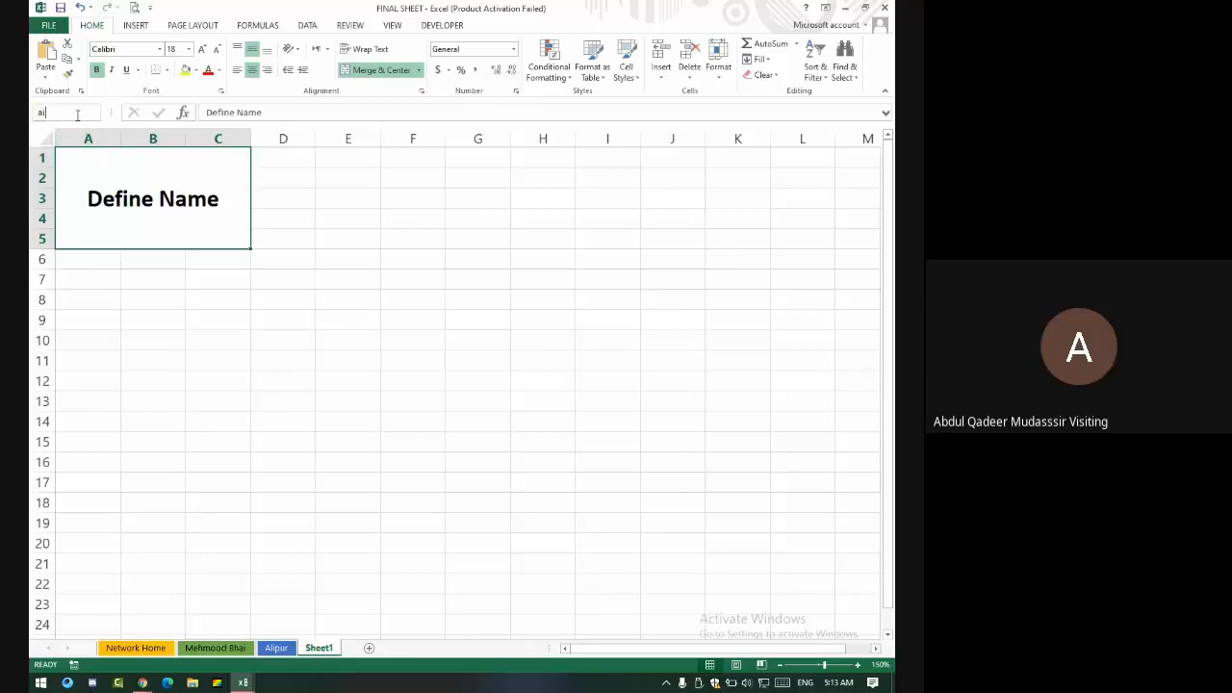
{"action": "type", "text": "al"}
{"action": "key", "text": "Return"}
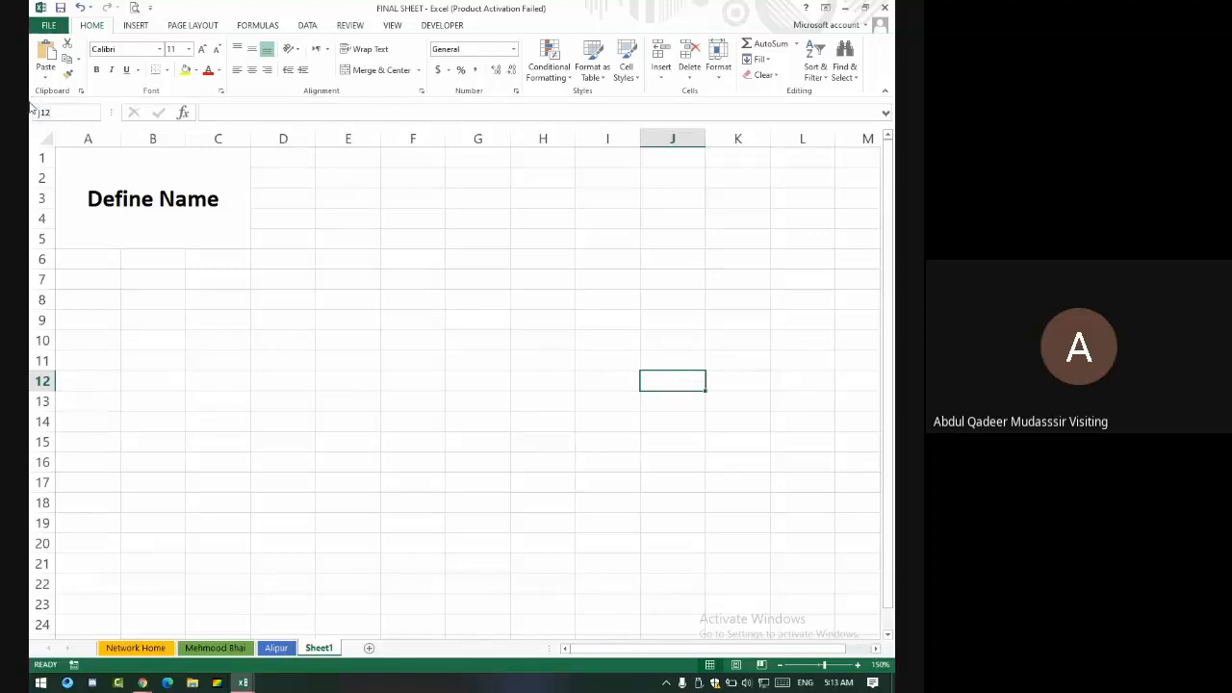
{"action": "left_click", "coordinate": [149, 177]}
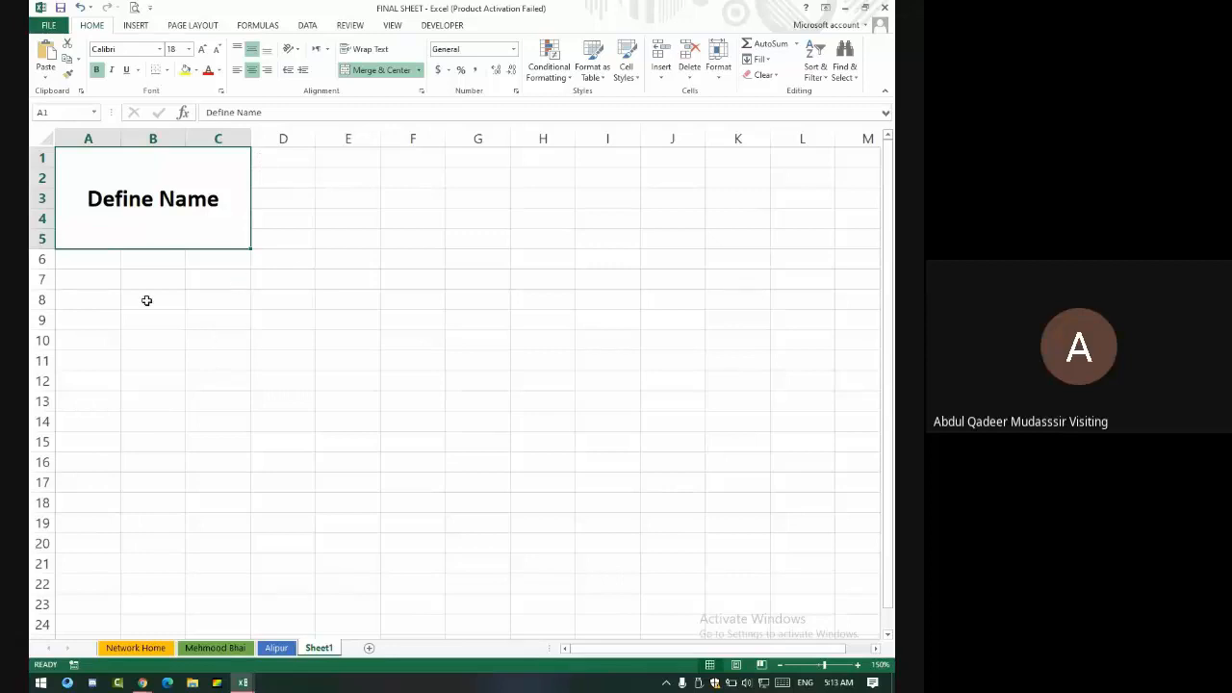
- Enter headers CNIC, Name, Contact, Course and Package across D7:H7
{"action": "left_click", "coordinate": [262, 281]}
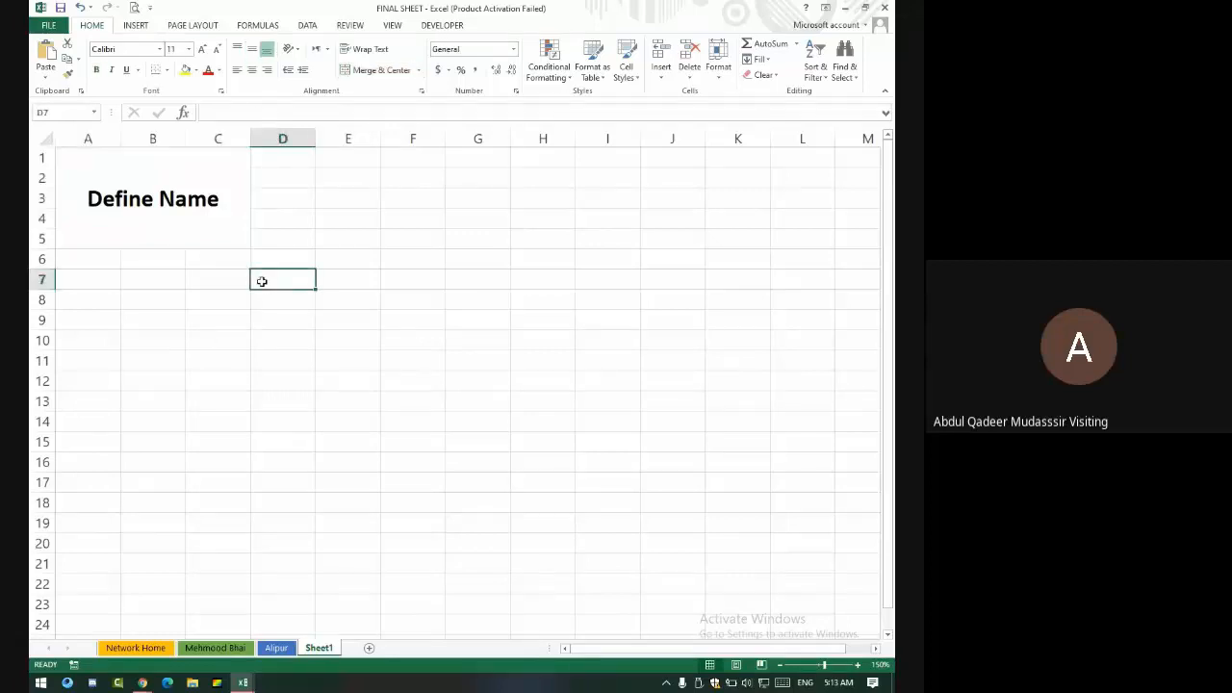
{"action": "type", "text": "S"}
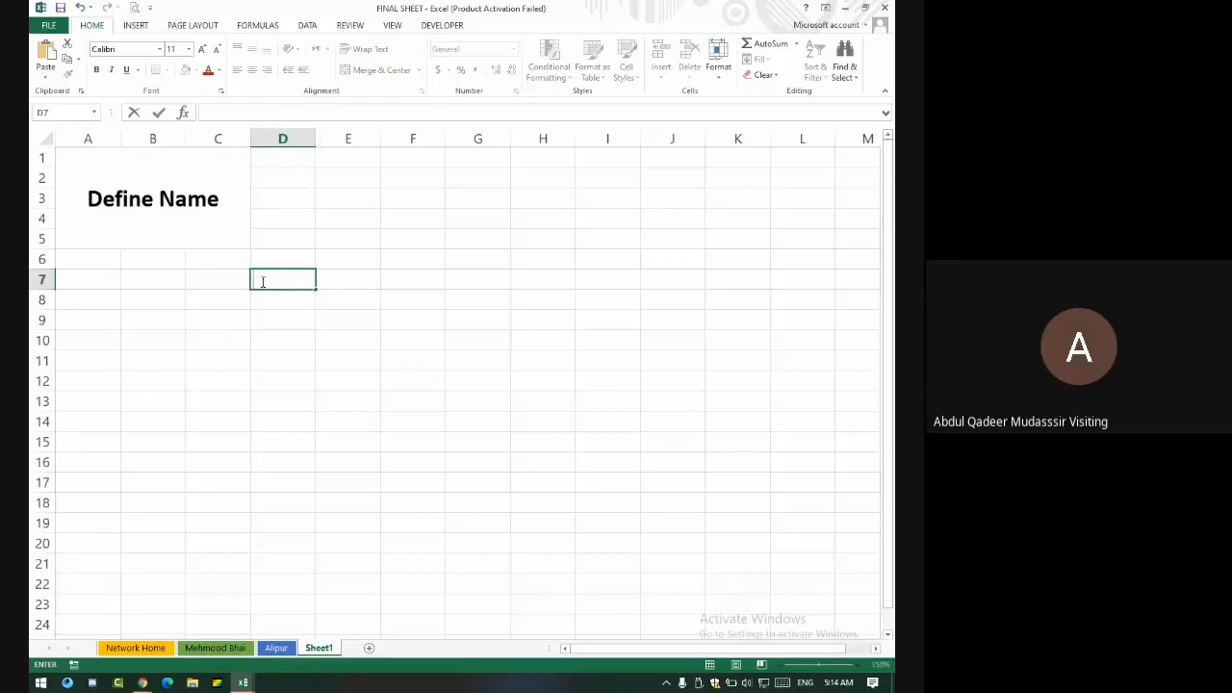
{"action": "type", "text": "CNIC"}
{"action": "key", "text": "Tab"}
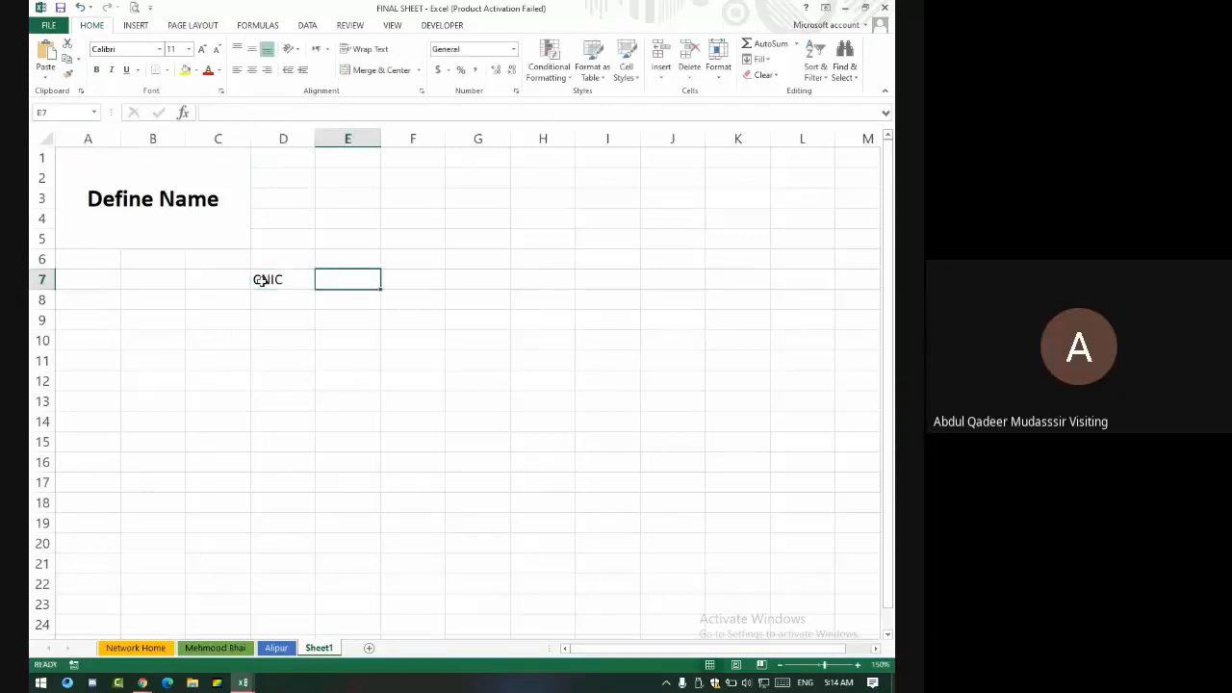
{"action": "type", "text": "Name"}
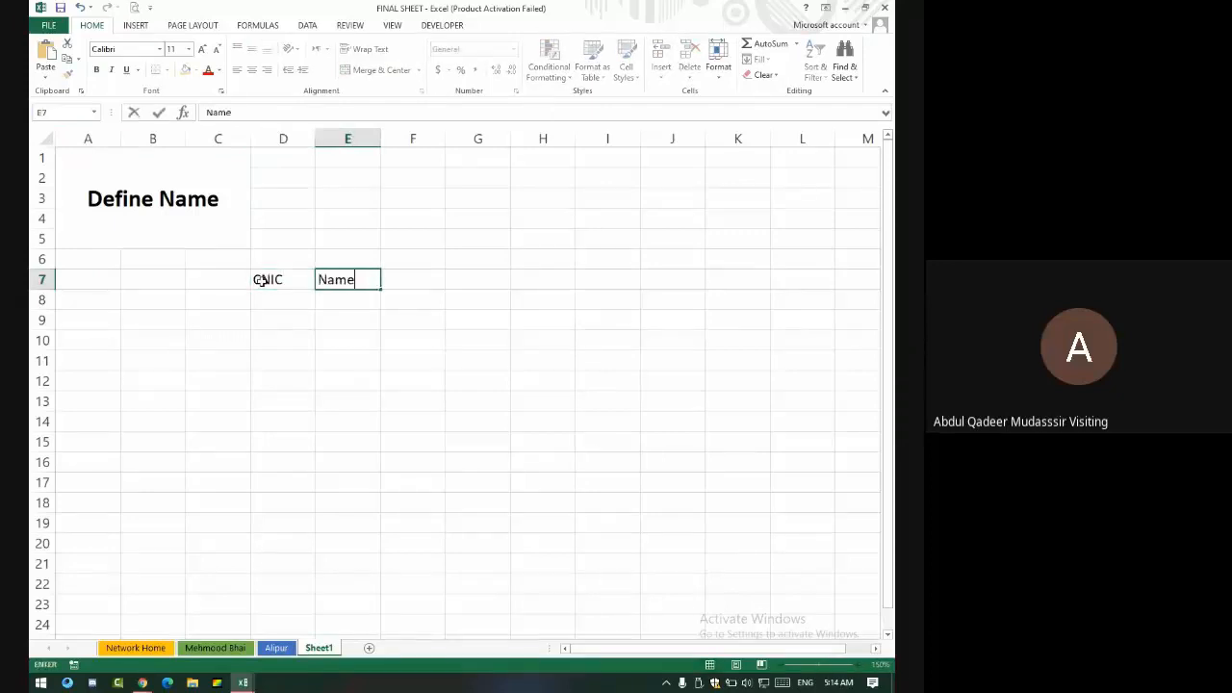
{"action": "key", "text": "Tab"}
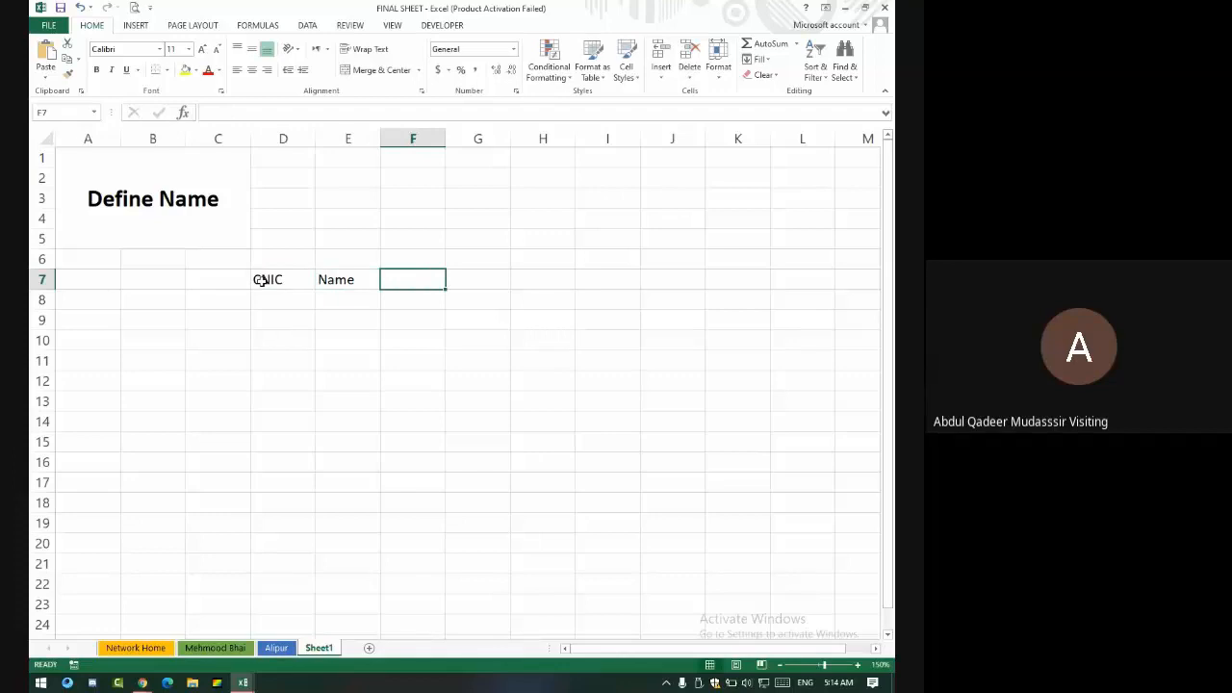
{"action": "type", "text": "Contact"}
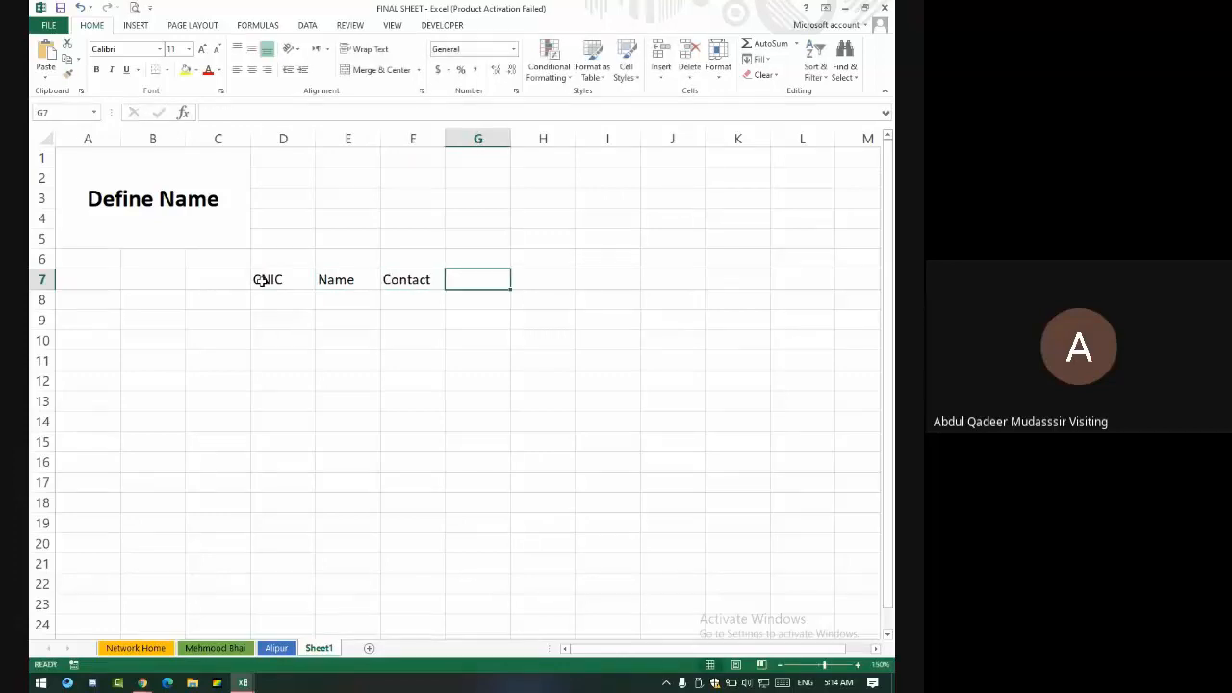
{"action": "type", "text": "Cp"}
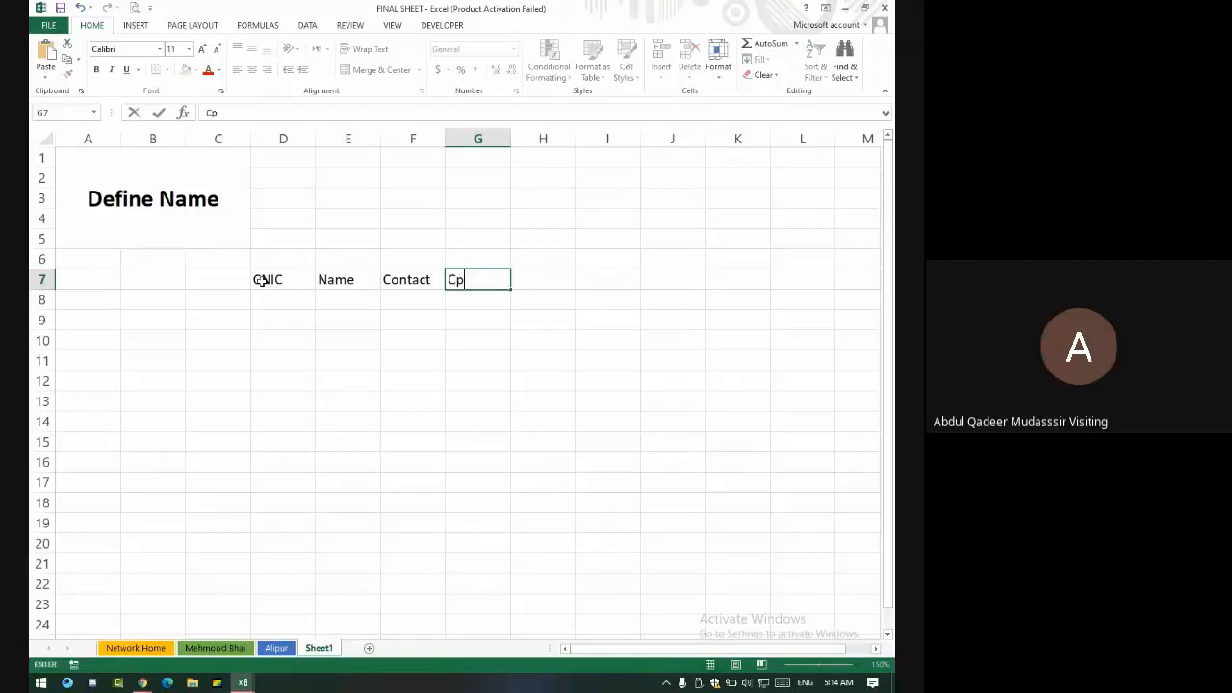
{"action": "key", "text": "BackSpace"}
{"action": "type", "text": "ourse"}
{"action": "key", "text": "Tab"}
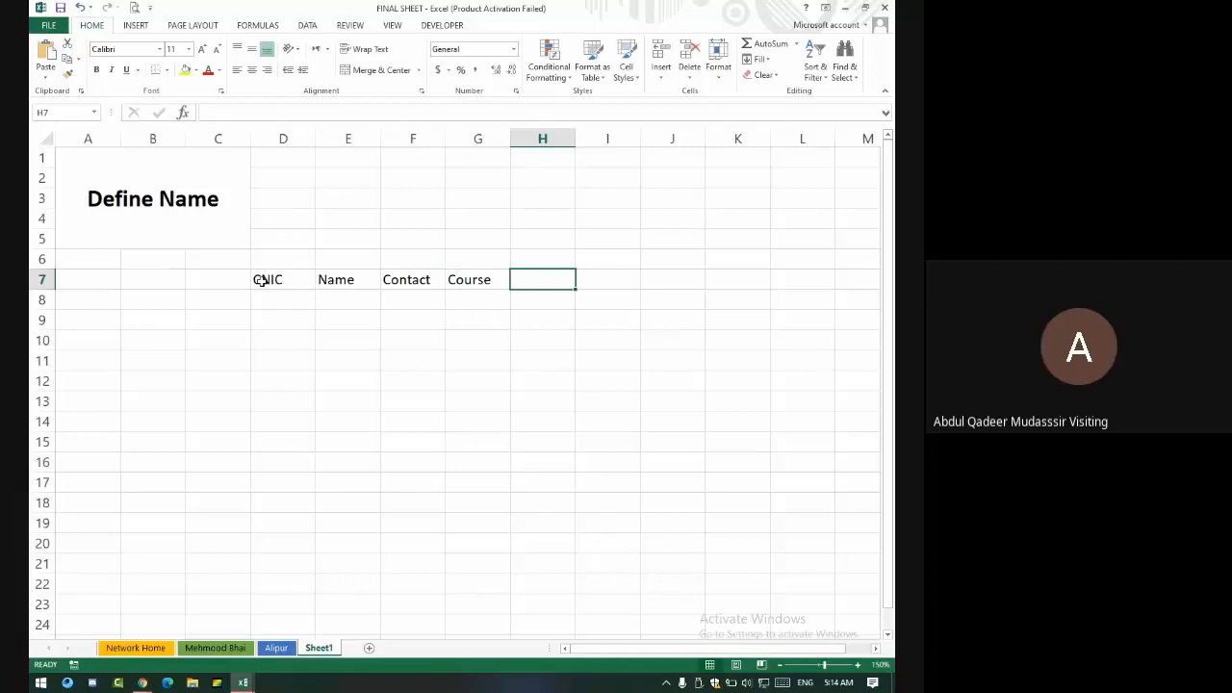
{"action": "type", "text": "Package"}
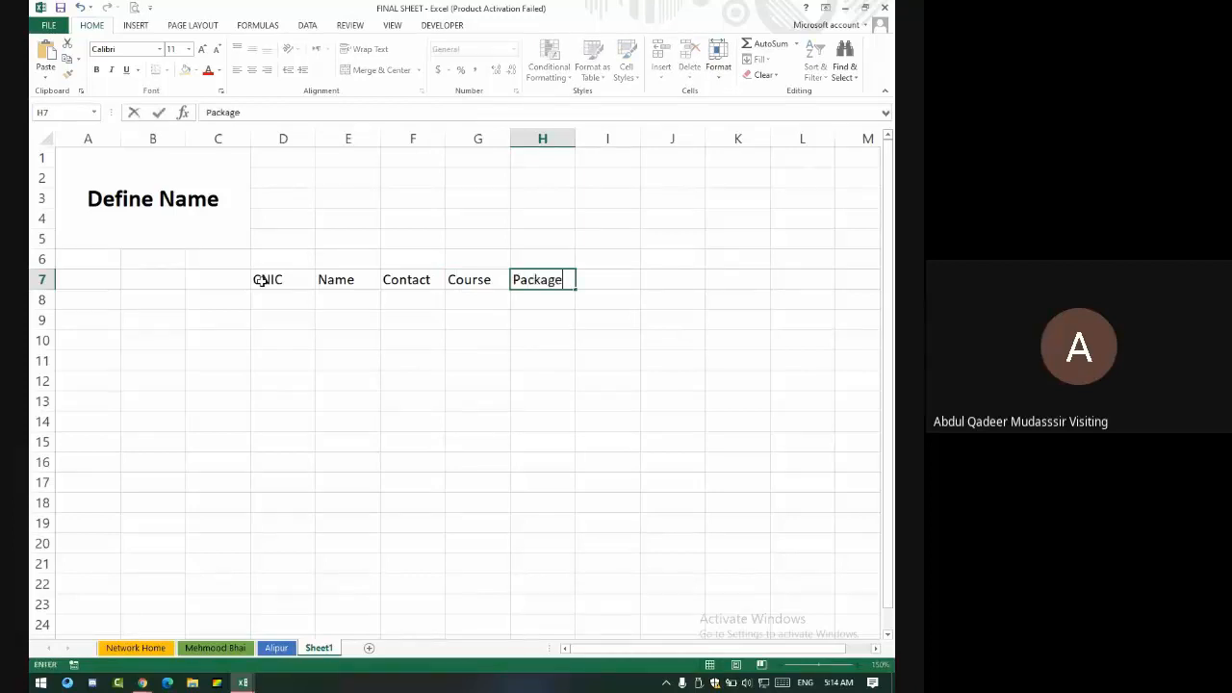
{"action": "key", "text": "Tab"}
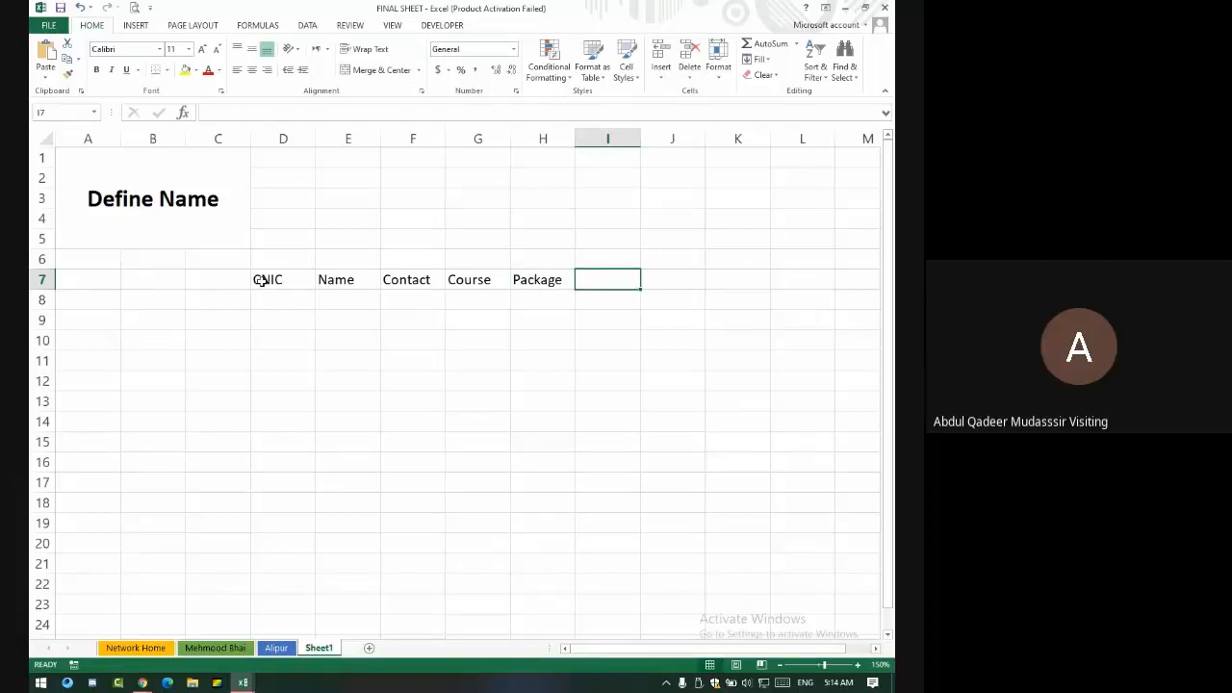
- Insert two blank columns before the Contact column F
{"action": "left_click", "coordinate": [411, 139]}
{"action": "right_click", "coordinate": [411, 140]}
{"action": "left_click", "coordinate": [445, 246]}
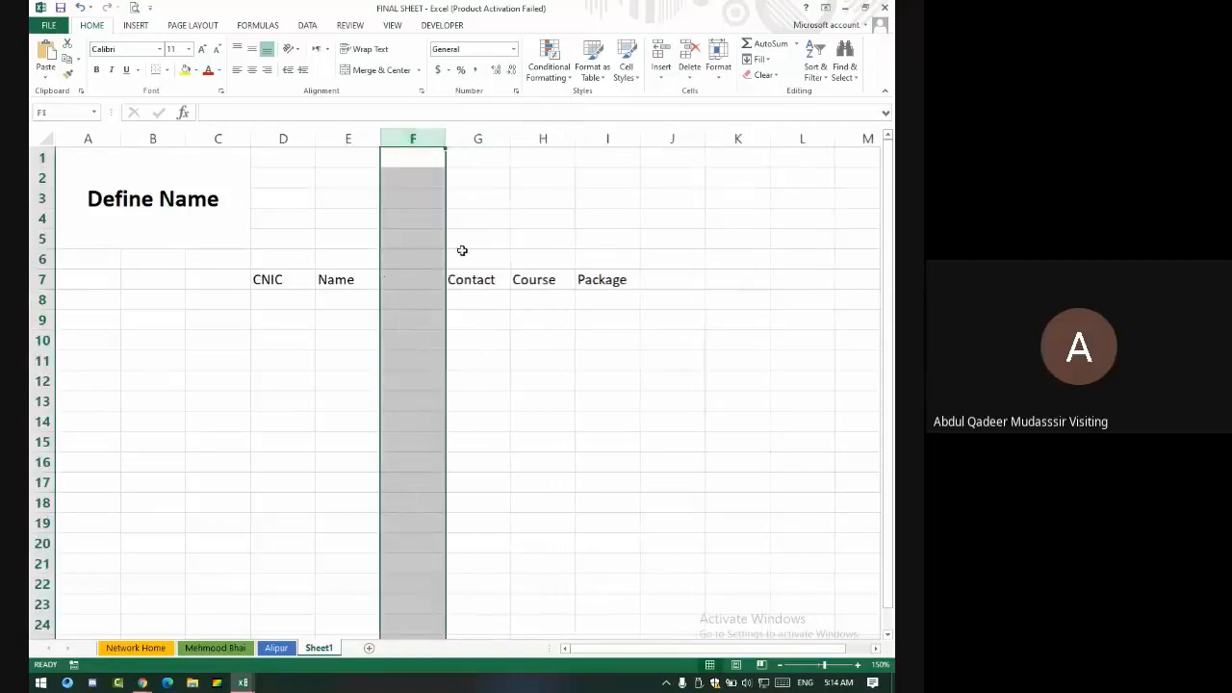
{"action": "key", "text": "ctrl+plus"}
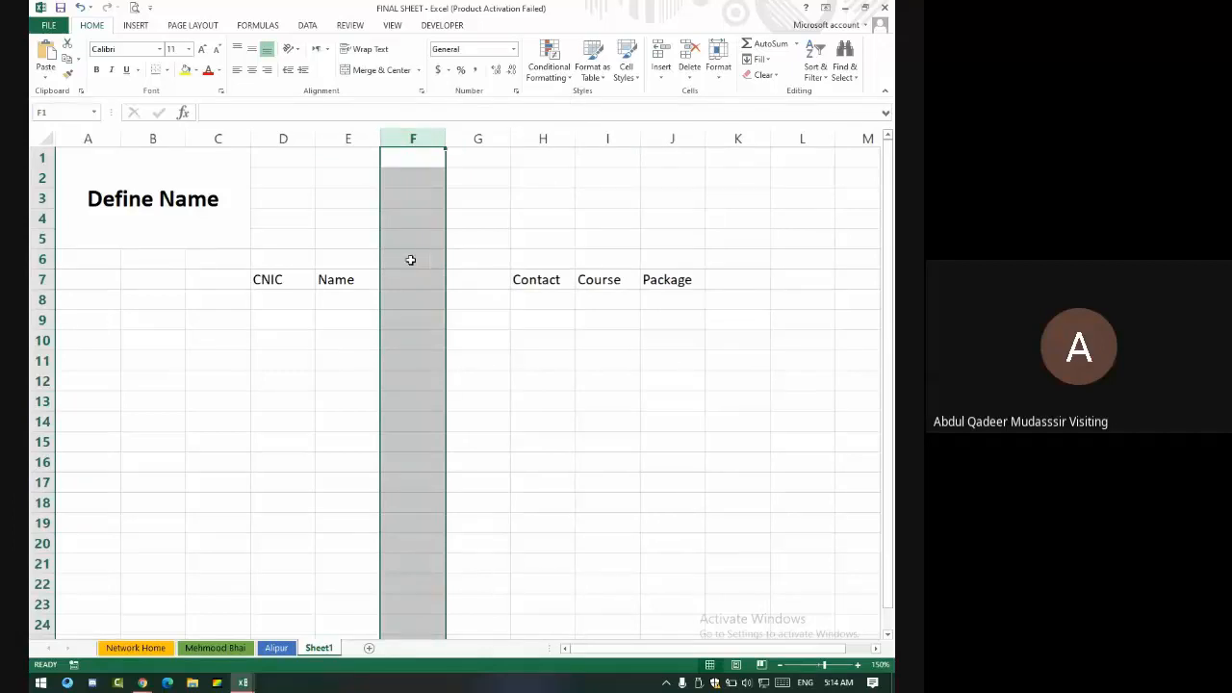
- Enter headings Father Name in F7 and Gender in G7, then autofit column F
{"action": "left_click", "coordinate": [414, 276]}
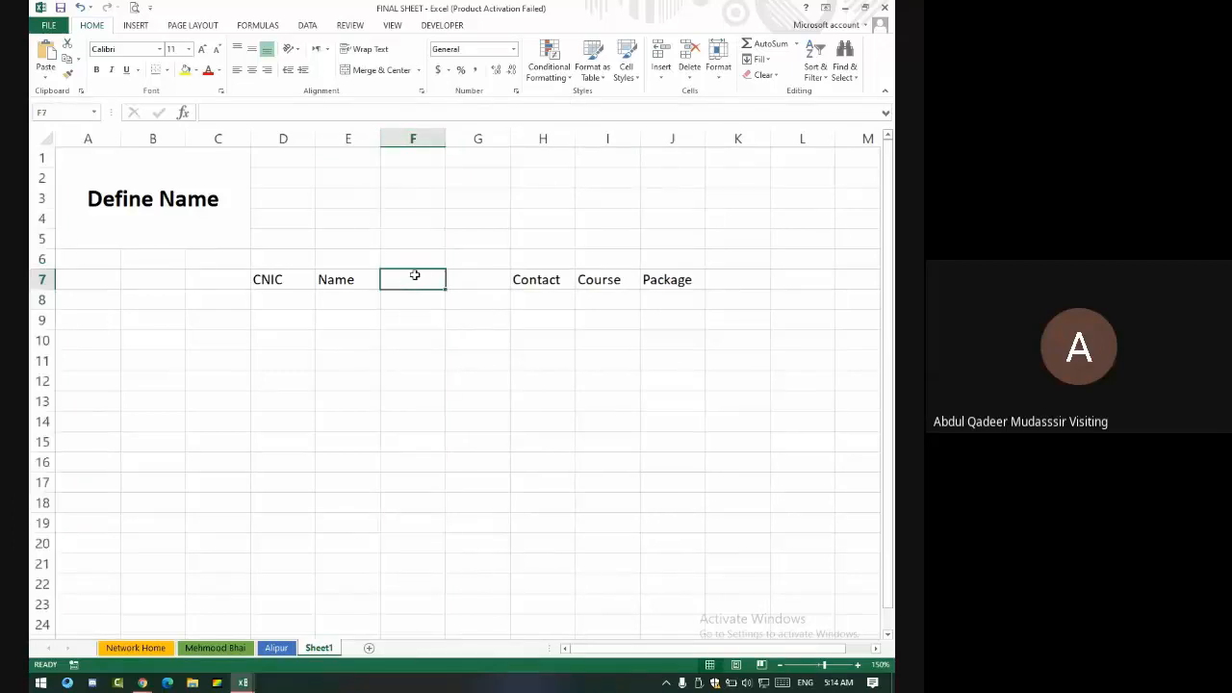
{"action": "type", "text": "Father Nam"}
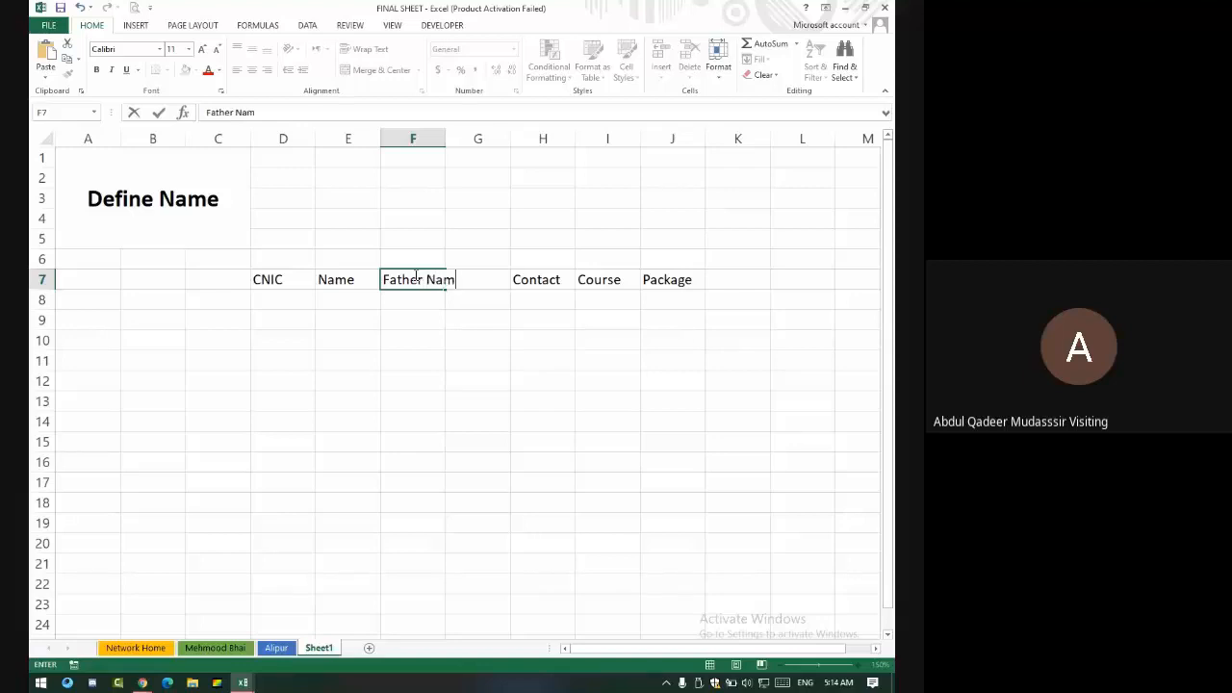
{"action": "type", "text": "e"}
{"action": "key", "text": "Tab"}
{"action": "type", "text": "G"}
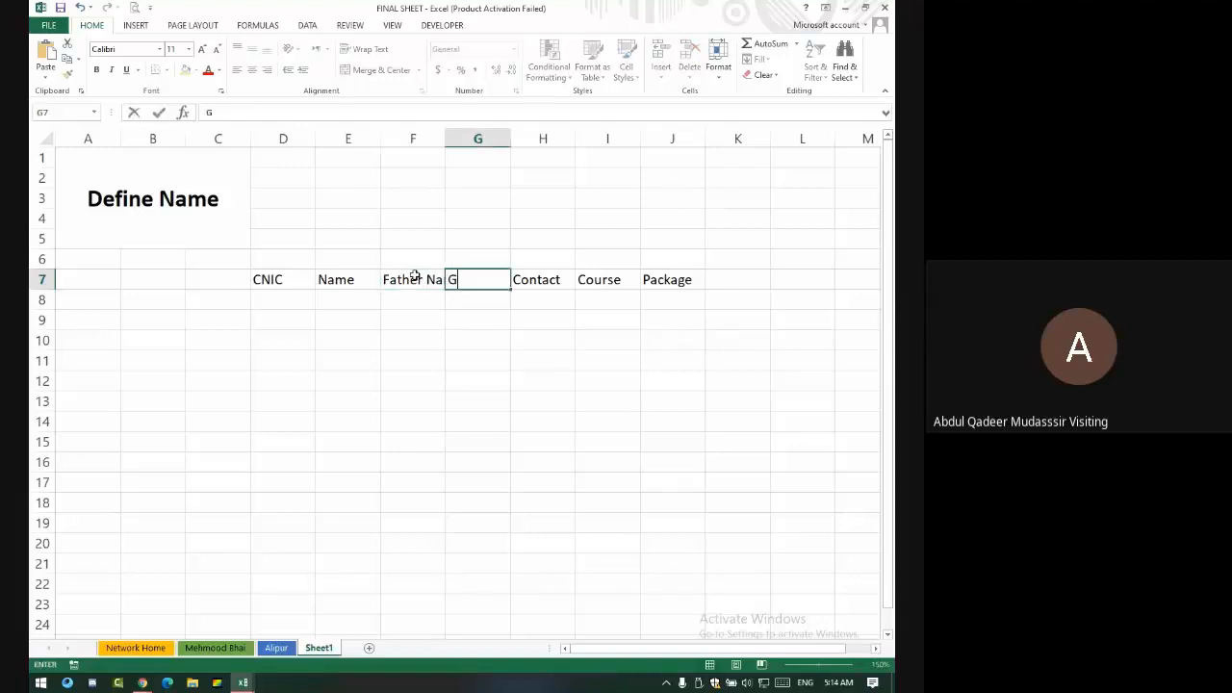
{"action": "type", "text": "ender"}
{"action": "key", "text": "Return"}
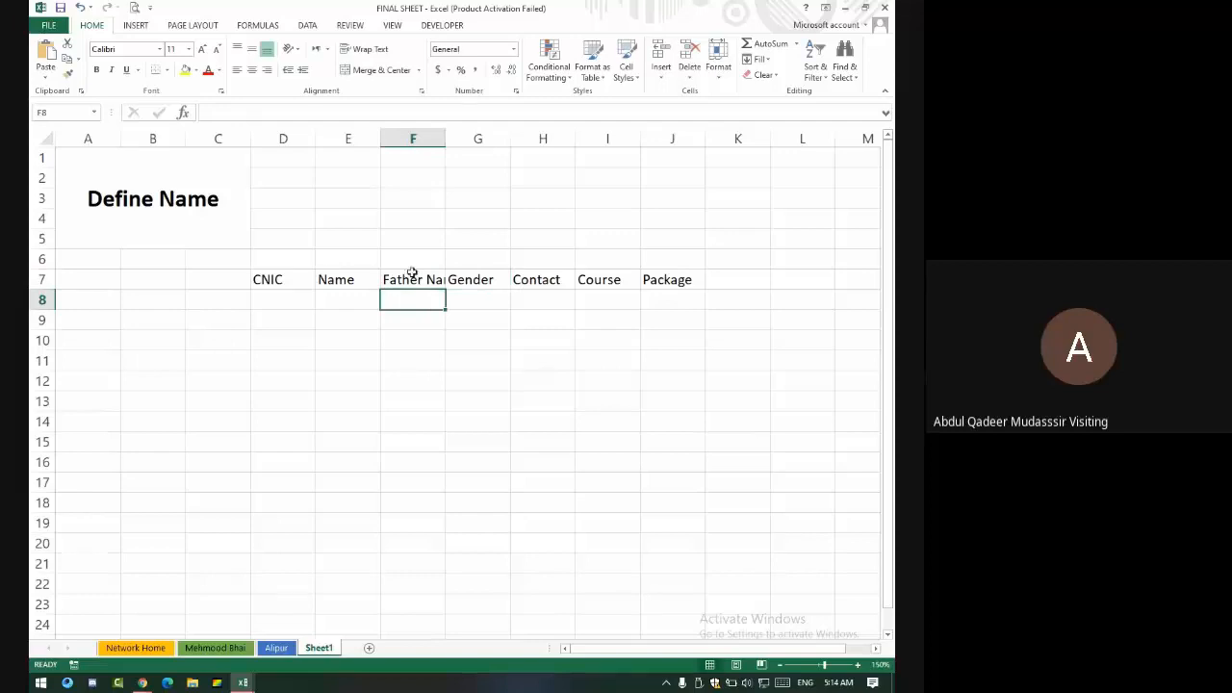
{"action": "double_click", "coordinate": [445, 139]}
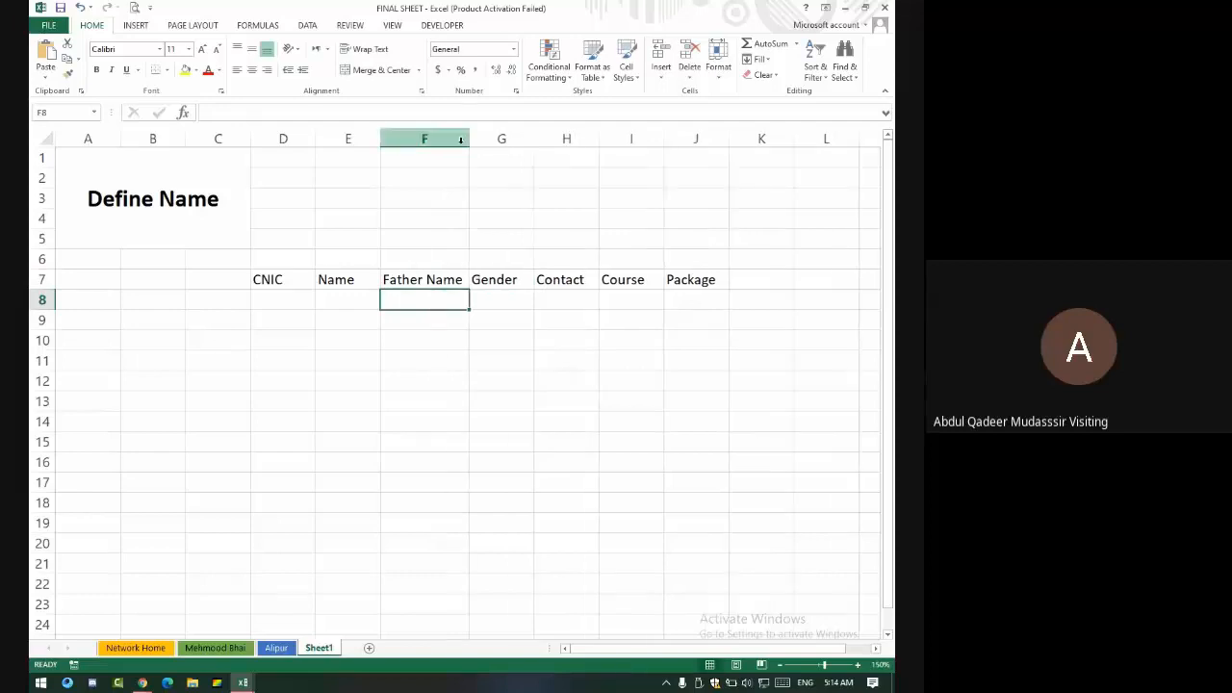
- Review the row 7 headings and add Duration in K7 after Package
{"action": "left_click", "coordinate": [299, 277]}
{"action": "left_click", "coordinate": [363, 273]}
{"action": "left_click", "coordinate": [435, 278]}
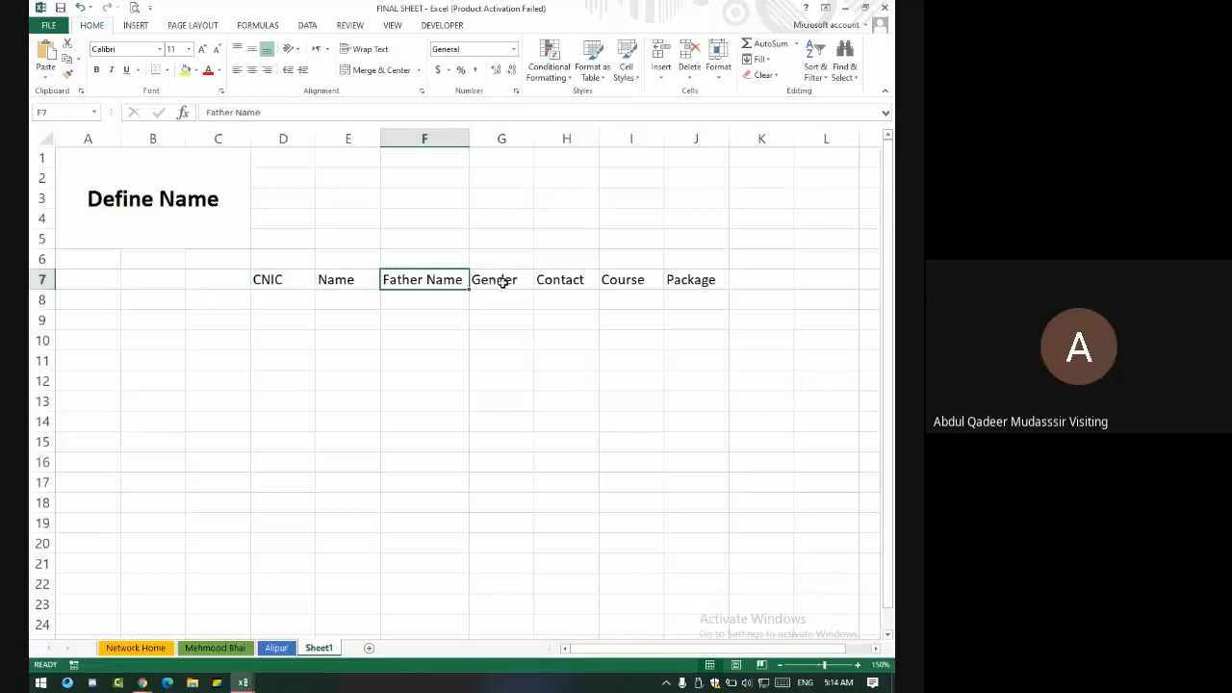
{"action": "left_click", "coordinate": [504, 279]}
{"action": "left_click", "coordinate": [593, 274]}
{"action": "left_click", "coordinate": [631, 278]}
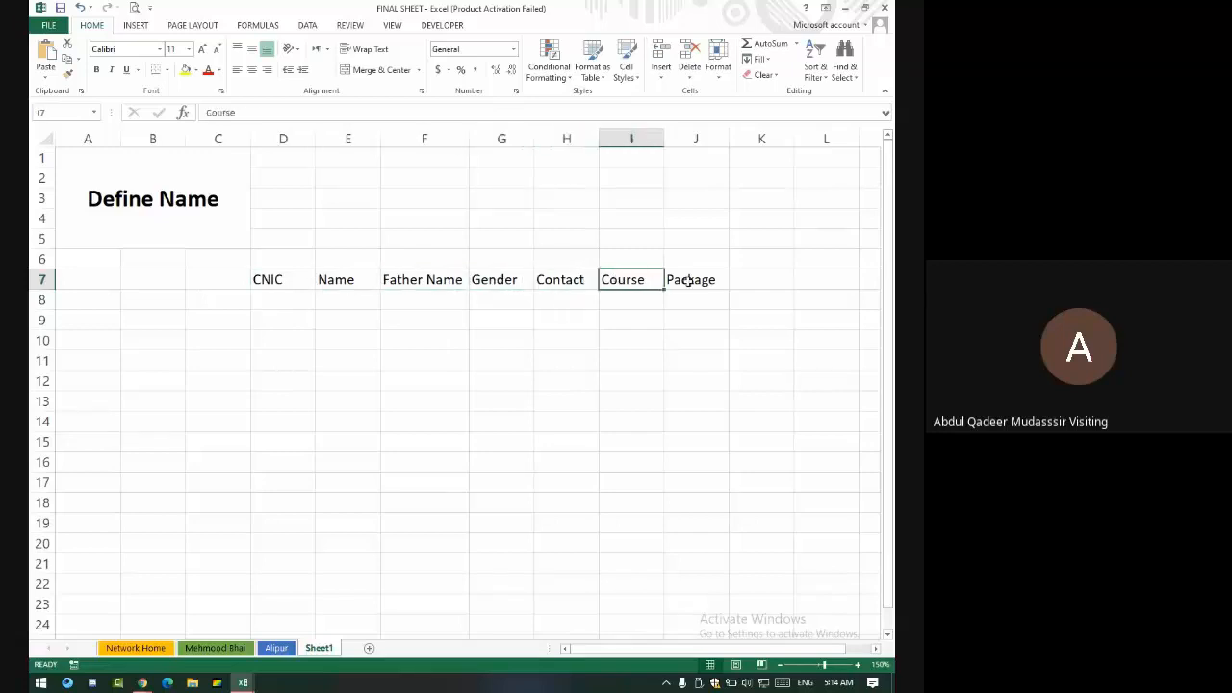
{"action": "left_click", "coordinate": [695, 279]}
{"action": "left_click", "coordinate": [778, 279]}
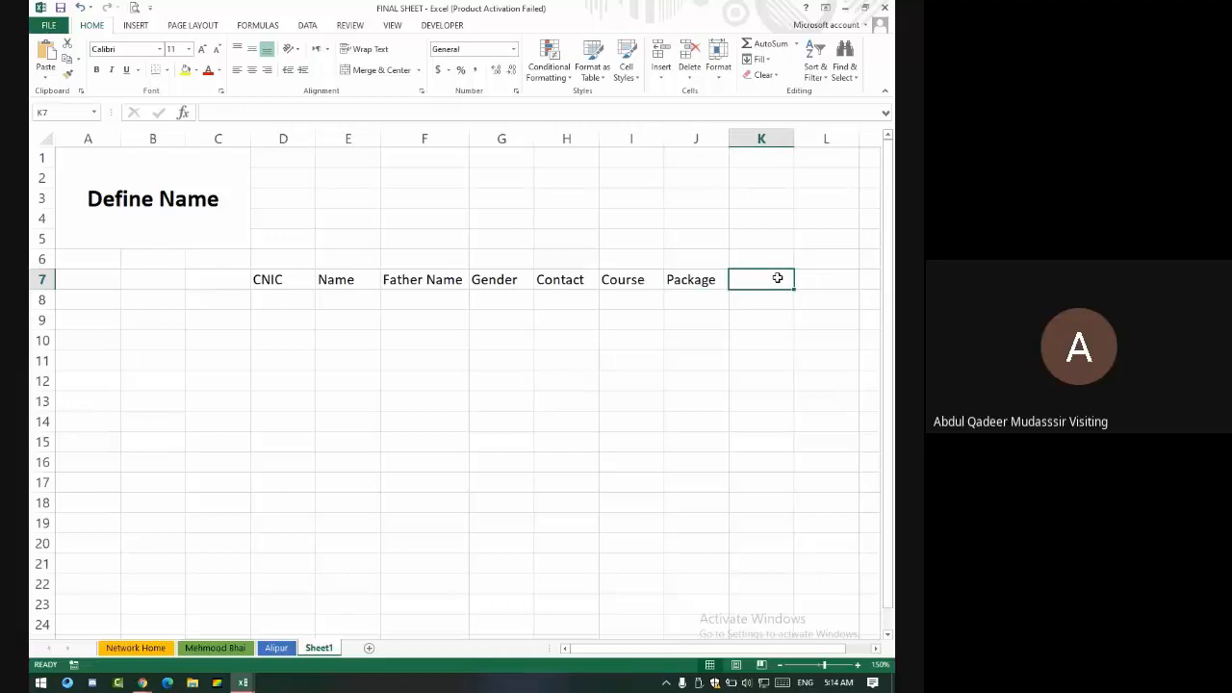
{"action": "type", "text": "D"}
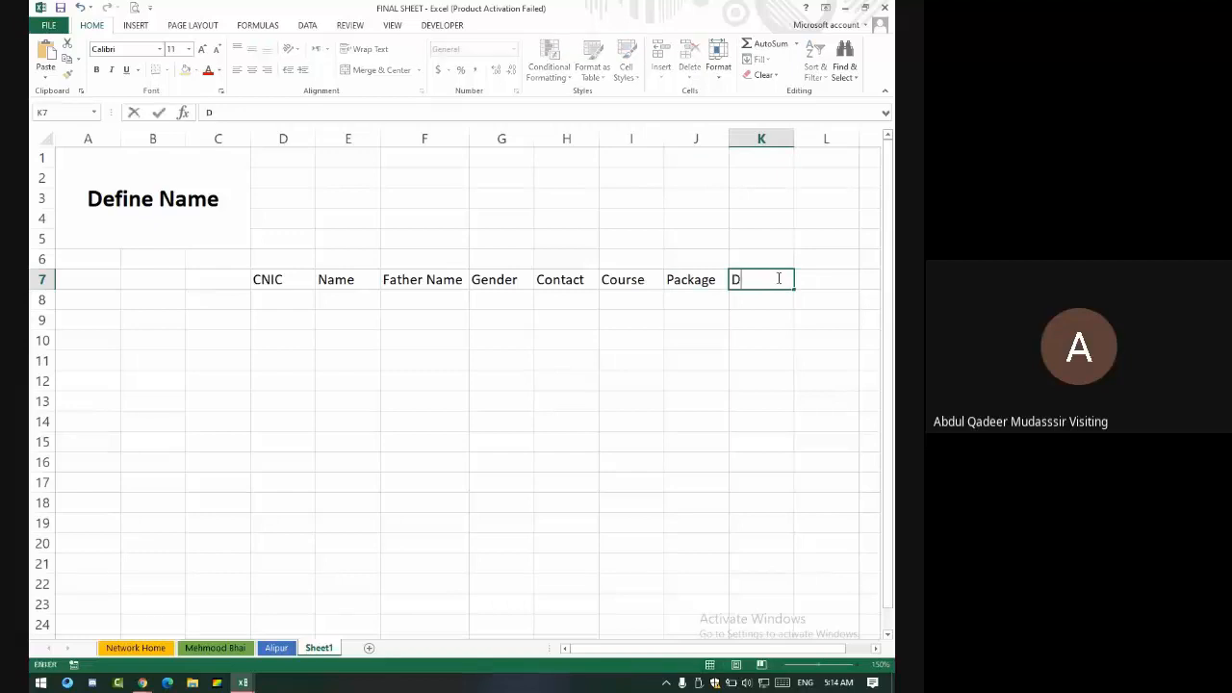
{"action": "type", "text": "uration"}
{"action": "key", "text": "Return"}
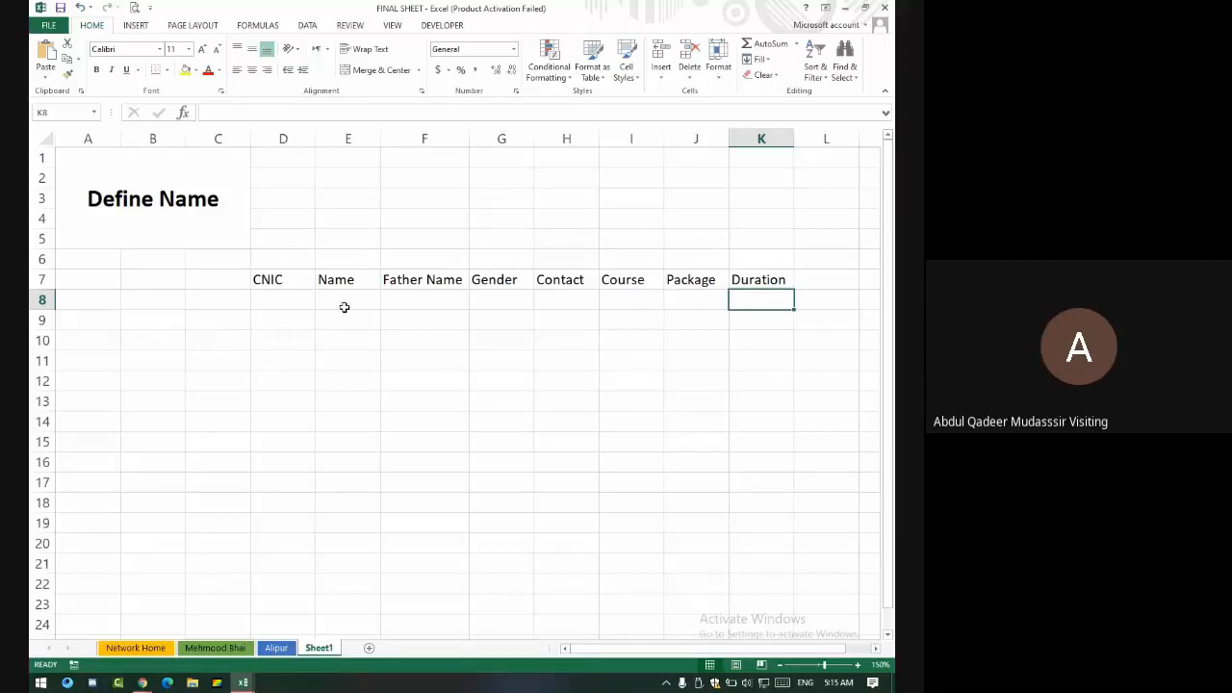
{"action": "left_click", "coordinate": [279, 281]}
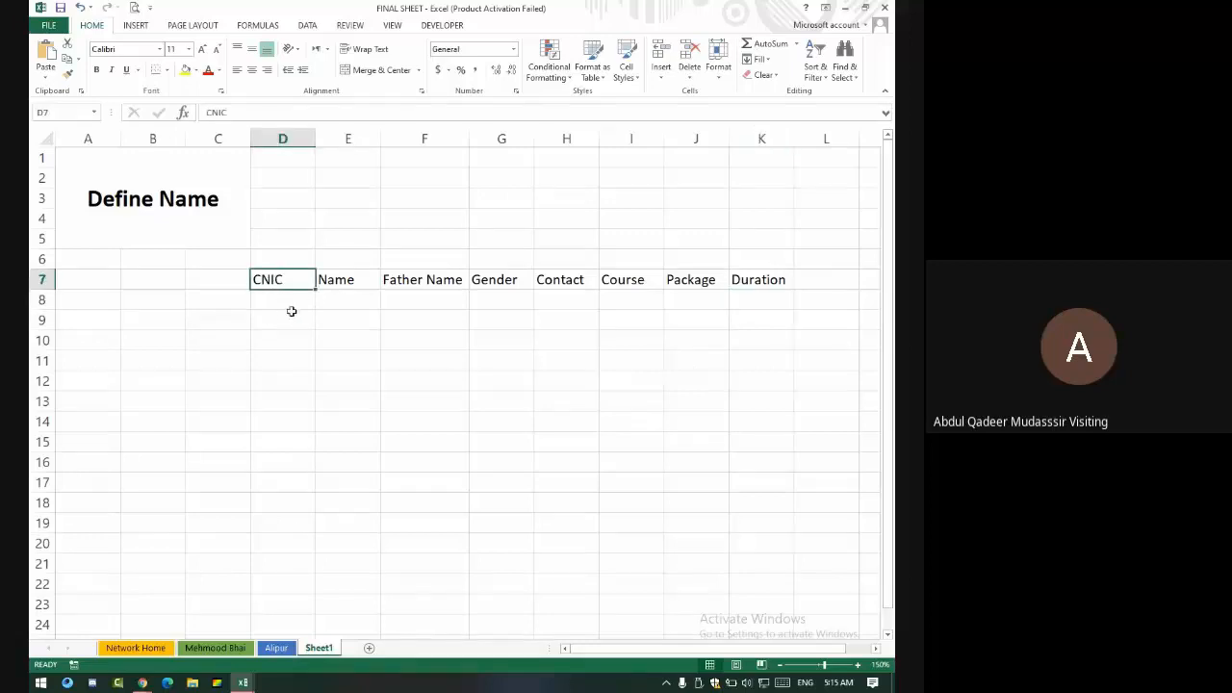
{"action": "left_click_drag", "start_coordinate": [289, 279], "coordinate": [298, 543]}
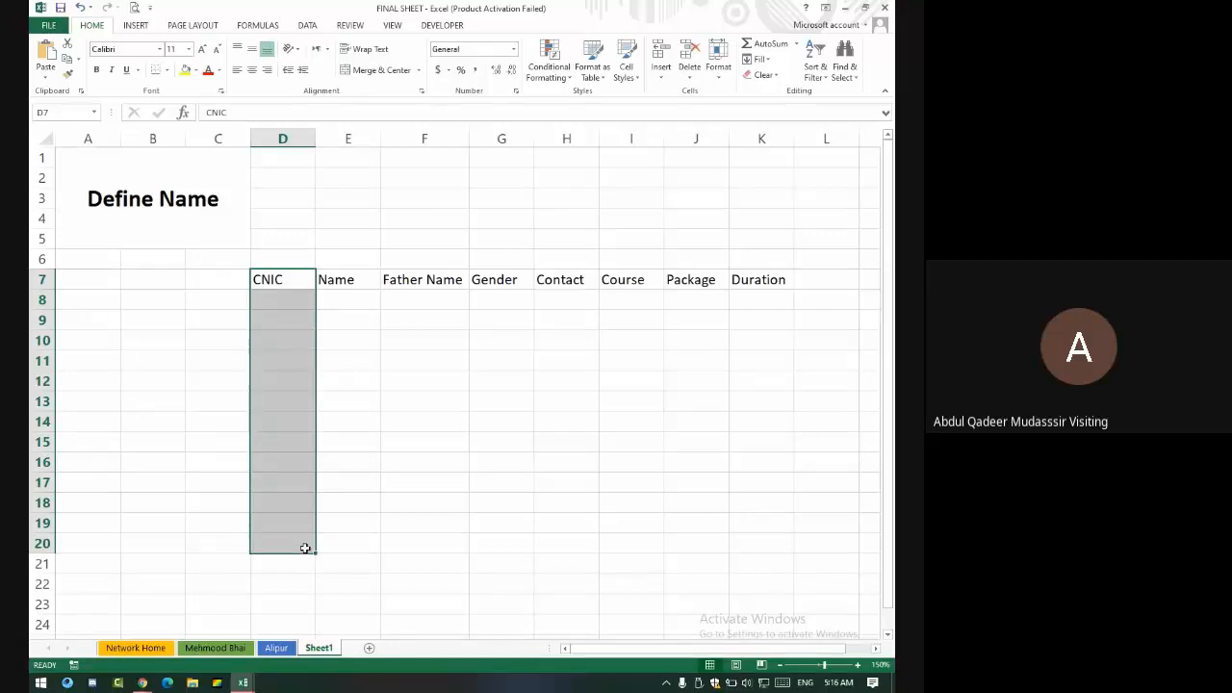
{"action": "left_click", "coordinate": [279, 299]}
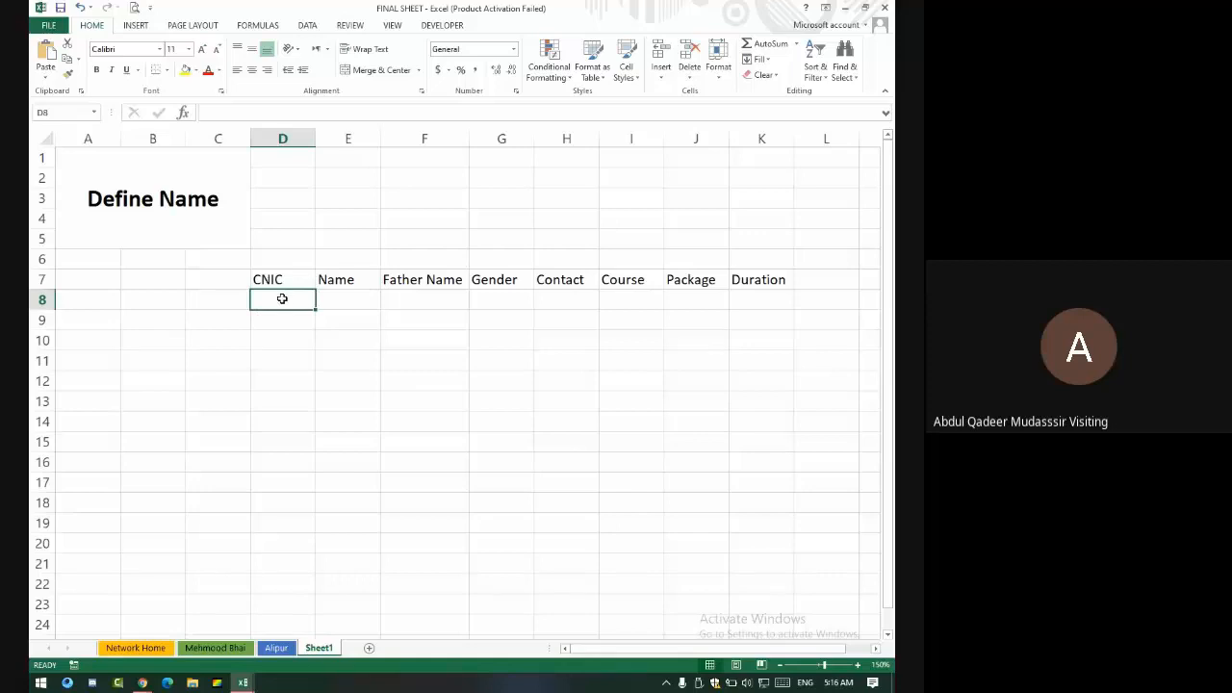
{"action": "type", "text": "36"}
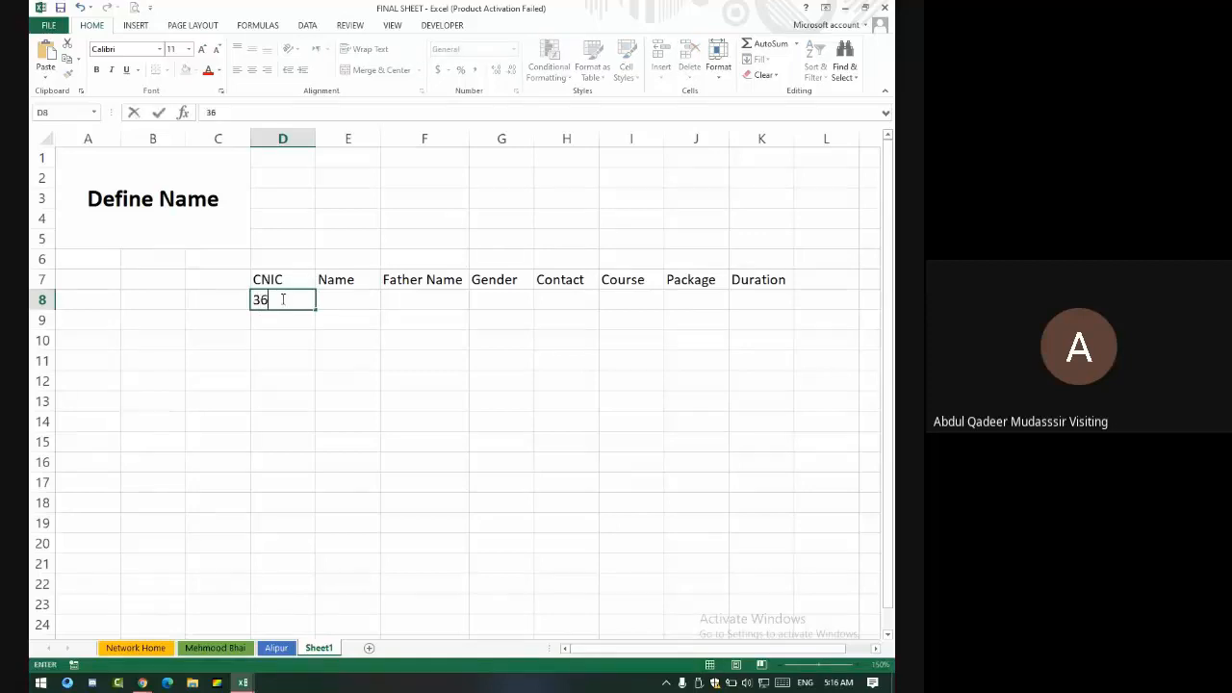
{"action": "type", "text": "302-1234567"}
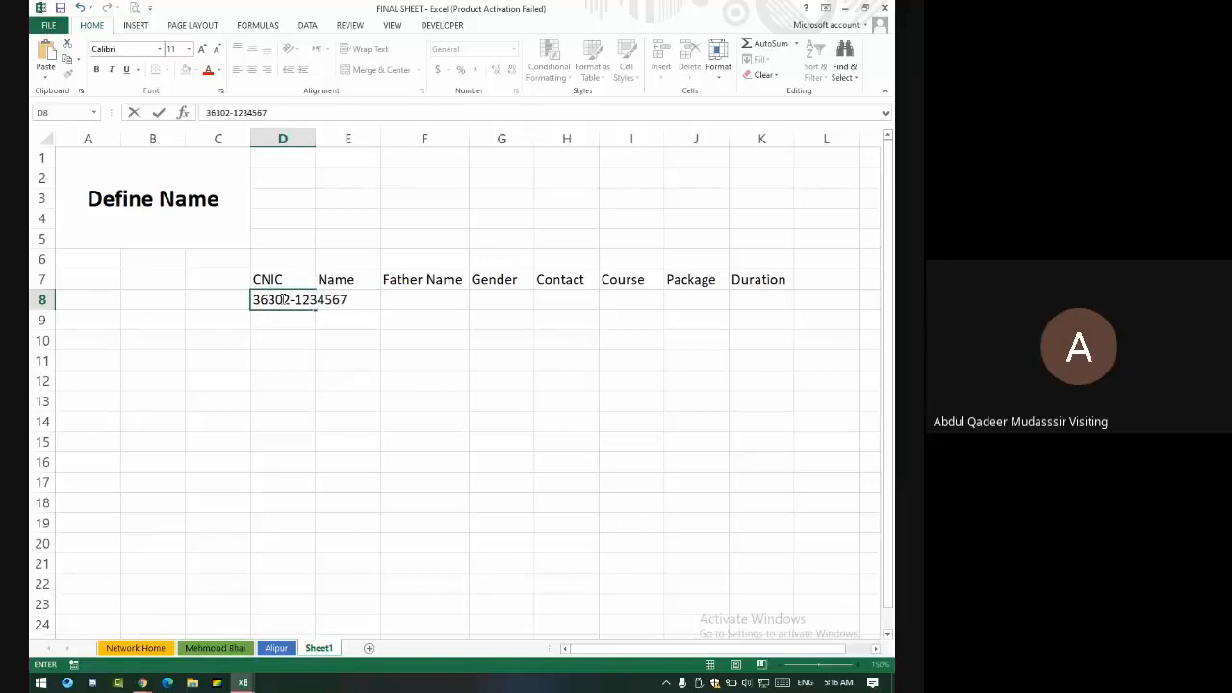
{"action": "type", "text": "-0"}
{"action": "key", "text": "Return"}
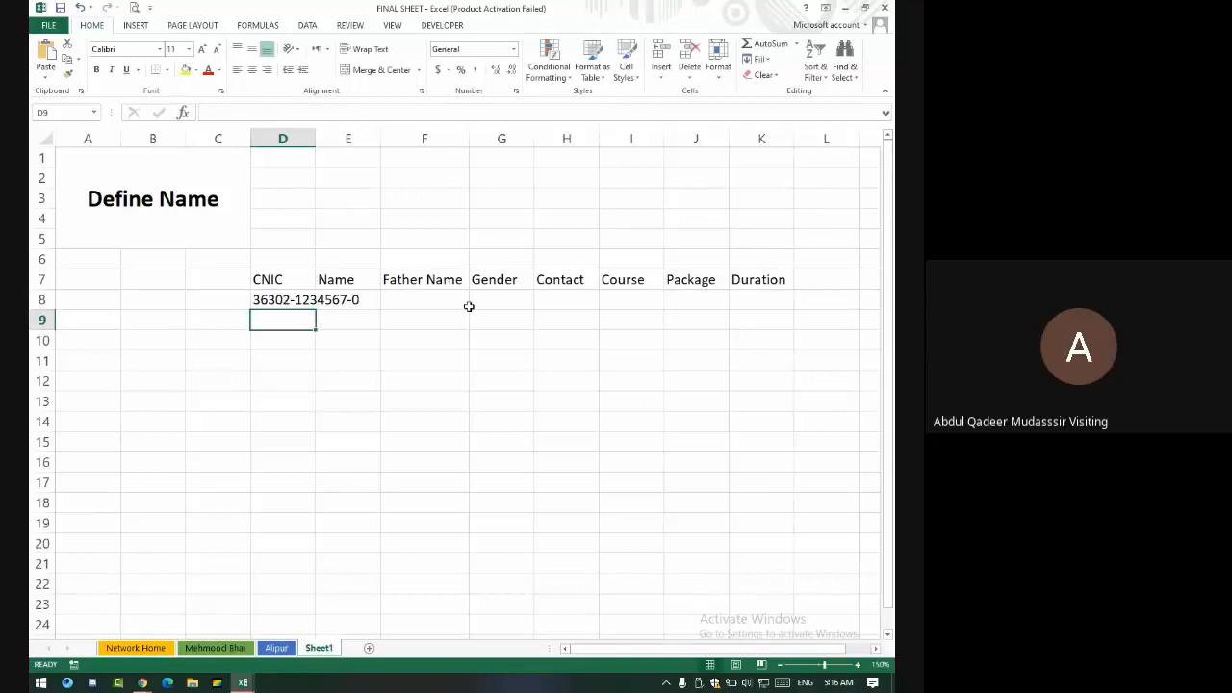
{"action": "left_click", "coordinate": [296, 306]}
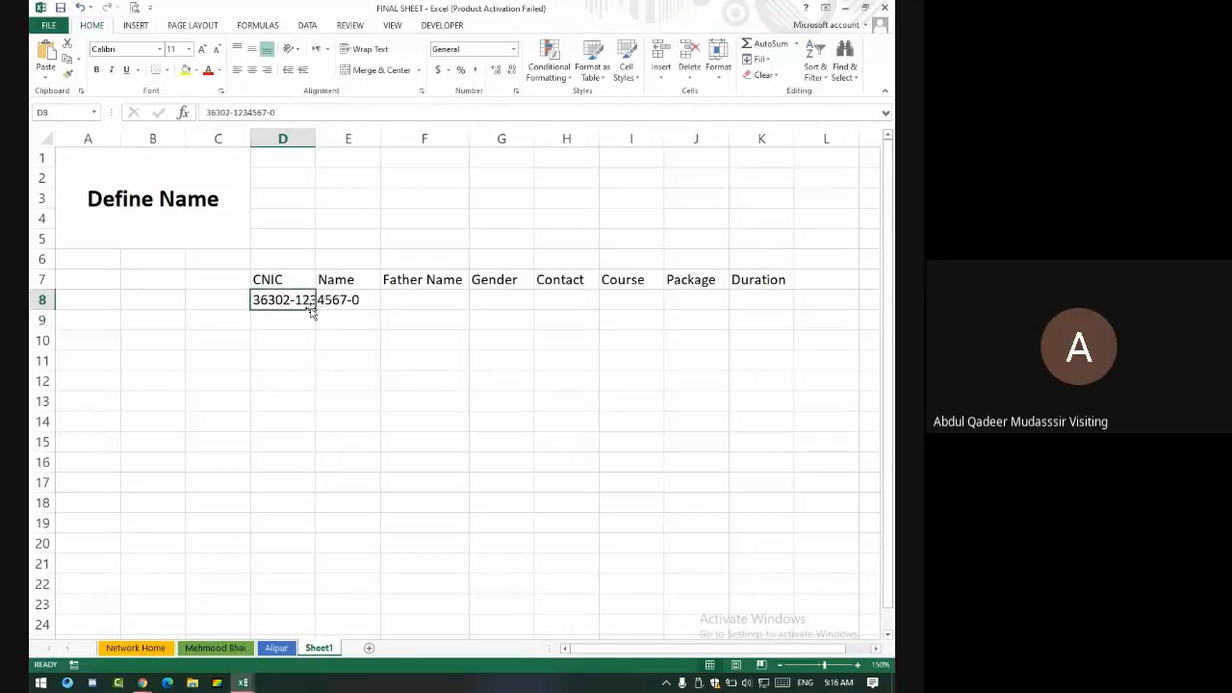
{"action": "left_click_drag", "start_coordinate": [315, 309], "coordinate": [327, 616]}
{"action": "scroll", "coordinate": [335, 376], "scroll_direction": "up", "scroll_amount": 20}
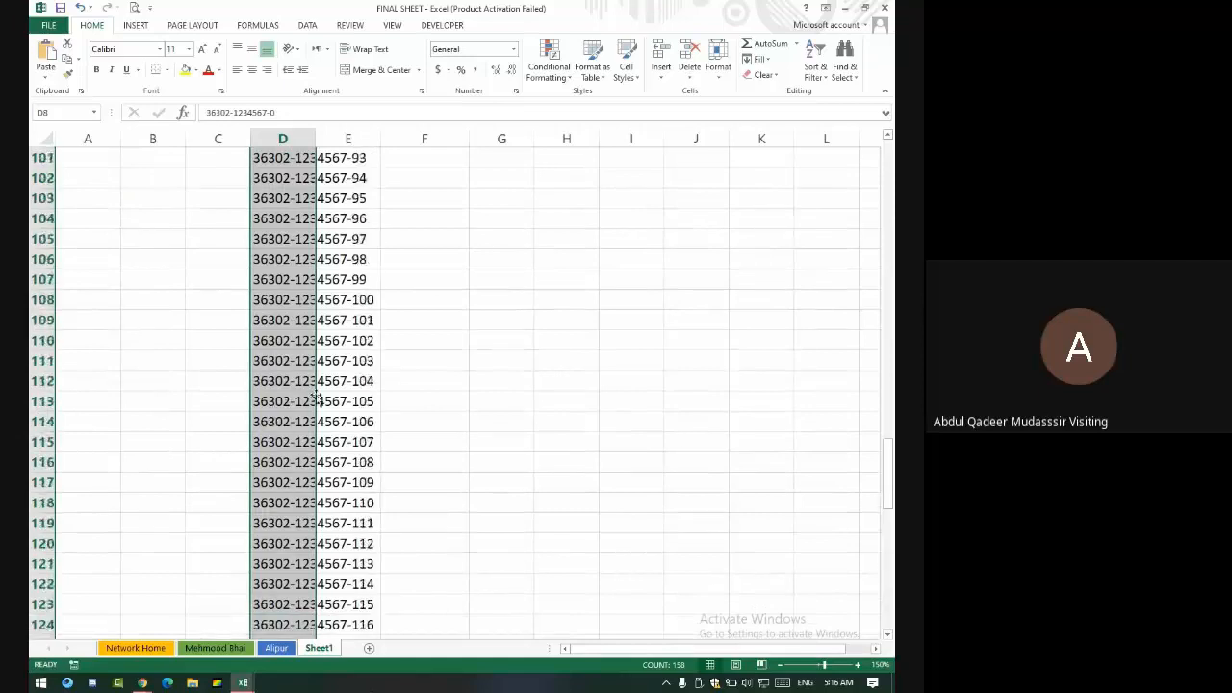
{"action": "scroll", "coordinate": [335, 376], "scroll_direction": "up", "scroll_amount": 6}
{"action": "scroll", "coordinate": [327, 365], "scroll_direction": "down", "scroll_amount": 20}
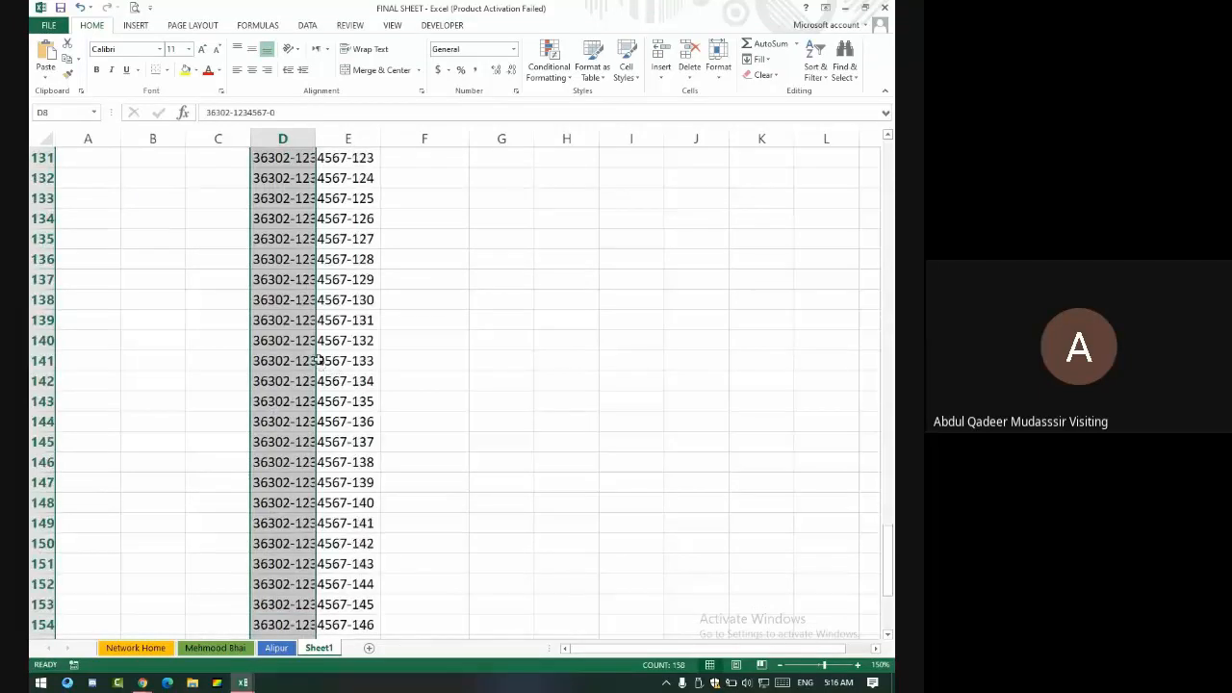
{"action": "scroll", "coordinate": [325, 356], "scroll_direction": "up", "scroll_amount": 20}
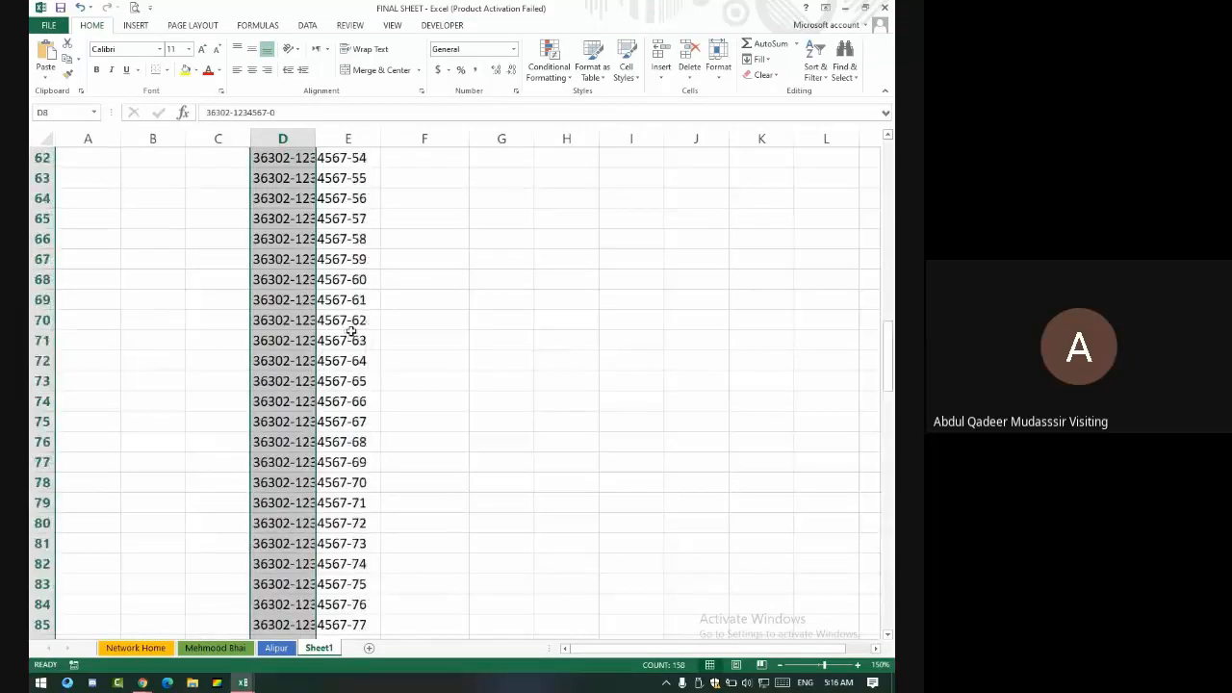
{"action": "scroll", "coordinate": [338, 328], "scroll_direction": "up", "scroll_amount": 6}
{"action": "left_click", "coordinate": [366, 301]}
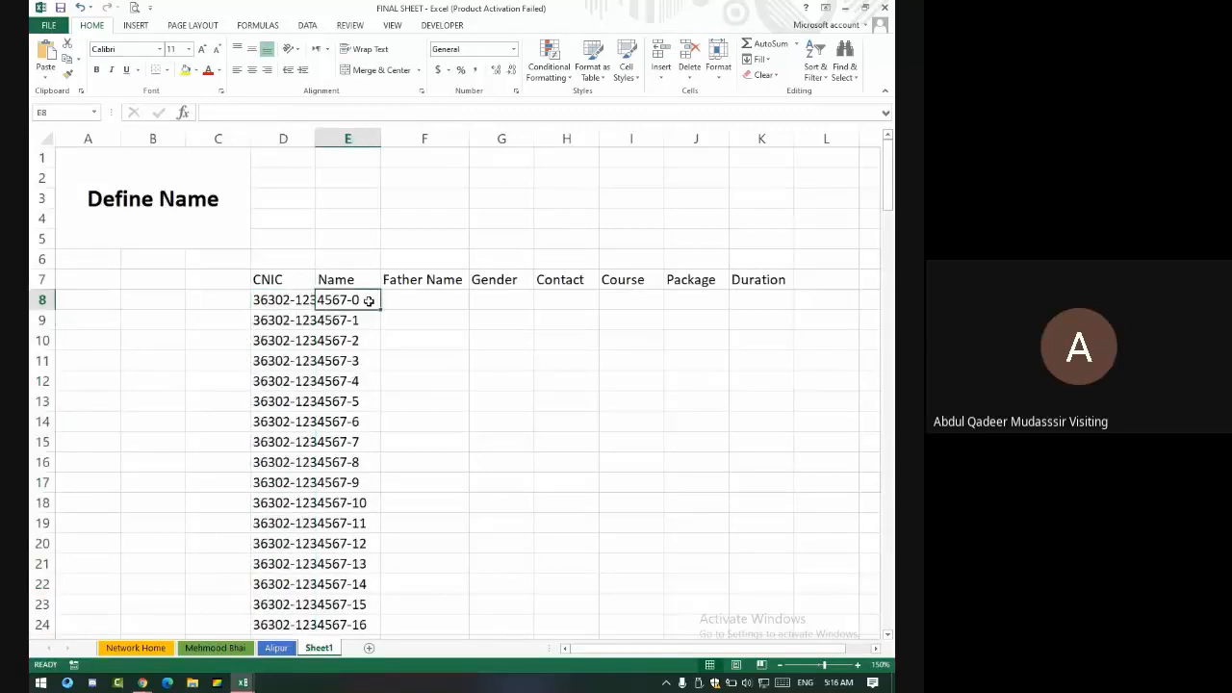
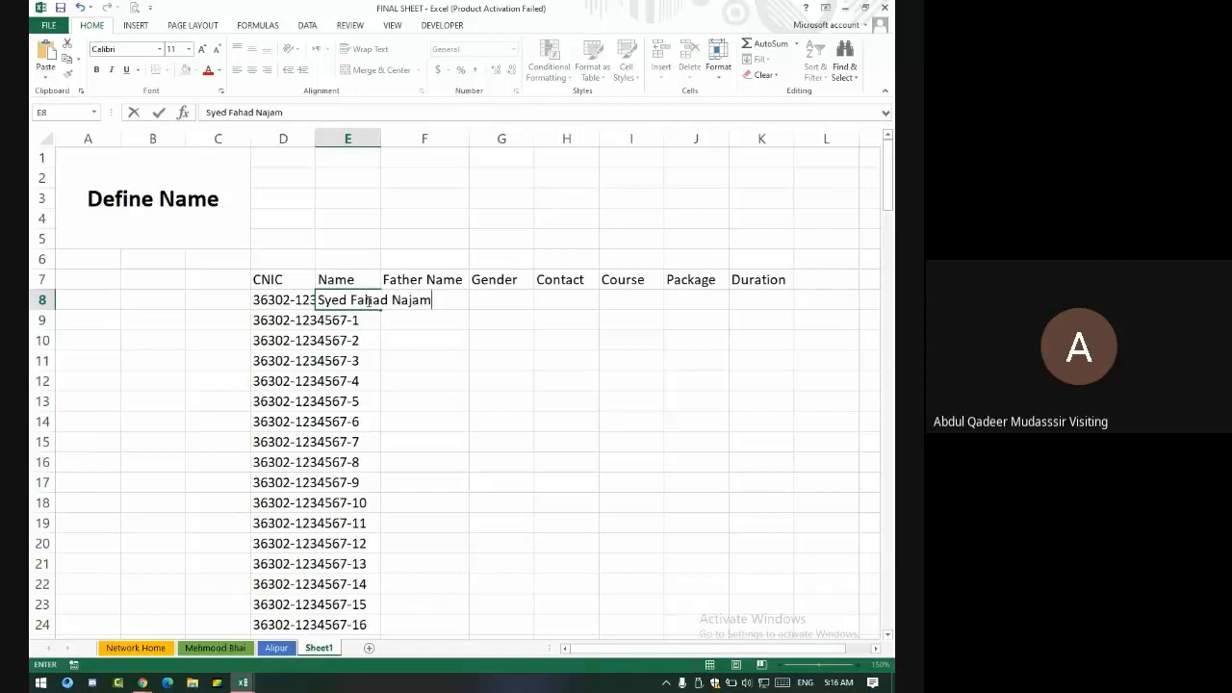
- Enter four sample student names in E8:E11 and repeat them down the Name column
{"action": "key", "text": "Return"}
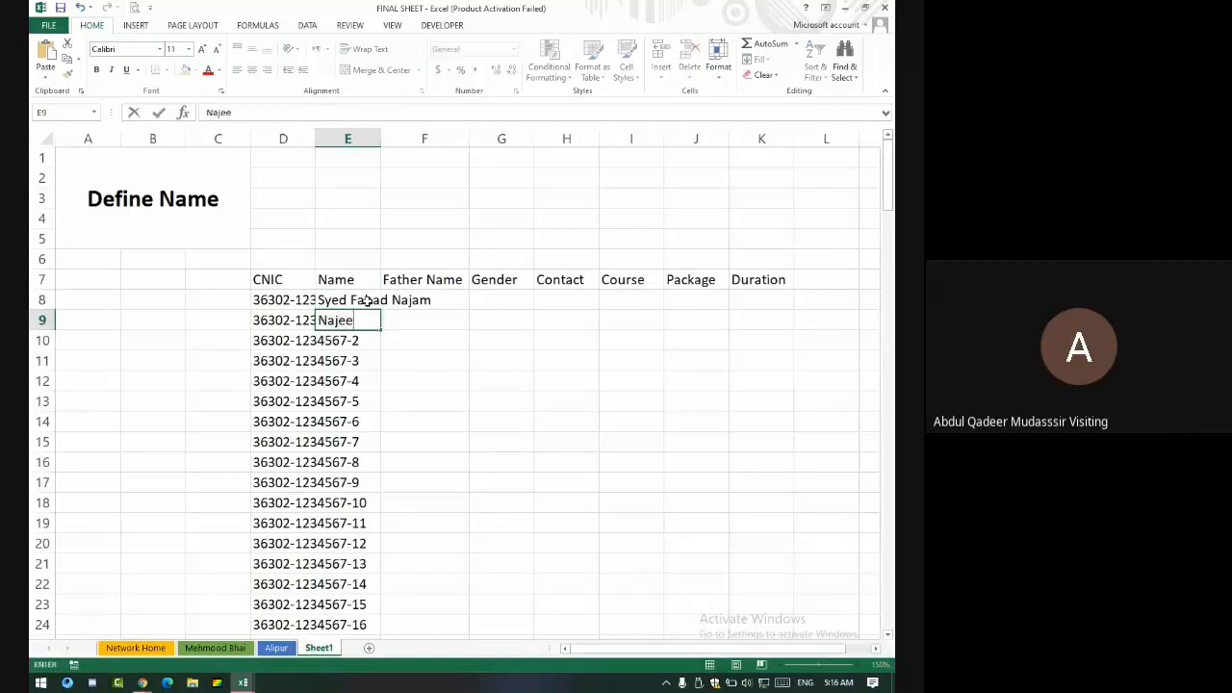
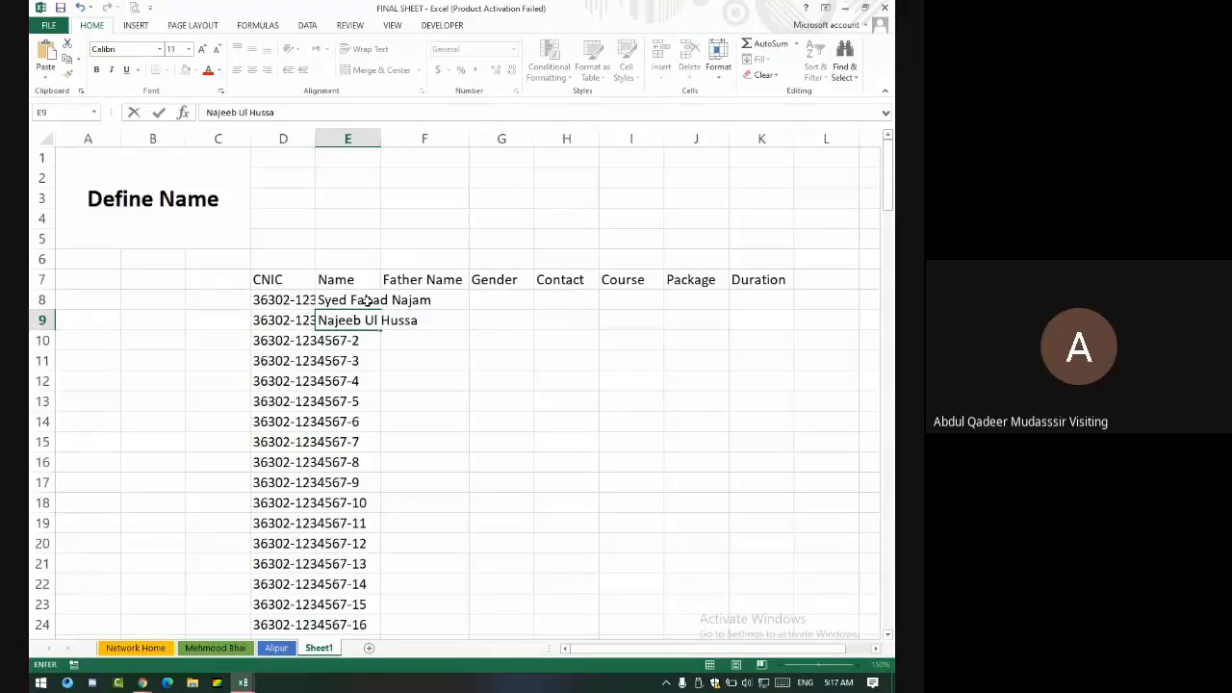
{"action": "key", "text": "Return"}
{"action": "key", "text": "Tab"}
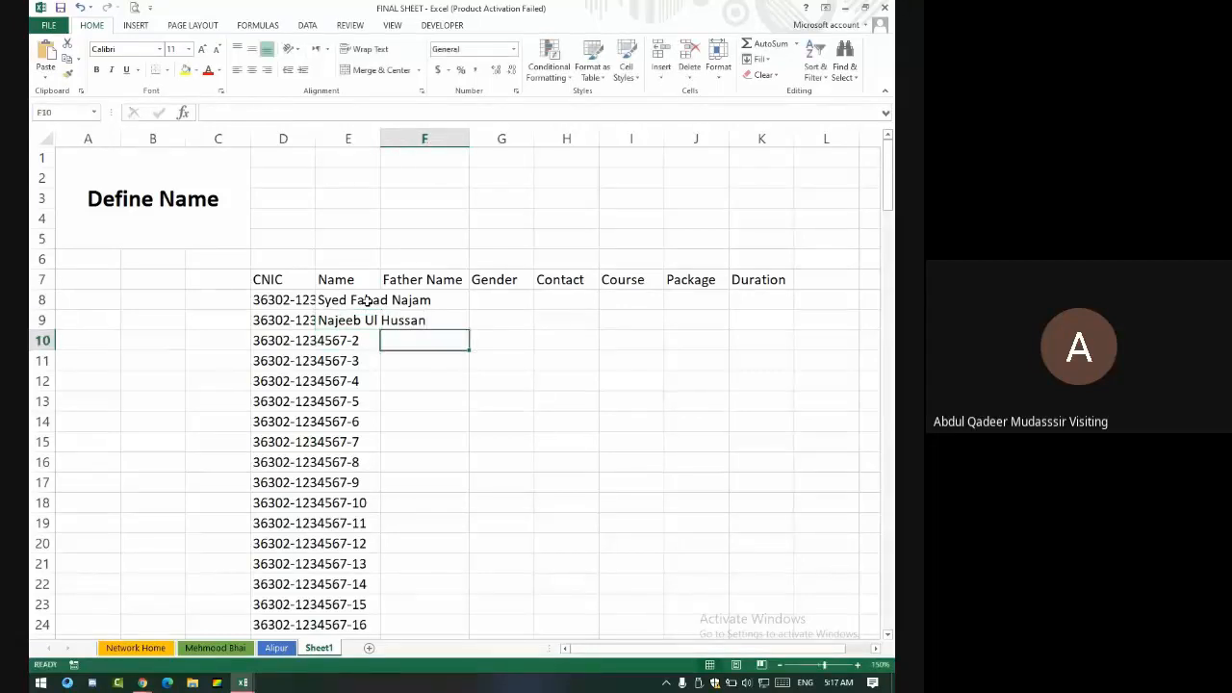
{"action": "key", "text": "Left"}
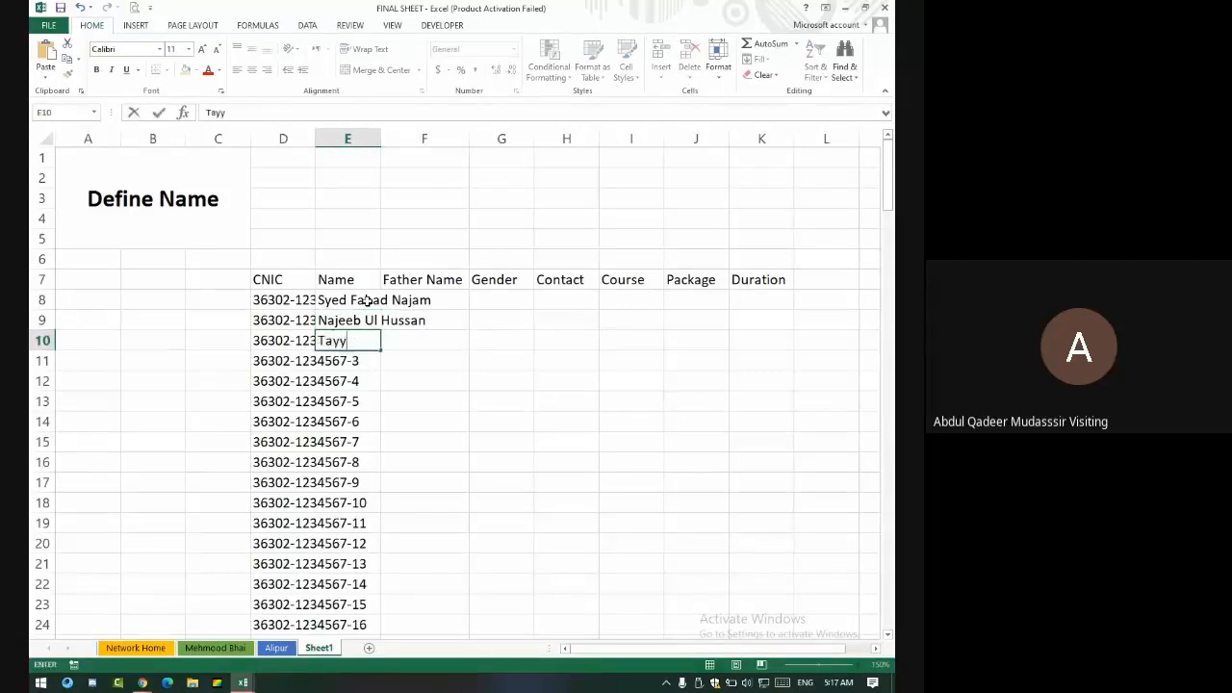
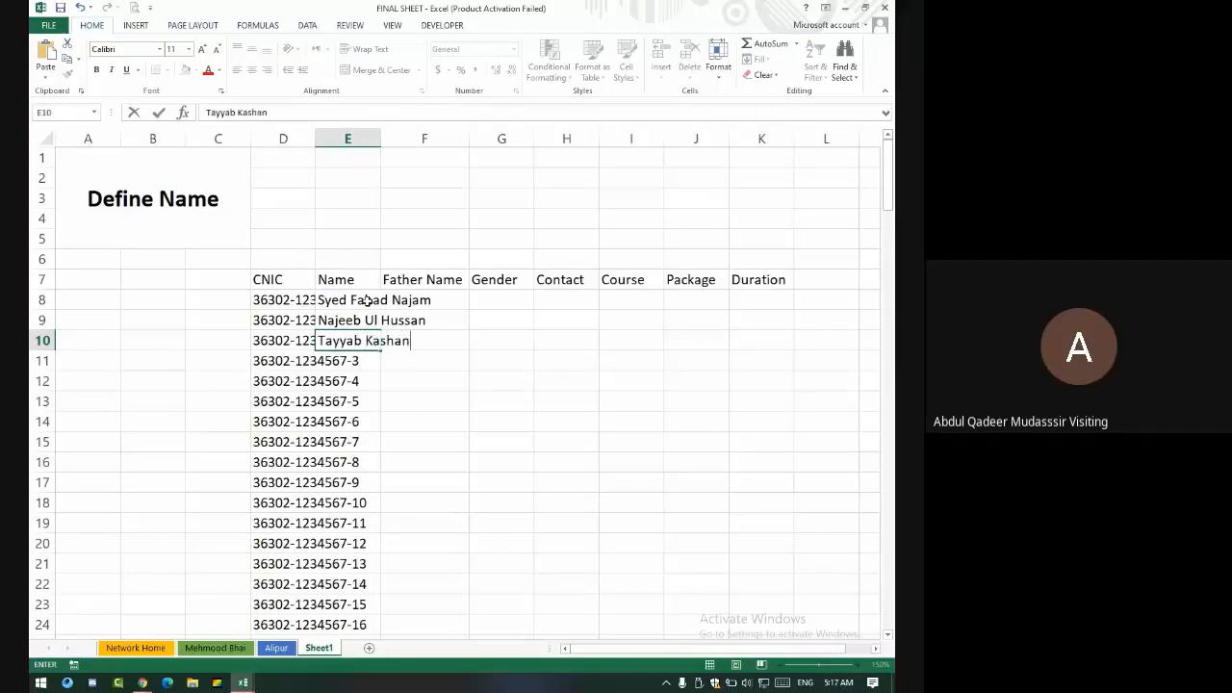
{"action": "key", "text": "Return"}
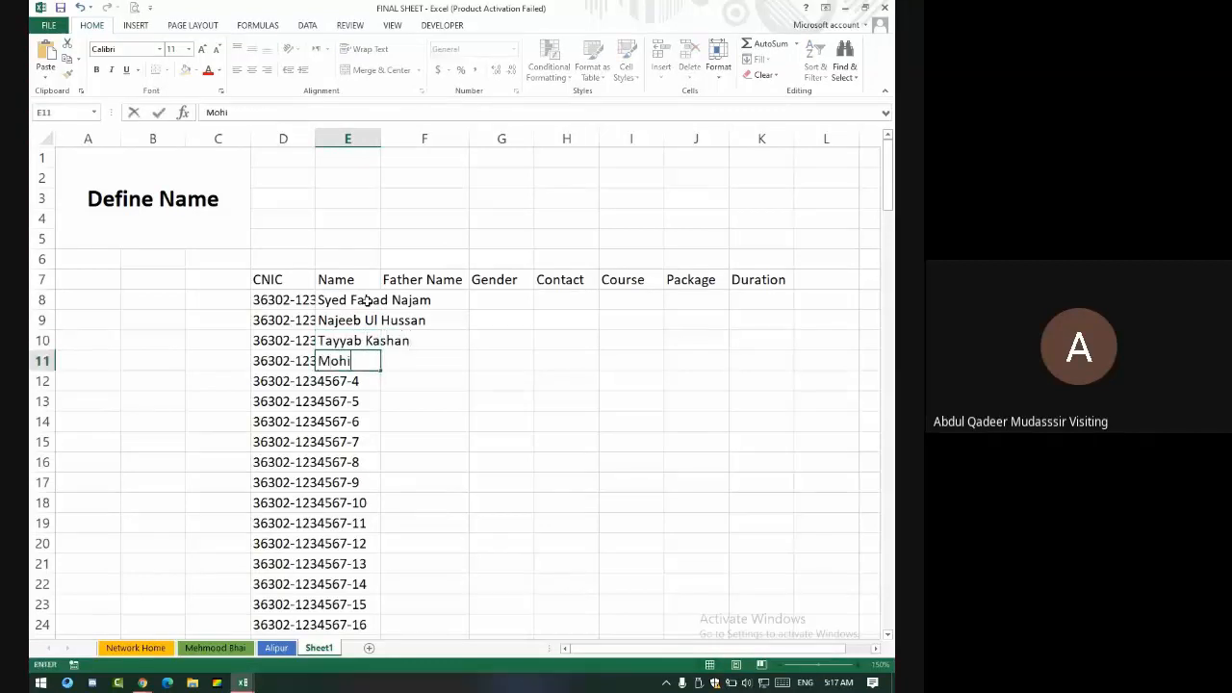
{"action": "key", "text": "Return"}
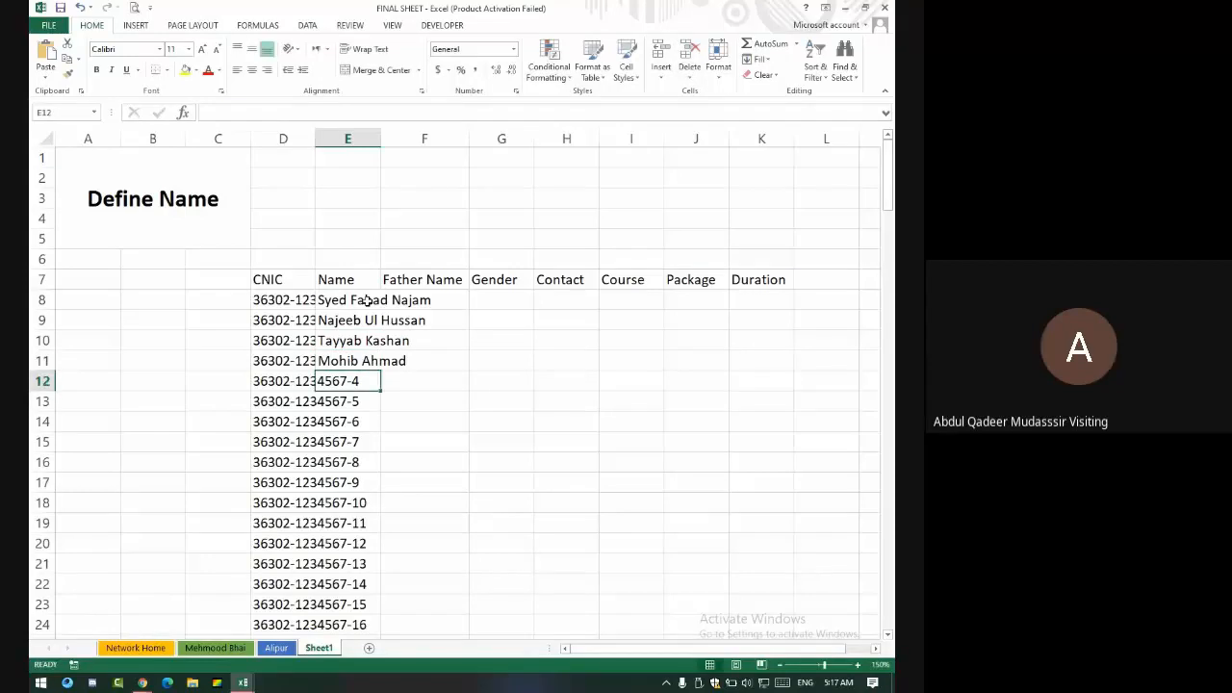
{"action": "left_click_drag", "start_coordinate": [346, 300], "coordinate": [383, 370]}
{"action": "double_click", "coordinate": [383, 369]}
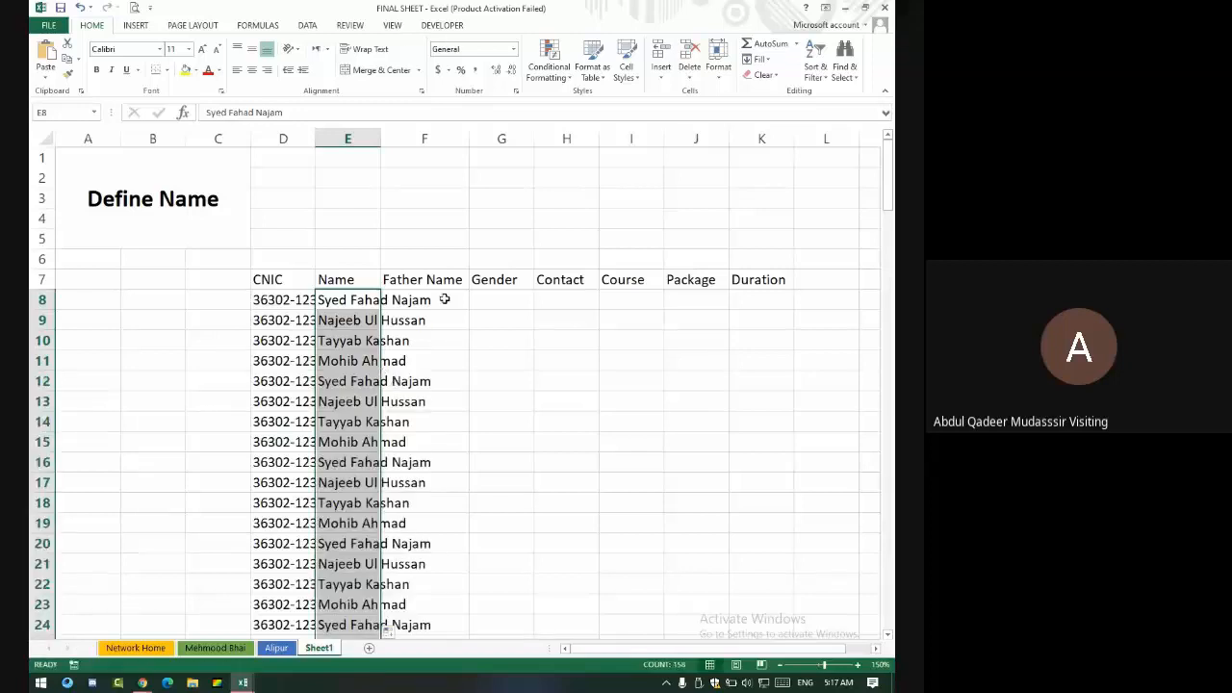
- Enter a sample father's name in F8 and copy it down the Father Name column
{"action": "left_click", "coordinate": [445, 296]}
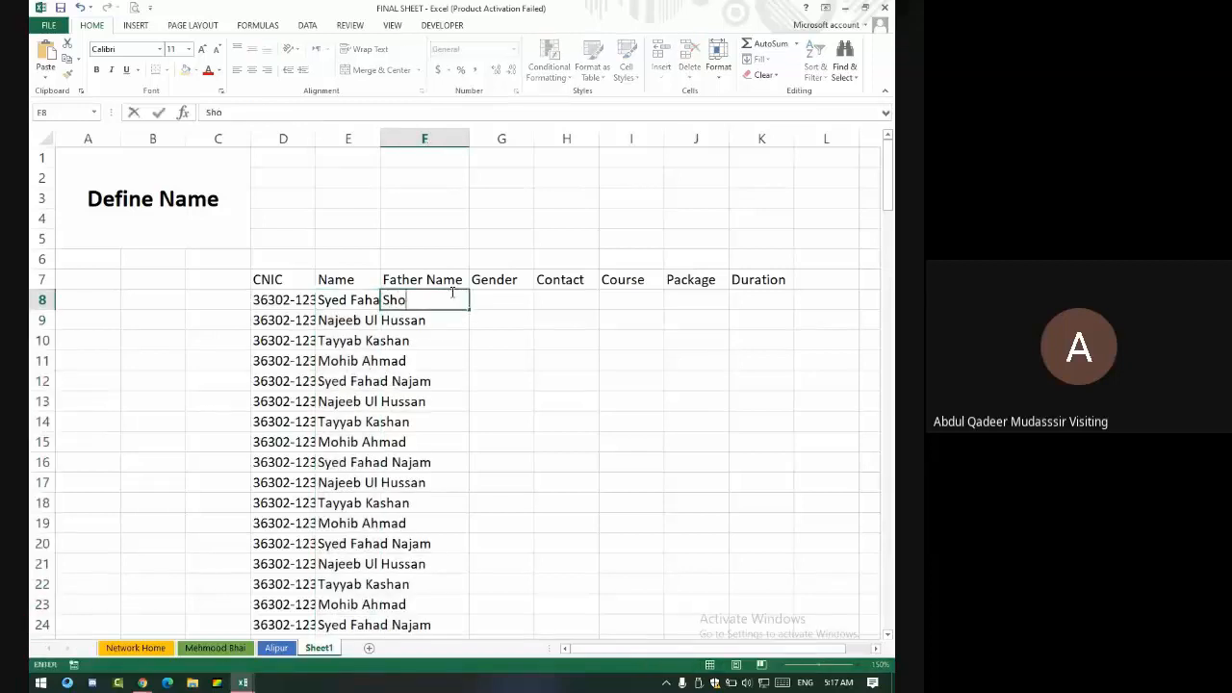
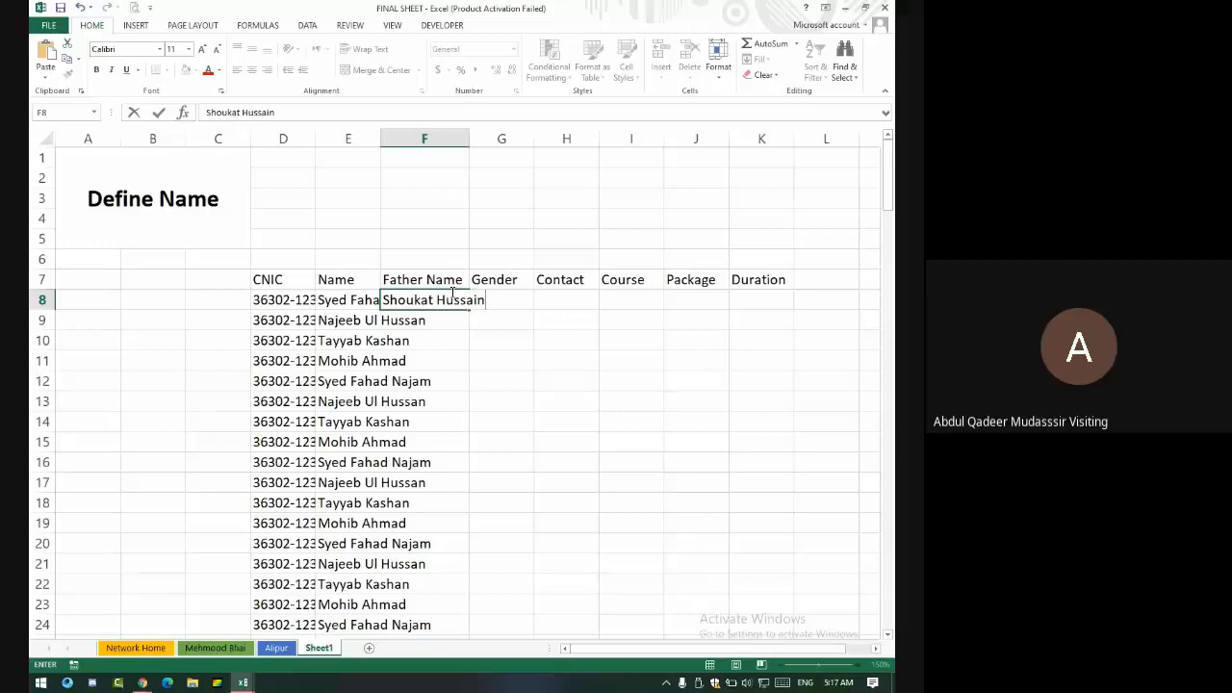
{"action": "key", "text": "Return"}
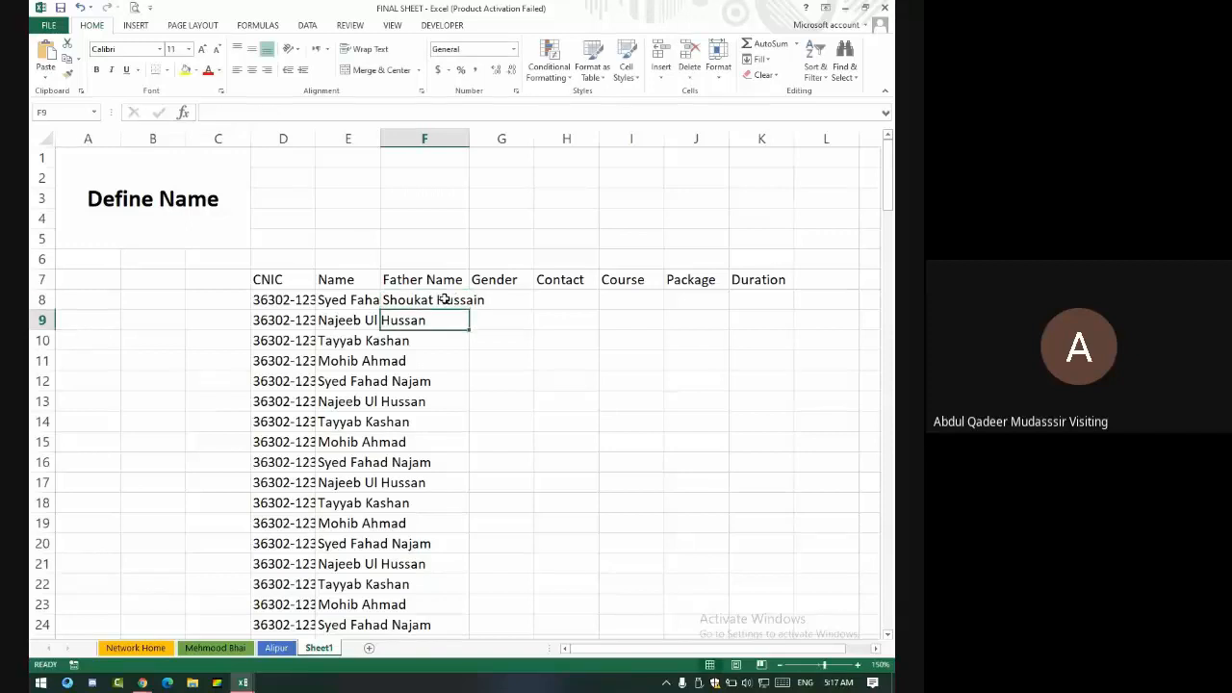
{"action": "left_click", "coordinate": [446, 299]}
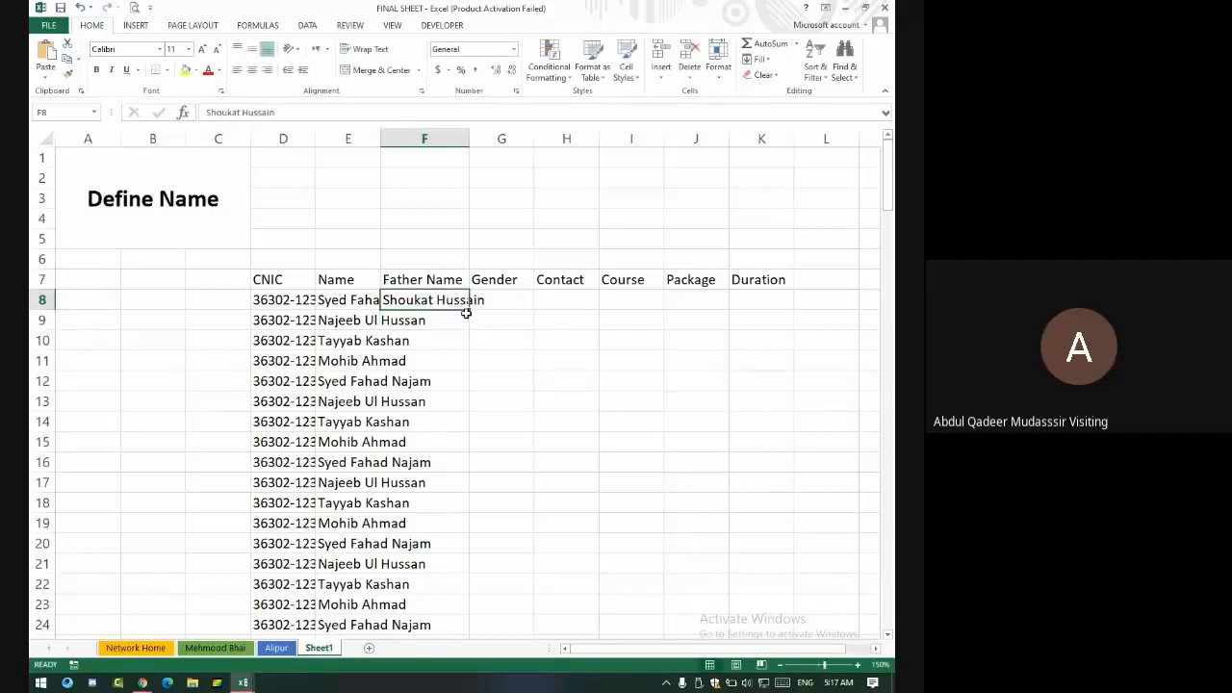
{"action": "double_click", "coordinate": [467, 312]}
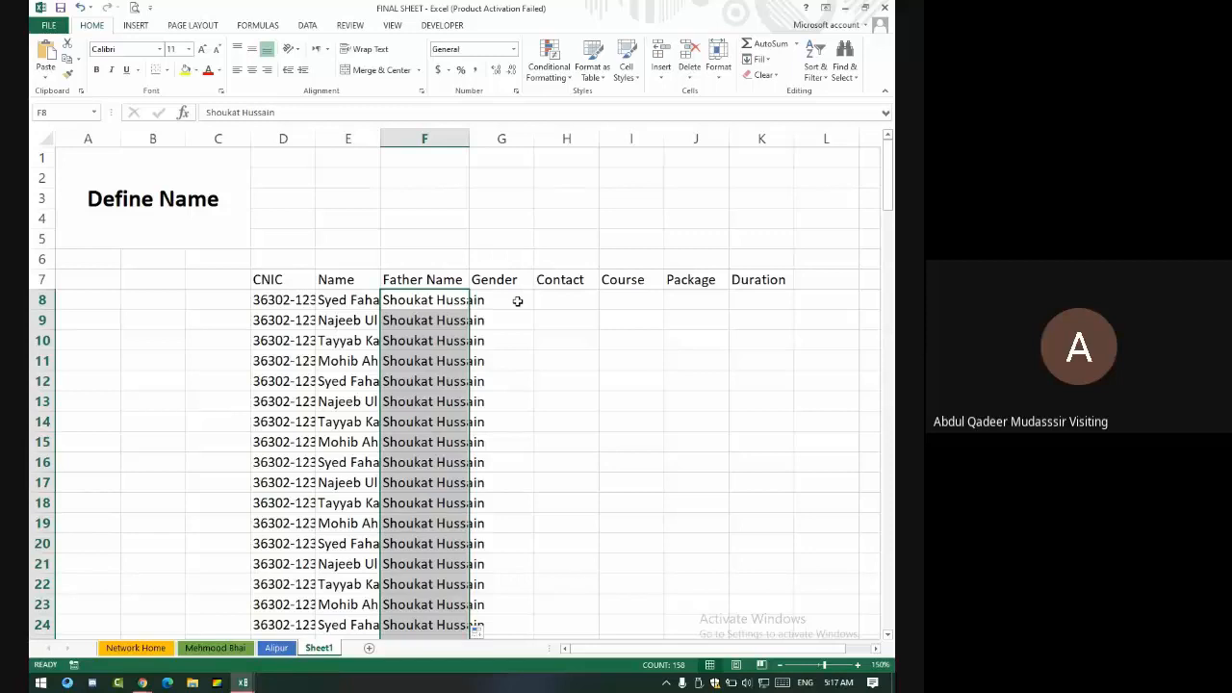
- Enter Male in G8:G10 and fill it down the Gender column
{"action": "left_click", "coordinate": [517, 301]}
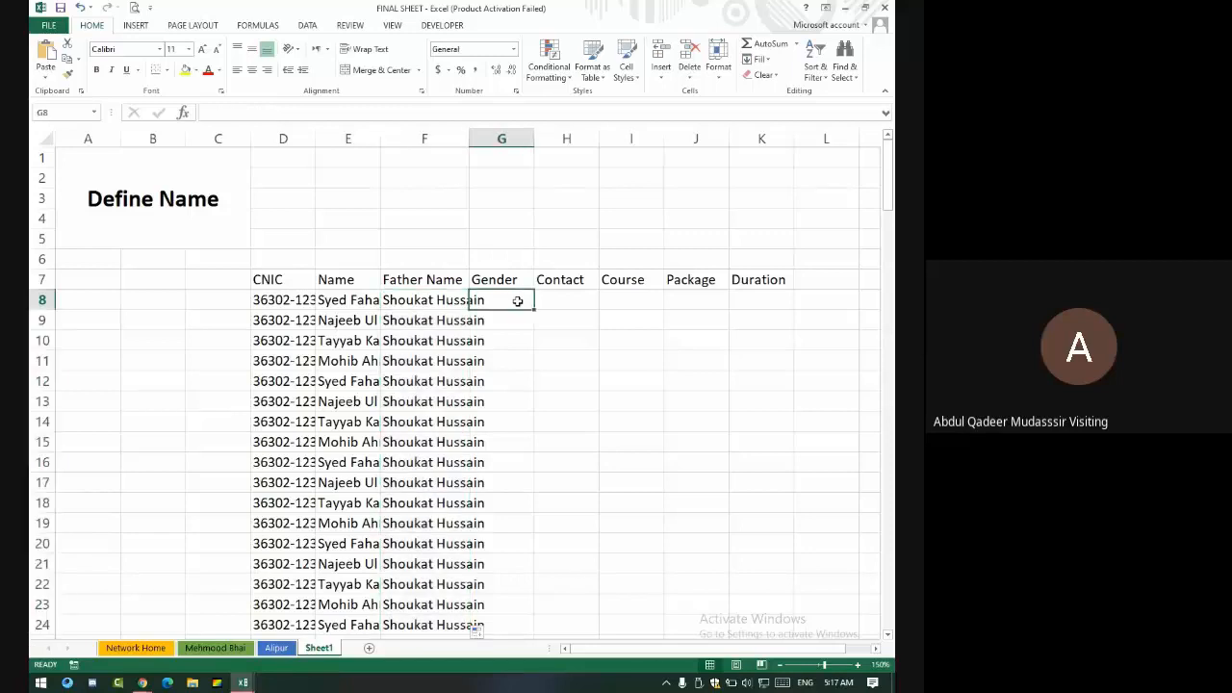
{"action": "type", "text": "MAle"}
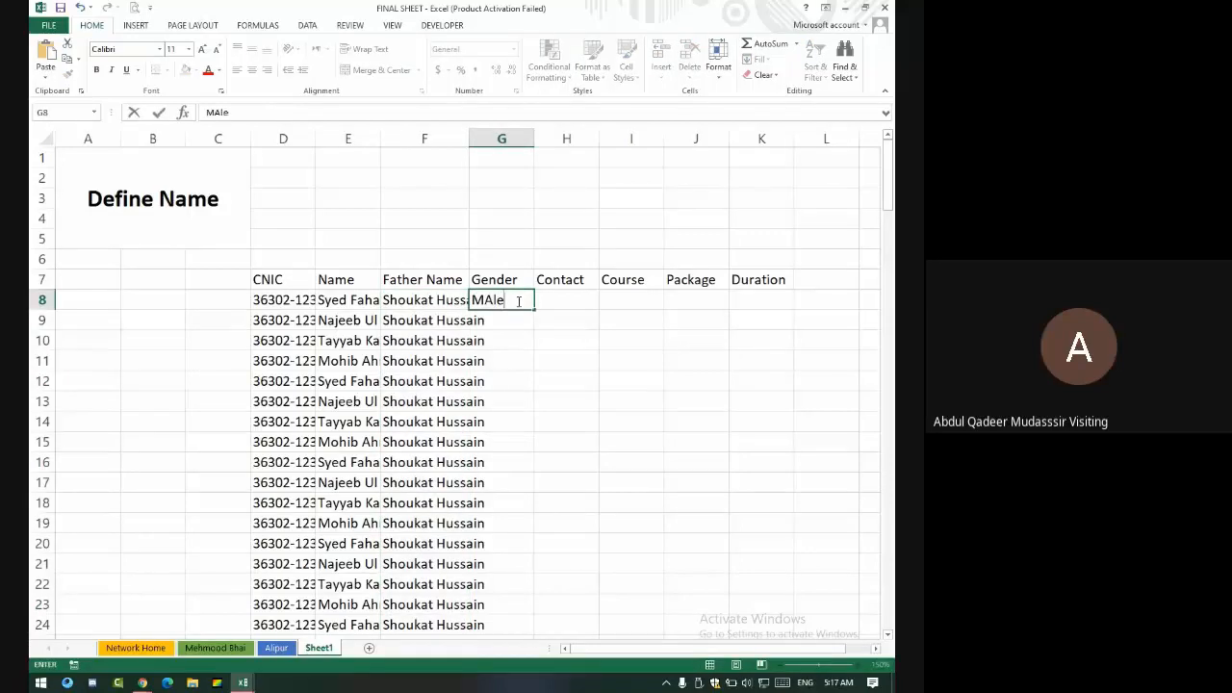
{"action": "key", "text": "Return"}
{"action": "type", "text": "Male"}
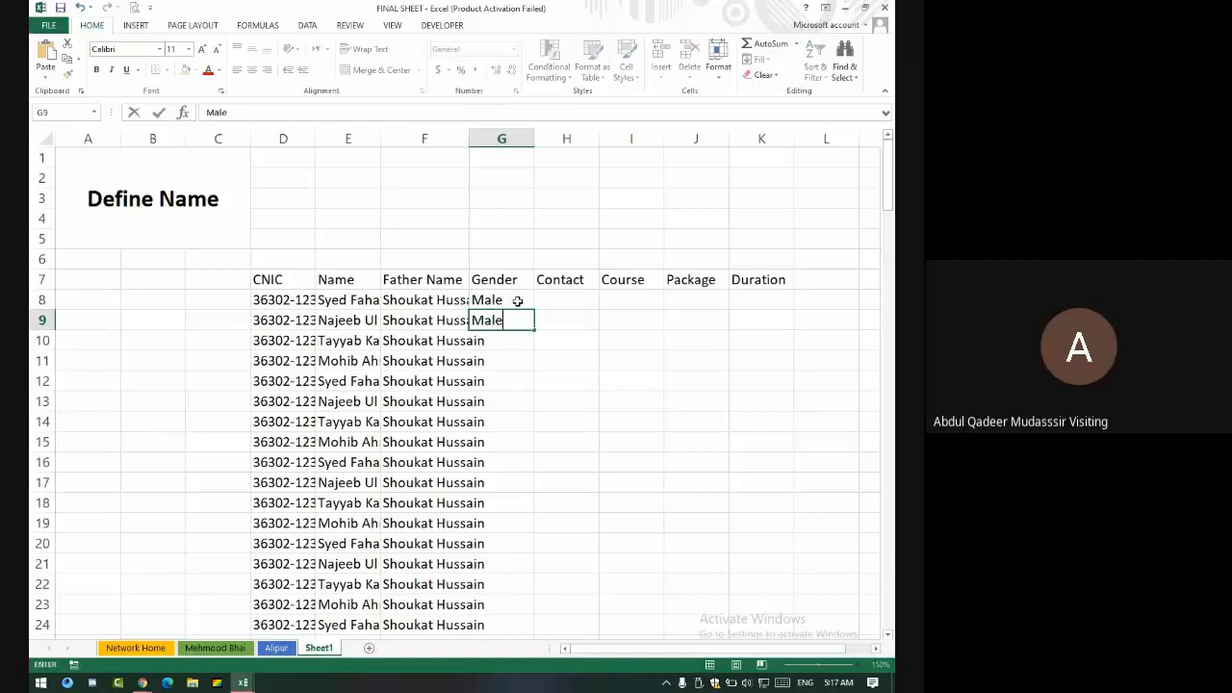
{"action": "key", "text": "Return"}
{"action": "type", "text": "Male"}
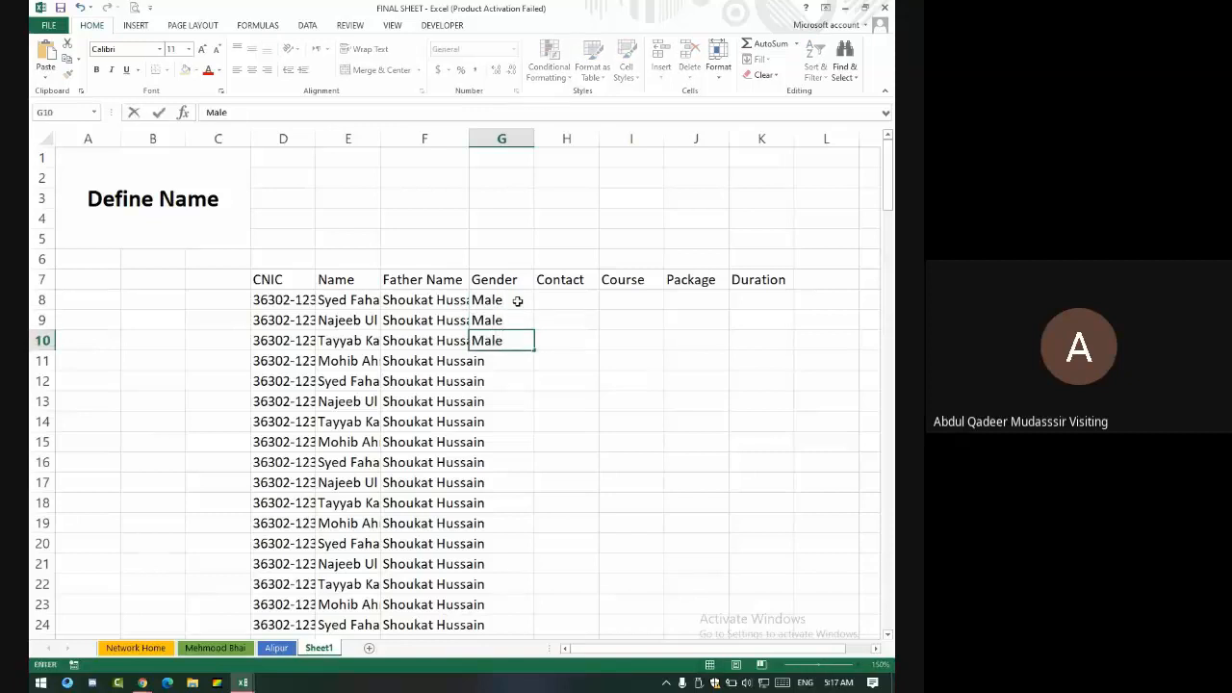
{"action": "double_click", "coordinate": [534, 354]}
{"action": "left_click", "coordinate": [589, 304]}
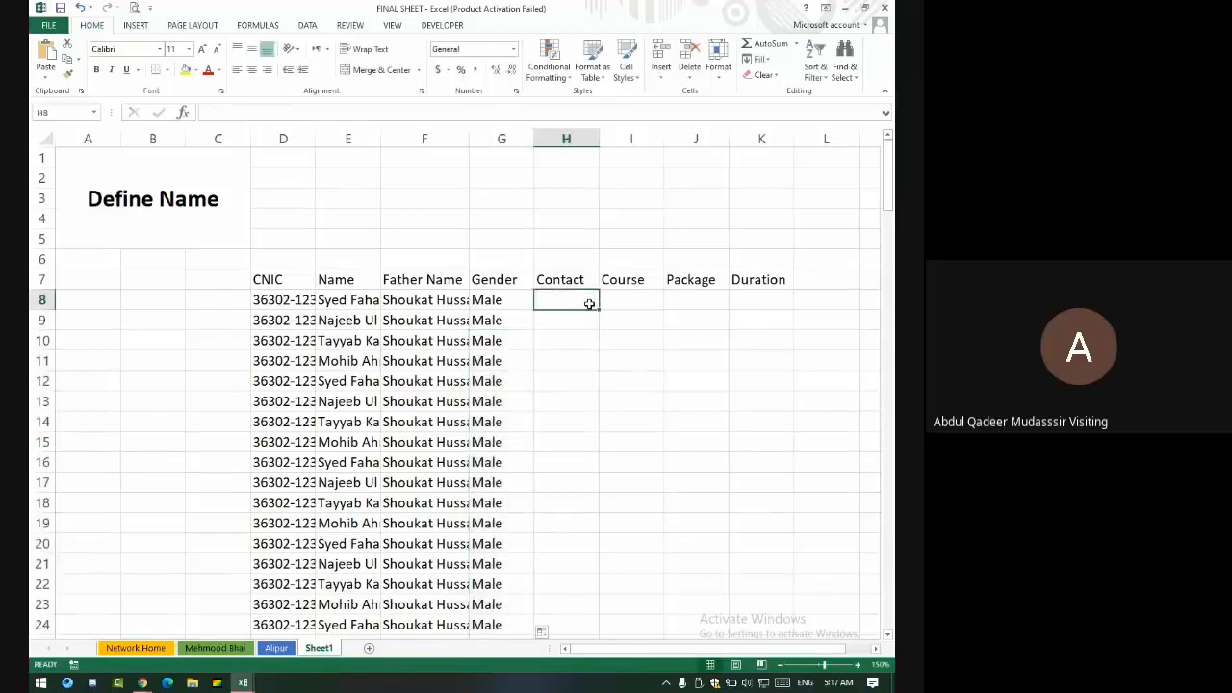
- Format the whole Contact column H as Text
{"action": "left_click", "coordinate": [593, 138]}
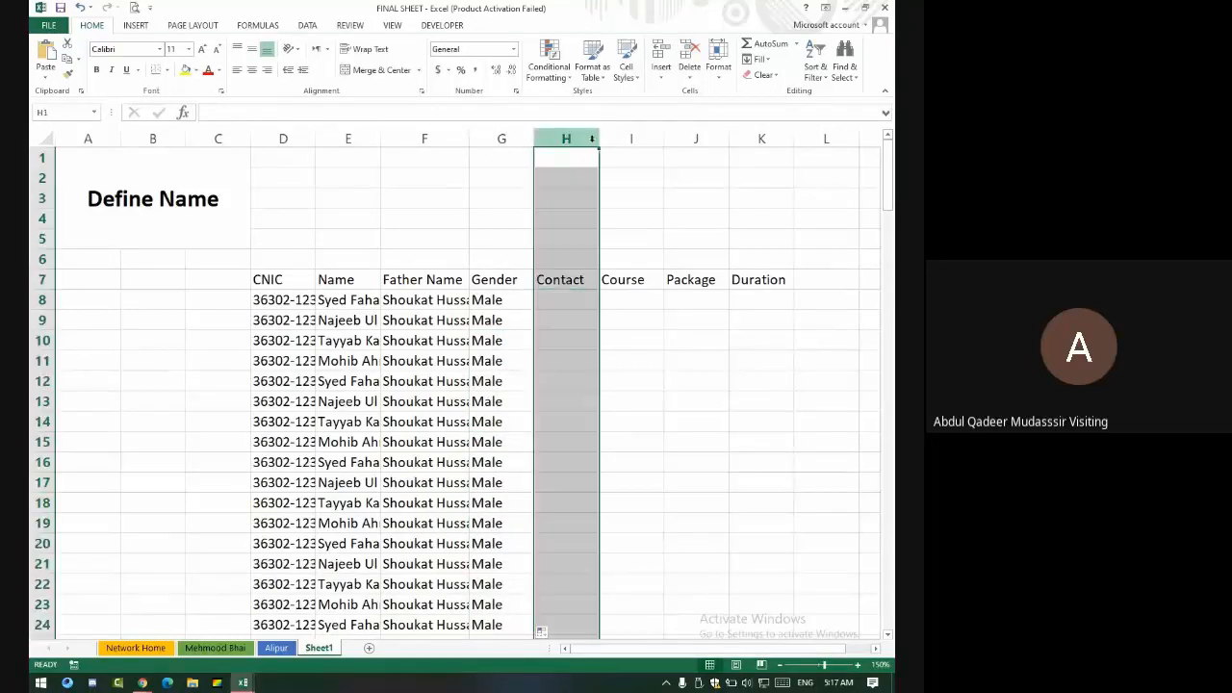
{"action": "left_click", "coordinate": [514, 48]}
{"action": "left_click", "coordinate": [505, 368]}
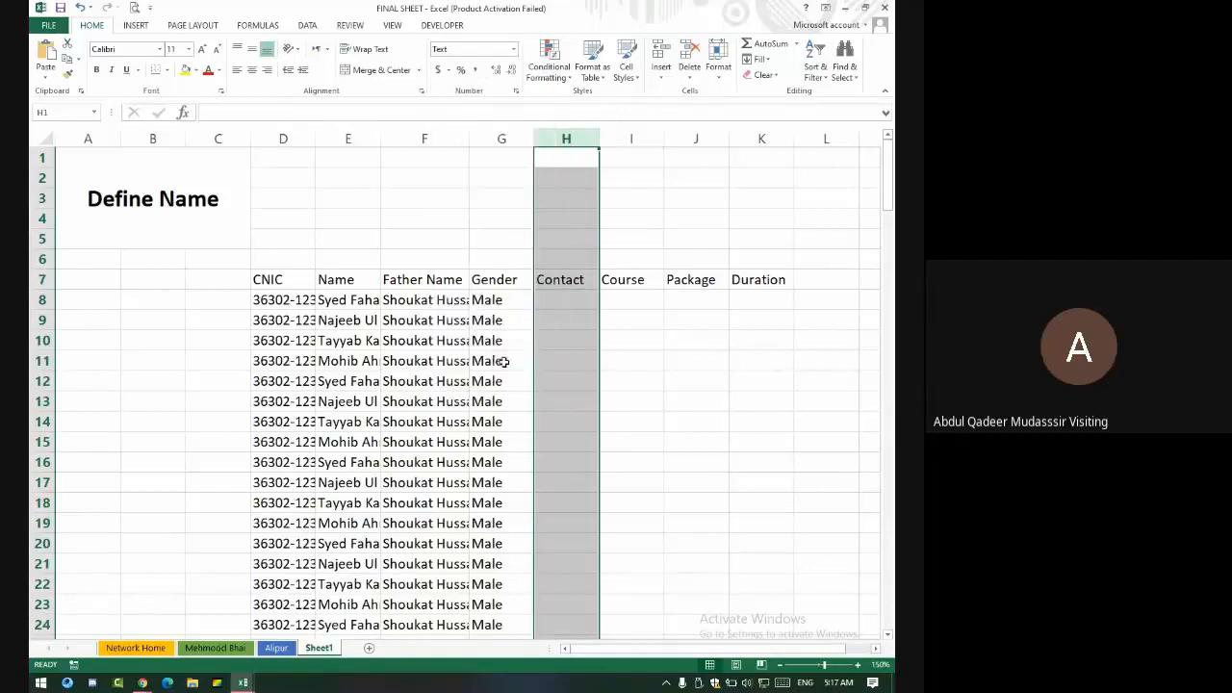
- Enter a sample phone number in H8 and extend it as a series down to row 165
{"action": "left_click", "coordinate": [558, 309]}
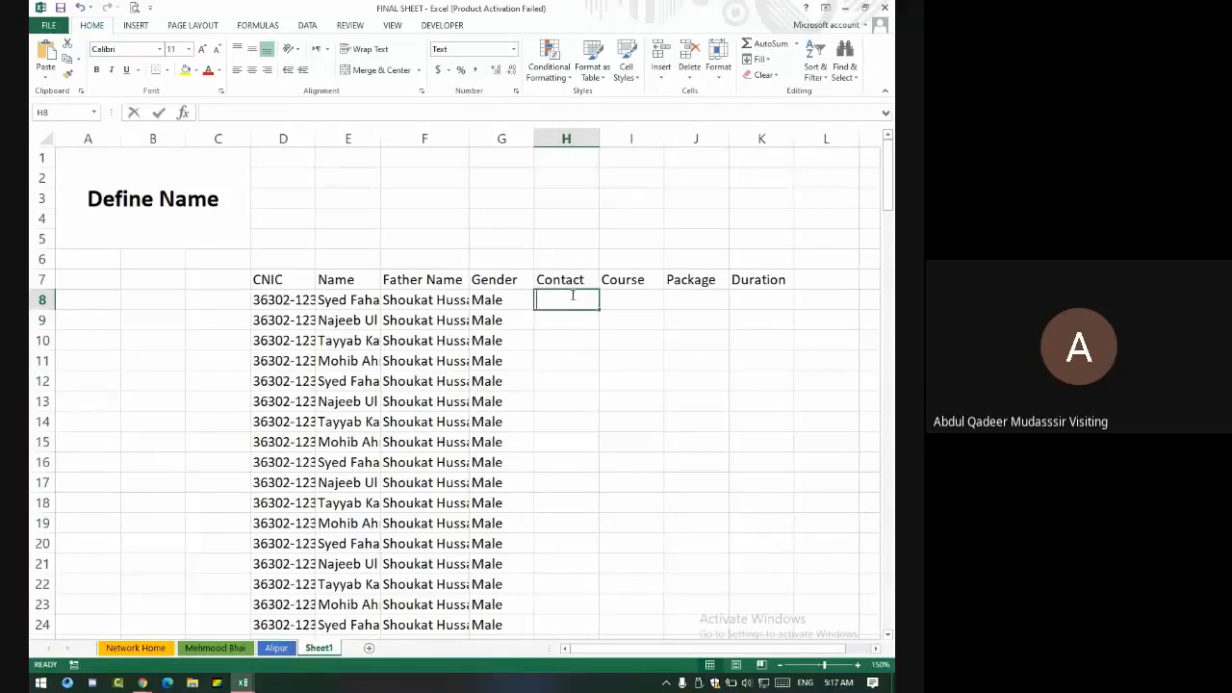
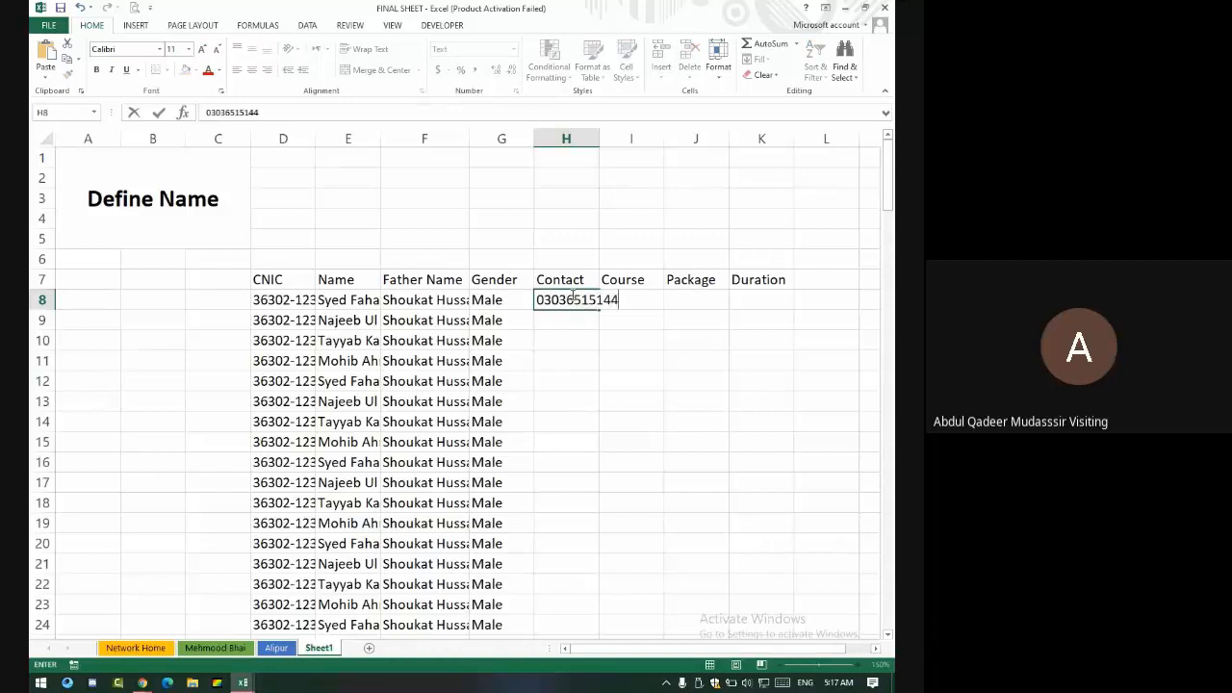
{"action": "key", "text": "Return"}
{"action": "type", "text": "."}
{"action": "left_click", "coordinate": [578, 301]}
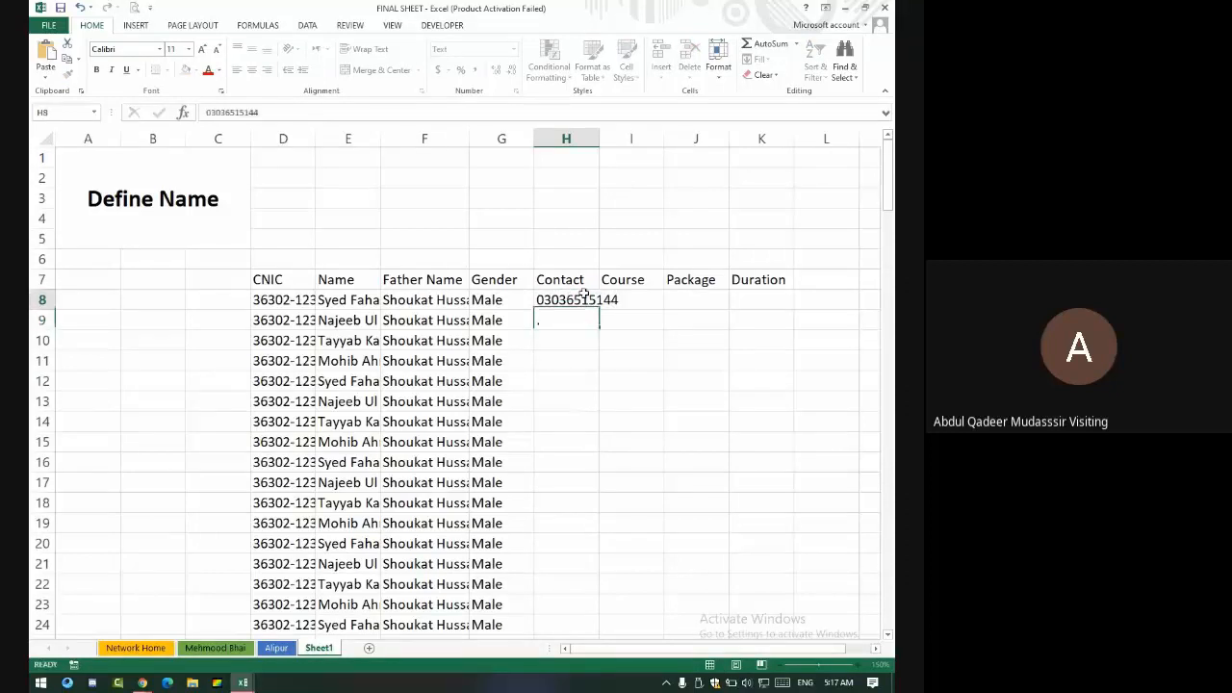
{"action": "left_click_drag", "start_coordinate": [599, 310], "coordinate": [597, 633]}
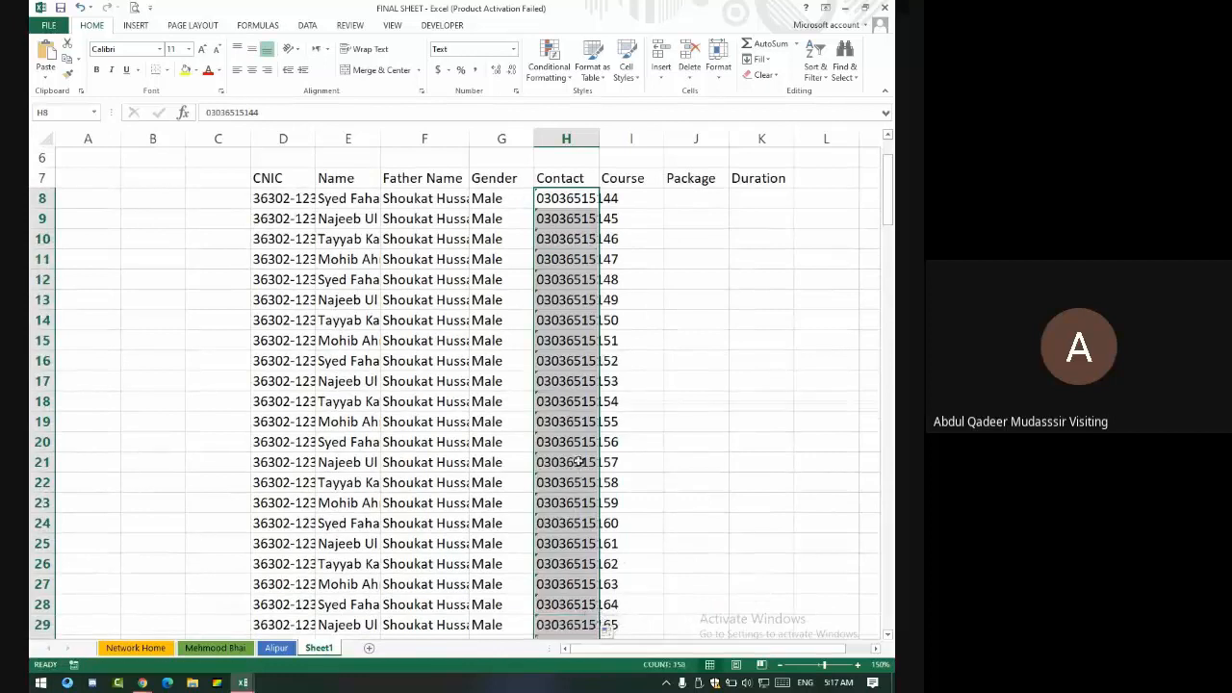
{"action": "scroll", "coordinate": [576, 476], "scroll_direction": "down", "scroll_amount": 20}
{"action": "scroll", "coordinate": [652, 446], "scroll_direction": "down", "scroll_amount": 8}
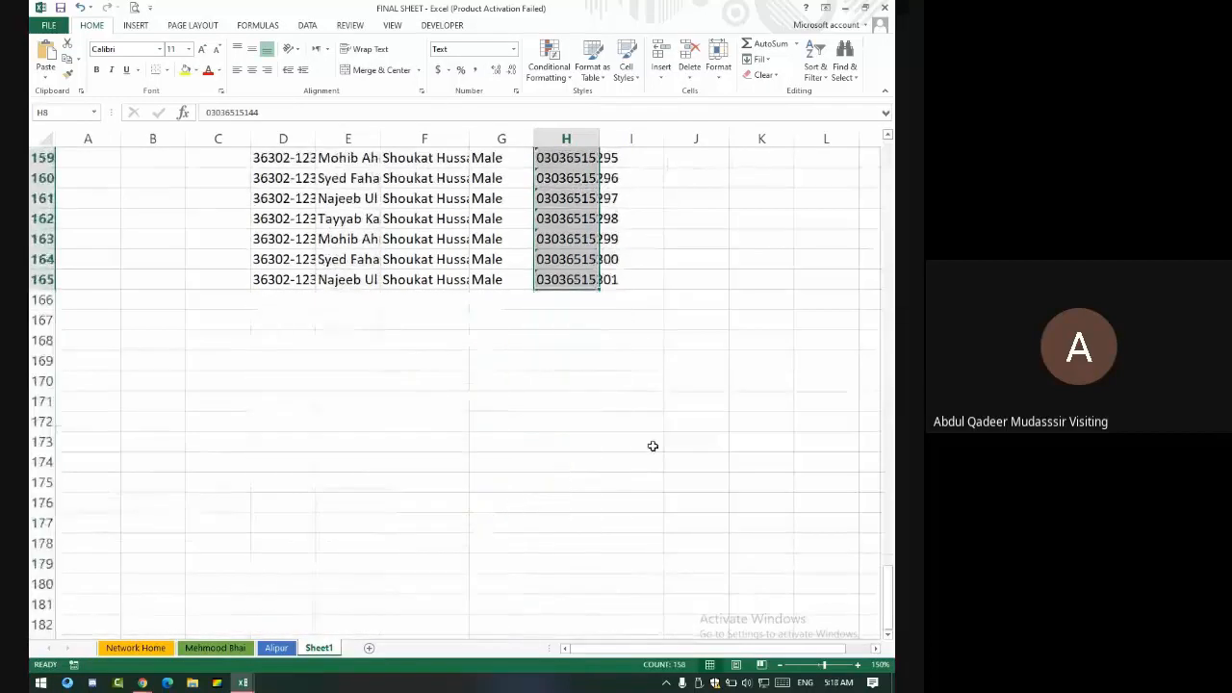
{"action": "scroll", "coordinate": [652, 445], "scroll_direction": "up", "scroll_amount": 20}
{"action": "scroll", "coordinate": [652, 446], "scroll_direction": "up", "scroll_amount": 12}
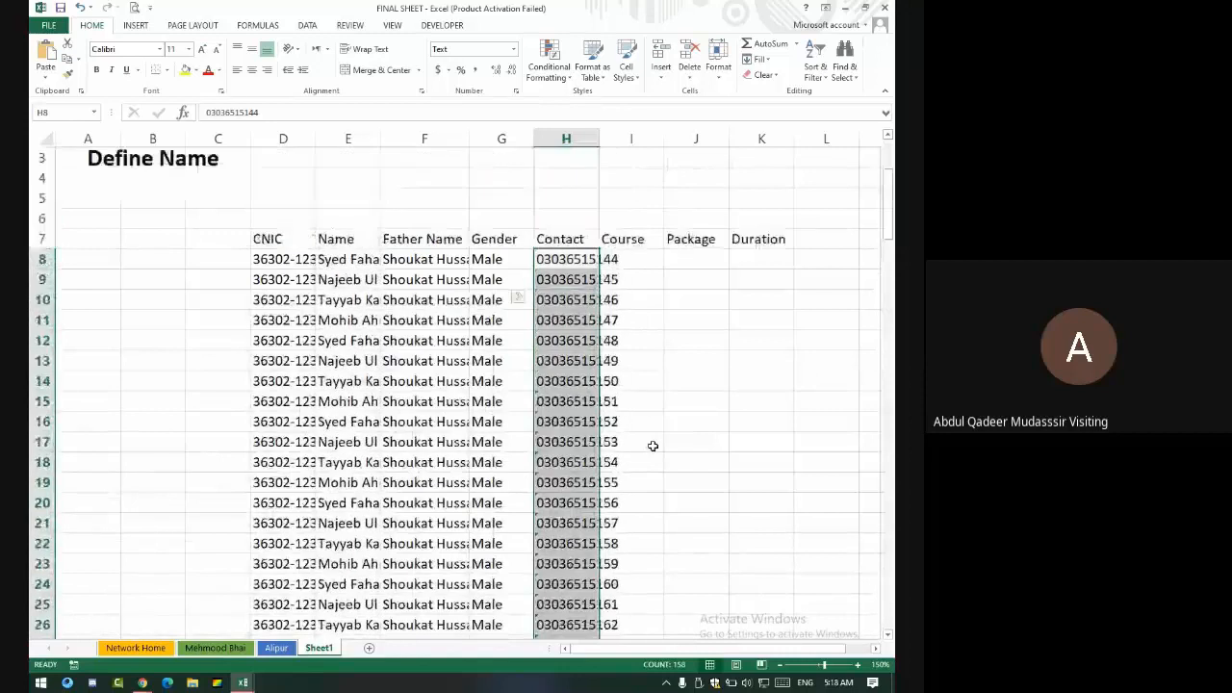
- Type MS Office, Web, CEH and Graphics into I8:I11 and fill them down column I
{"action": "left_click", "coordinate": [651, 306]}
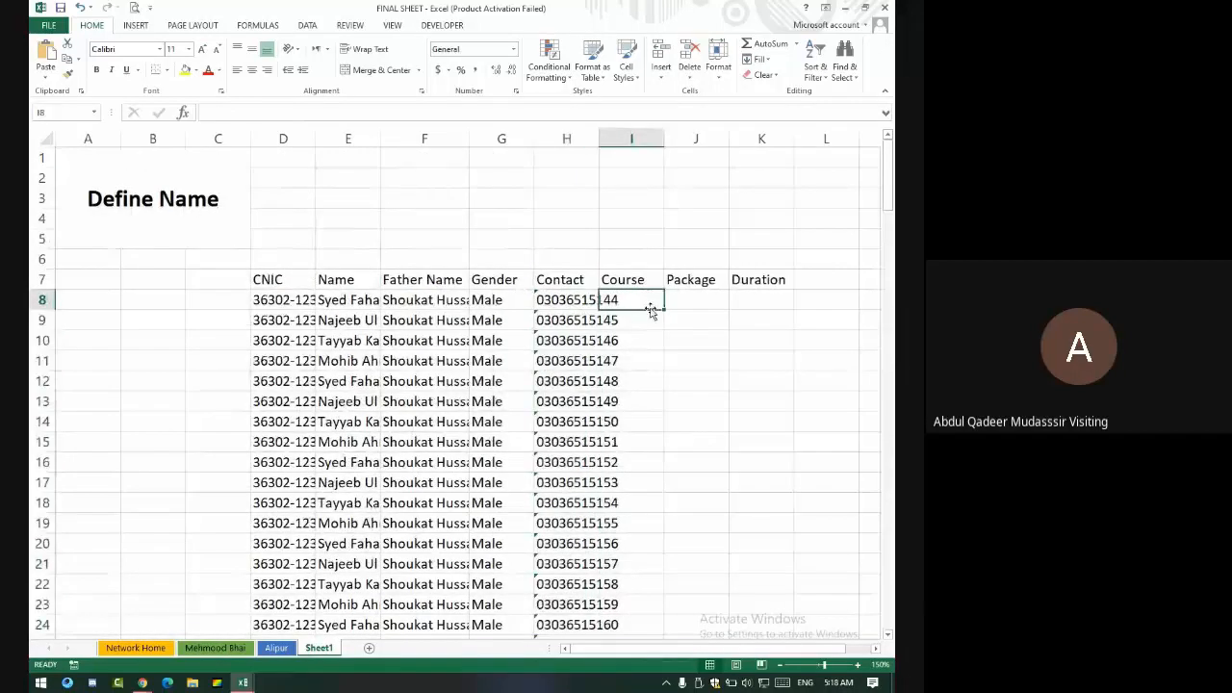
{"action": "type", "text": "MS"}
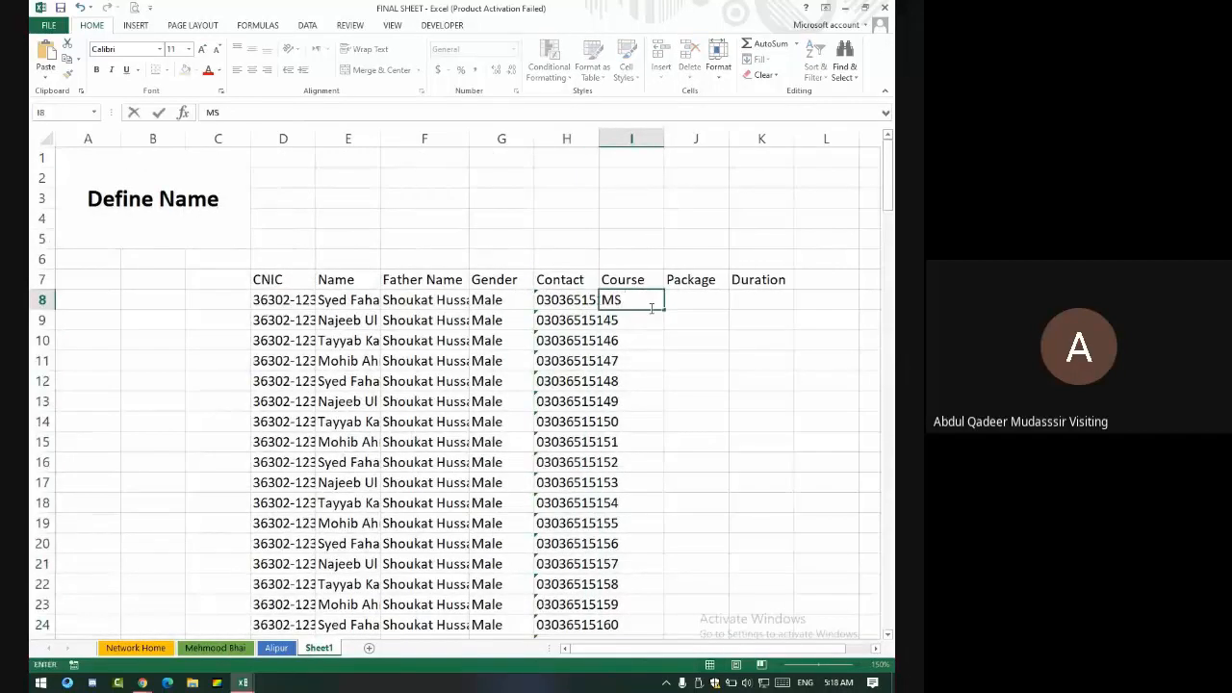
{"action": "type", "text": " Office"}
{"action": "key", "text": "Return"}
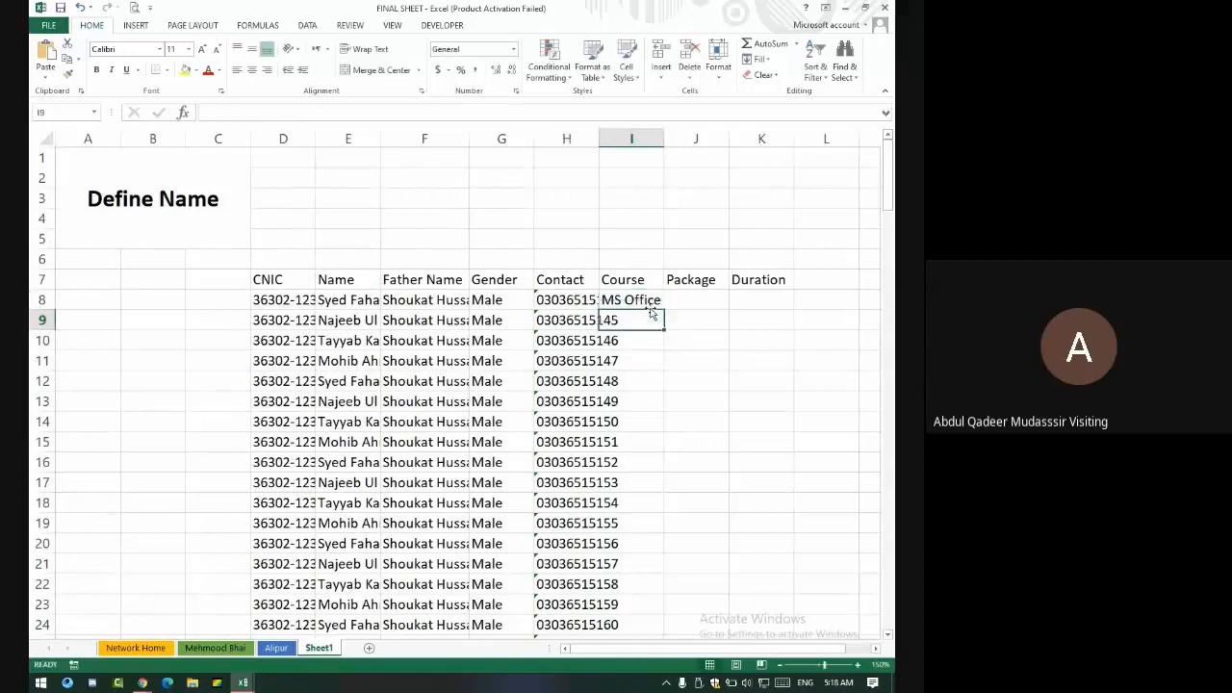
{"action": "type", "text": "Web"}
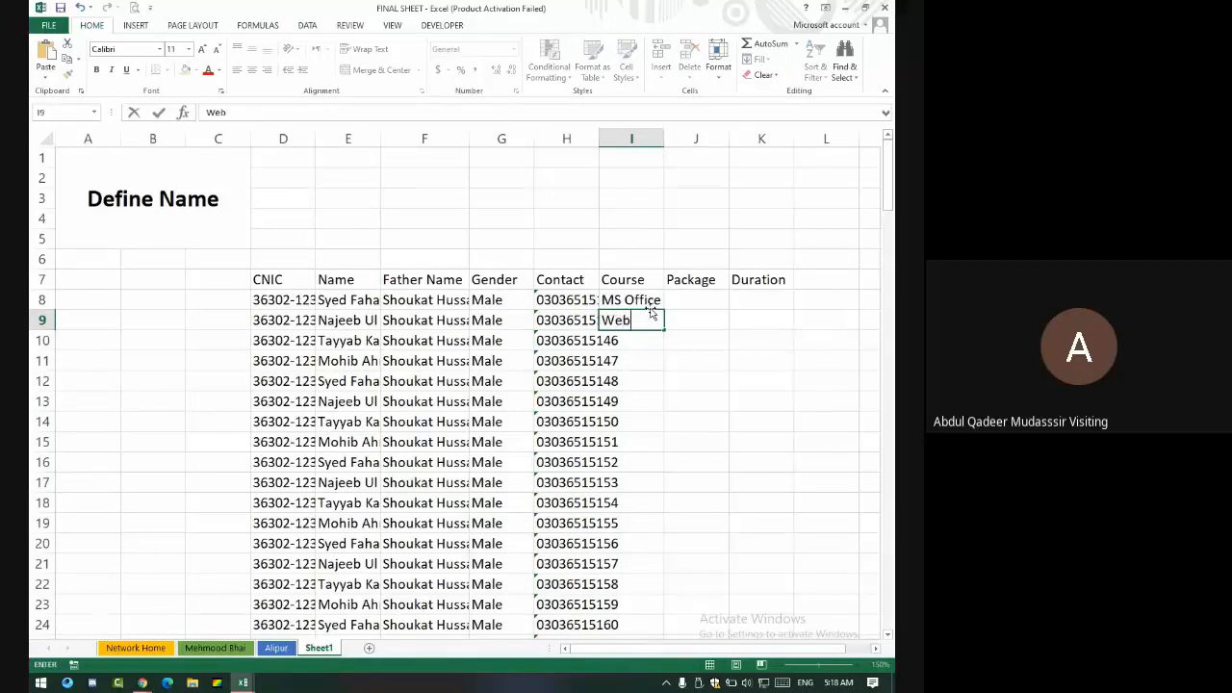
{"action": "key", "text": "Return"}
{"action": "type", "text": "CEH"}
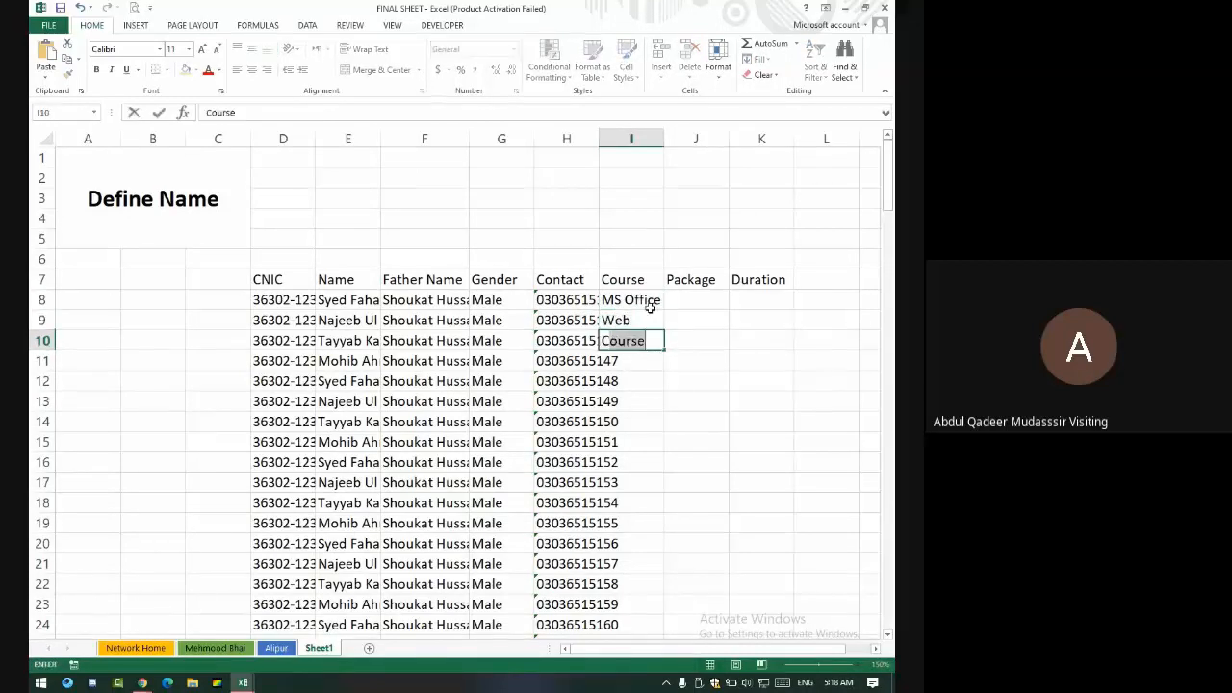
{"action": "key", "text": "Return"}
{"action": "type", "text": "Gra"}
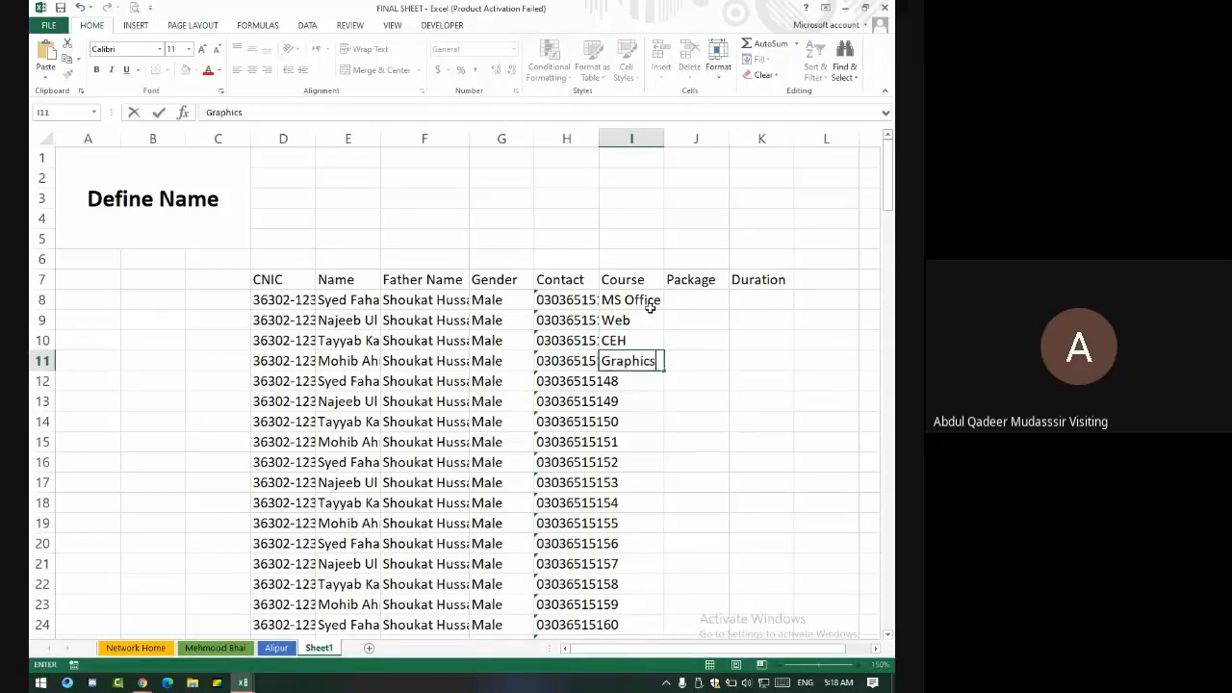
{"action": "type", "text": "phics"}
{"action": "key", "text": "Return"}
{"action": "left_click_drag", "start_coordinate": [624, 301], "coordinate": [627, 360]}
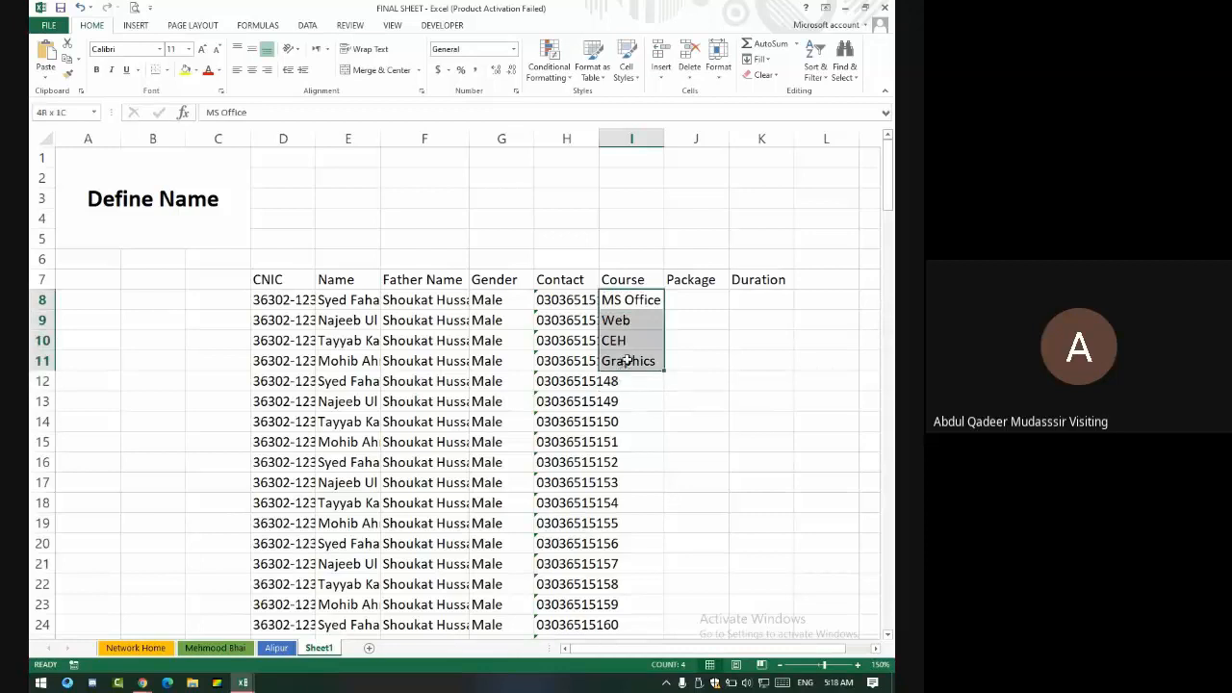
{"action": "double_click", "coordinate": [663, 371]}
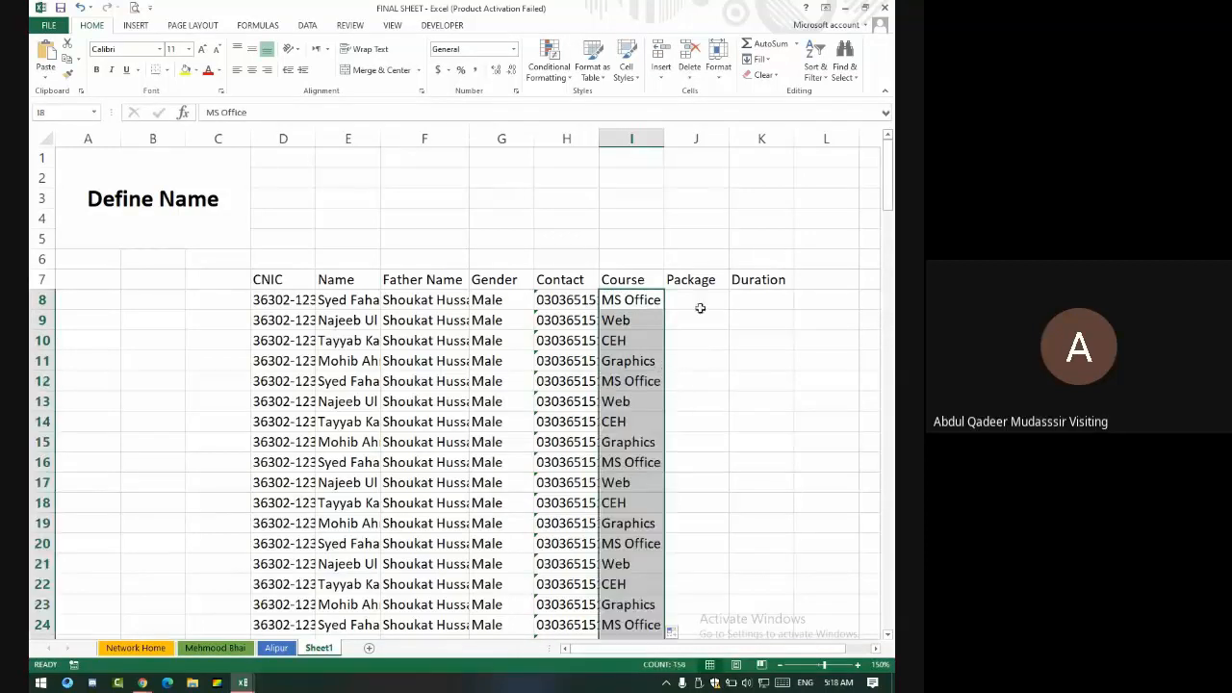
{"action": "left_click", "coordinate": [703, 295]}
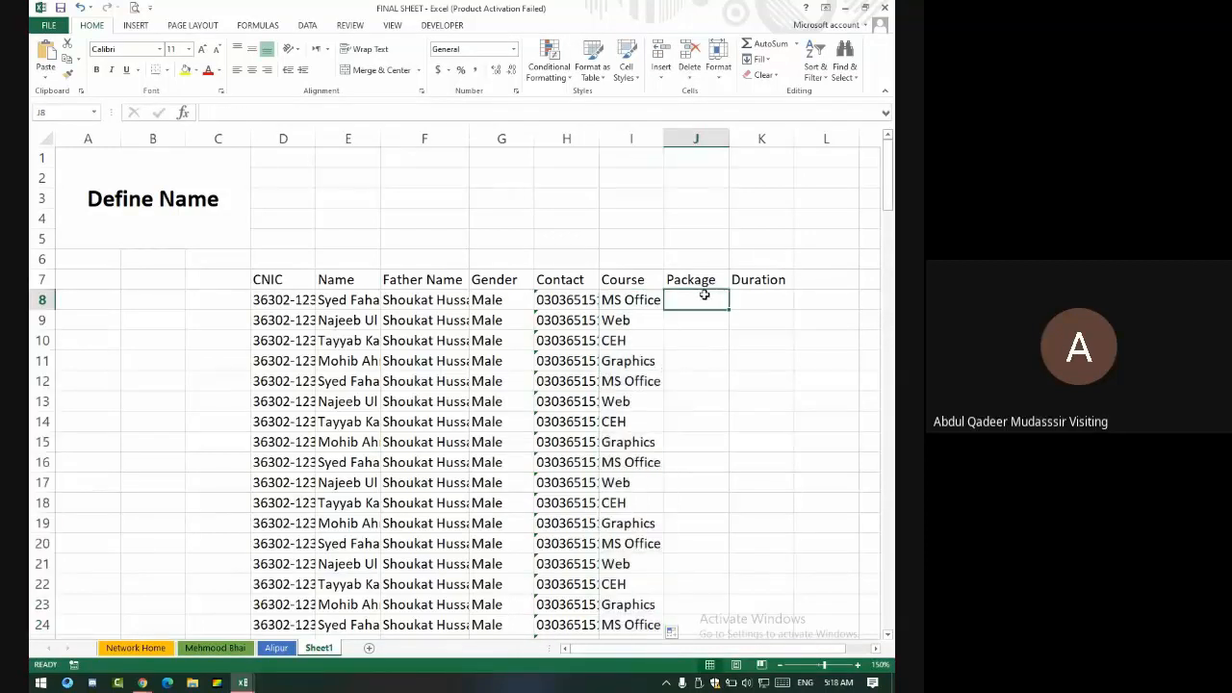
- Enter 2500 and 3000 in J8:J9 and extend the Package series down the column
{"action": "type", "text": "25"}
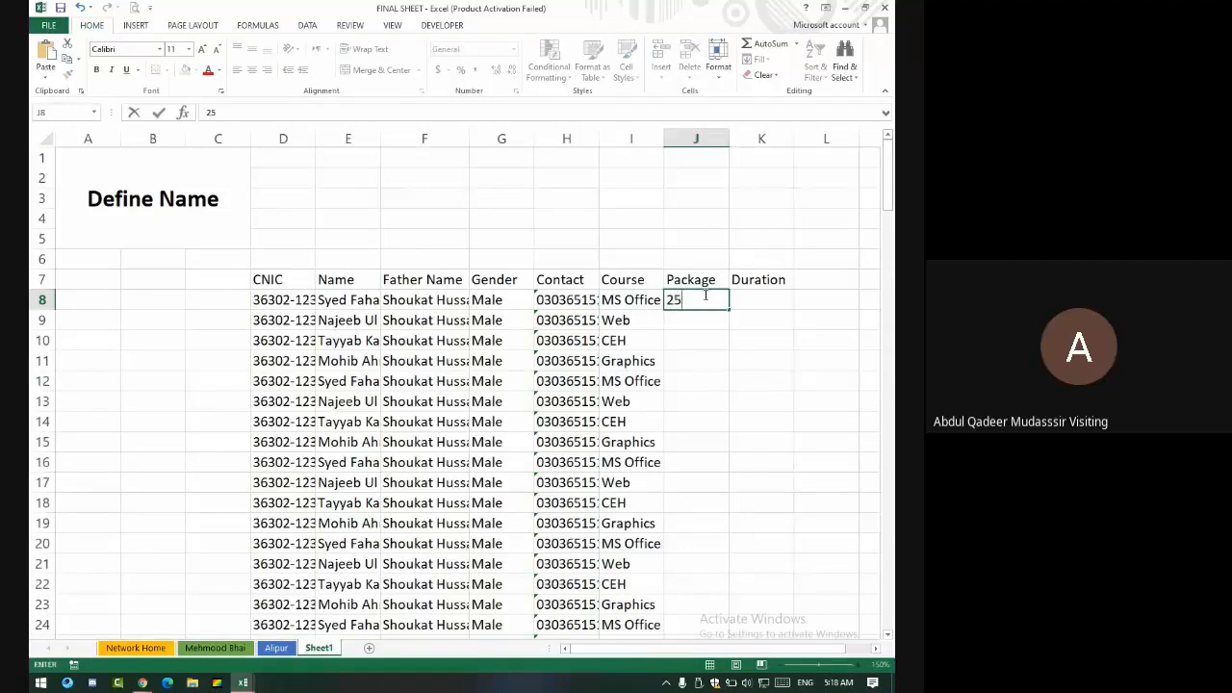
{"action": "type", "text": "000"}
{"action": "key", "text": "Return"}
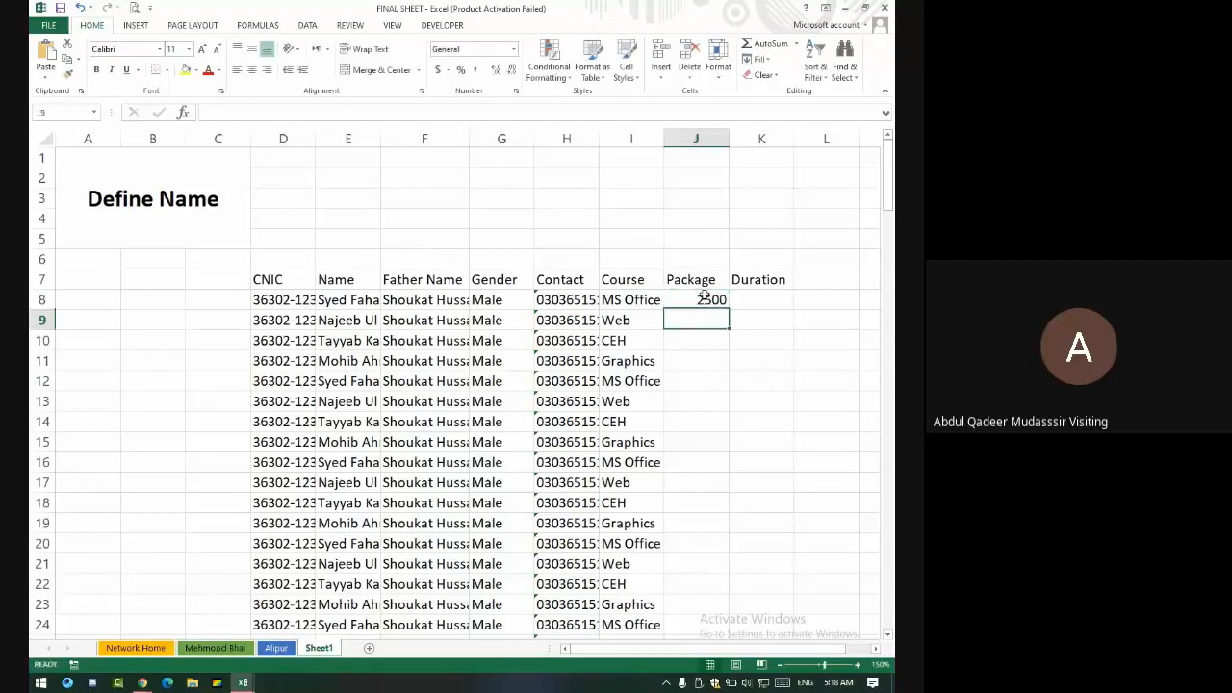
{"action": "type", "text": "3000"}
{"action": "key", "text": "Return"}
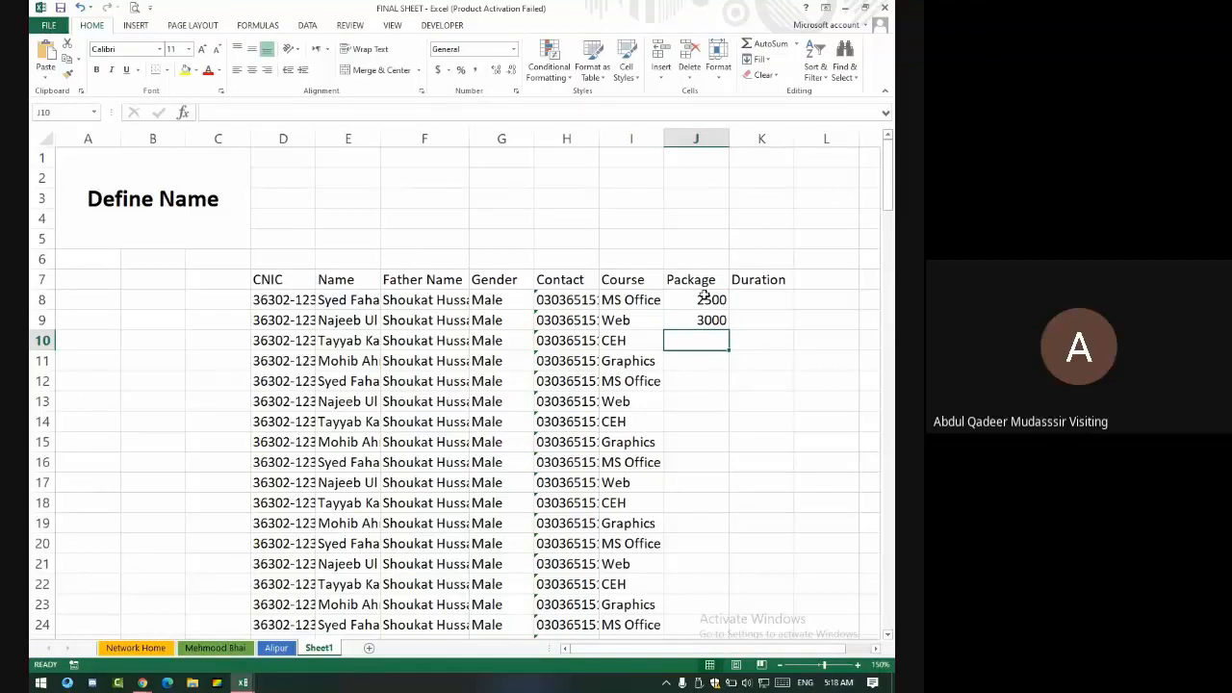
{"action": "left_click_drag", "start_coordinate": [706, 297], "coordinate": [710, 320]}
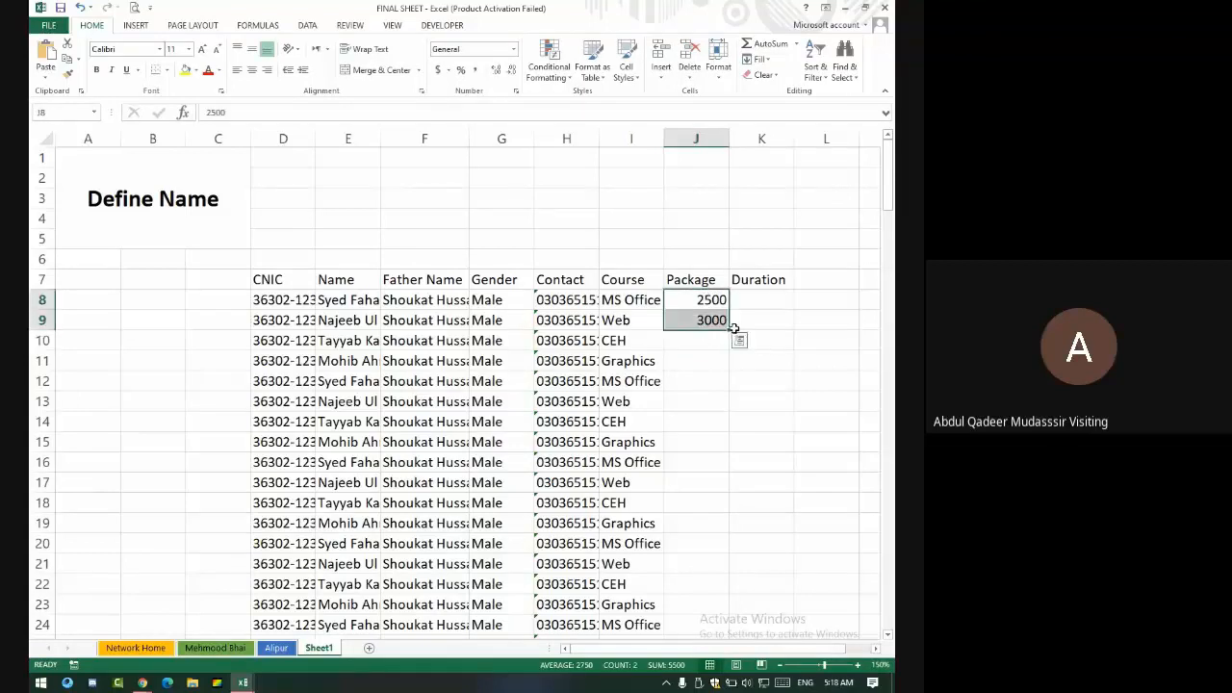
{"action": "double_click", "coordinate": [731, 331]}
- Enter Jan-Mar, Apr-Jun, Jul-Sep and Oct-Dec in K8:K11 and repeat them down Duration
{"action": "left_click", "coordinate": [769, 299]}
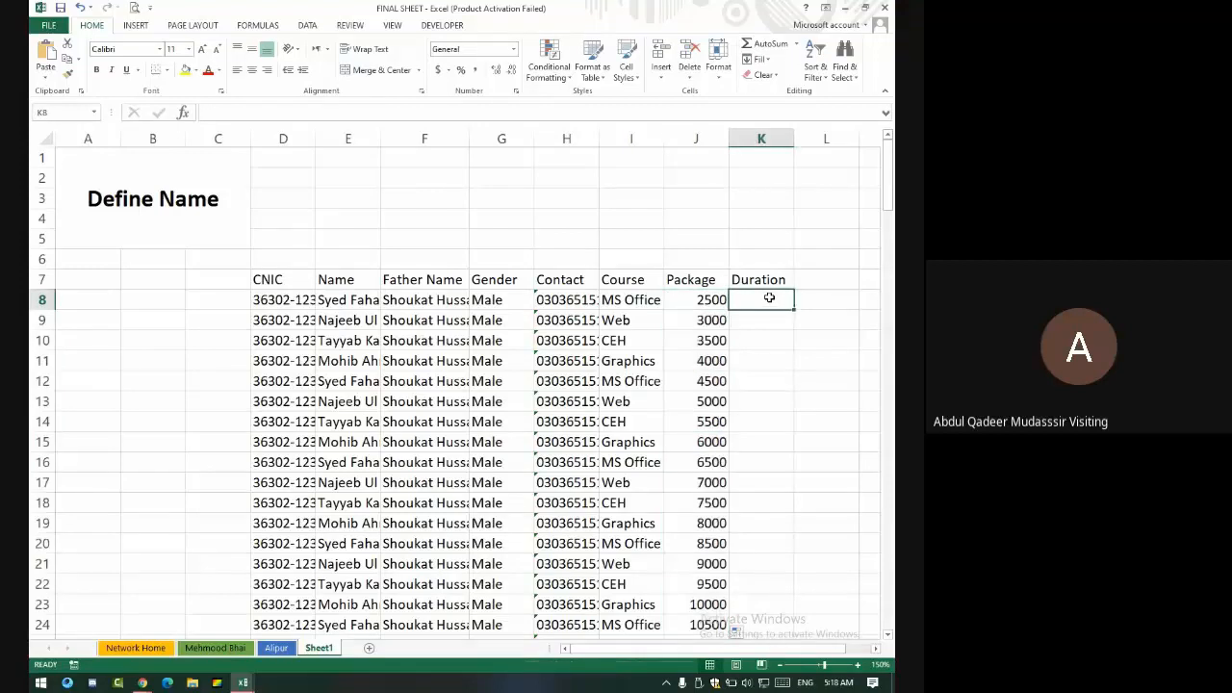
{"action": "type", "text": "Jan-Mar"}
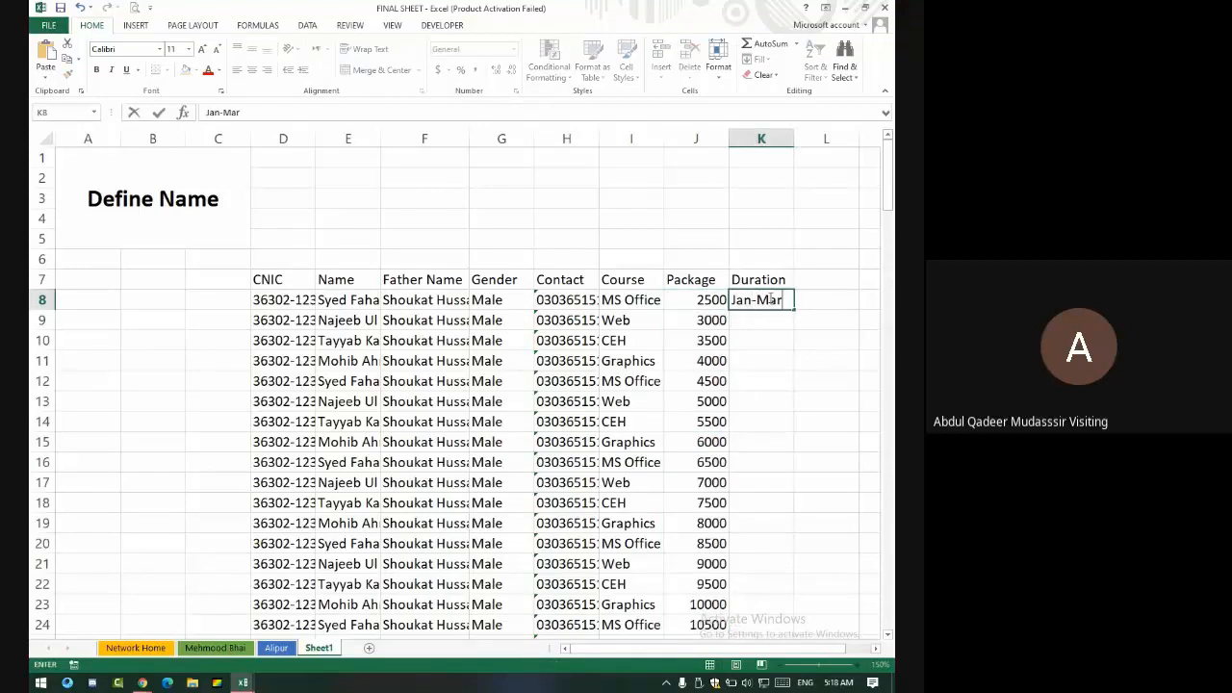
{"action": "key", "text": "Return"}
{"action": "type", "text": "Apr-"}
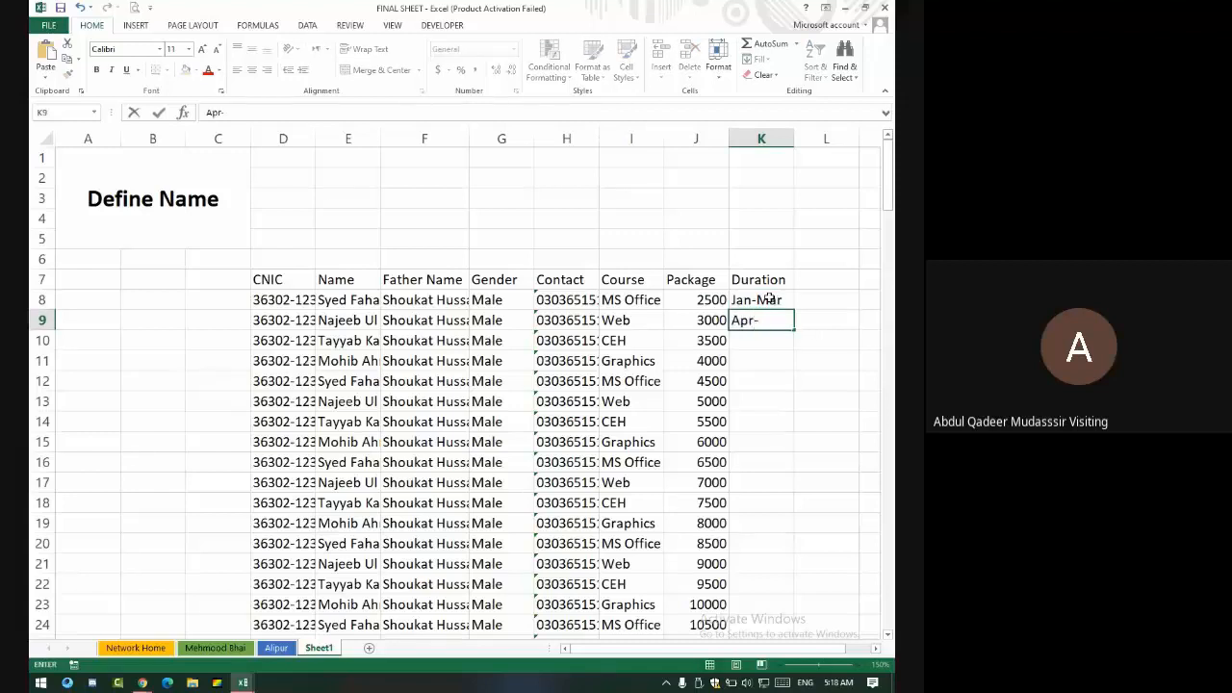
{"action": "type", "text": "Jun"}
{"action": "key", "text": "Return"}
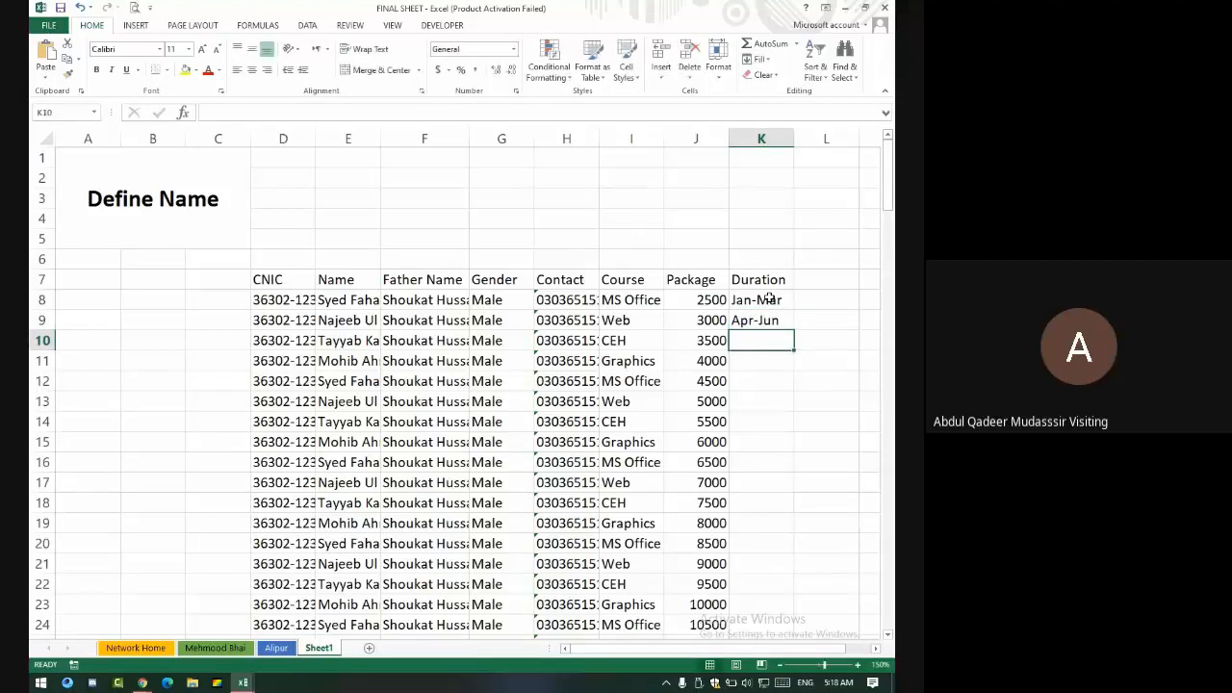
{"action": "type", "text": "A"}
{"action": "key", "text": "BackSpace"}
{"action": "type", "text": "jul"}
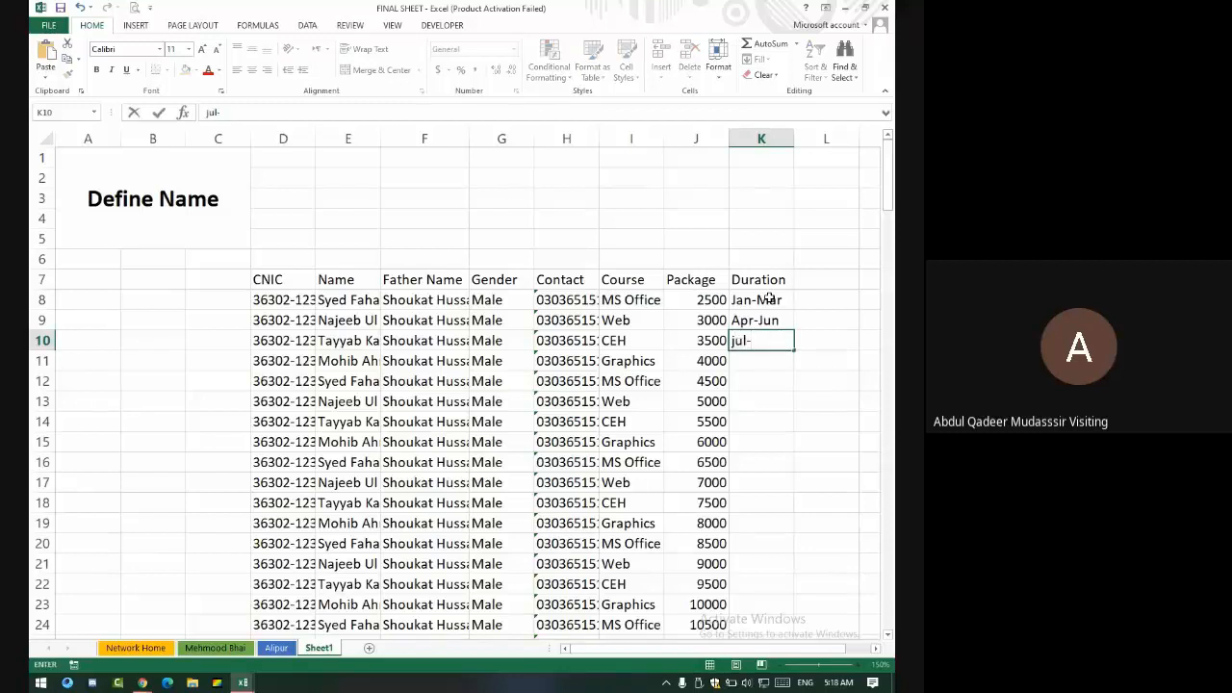
{"action": "type", "text": "-Sep"}
{"action": "key", "text": "Return"}
{"action": "type", "text": "O"}
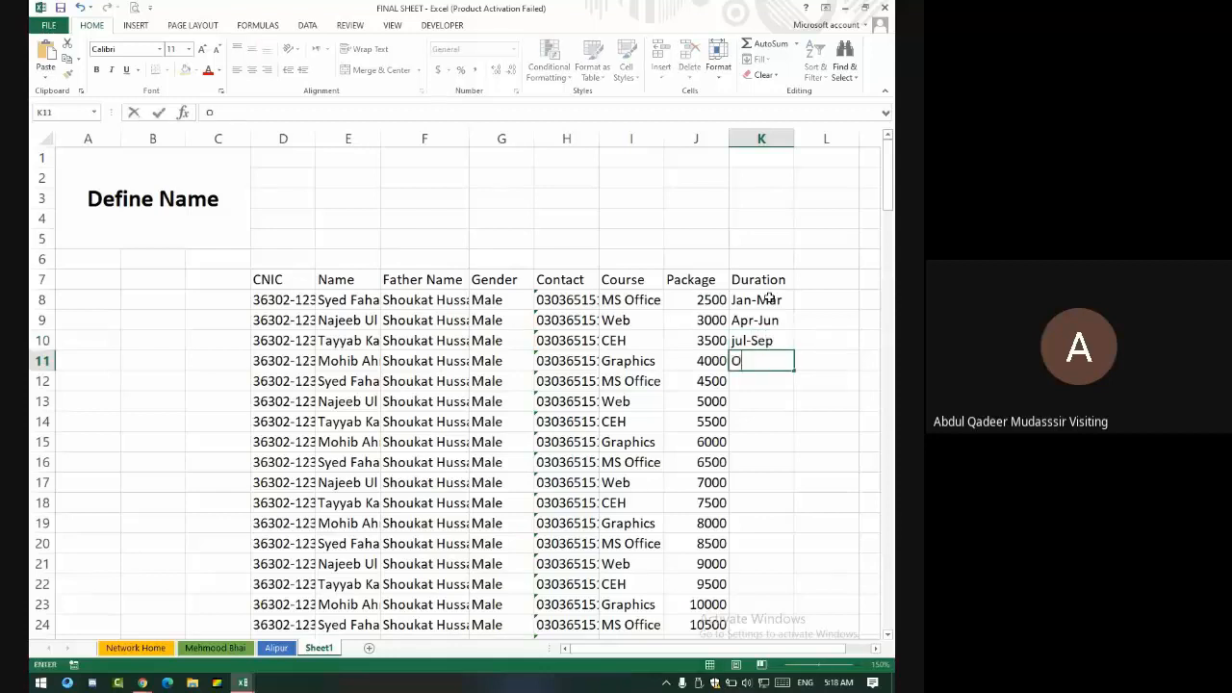
{"action": "type", "text": "ct-Dec"}
{"action": "left_click_drag", "start_coordinate": [770, 300], "coordinate": [781, 361]}
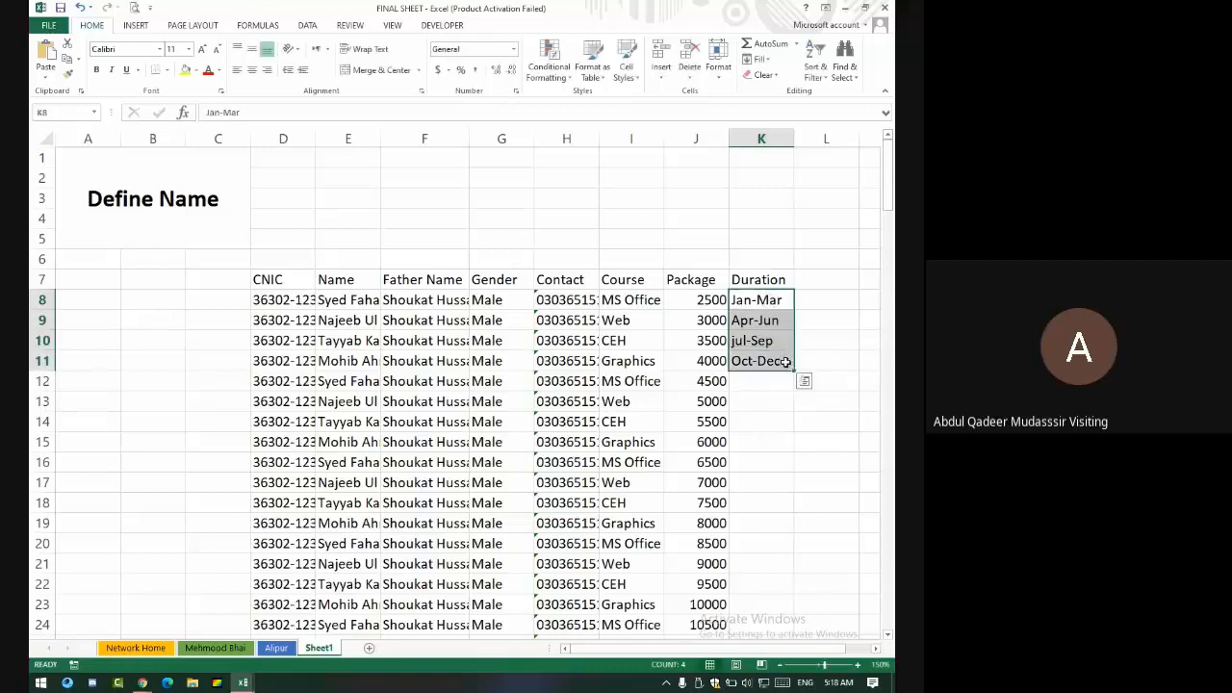
{"action": "left_click", "coordinate": [800, 379]}
{"action": "double_click", "coordinate": [794, 371]}
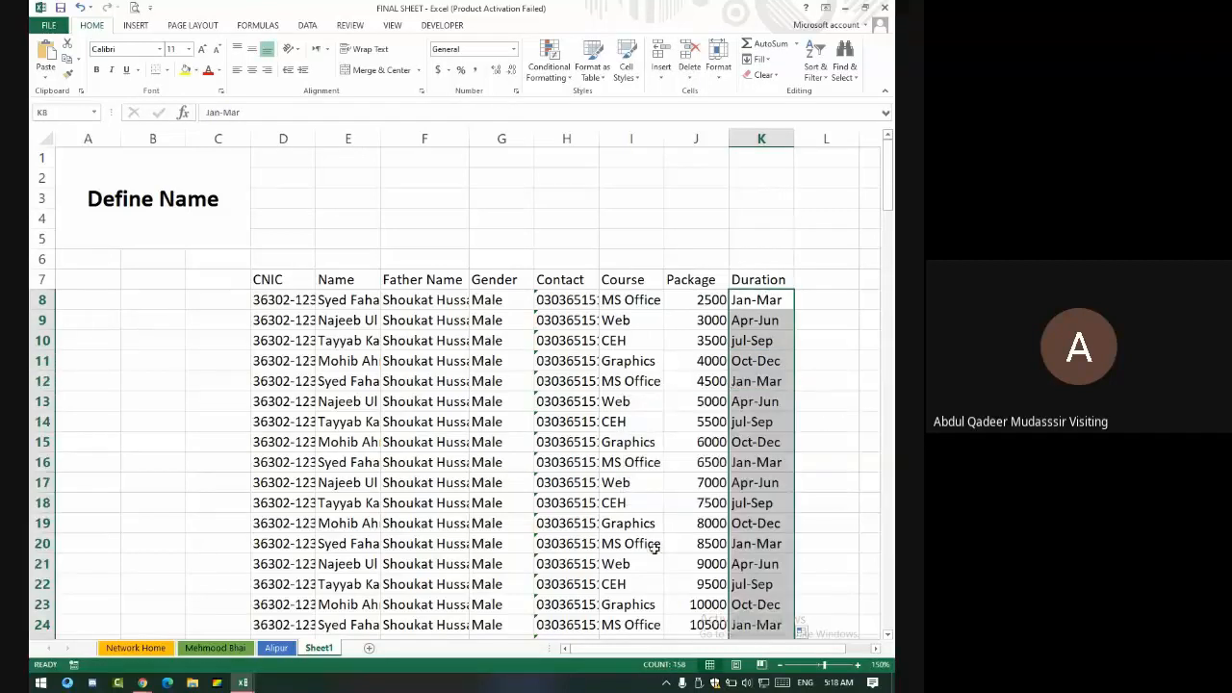
{"action": "scroll", "coordinate": [641, 445], "scroll_direction": "down", "scroll_amount": 8}
{"action": "scroll", "coordinate": [641, 445], "scroll_direction": "down", "scroll_amount": 20}
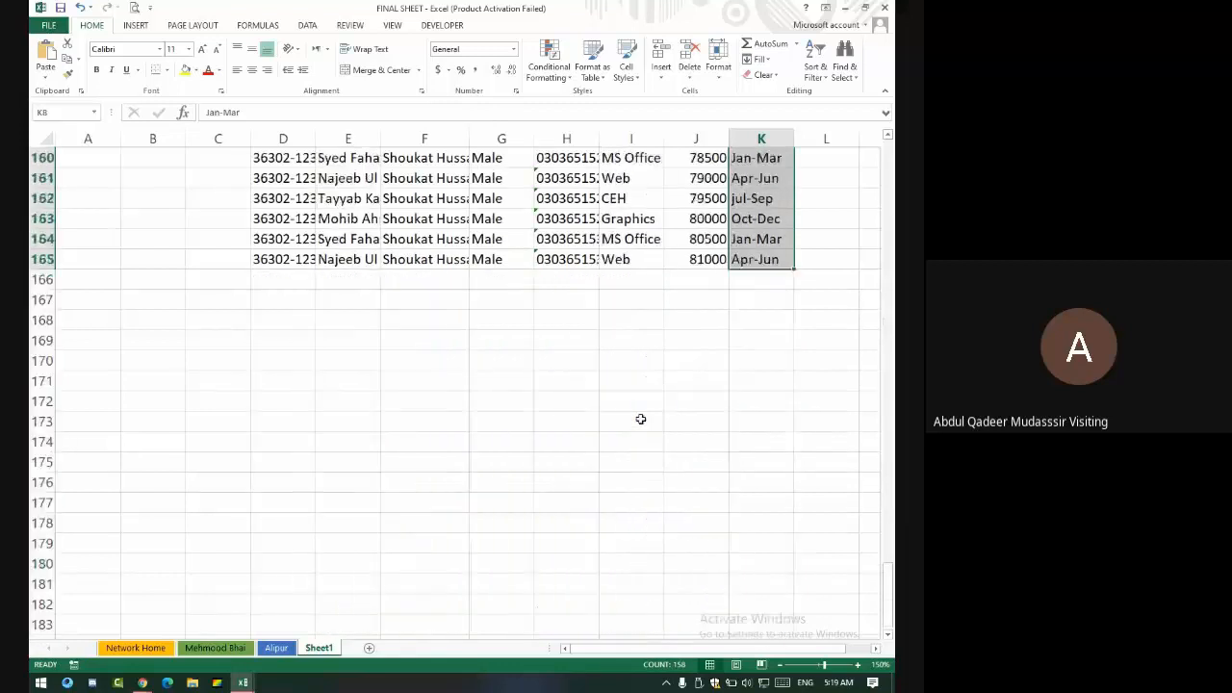
- AutoFit columns D, E, F and H so CNICs, names and phone numbers show in full
{"action": "scroll", "coordinate": [652, 417], "scroll_direction": "up", "scroll_amount": 15}
{"action": "scroll", "coordinate": [652, 417], "scroll_direction": "up", "scroll_amount": 20}
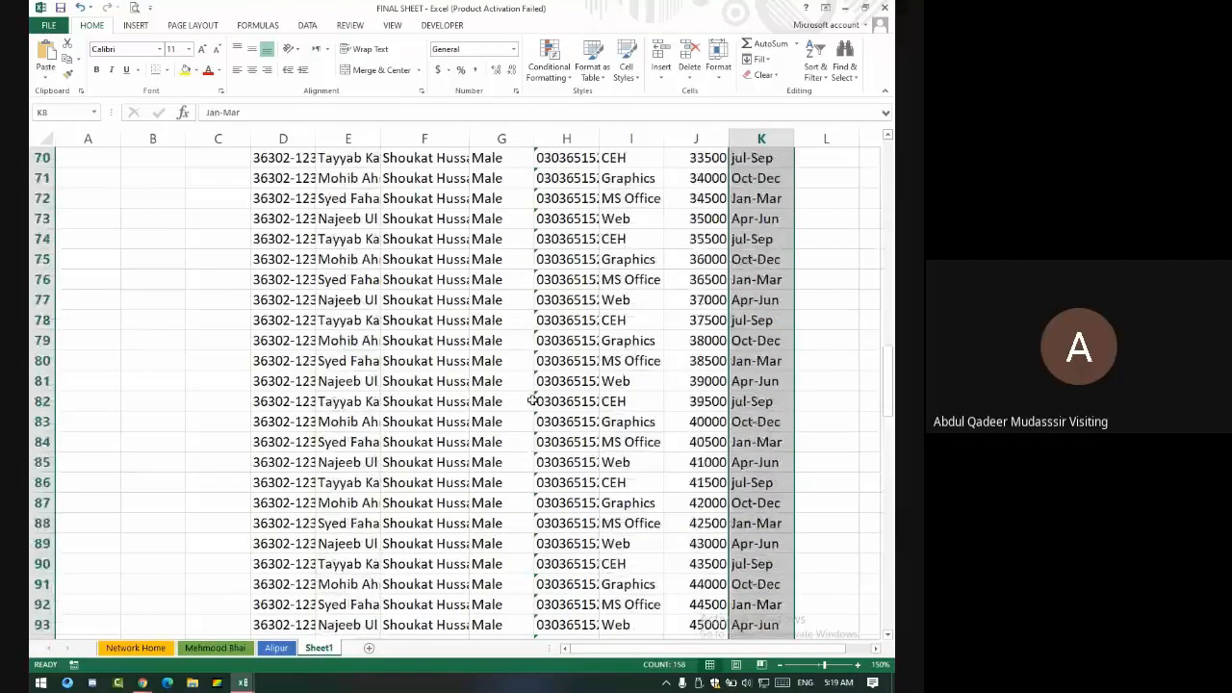
{"action": "double_click", "coordinate": [314, 139]}
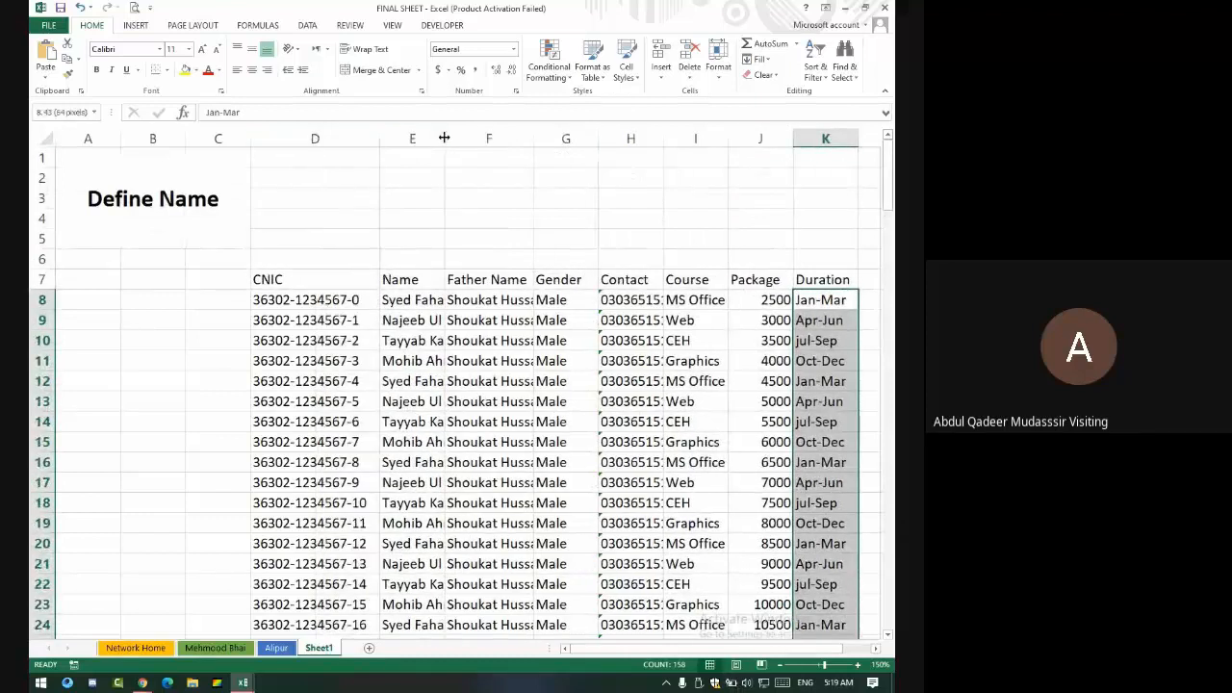
{"action": "double_click", "coordinate": [445, 139]}
{"action": "double_click", "coordinate": [593, 141]}
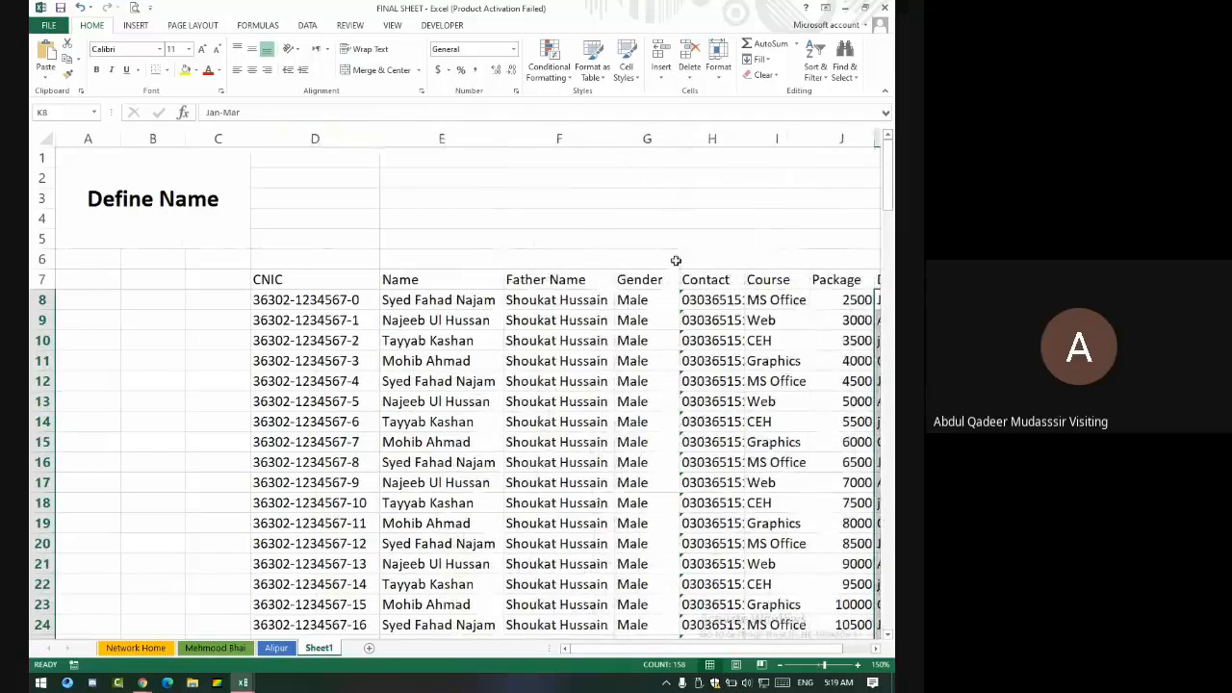
{"action": "double_click", "coordinate": [746, 139]}
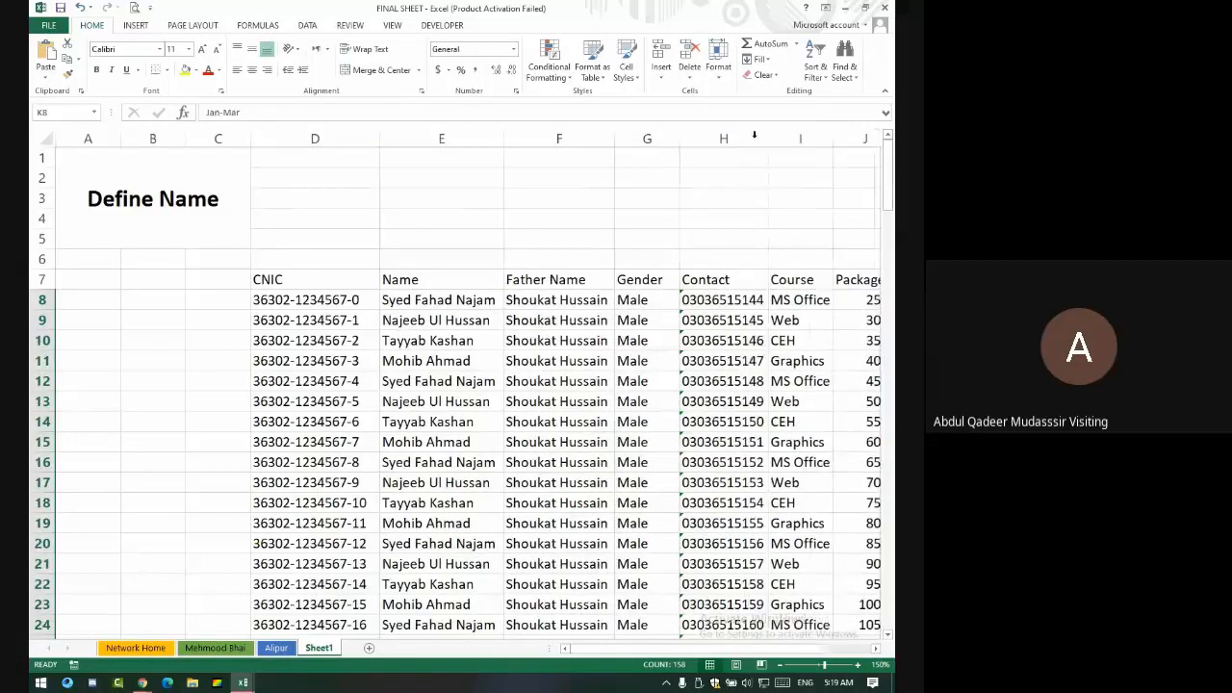
{"action": "left_click", "coordinate": [278, 301]}
{"action": "left_click_drag", "start_coordinate": [286, 278], "coordinate": [738, 656]}
{"action": "scroll", "coordinate": [259, 450], "scroll_direction": "up", "scroll_amount": 20}
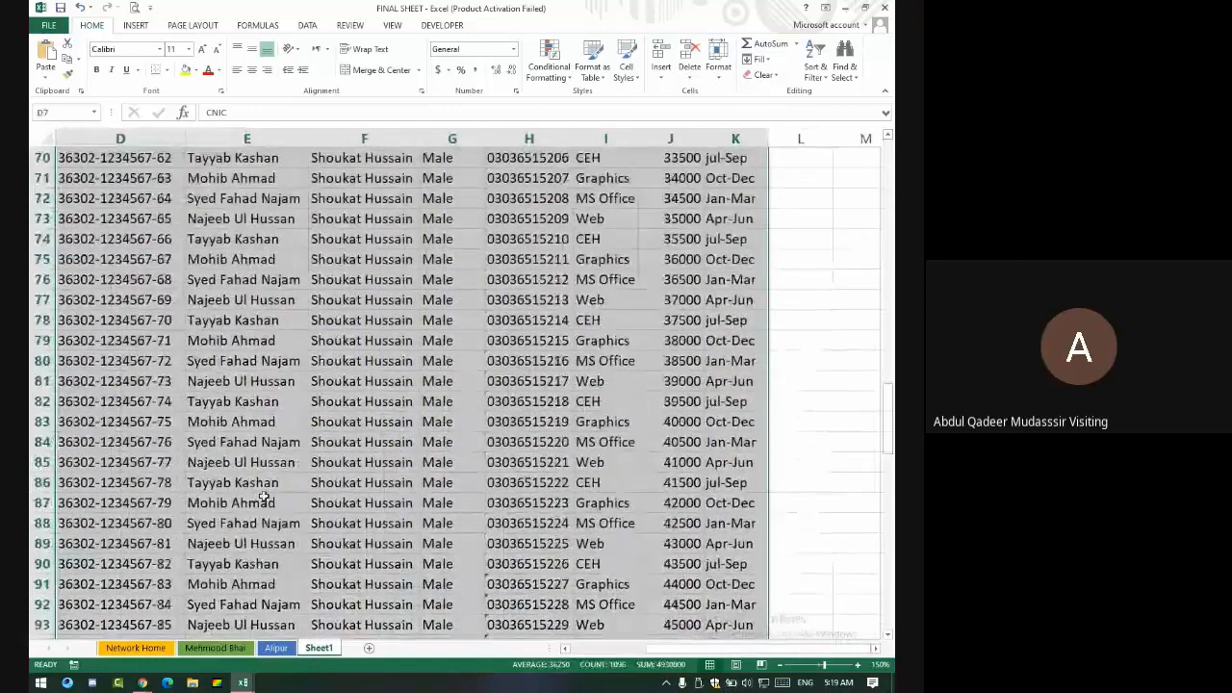
{"action": "scroll", "coordinate": [258, 449], "scroll_direction": "up", "scroll_amount": 7}
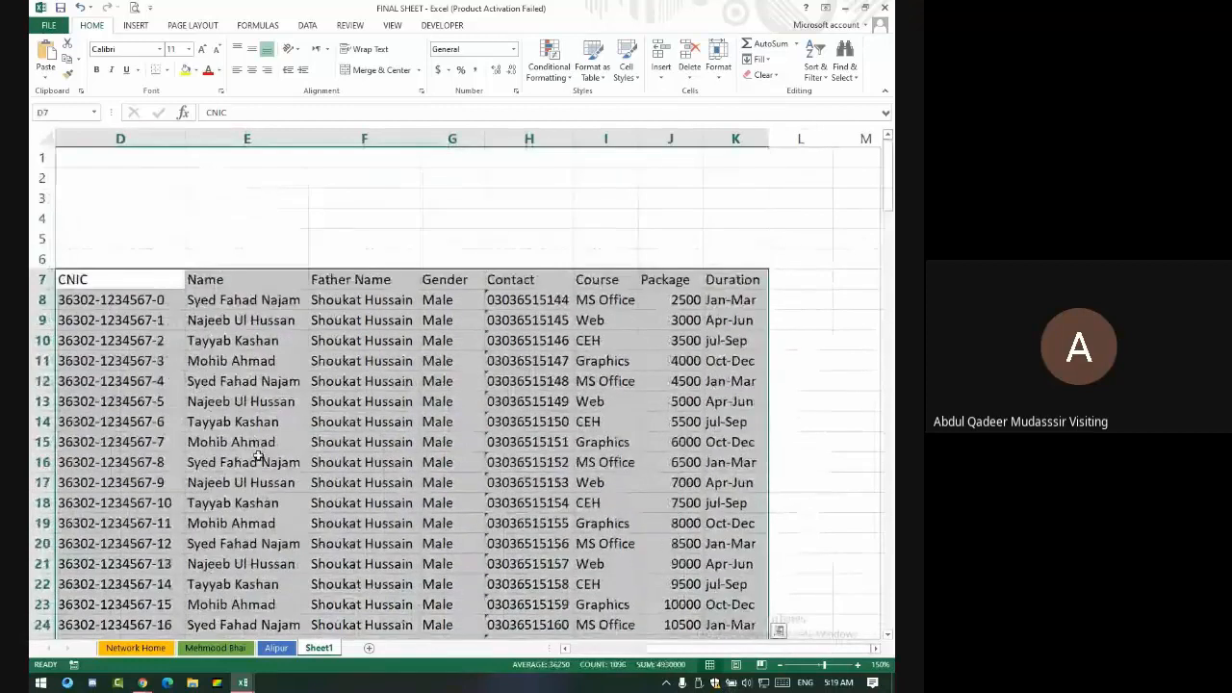
{"action": "left_click", "coordinate": [157, 337]}
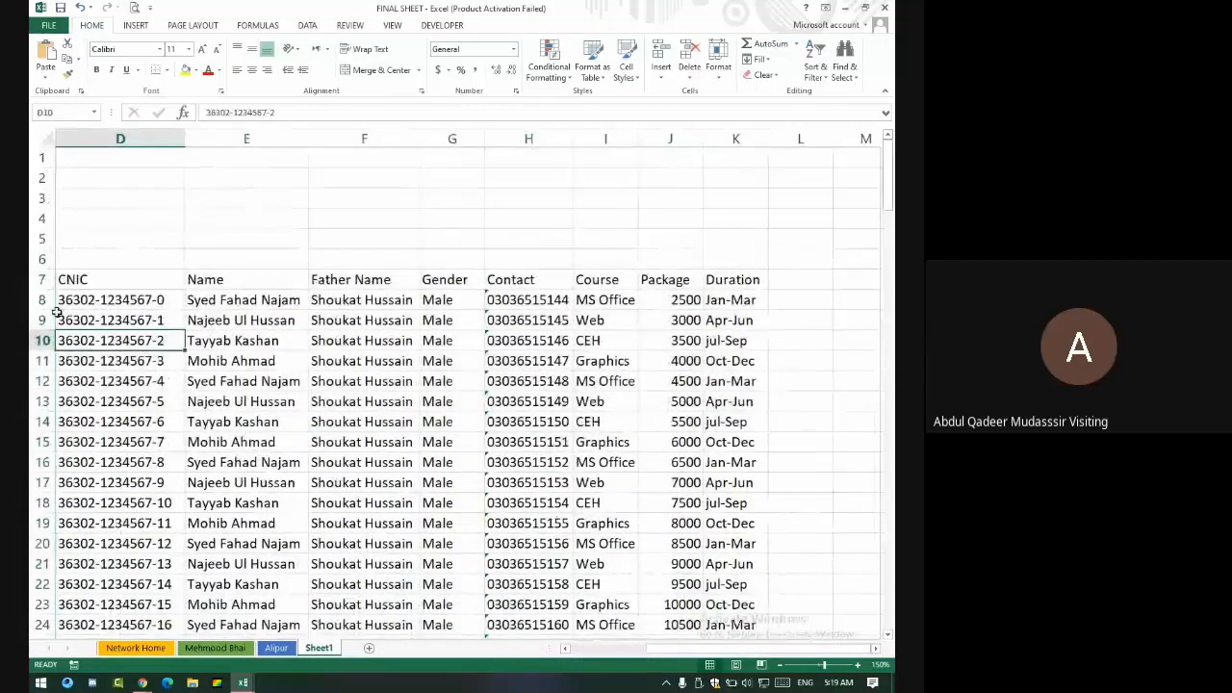
- Admit the waiting participant into the Google Meet call, then return to the Excel workbook
{"action": "key", "text": "alt+Tab"}
{"action": "key", "text": "alt+Tab"}
{"action": "key", "text": "alt+Tab"}
{"action": "key", "text": "alt+Tab"}
{"action": "key", "text": "alt+Tab"}
{"action": "key", "text": "alt+Tab"}
{"action": "key", "text": "alt+Tab"}
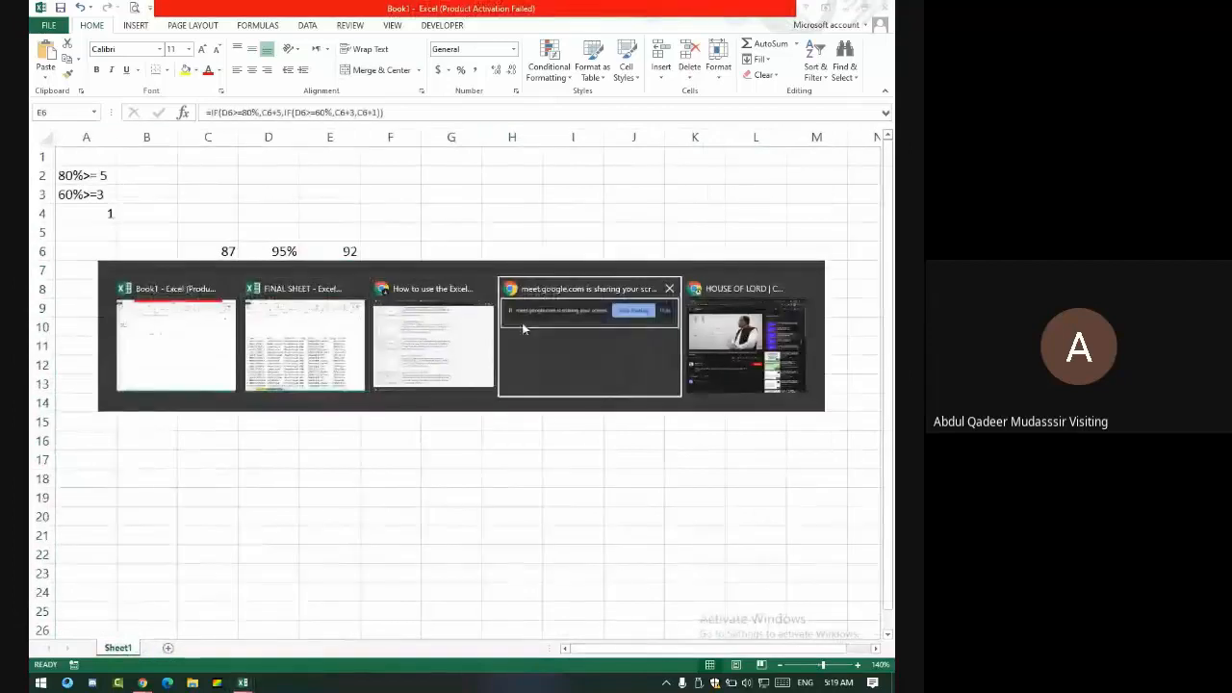
{"action": "key", "text": "alt+Tab"}
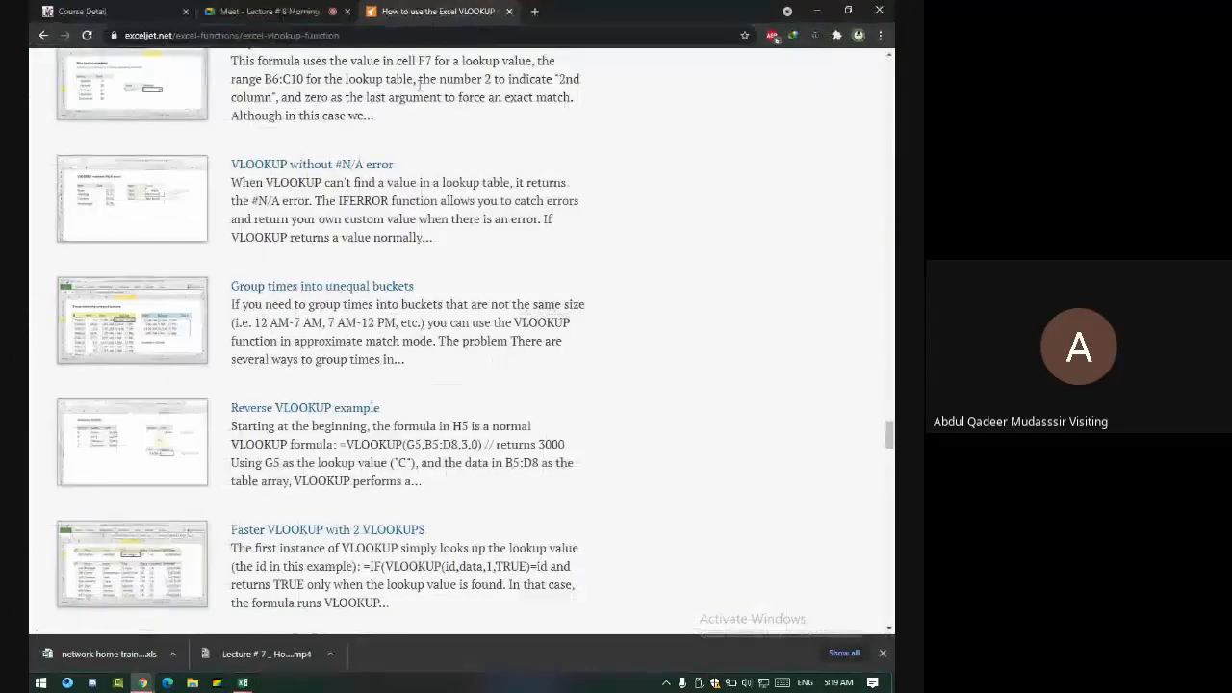
{"action": "left_click", "coordinate": [265, 11]}
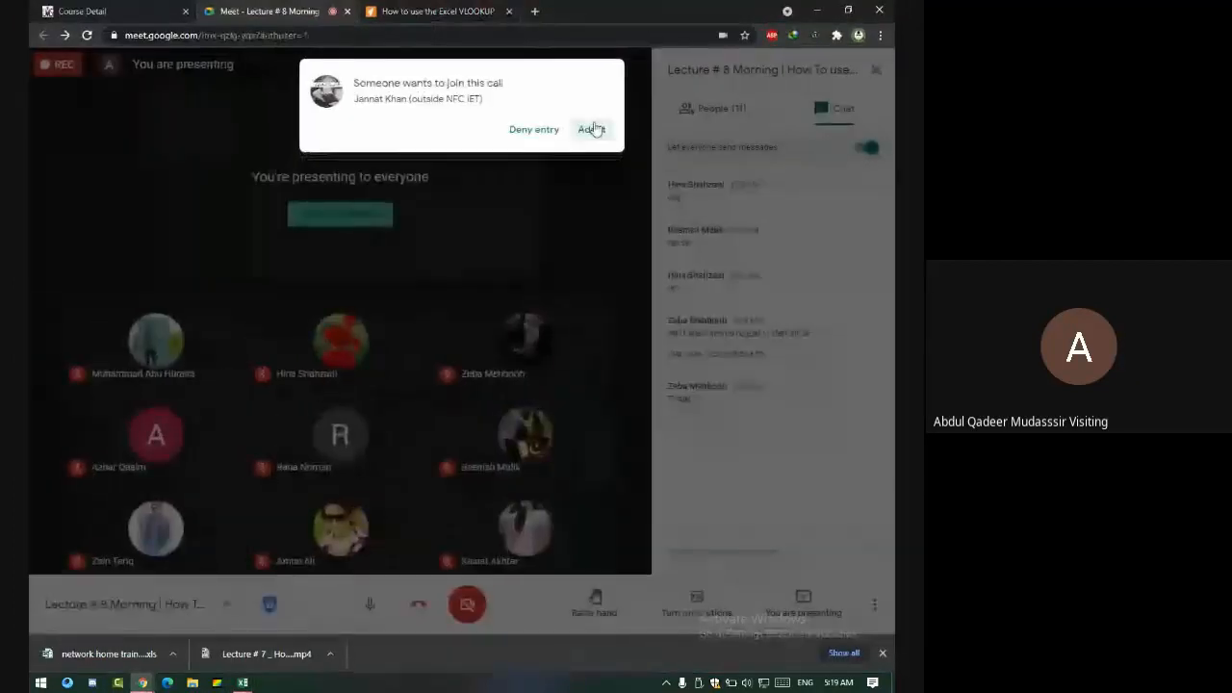
{"action": "left_click", "coordinate": [591, 129]}
{"action": "key", "text": "alt+Tab"}
{"action": "key", "text": "alt+Tab"}
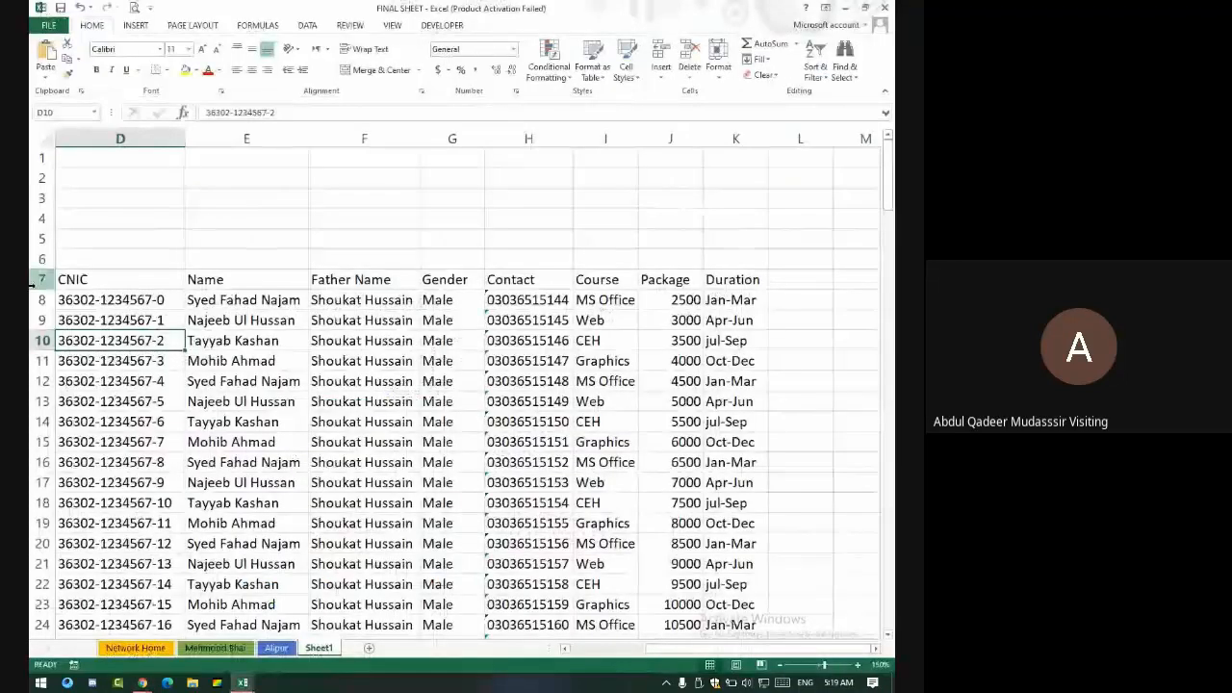
- Select the data block D8:K165 and name it 'all' in the Name Box
{"action": "left_click", "coordinate": [76, 304]}
{"action": "scroll", "coordinate": [76, 303], "scroll_direction": "left", "scroll_amount": 1}
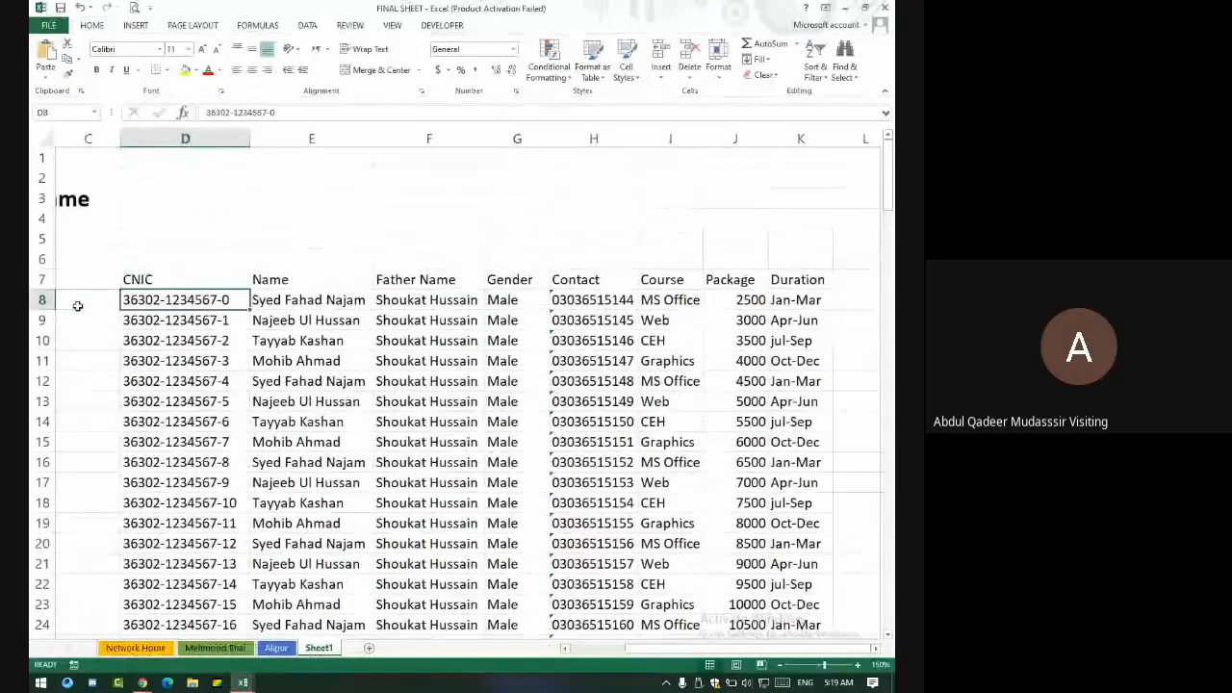
{"action": "key", "text": "ctrl+shift+Right"}
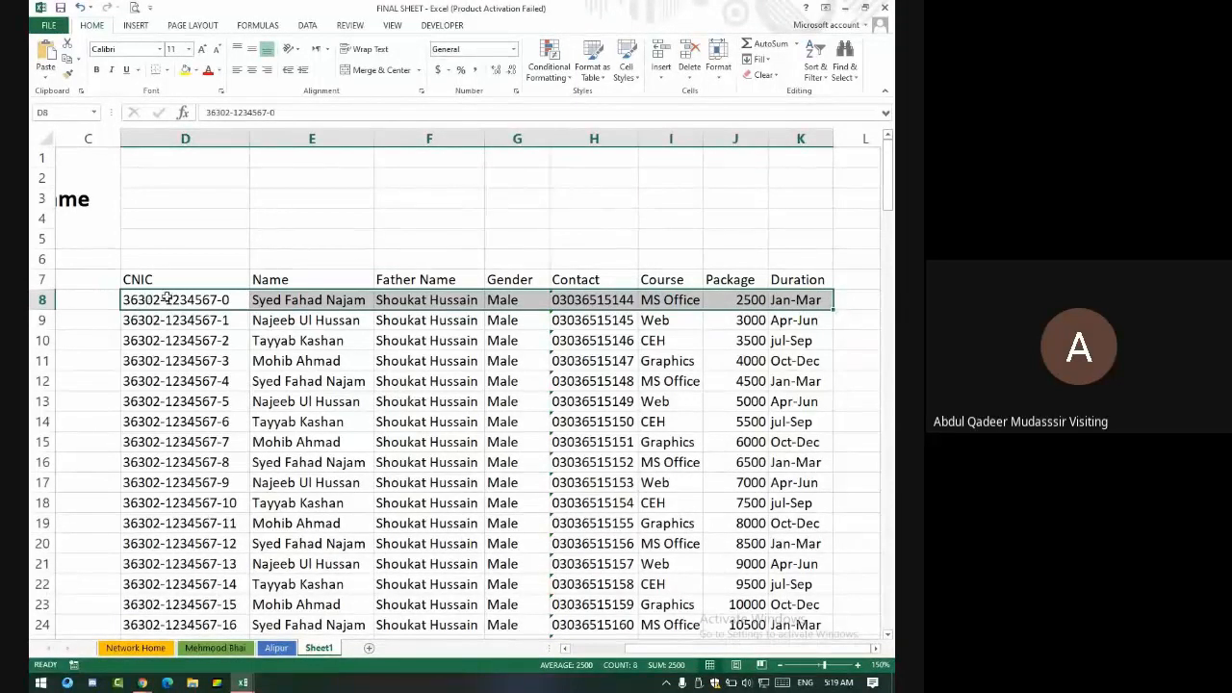
{"action": "left_click_drag", "start_coordinate": [167, 298], "coordinate": [227, 259]}
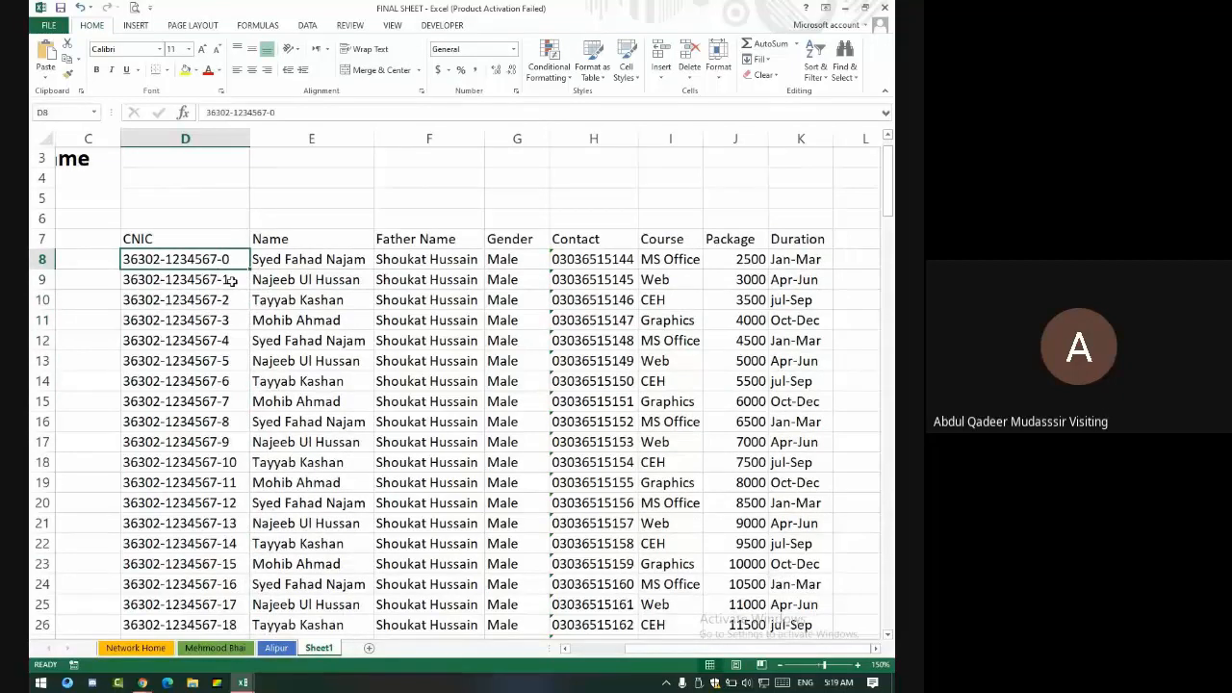
{"action": "key", "text": "ctrl+shift+Right"}
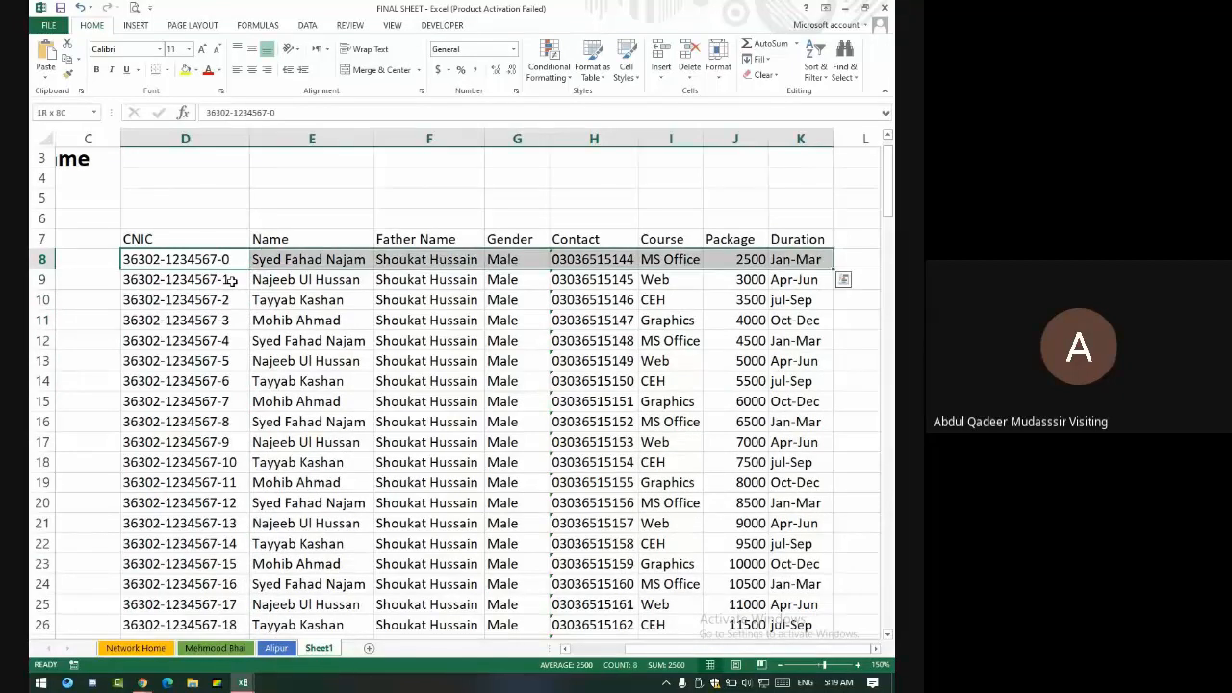
{"action": "key", "text": "ctrl+shift+Down"}
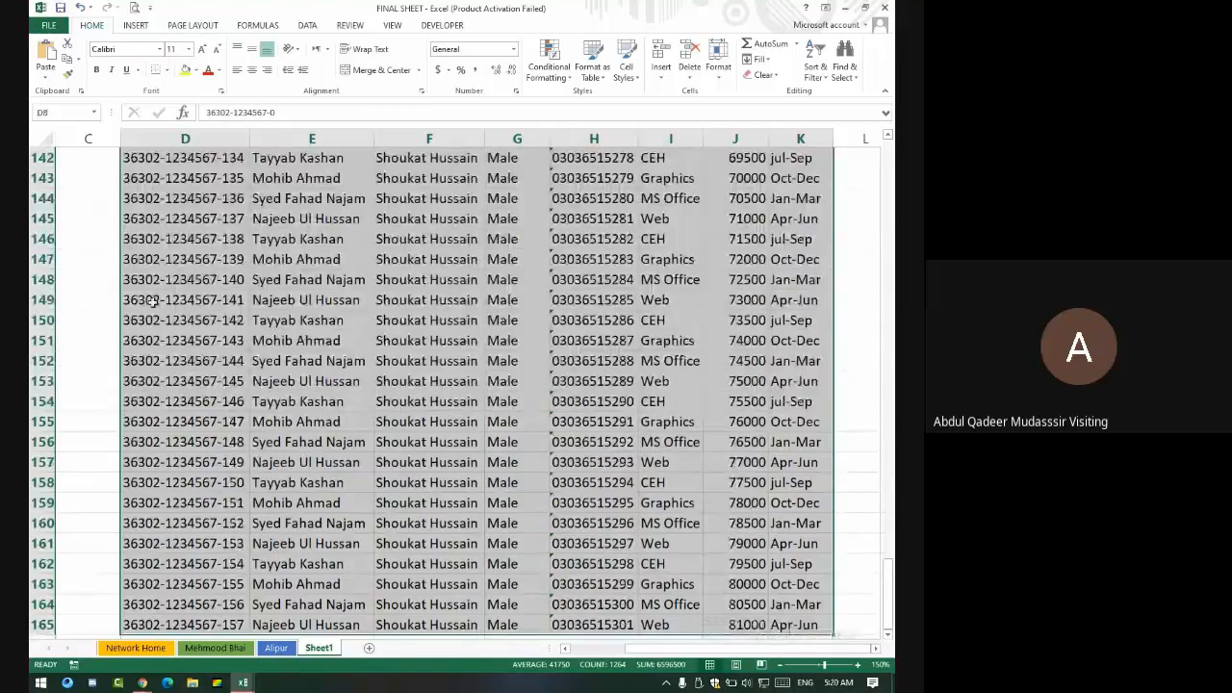
{"action": "left_click", "coordinate": [51, 113]}
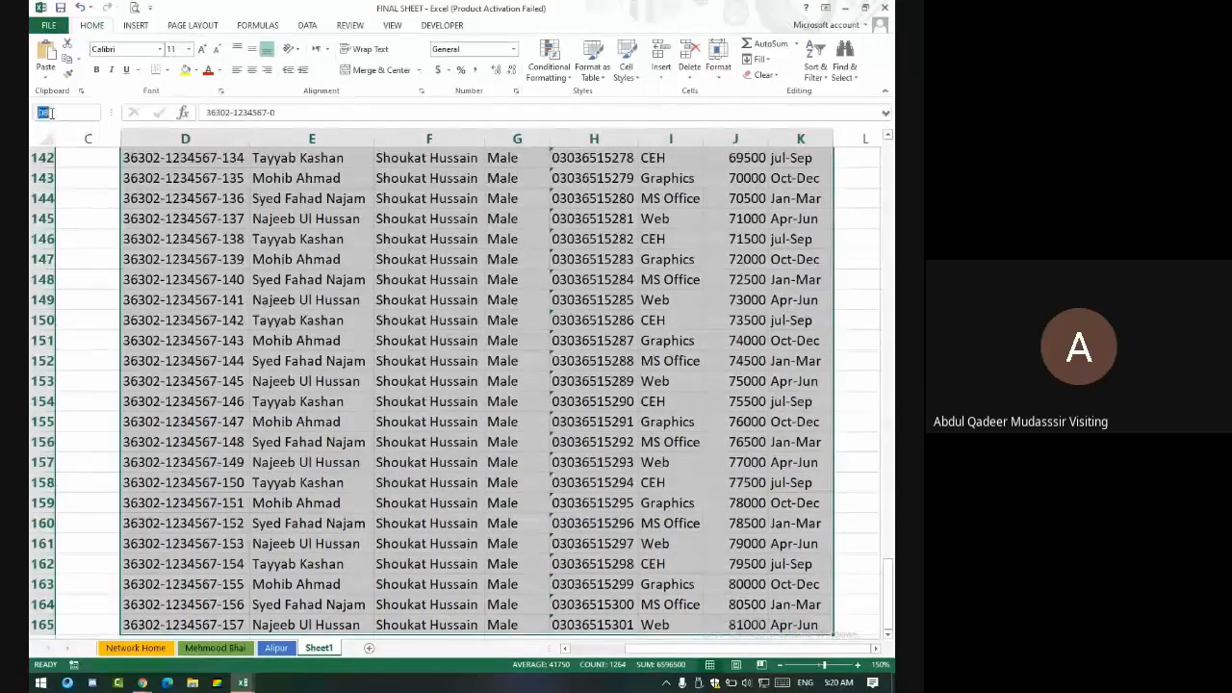
{"action": "type", "text": "all"}
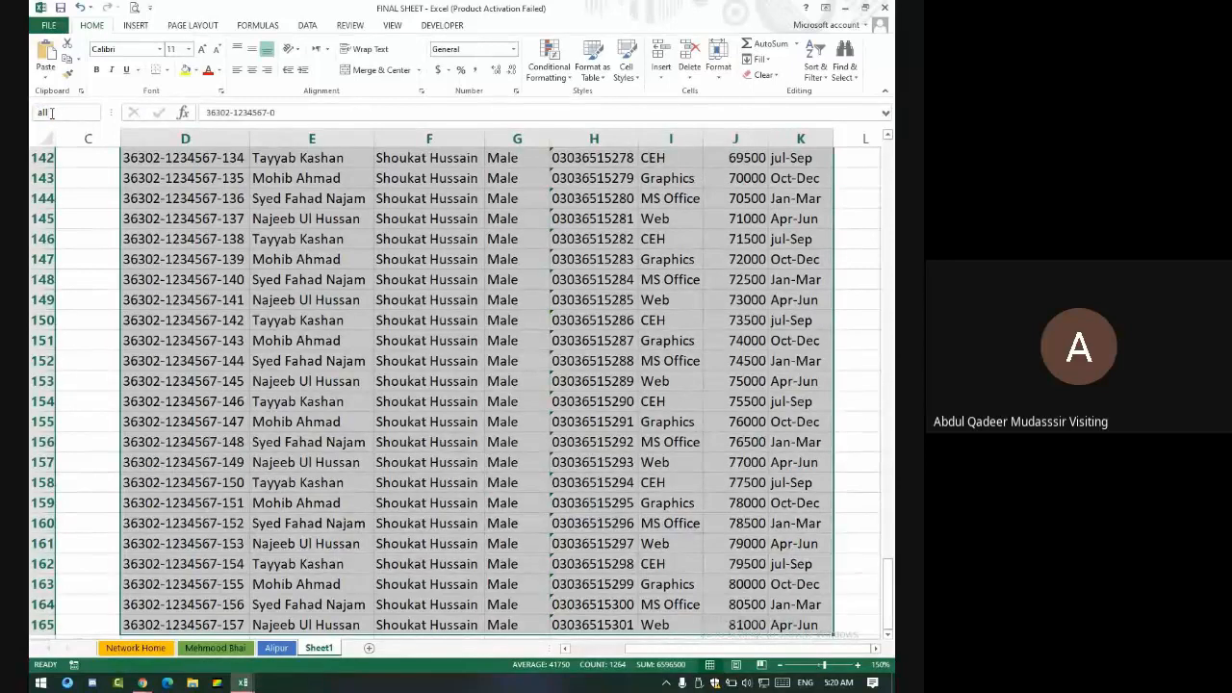
{"action": "key", "text": "Return"}
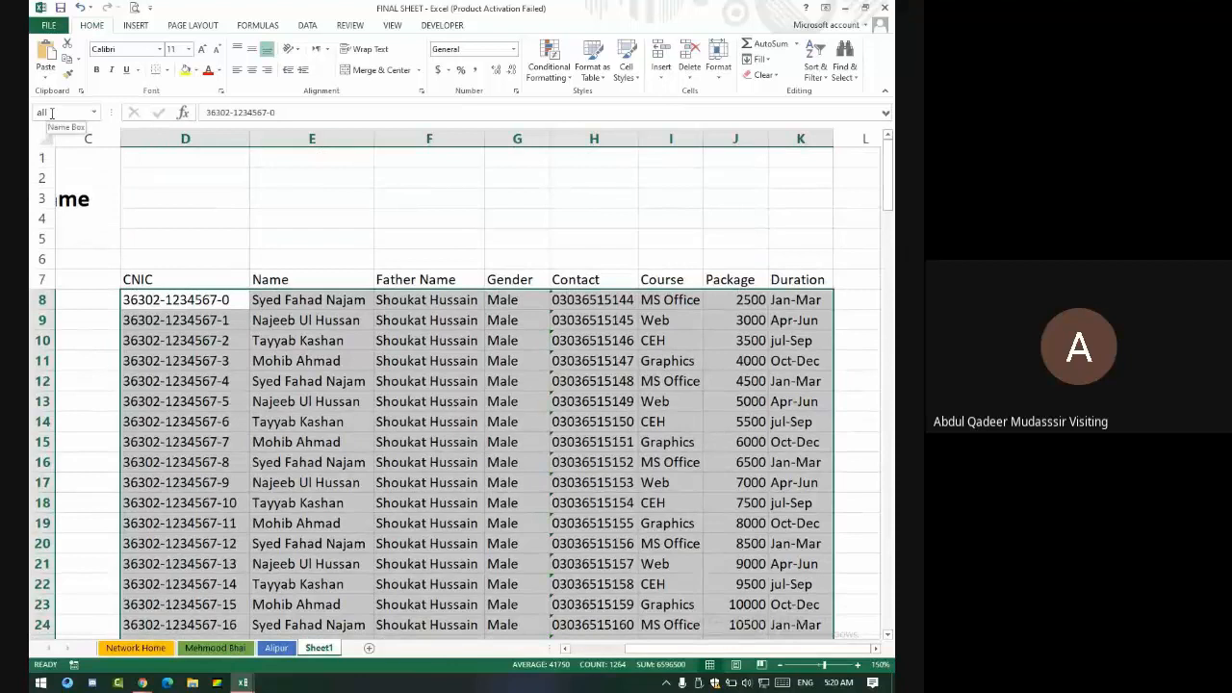
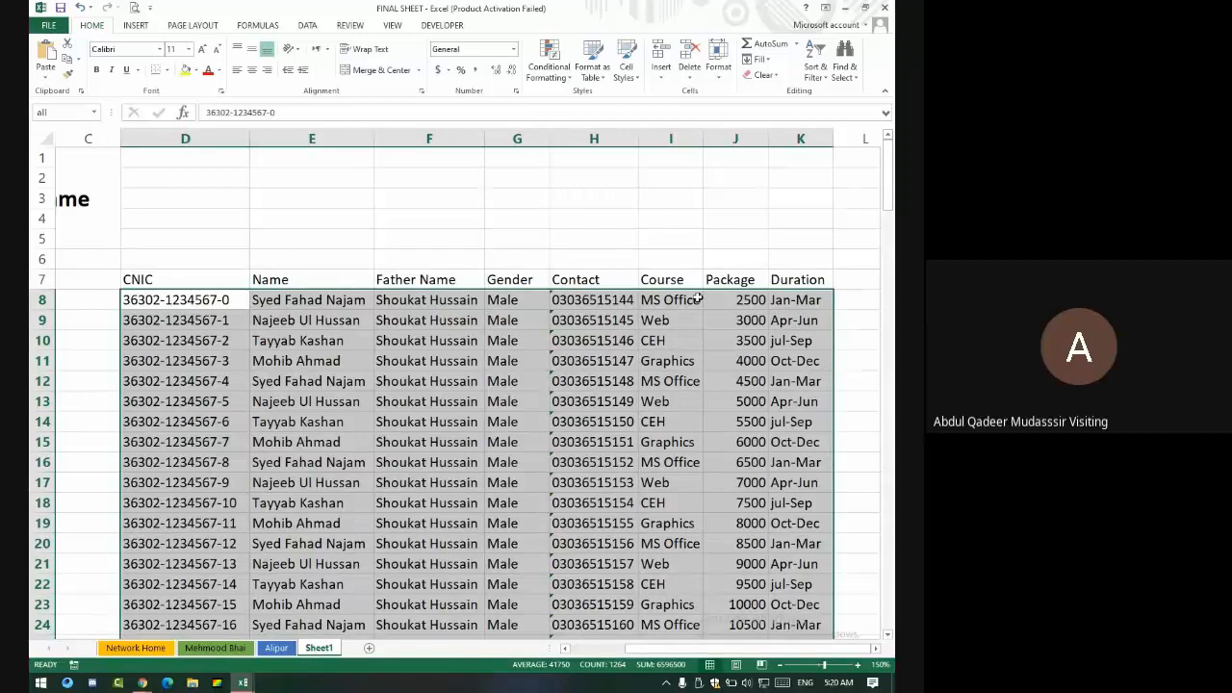
- Name the Package values J8:J165 'pkg' in the Name Box
{"action": "left_click", "coordinate": [736, 299]}
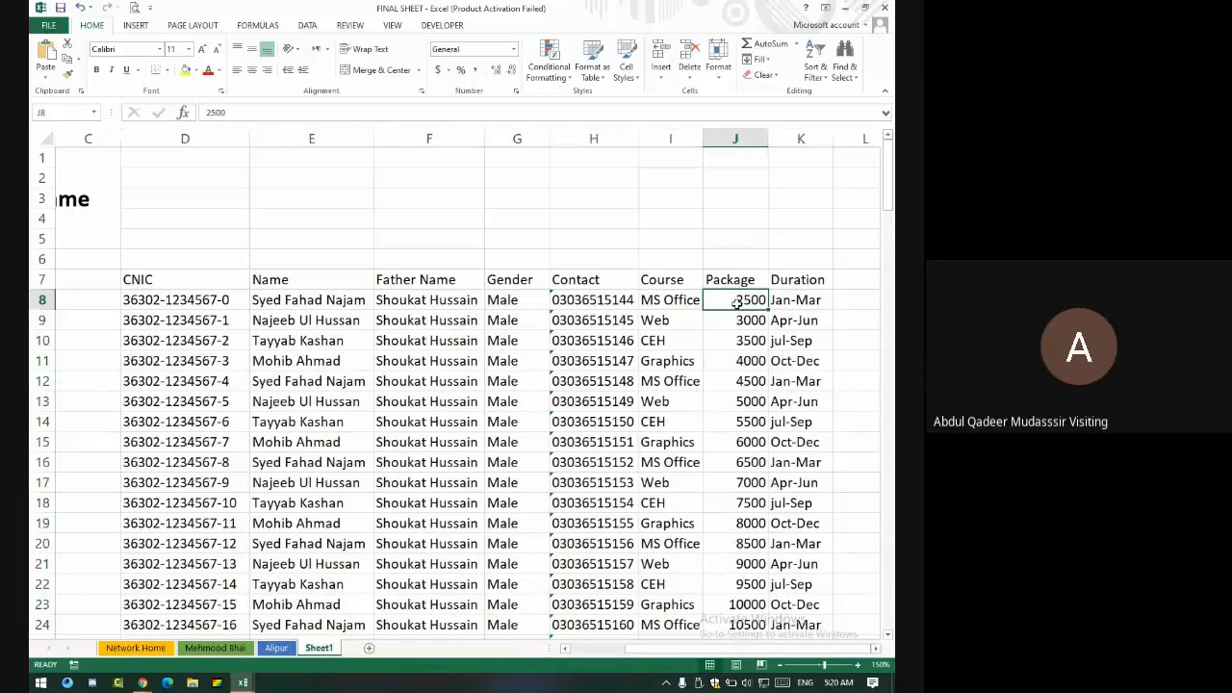
{"action": "key", "text": "ctrl+shift+Down"}
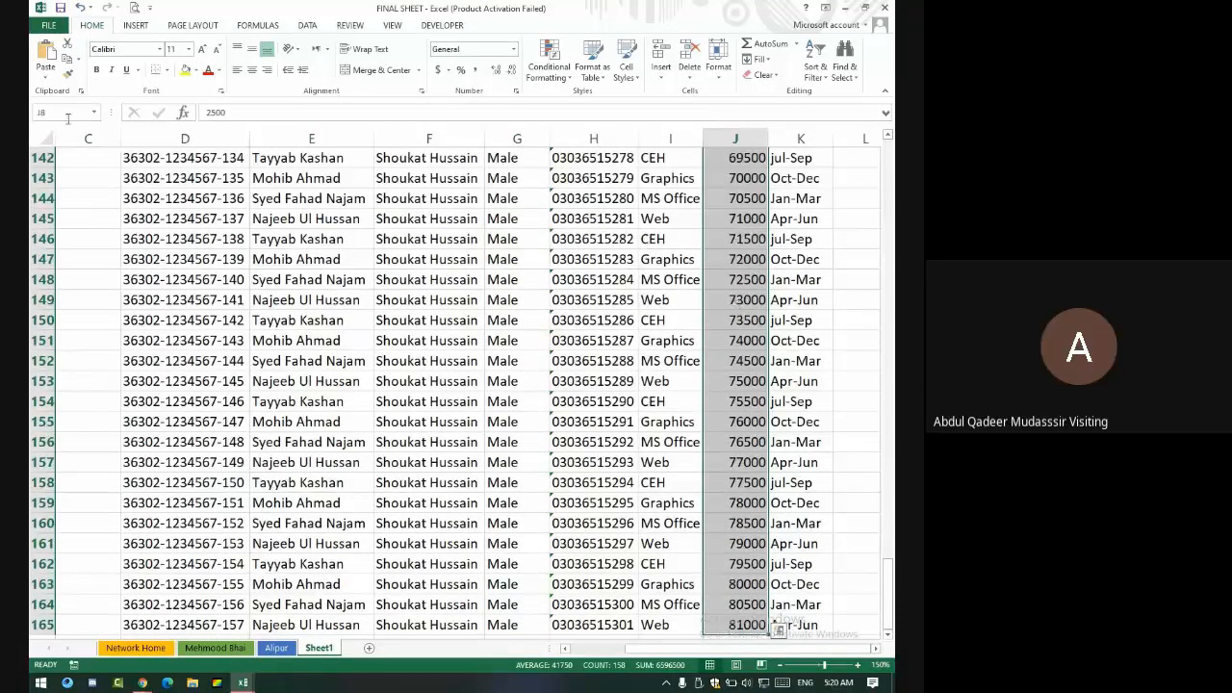
{"action": "left_click", "coordinate": [67, 113]}
{"action": "type", "text": "pkg"}
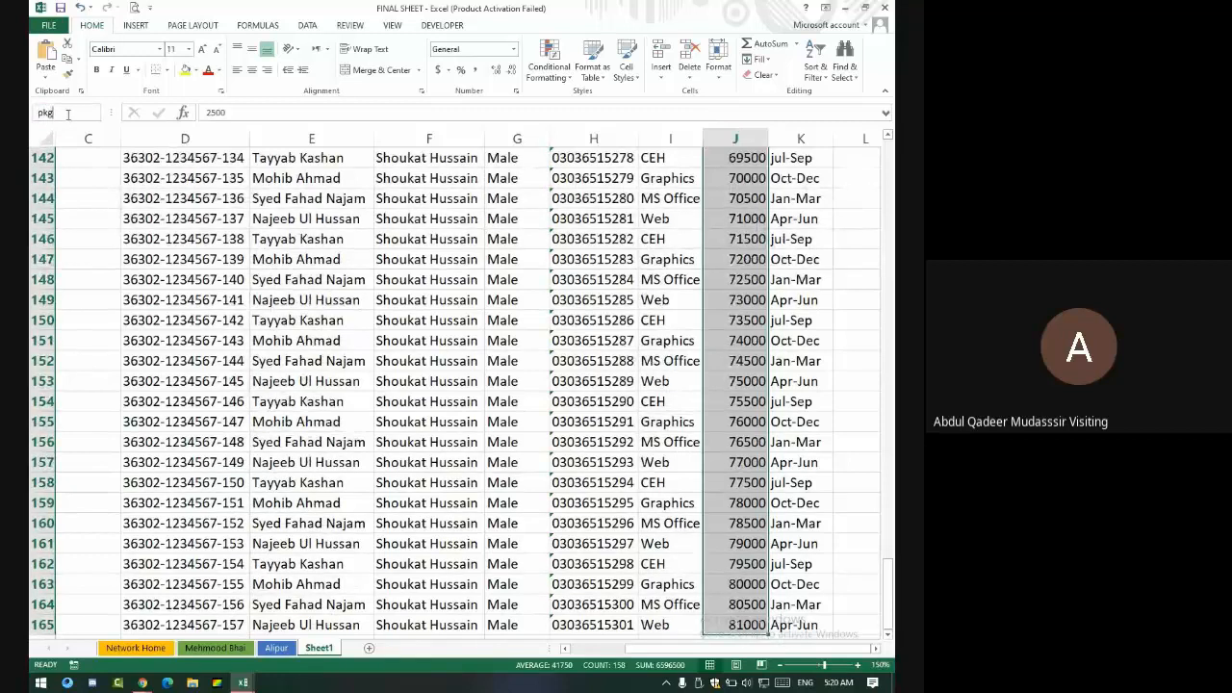
{"action": "key", "text": "Return"}
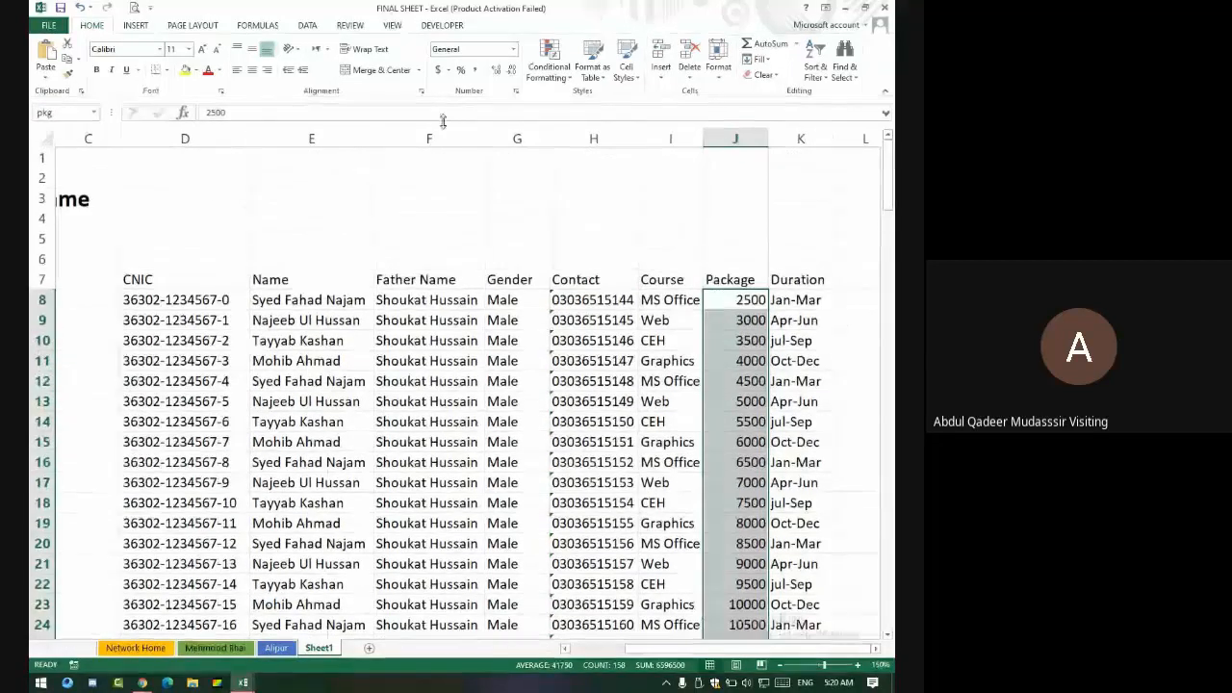
- Test =SUM(pkg) in F3 to confirm the 6596500 total, then delete it
{"action": "left_click", "coordinate": [446, 194]}
{"action": "type", "text": "="}
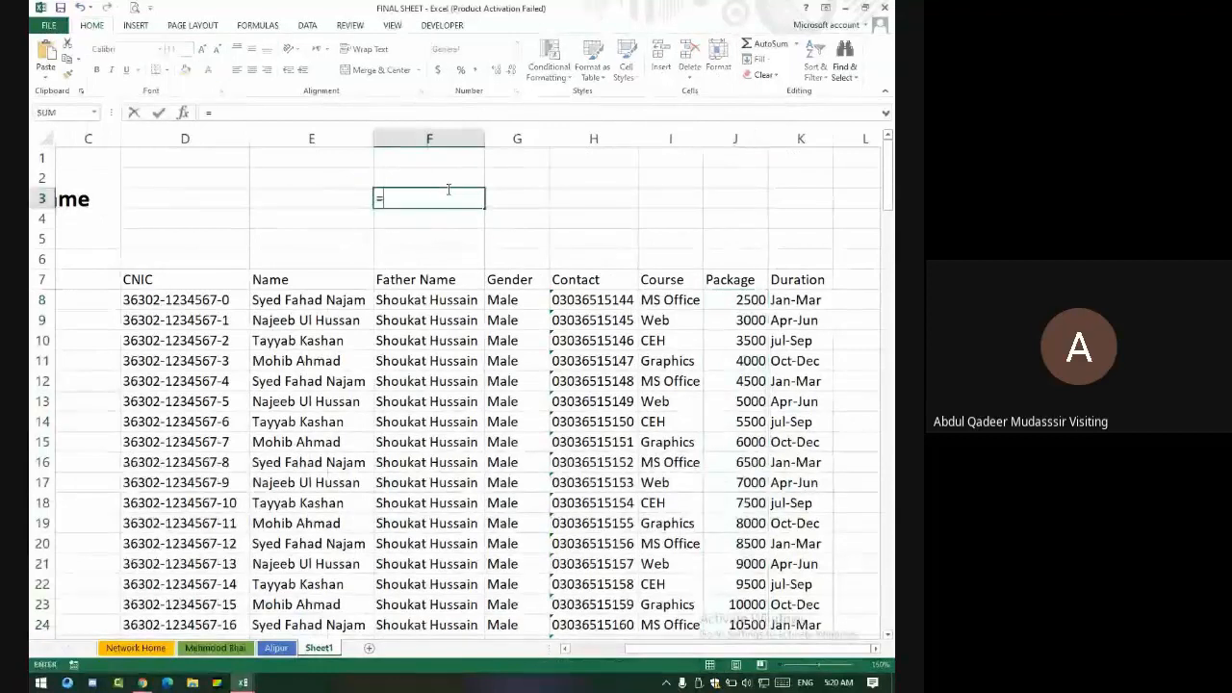
{"action": "type", "text": "sum("}
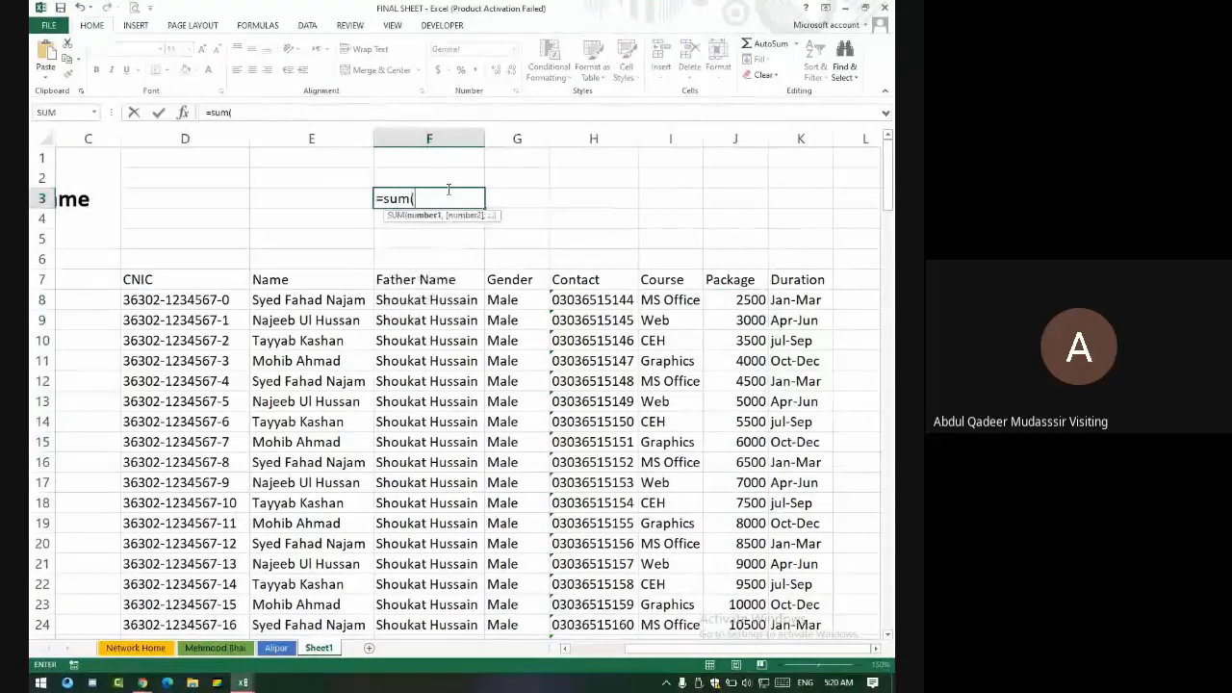
{"action": "type", "text": "pkg"}
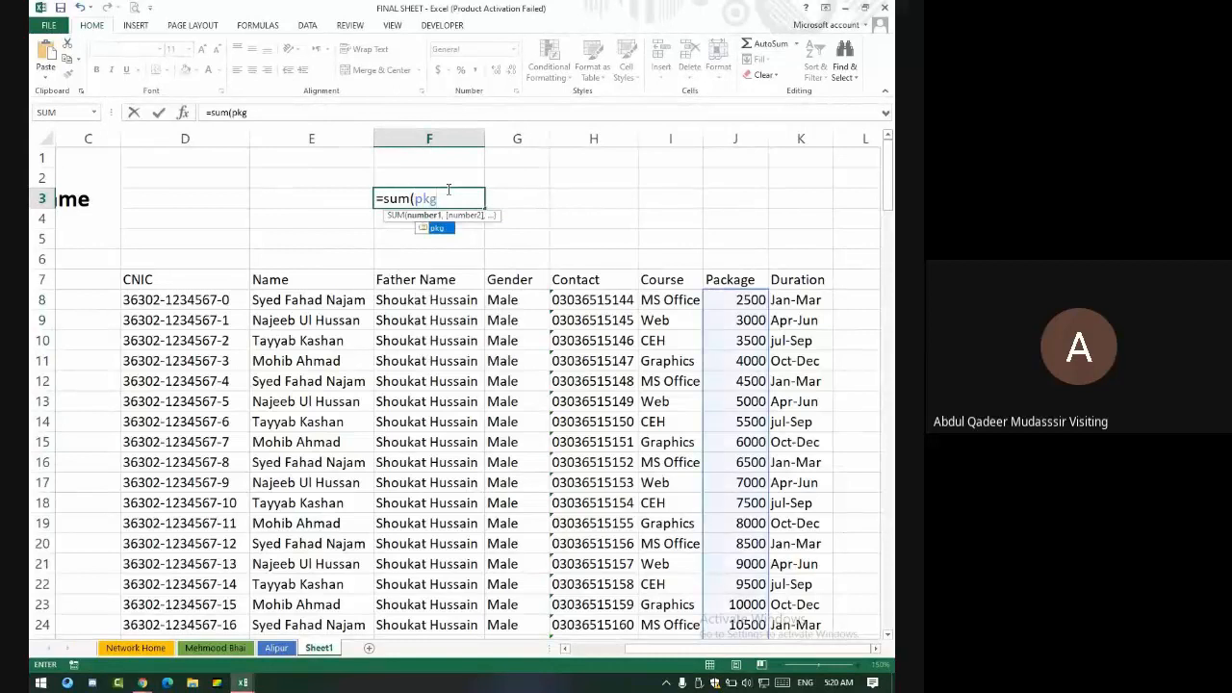
{"action": "key", "text": "Return"}
{"action": "left_click", "coordinate": [448, 191]}
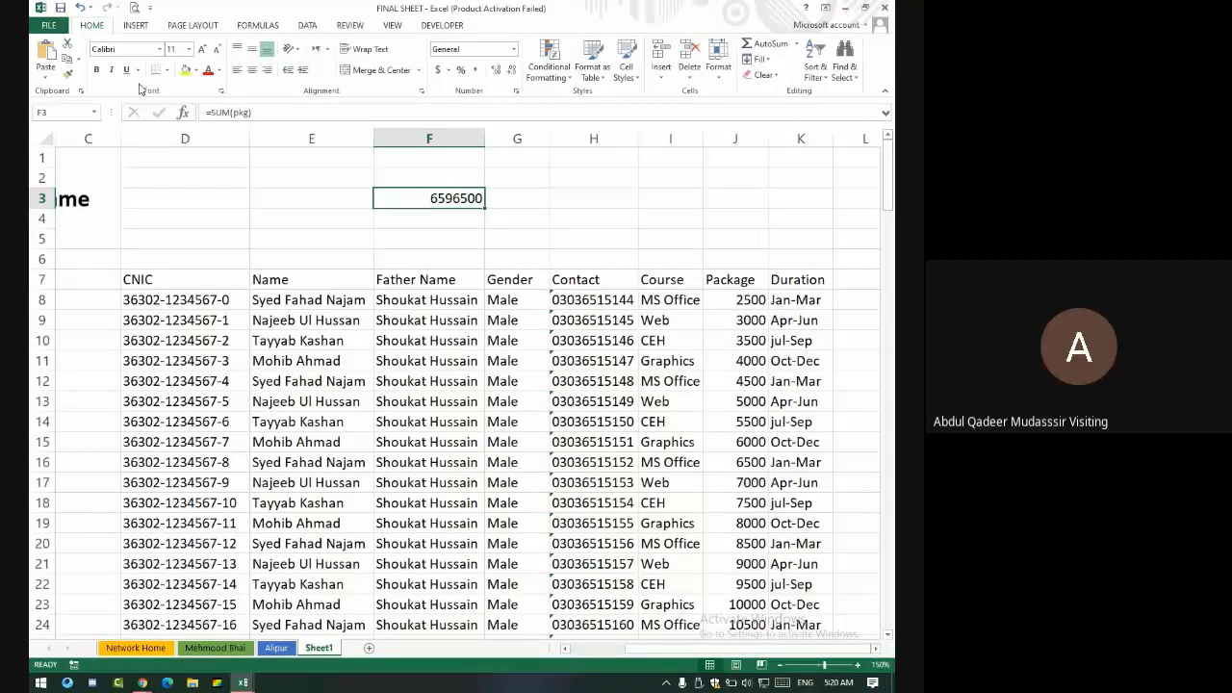
{"action": "key", "text": "Delete"}
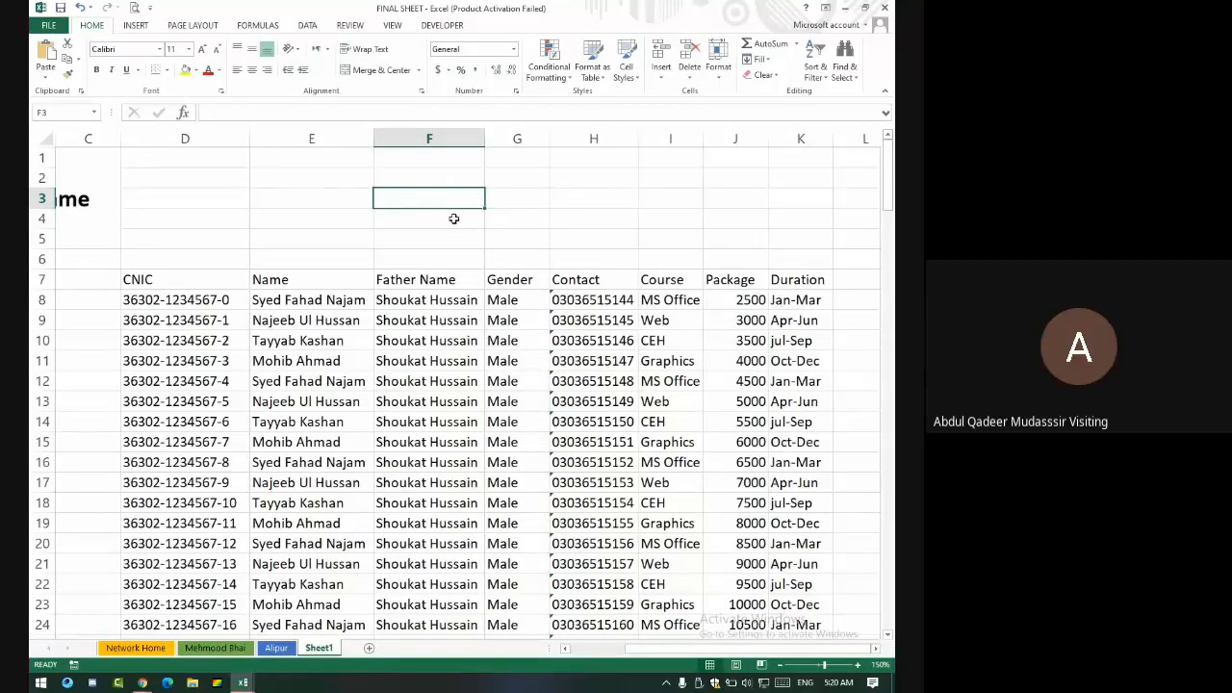
- Select the CNIC, Name, Father Name and Gender columns, then the whole student table
{"action": "left_click_drag", "start_coordinate": [148, 298], "coordinate": [168, 521]}
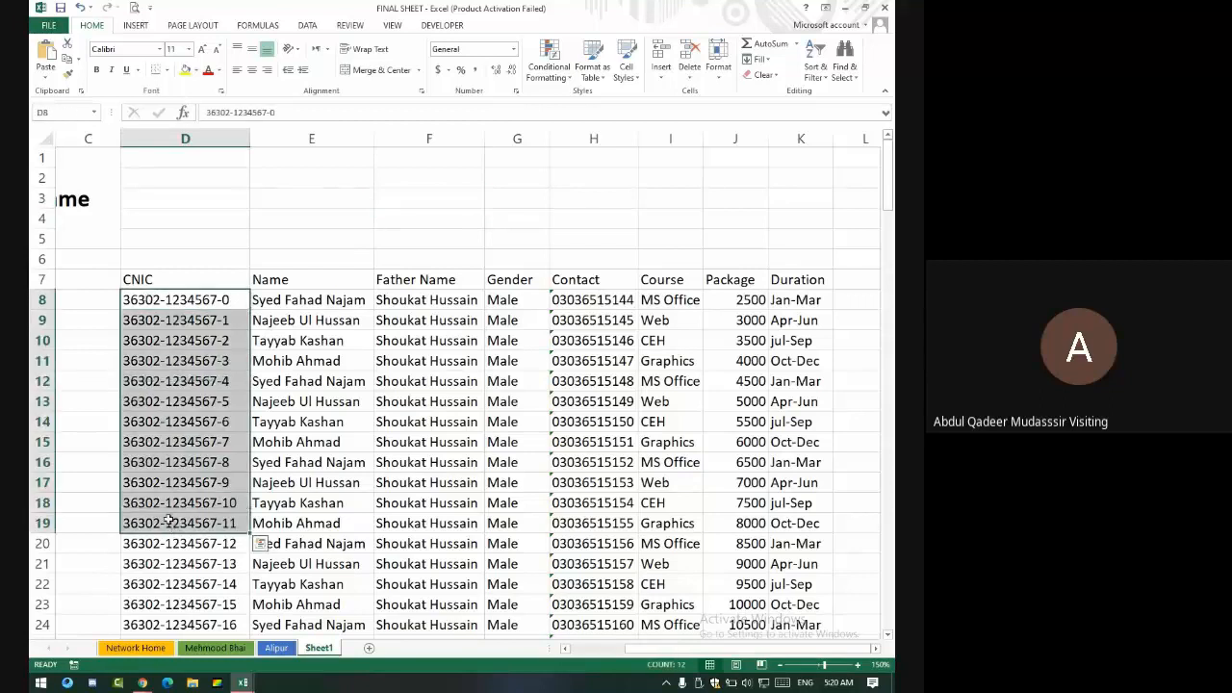
{"action": "left_click_drag", "start_coordinate": [302, 518], "coordinate": [308, 545]}
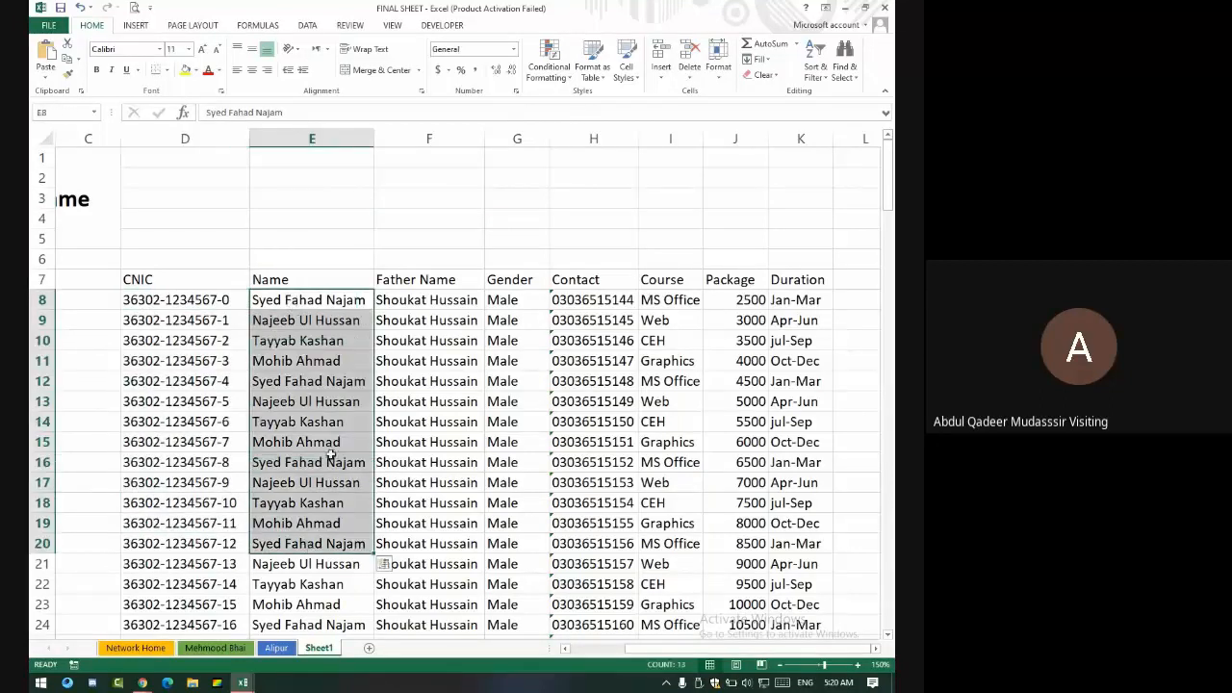
{"action": "left_click_drag", "start_coordinate": [406, 301], "coordinate": [428, 606]}
{"action": "left_click_drag", "start_coordinate": [517, 239], "coordinate": [520, 462]}
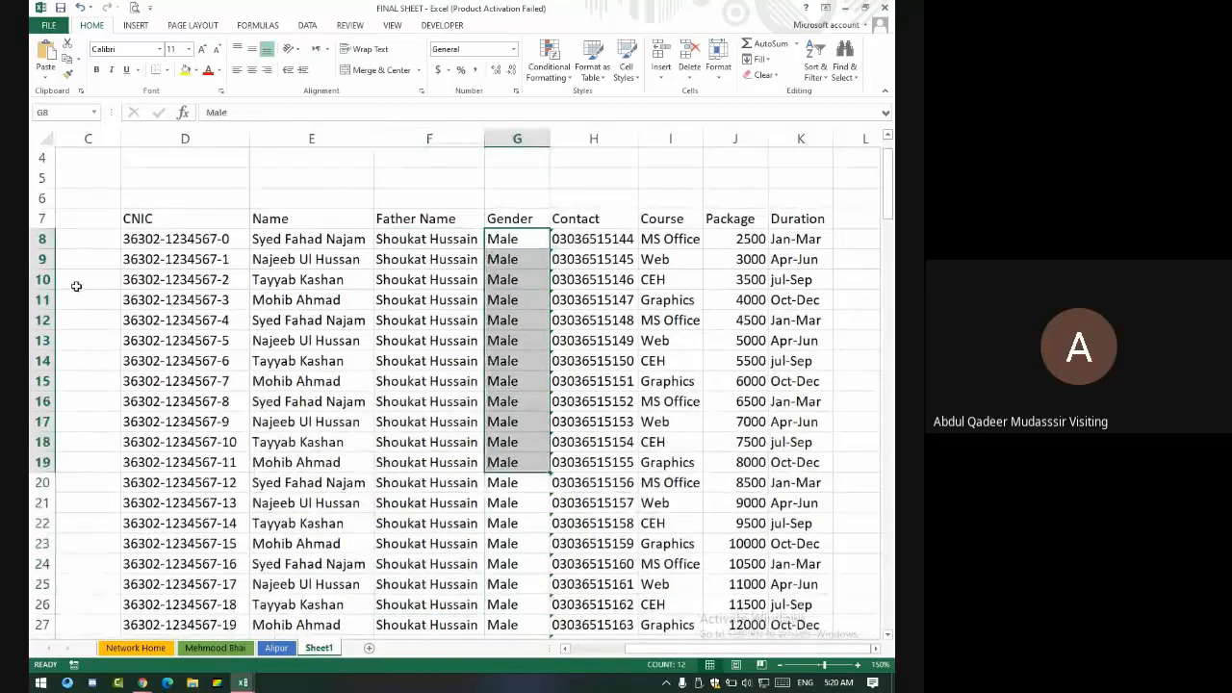
{"action": "left_click", "coordinate": [135, 239]}
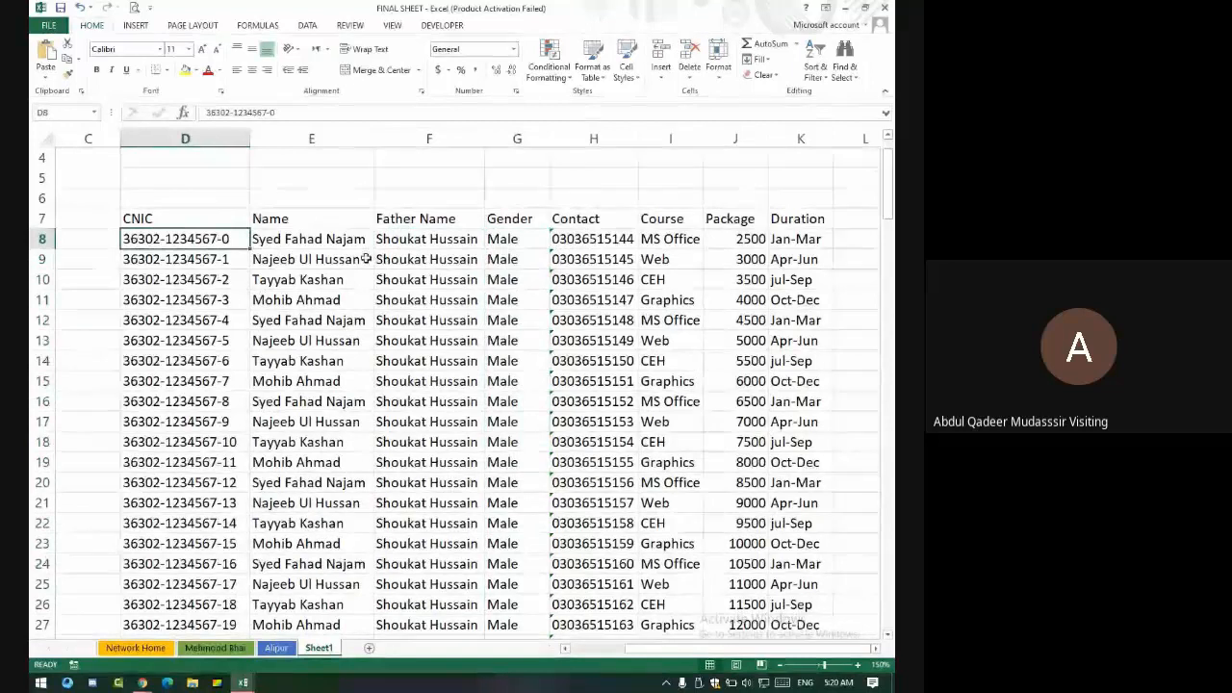
{"action": "left_click_drag", "start_coordinate": [166, 220], "coordinate": [813, 523]}
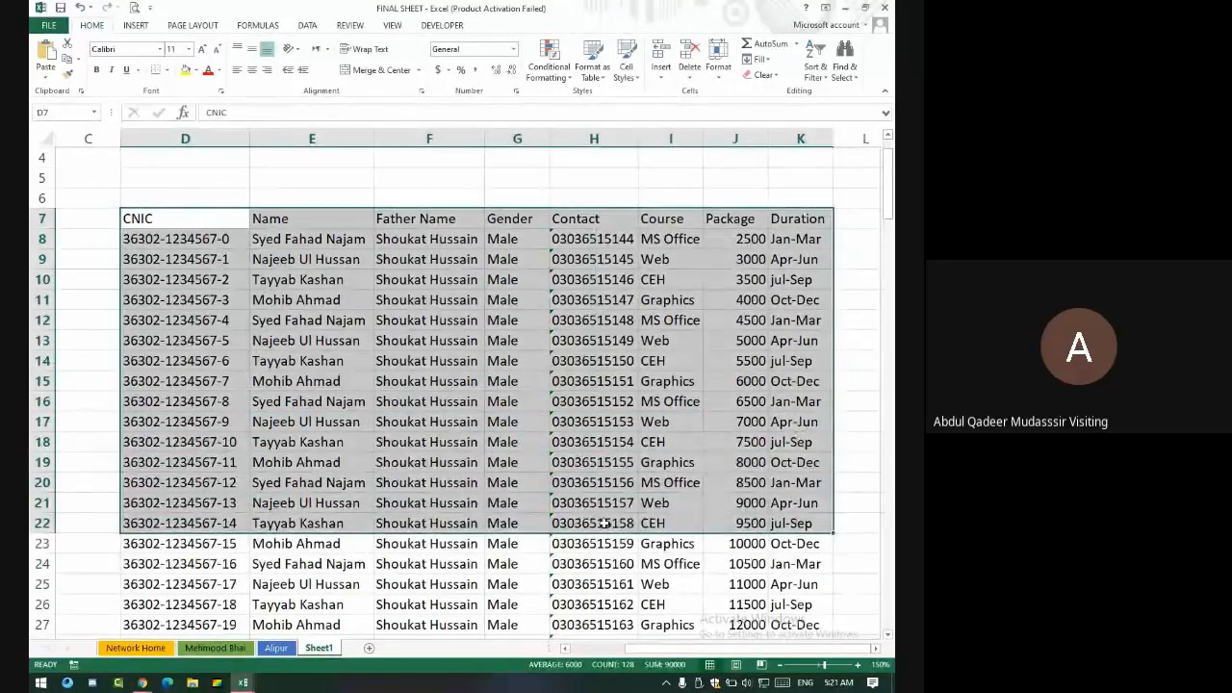
{"action": "scroll", "coordinate": [596, 520], "scroll_direction": "down", "scroll_amount": 5}
{"action": "scroll", "coordinate": [573, 491], "scroll_direction": "down", "scroll_amount": 7}
{"action": "scroll", "coordinate": [566, 477], "scroll_direction": "up", "scroll_amount": 7}
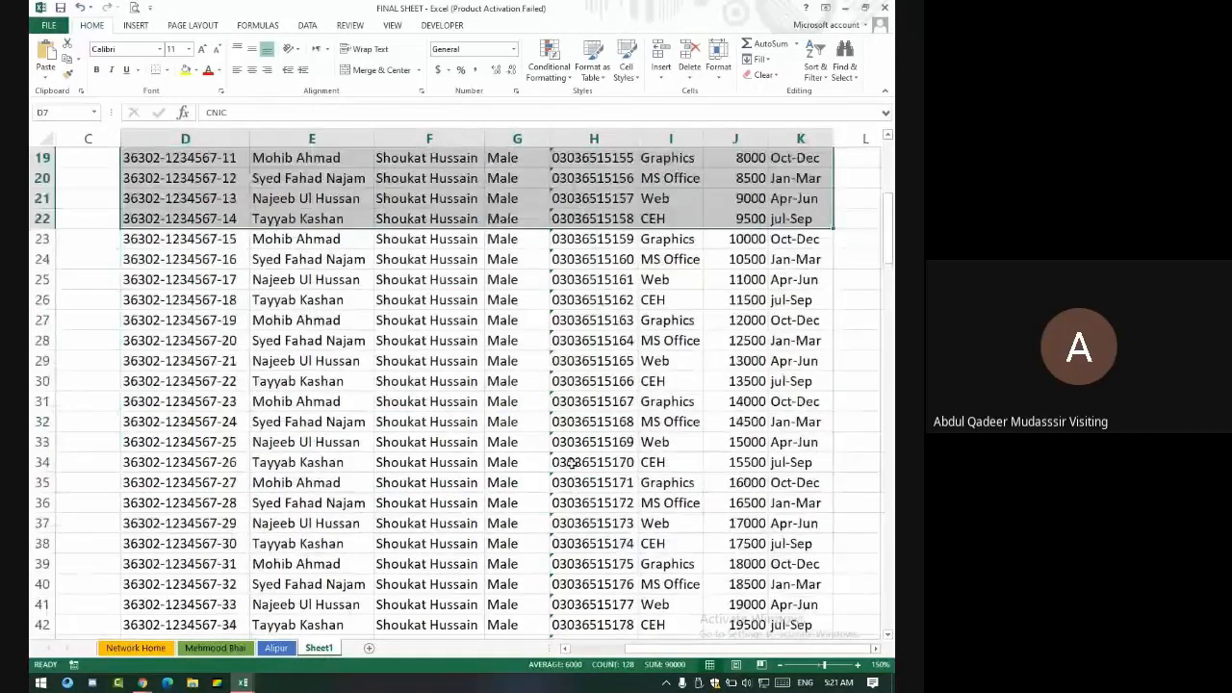
{"action": "scroll", "coordinate": [568, 462], "scroll_direction": "up", "scroll_amount": 6}
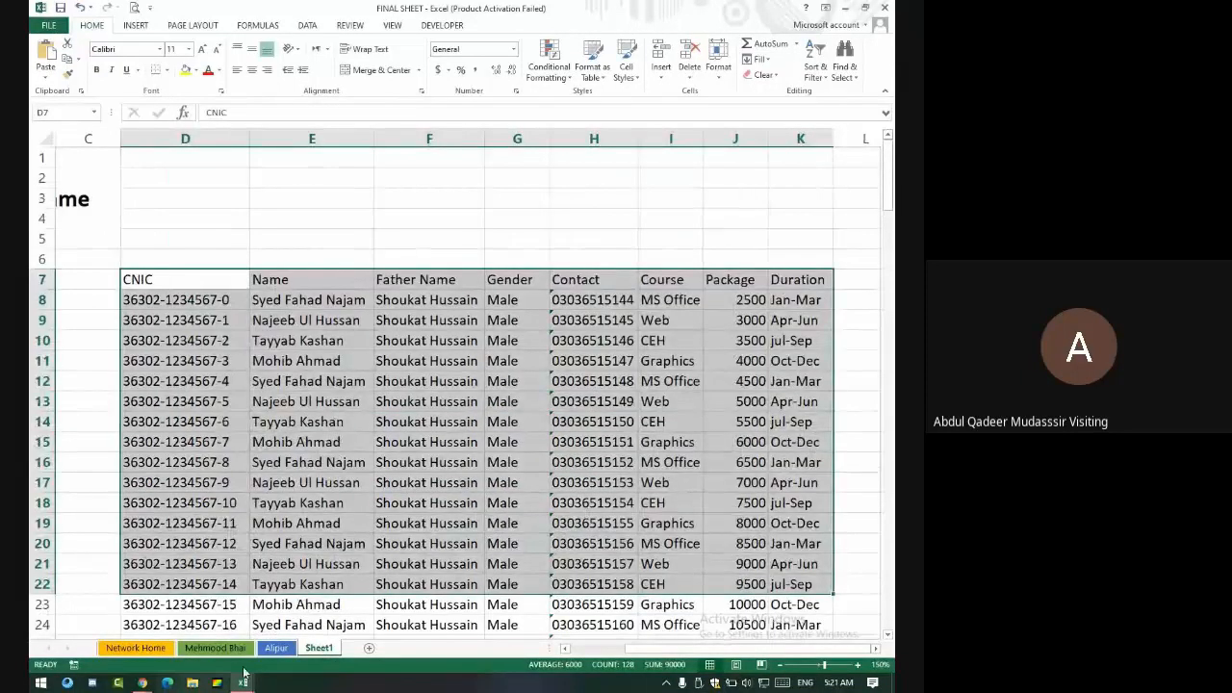
- Rename Sheet1 to 'Back Sheet'
{"action": "right_click", "coordinate": [319, 648]}
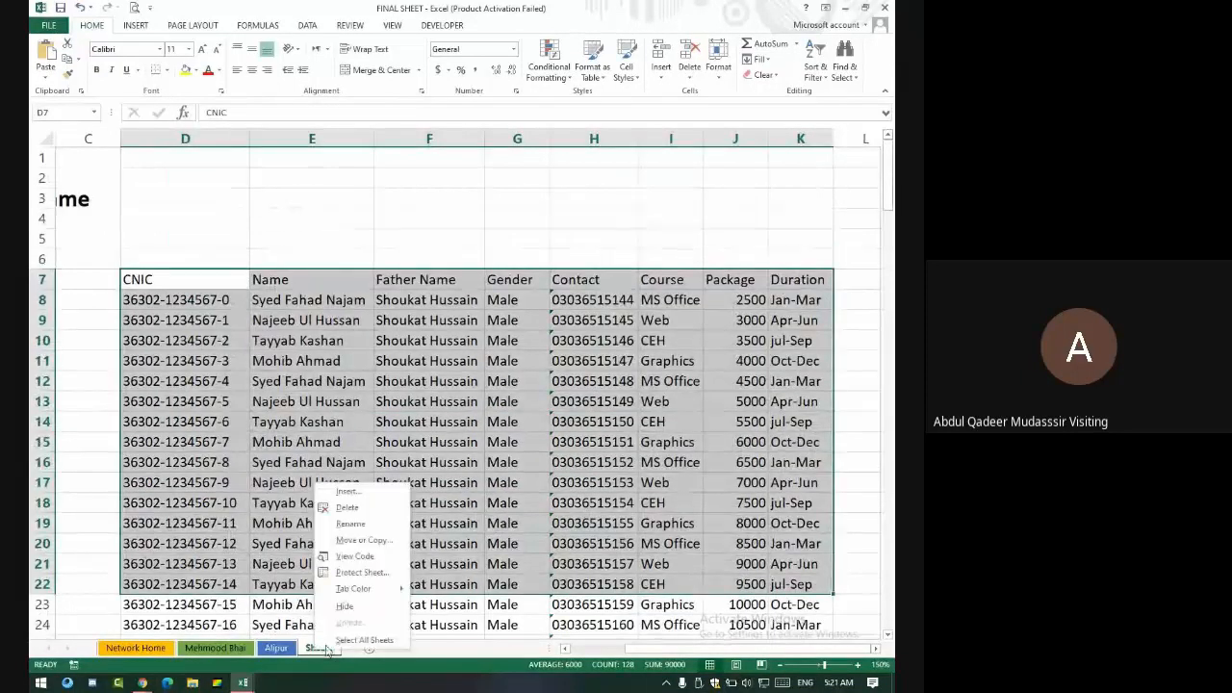
{"action": "left_click", "coordinate": [351, 524]}
{"action": "type", "text": "Ba"}
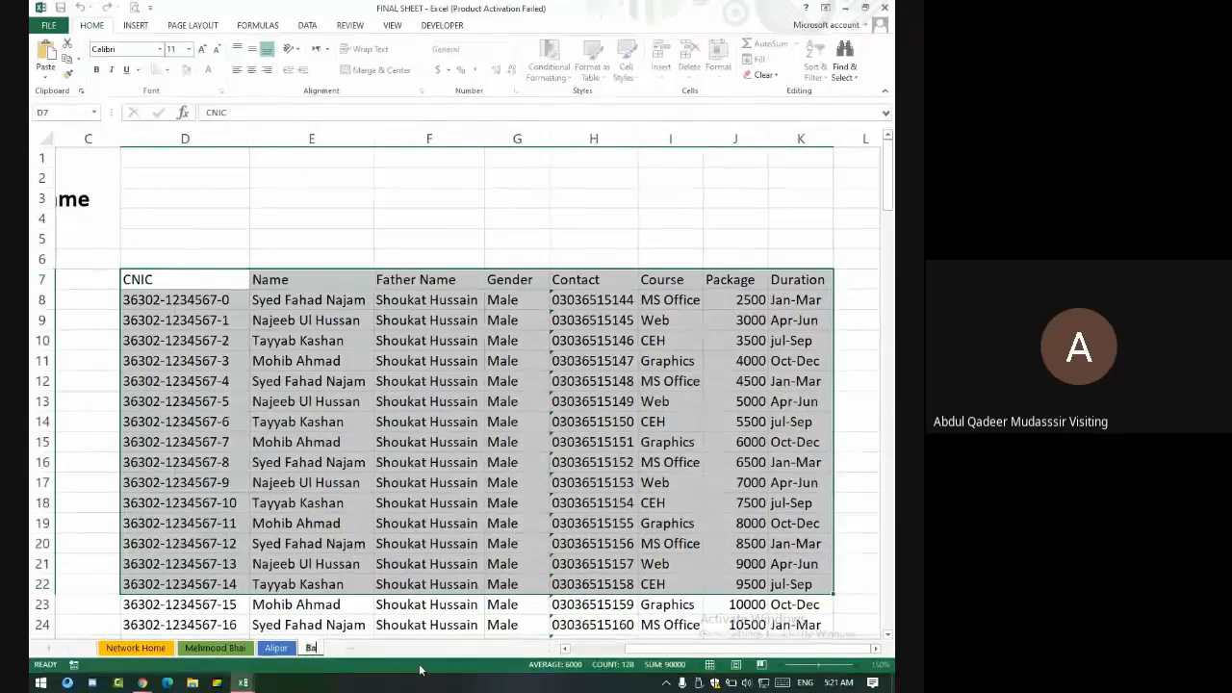
{"action": "type", "text": "ck Sheet"}
{"action": "key", "text": "Return"}
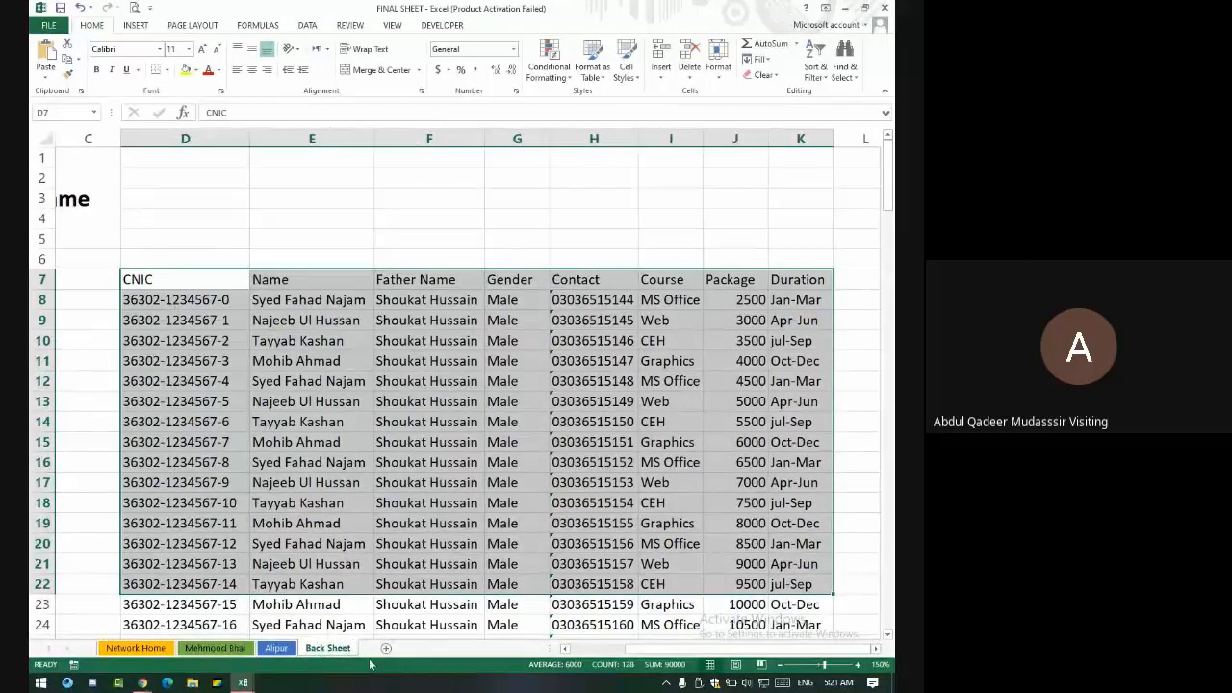
- Add a new sheet and name it 'Main Sheet'
{"action": "left_click", "coordinate": [386, 648]}
{"action": "double_click", "coordinate": [380, 648]}
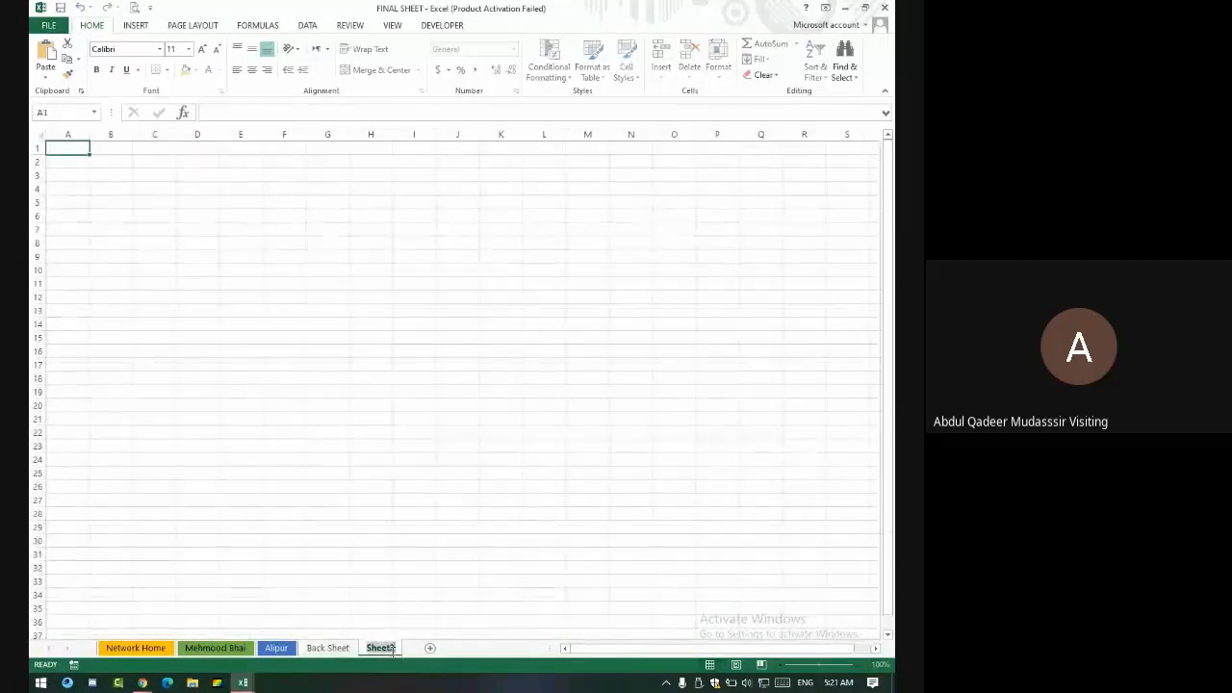
{"action": "type", "text": "Main Sheet"}
{"action": "key", "text": "Return"}
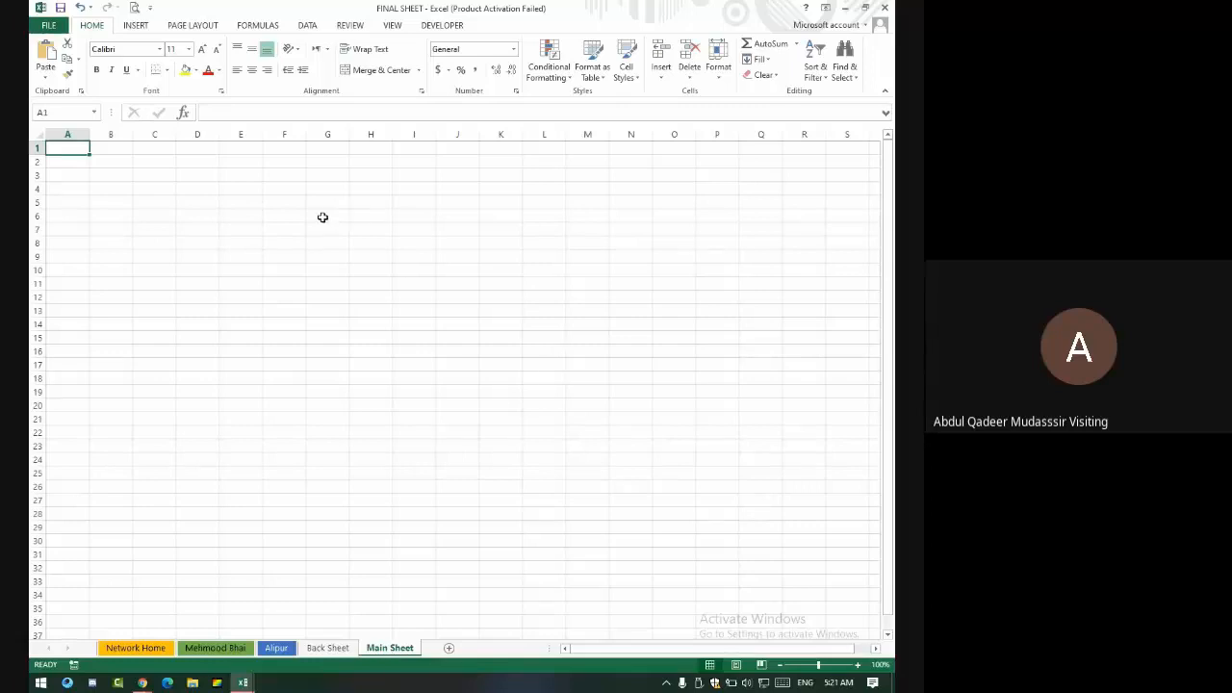
- Mark out a form area on Main Sheet, checking the Back Sheet data in between
{"action": "left_click_drag", "start_coordinate": [311, 193], "coordinate": [525, 252]}
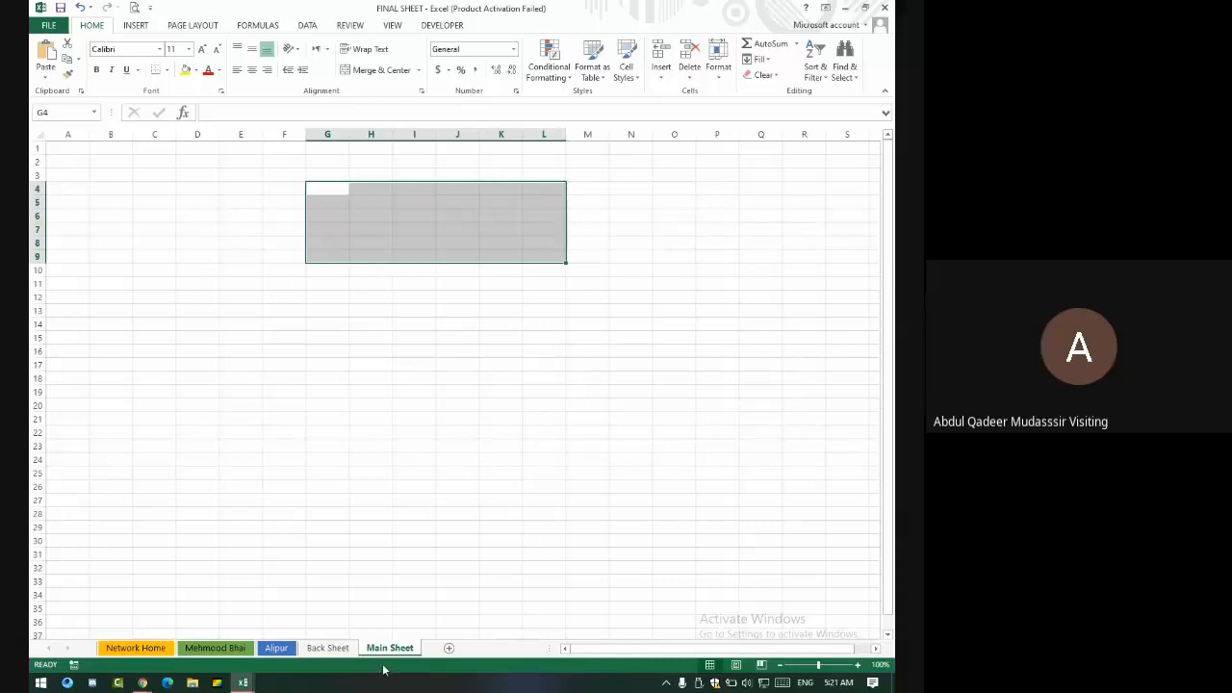
{"action": "left_click", "coordinate": [328, 647]}
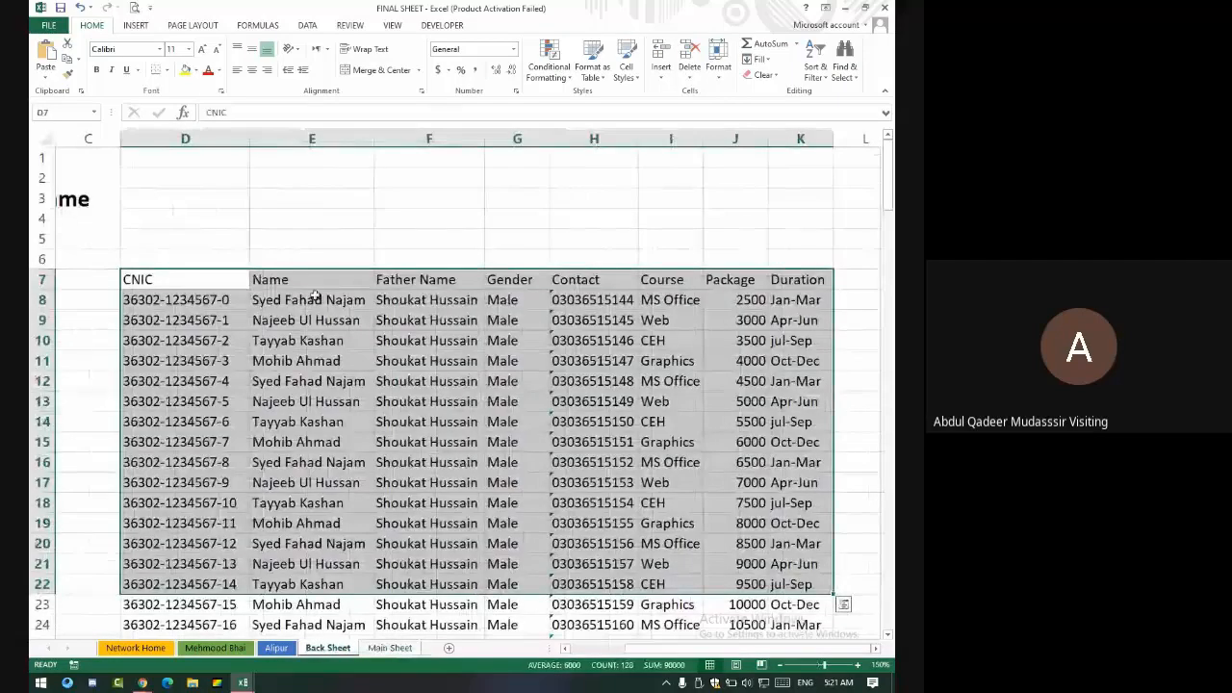
{"action": "left_click", "coordinate": [389, 647]}
{"action": "left_click", "coordinate": [260, 233]}
{"action": "left_click_drag", "start_coordinate": [262, 236], "coordinate": [358, 297]}
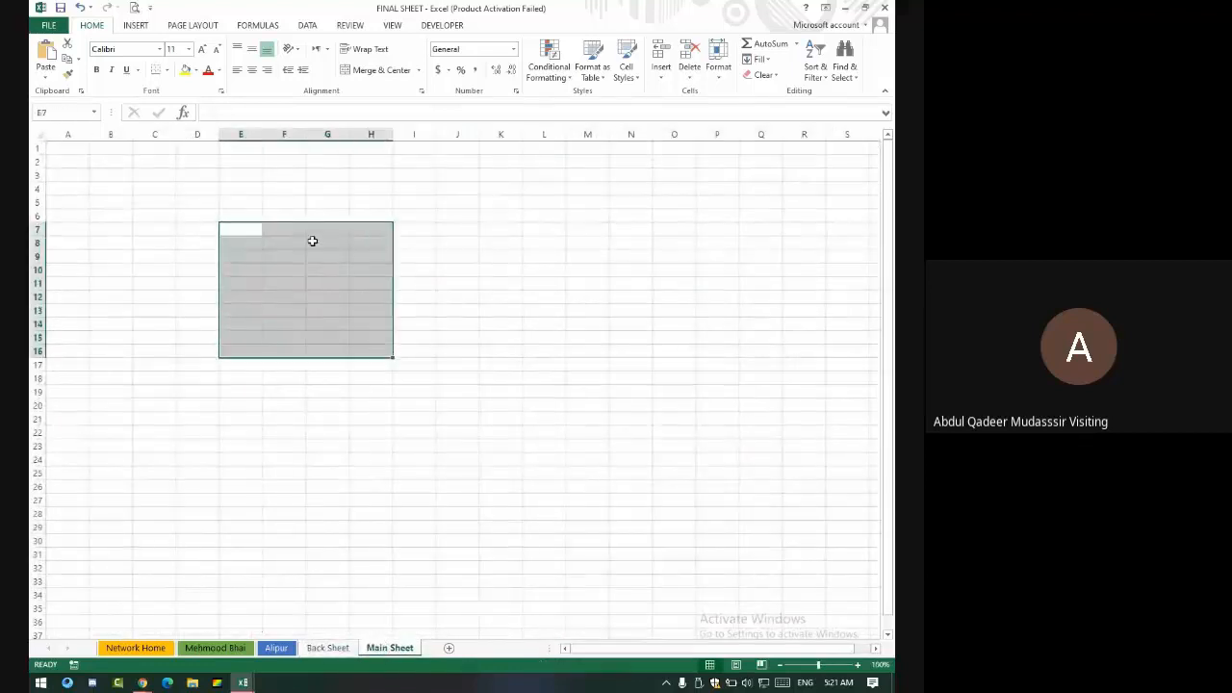
{"action": "left_click", "coordinate": [325, 202]}
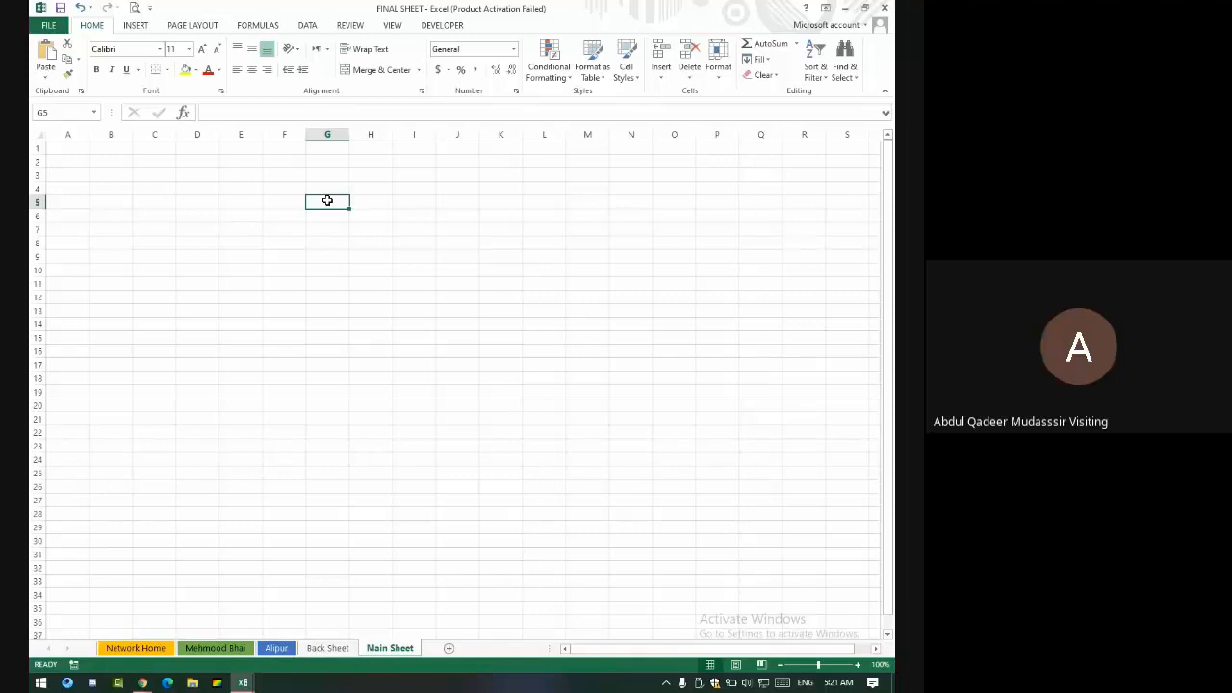
- Copy the CNIC-to-Duration header row from Back Sheet into row 2 of Main Sheet at D2
{"action": "left_click", "coordinate": [328, 648]}
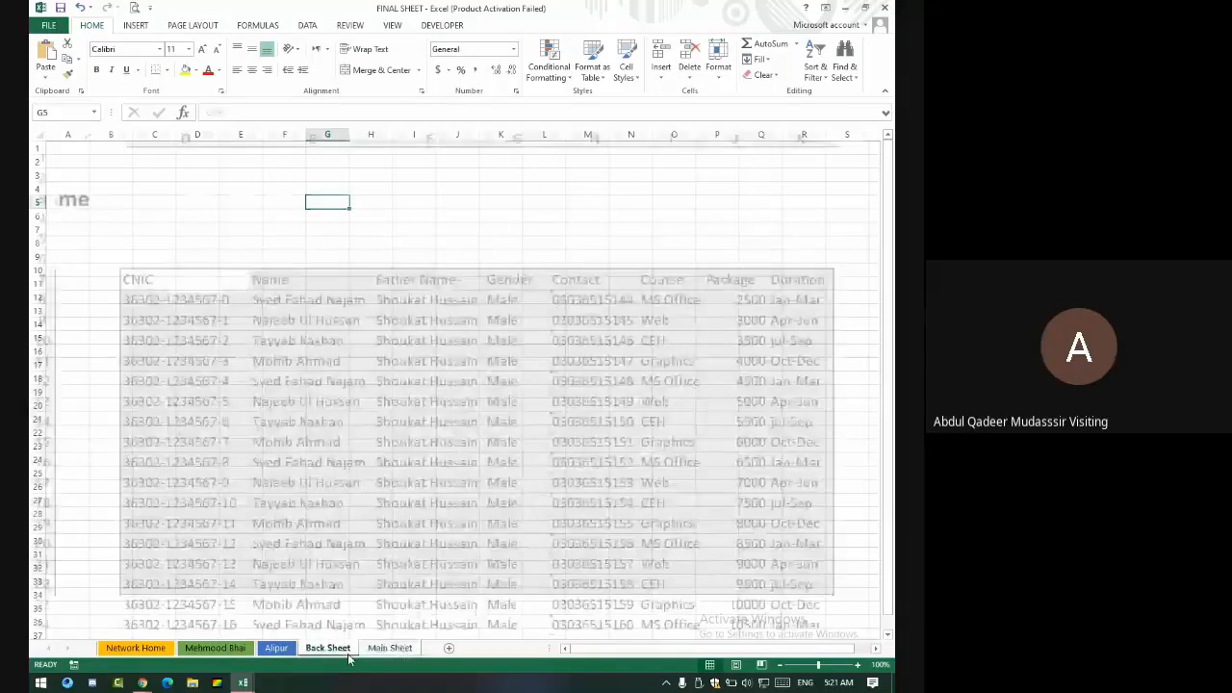
{"action": "left_click_drag", "start_coordinate": [212, 279], "coordinate": [825, 280]}
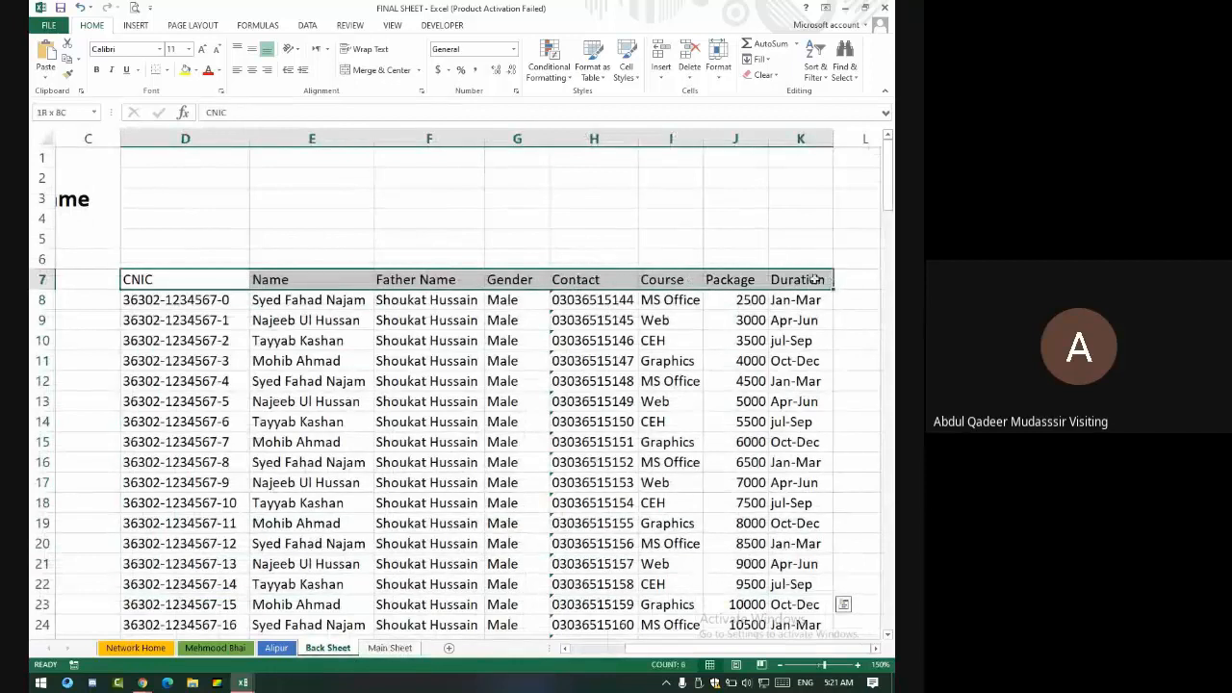
{"action": "right_click", "coordinate": [515, 279]}
{"action": "left_click", "coordinate": [548, 307]}
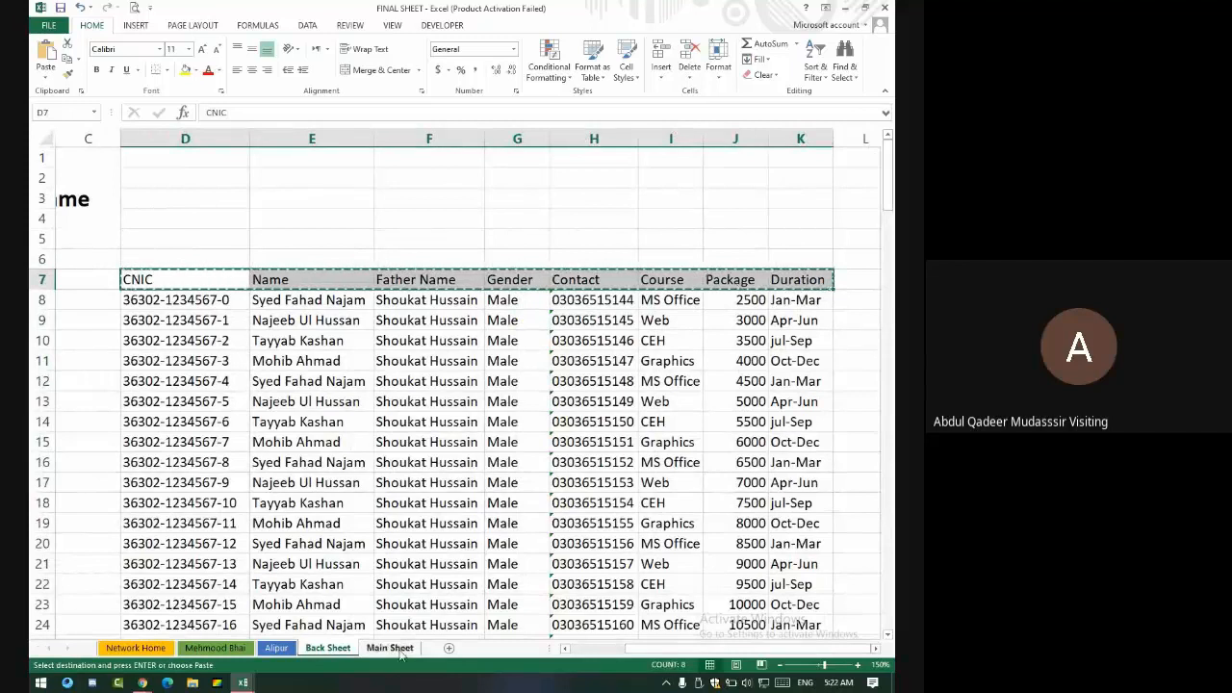
{"action": "left_click", "coordinate": [390, 646]}
{"action": "left_click", "coordinate": [271, 161]}
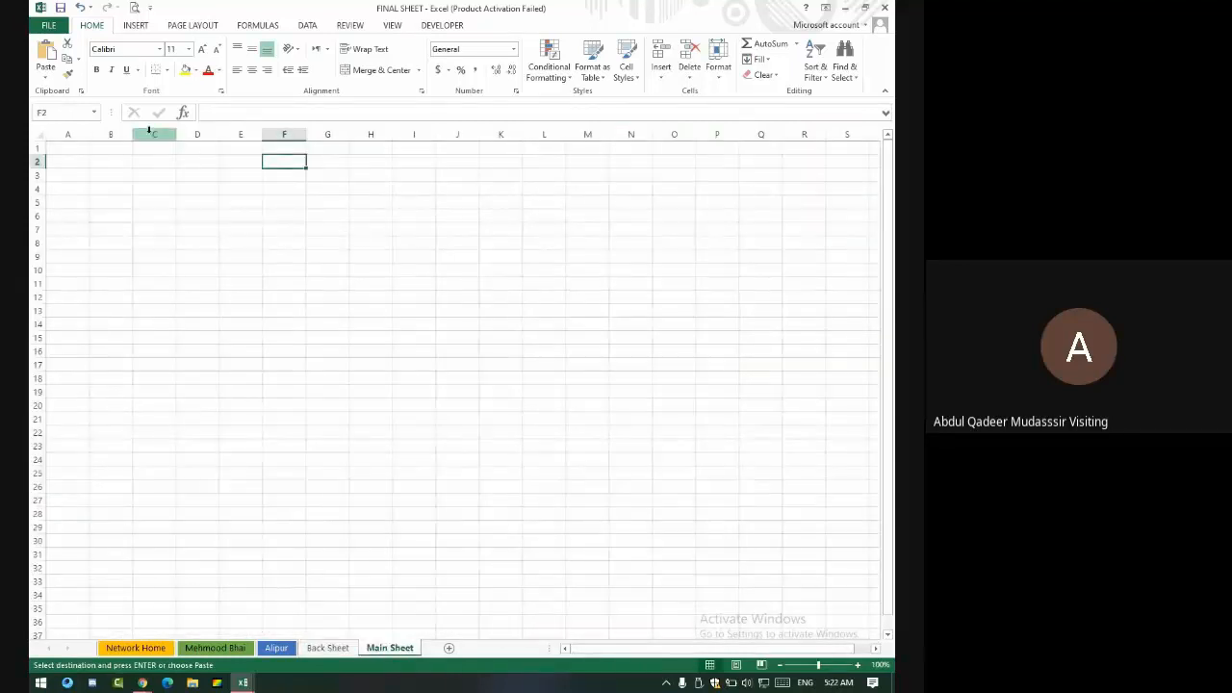
{"action": "left_click", "coordinate": [206, 164]}
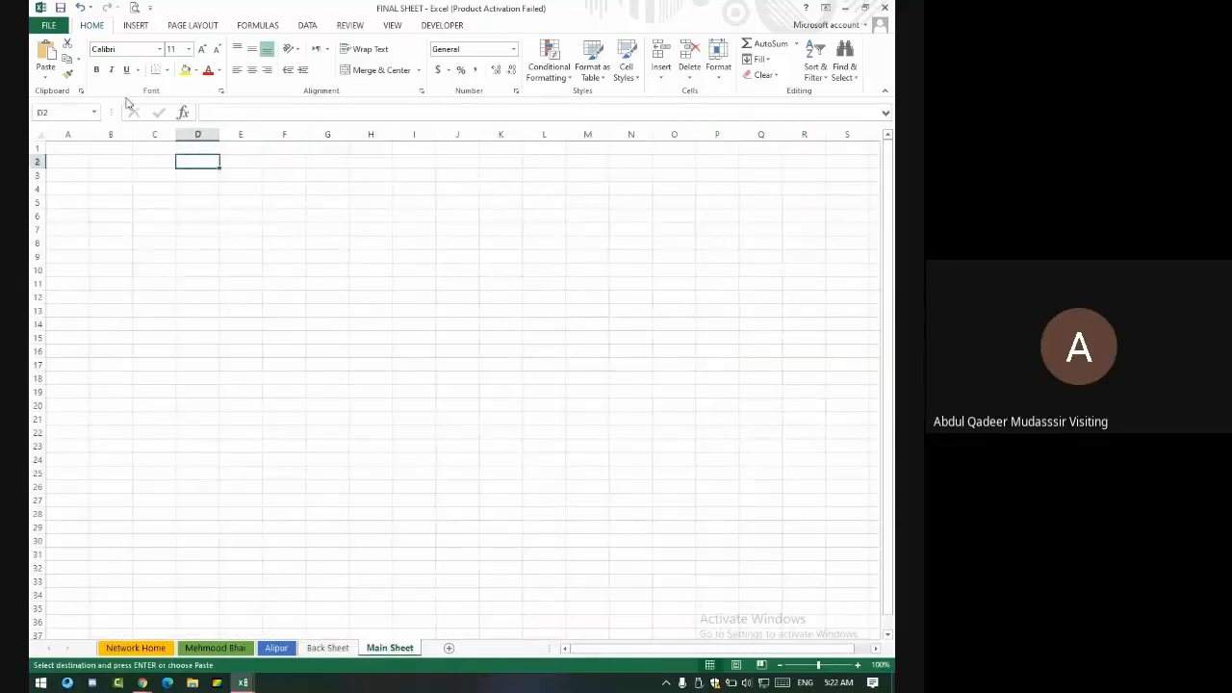
{"action": "left_click", "coordinate": [47, 76]}
{"action": "left_click", "coordinate": [59, 170]}
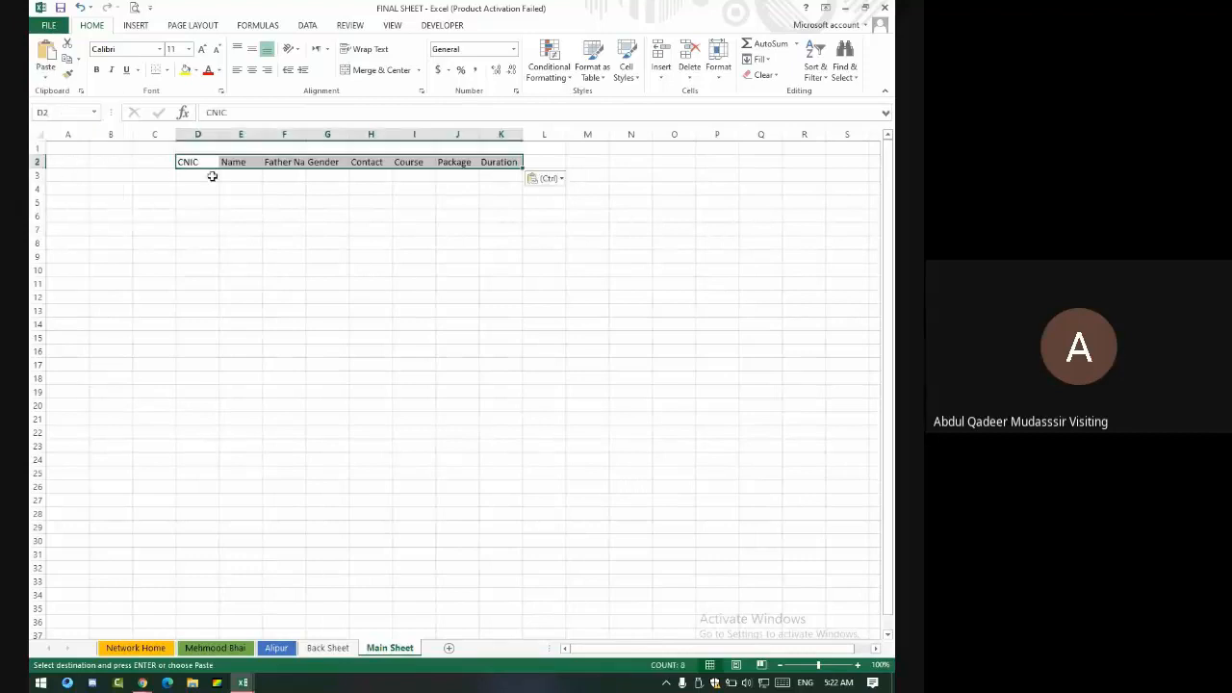
{"action": "left_click", "coordinate": [272, 215]}
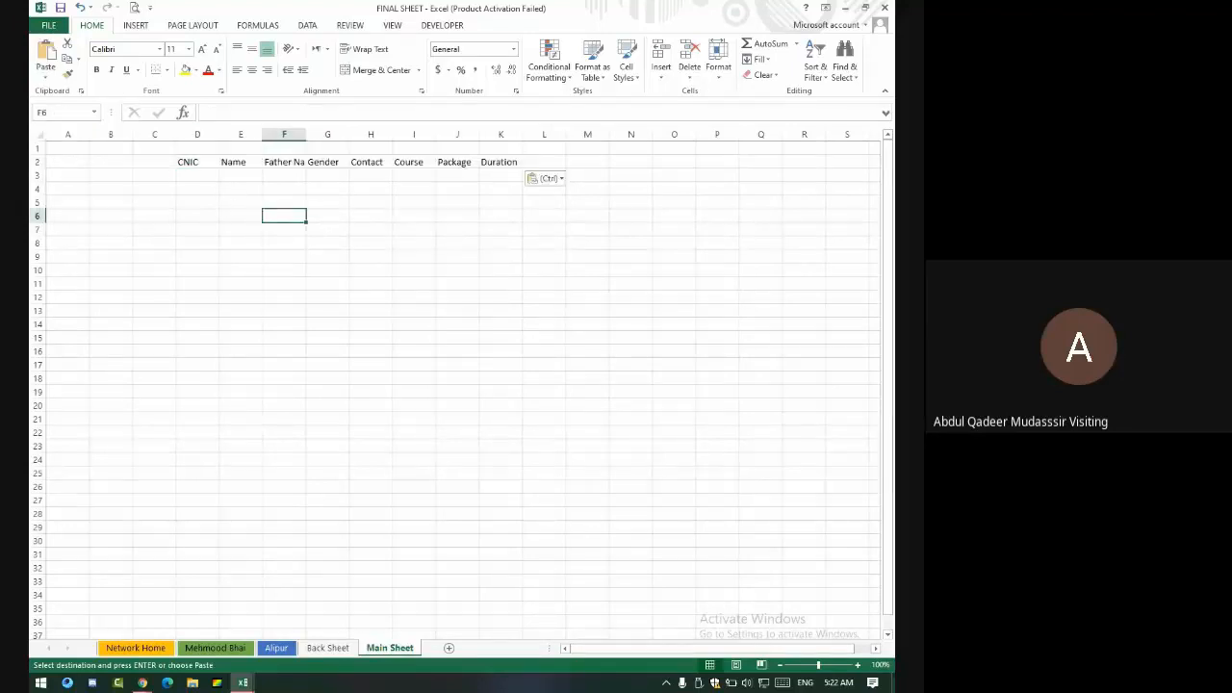
- Zoom to 160% and enter 1 in D1 and 2 in E1
{"action": "left_click", "coordinate": [858, 665]}
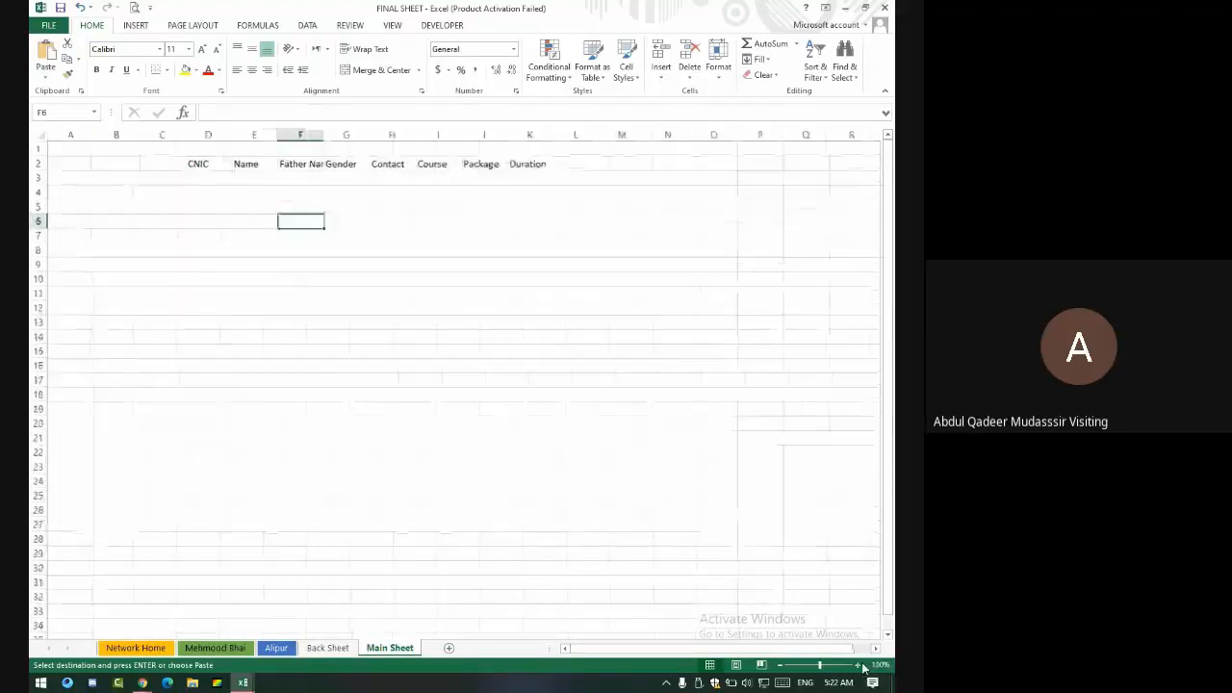
{"action": "left_click", "coordinate": [858, 665]}
{"action": "left_click", "coordinate": [858, 665]}
{"action": "left_click", "coordinate": [858, 665]}
{"action": "left_click", "coordinate": [858, 665]}
{"action": "left_click", "coordinate": [858, 665]}
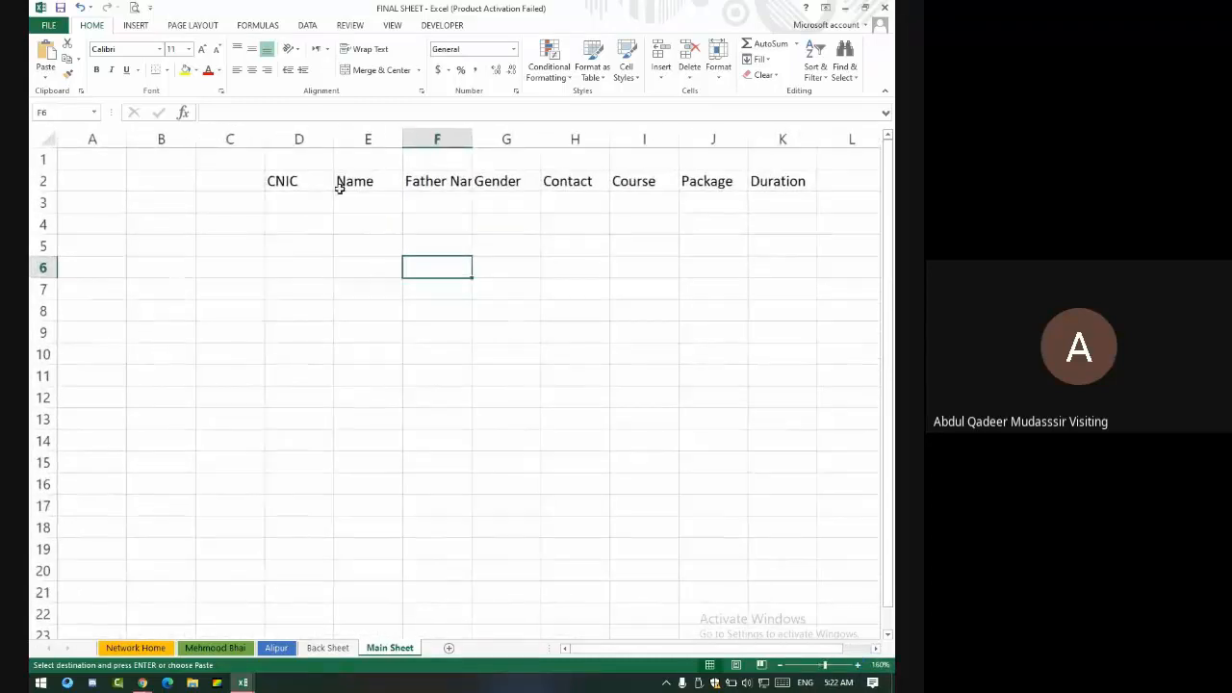
{"action": "left_click_drag", "start_coordinate": [323, 183], "coordinate": [828, 190]}
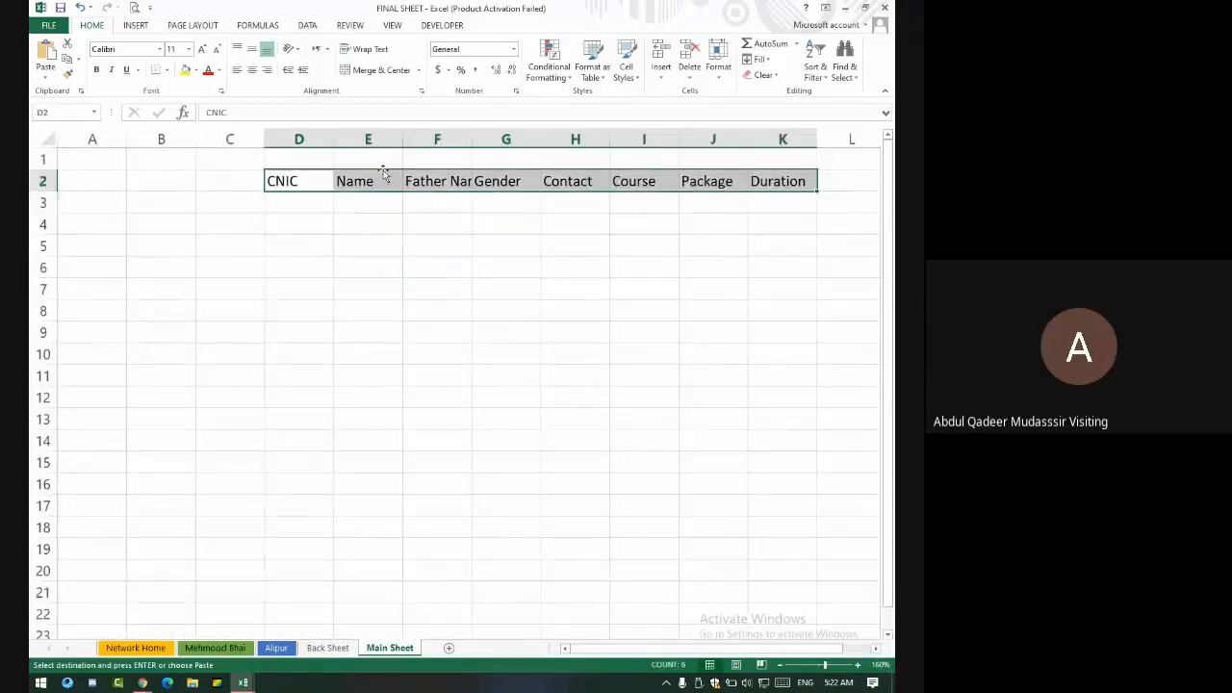
{"action": "left_click", "coordinate": [278, 159]}
{"action": "type", "text": "1"}
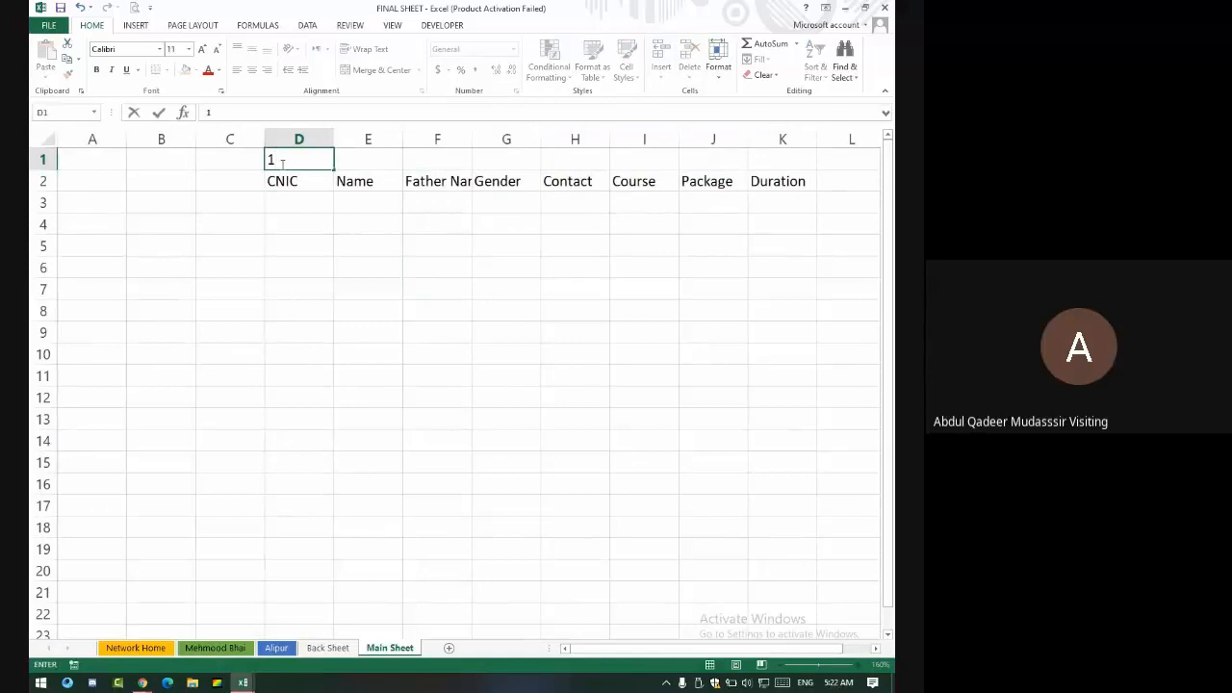
{"action": "key", "text": "Right"}
{"action": "type", "text": "2"}
{"action": "key", "text": "Down"}
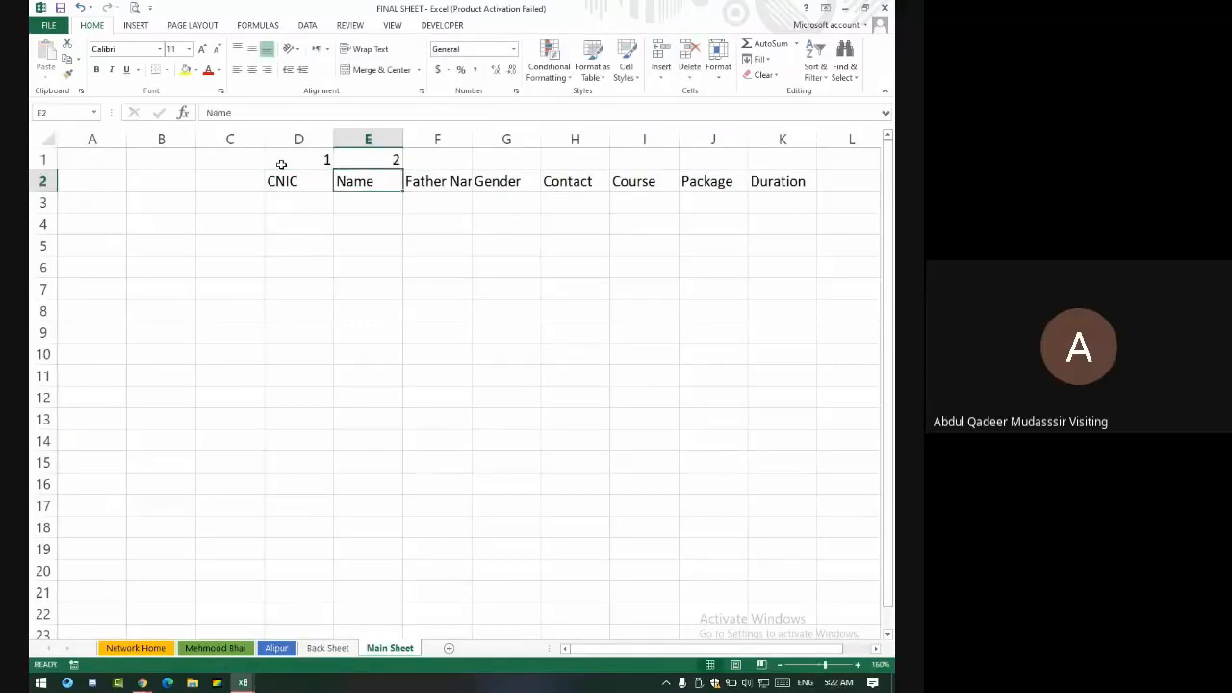
- Fill the numbering 1 to 8 across D1:K1 without overwriting the headings
{"action": "left_click_drag", "start_coordinate": [276, 158], "coordinate": [358, 160]}
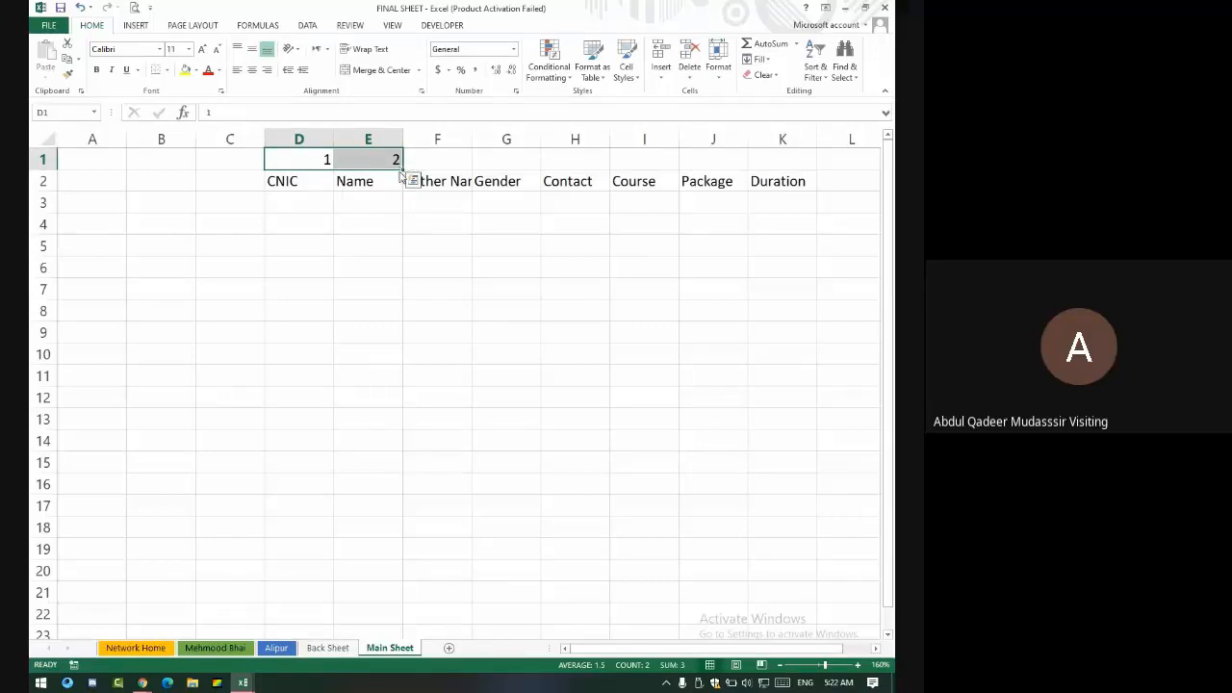
{"action": "left_click_drag", "start_coordinate": [404, 174], "coordinate": [440, 188]}
{"action": "key", "text": "Escape"}
{"action": "left_click_drag", "start_coordinate": [402, 171], "coordinate": [363, 150]}
{"action": "double_click", "coordinate": [401, 171]}
{"action": "key", "text": "ctrl+z"}
{"action": "left_click_drag", "start_coordinate": [402, 172], "coordinate": [810, 160]}
{"action": "left_click", "coordinate": [803, 259]}
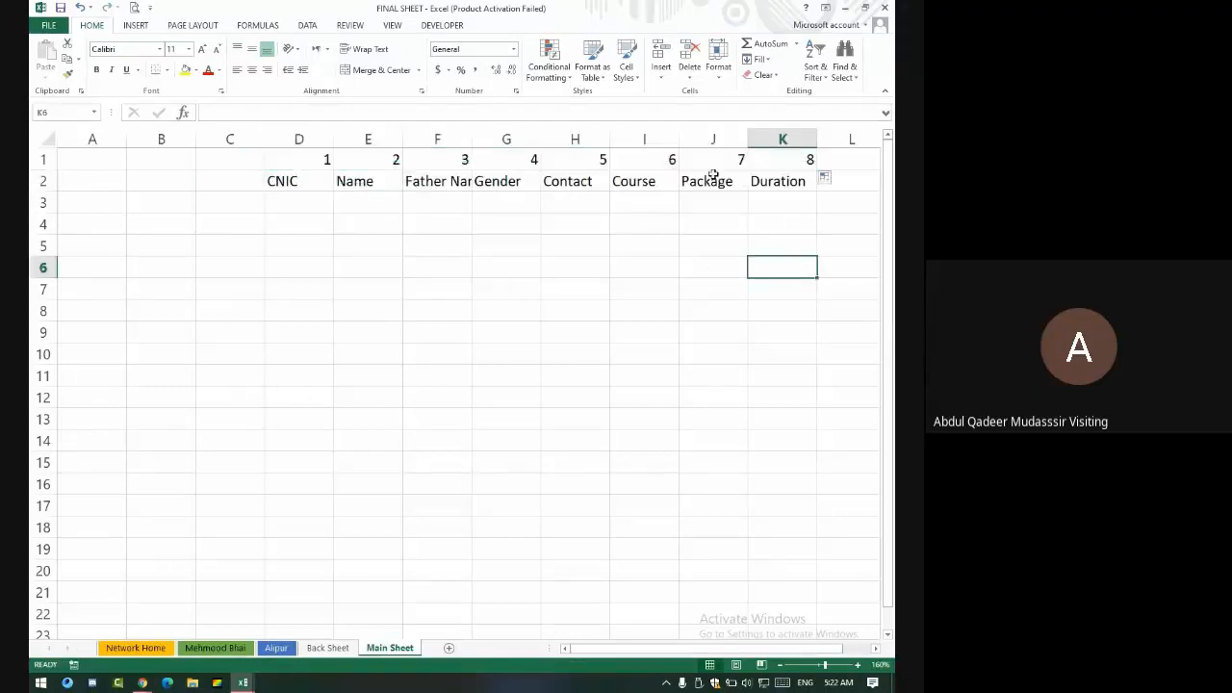
- Type 'Find >>' in D6 and merge E6:G6 into one cell
{"action": "left_click", "coordinate": [299, 272]}
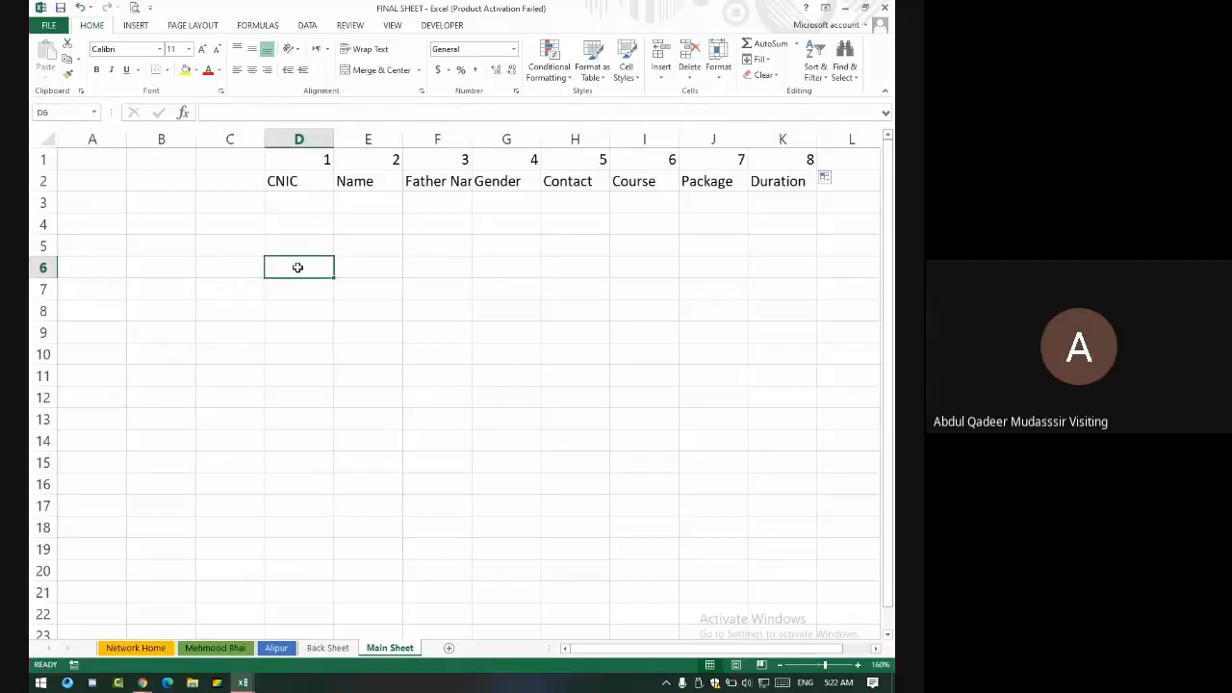
{"action": "type", "text": "Find H"}
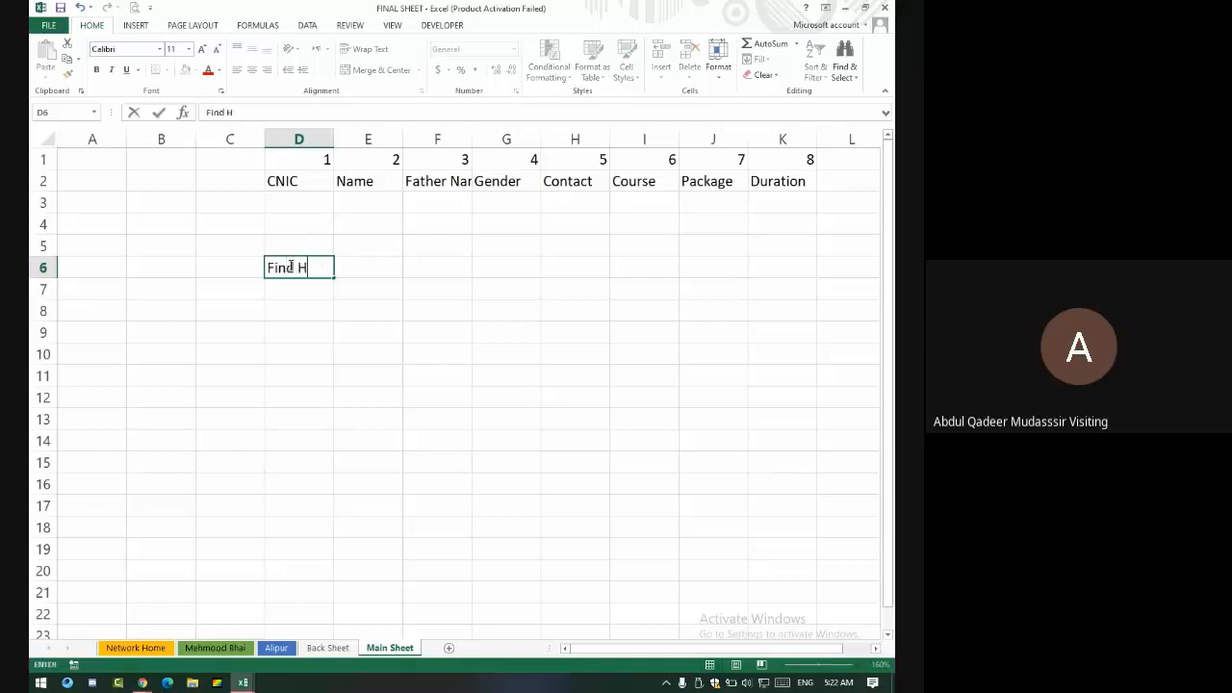
{"action": "type", "text": "er="}
{"action": "key", "text": "BackSpace"}
{"action": "key", "text": "BackSpace"}
{"action": "key", "text": "BackSpace"}
{"action": "type", "text": ">>"}
{"action": "key", "text": "Tab"}
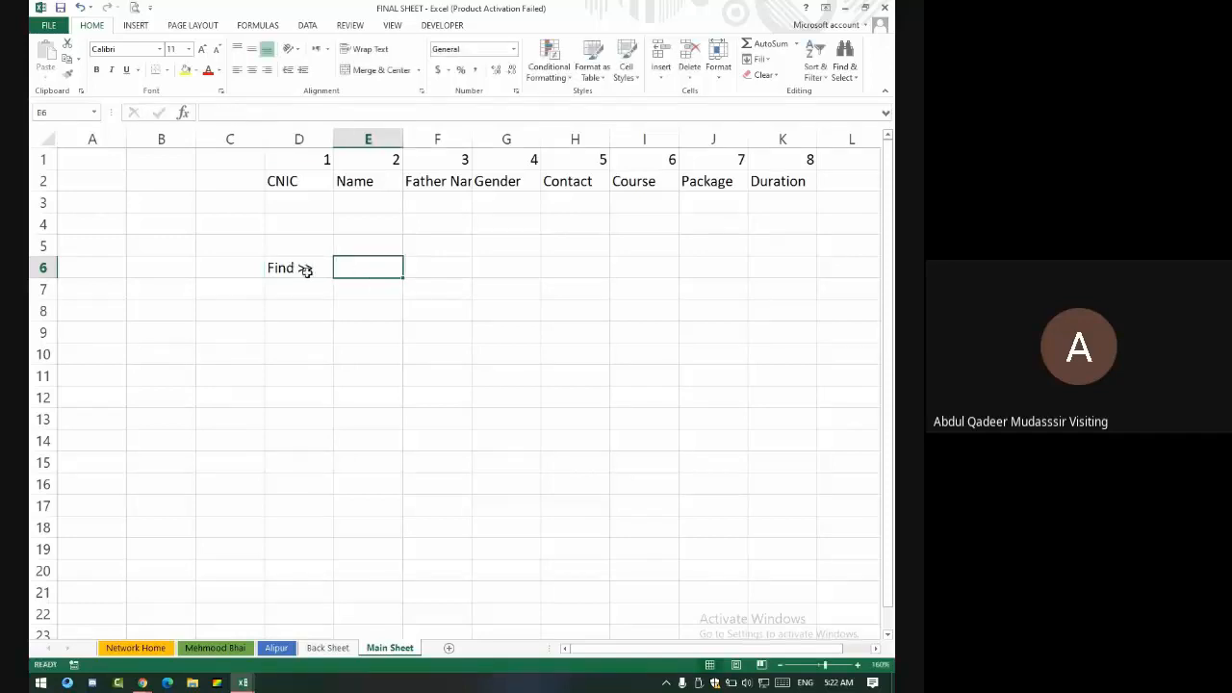
{"action": "left_click_drag", "start_coordinate": [379, 275], "coordinate": [508, 269]}
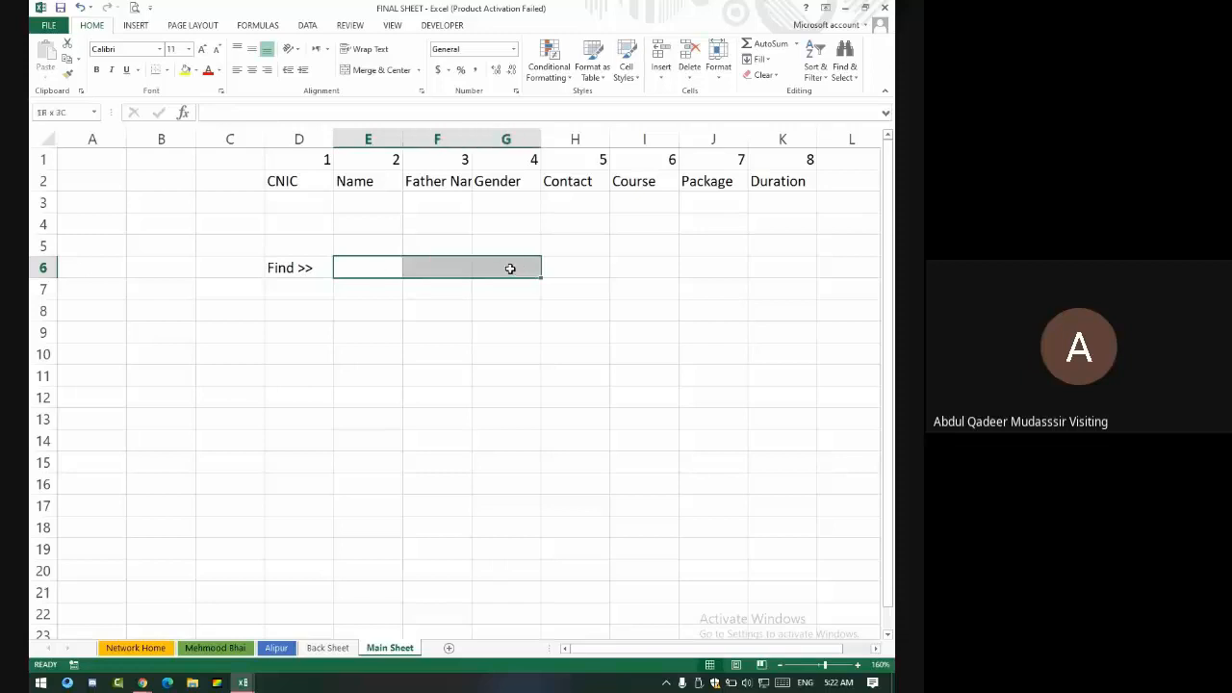
{"action": "left_click", "coordinate": [359, 71]}
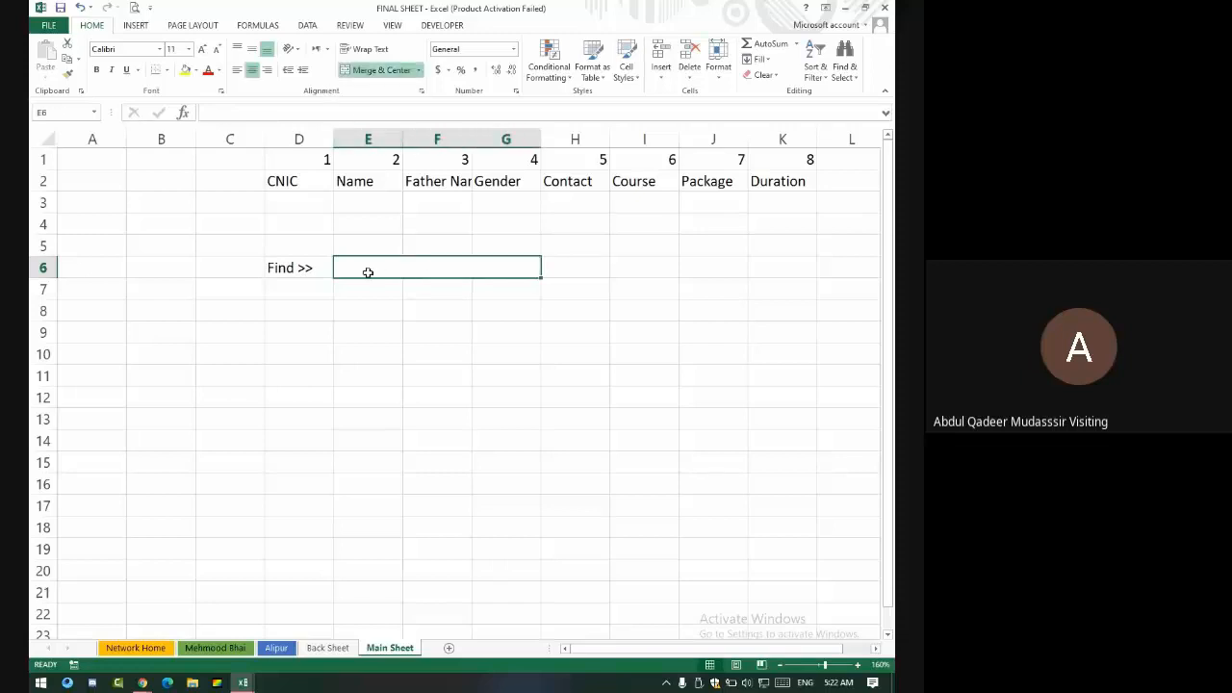
- Style D6 with Accent2 and E6:G6 with 40% - Accent2, then merge D7:G7
{"action": "left_click", "coordinate": [311, 273]}
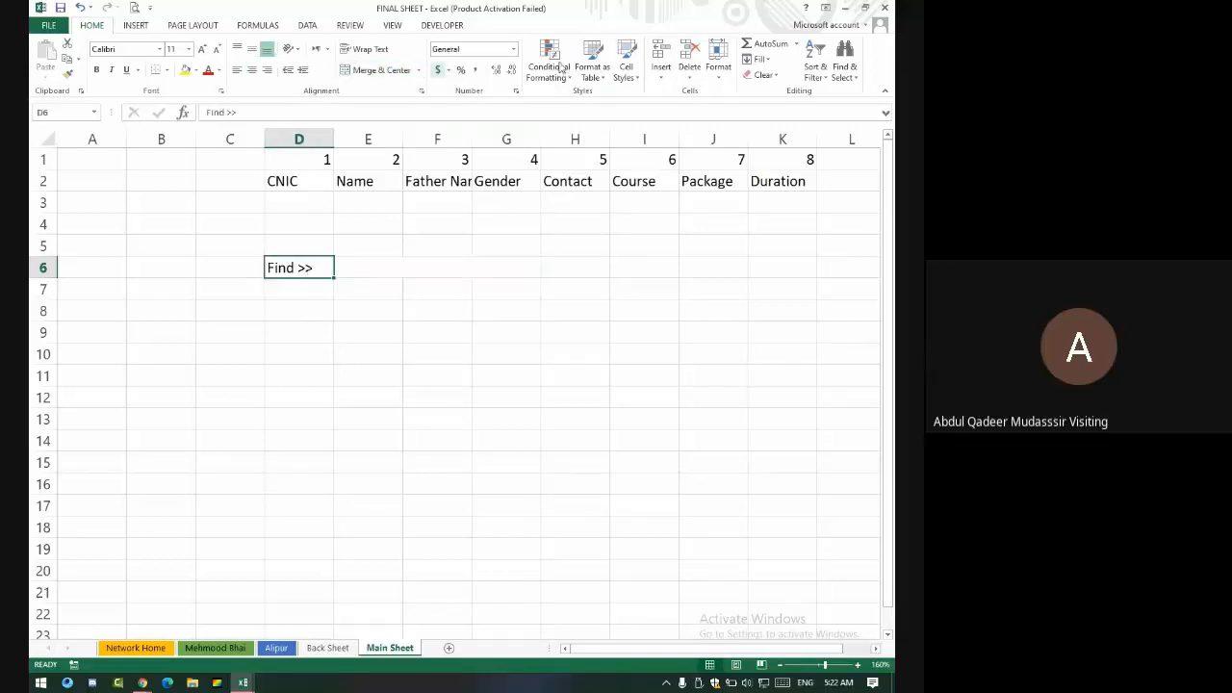
{"action": "left_click", "coordinate": [626, 61]}
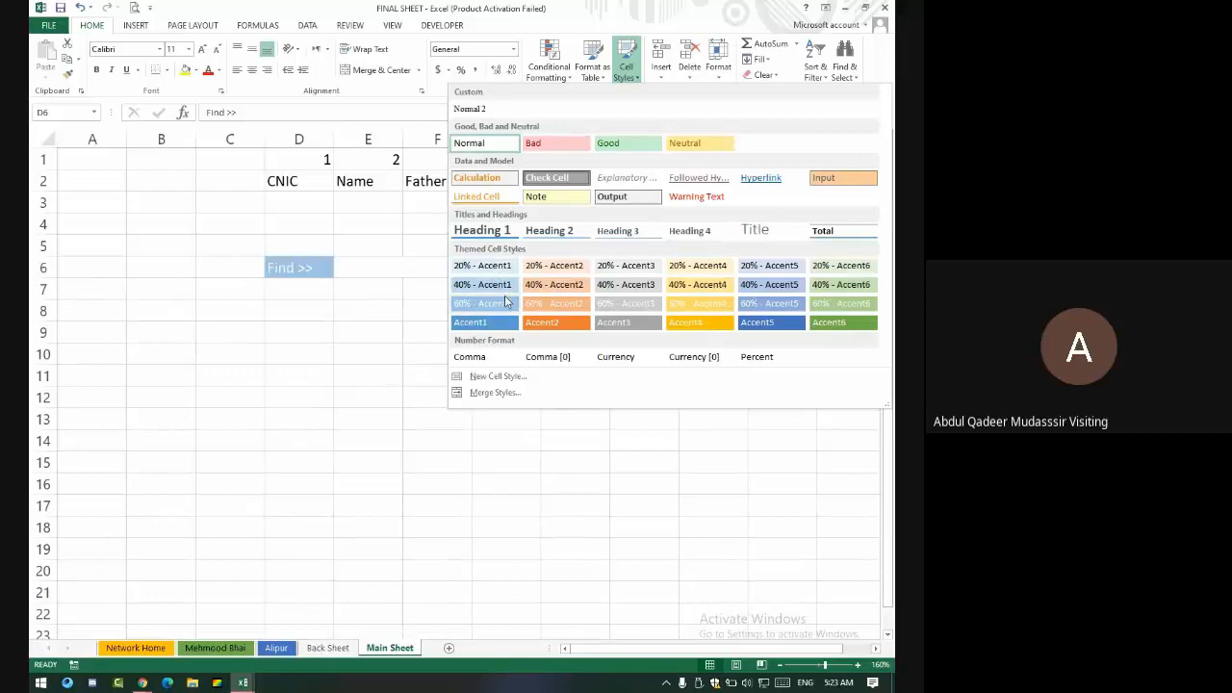
{"action": "left_click", "coordinate": [569, 322]}
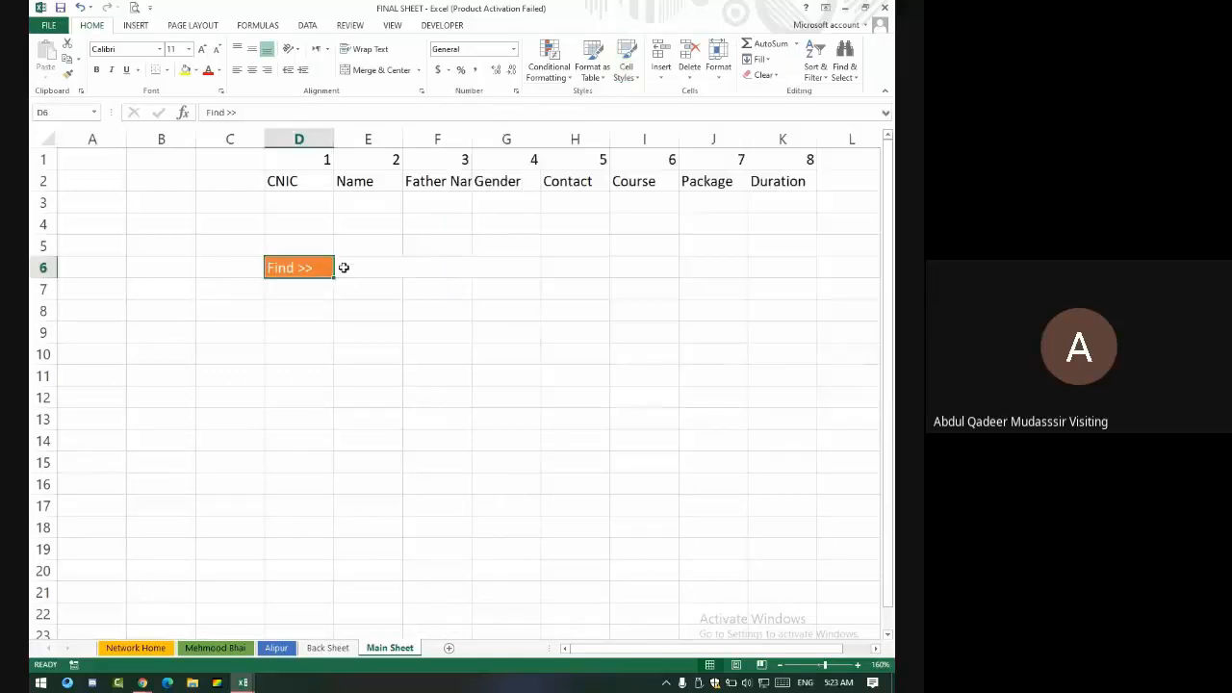
{"action": "left_click", "coordinate": [407, 268]}
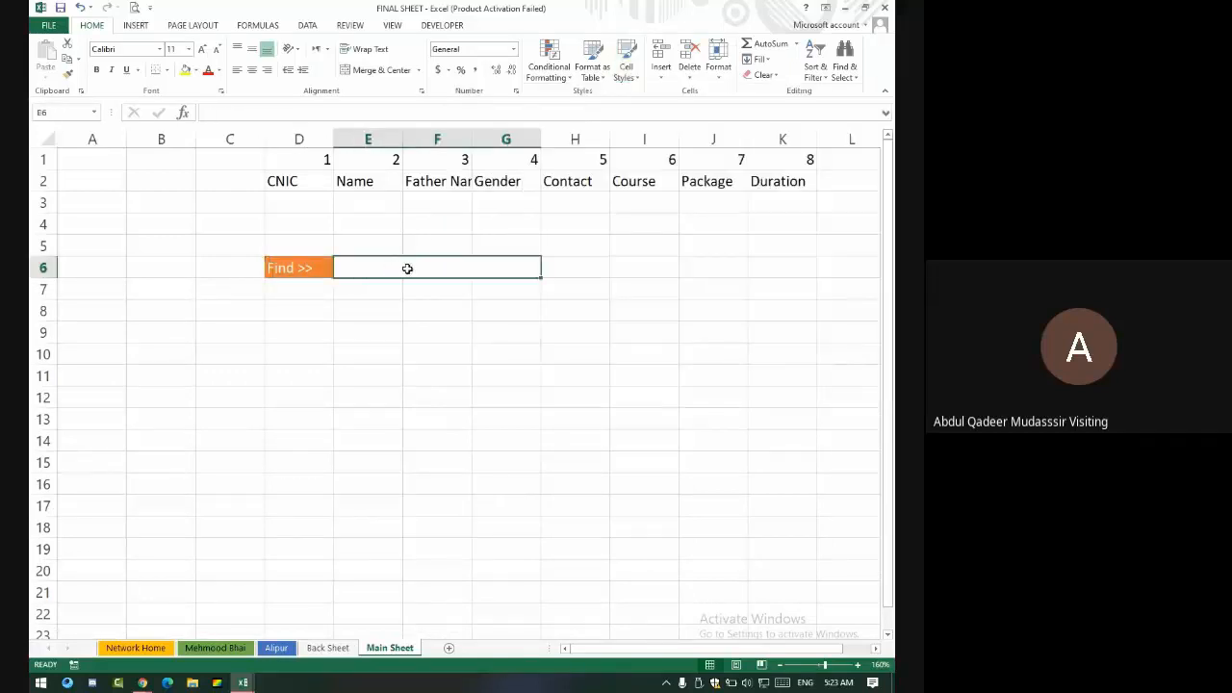
{"action": "left_click", "coordinate": [626, 65]}
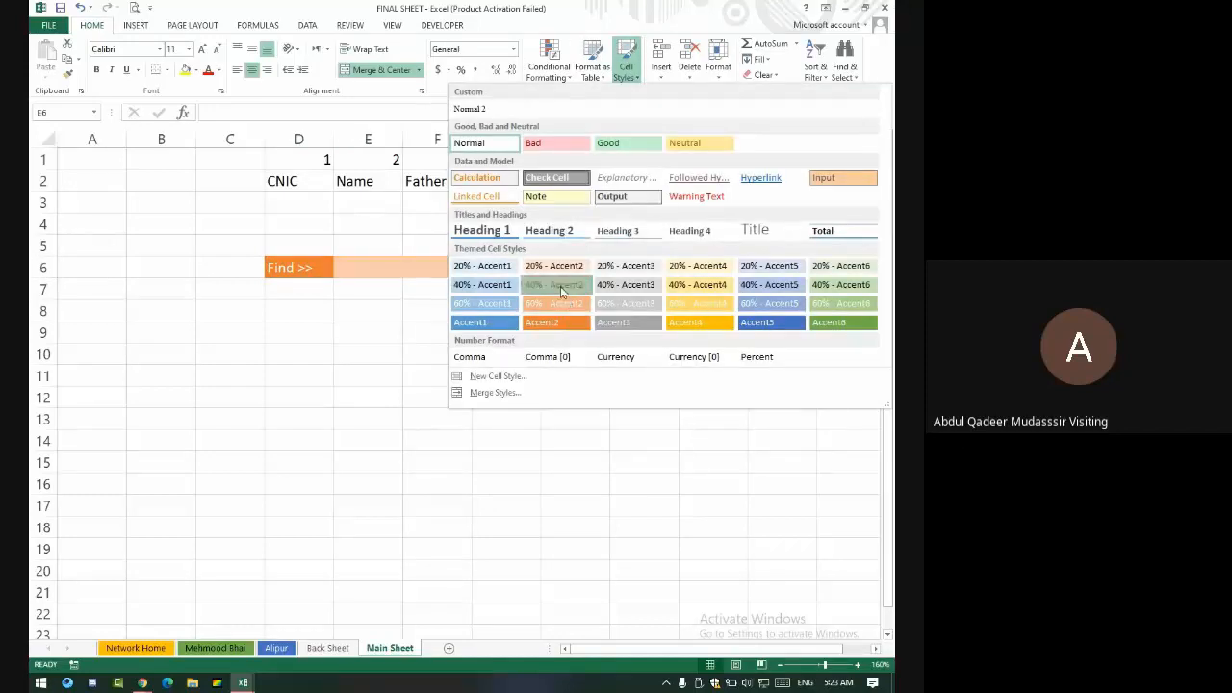
{"action": "left_click", "coordinate": [558, 285]}
{"action": "left_click_drag", "start_coordinate": [300, 285], "coordinate": [490, 286]}
{"action": "left_click", "coordinate": [375, 71]}
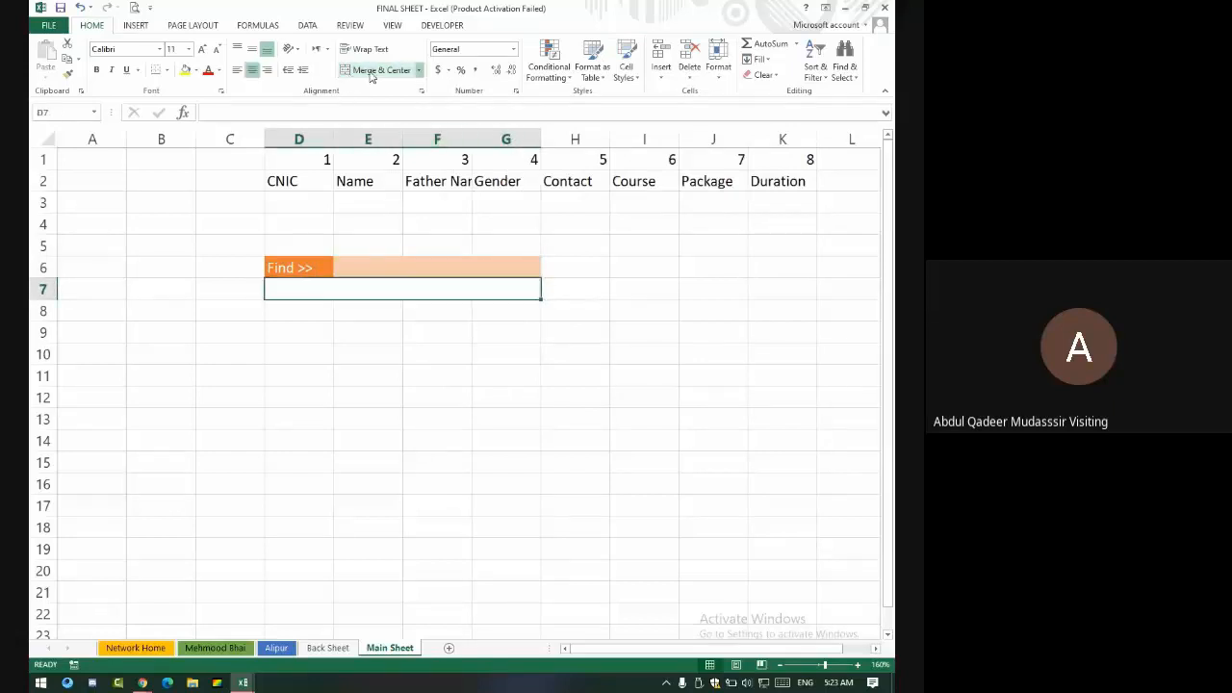
- Type 'Student record' in merged D7:G7 and give it the 40% - Accent6 style
{"action": "left_click", "coordinate": [449, 397]}
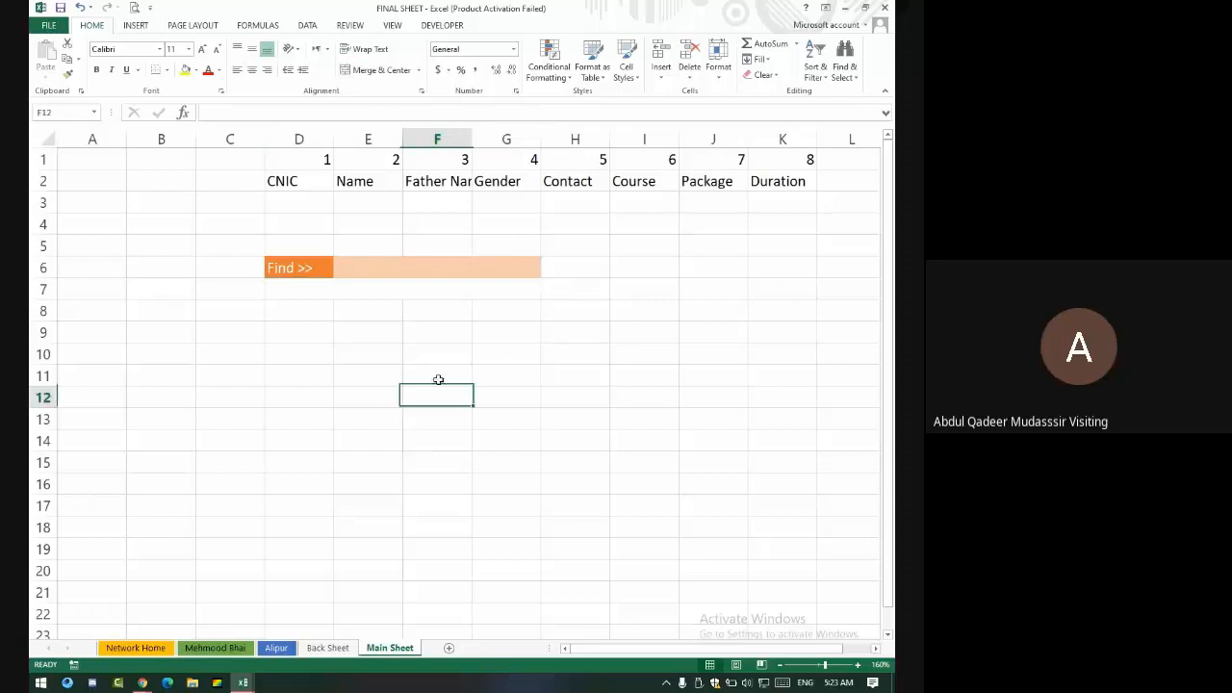
{"action": "left_click", "coordinate": [423, 291]}
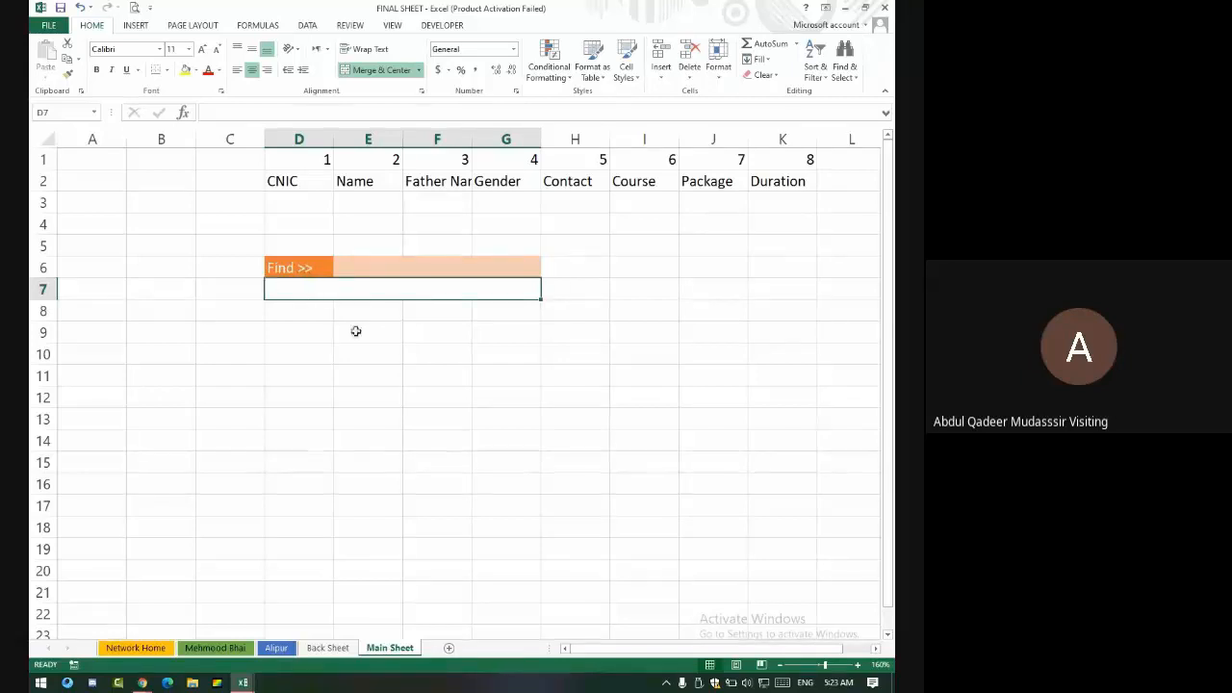
{"action": "type", "text": "s"}
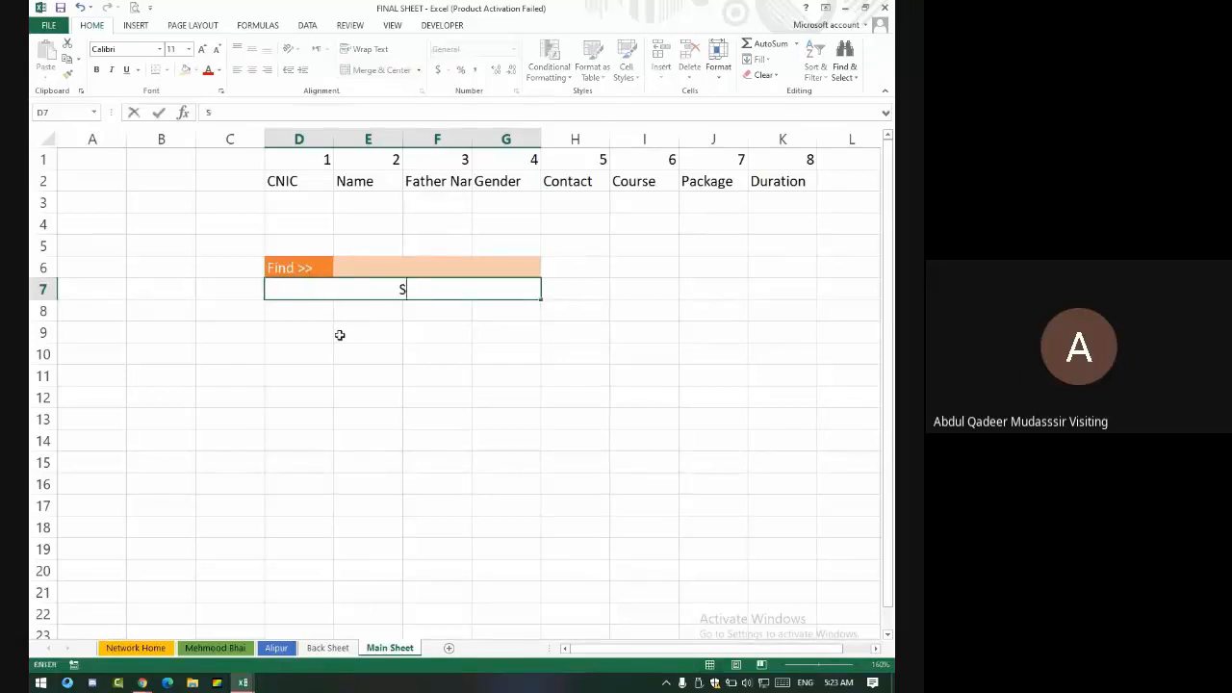
{"action": "type", "text": "tudent record"}
{"action": "key", "text": "Return"}
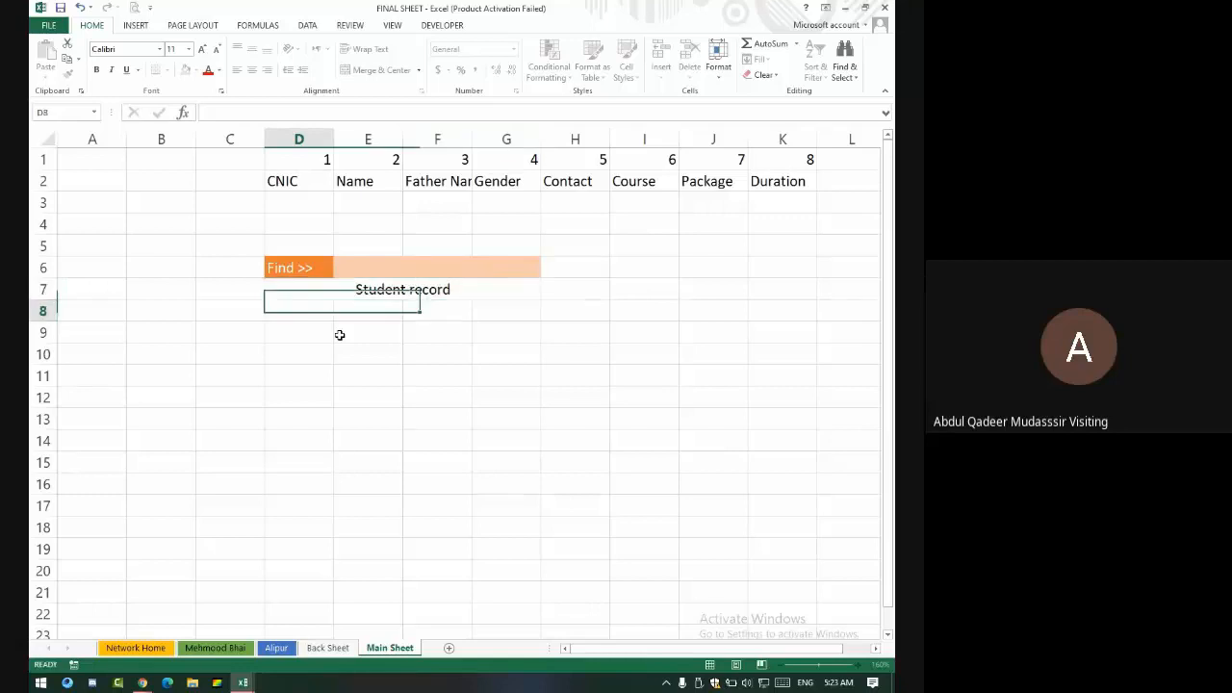
{"action": "key", "text": "Up"}
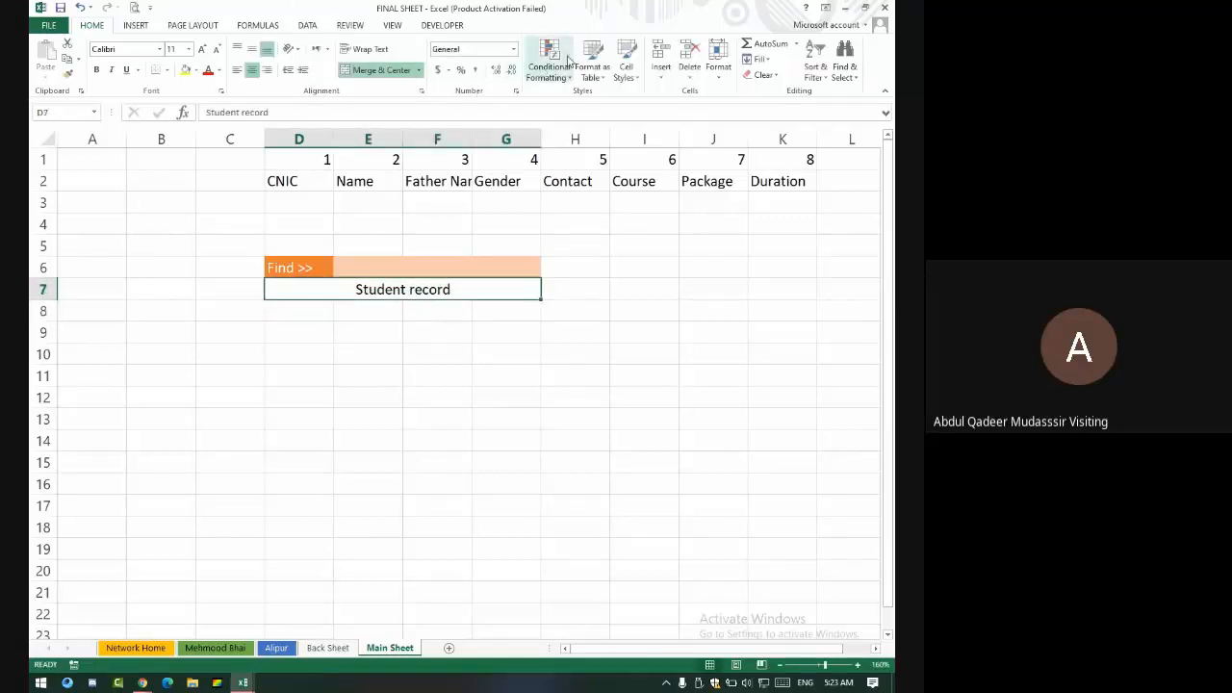
{"action": "left_click", "coordinate": [548, 63]}
{"action": "left_click", "coordinate": [627, 65]}
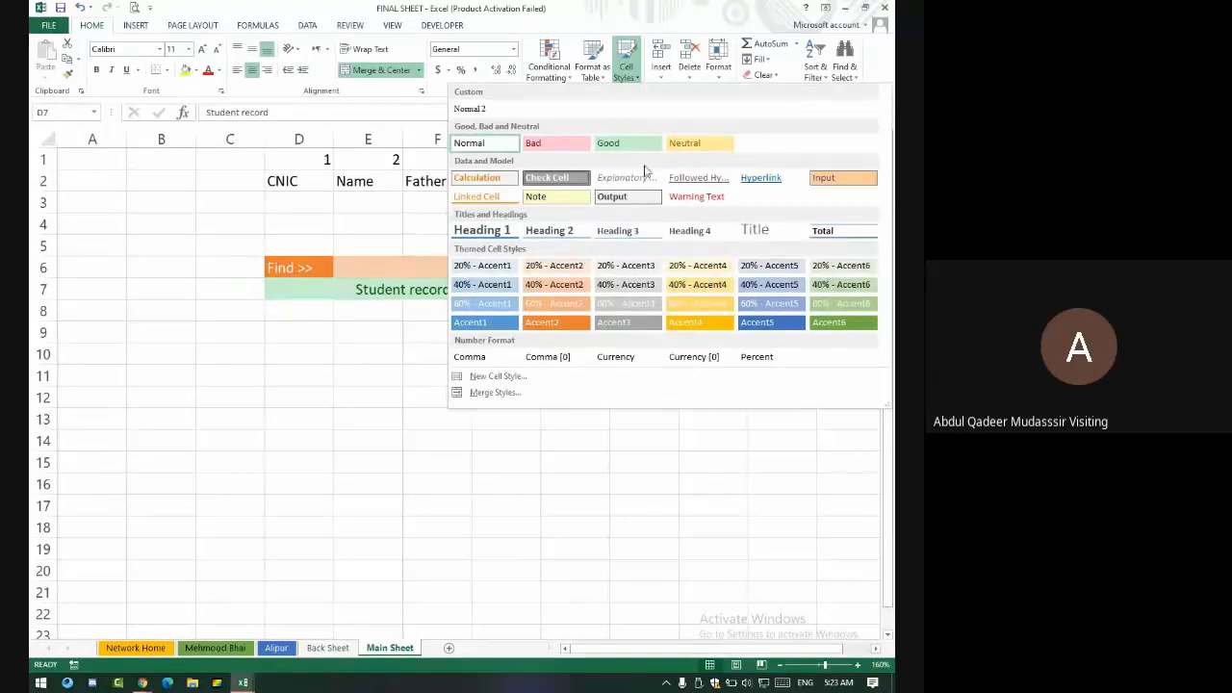
{"action": "left_click", "coordinate": [860, 281]}
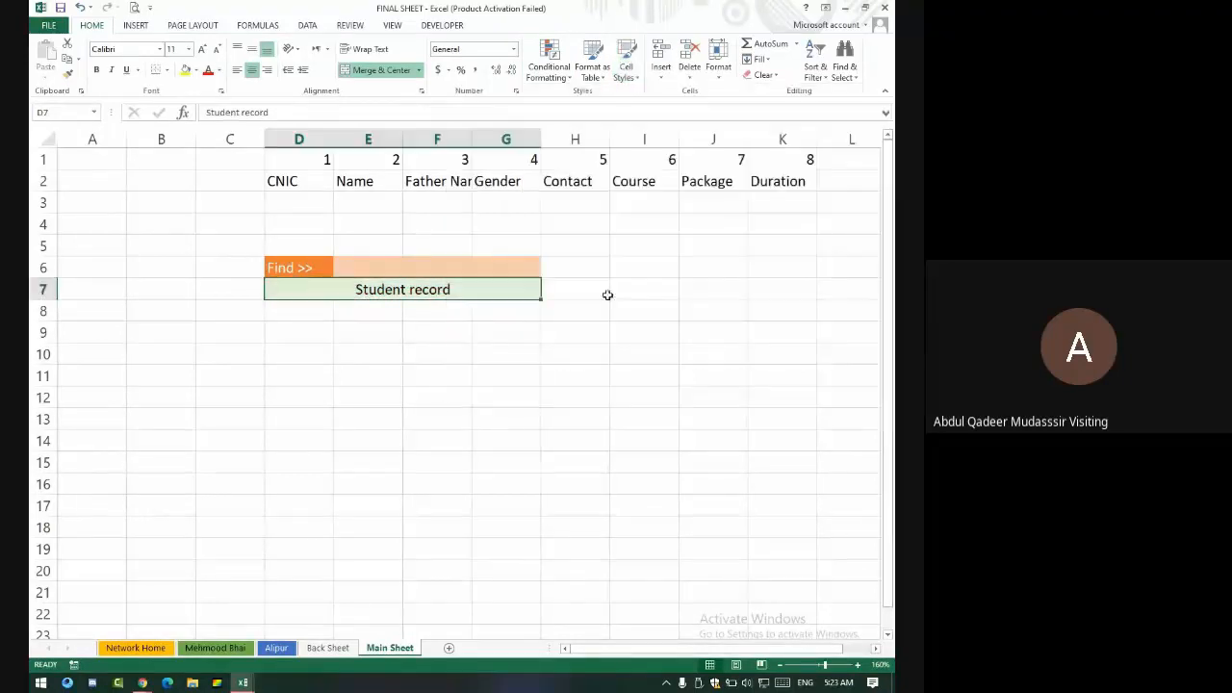
{"action": "left_click", "coordinate": [294, 308]}
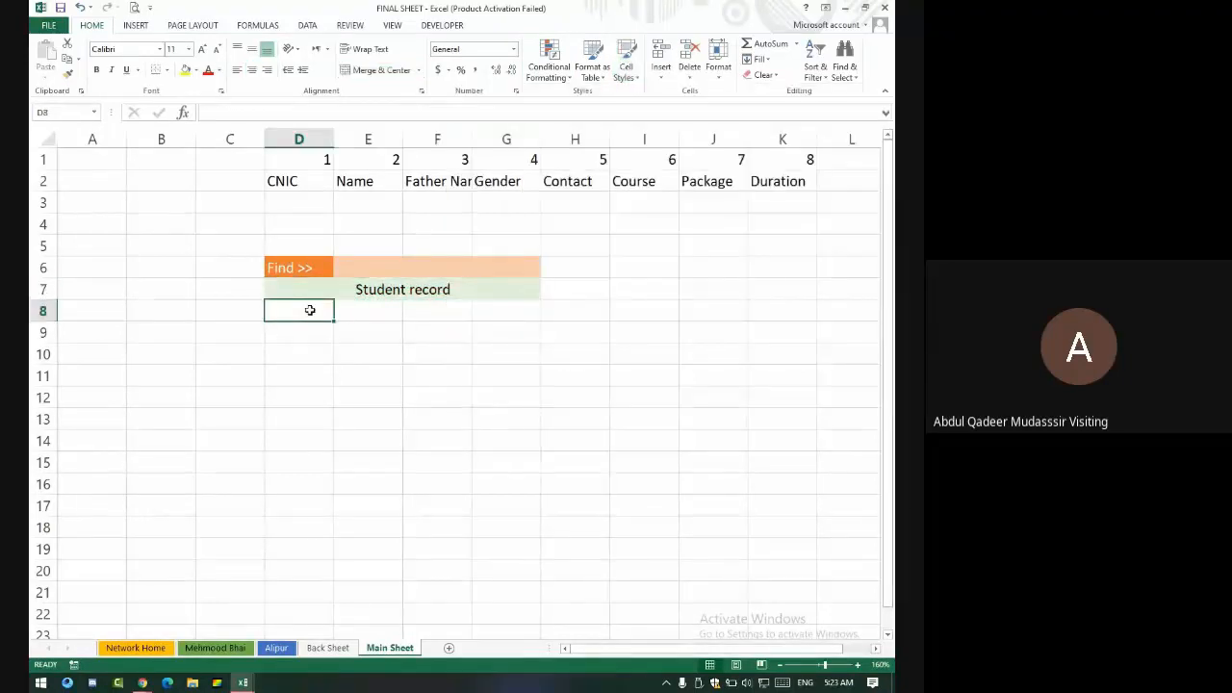
- Enter the CNIC label in D8 and the Name label in D9
{"action": "left_click", "coordinate": [380, 264]}
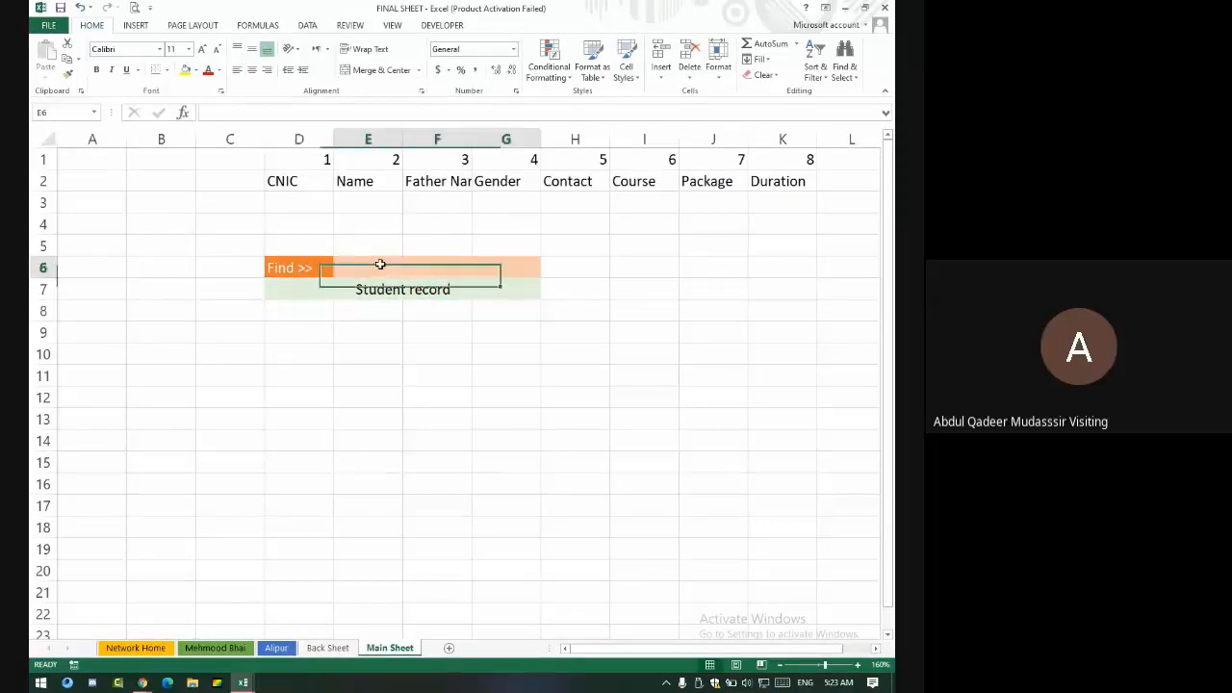
{"action": "left_click", "coordinate": [314, 308]}
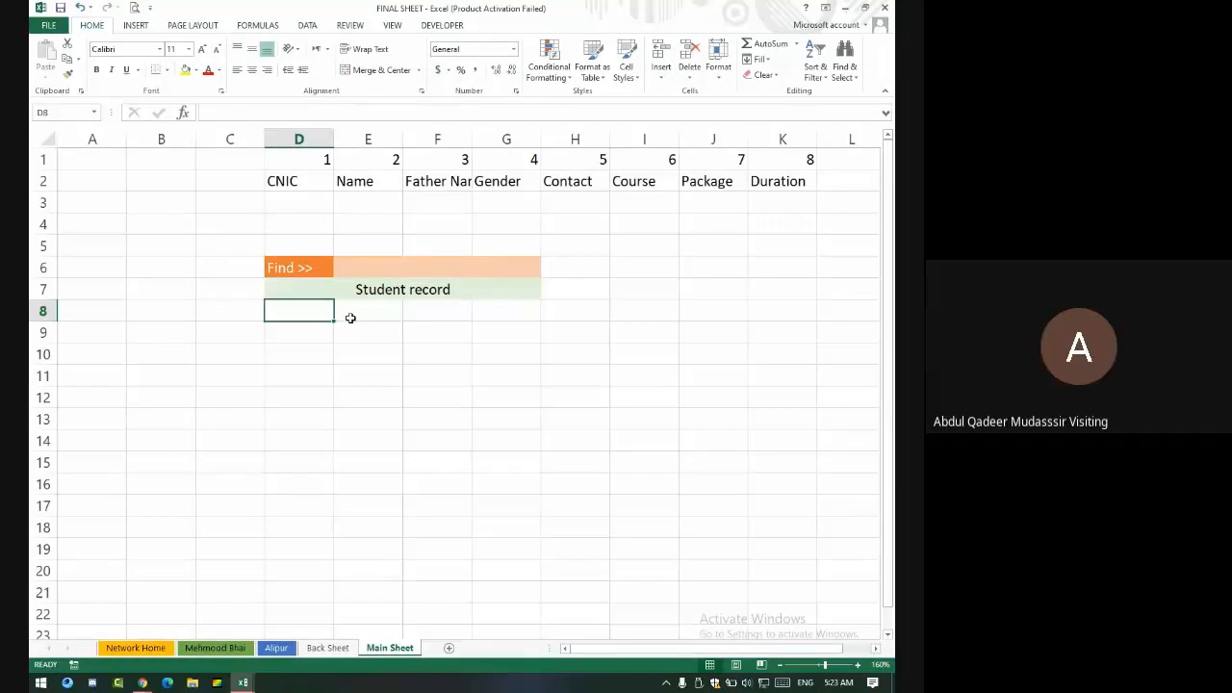
{"action": "type", "text": "CNIC"}
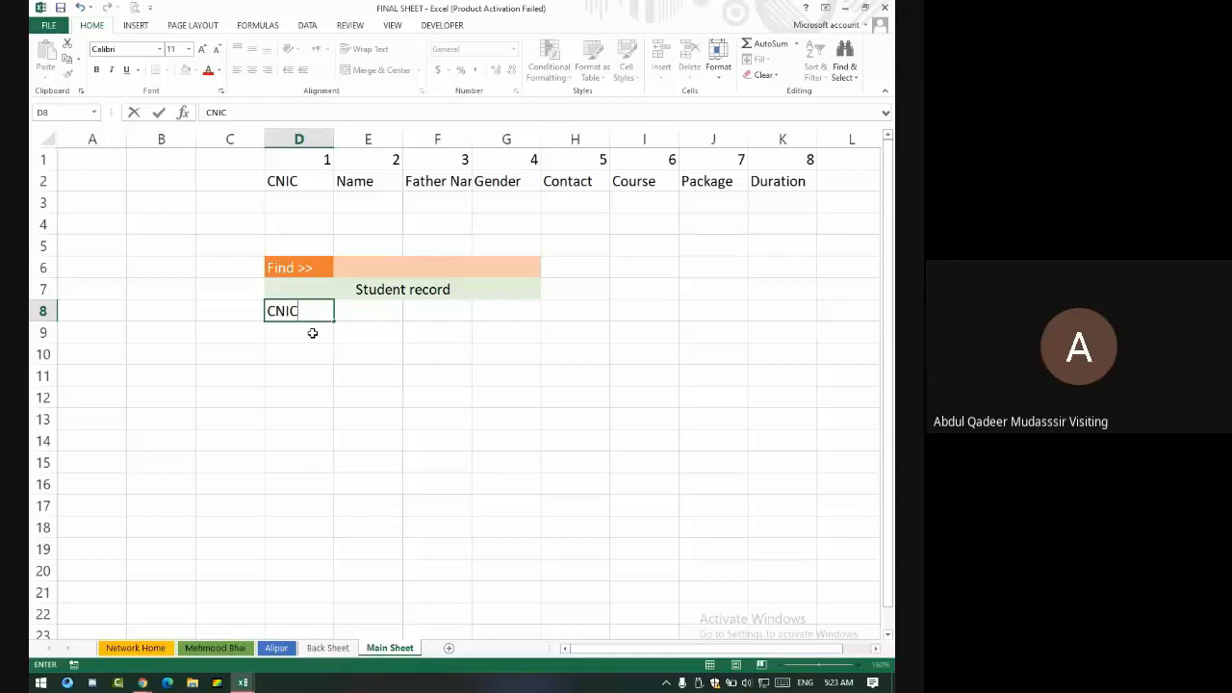
{"action": "key", "text": "Right"}
{"action": "key", "text": "Down"}
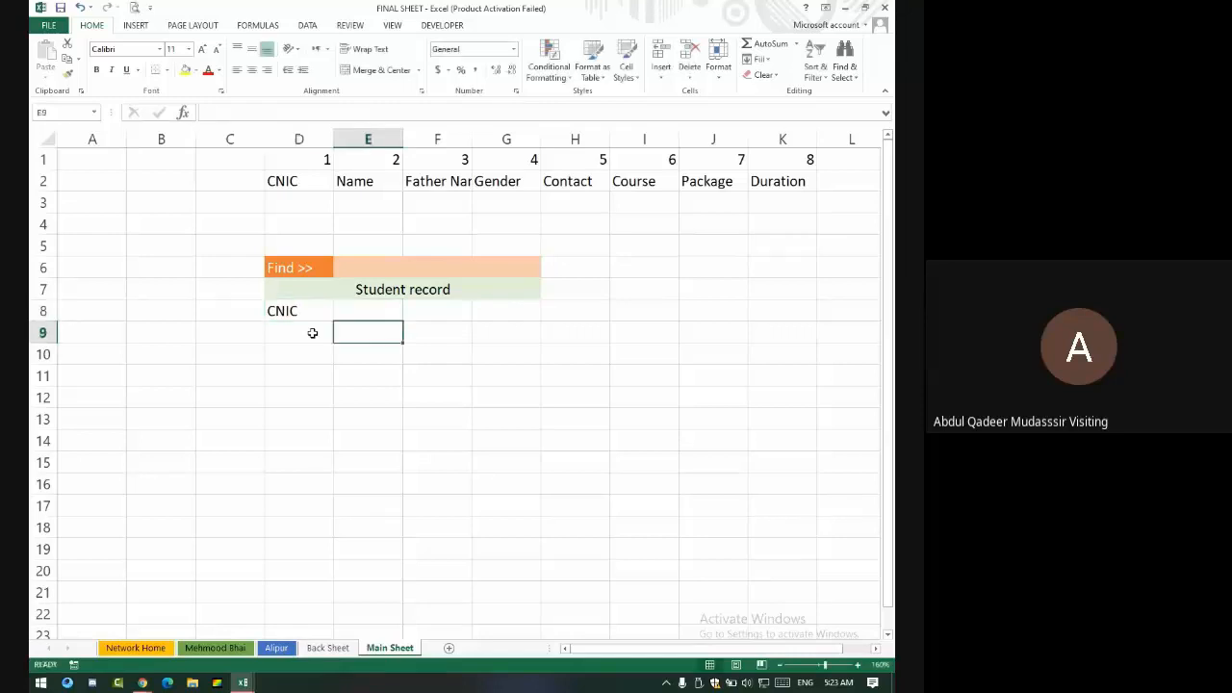
{"action": "key", "text": "Left"}
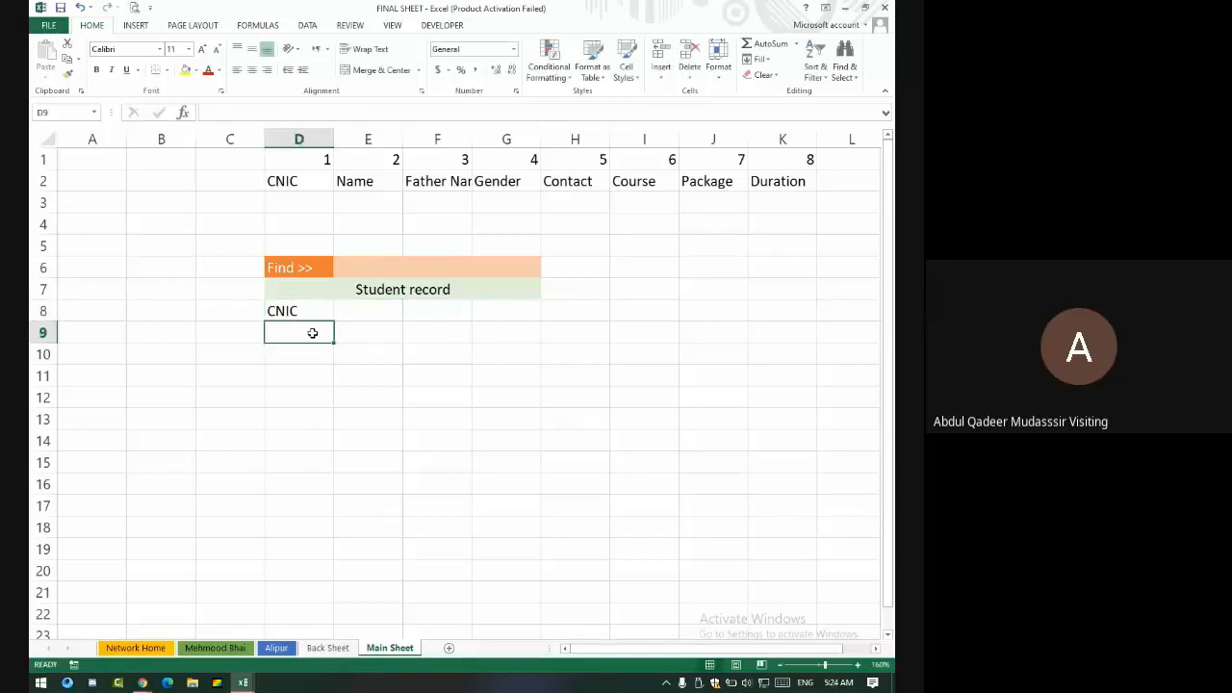
{"action": "type", "text": "Name"}
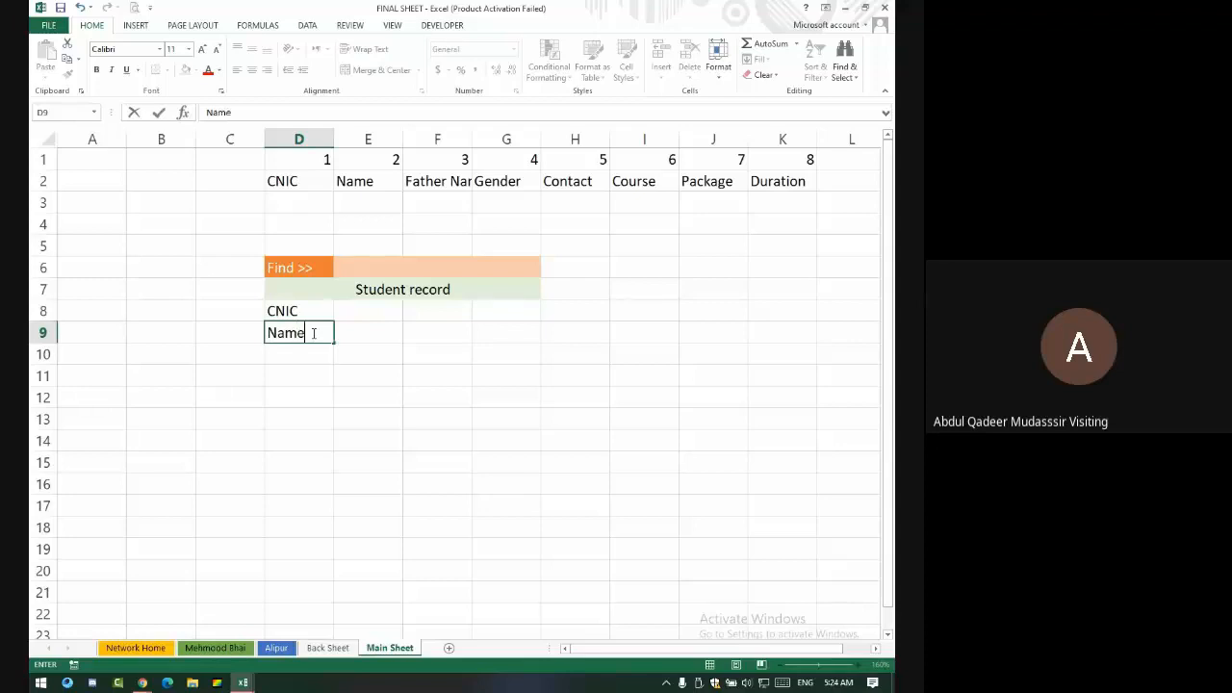
{"action": "key", "text": "Right"}
- Enter the 'Father Name' label in F9
{"action": "key", "text": "Up"}
{"action": "key", "text": "Up"}
{"action": "key", "text": "Right"}
{"action": "key", "text": "Down"}
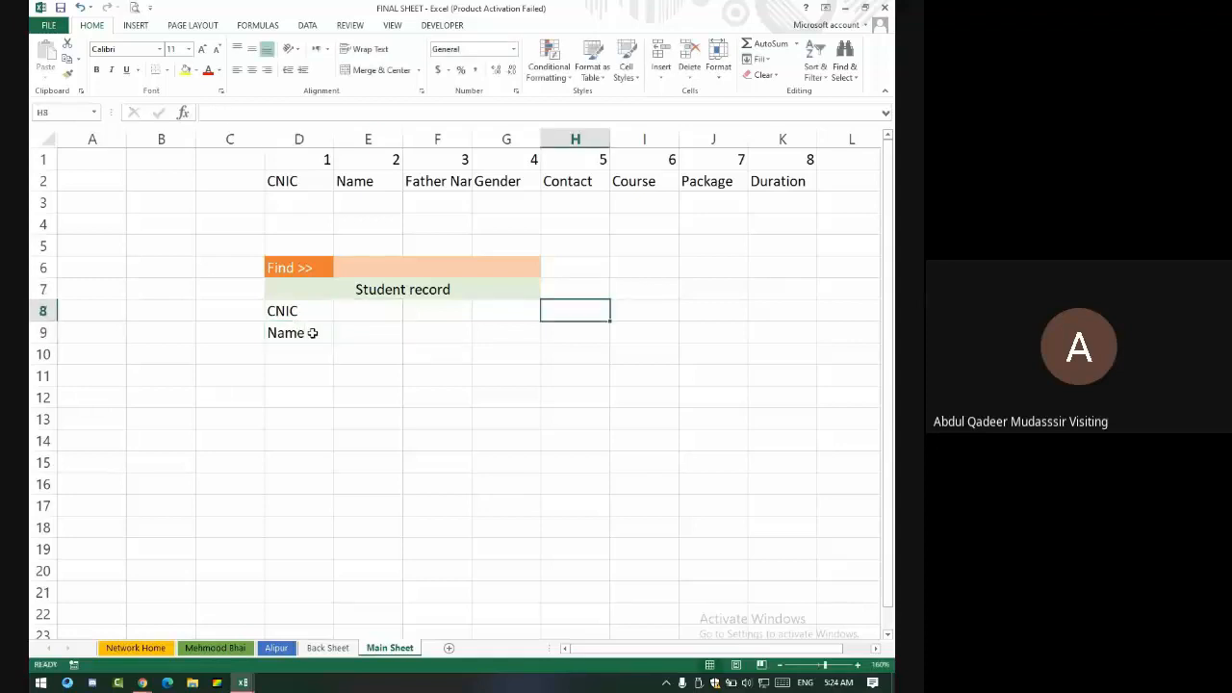
{"action": "key", "text": "Left"}
{"action": "key", "text": "Down"}
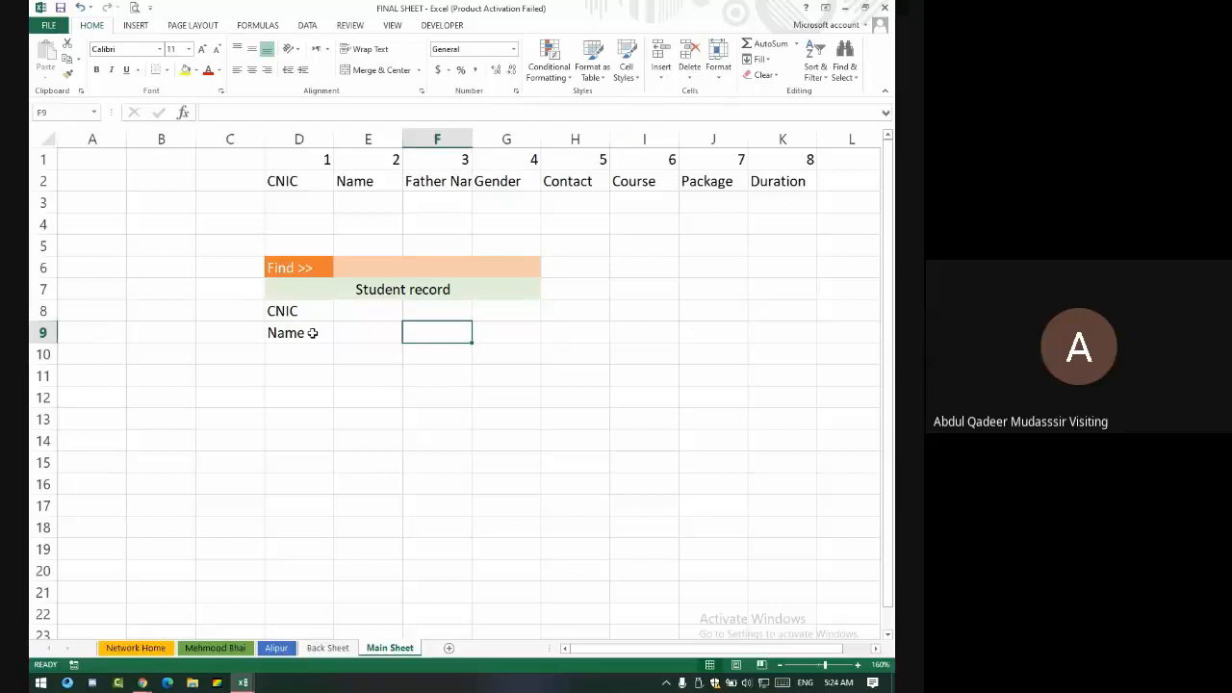
{"action": "type", "text": "fathe"}
{"action": "key", "text": "BackSpace"}
{"action": "key", "text": "BackSpace"}
{"action": "key", "text": "BackSpace"}
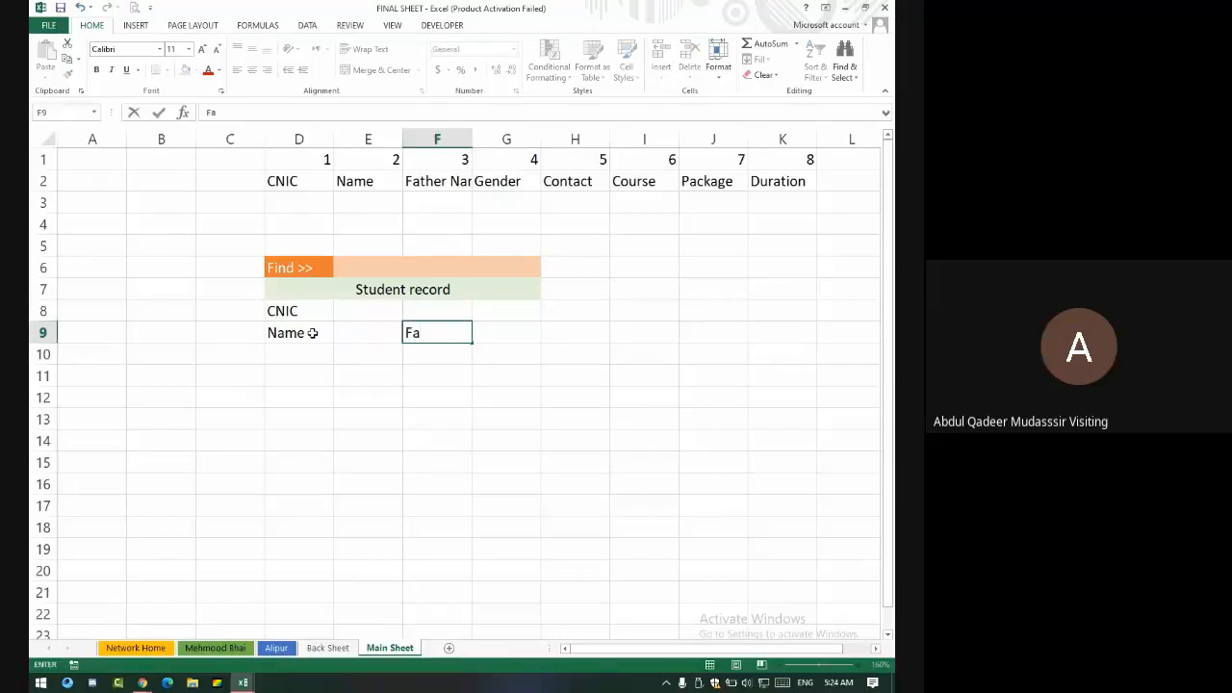
{"action": "type", "text": "ther Name"}
{"action": "key", "text": "Return"}
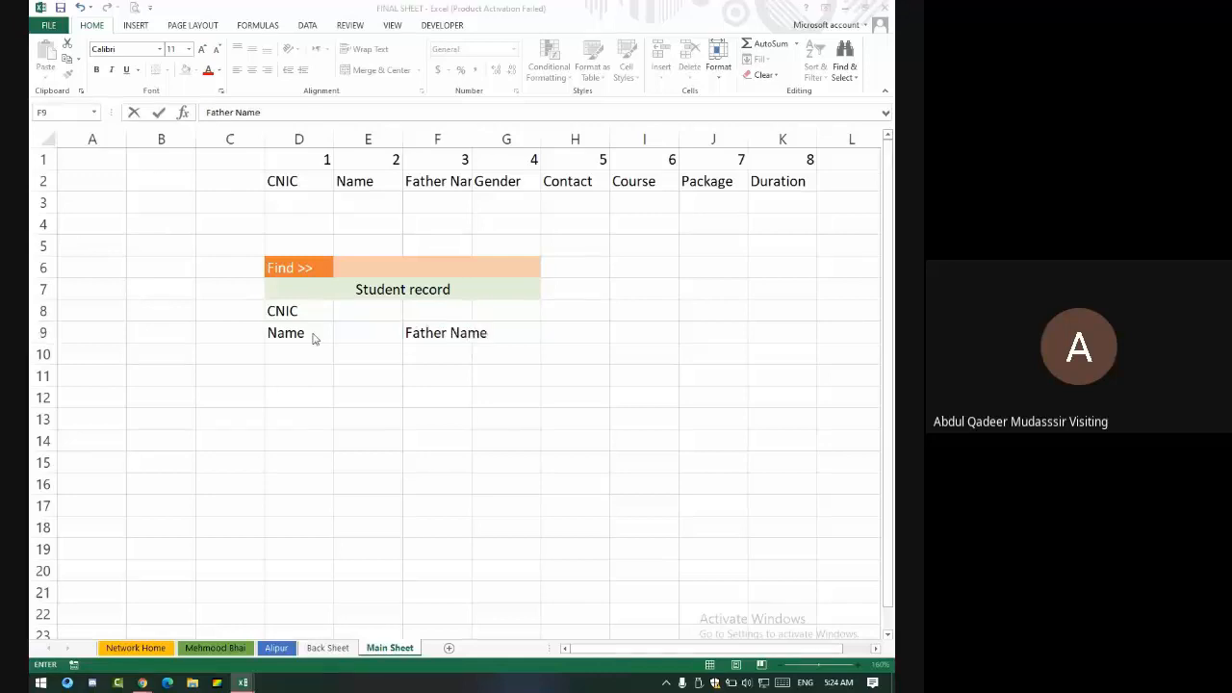
- Admit the waiting participant into the Google Meet call, then return to Excel
{"action": "key", "text": "alt+Tab"}
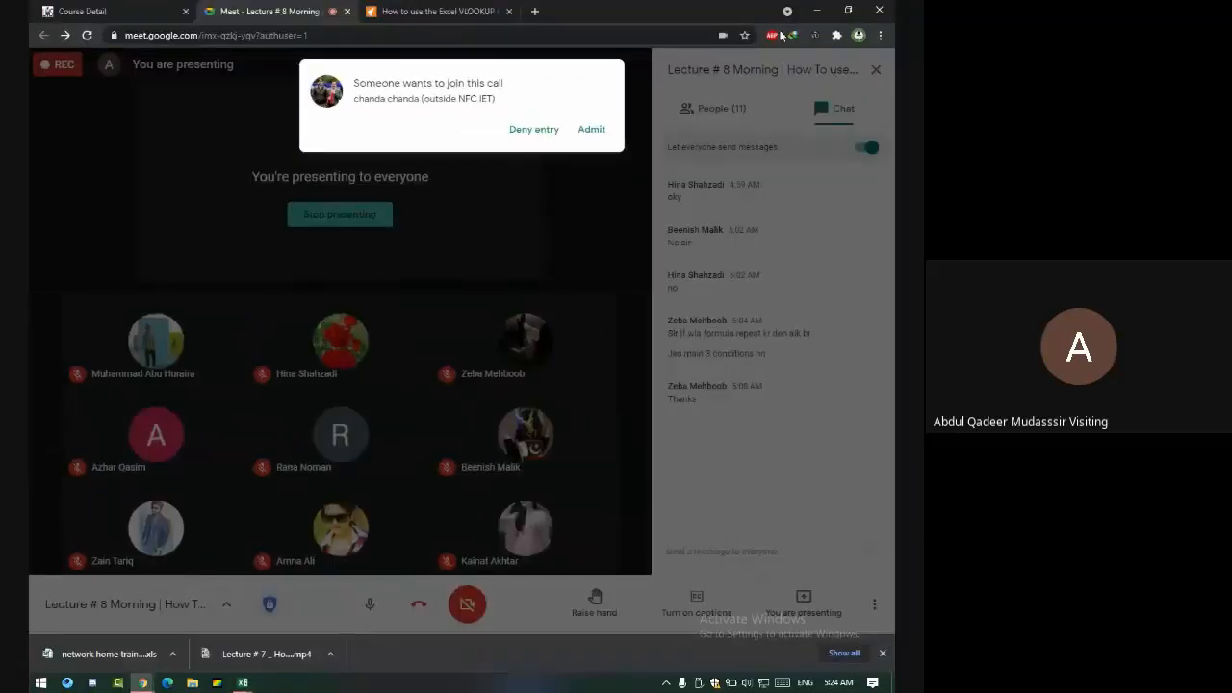
{"action": "left_click", "coordinate": [583, 129]}
{"action": "key", "text": "alt+Tab"}
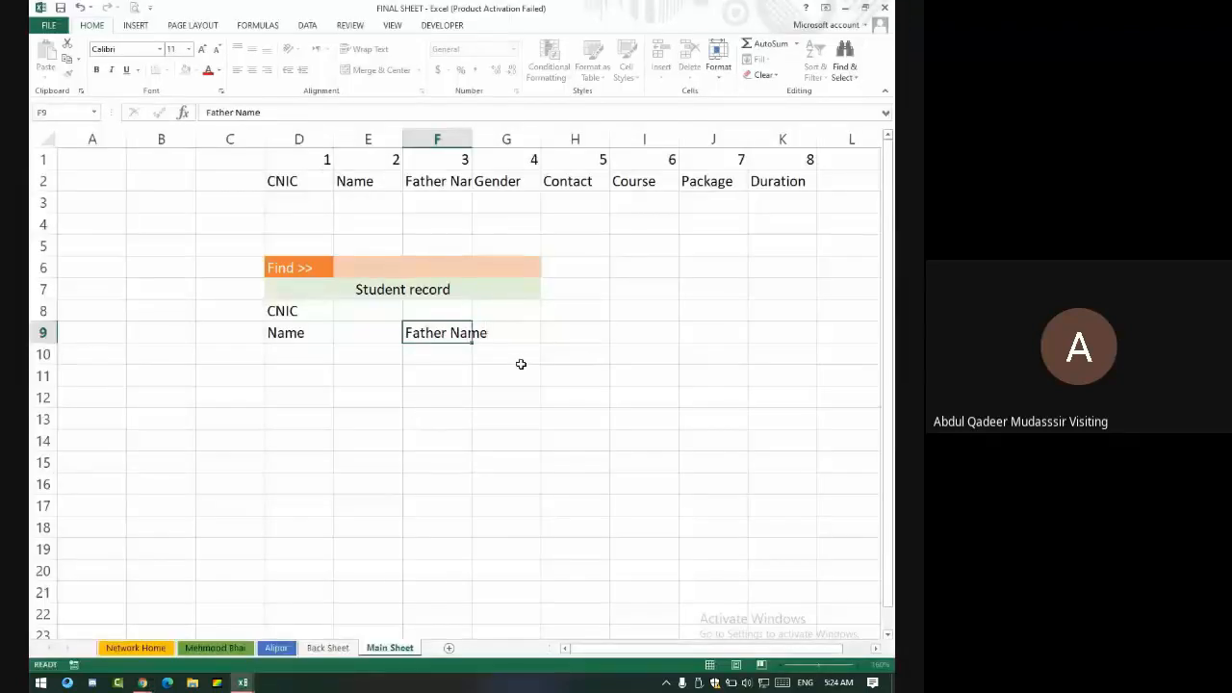
- Enter the 'Contact' label in F8
{"action": "key", "text": "Return"}
{"action": "key", "text": "Up"}
{"action": "key", "text": "Up"}
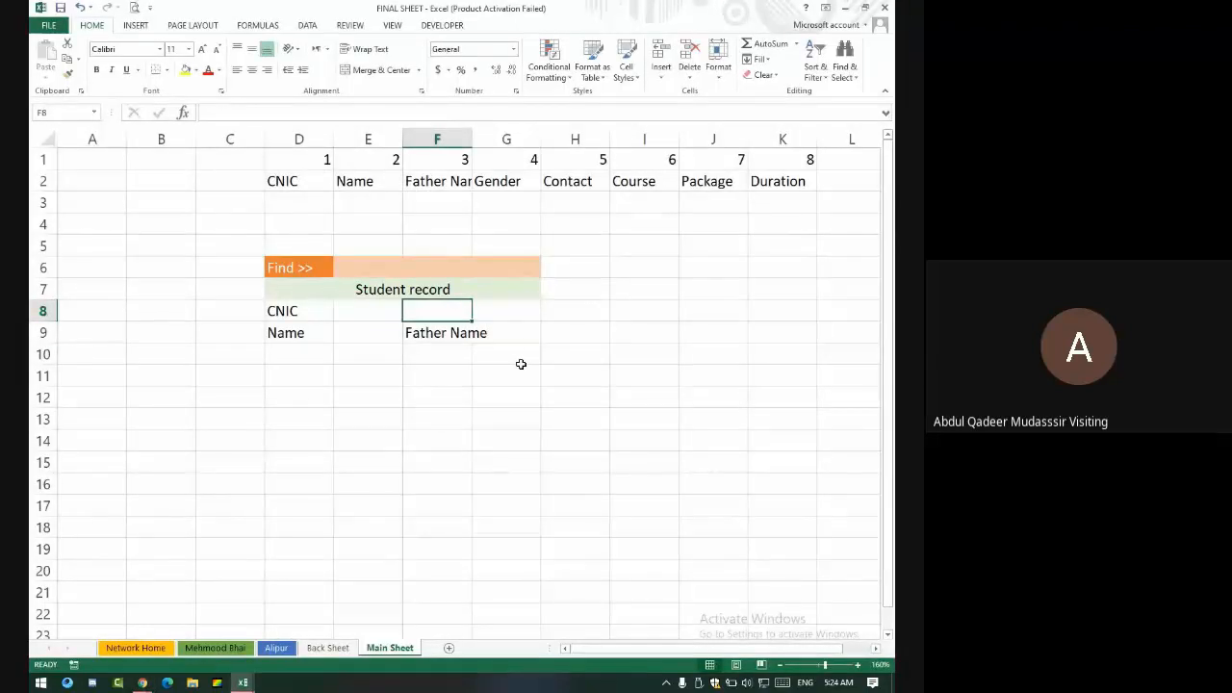
{"action": "type", "text": "Contact"}
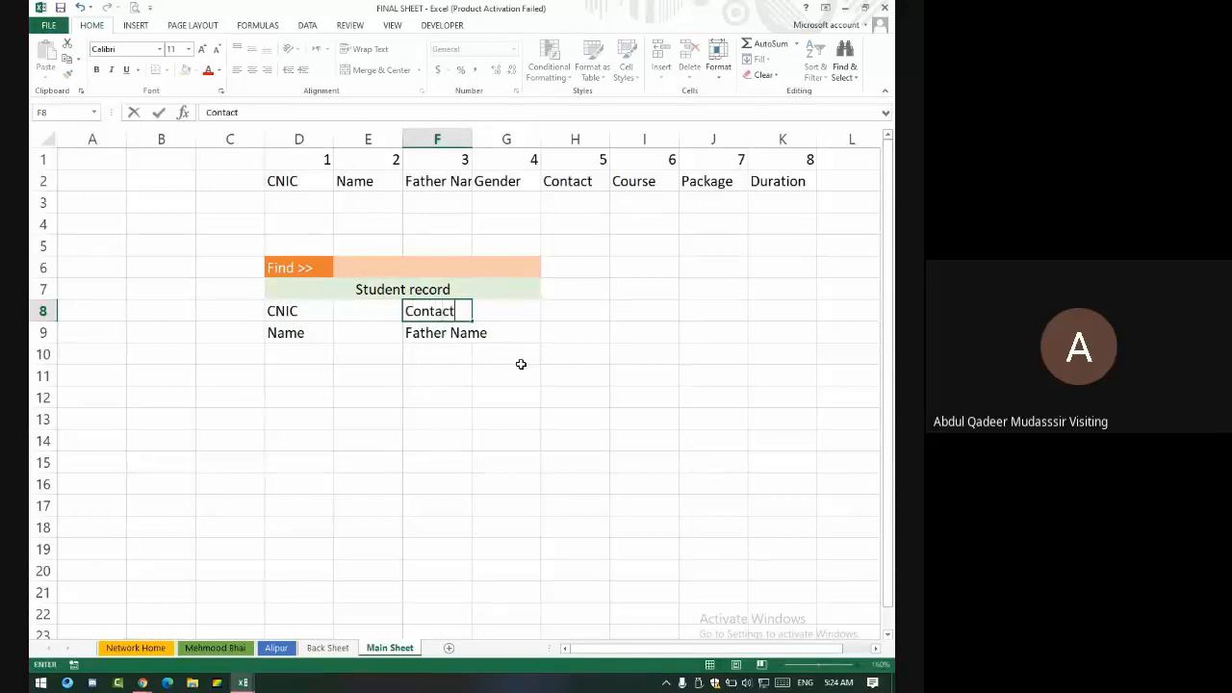
{"action": "key", "text": "Return"}
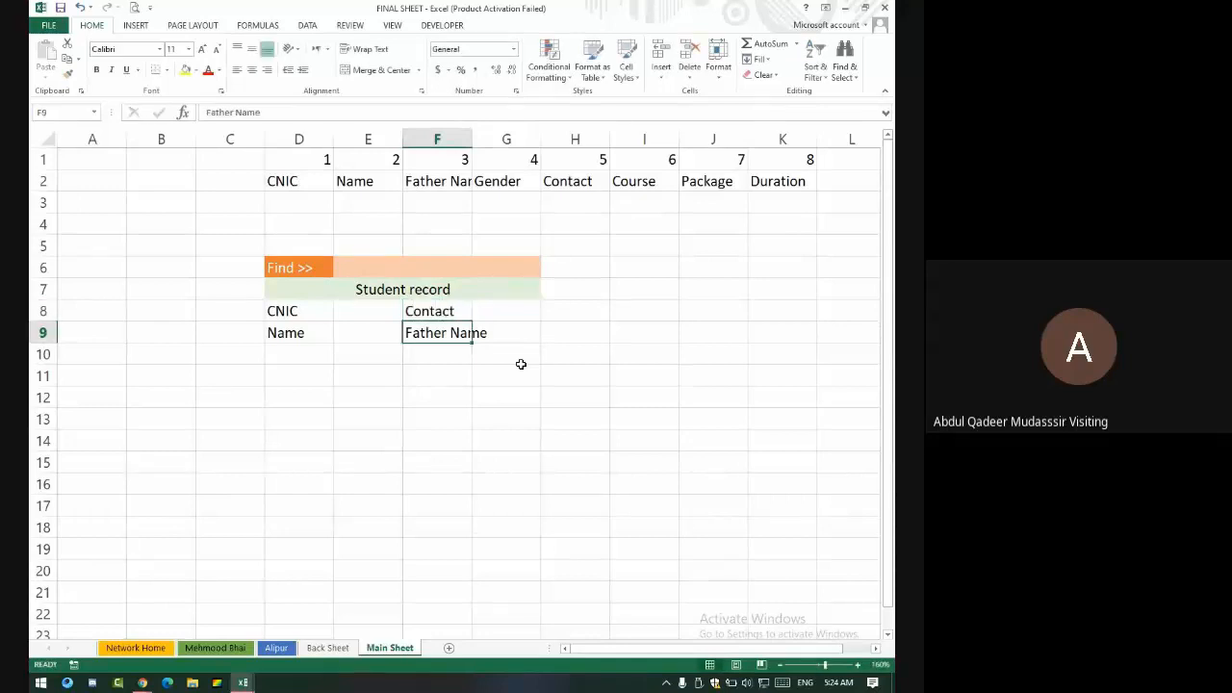
- Enter the 'Gender' label in D10 and select D11:G11
{"action": "key", "text": "Down"}
{"action": "key", "text": "Down"}
{"action": "key", "text": "Down"}
{"action": "key", "text": "Down"}
{"action": "key", "text": "Left"}
{"action": "key", "text": "Up"}
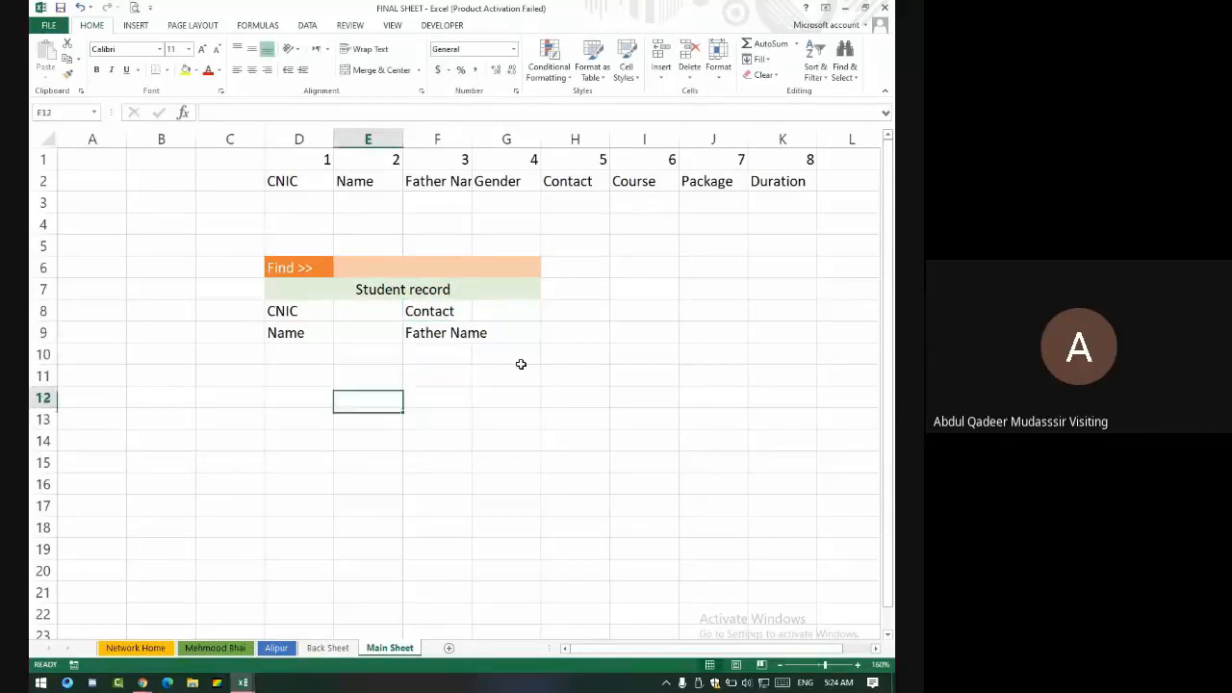
{"action": "key", "text": "Up"}
{"action": "key", "text": "Left"}
{"action": "key", "text": "Left"}
{"action": "key", "text": "Right"}
{"action": "key", "text": "Up"}
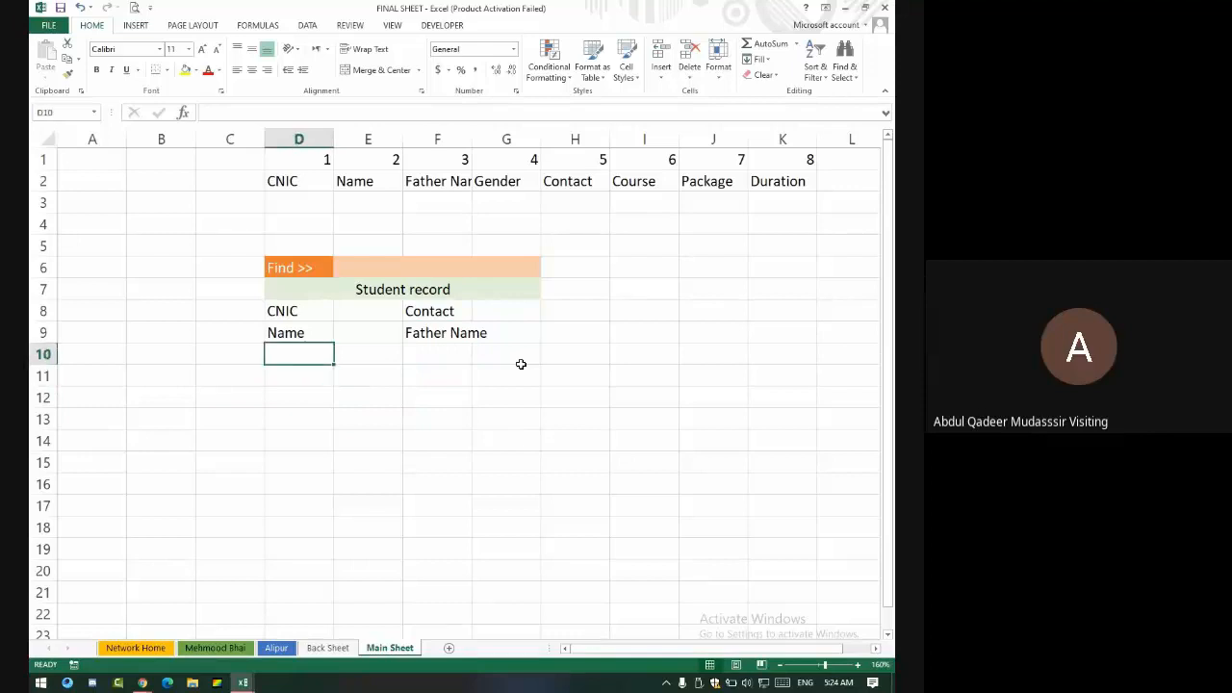
{"action": "type", "text": "Gender"}
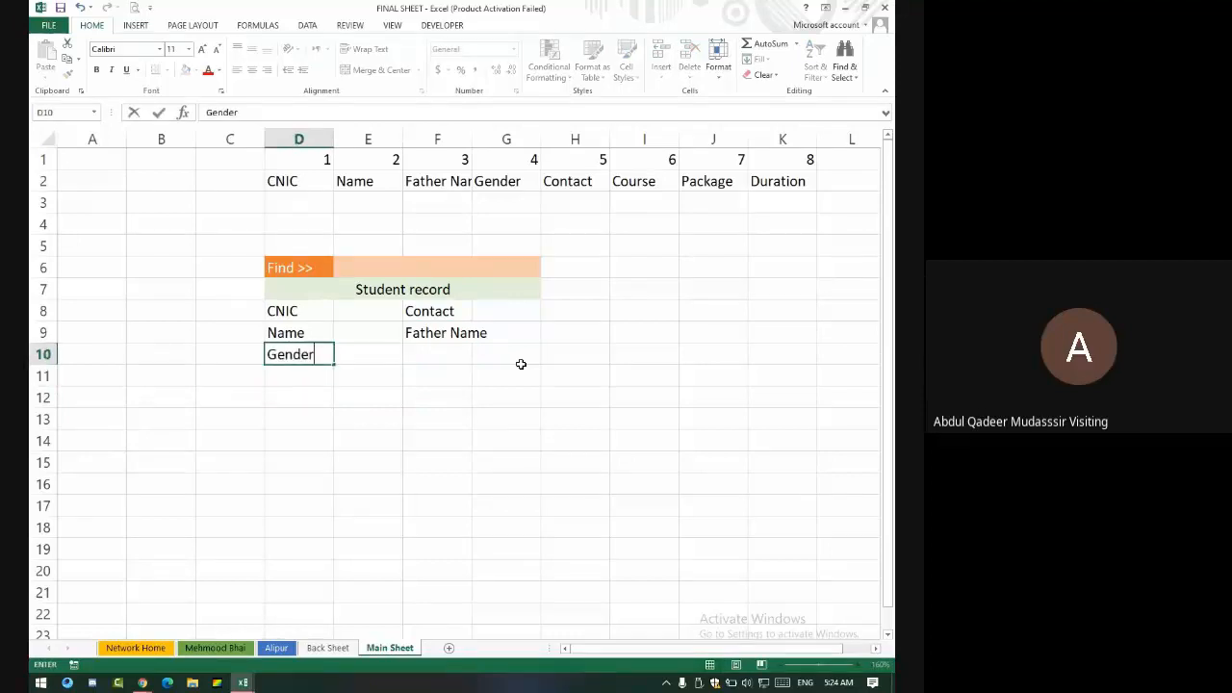
{"action": "key", "text": "Tab"}
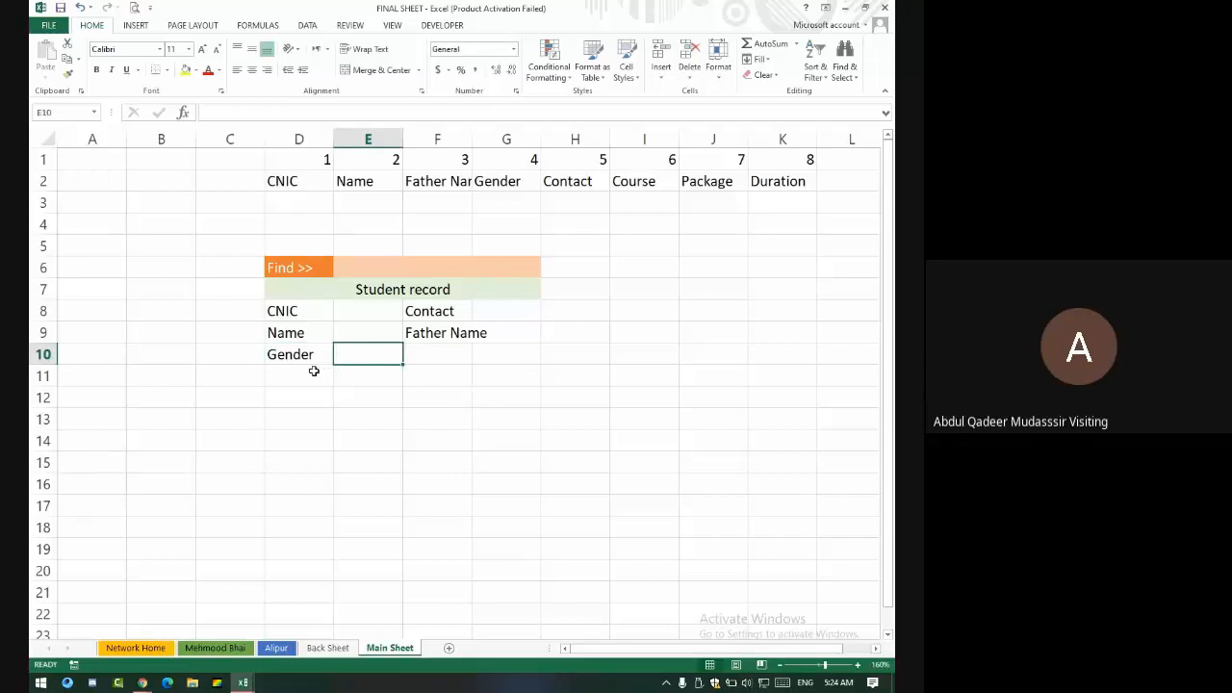
{"action": "left_click_drag", "start_coordinate": [314, 371], "coordinate": [520, 377]}
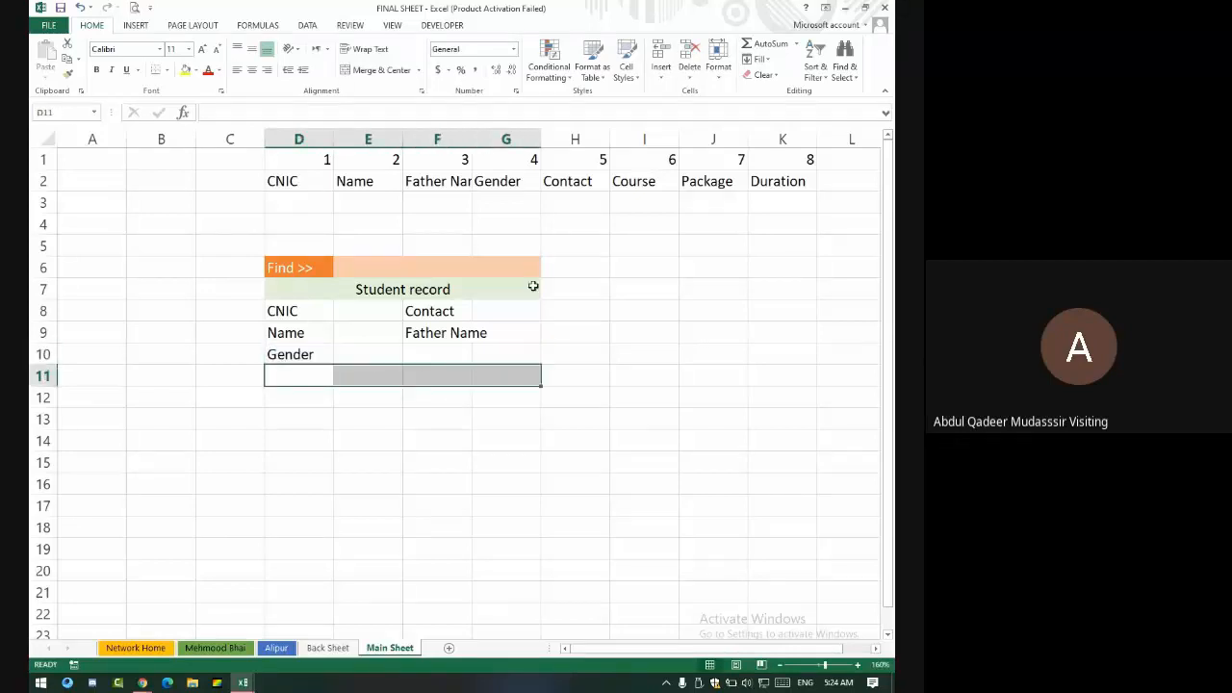
- Merge D11:G11 and E8:G8, and move the Contact label from F8 to F10
{"action": "left_click", "coordinate": [381, 71]}
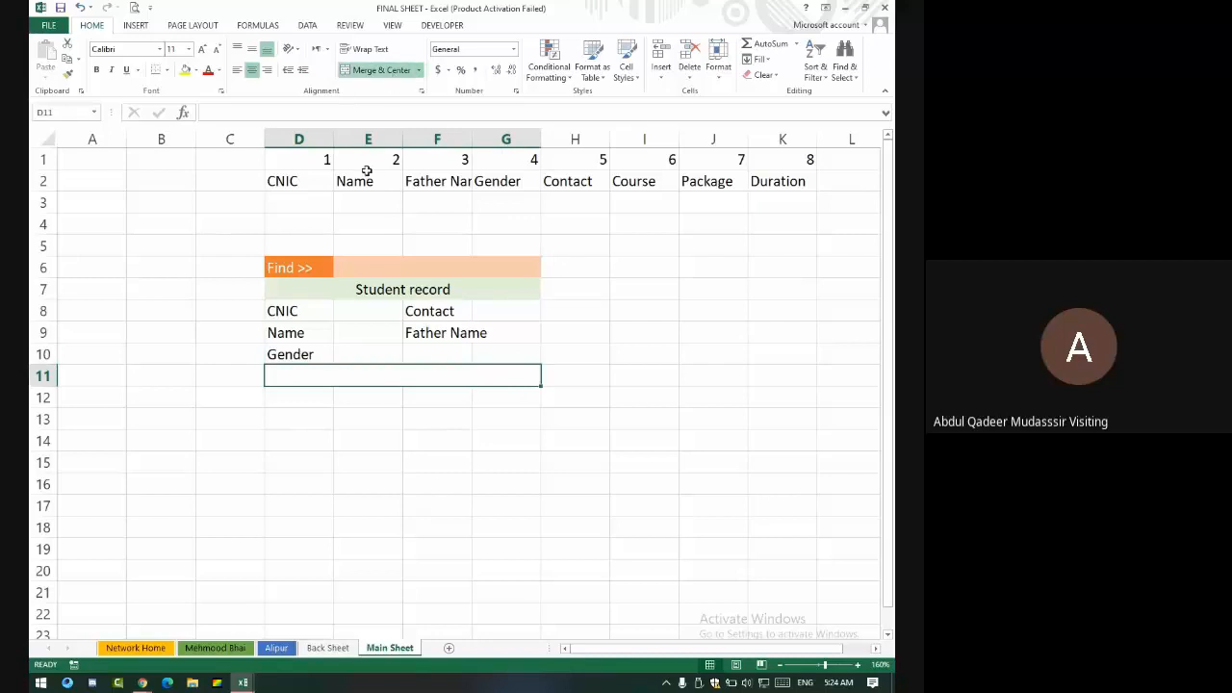
{"action": "left_click", "coordinate": [423, 313]}
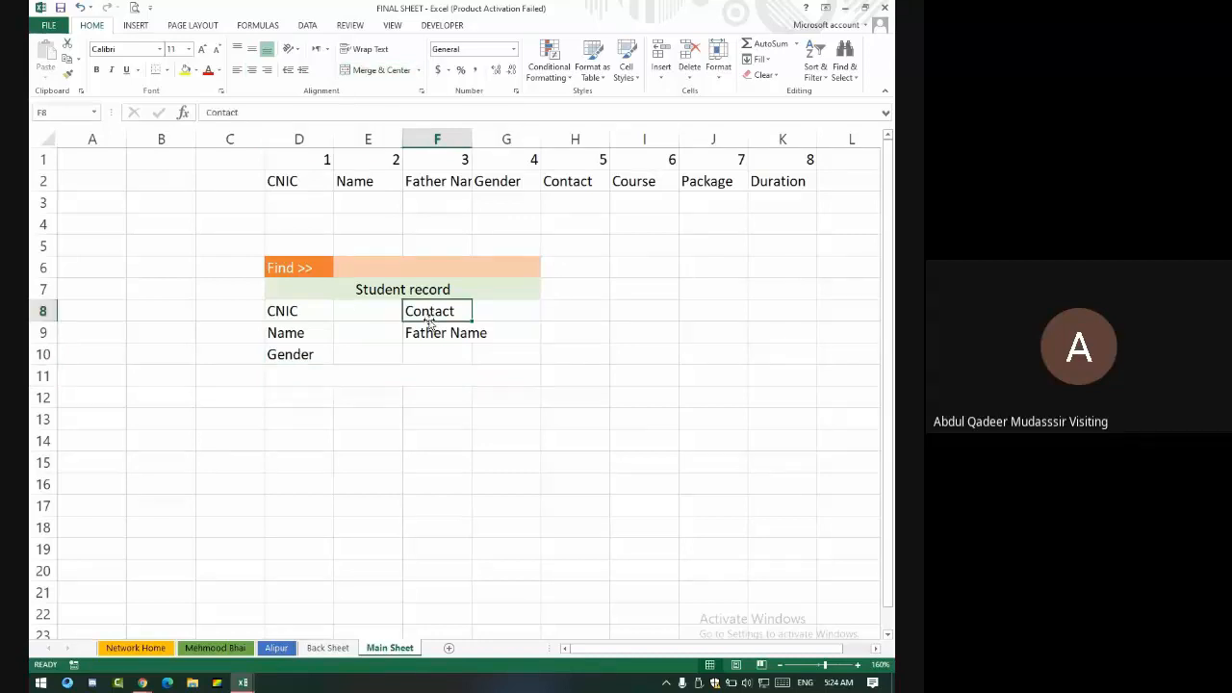
{"action": "left_click_drag", "start_coordinate": [427, 316], "coordinate": [448, 364]}
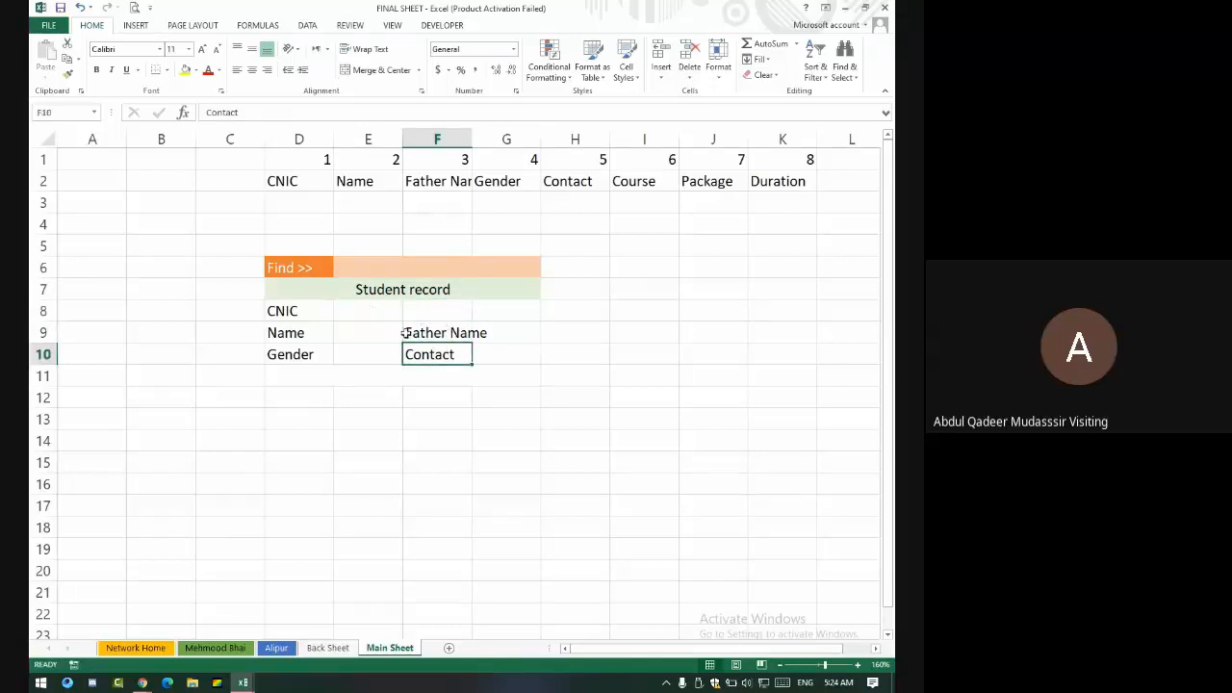
{"action": "left_click_drag", "start_coordinate": [377, 316], "coordinate": [481, 311]}
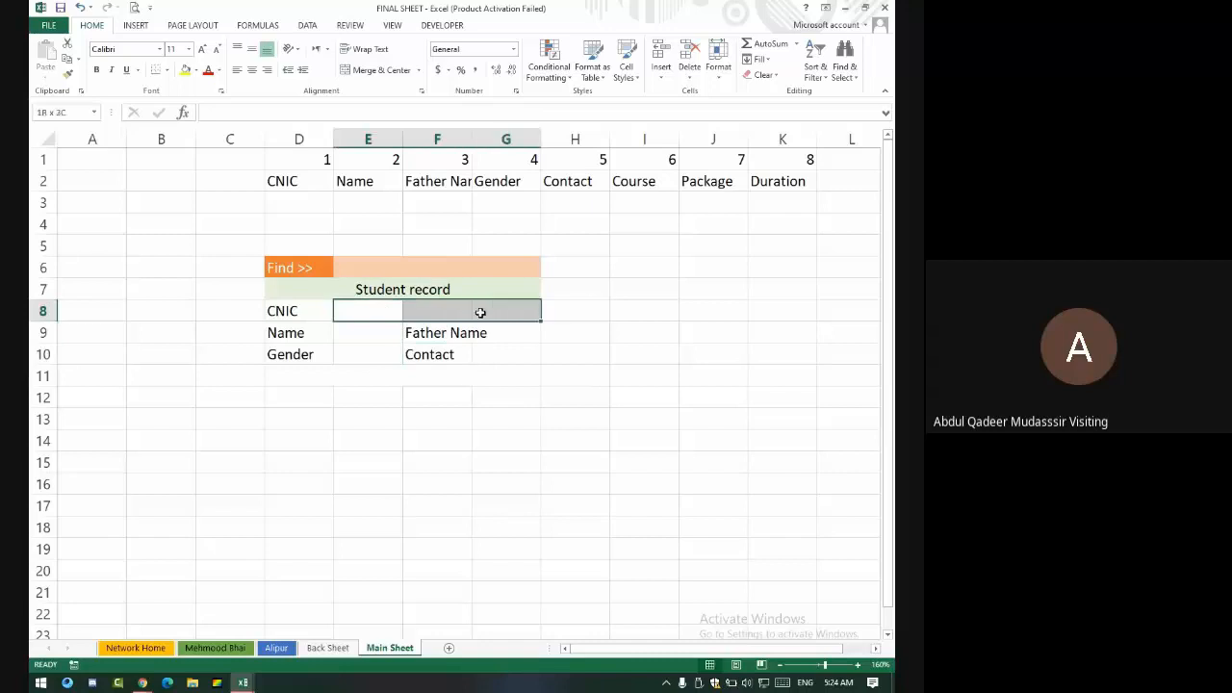
{"action": "left_click", "coordinate": [382, 70]}
{"action": "left_click", "coordinate": [372, 356]}
{"action": "left_click", "coordinate": [347, 374]}
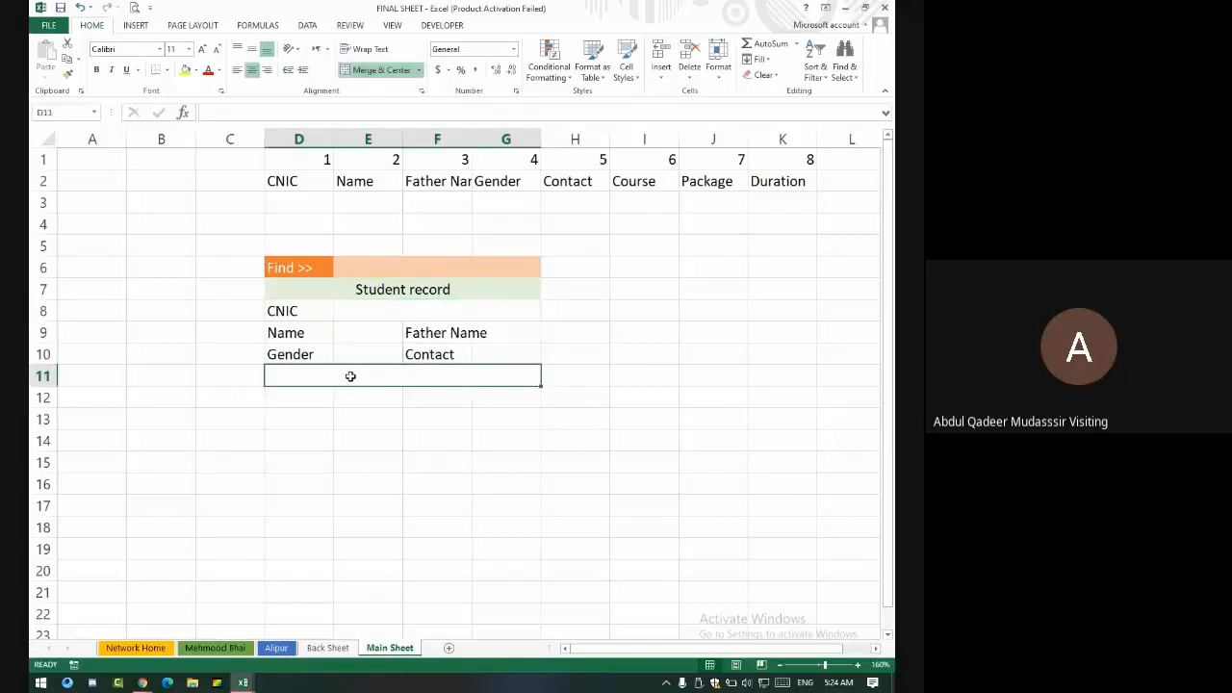
- Retitle the row 7 heading to 'Student General record'
{"action": "left_click", "coordinate": [348, 288]}
{"action": "double_click", "coordinate": [420, 290]}
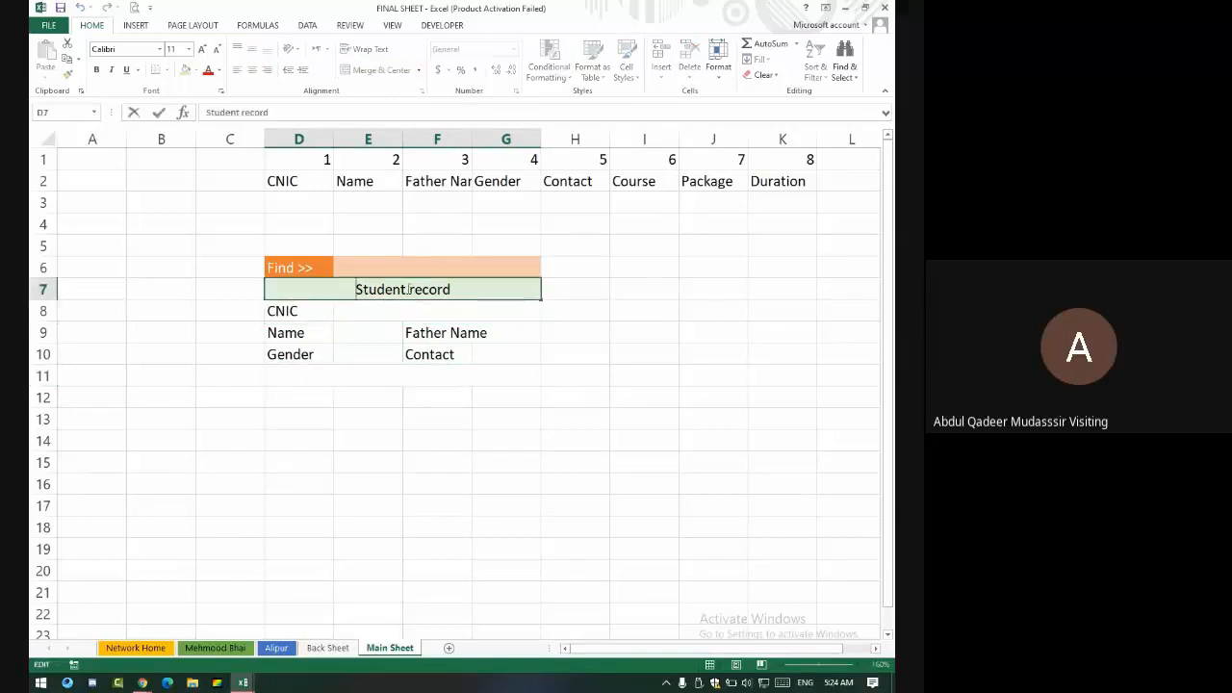
{"action": "left_click", "coordinate": [412, 289]}
{"action": "type", "text": "General"}
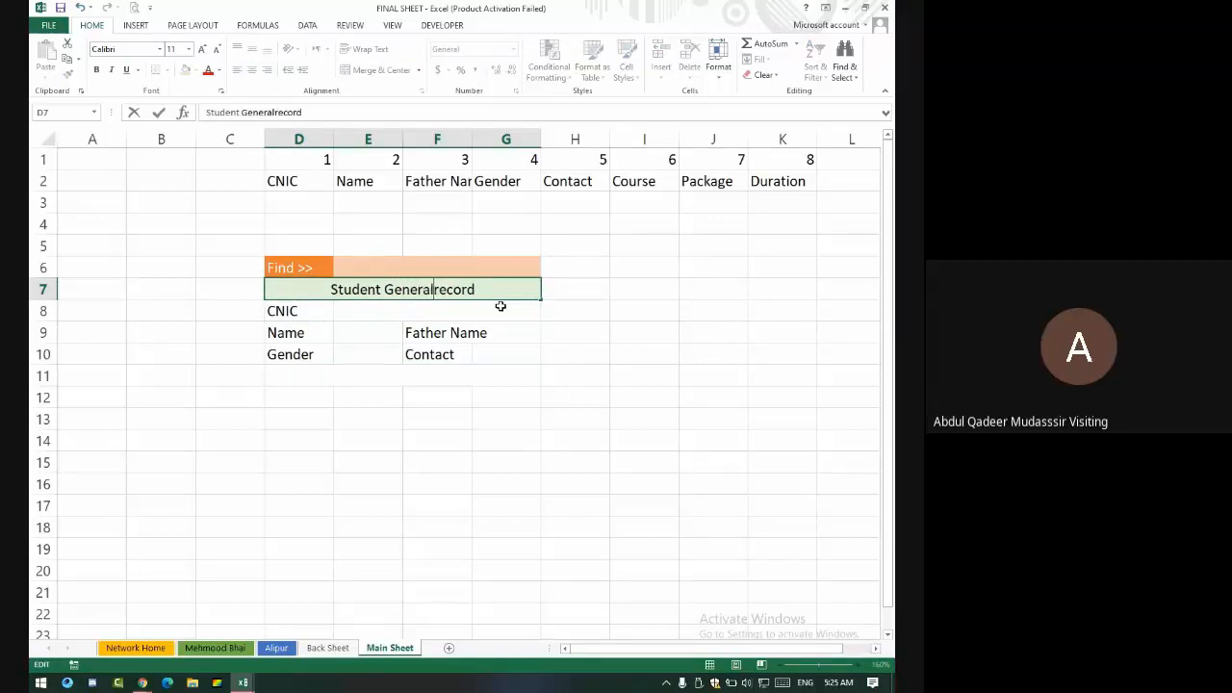
{"action": "key", "text": "Return"}
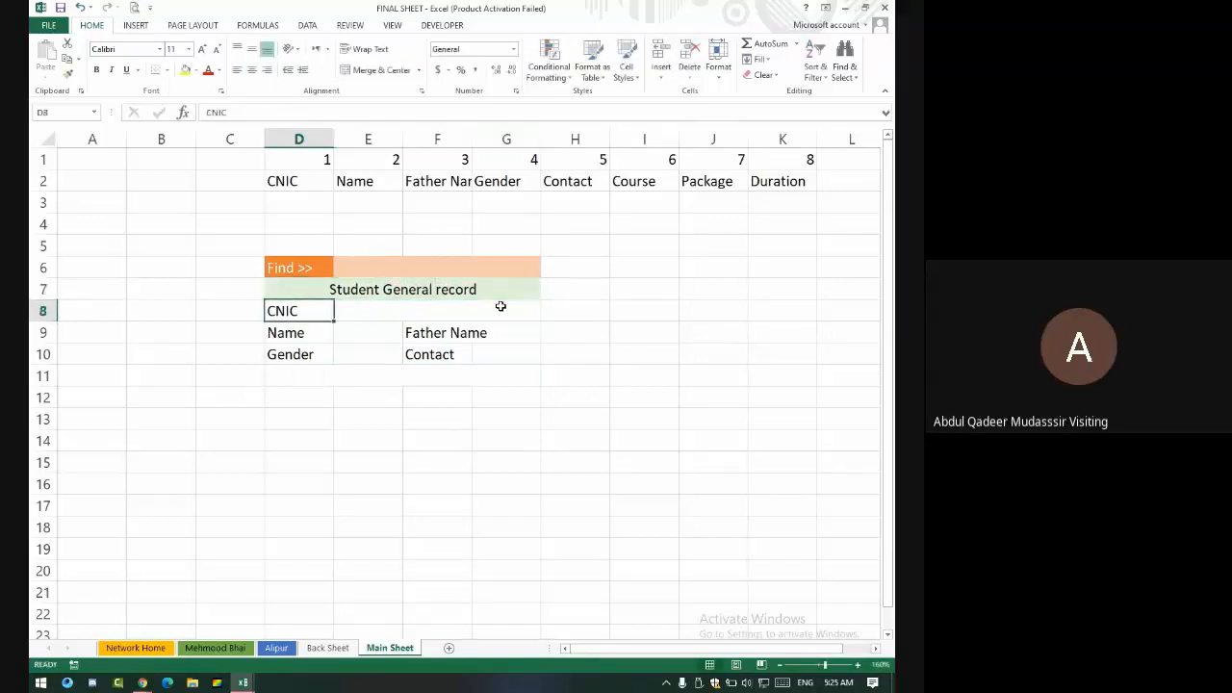
- Type 'Student Educational Record' in the merged row 11 heading
{"action": "left_click", "coordinate": [384, 368]}
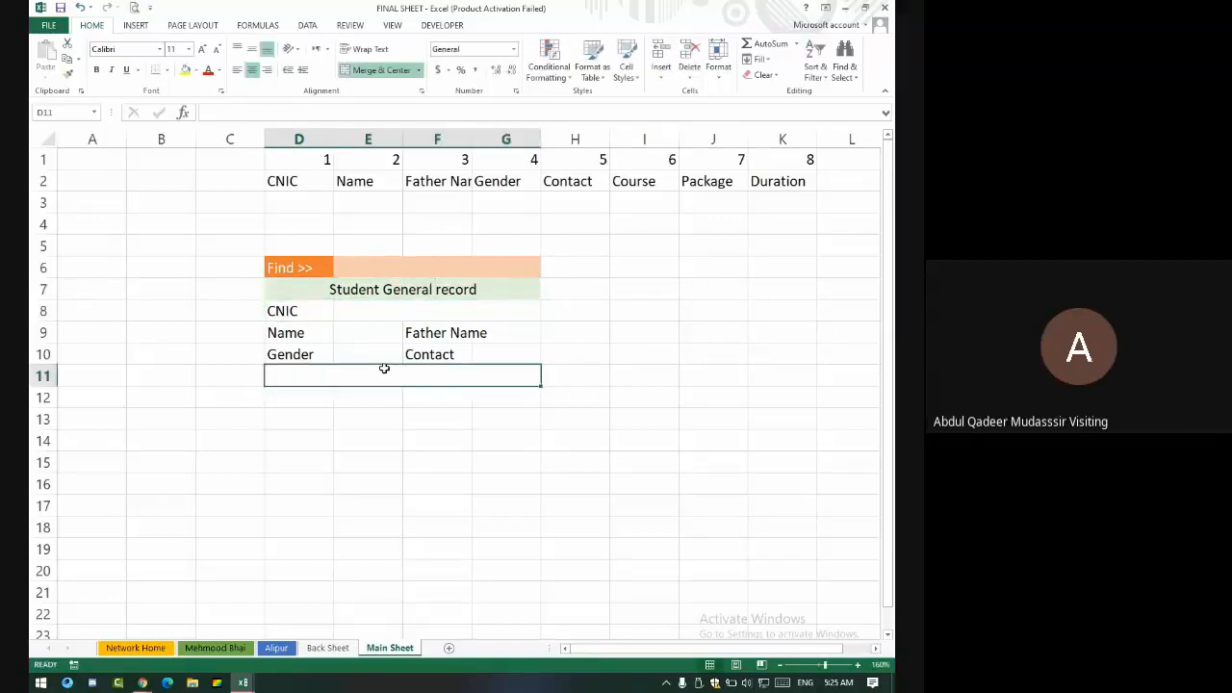
{"action": "type", "text": "Stude"}
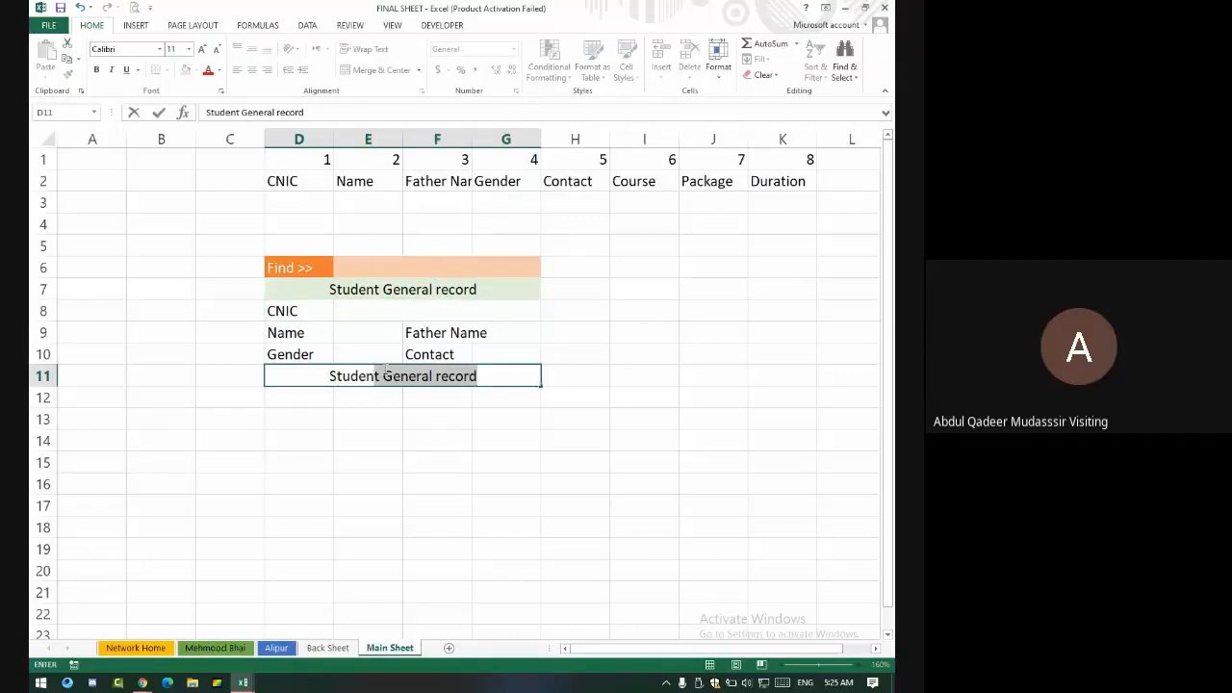
{"action": "type", "text": "nt d"}
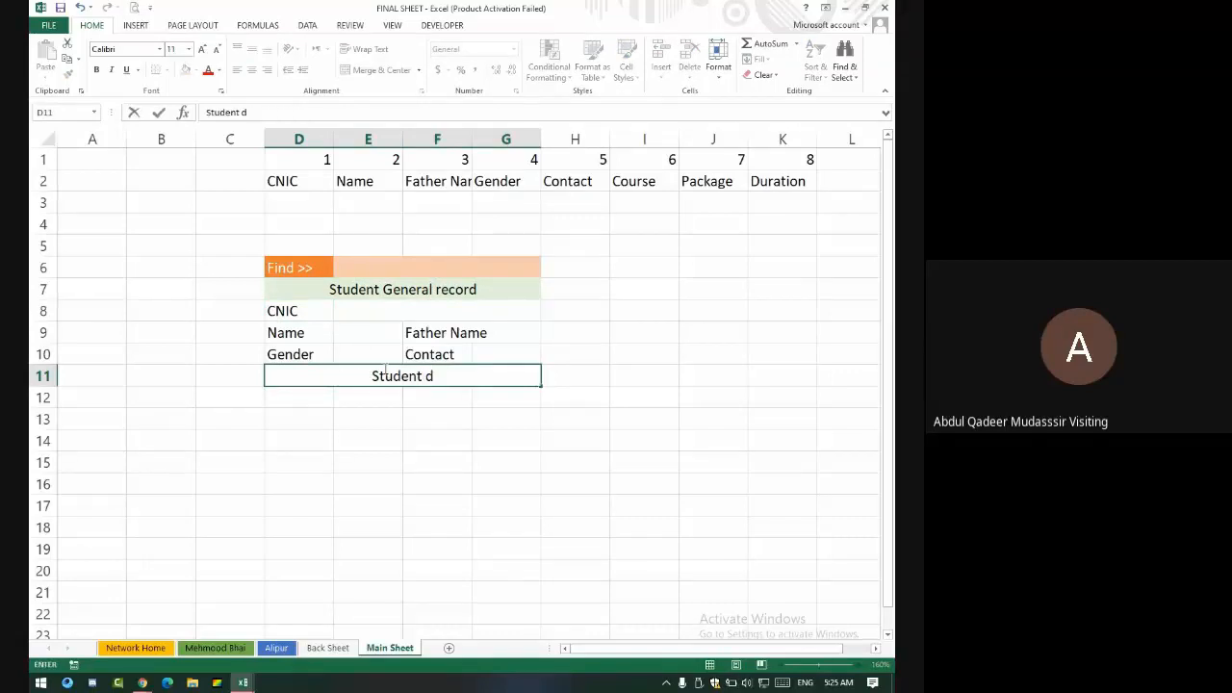
{"action": "key", "text": "BackSpace"}
{"action": "type", "text": "Educat"}
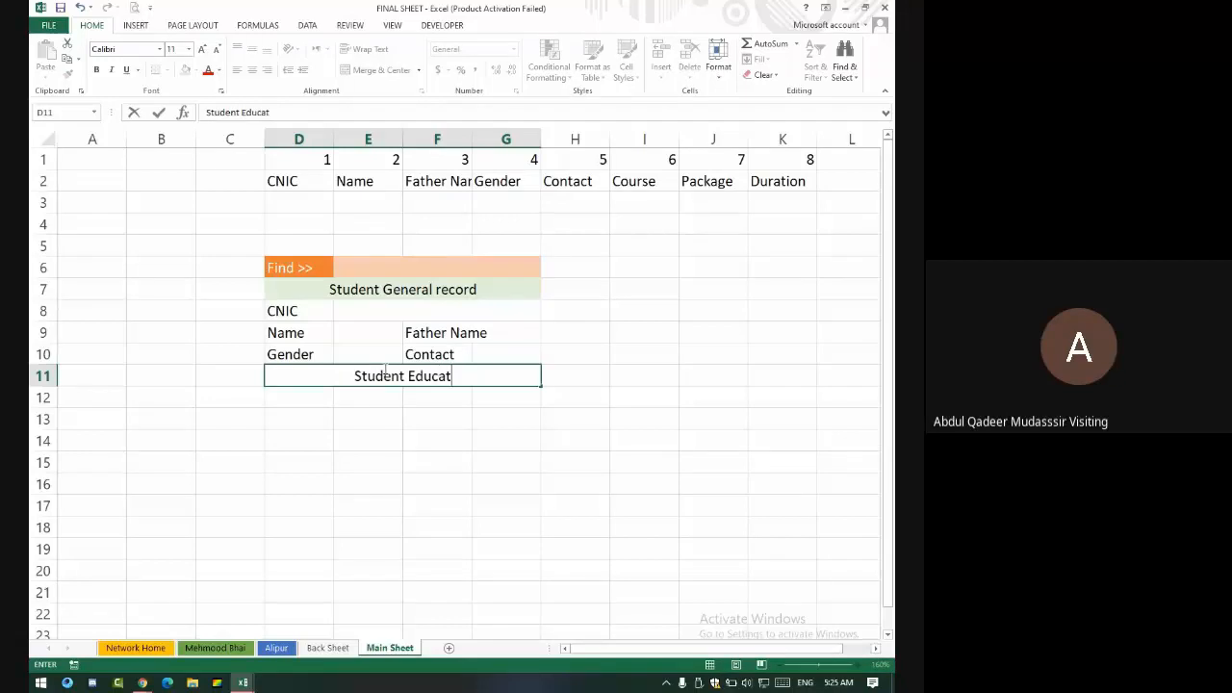
{"action": "type", "text": "ional "}
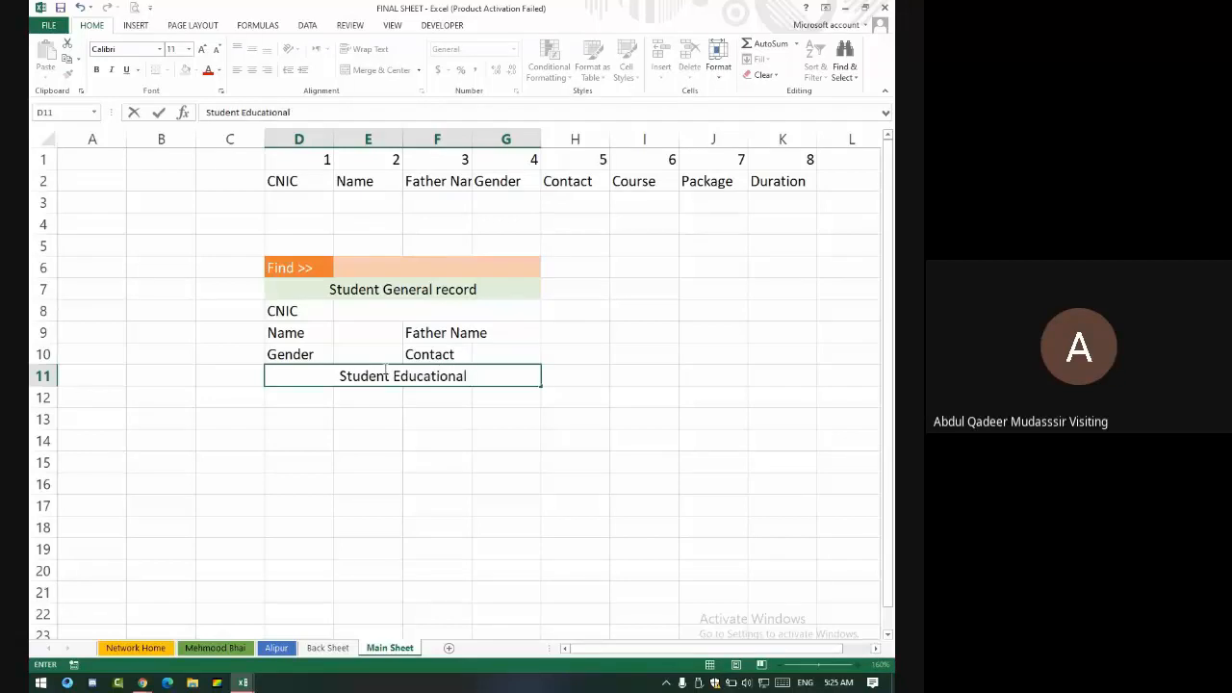
{"action": "type", "text": "Record"}
{"action": "key", "text": "Return"}
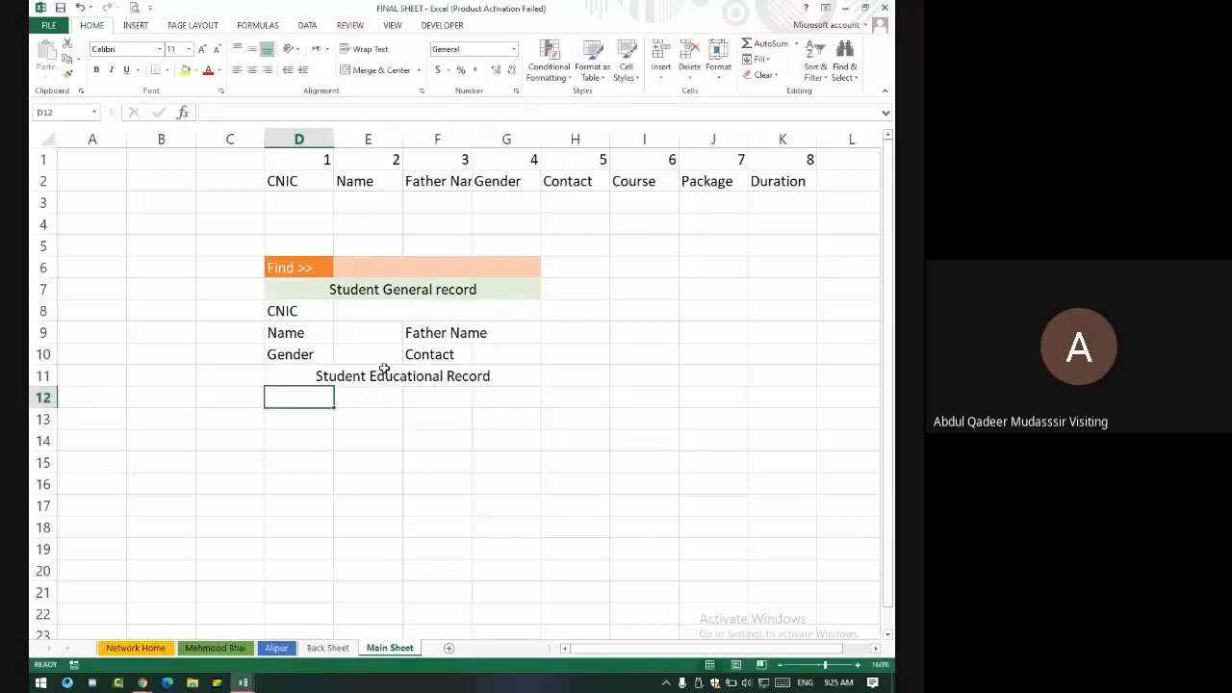
- Label D12 as Course and F12 as Duration
{"action": "type", "text": "Course"}
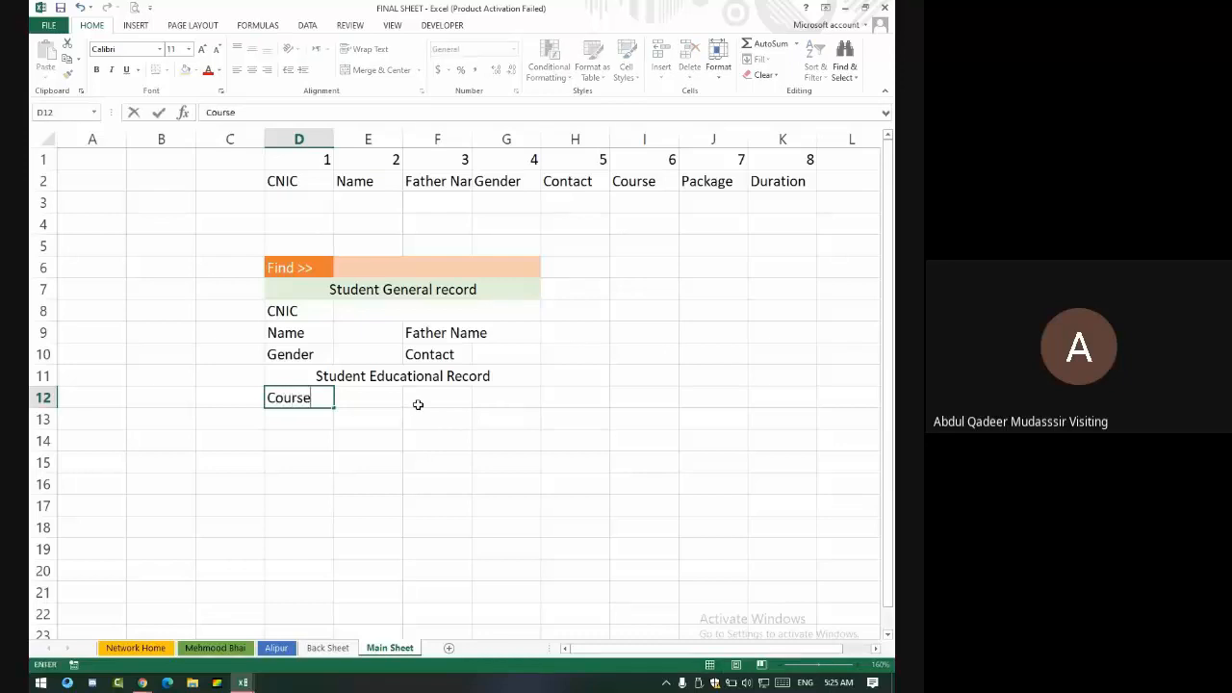
{"action": "key", "text": "Tab"}
{"action": "left_click", "coordinate": [417, 404]}
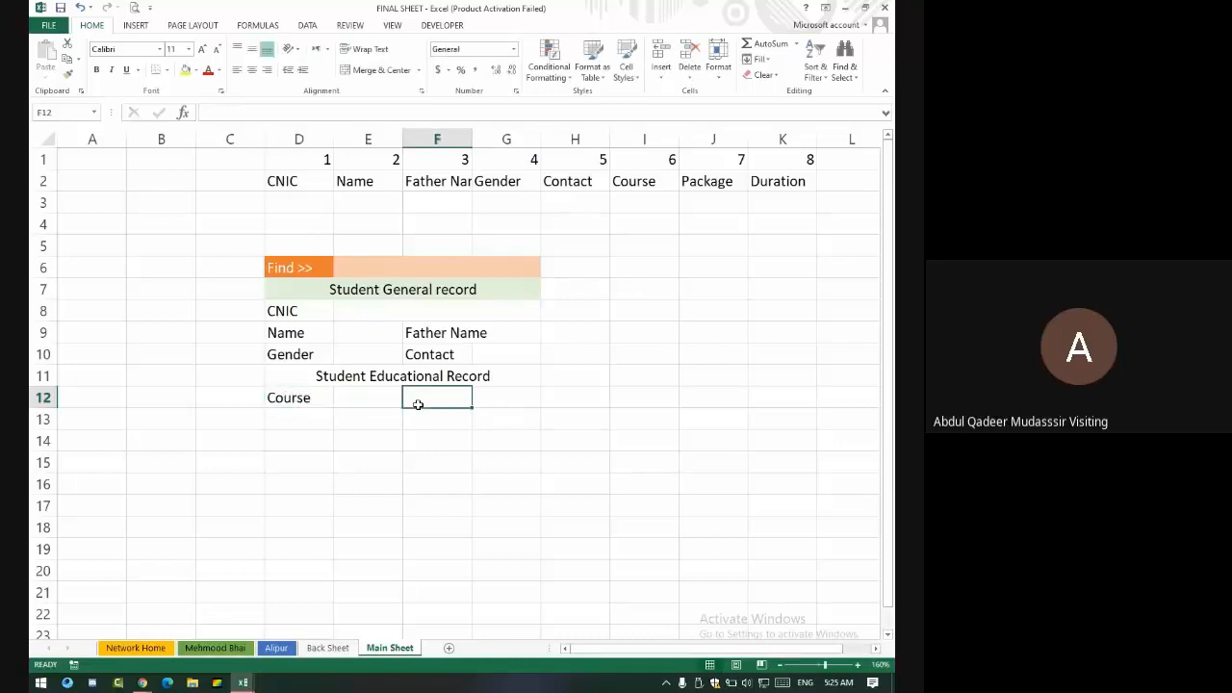
{"action": "type", "text": "Duration"}
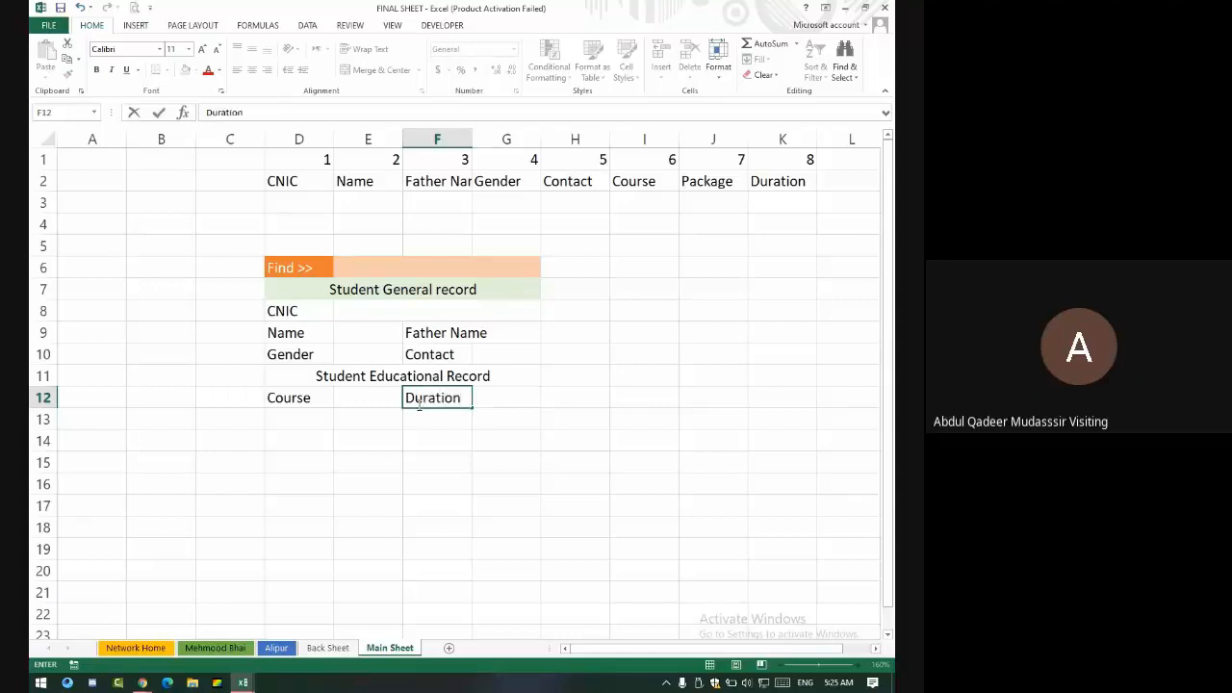
{"action": "key", "text": "Return"}
- Enter Package in D13 and delete the stray apostrophe from it
{"action": "key", "text": "Left"}
{"action": "key", "text": "Left"}
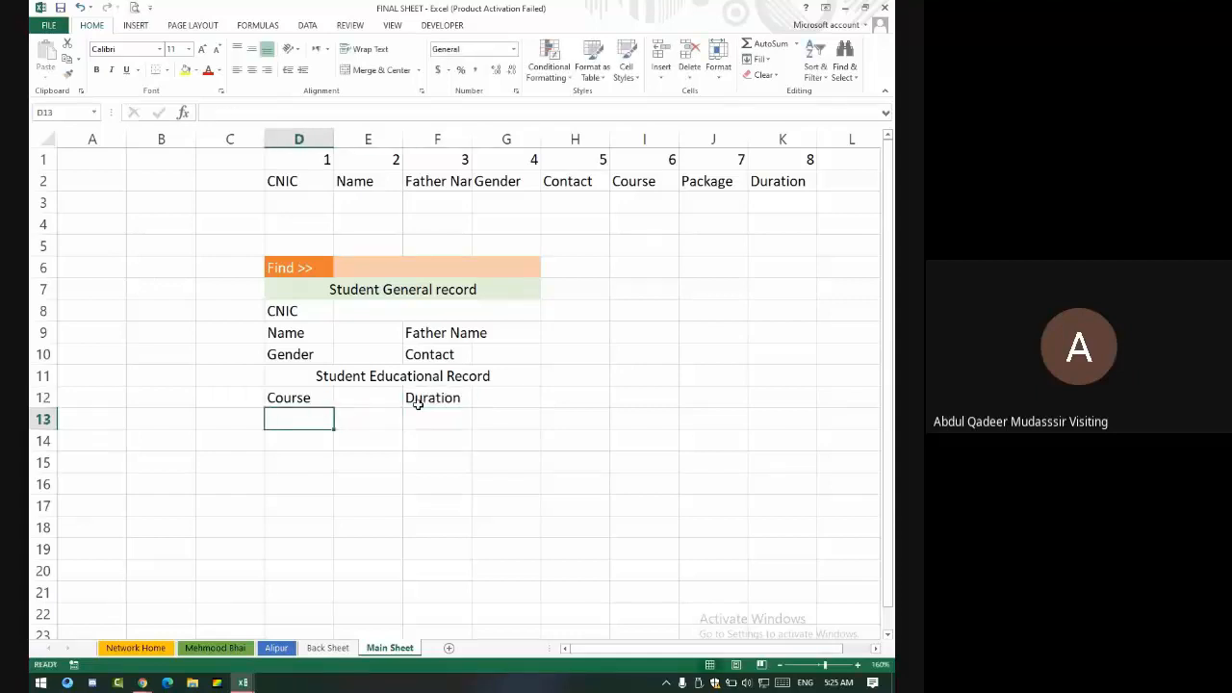
{"action": "type", "text": "Package'"}
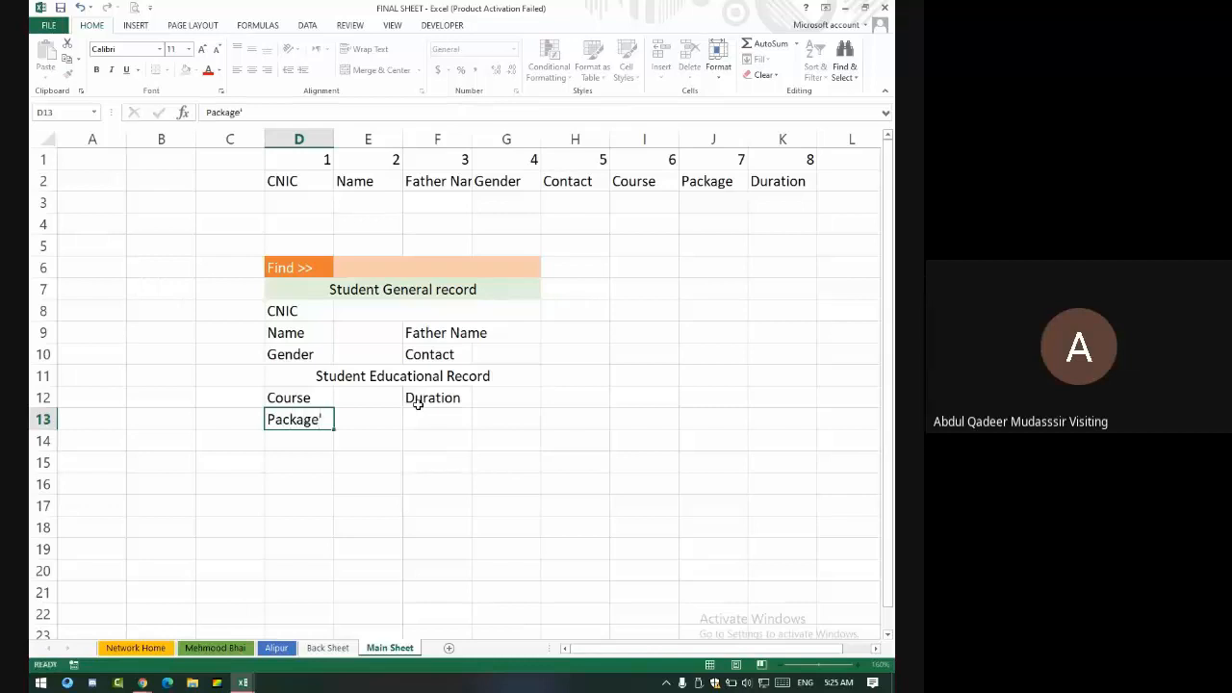
{"action": "key", "text": "Return"}
{"action": "key", "text": "Up"}
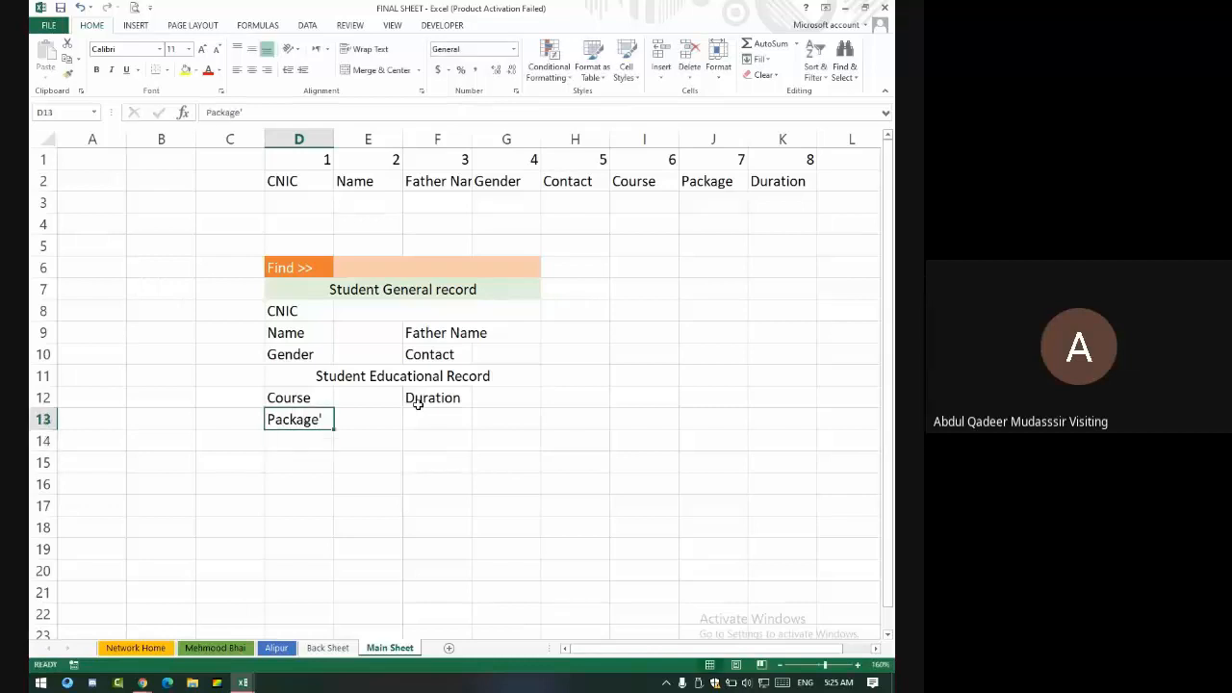
{"action": "key", "text": "F2"}
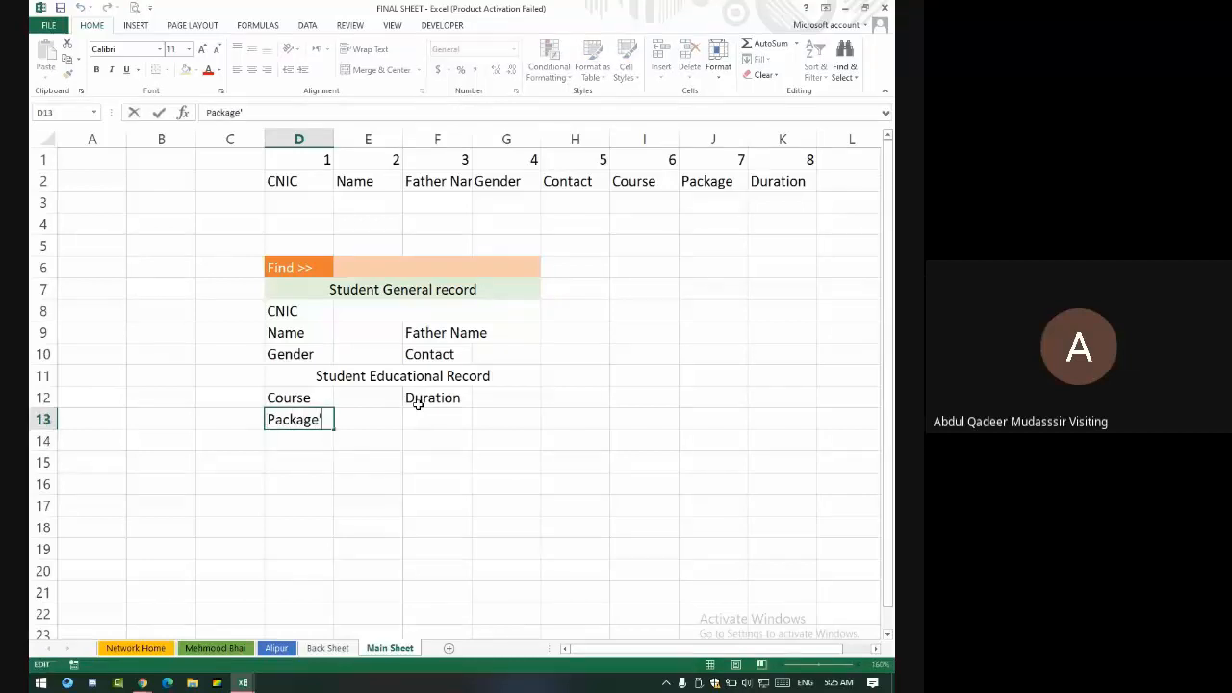
{"action": "key", "text": "BackSpace"}
{"action": "key", "text": "Return"}
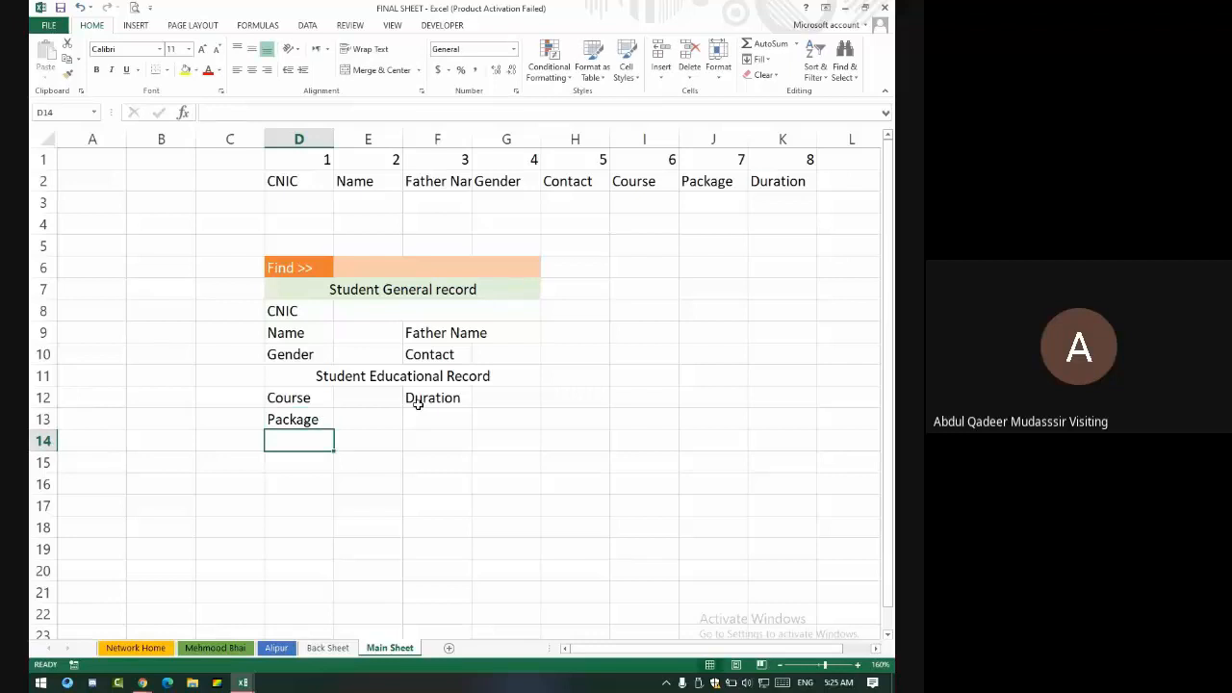
{"action": "mouse_move", "coordinate": [302, 270]}
{"action": "left_mouse_down"}
{"action": "mouse_move", "coordinate": [476, 440]}
{"action": "mouse_move", "coordinate": [482, 419]}
{"action": "left_mouse_up"}
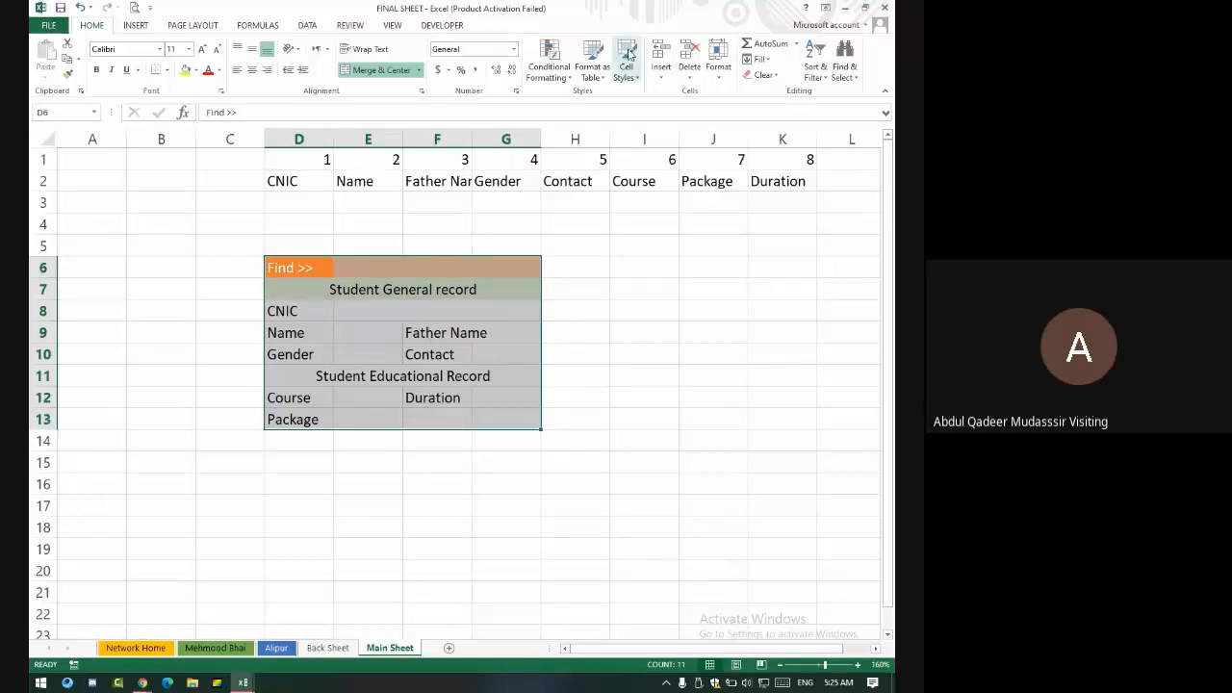
- Apply the orange Accent2 style to the CNIC, Name, Gender, Father Name and Contact labels
{"action": "left_click_drag", "start_coordinate": [292, 419], "coordinate": [292, 398]}
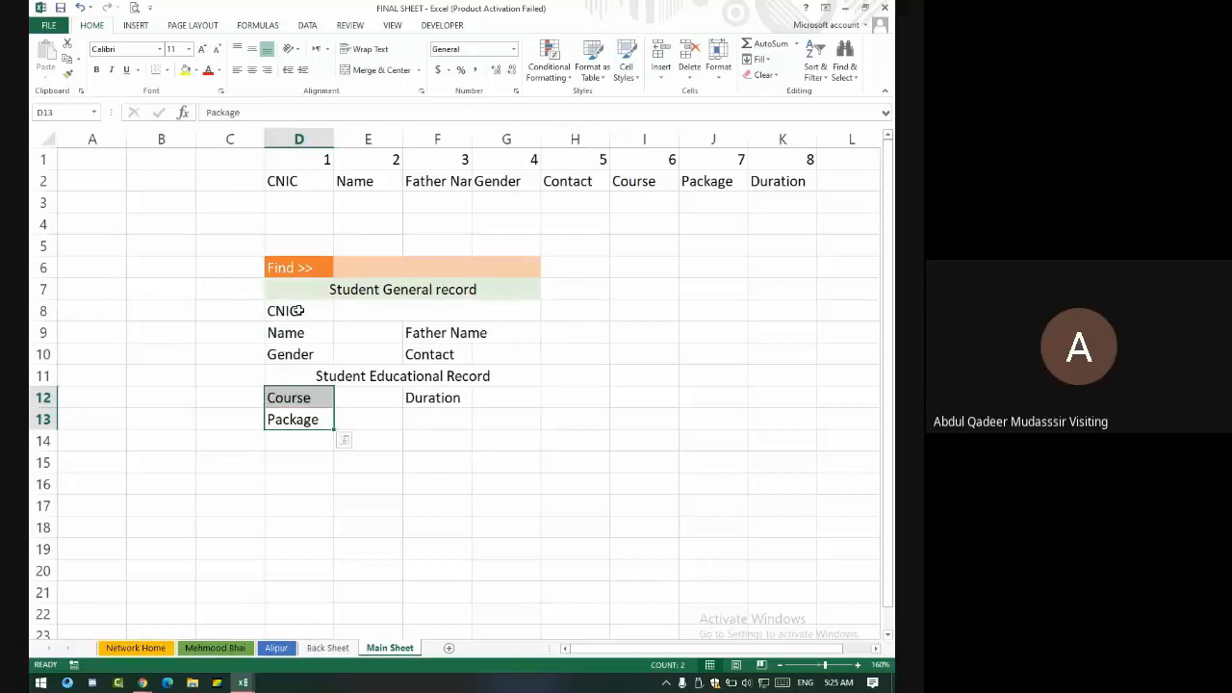
{"action": "left_click_drag", "start_coordinate": [299, 310], "coordinate": [303, 352]}
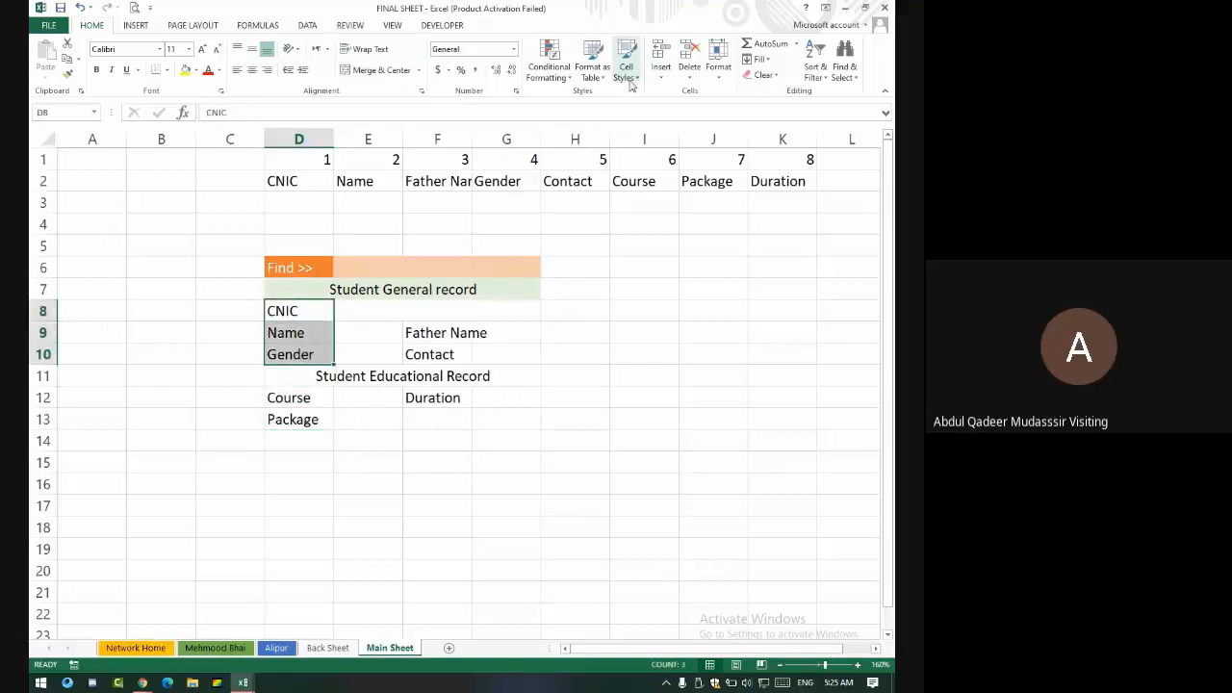
{"action": "left_click", "coordinate": [628, 72]}
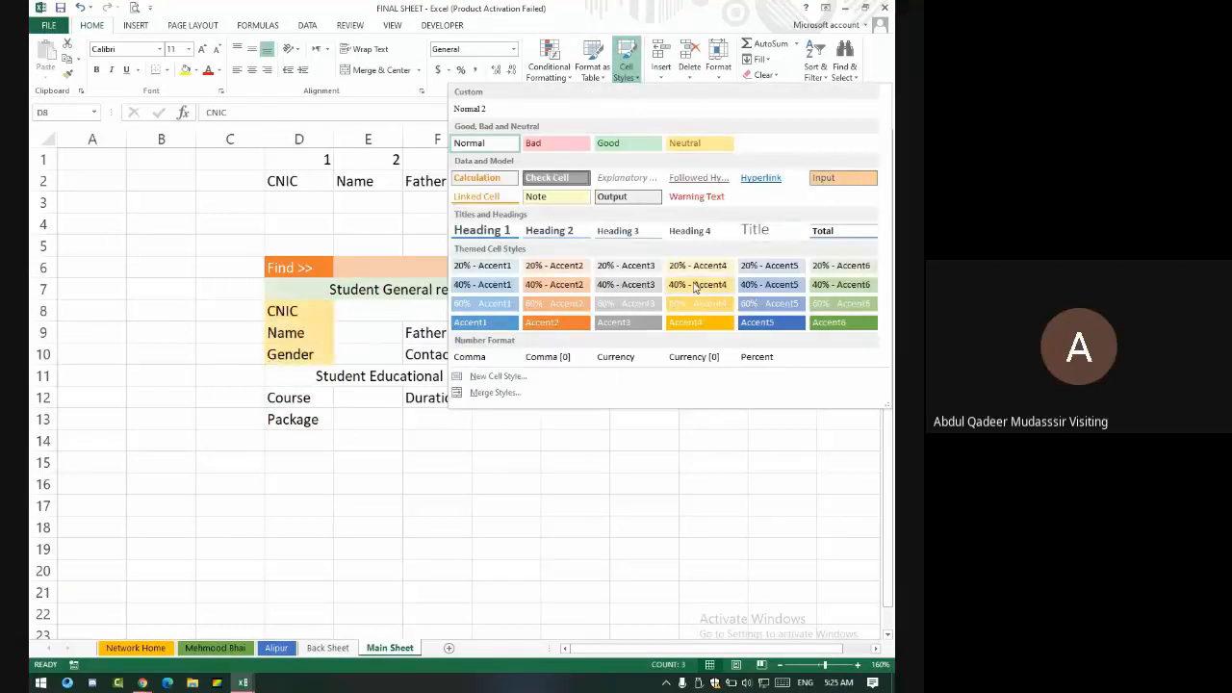
{"action": "left_click", "coordinate": [557, 323]}
{"action": "left_click_drag", "start_coordinate": [448, 332], "coordinate": [447, 355]}
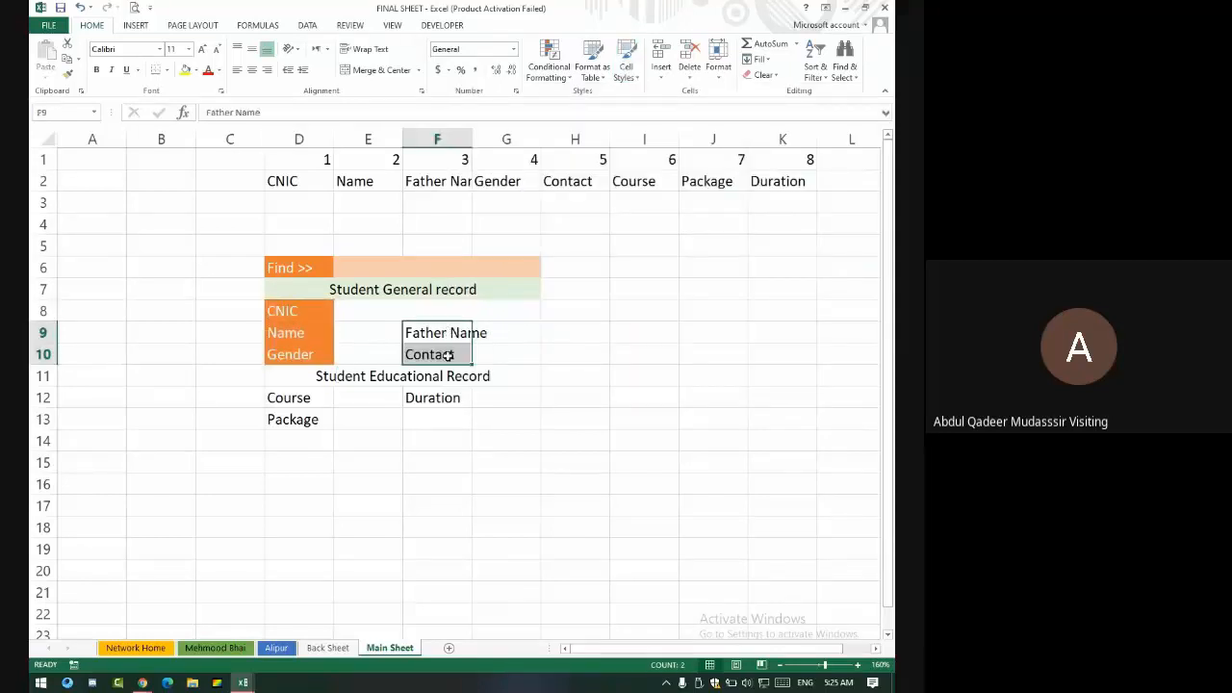
{"action": "left_click", "coordinate": [626, 60]}
{"action": "left_click", "coordinate": [543, 322]}
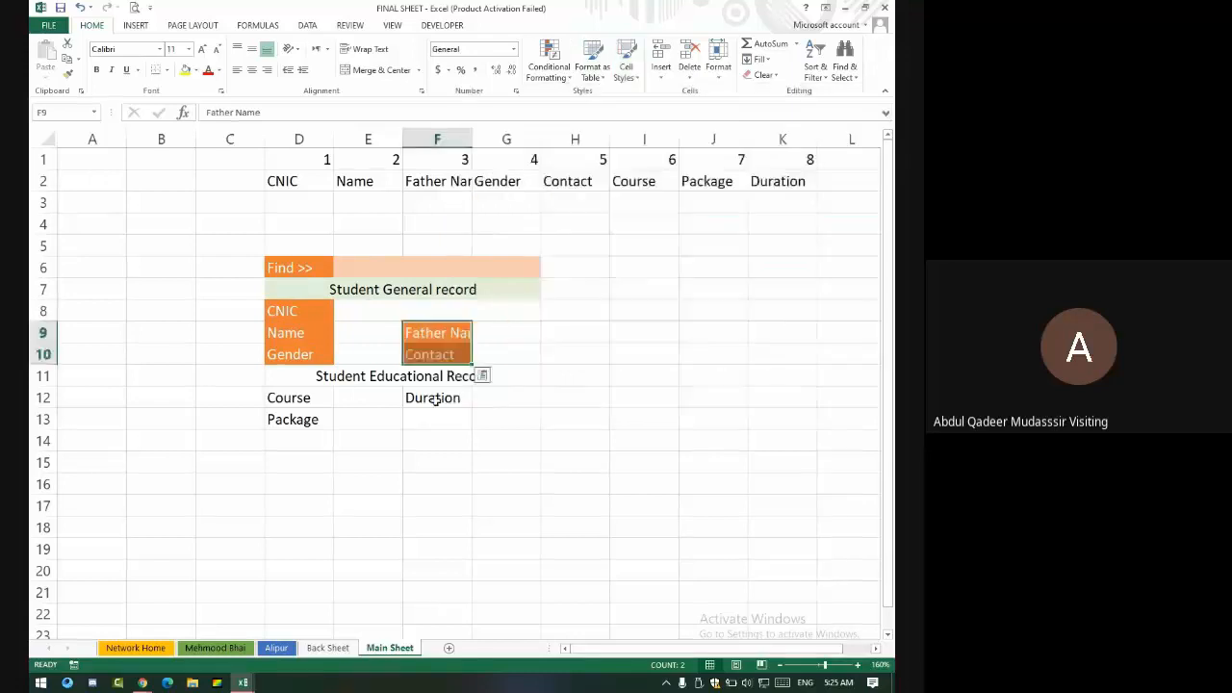
- Apply the orange Accent2 style to the Course, Package and Duration labels
{"action": "left_click", "coordinate": [436, 398]}
{"action": "left_click_drag", "start_coordinate": [318, 392], "coordinate": [319, 418], "text": "ctrl"}
{"action": "left_click", "coordinate": [628, 72]}
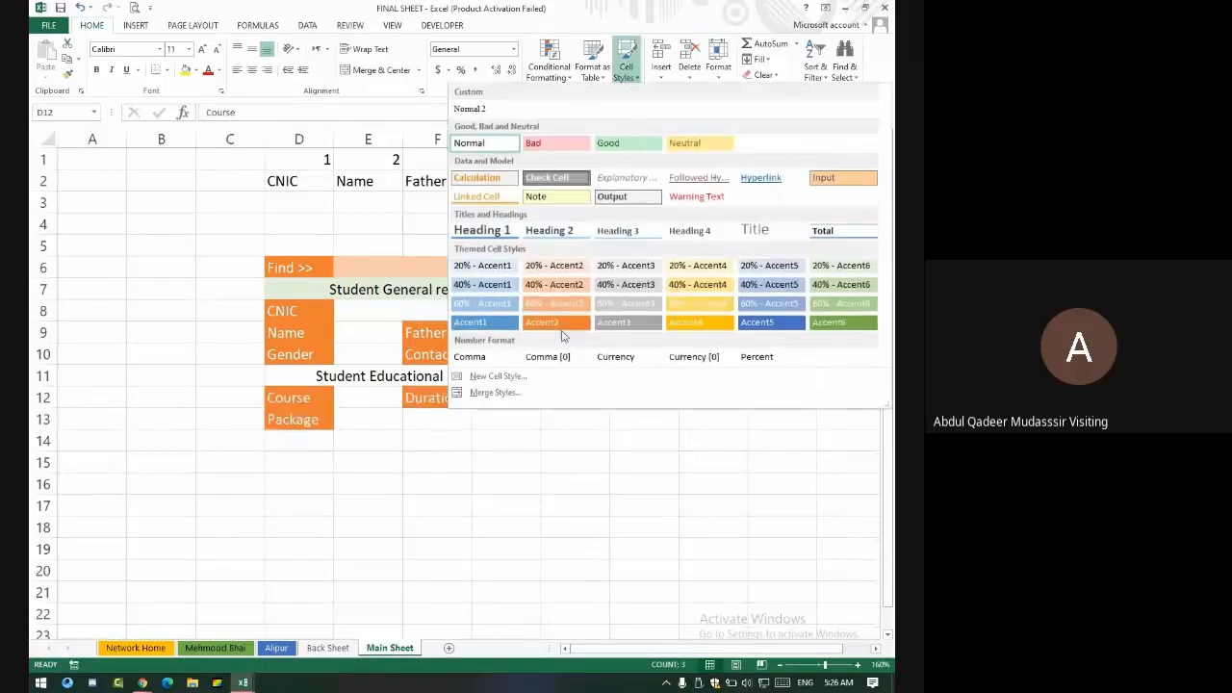
{"action": "left_click", "coordinate": [557, 319]}
{"action": "left_click", "coordinate": [367, 317]}
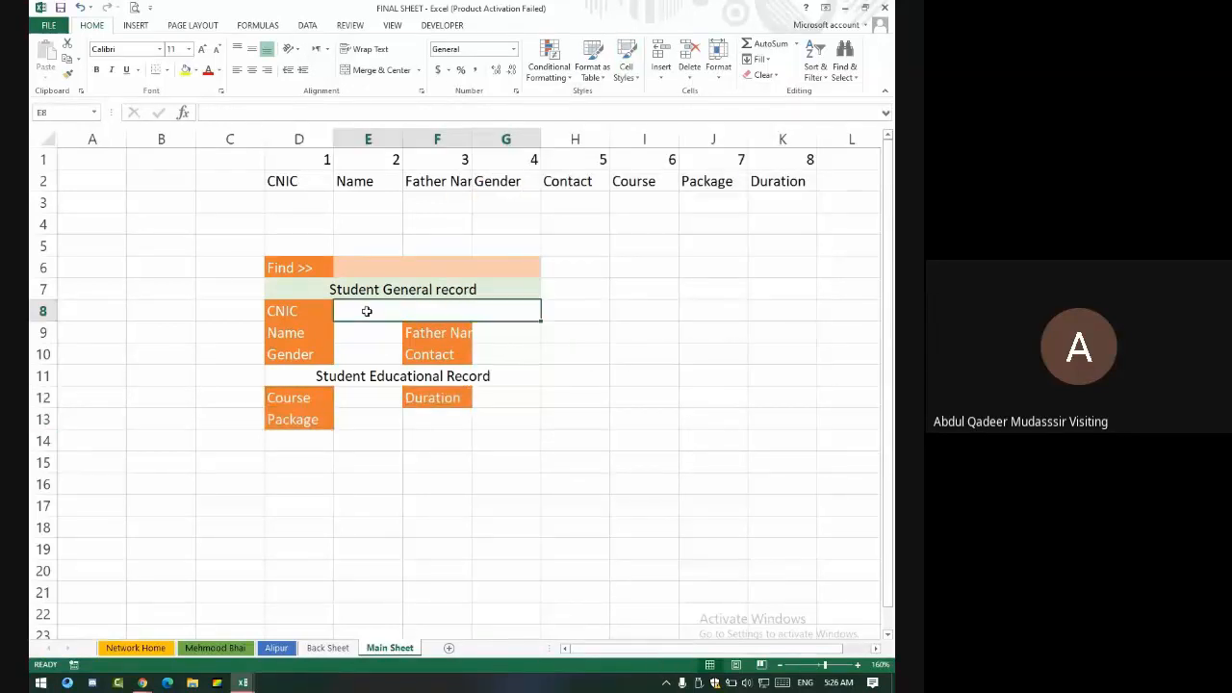
- Shade all the form's entry cells with the 40% - Accent2 light orange style
{"action": "left_click_drag", "start_coordinate": [370, 341], "coordinate": [369, 348], "text": "ctrl"}
{"action": "left_click_drag", "start_coordinate": [504, 330], "coordinate": [508, 344], "text": "ctrl"}
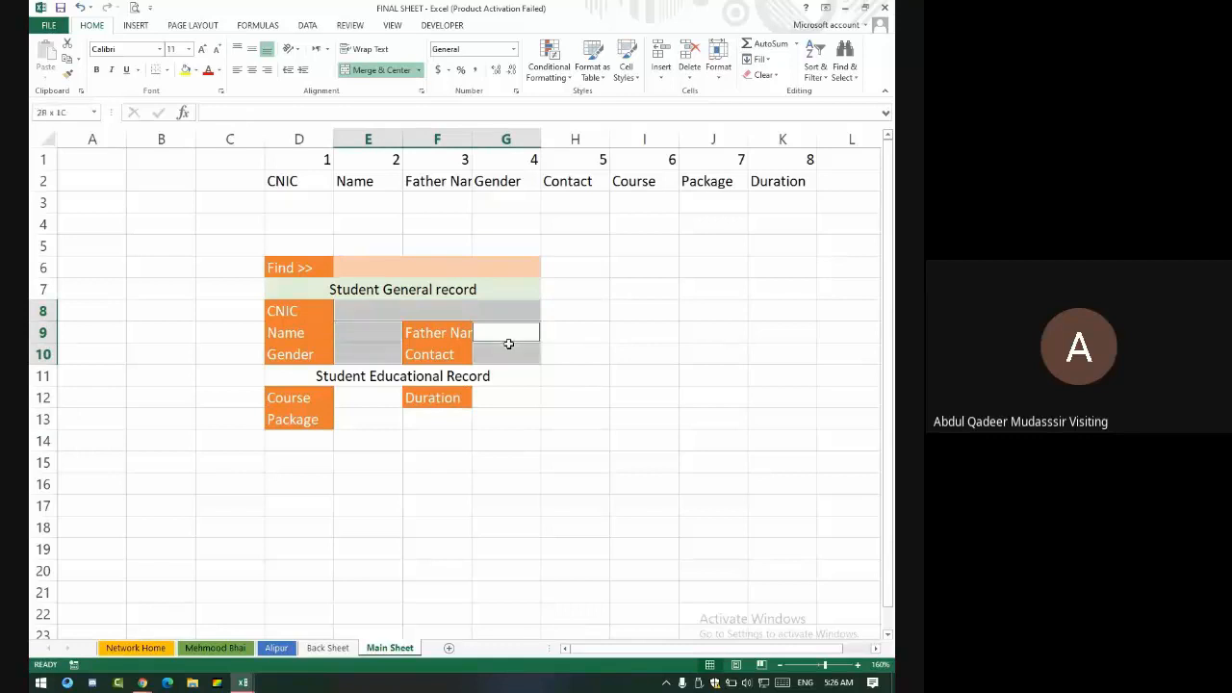
{"action": "left_click", "coordinate": [496, 396], "text": "ctrl"}
{"action": "left_click_drag", "start_coordinate": [383, 402], "coordinate": [385, 412], "text": "ctrl"}
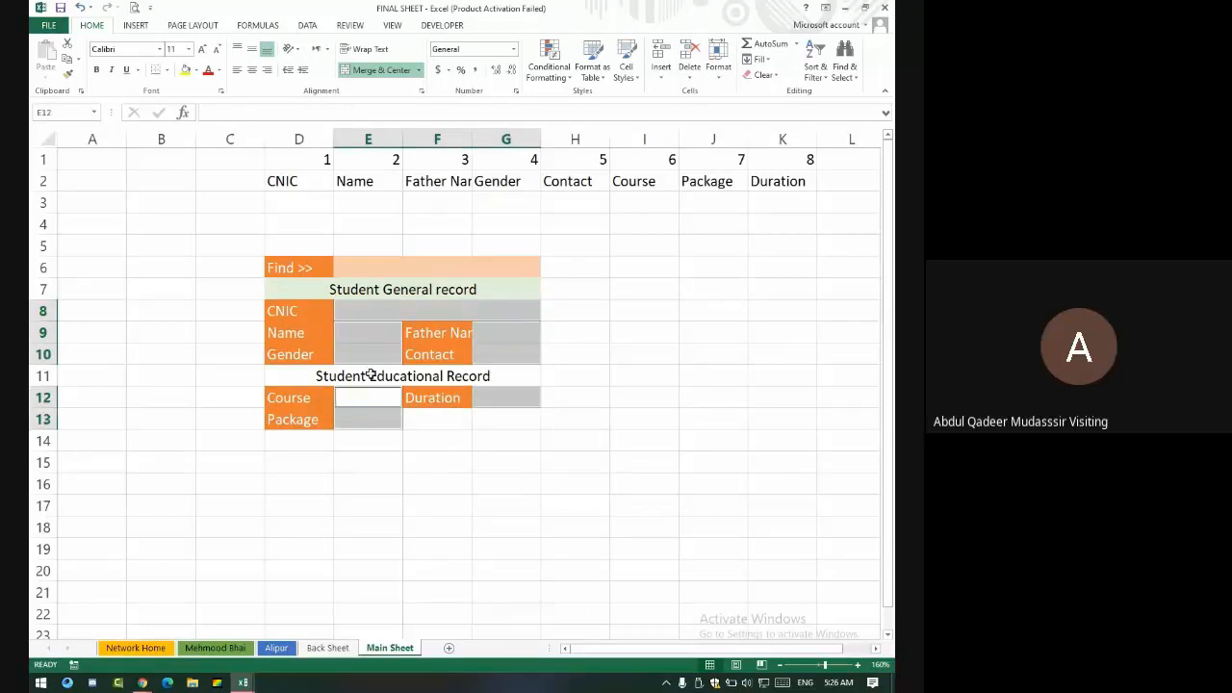
{"action": "left_click", "coordinate": [626, 66]}
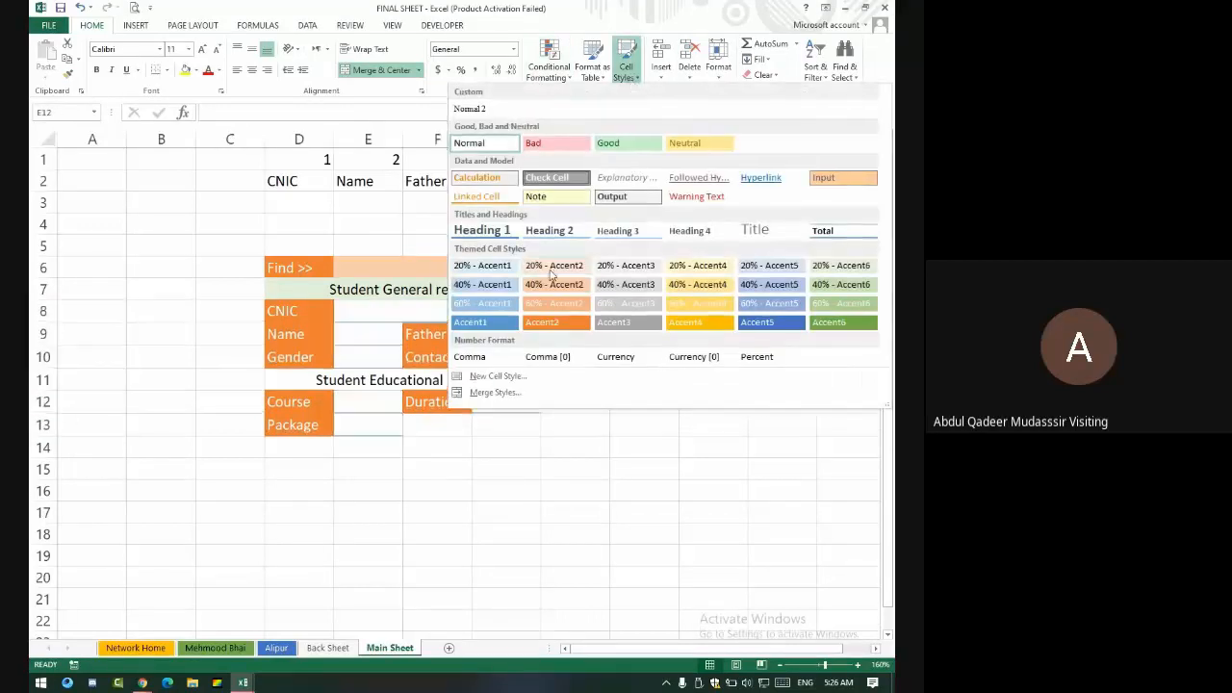
{"action": "left_click", "coordinate": [552, 294]}
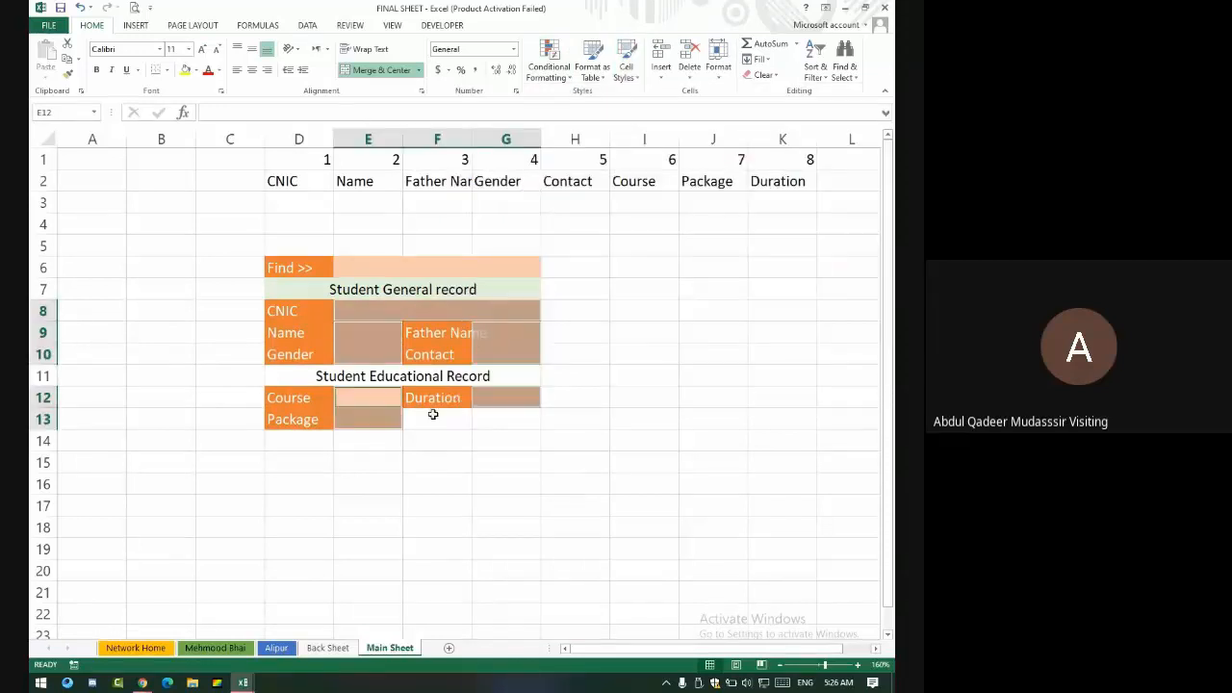
- Merge E13:G13 into a single Package entry cell
{"action": "left_click_drag", "start_coordinate": [400, 419], "coordinate": [486, 416]}
{"action": "left_click", "coordinate": [381, 69]}
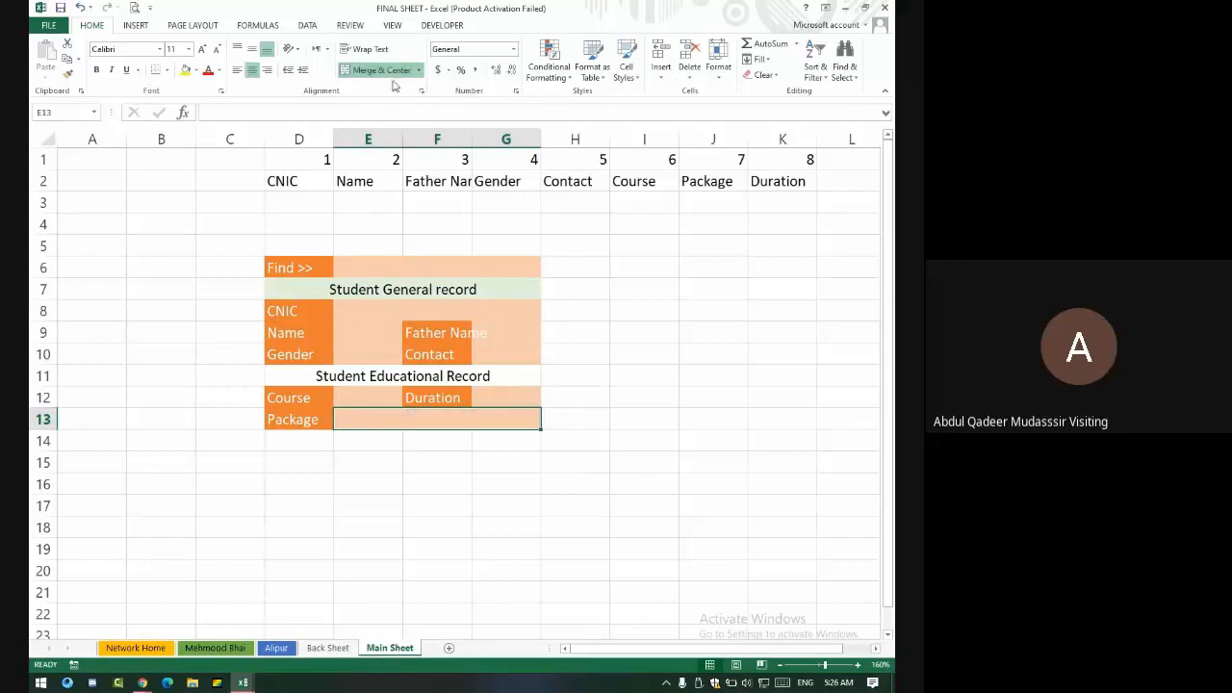
{"action": "left_click", "coordinate": [416, 486]}
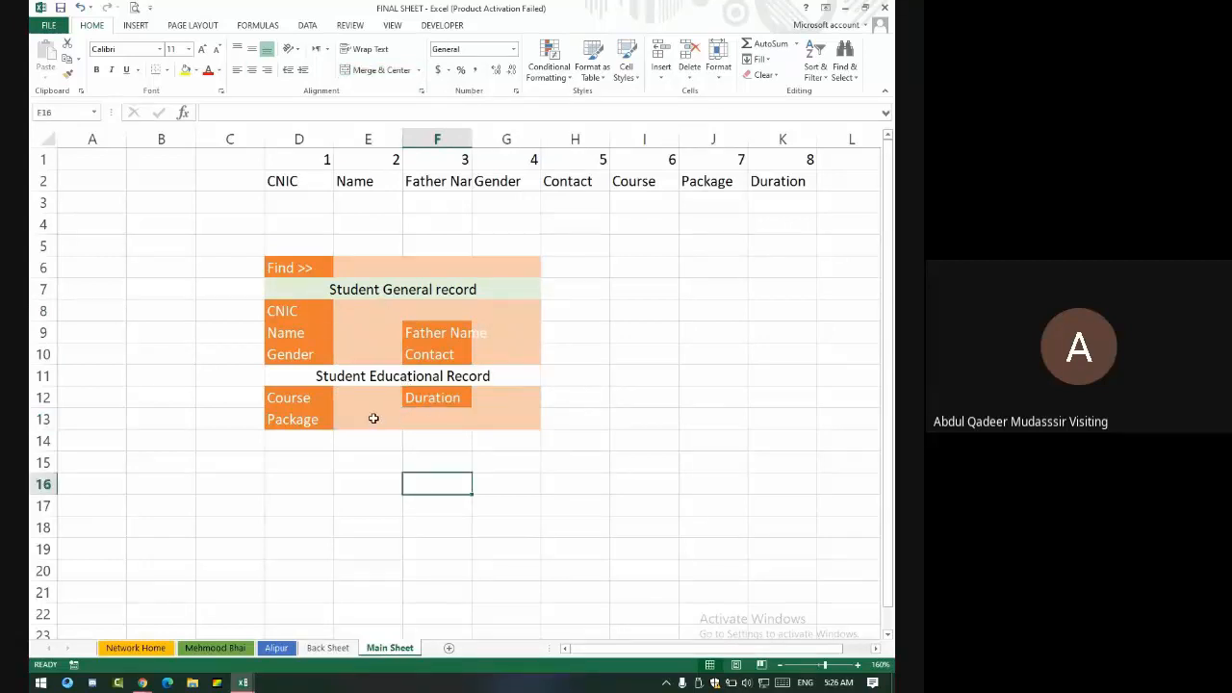
{"action": "left_click", "coordinate": [373, 419]}
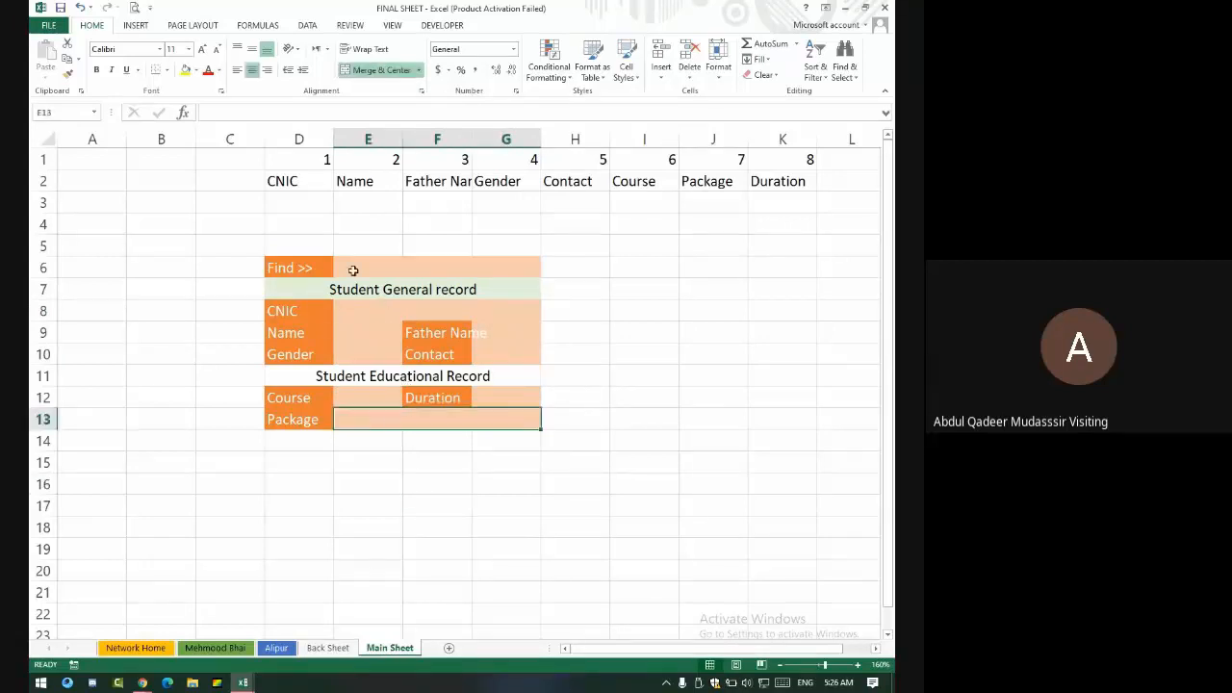
{"action": "left_click", "coordinate": [361, 383]}
{"action": "left_click", "coordinate": [627, 72]}
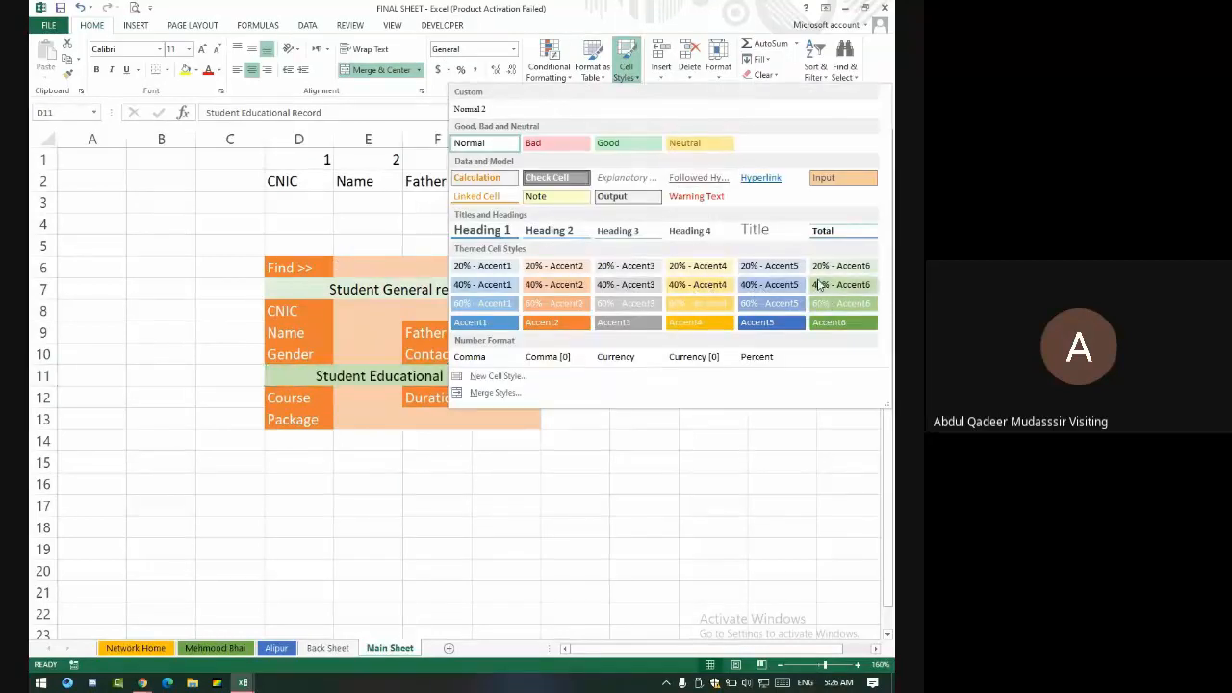
- Give the Student Educational Record heading in D11 the light green 40% - Accent6 style
{"action": "left_click", "coordinate": [819, 280]}
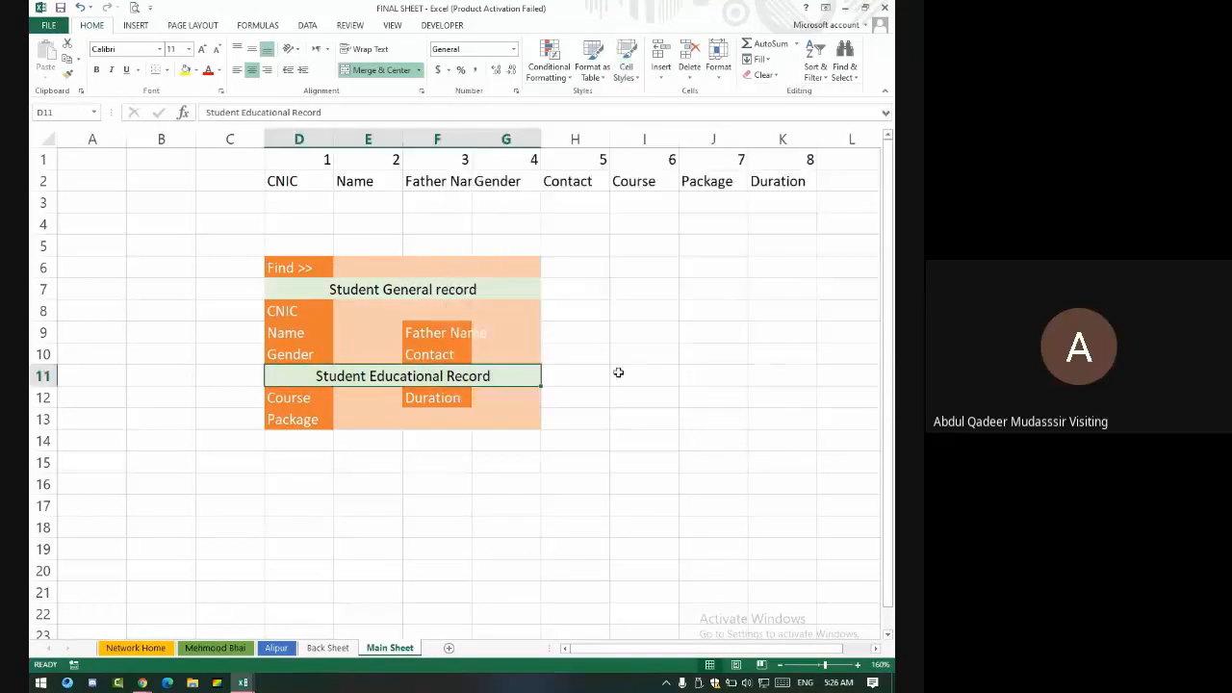
{"action": "left_click", "coordinate": [556, 434]}
{"action": "left_click", "coordinate": [301, 255]}
{"action": "left_click_drag", "start_coordinate": [303, 266], "coordinate": [465, 415]}
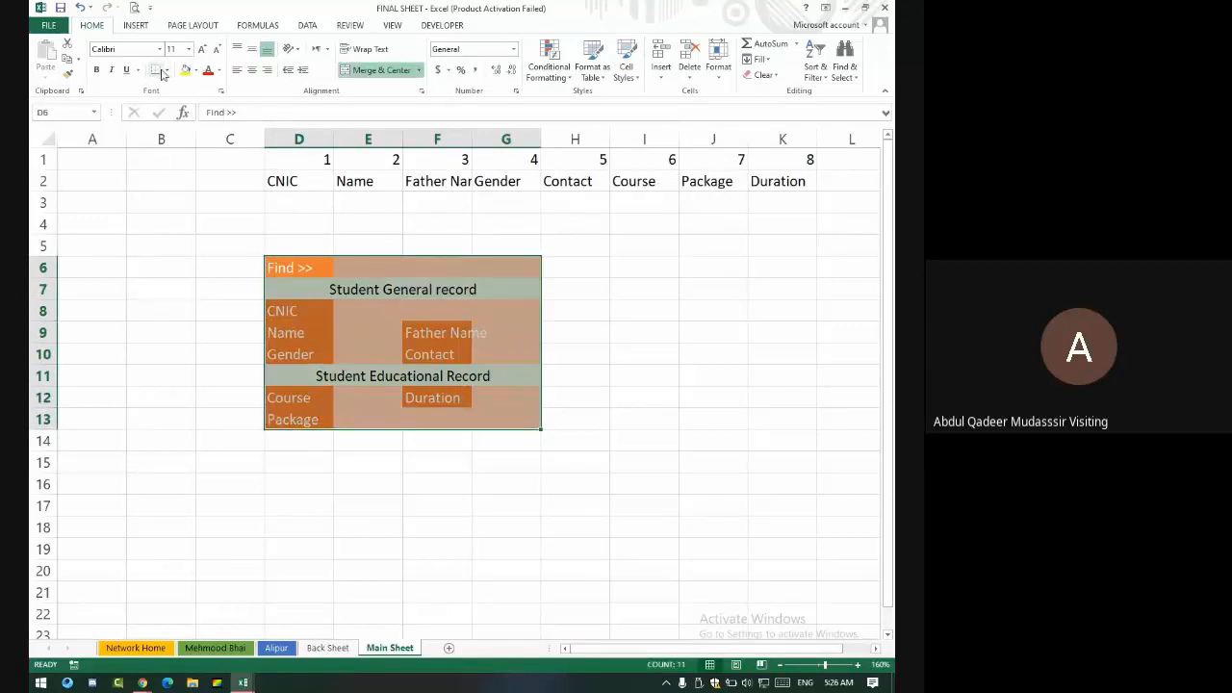
- Add dark brown outline and inside borders to the whole form D6:G13
{"action": "left_click", "coordinate": [165, 70]}
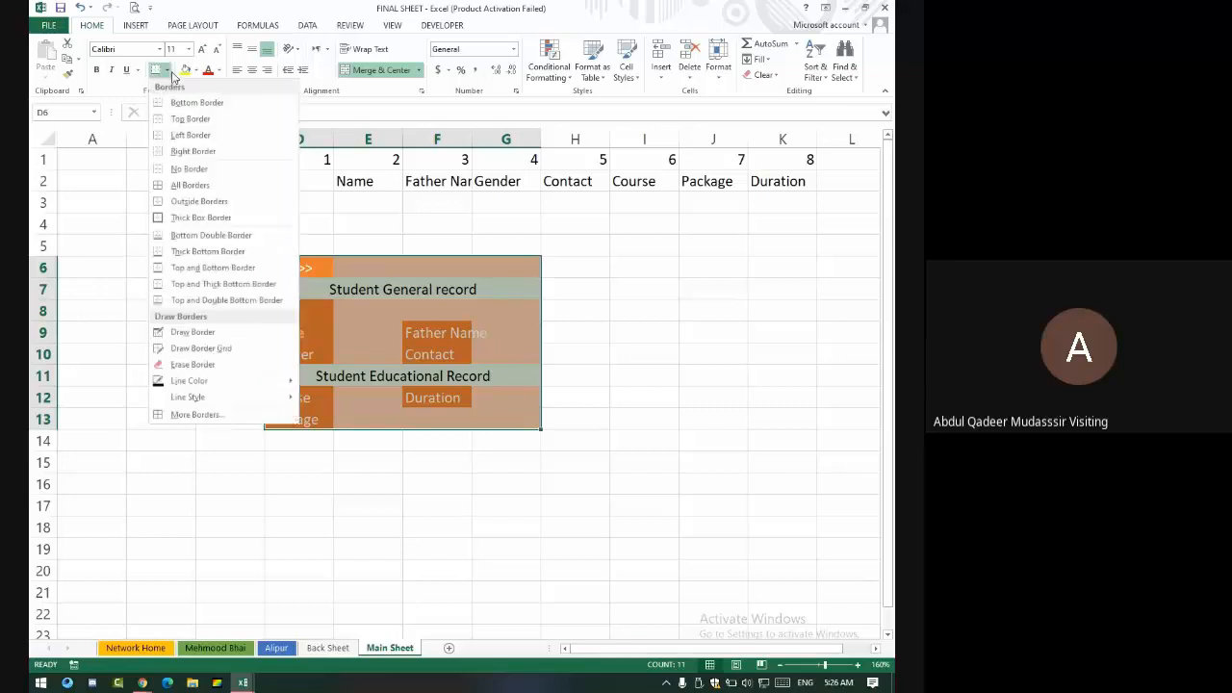
{"action": "left_click", "coordinate": [196, 415]}
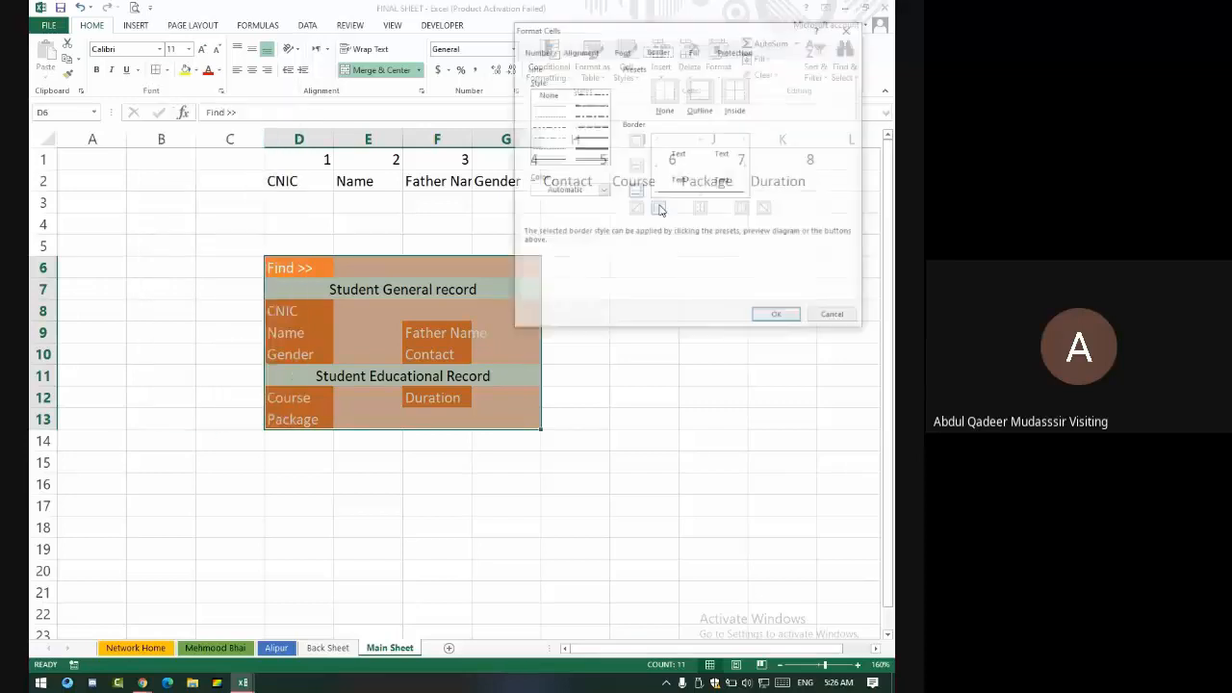
{"action": "left_click", "coordinate": [602, 189]}
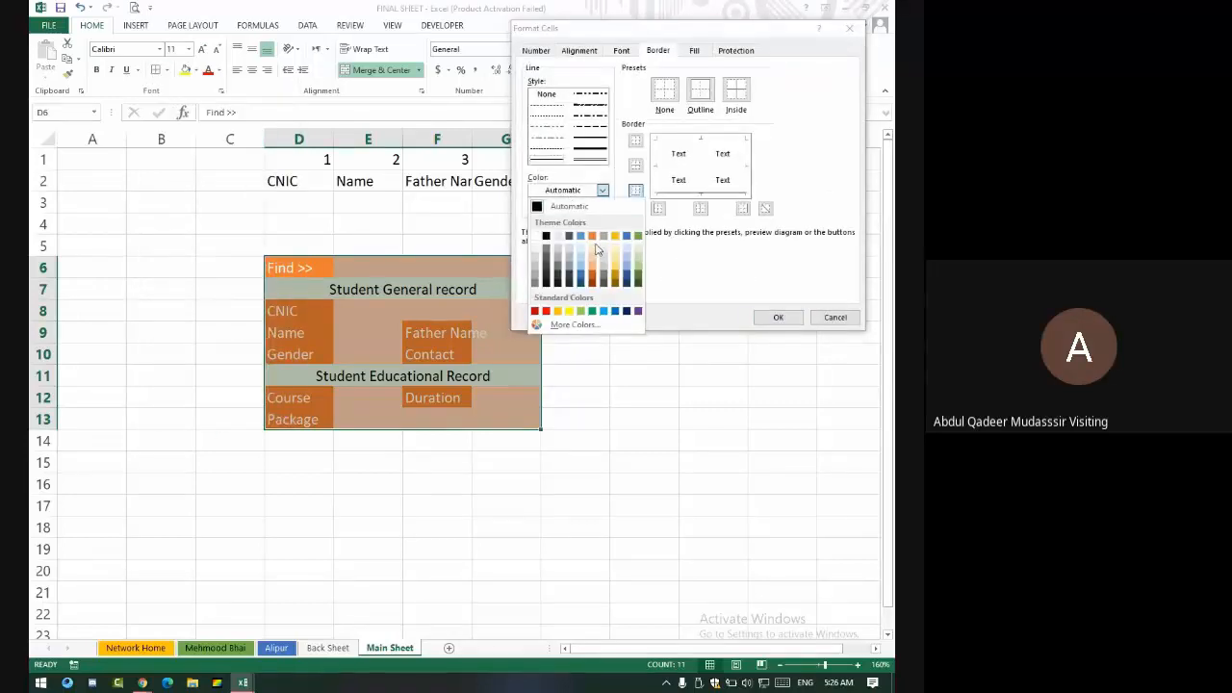
{"action": "left_click", "coordinate": [593, 281]}
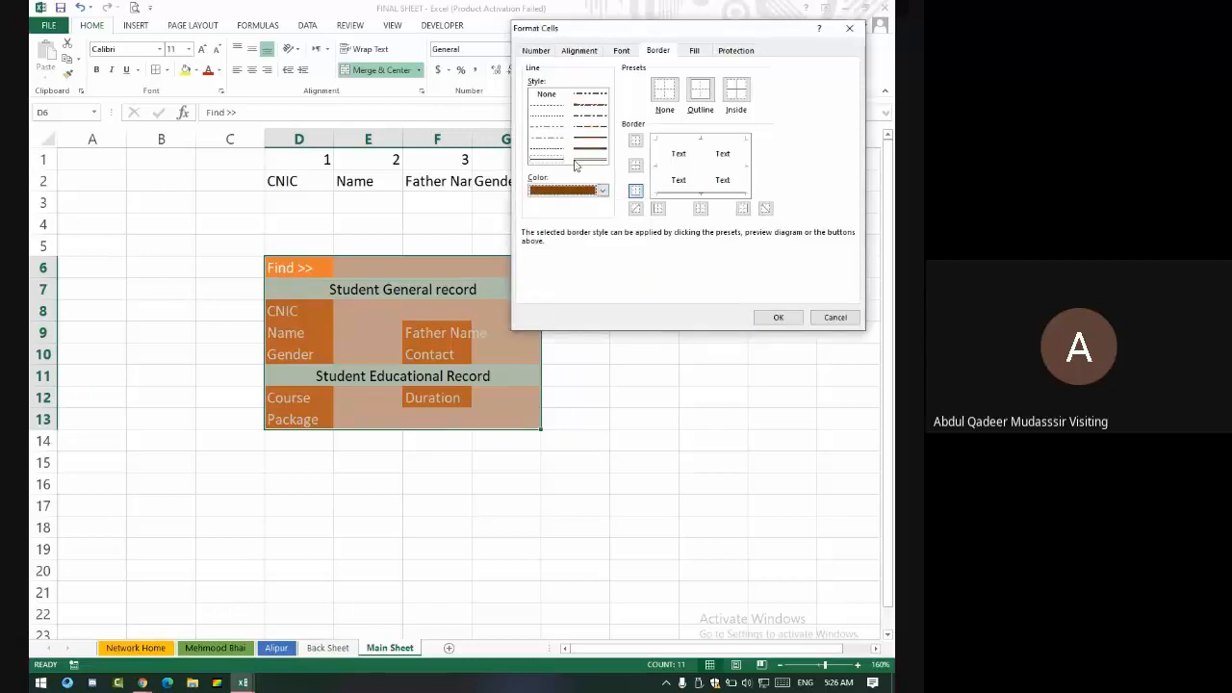
{"action": "left_click", "coordinate": [737, 93]}
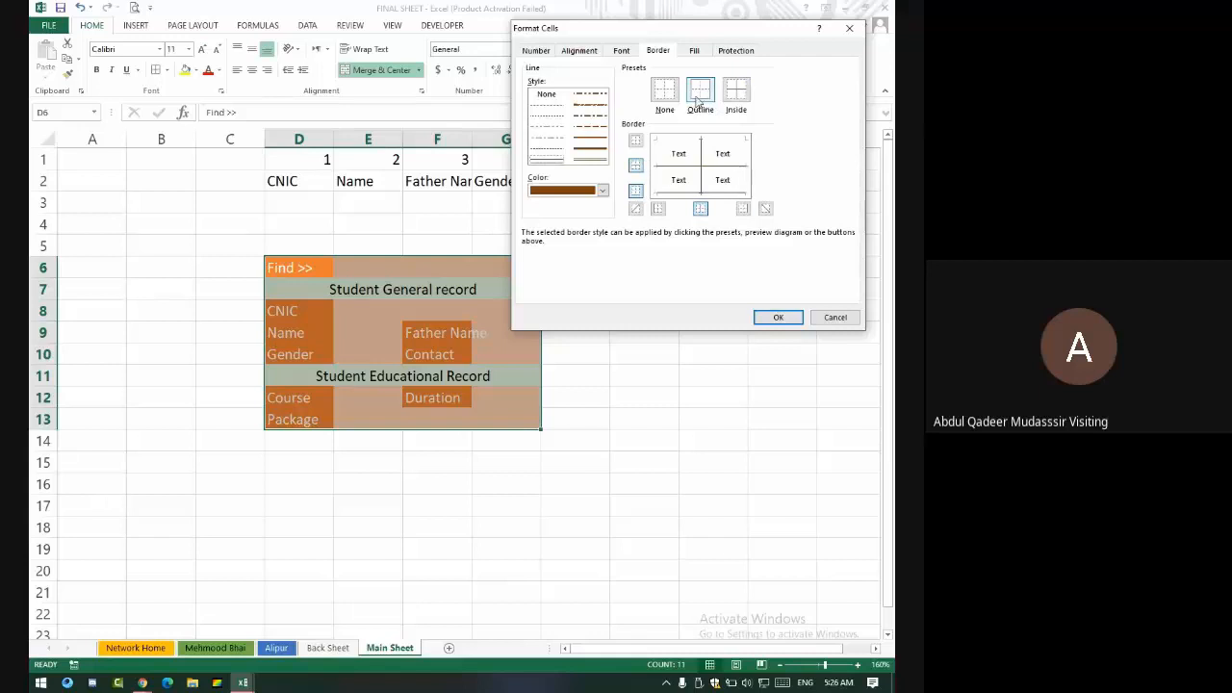
{"action": "left_click", "coordinate": [698, 101]}
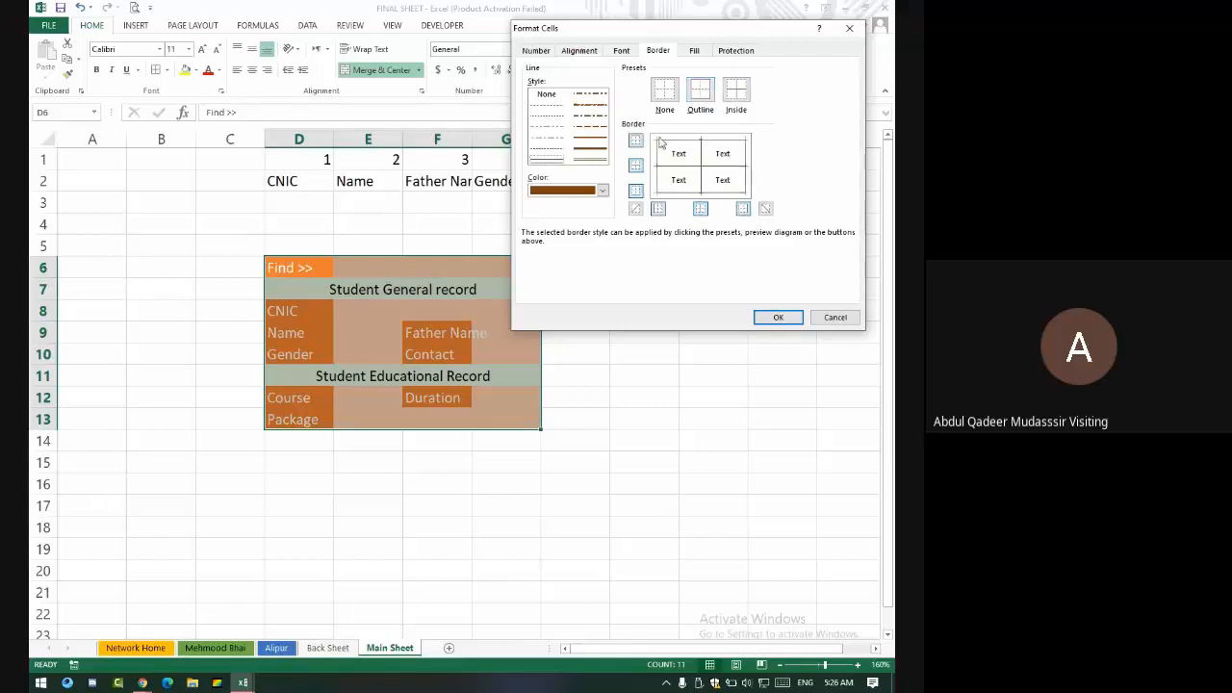
{"action": "left_click", "coordinate": [692, 94]}
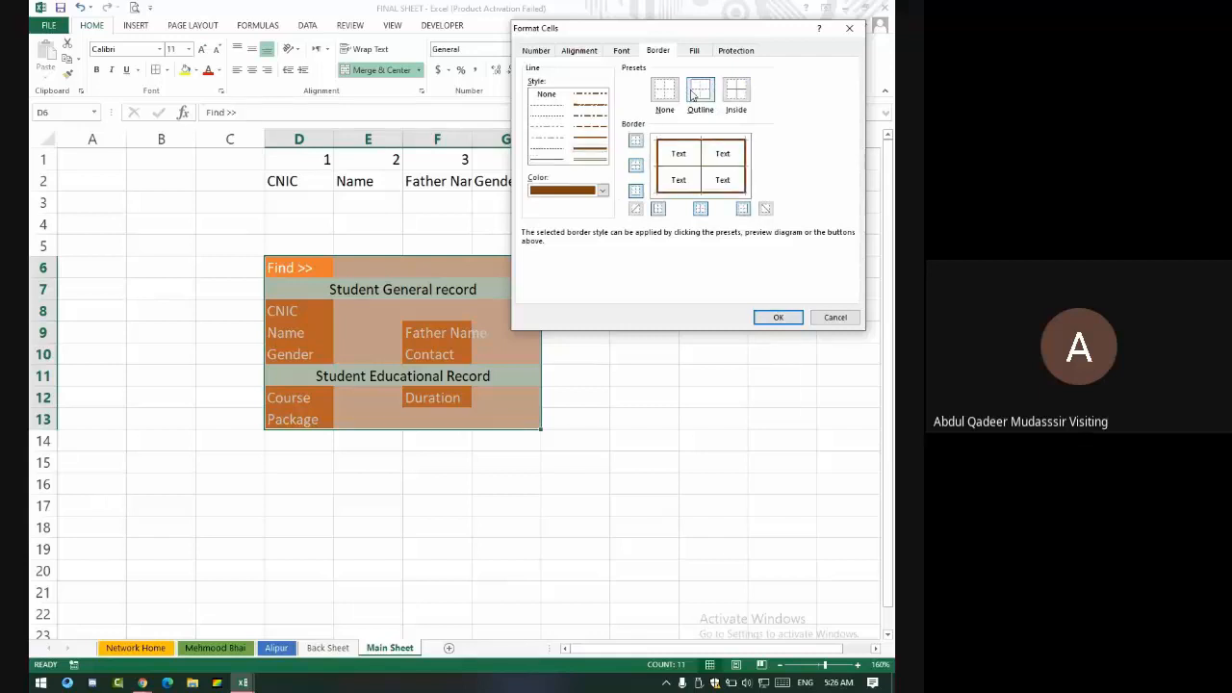
{"action": "left_click", "coordinate": [780, 317]}
{"action": "left_click", "coordinate": [616, 339]}
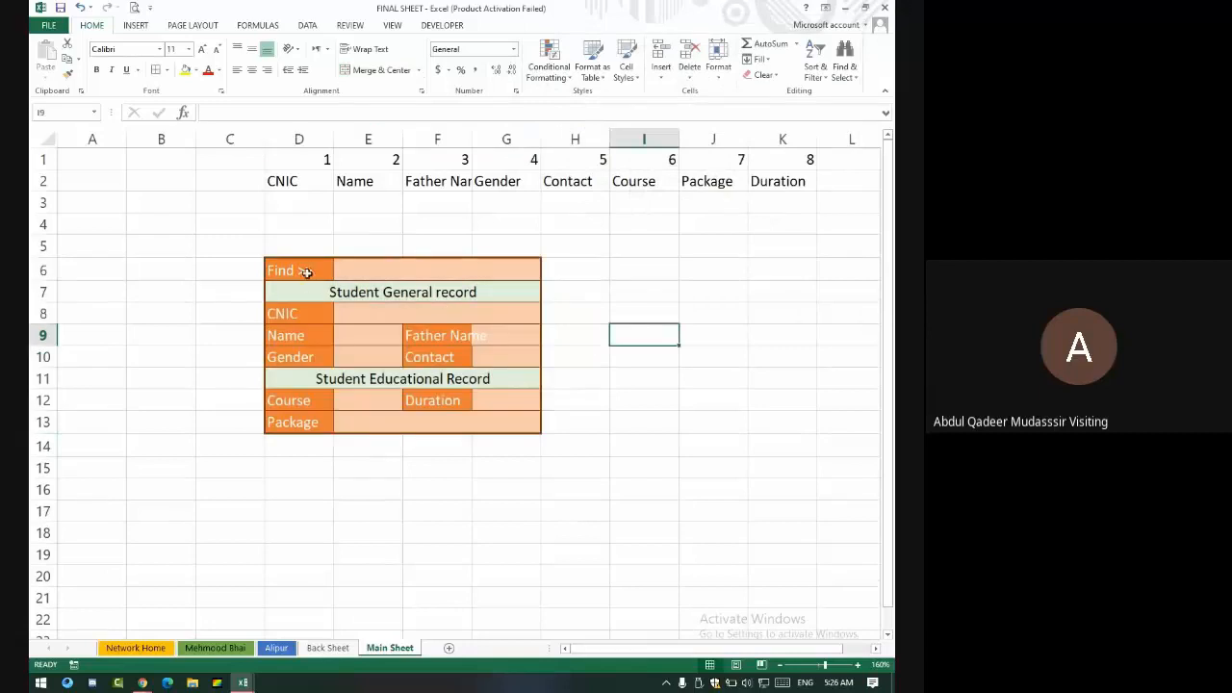
{"action": "left_click_drag", "start_coordinate": [306, 272], "coordinate": [464, 275]}
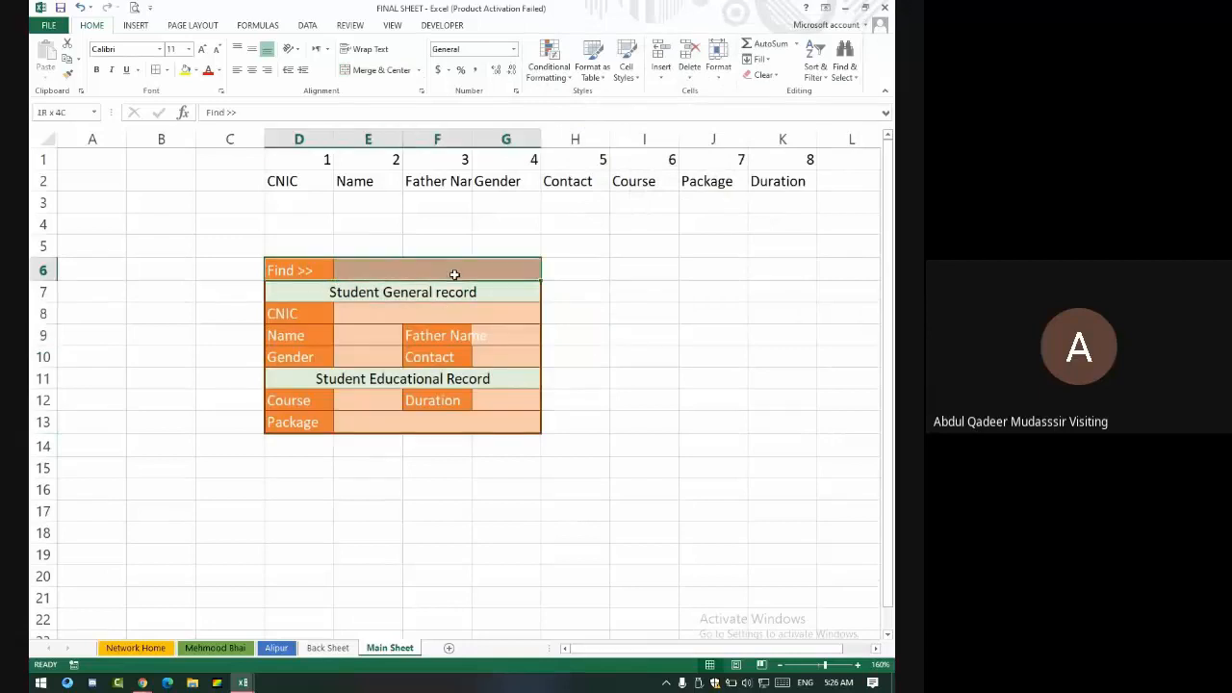
- Put an outline border around the Find >> row
{"action": "left_click", "coordinate": [166, 72]}
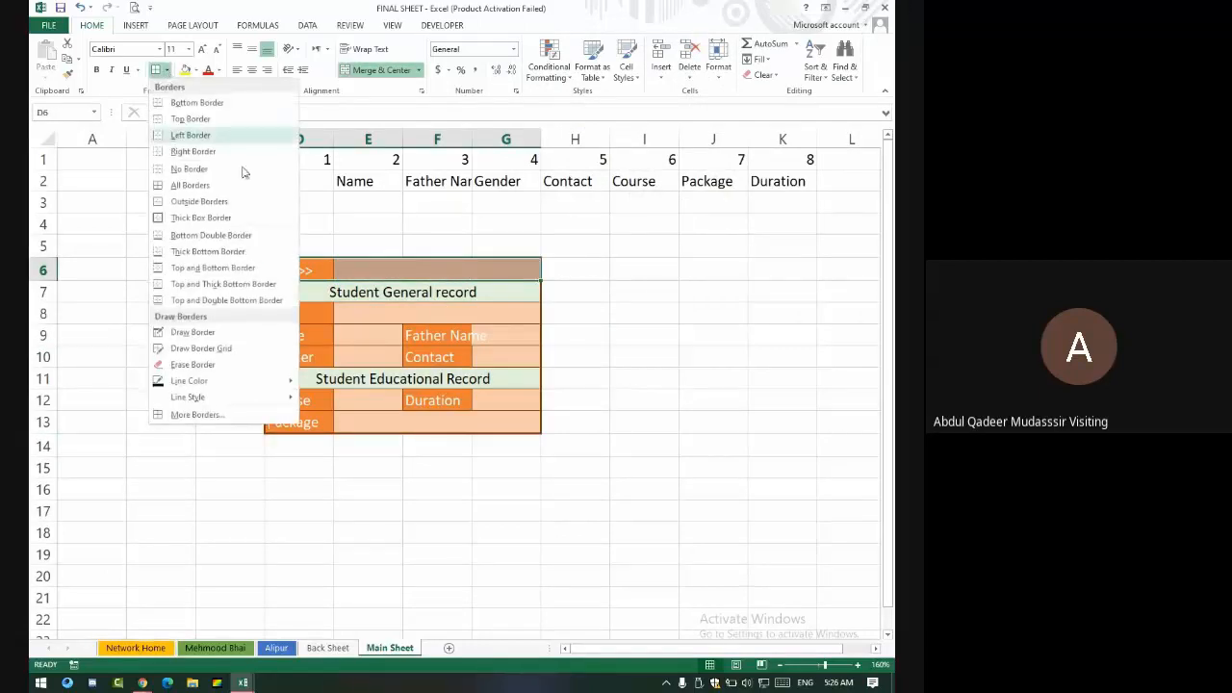
{"action": "left_click", "coordinate": [236, 417]}
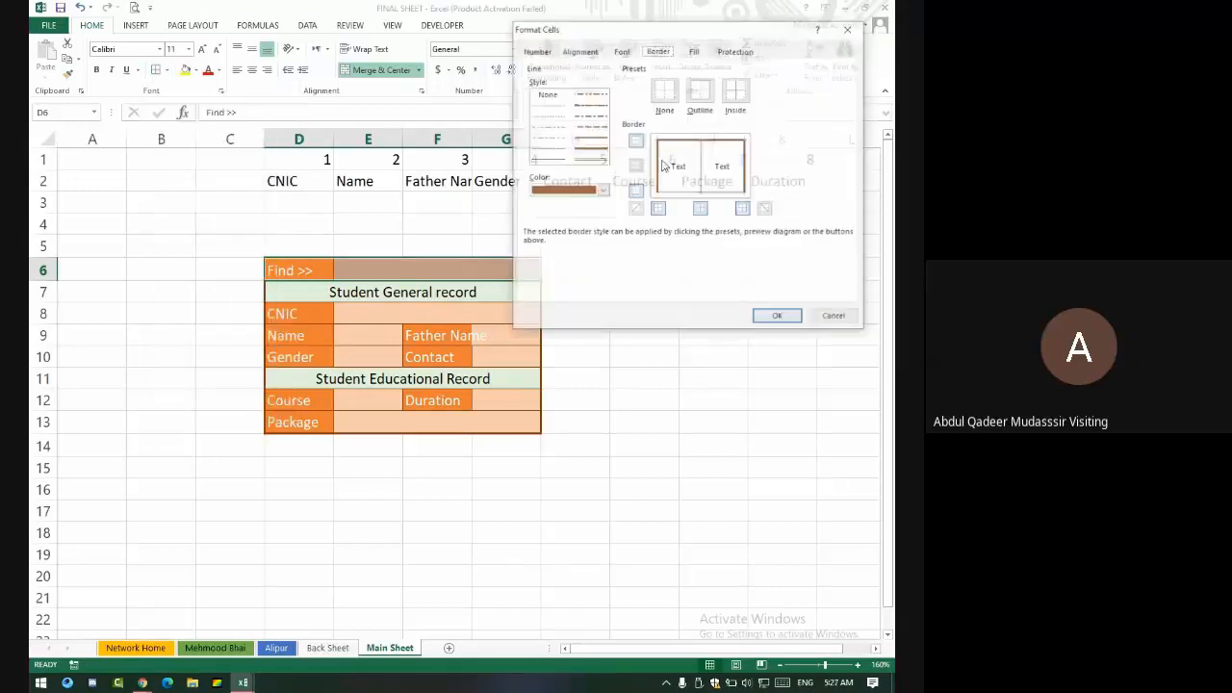
{"action": "left_click", "coordinate": [700, 90]}
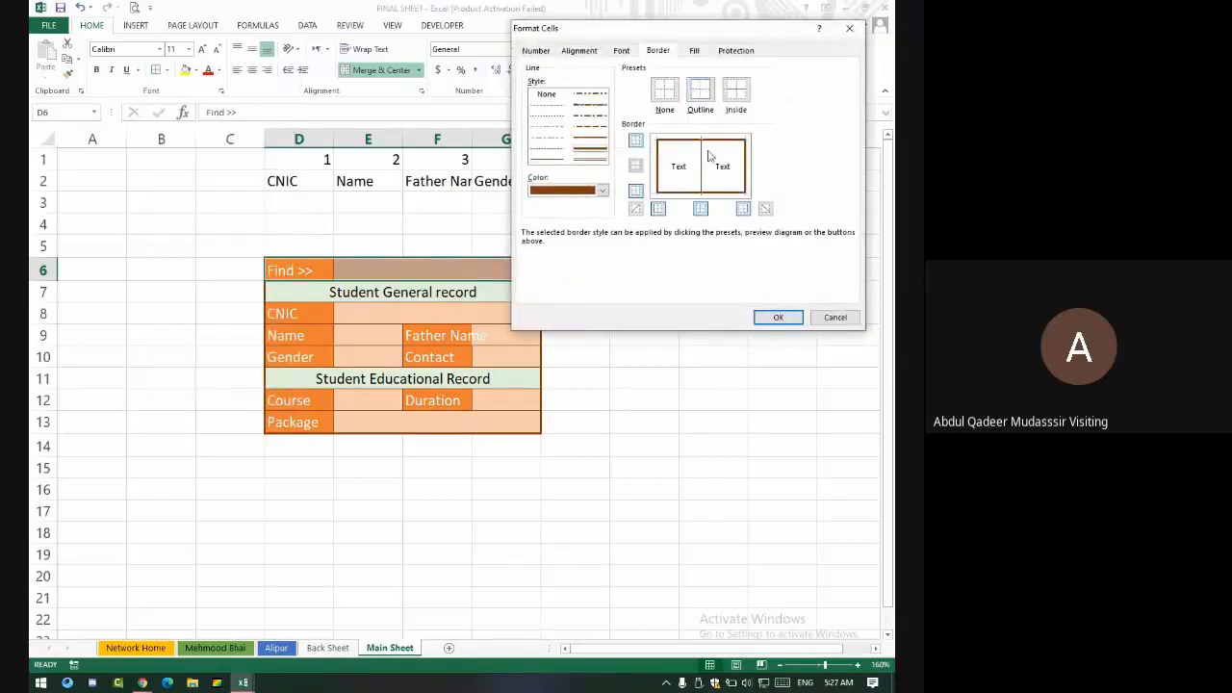
{"action": "left_click", "coordinate": [778, 317]}
{"action": "left_click", "coordinate": [503, 334]}
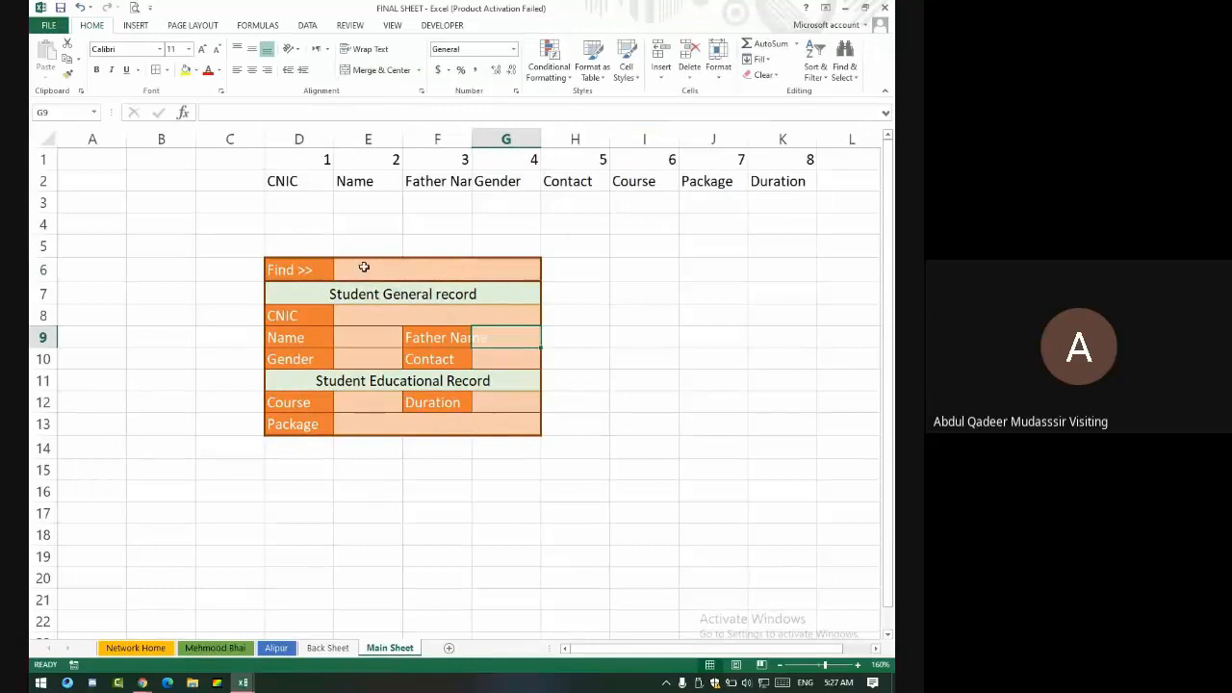
- Put an outline border around the Student Educational Record heading row
{"action": "left_click", "coordinate": [336, 380]}
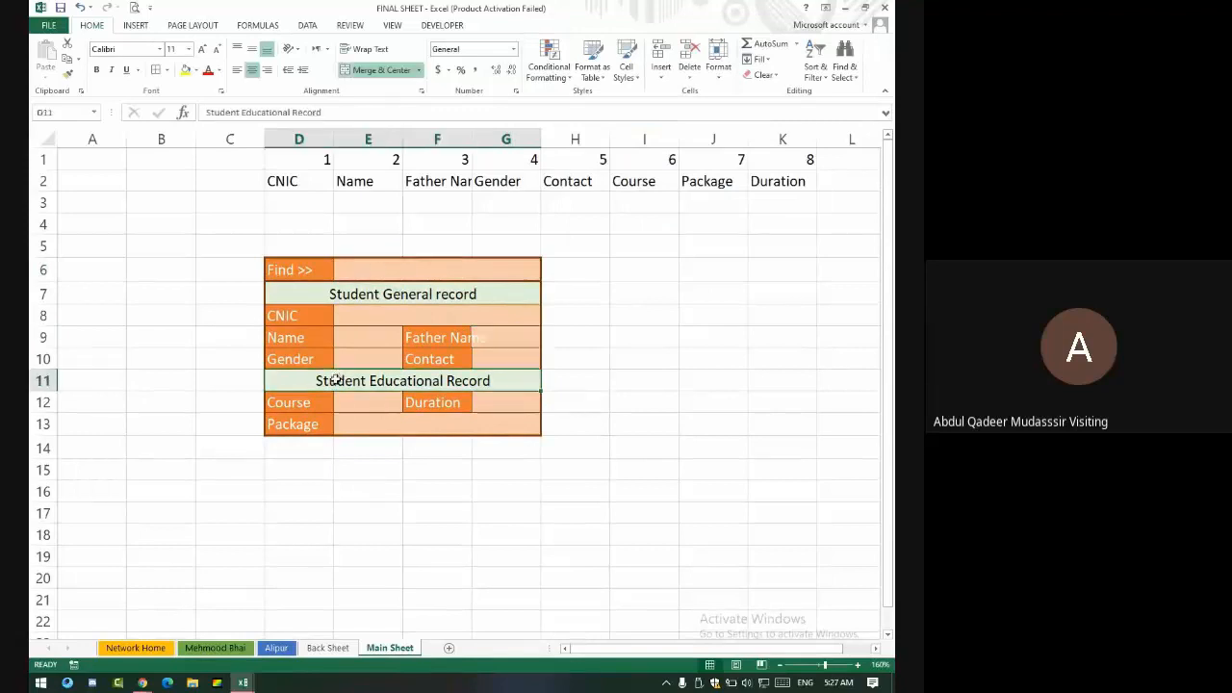
{"action": "left_click", "coordinate": [165, 70]}
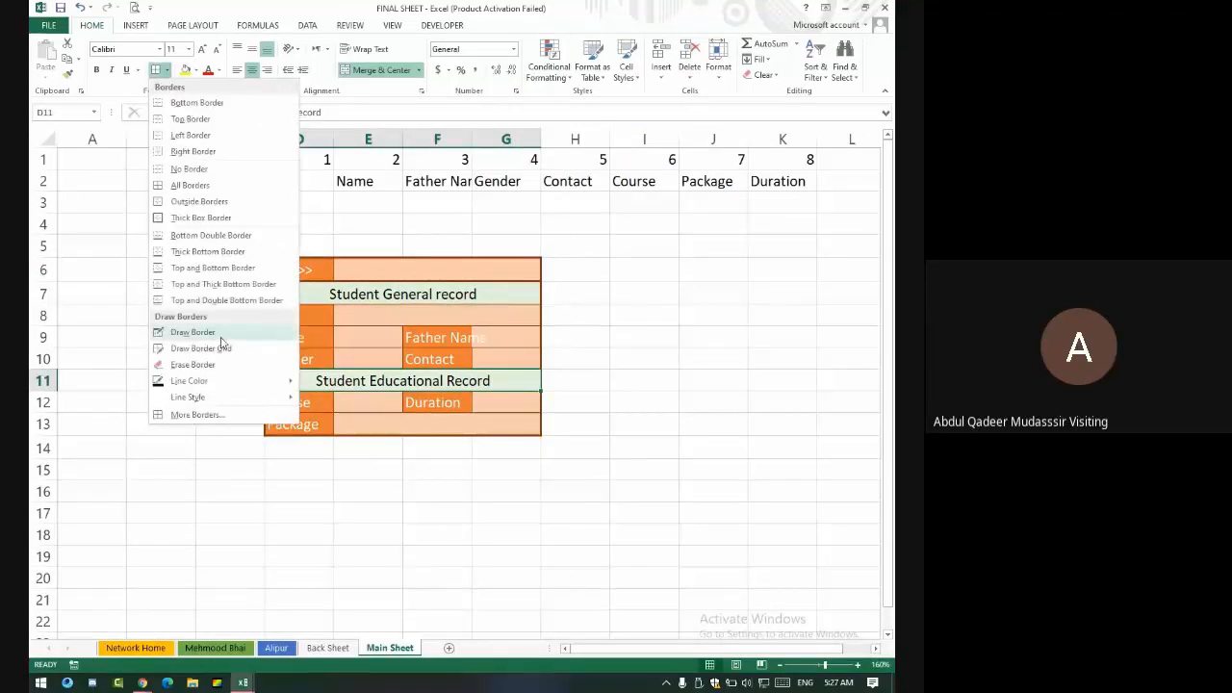
{"action": "left_click", "coordinate": [197, 414]}
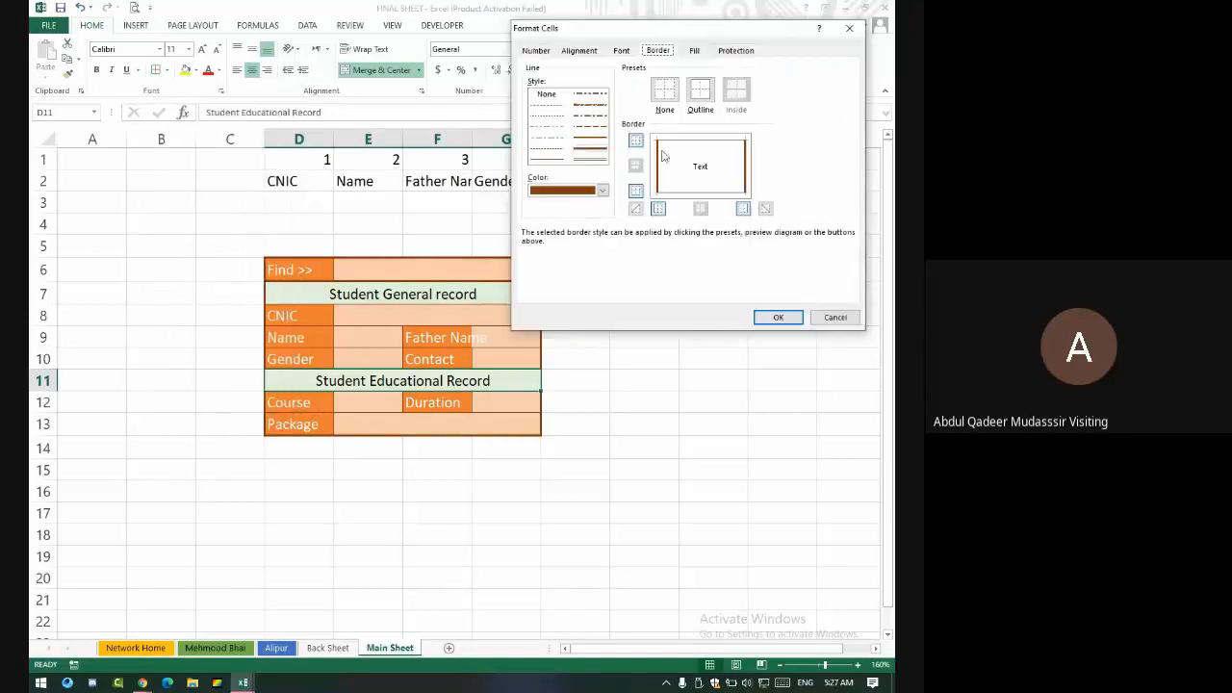
{"action": "left_click", "coordinate": [700, 94]}
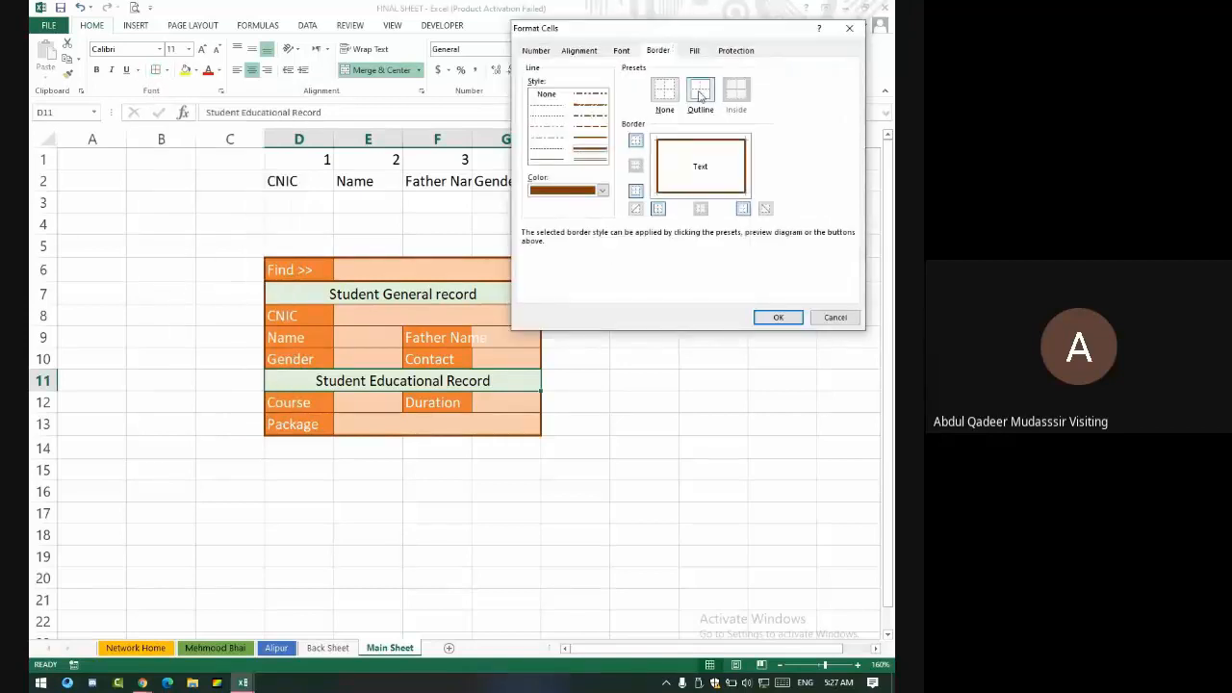
{"action": "left_click", "coordinate": [778, 317]}
{"action": "left_click", "coordinate": [576, 406]}
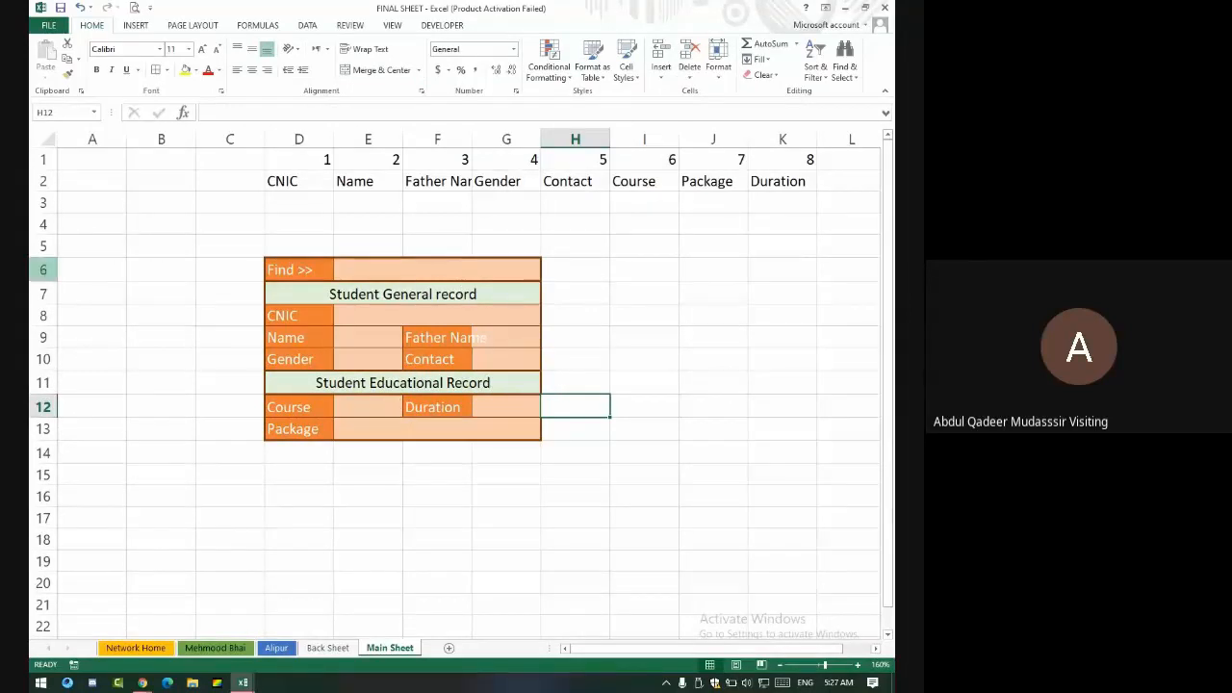
- Make rows 6 to 13 of the form taller
{"action": "left_click_drag", "start_coordinate": [45, 268], "coordinate": [46, 489]}
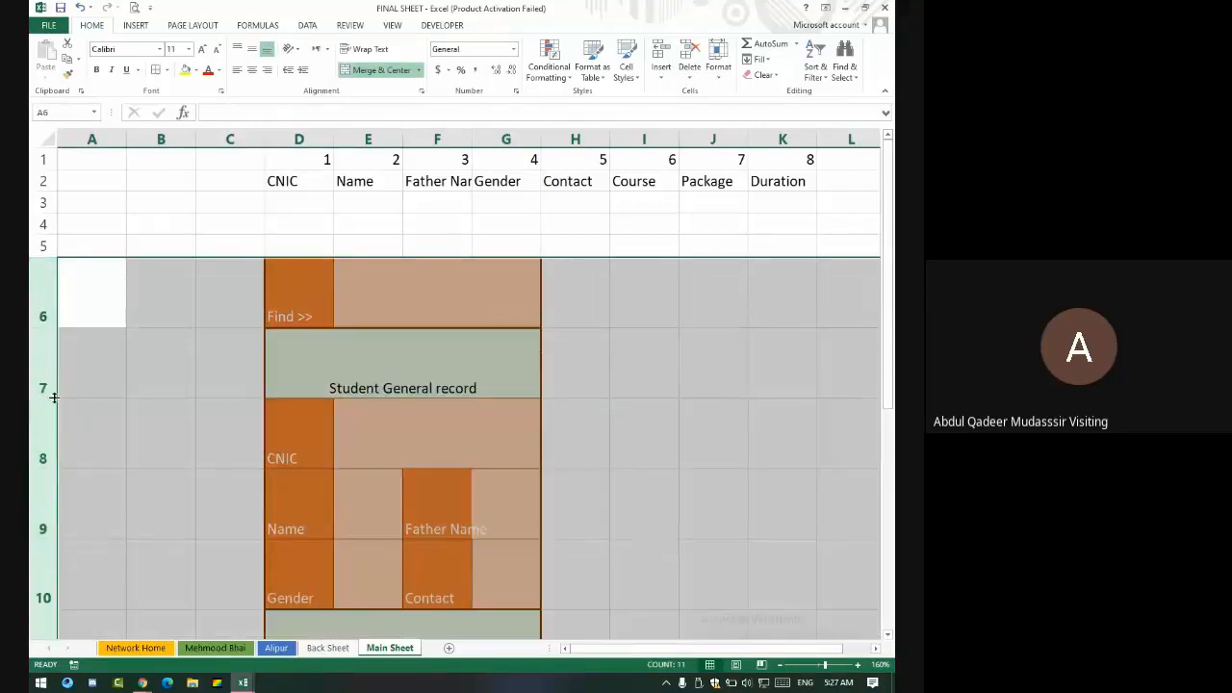
{"action": "left_click_drag", "start_coordinate": [53, 395], "coordinate": [53, 334]}
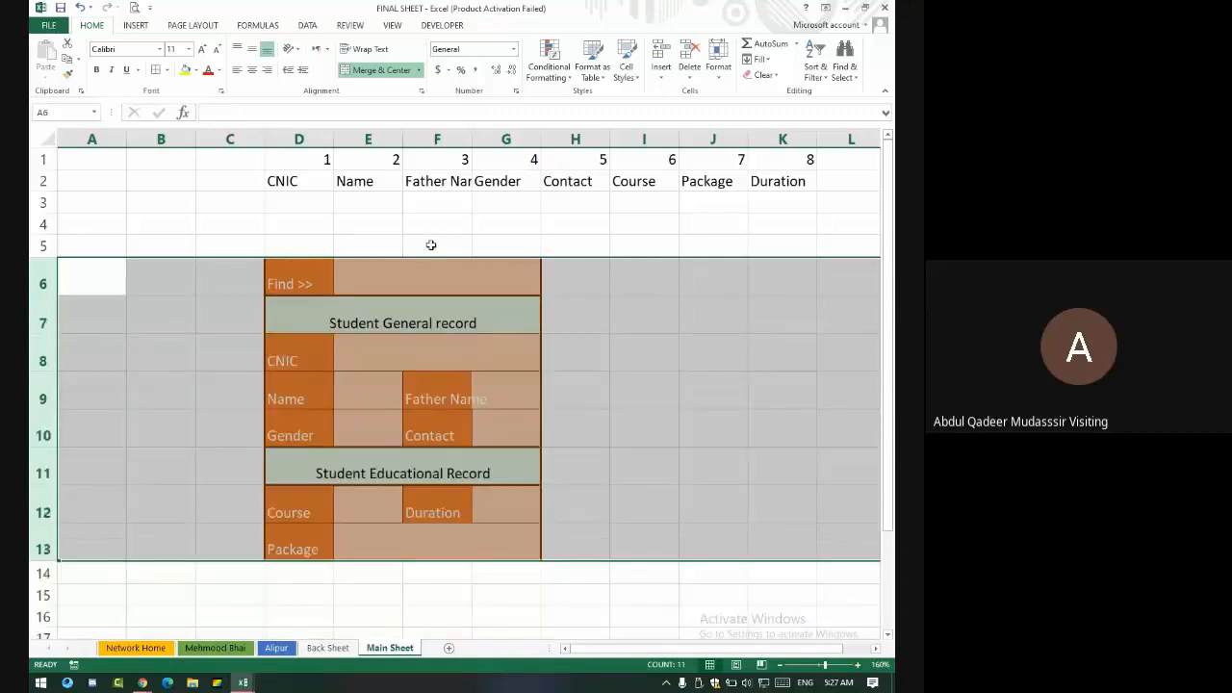
{"action": "mouse_move", "coordinate": [499, 148]}
{"action": "left_mouse_down"}
{"action": "mouse_move", "coordinate": [481, 140]}
{"action": "mouse_move", "coordinate": [517, 140]}
{"action": "left_mouse_up"}
{"action": "left_click", "coordinate": [487, 380]}
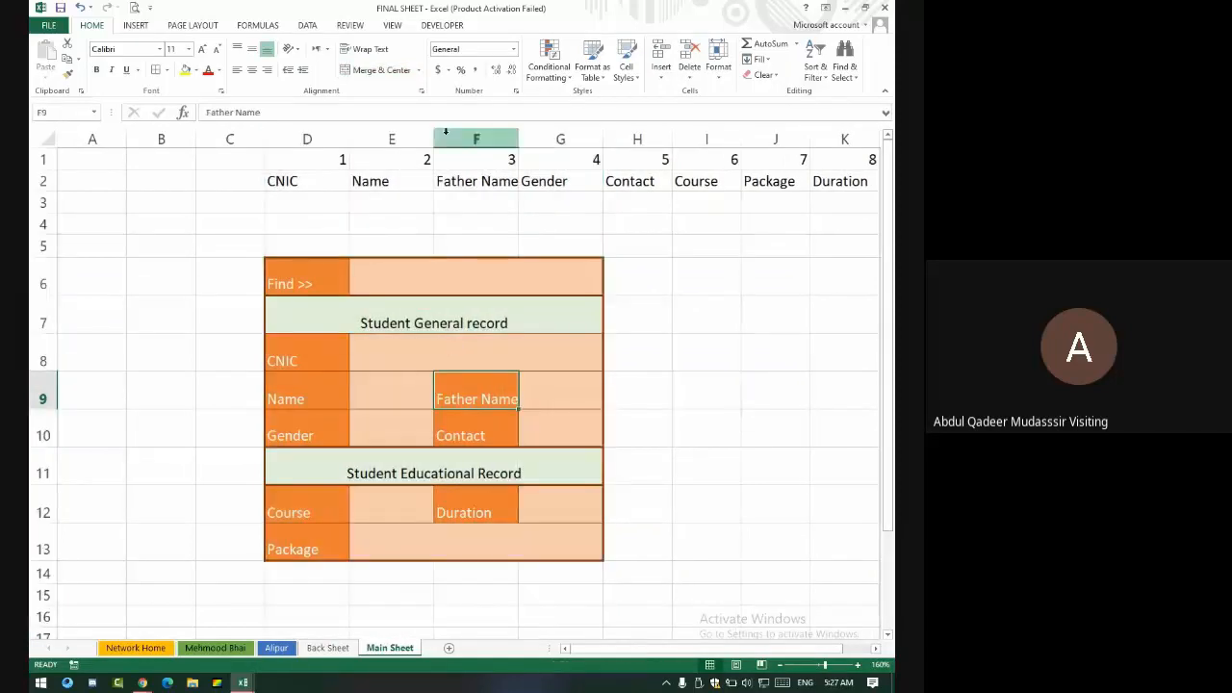
{"action": "left_click", "coordinate": [424, 140]}
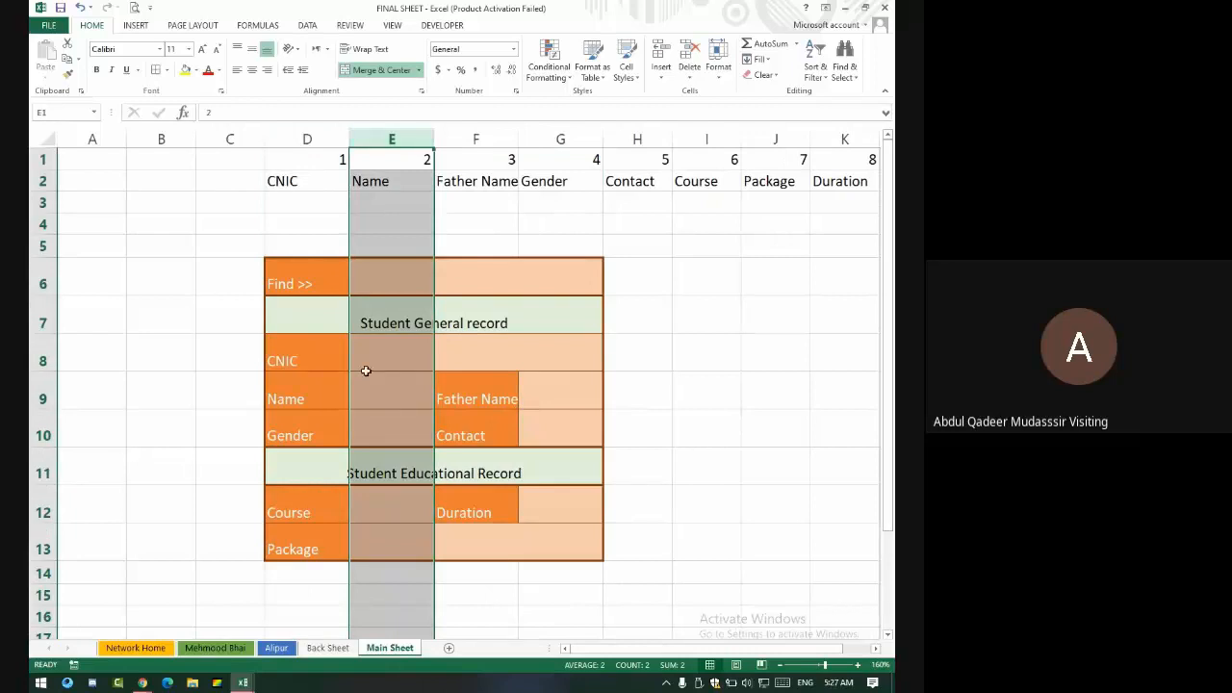
{"action": "left_click", "coordinate": [376, 345]}
{"action": "left_click", "coordinate": [413, 385]}
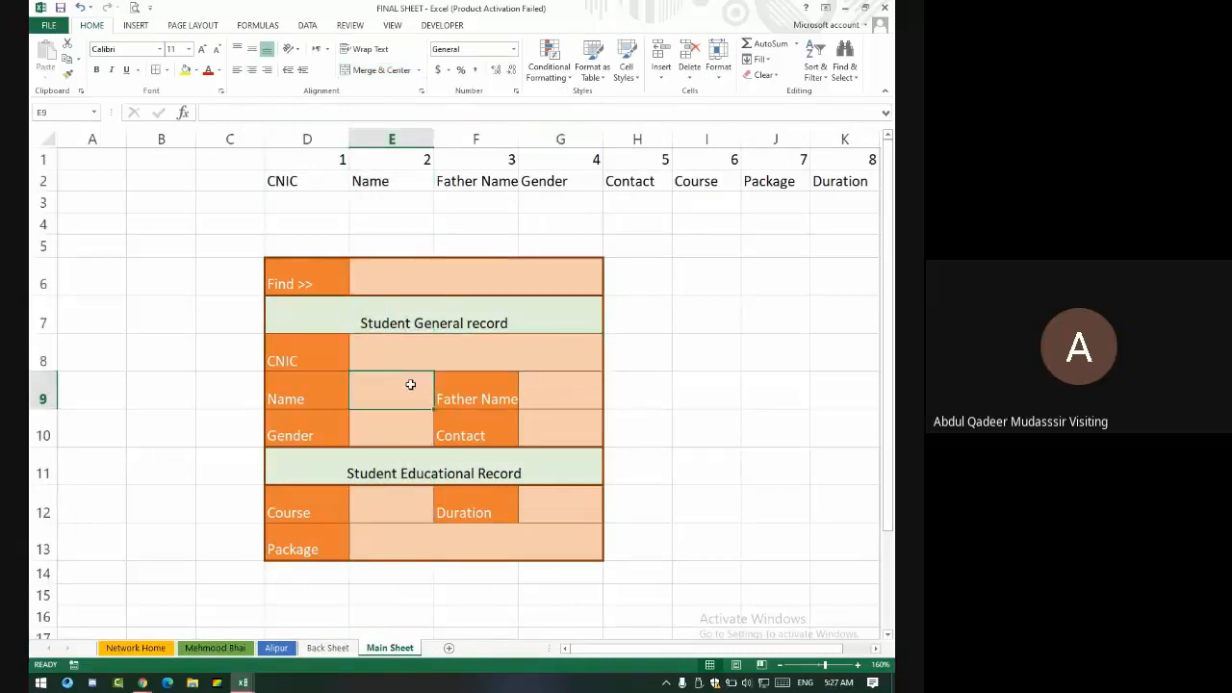
- Autofit column F to the Father Name label and widen columns G and E
{"action": "left_click", "coordinate": [539, 390]}
{"action": "double_click", "coordinate": [517, 139]}
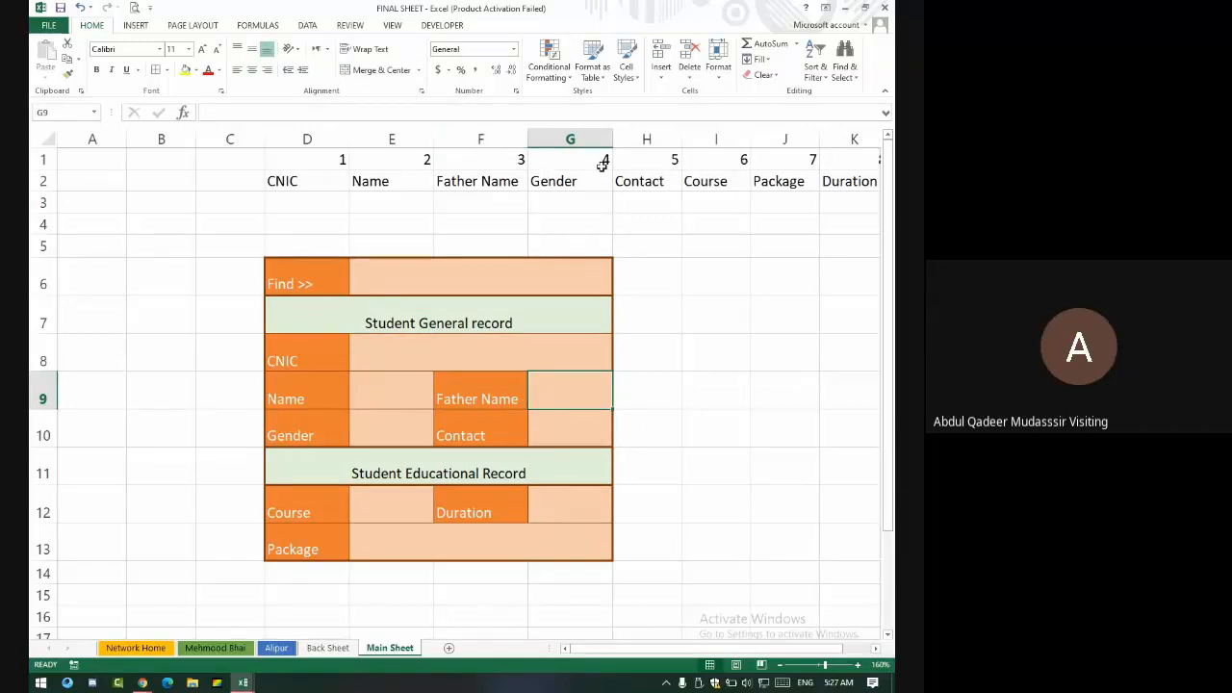
{"action": "left_click_drag", "start_coordinate": [614, 131], "coordinate": [677, 157]}
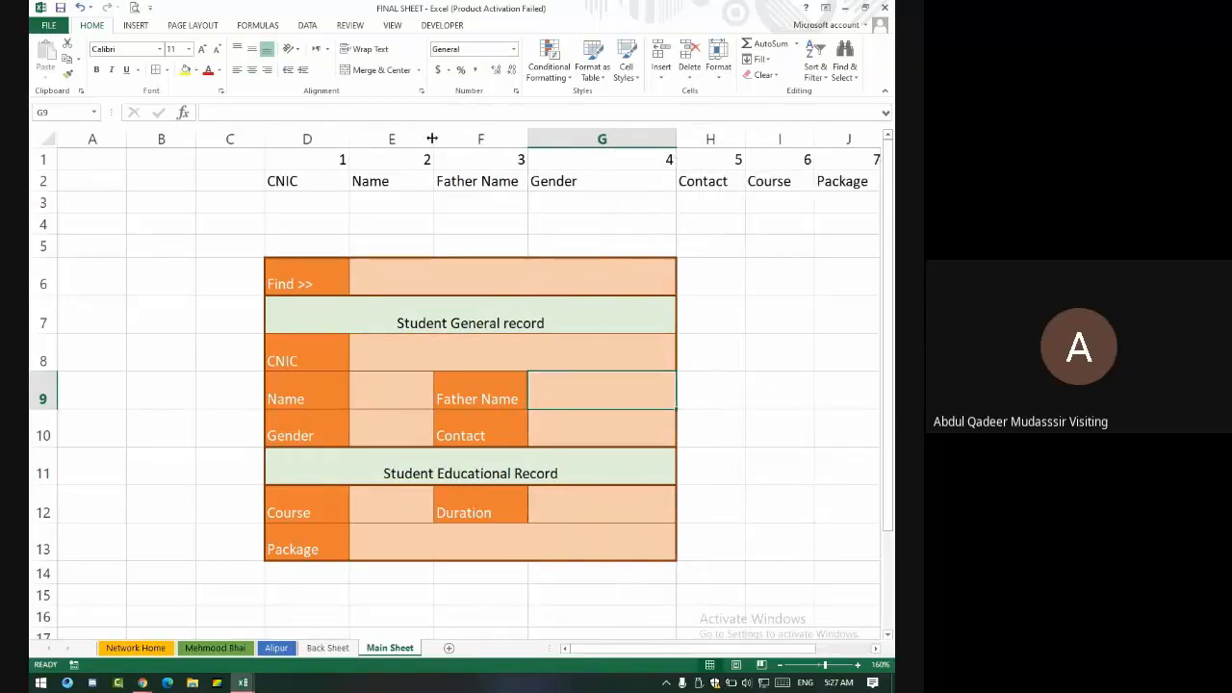
{"action": "left_click_drag", "start_coordinate": [436, 139], "coordinate": [518, 158]}
{"action": "left_click", "coordinate": [410, 511]}
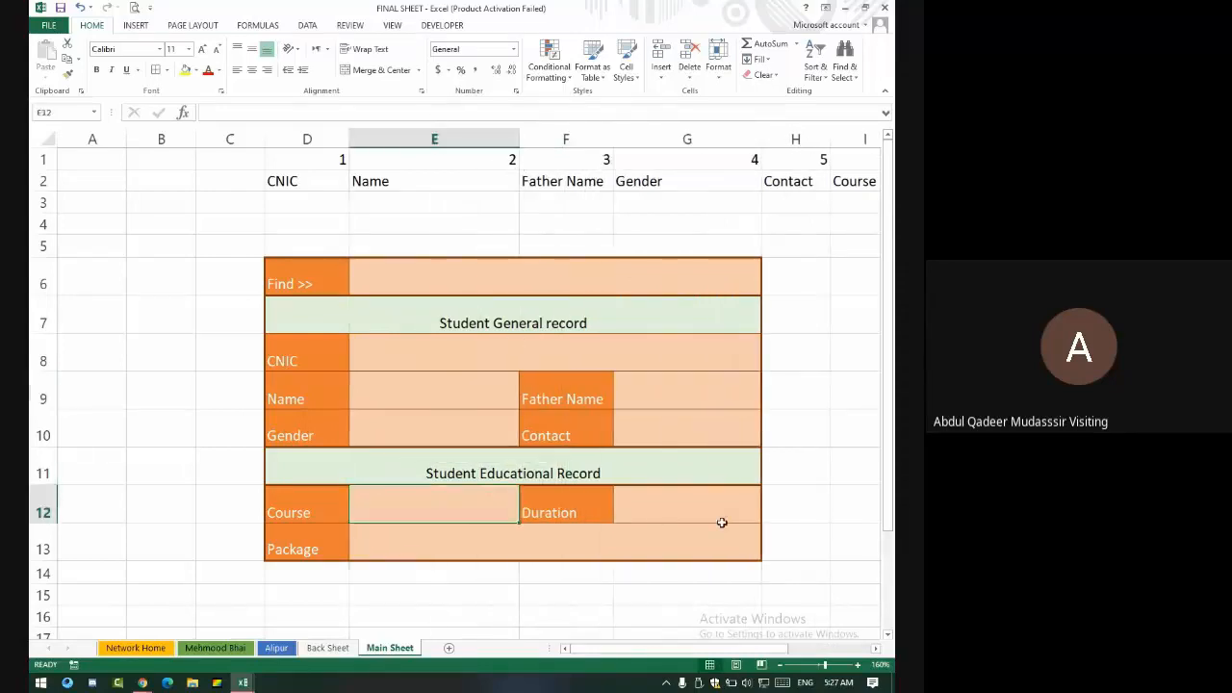
{"action": "left_click", "coordinate": [721, 520]}
{"action": "left_click", "coordinate": [510, 546]}
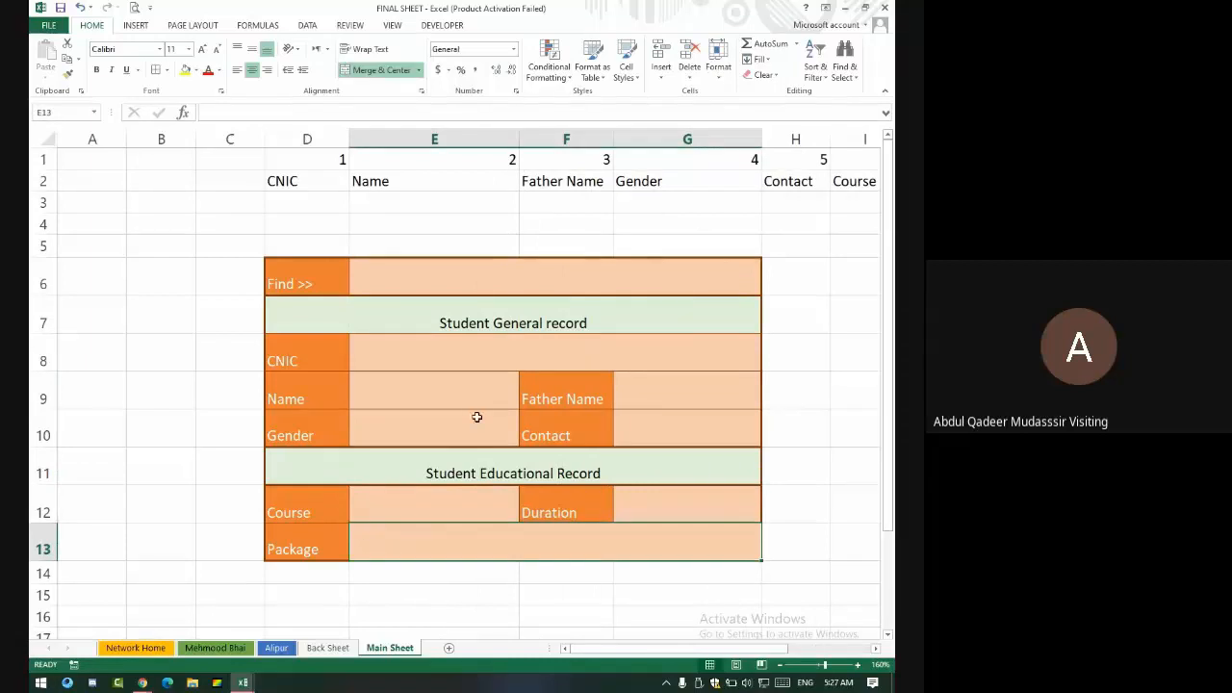
{"action": "left_click", "coordinate": [510, 341]}
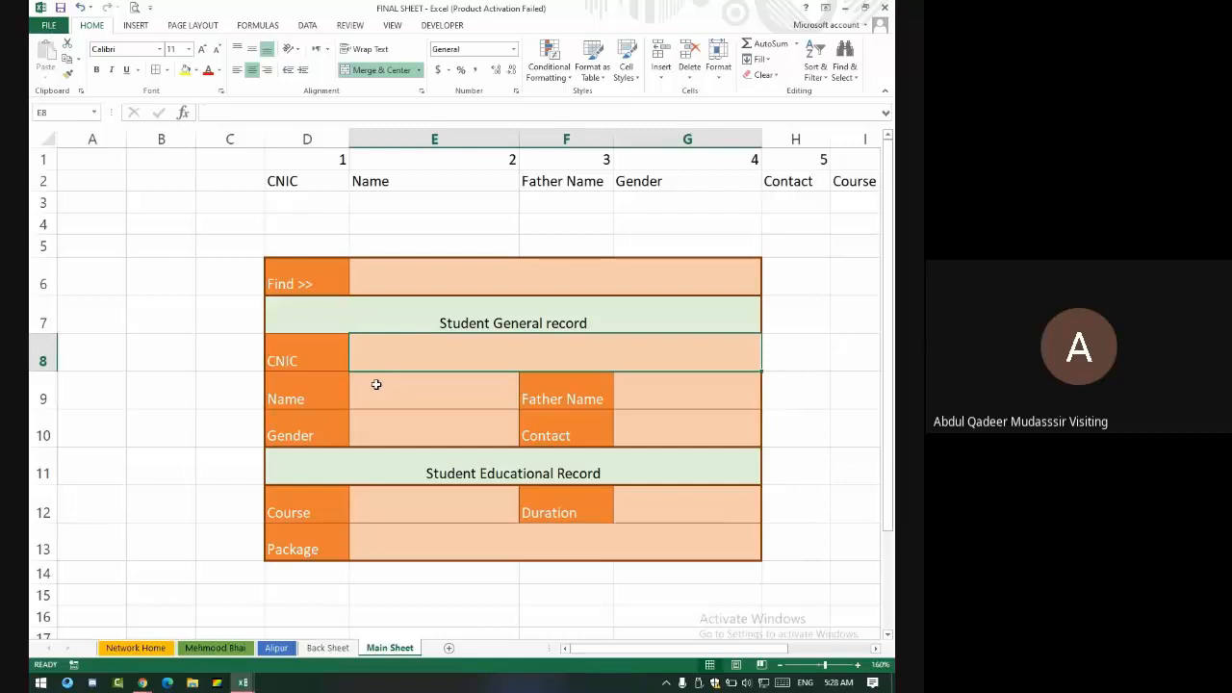
{"action": "left_click", "coordinate": [328, 648]}
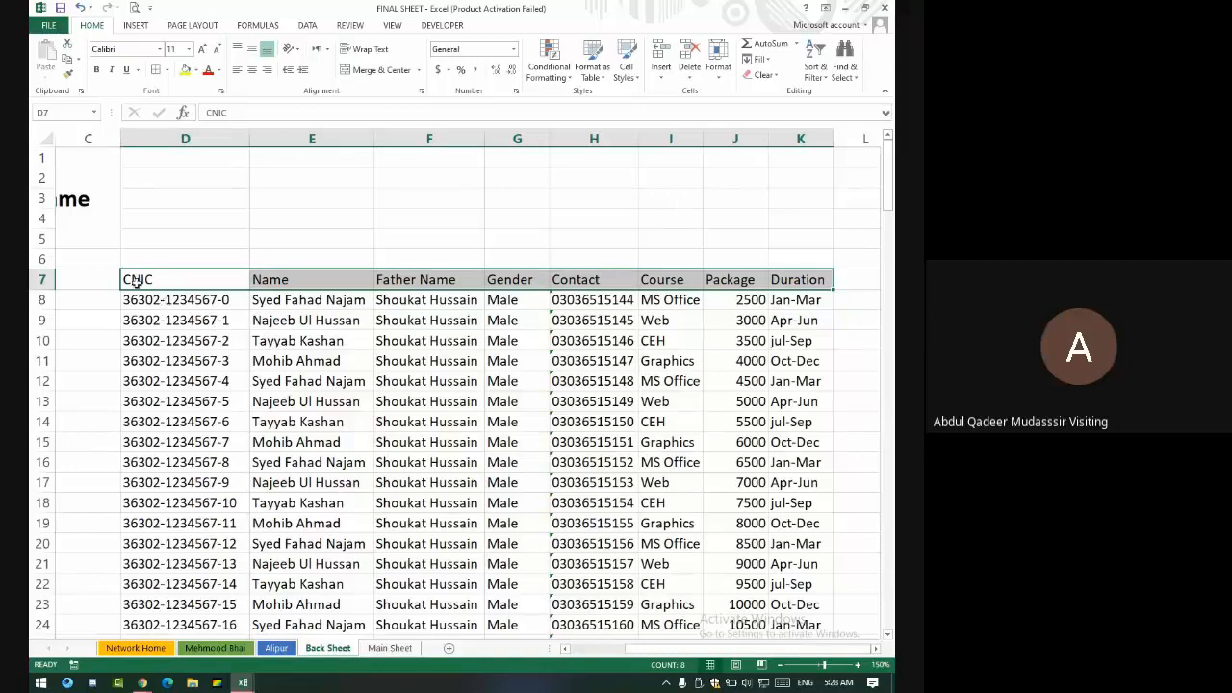
{"action": "left_click_drag", "start_coordinate": [137, 281], "coordinate": [836, 558]}
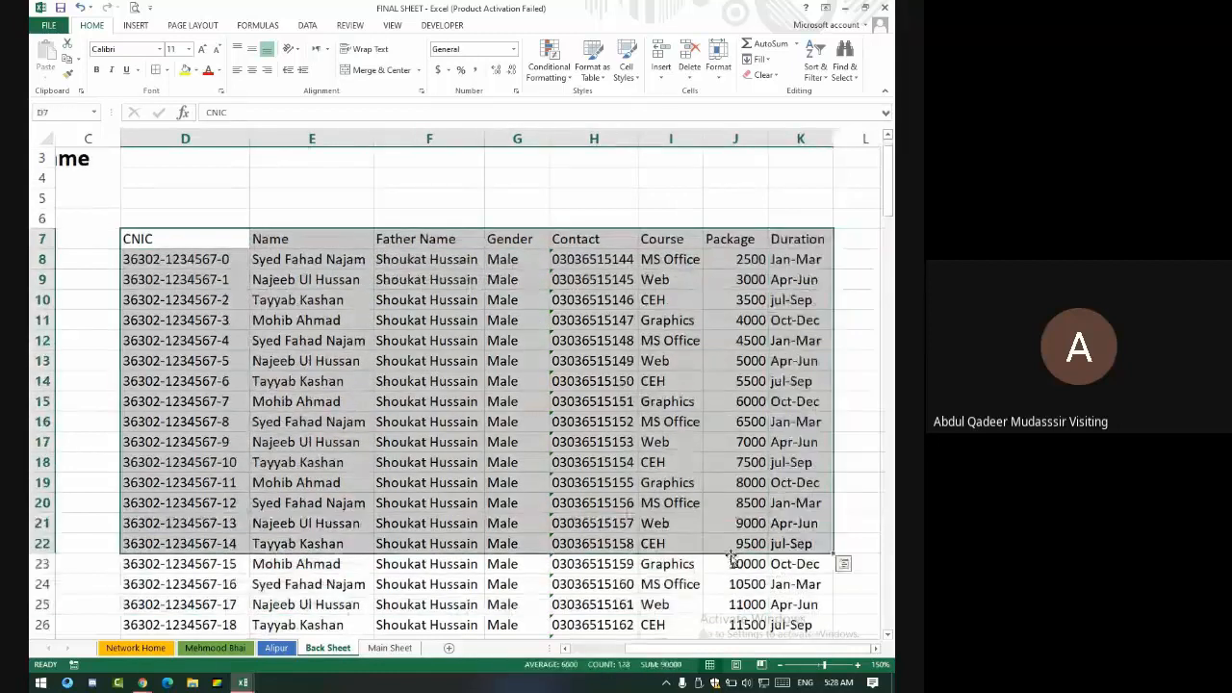
{"action": "left_click", "coordinate": [390, 648]}
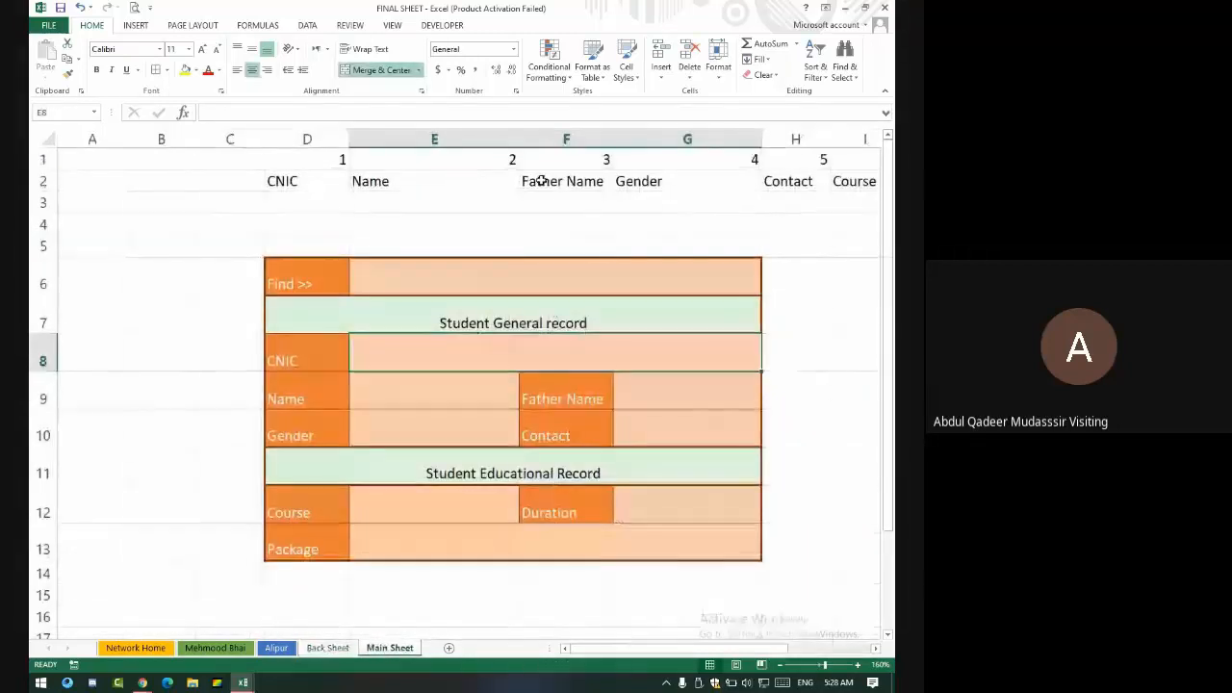
{"action": "left_click", "coordinate": [484, 277]}
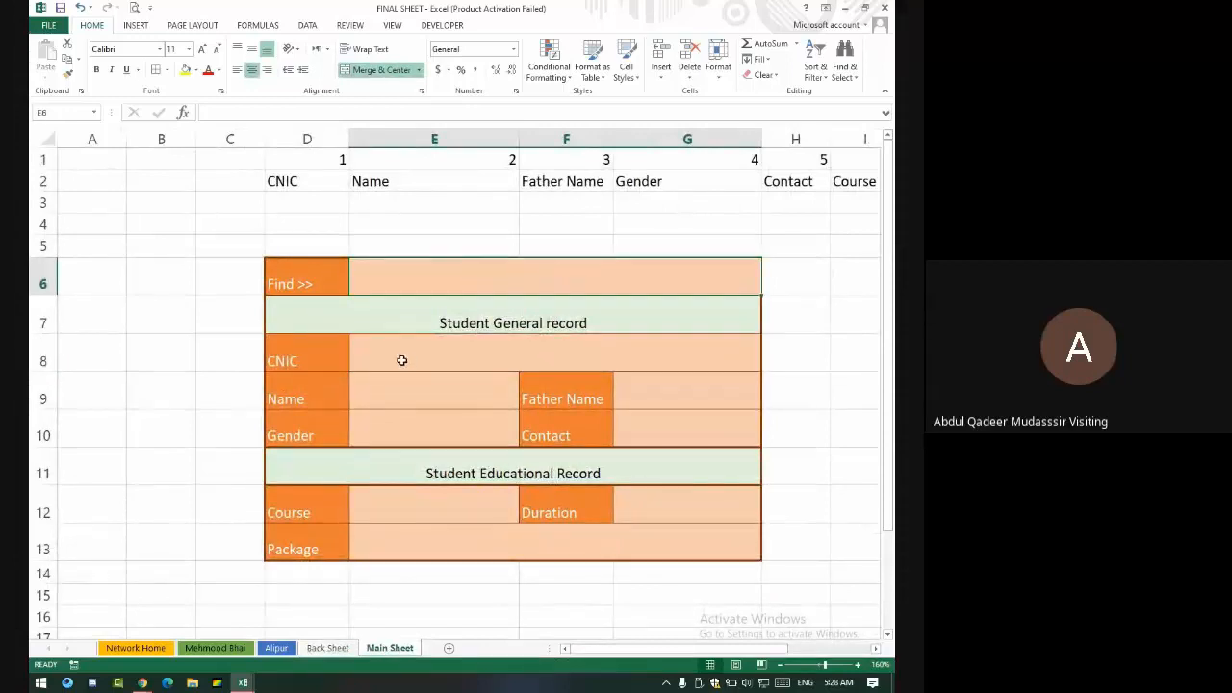
{"action": "left_click_drag", "start_coordinate": [401, 358], "coordinate": [486, 554]}
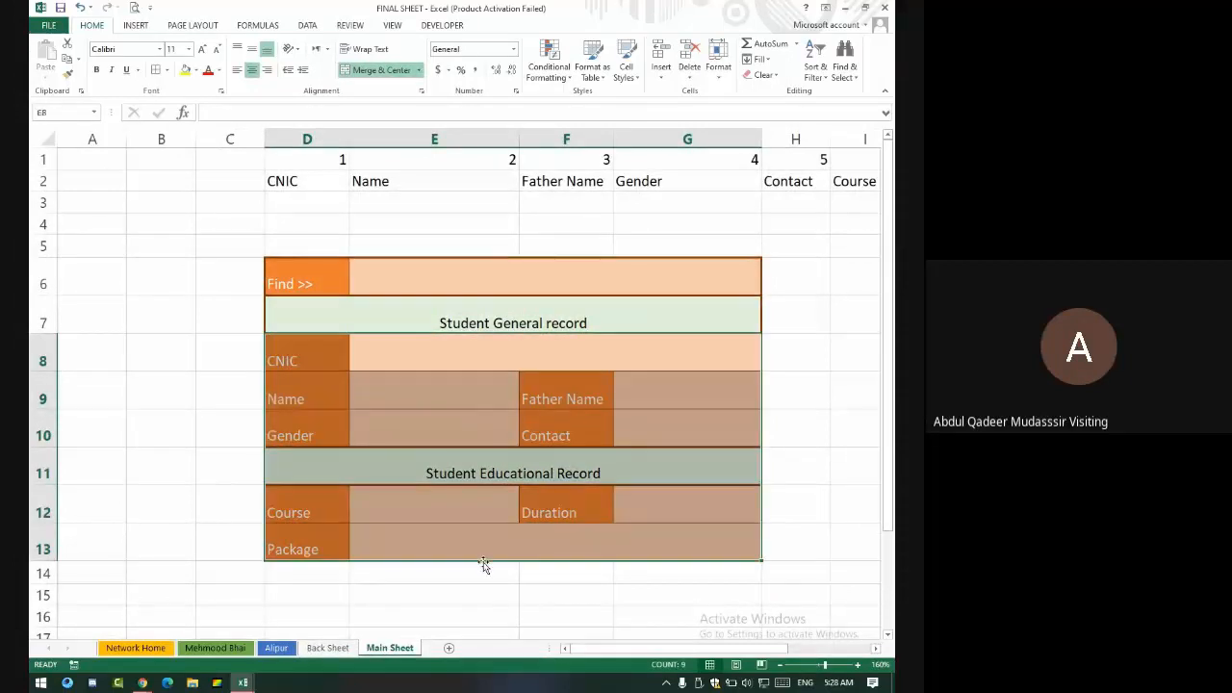
{"action": "left_click", "coordinate": [494, 345]}
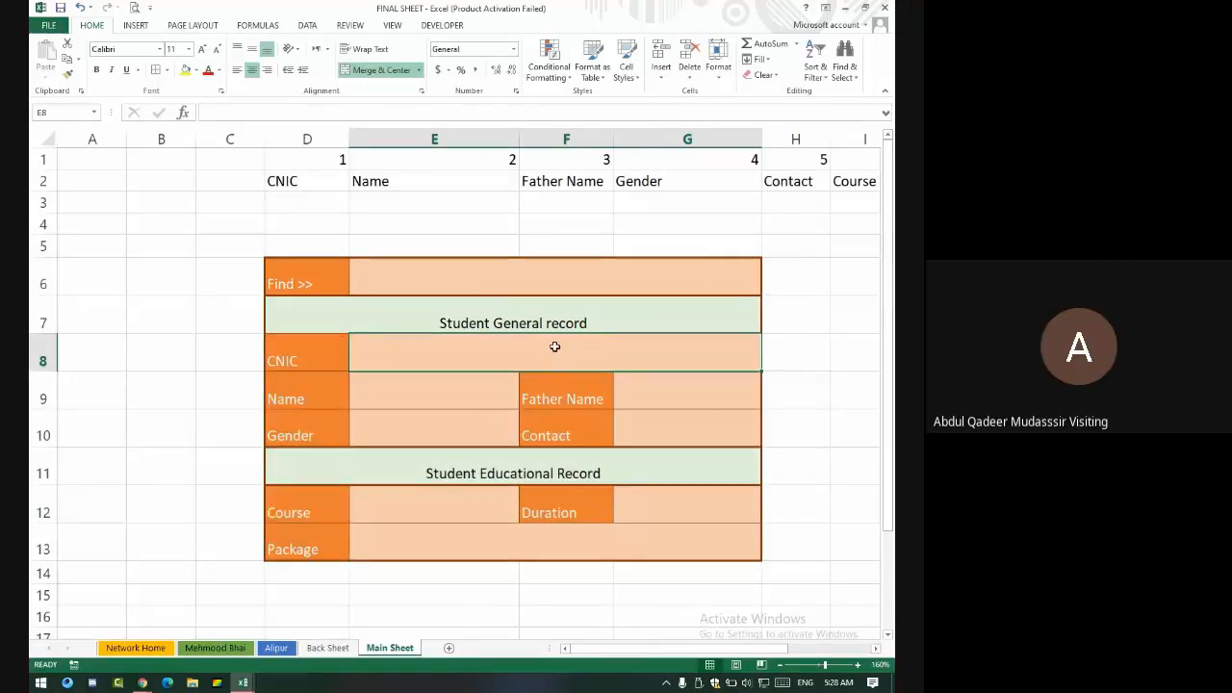
- Begin the formula =vlookup(E6,all, in the CNIC cell E8
{"action": "type", "text": "=vl"}
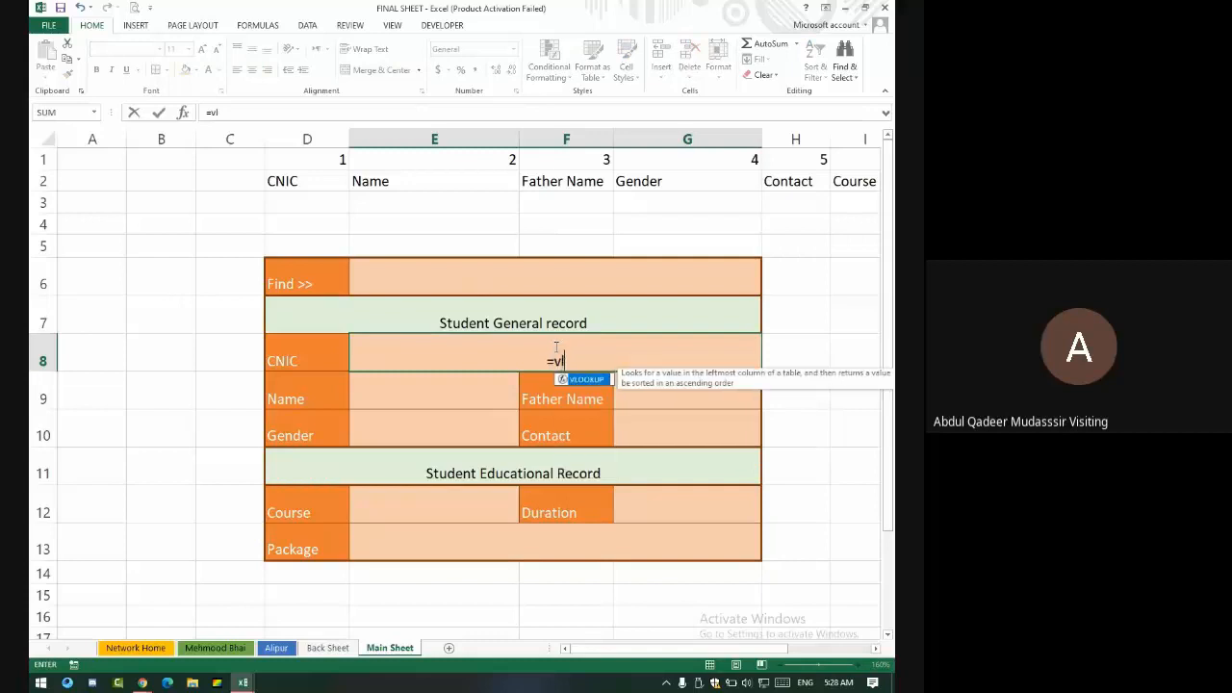
{"action": "type", "text": "ookup"}
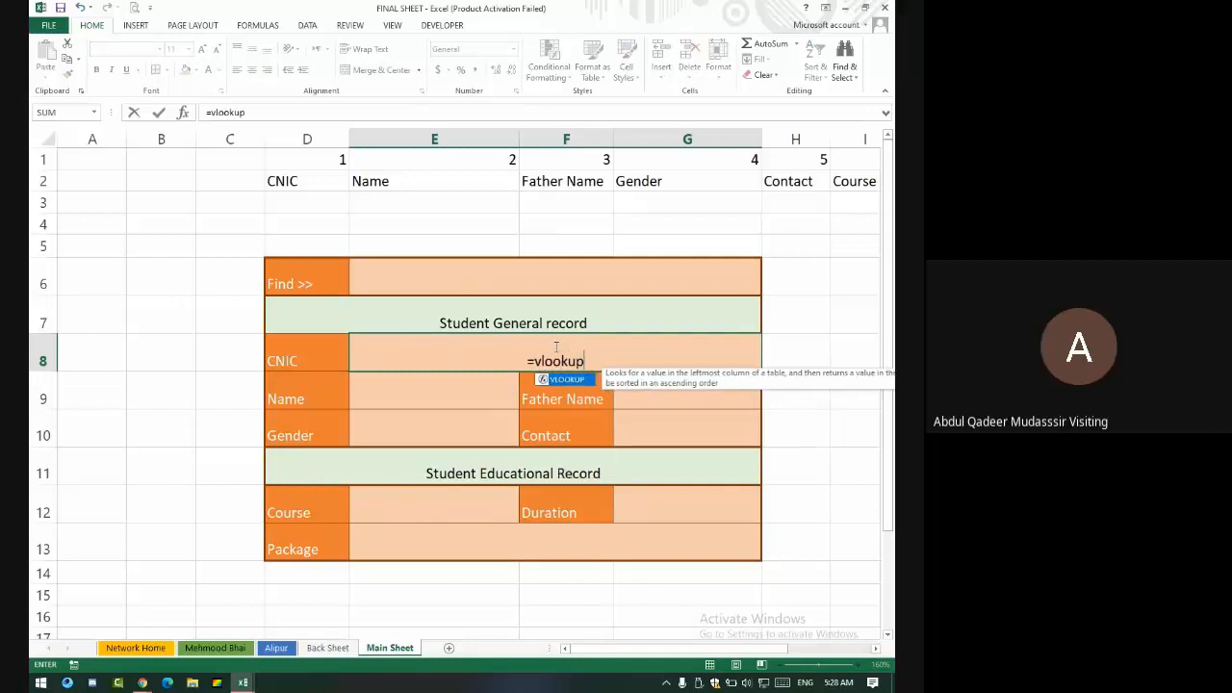
{"action": "type", "text": "("}
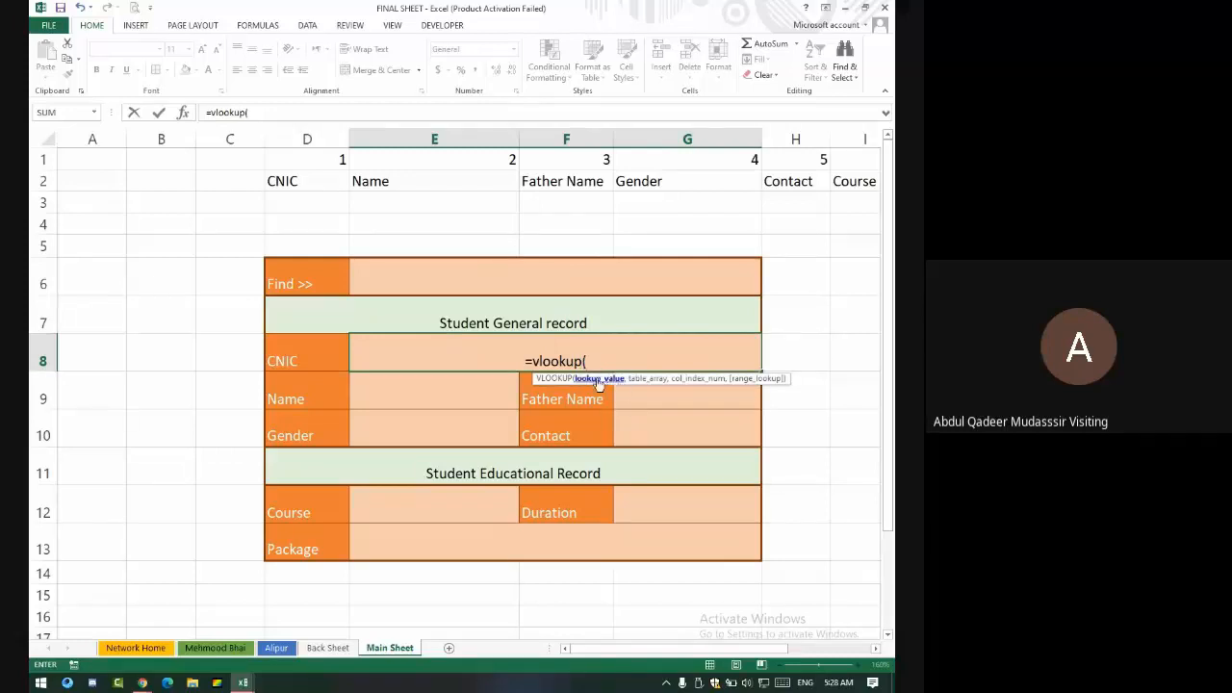
{"action": "left_click", "coordinate": [584, 275]}
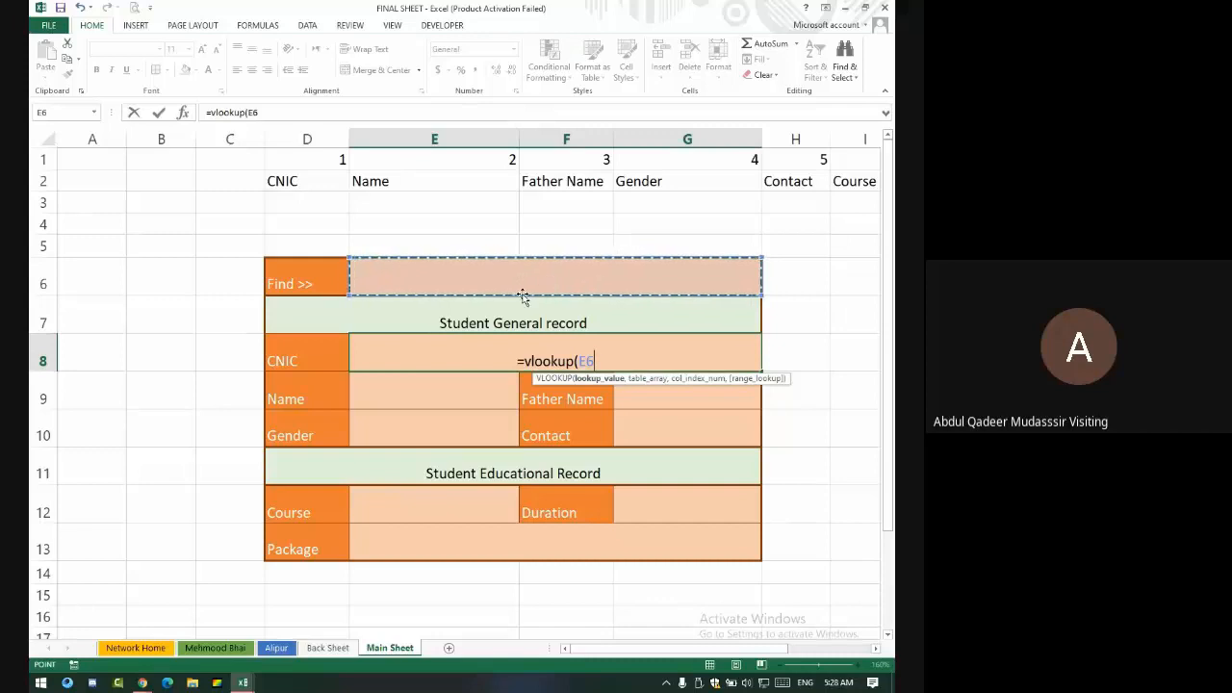
{"action": "type", "text": ","}
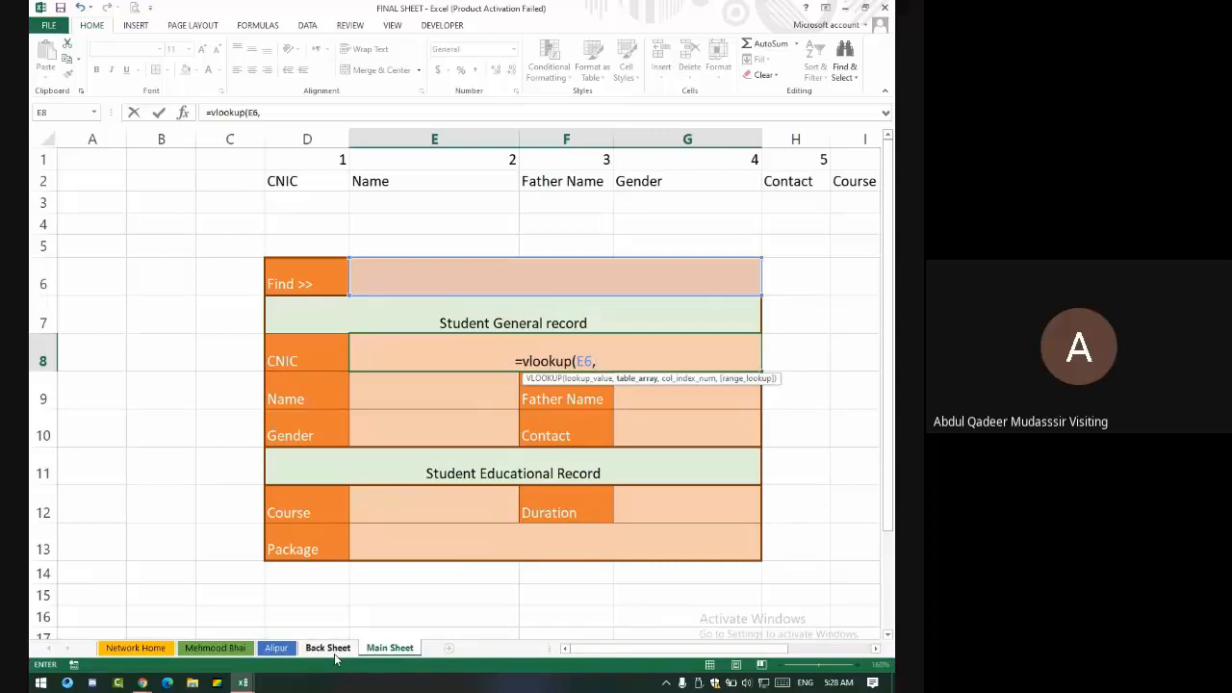
{"action": "type", "text": "all"}
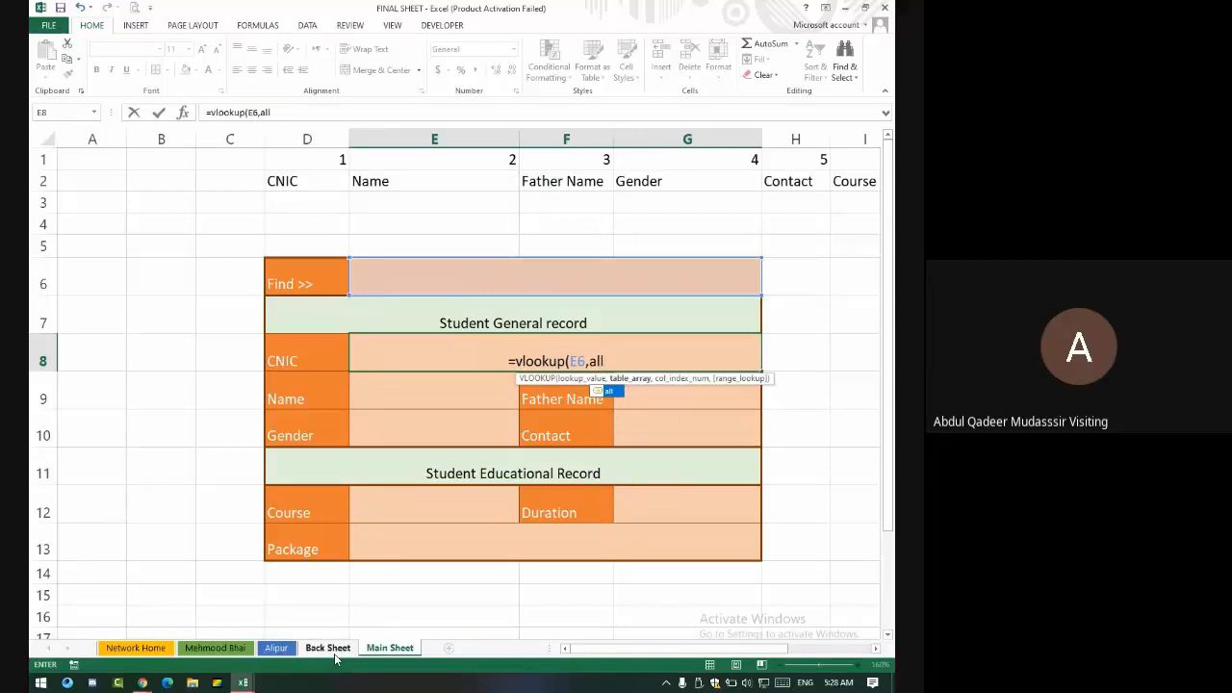
{"action": "type", "text": ","}
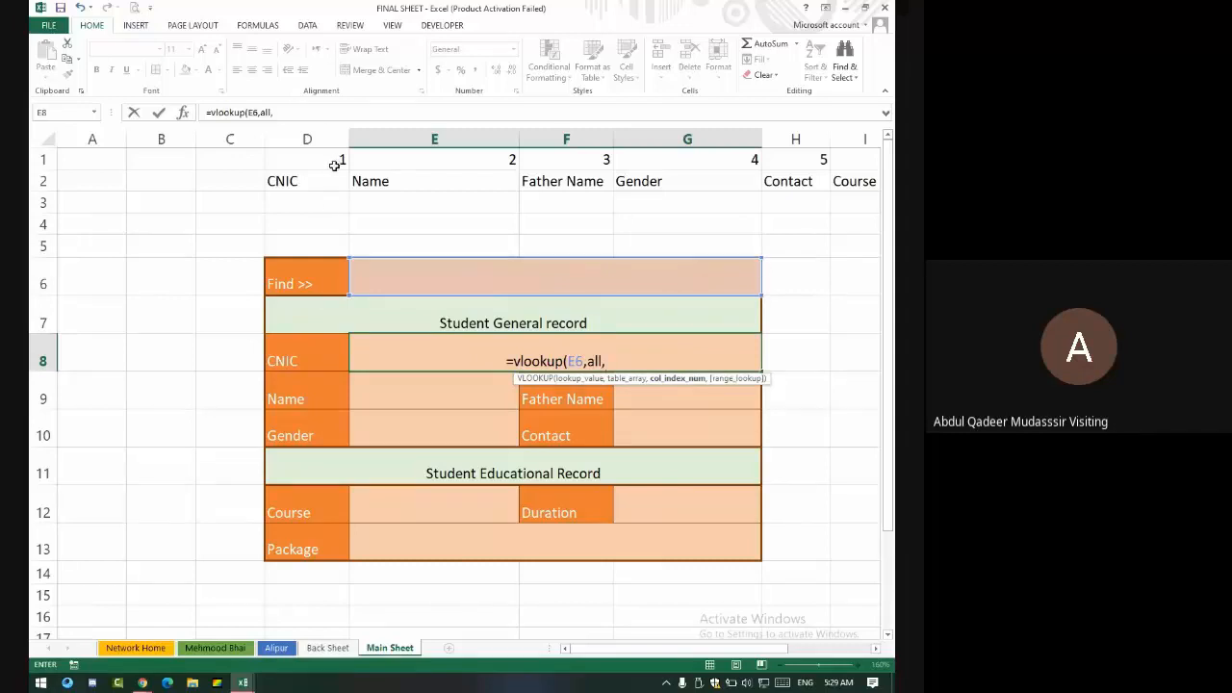
- Complete E8 as =VLOOKUP(E6,all,1,FALSE) and commit it, showing #N/A
{"action": "type", "text": "1"}
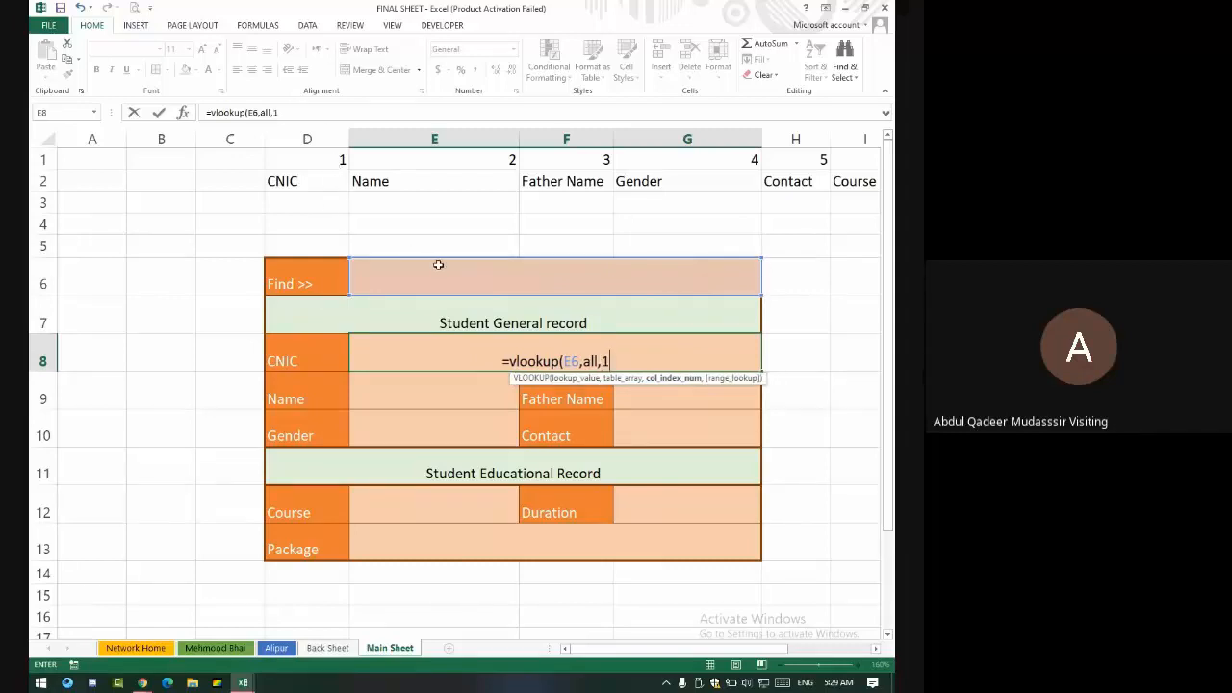
{"action": "type", "text": ","}
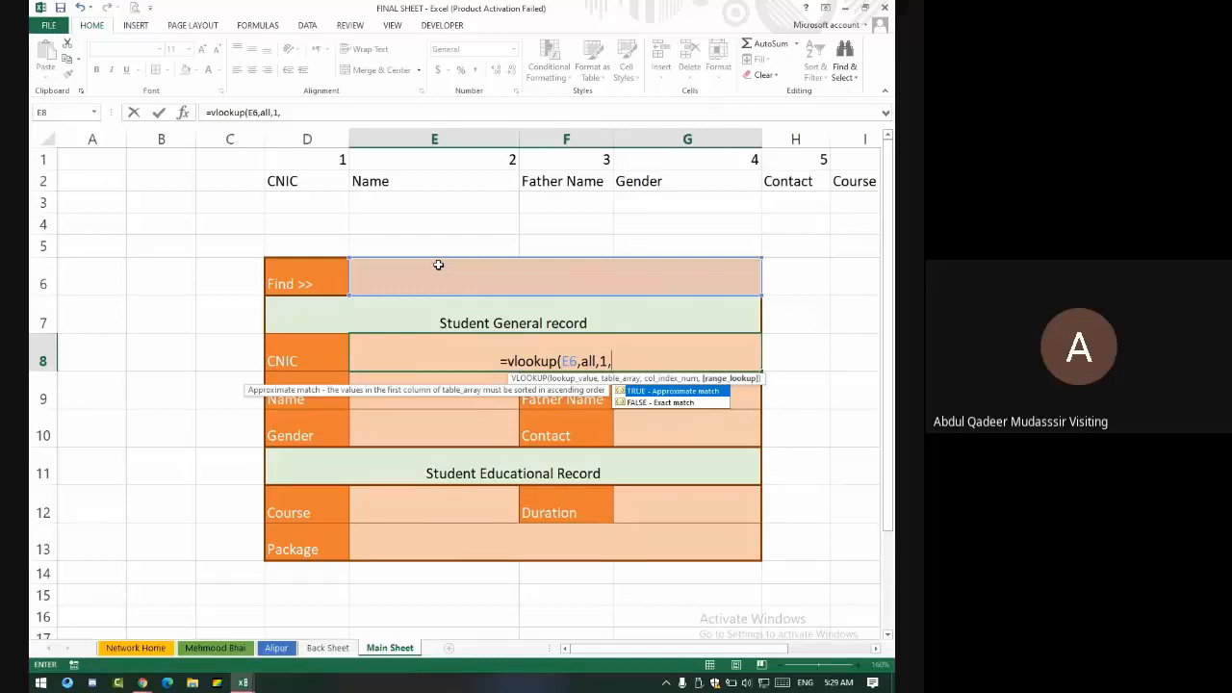
{"action": "type", "text": "False"}
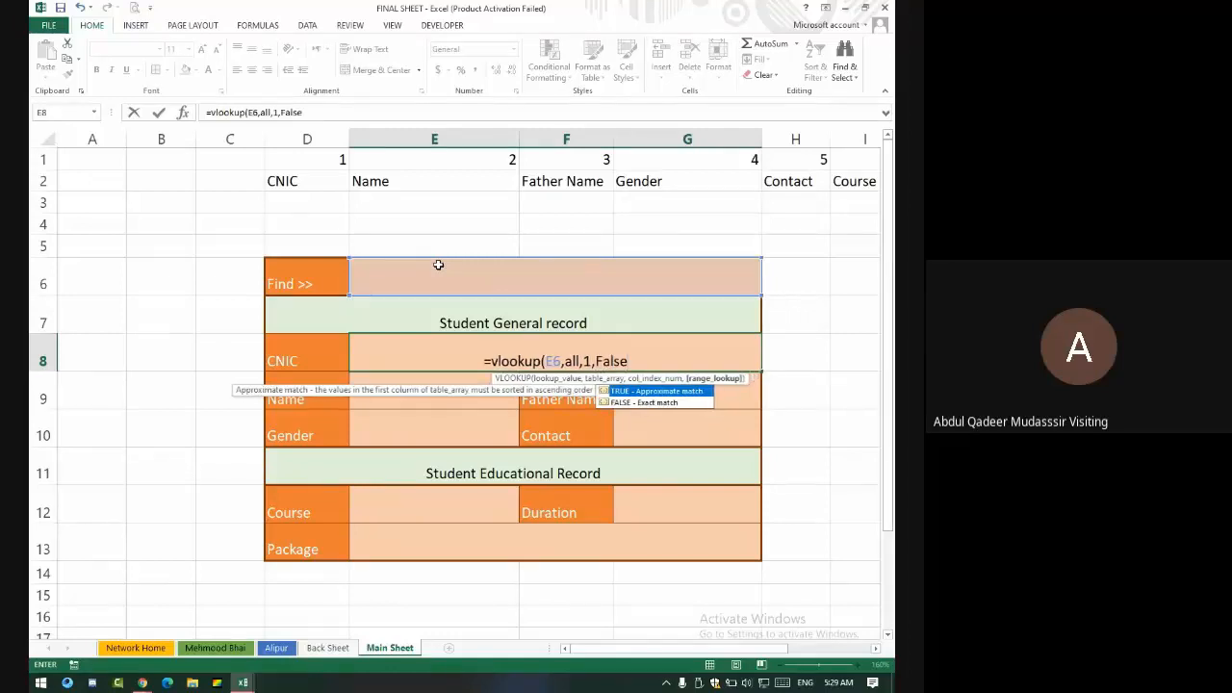
{"action": "type", "text": ")"}
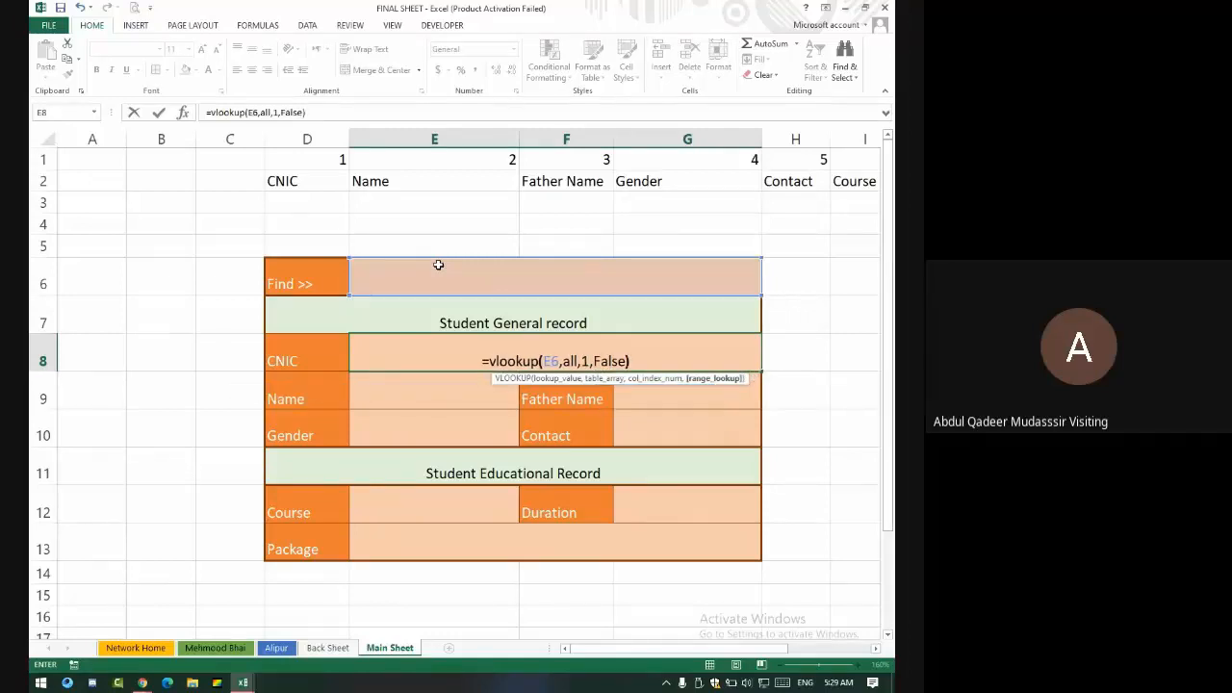
{"action": "key", "text": "ctrl+Return"}
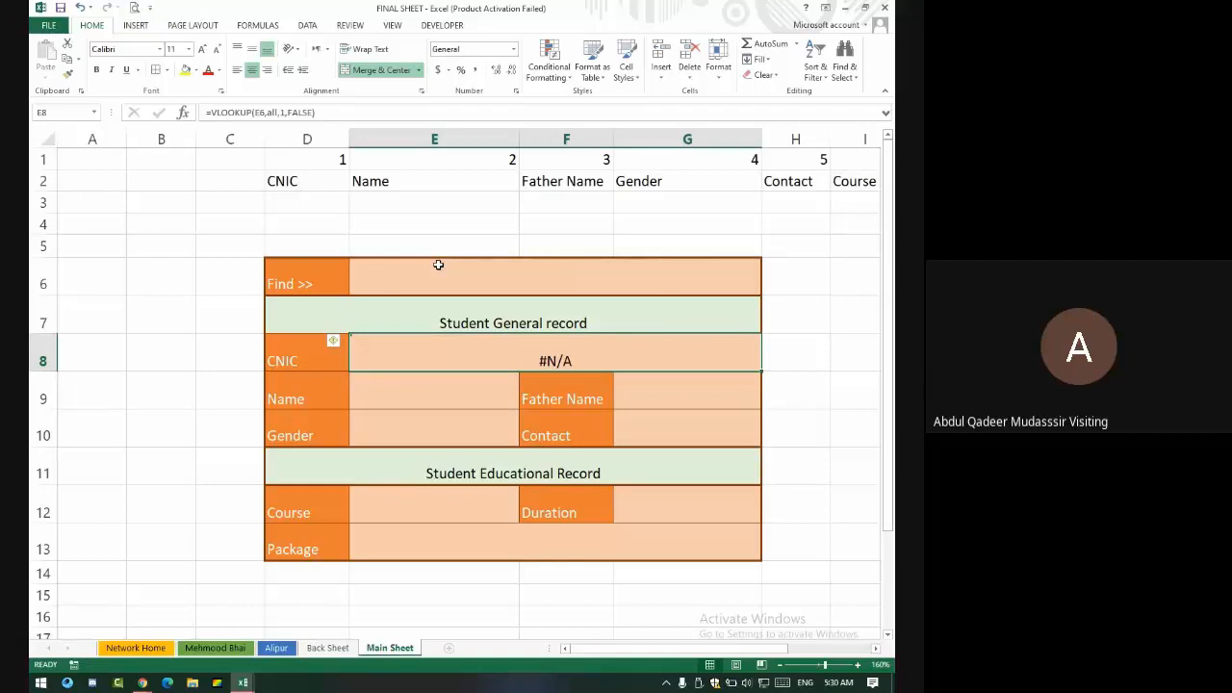
- Centre the heading and all value cells horizontally and vertically
{"action": "left_click_drag", "start_coordinate": [509, 321], "coordinate": [526, 381]}
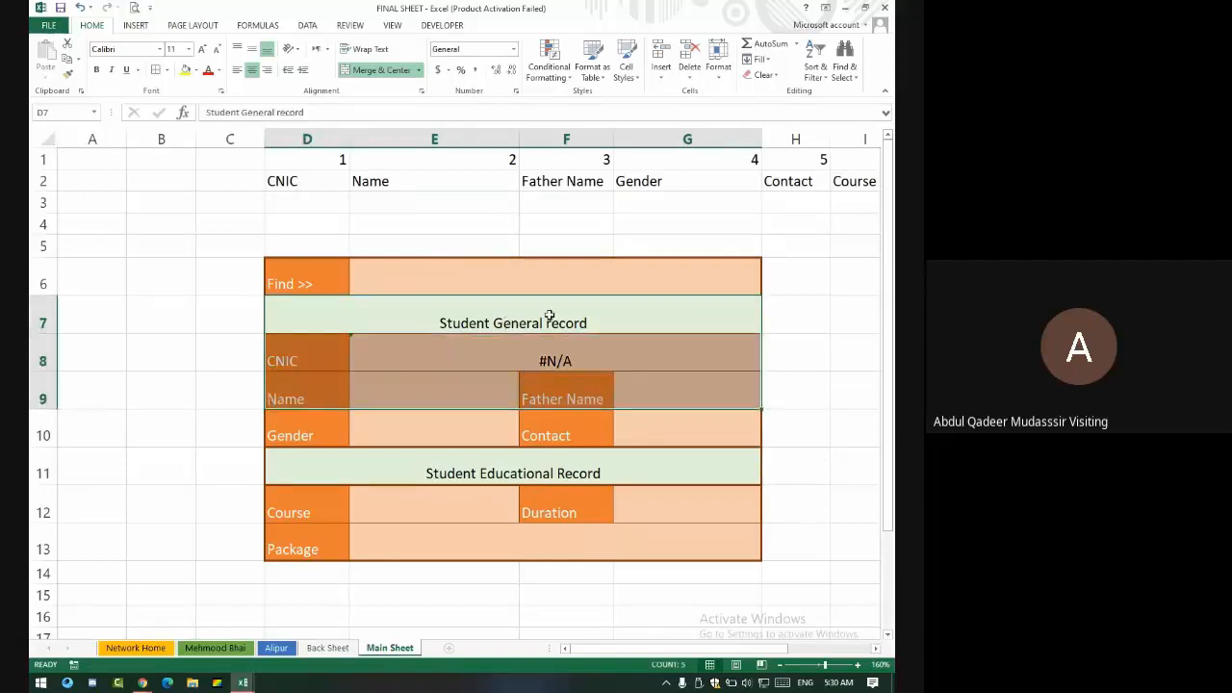
{"action": "left_click_drag", "start_coordinate": [546, 321], "coordinate": [553, 361]}
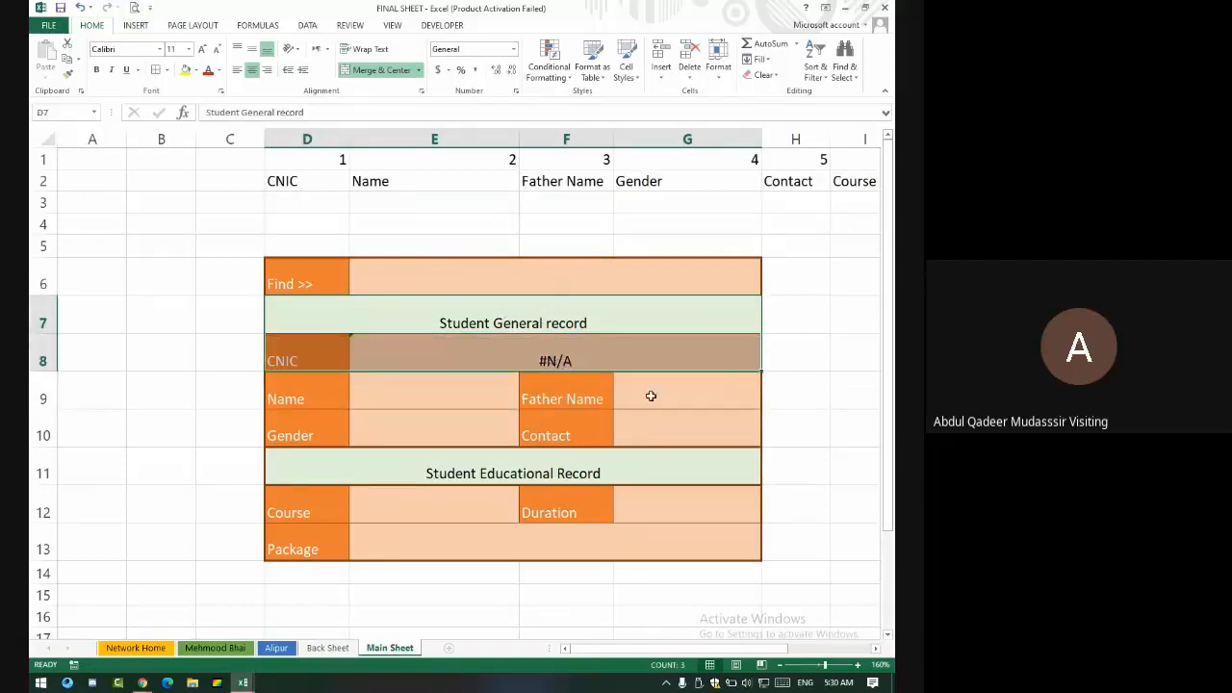
{"action": "left_click_drag", "start_coordinate": [649, 393], "coordinate": [674, 433], "text": "ctrl"}
{"action": "left_click_drag", "start_coordinate": [468, 380], "coordinate": [472, 412], "text": "ctrl"}
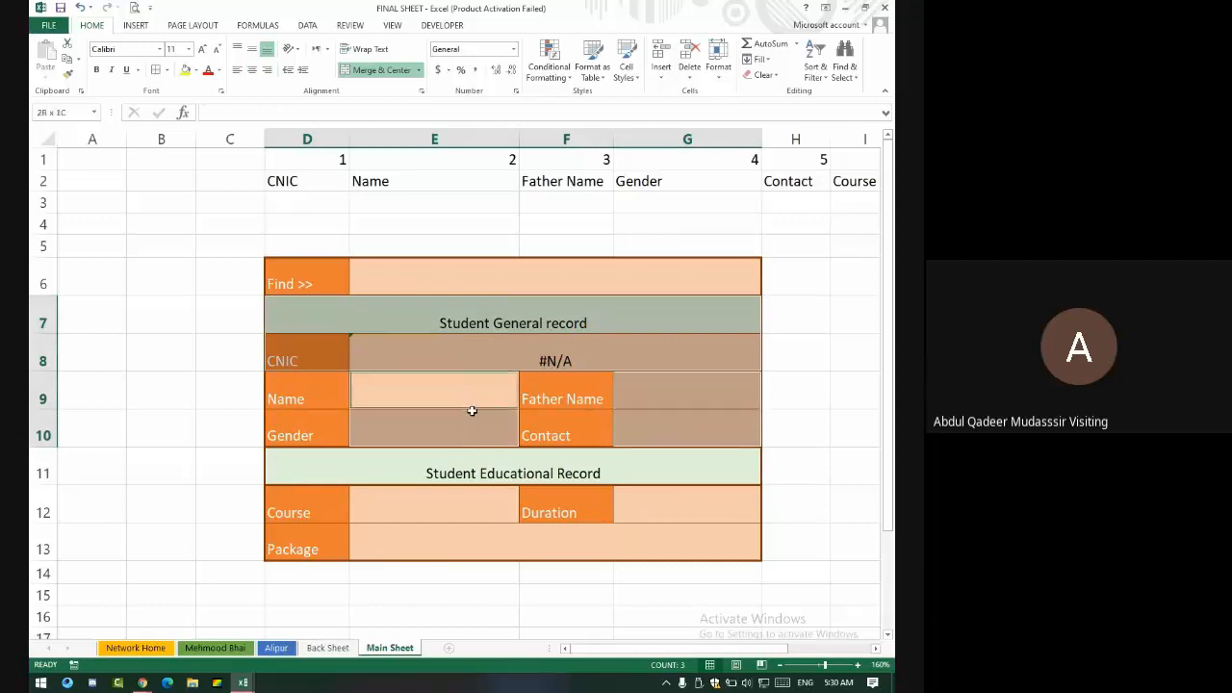
{"action": "left_click", "coordinate": [494, 496], "text": "ctrl"}
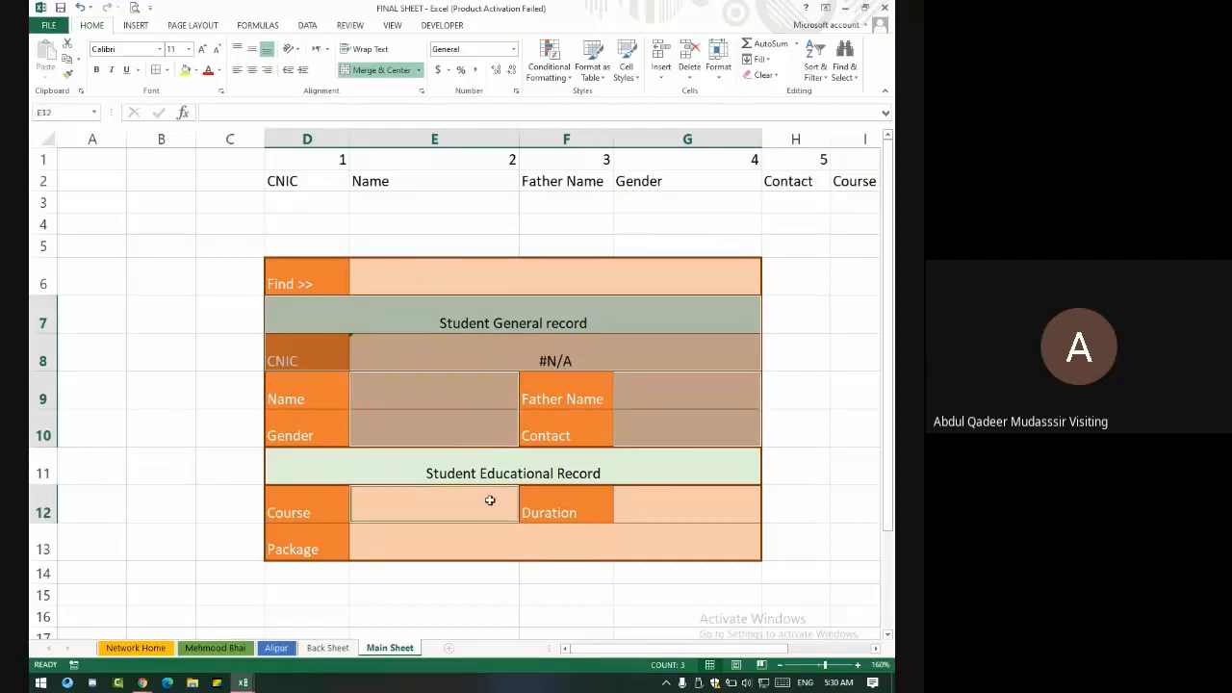
{"action": "left_click", "coordinate": [474, 547], "text": "ctrl"}
{"action": "left_click", "coordinate": [649, 501], "text": "ctrl"}
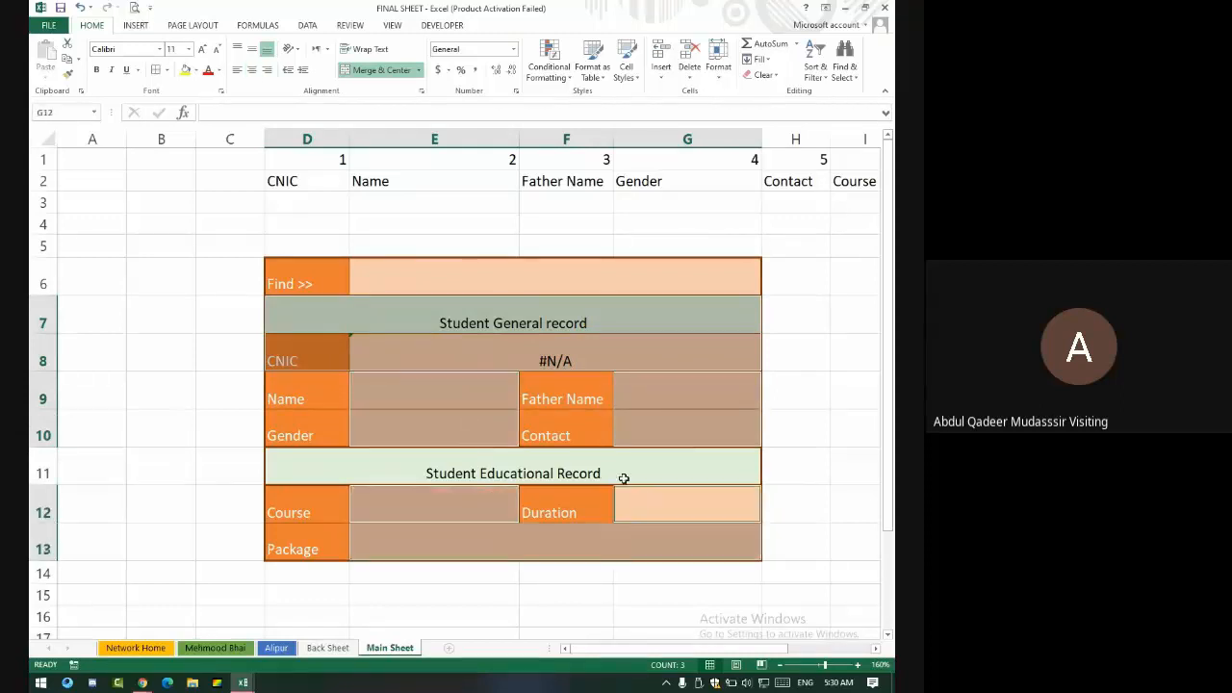
{"action": "left_click", "coordinate": [251, 70]}
{"action": "left_click", "coordinate": [251, 51]}
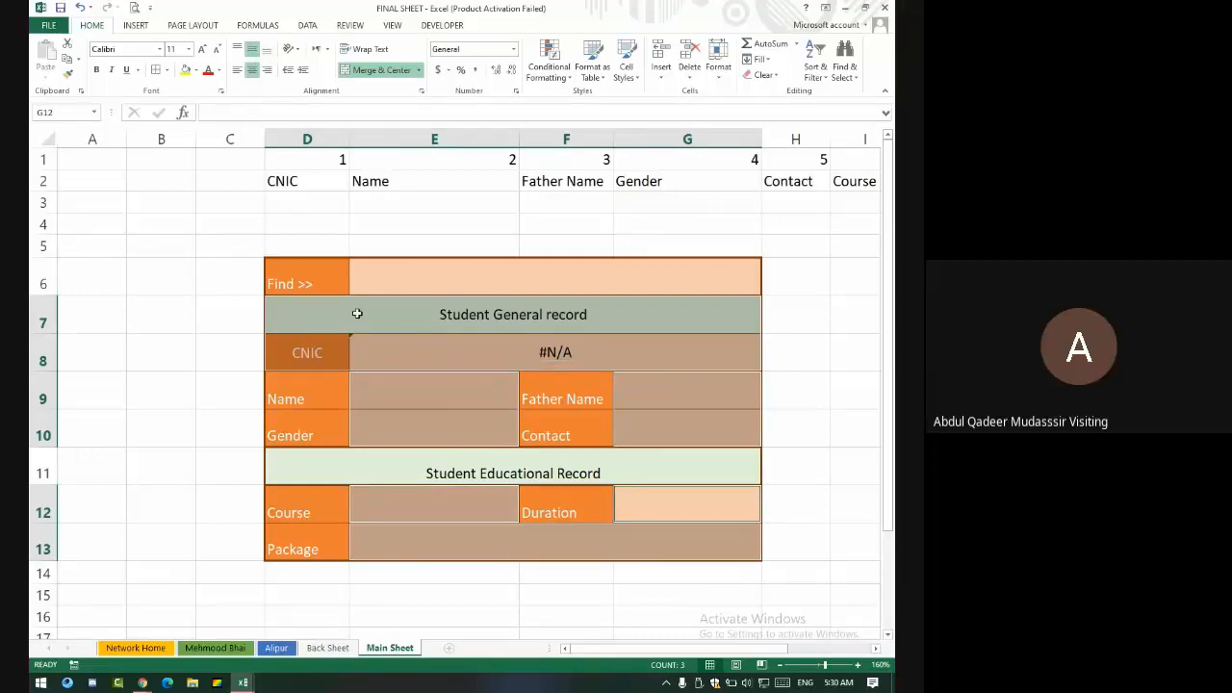
{"action": "left_click", "coordinate": [416, 382]}
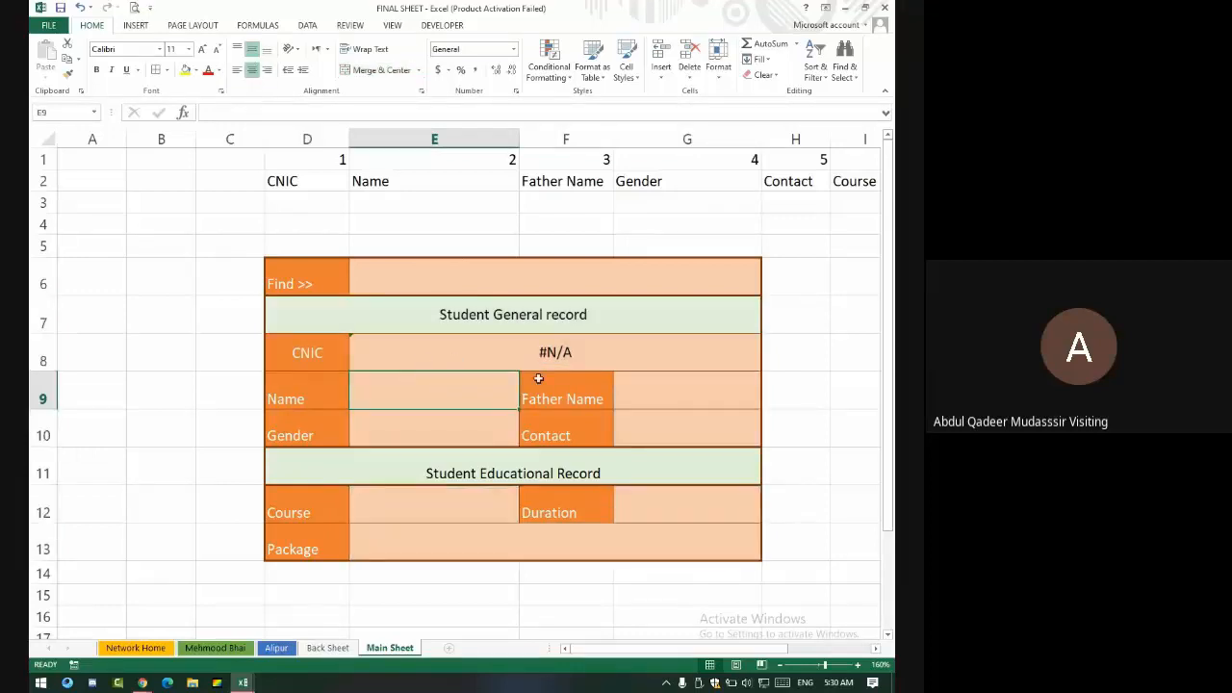
- Centre all field labels, including Find >>, horizontally and vertically
{"action": "left_click_drag", "start_coordinate": [289, 393], "coordinate": [303, 429]}
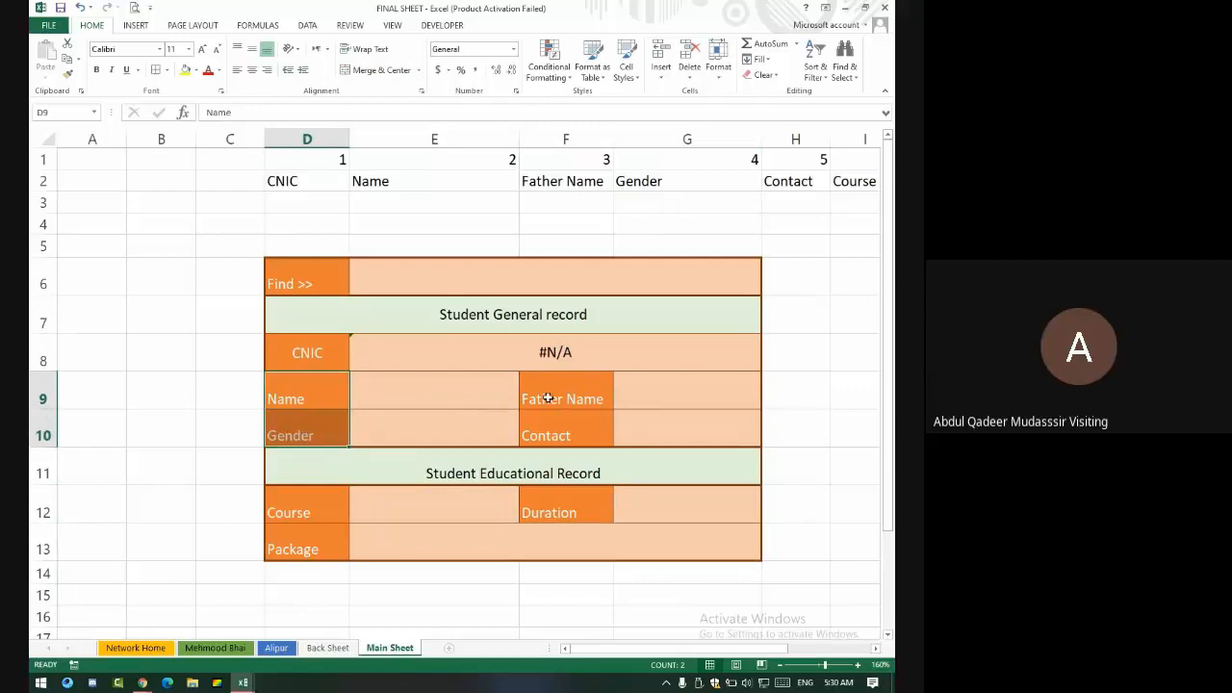
{"action": "left_click_drag", "start_coordinate": [539, 400], "coordinate": [558, 430], "text": "ctrl"}
{"action": "left_click", "coordinate": [548, 514], "text": "ctrl"}
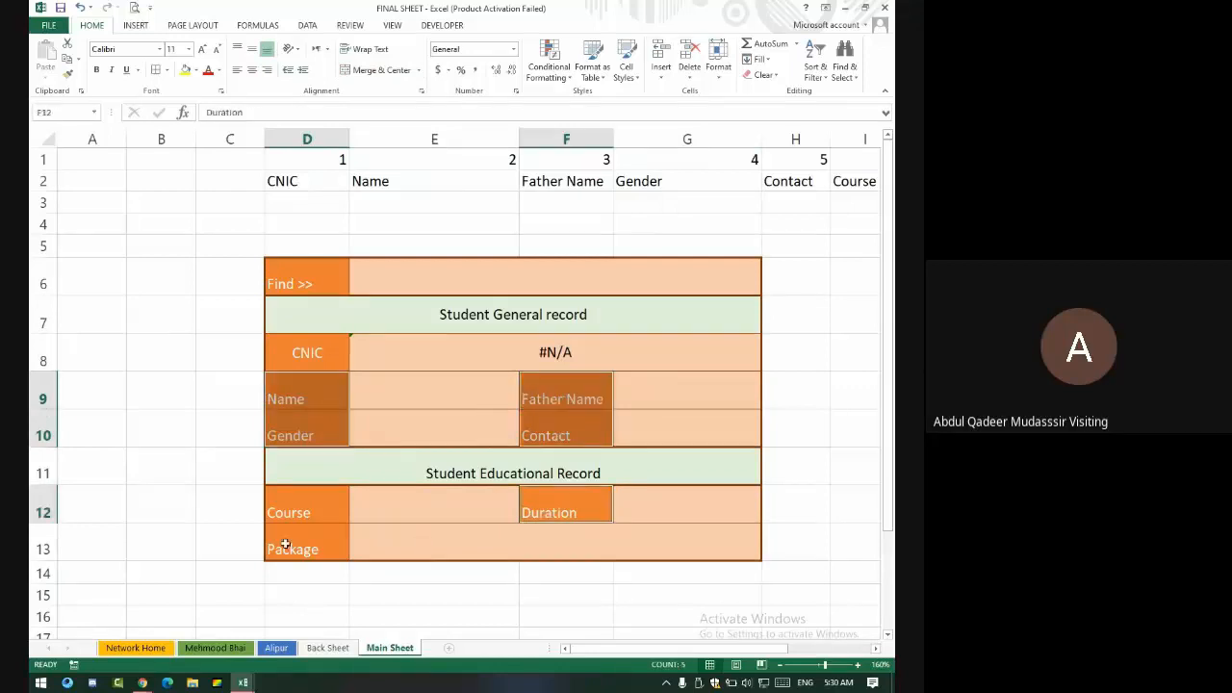
{"action": "left_click_drag", "start_coordinate": [304, 510], "coordinate": [308, 539], "text": "ctrl"}
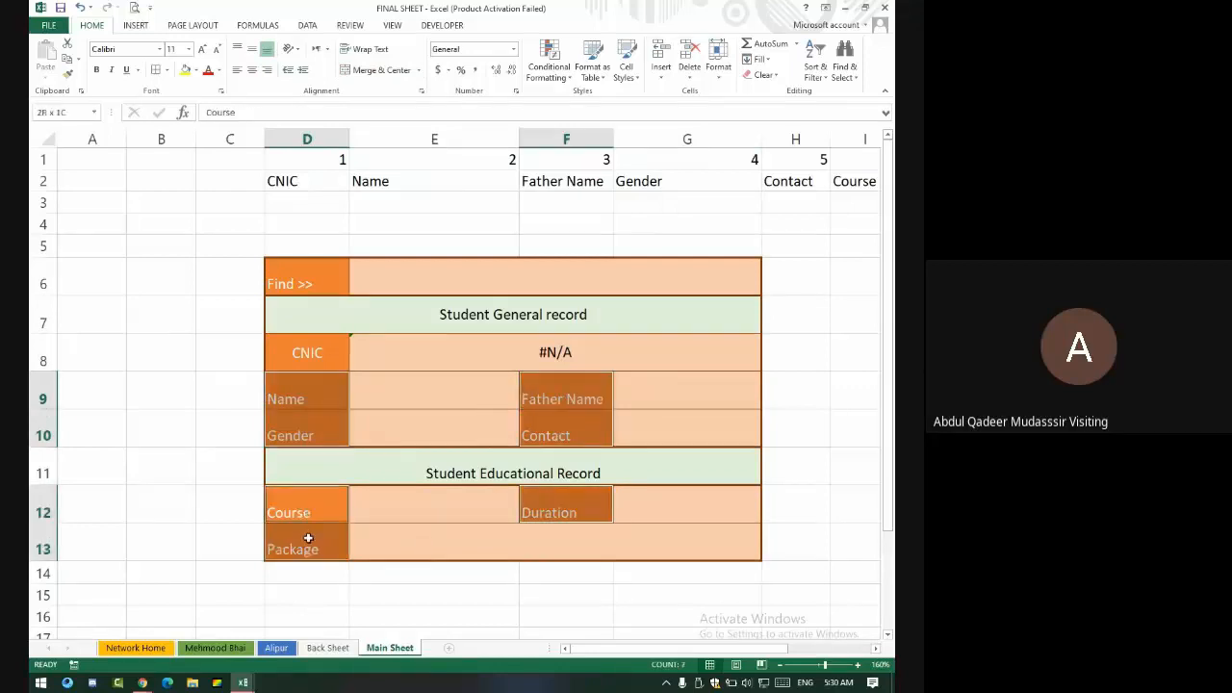
{"action": "left_click", "coordinate": [251, 48]}
{"action": "left_click", "coordinate": [252, 70]}
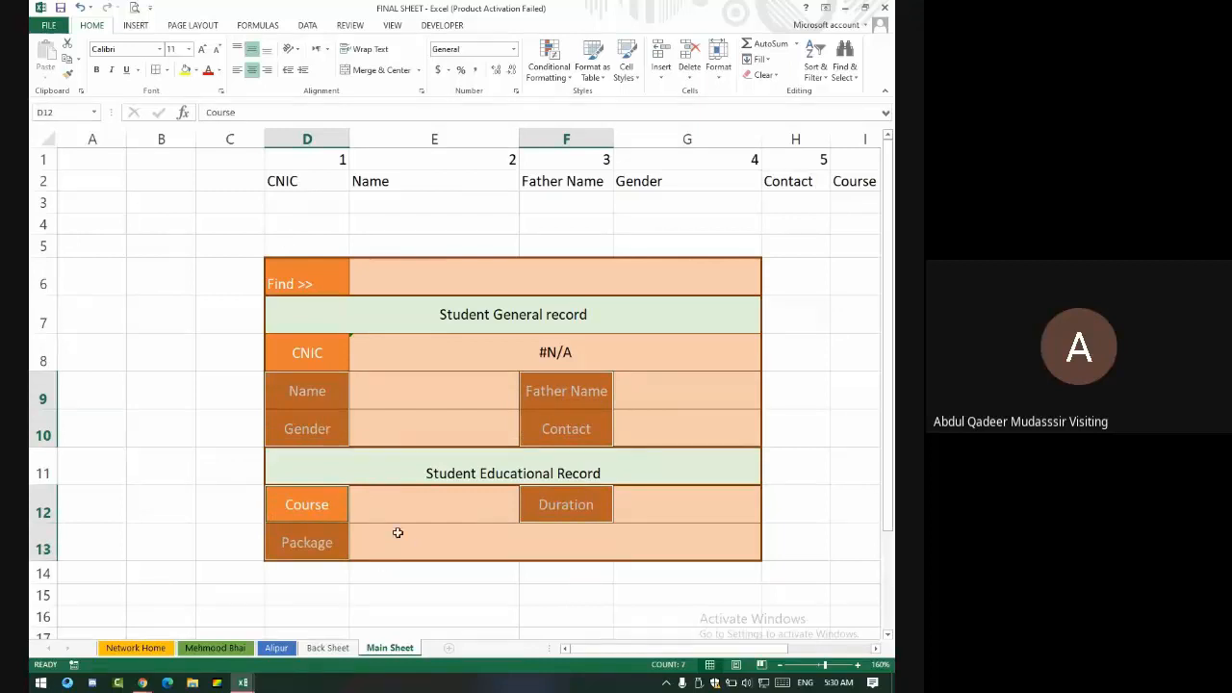
{"action": "left_click", "coordinate": [322, 287]}
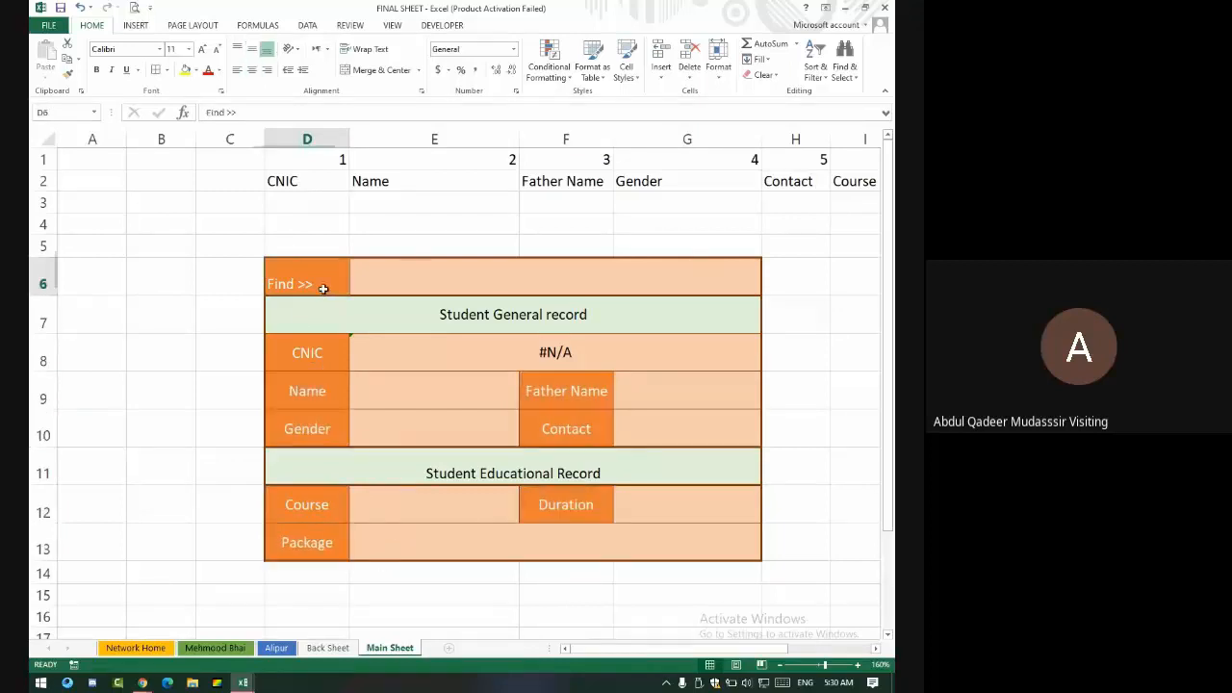
{"action": "left_click", "coordinate": [251, 48]}
{"action": "left_click", "coordinate": [251, 69]}
- Merge E6:G6 into a single Find search box
{"action": "left_click_drag", "start_coordinate": [438, 275], "coordinate": [708, 277]}
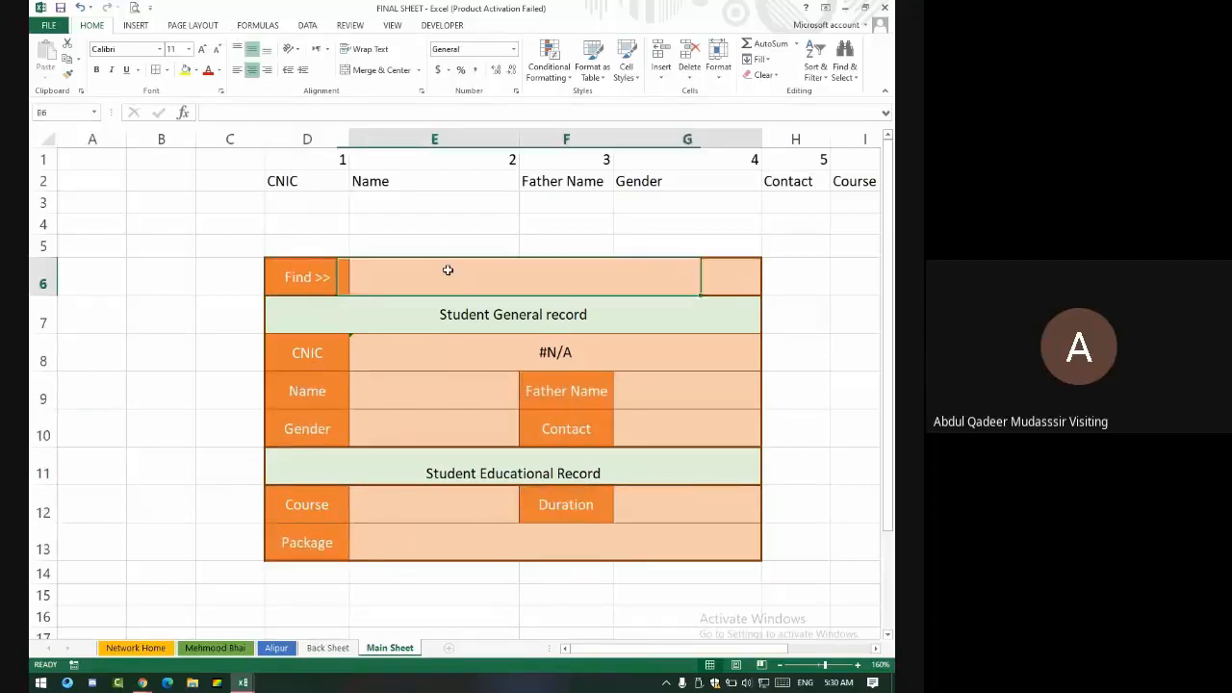
{"action": "left_click", "coordinate": [381, 69]}
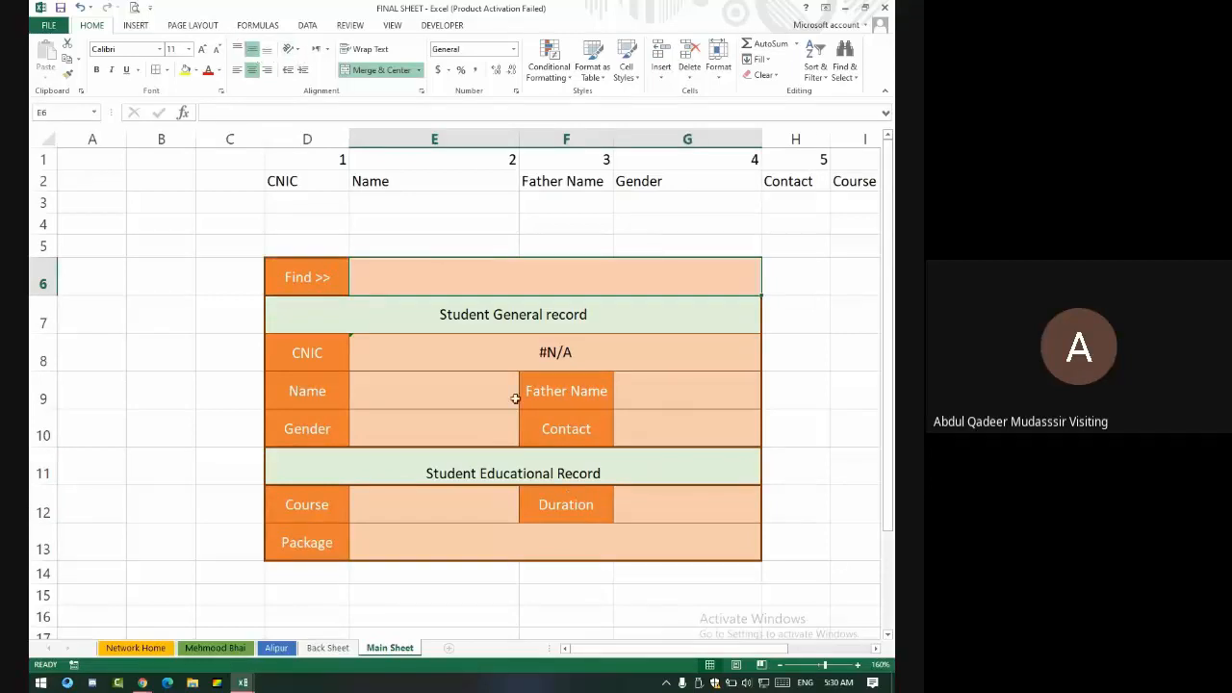
{"action": "left_click", "coordinate": [500, 399]}
{"action": "left_click", "coordinate": [580, 353]}
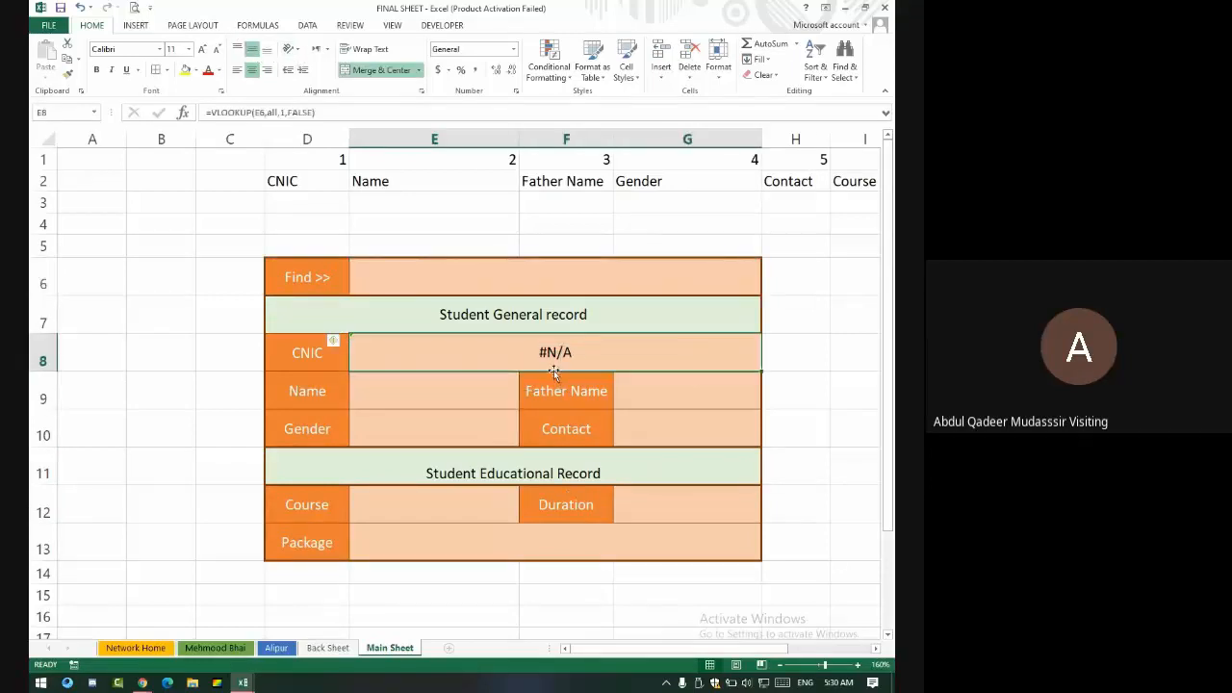
{"action": "left_click", "coordinate": [440, 388]}
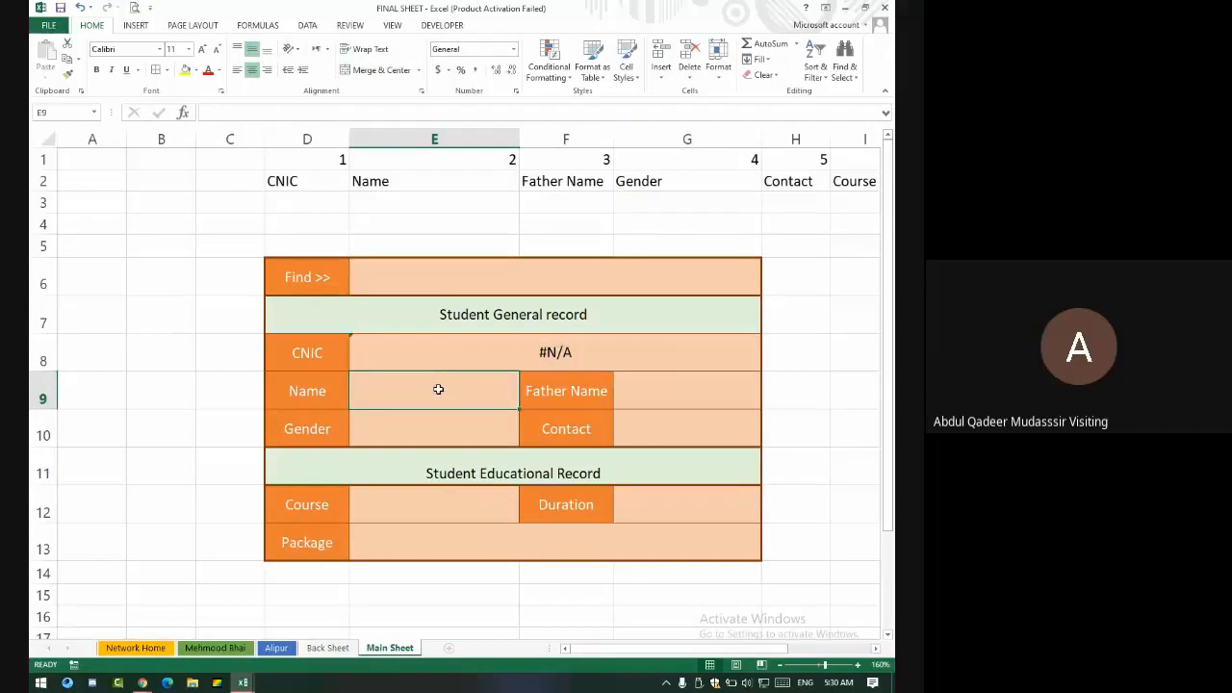
- Enter =VLOOKUP(E6,all,2,0) in E9 so Name returns column 2 for the Find value
{"action": "type", "text": "="}
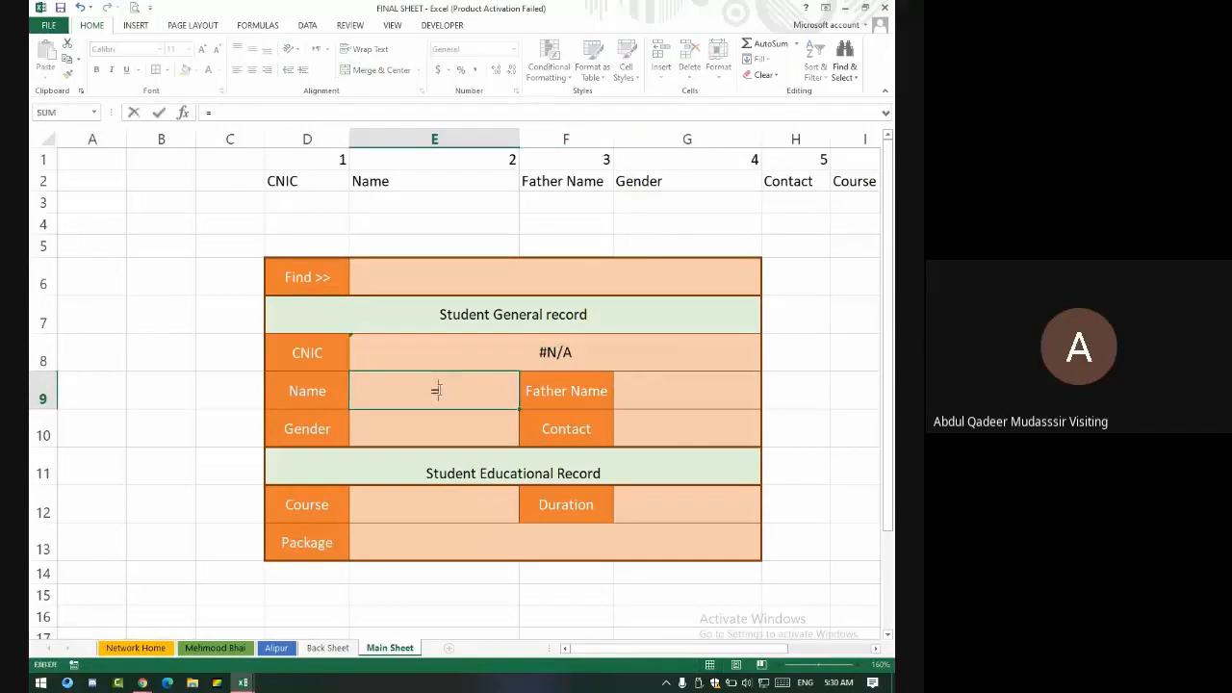
{"action": "type", "text": "vlookup"}
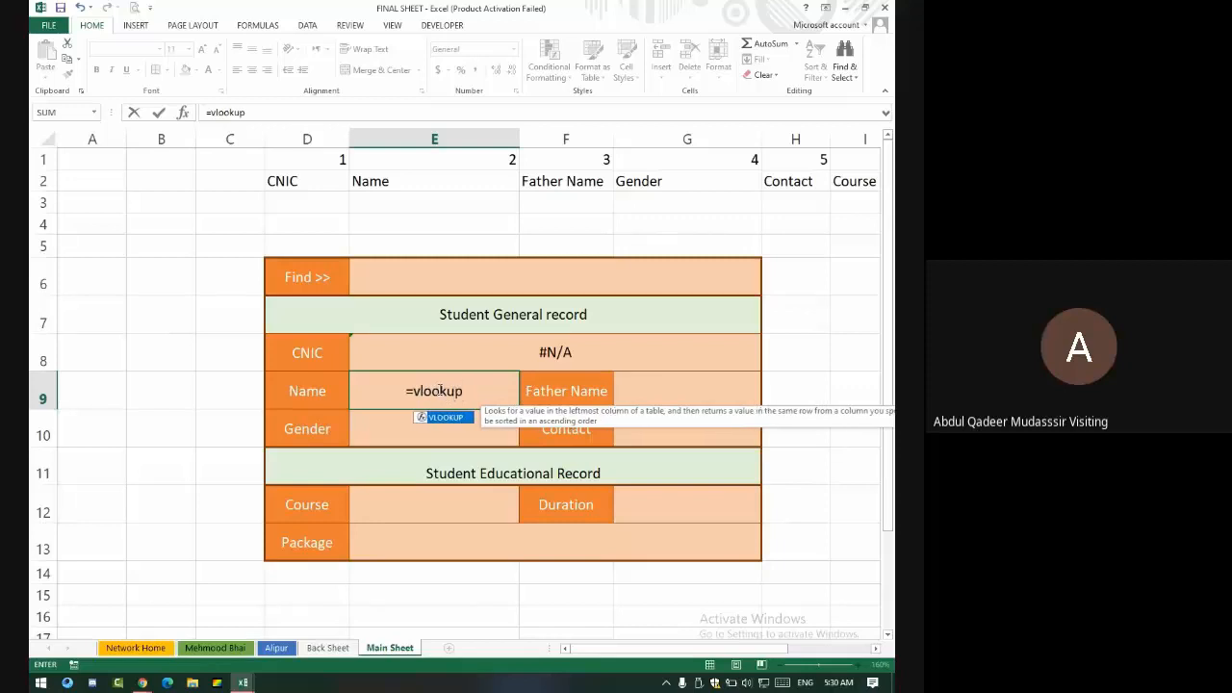
{"action": "type", "text": "("}
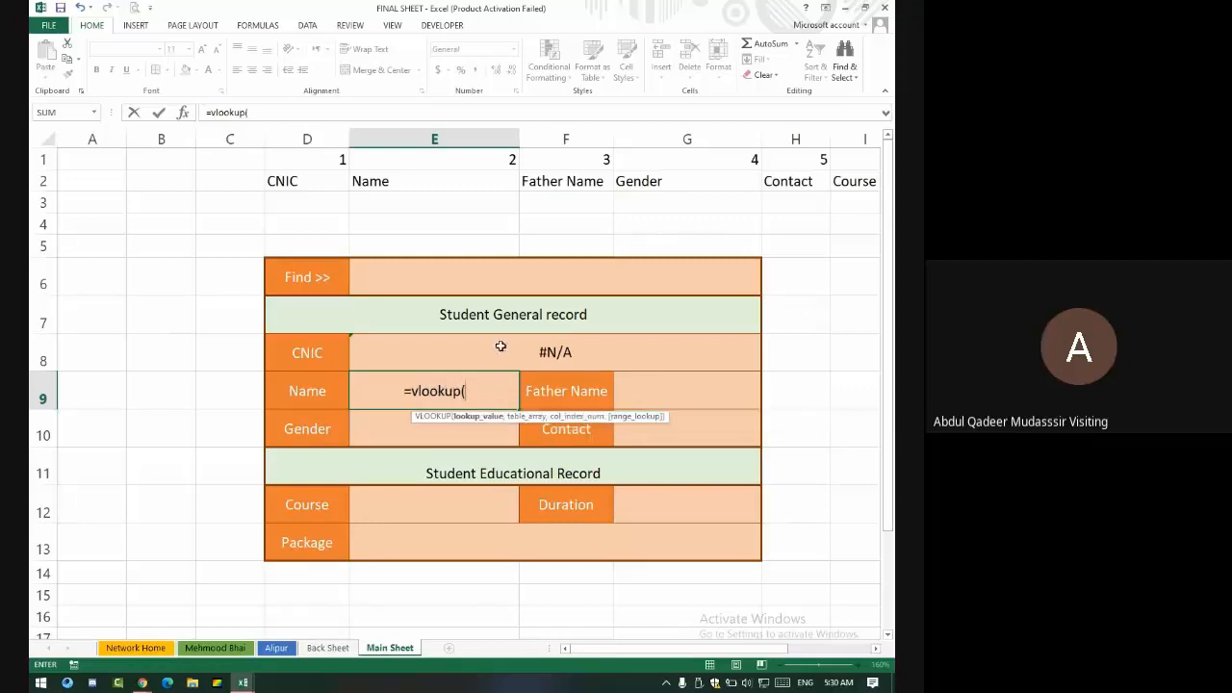
{"action": "left_click", "coordinate": [508, 264]}
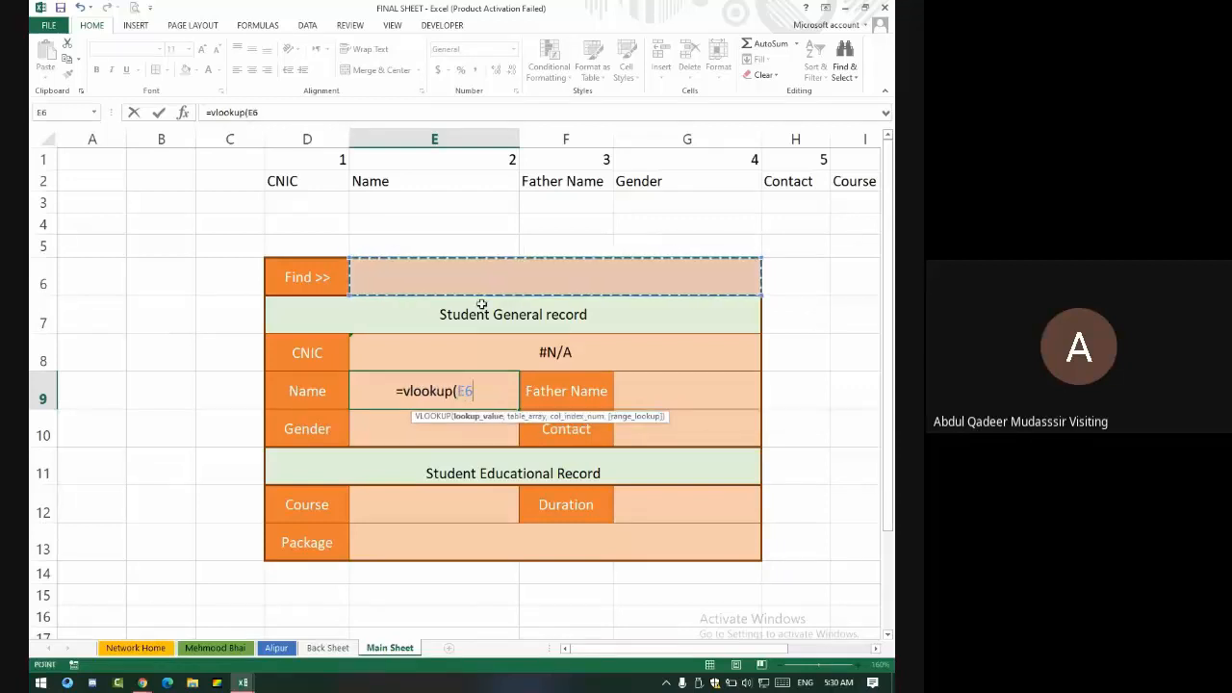
{"action": "type", "text": ","}
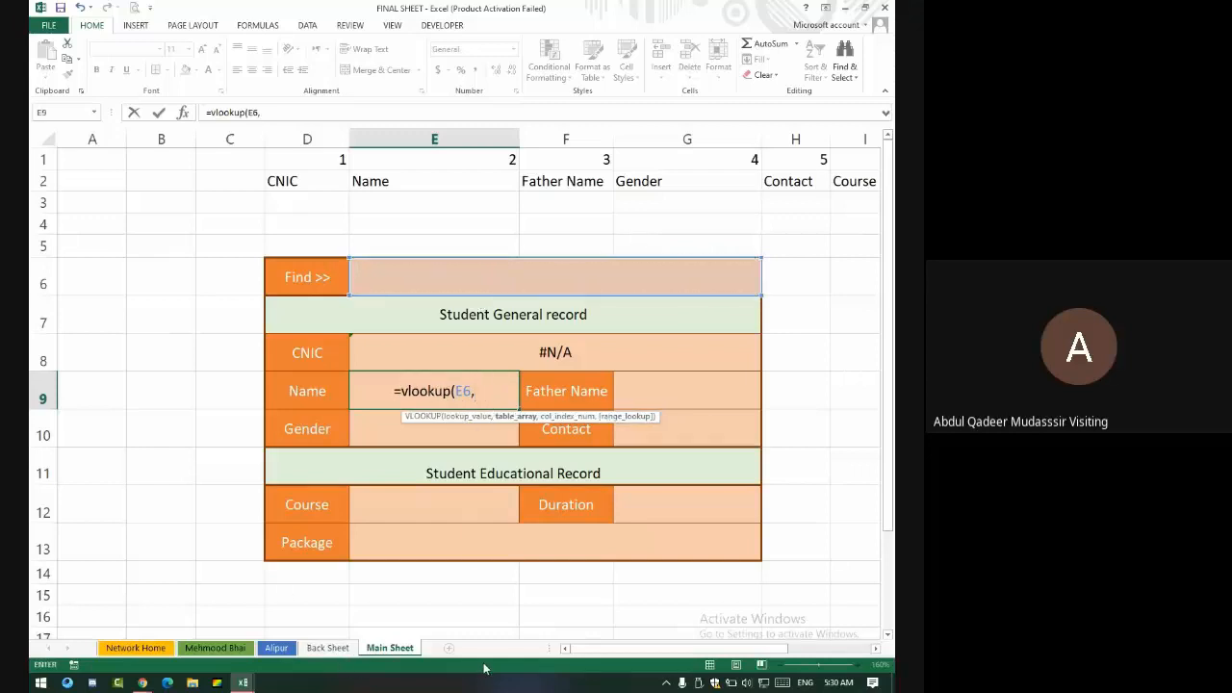
{"action": "type", "text": "all"}
{"action": "type", "text": ","}
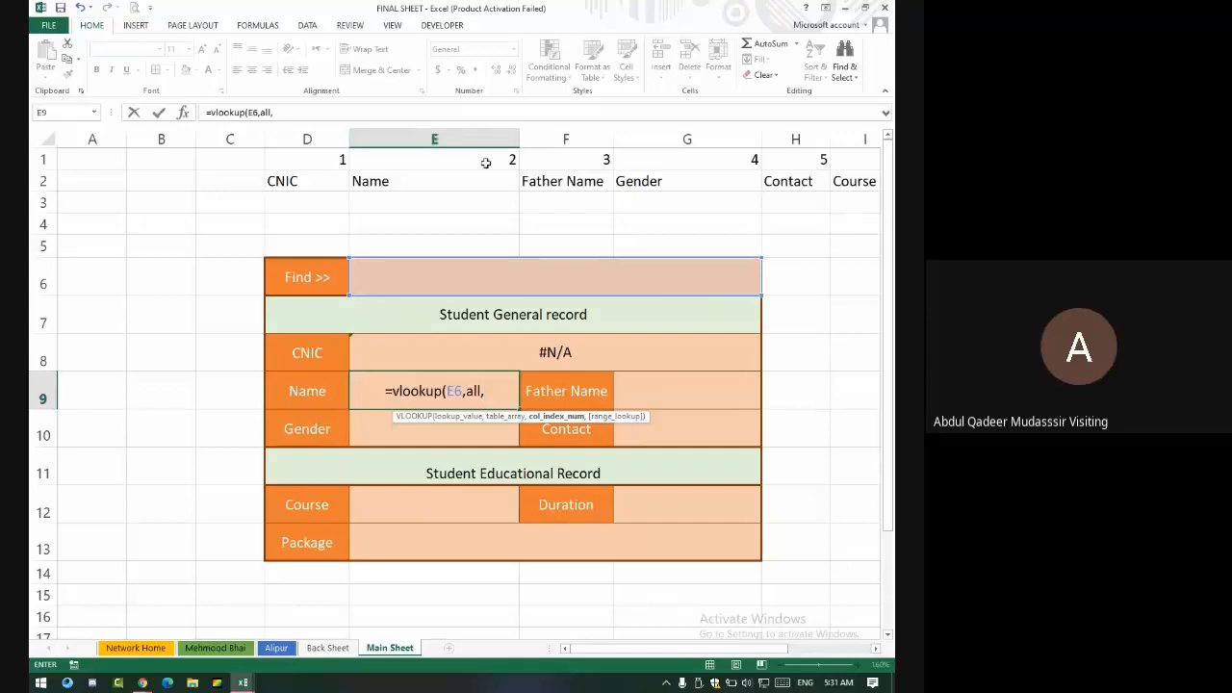
{"action": "type", "text": "2"}
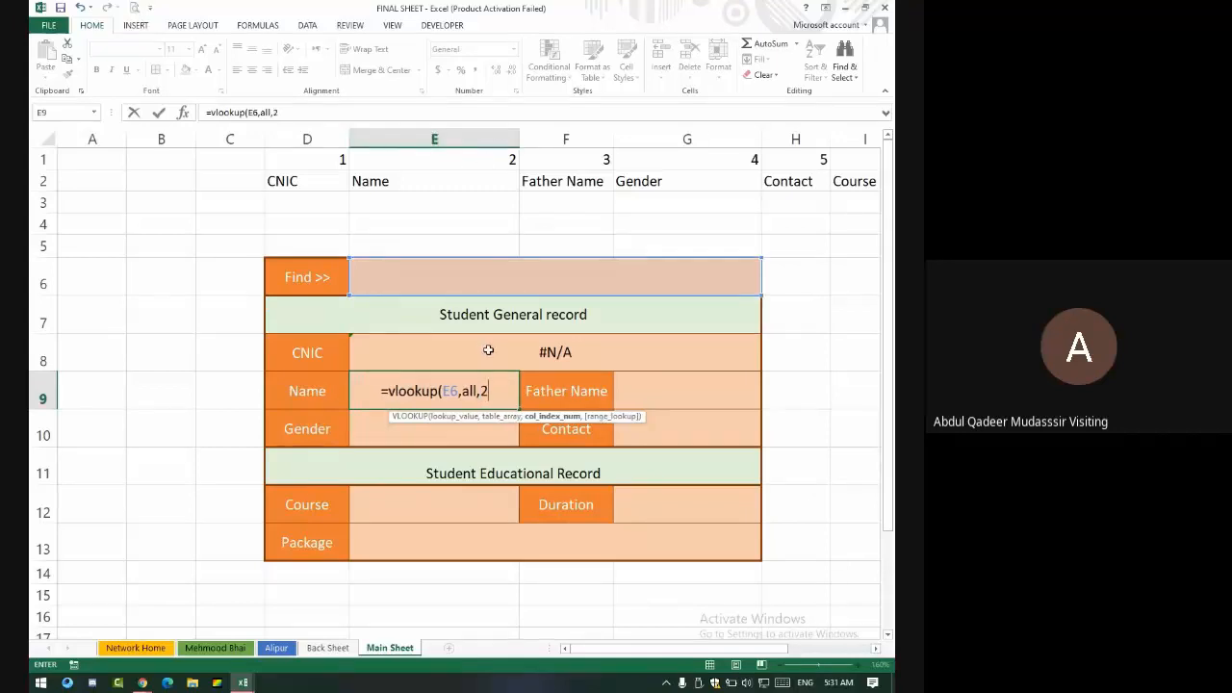
{"action": "type", "text": ","}
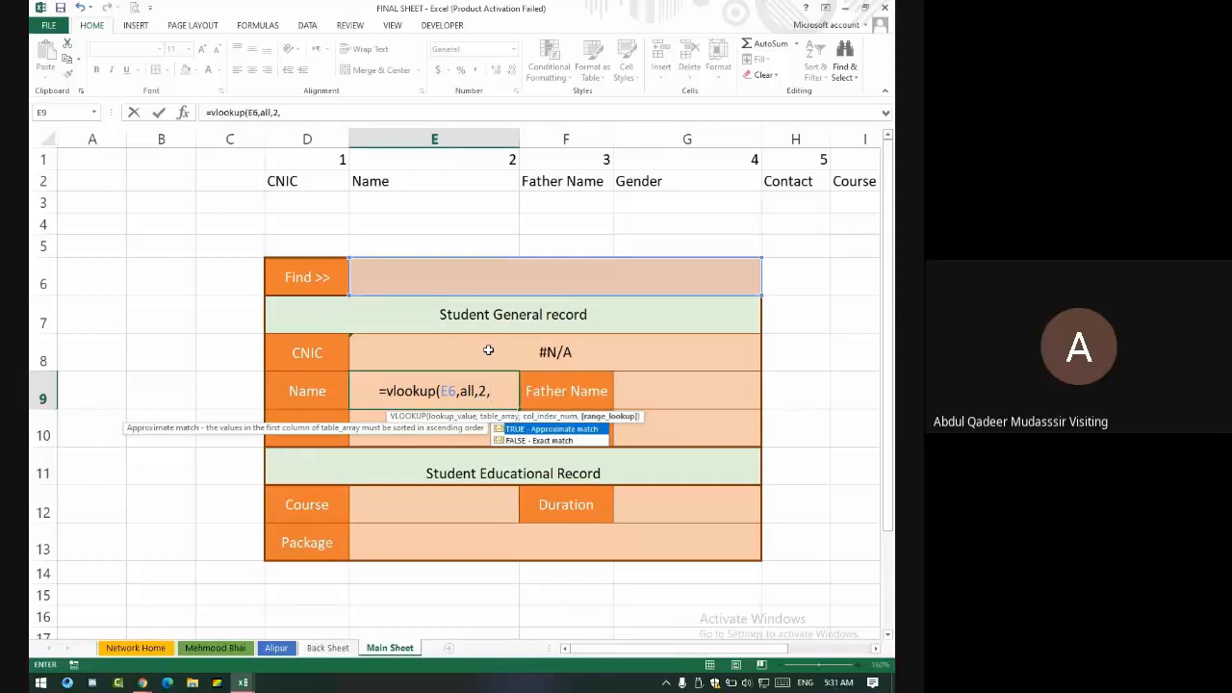
{"action": "type", "text": "0"}
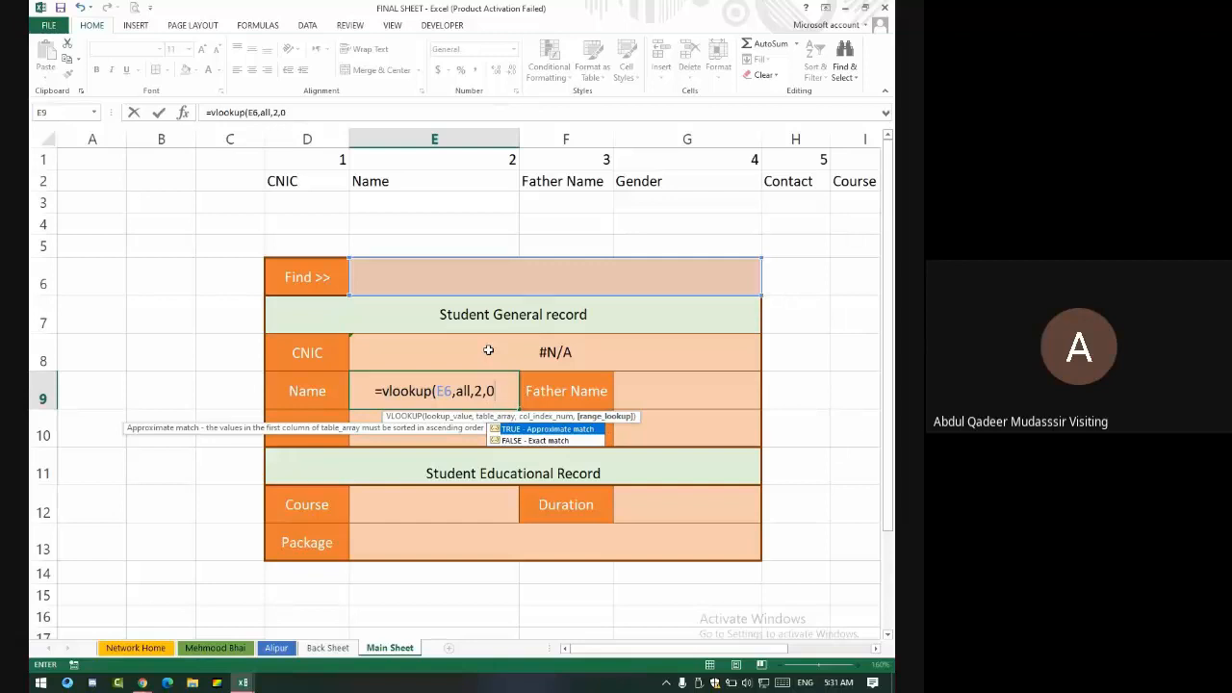
{"action": "key", "text": "Return"}
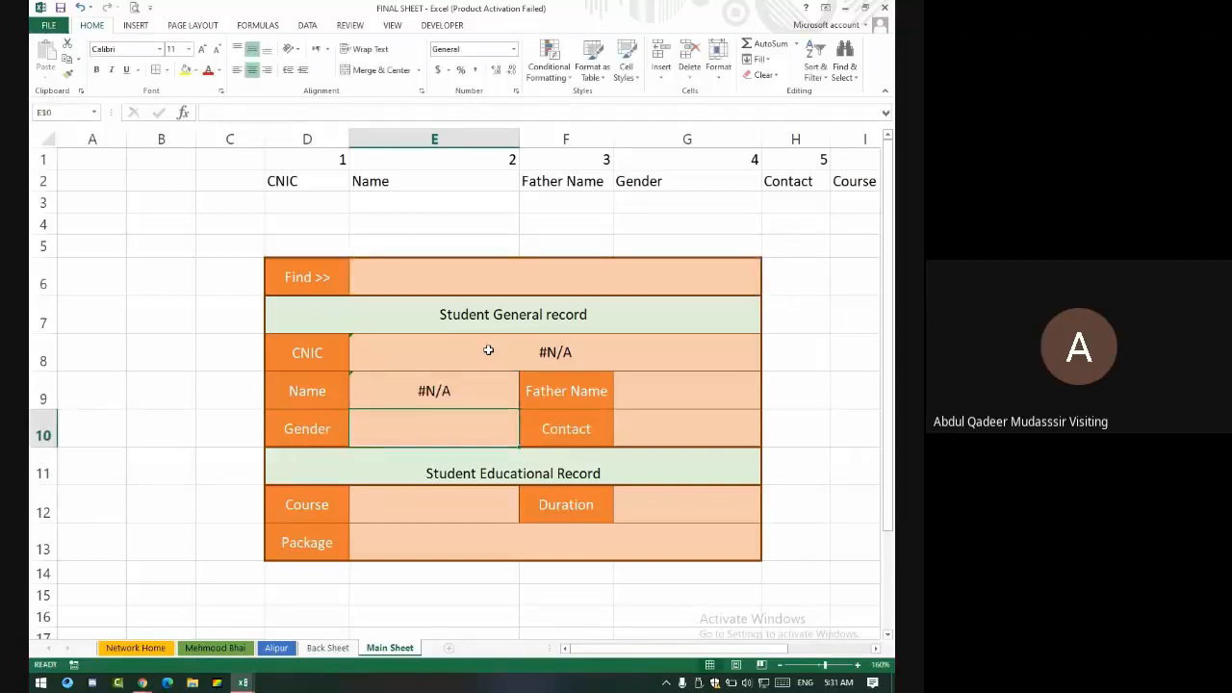
{"action": "key", "text": "Up"}
- Start a VLOOKUP in G9 on E6, selecting the Back Sheet student records as the table
{"action": "key", "text": "Right"}
{"action": "key", "text": "Right"}
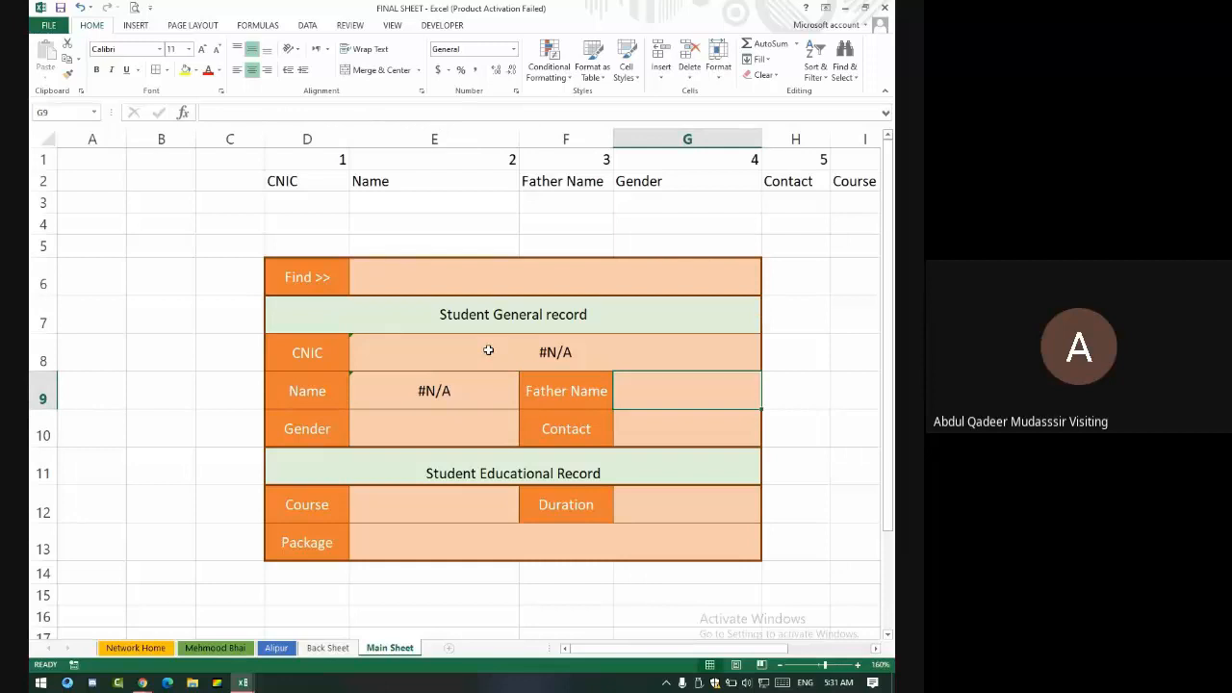
{"action": "type", "text": "="}
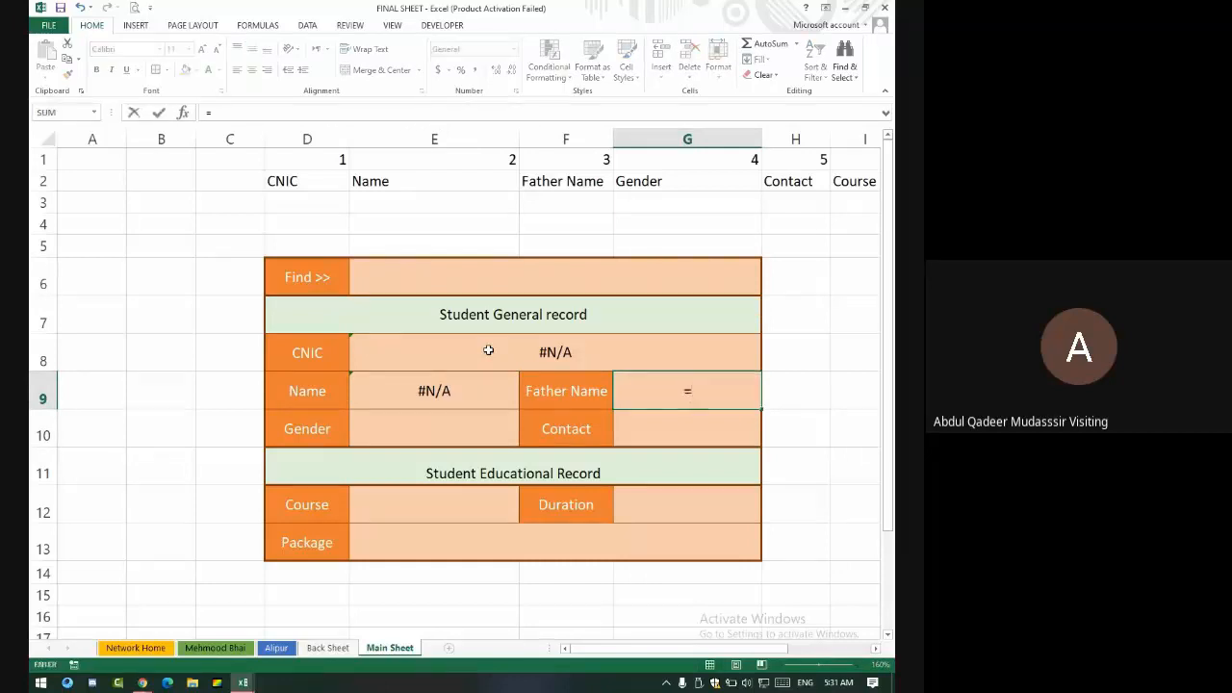
{"action": "type", "text": "vlookup"}
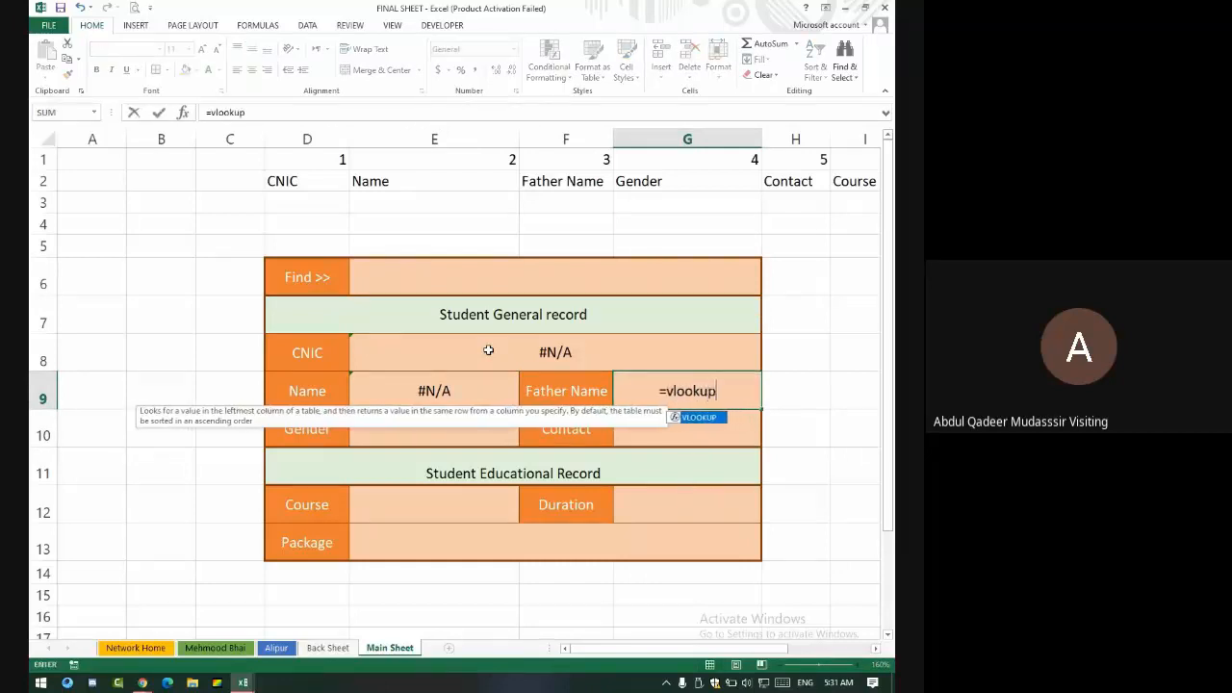
{"action": "type", "text": "("}
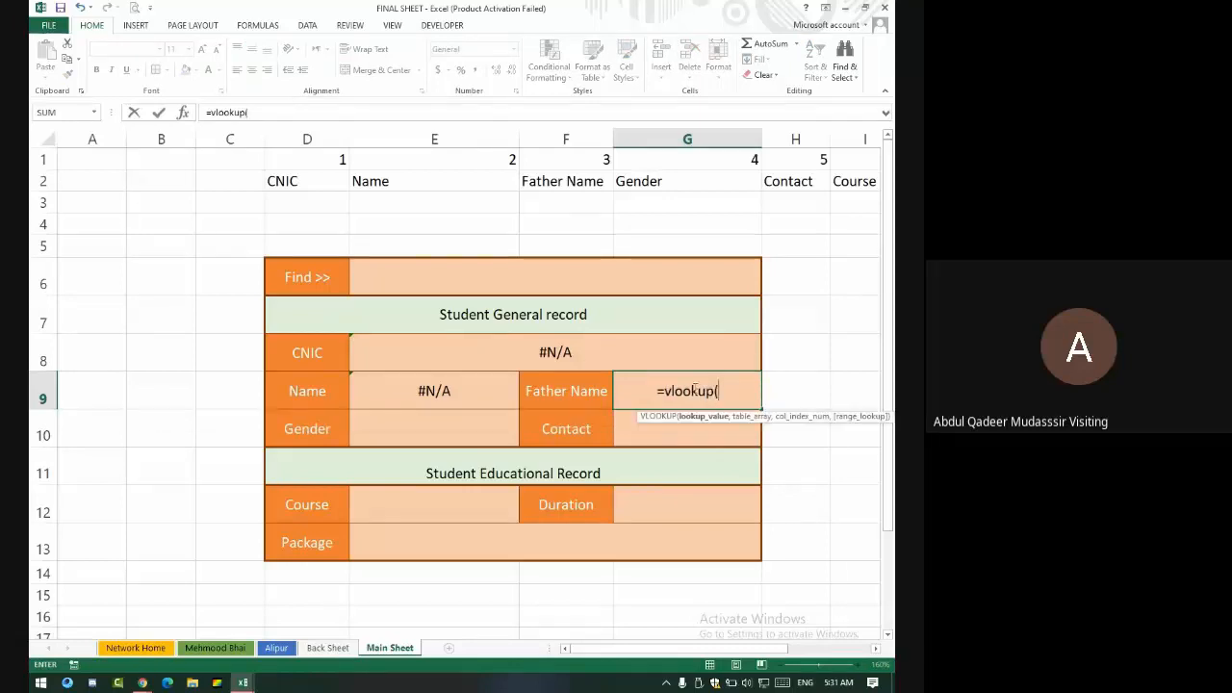
{"action": "left_click", "coordinate": [648, 283]}
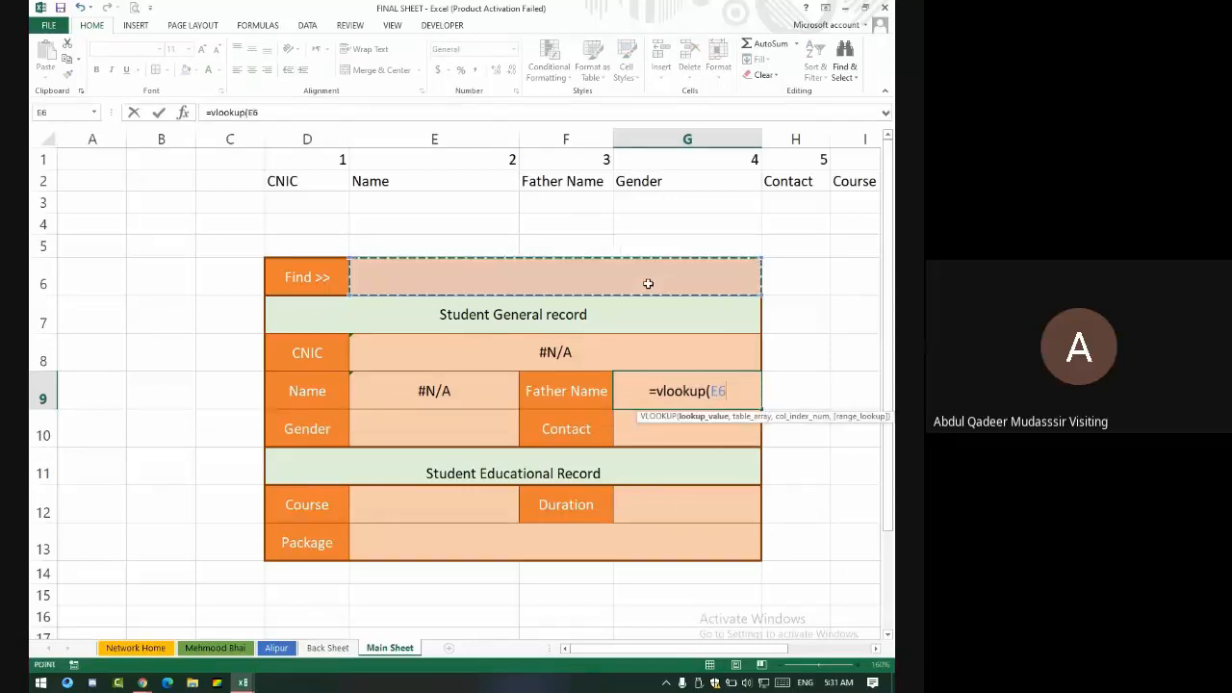
{"action": "type", "text": ","}
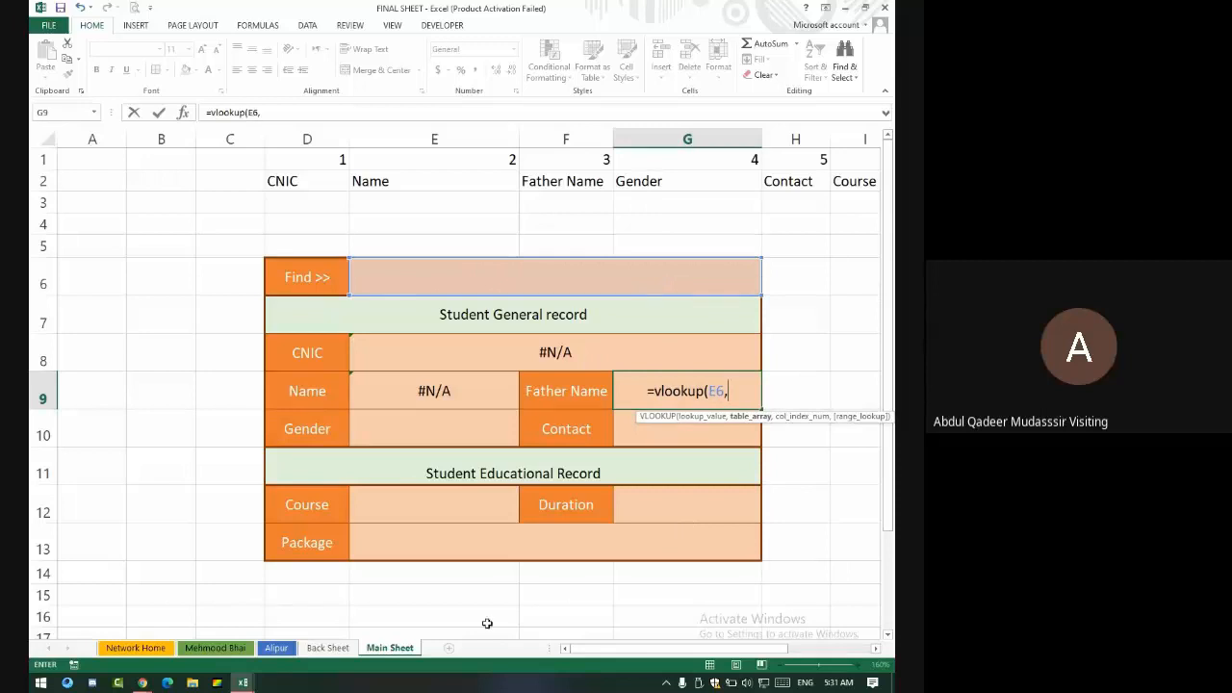
{"action": "left_click", "coordinate": [344, 646]}
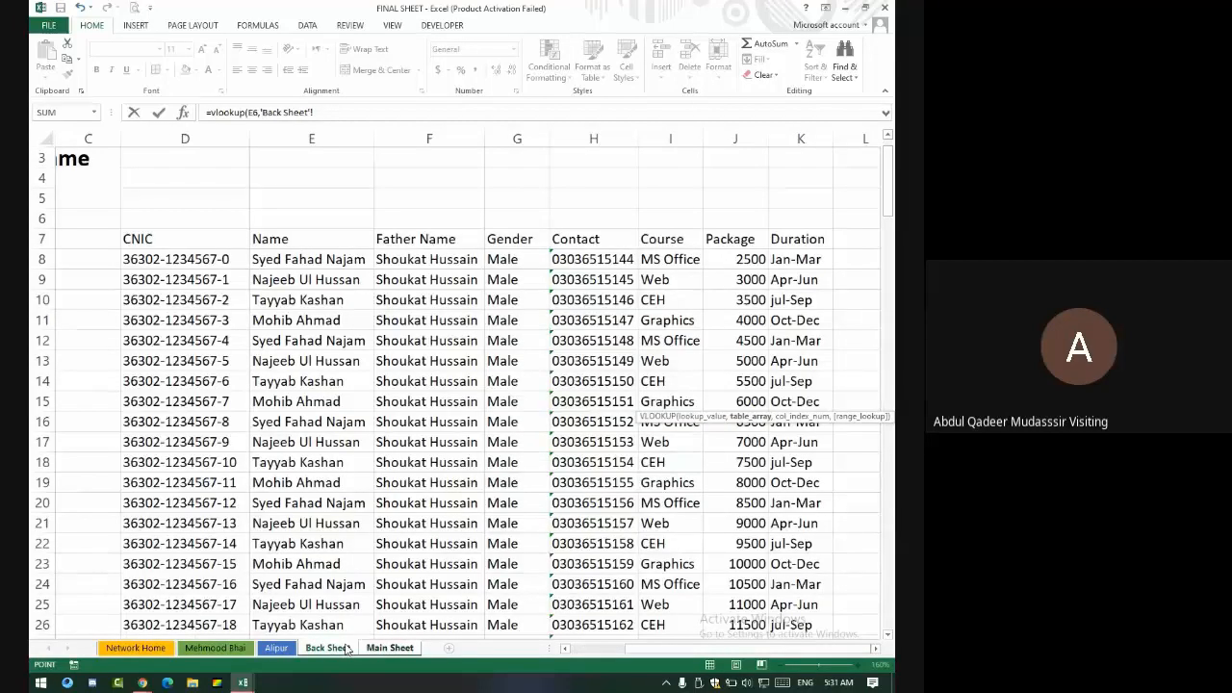
{"action": "left_click_drag", "start_coordinate": [144, 259], "coordinate": [798, 600]}
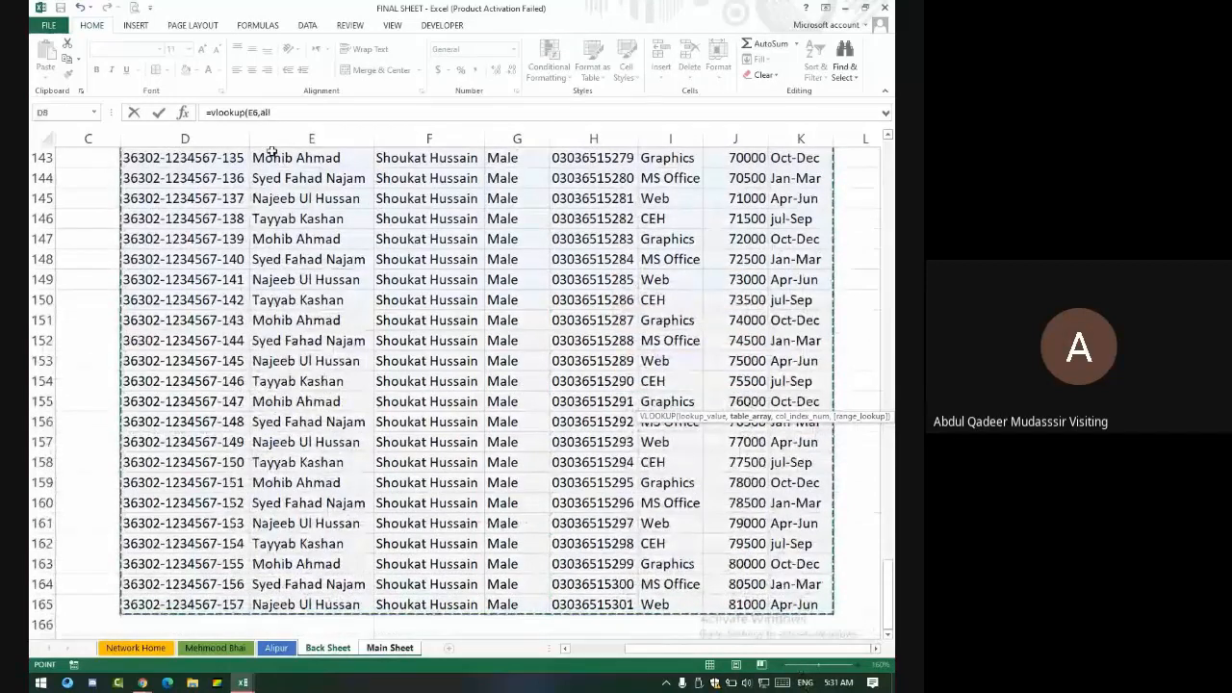
{"action": "scroll", "coordinate": [423, 319], "scroll_direction": "up", "scroll_amount": 13}
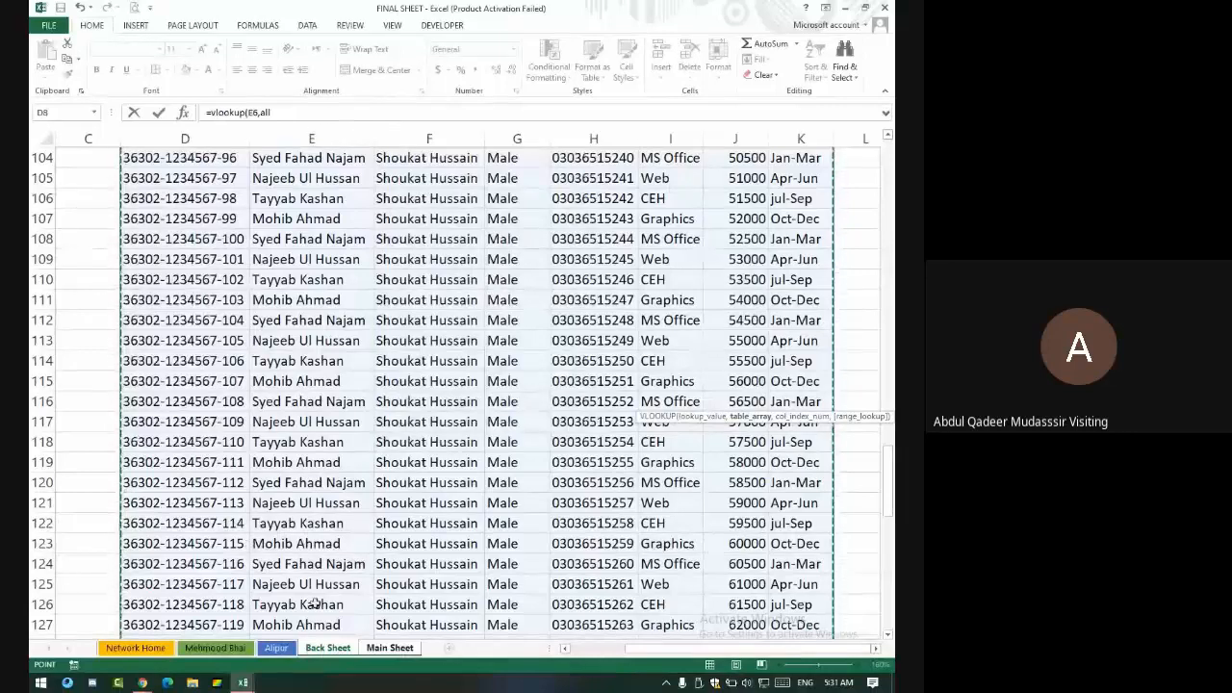
{"action": "left_click", "coordinate": [394, 652]}
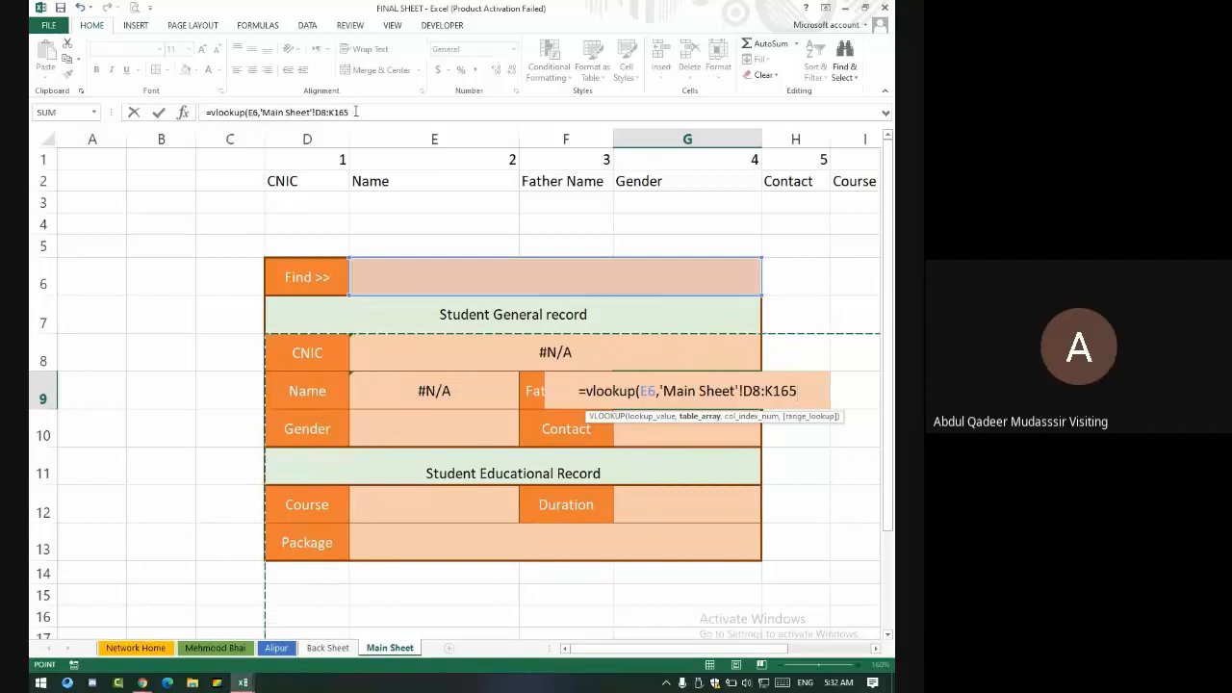
- Replace the sheet range with the named range all and finish with column 3, exact match
{"action": "left_click_drag", "start_coordinate": [358, 117], "coordinate": [265, 117]}
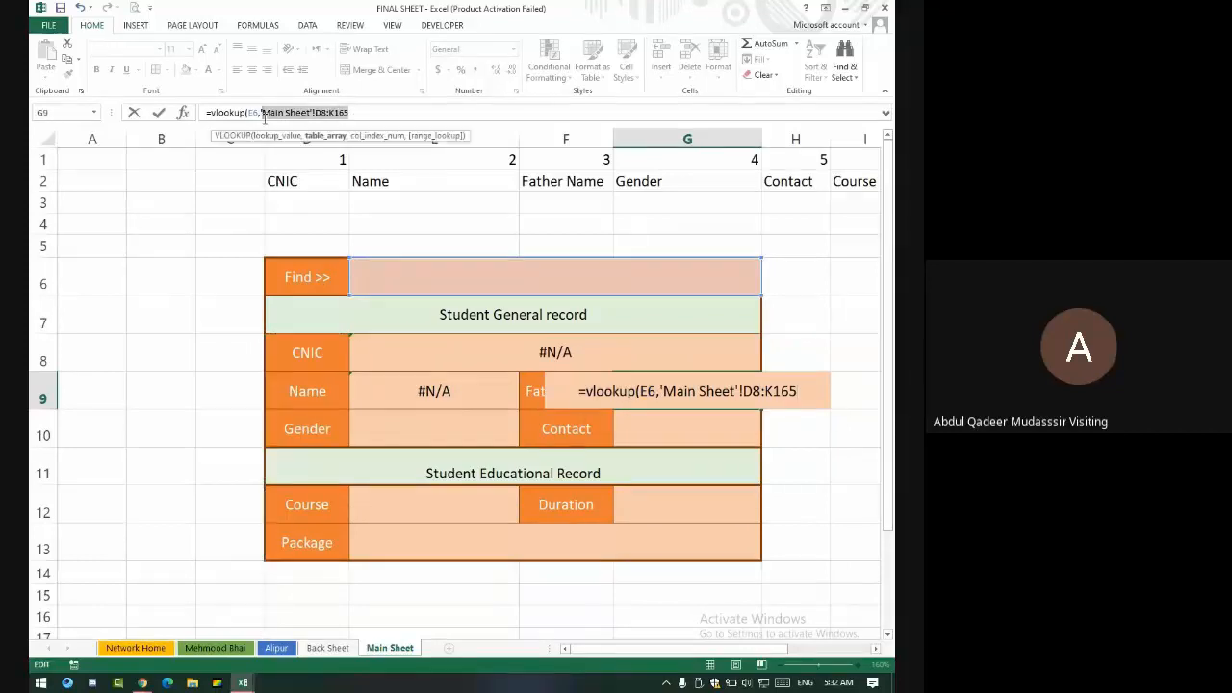
{"action": "key", "text": "BackSpace"}
{"action": "key", "text": "BackSpace"}
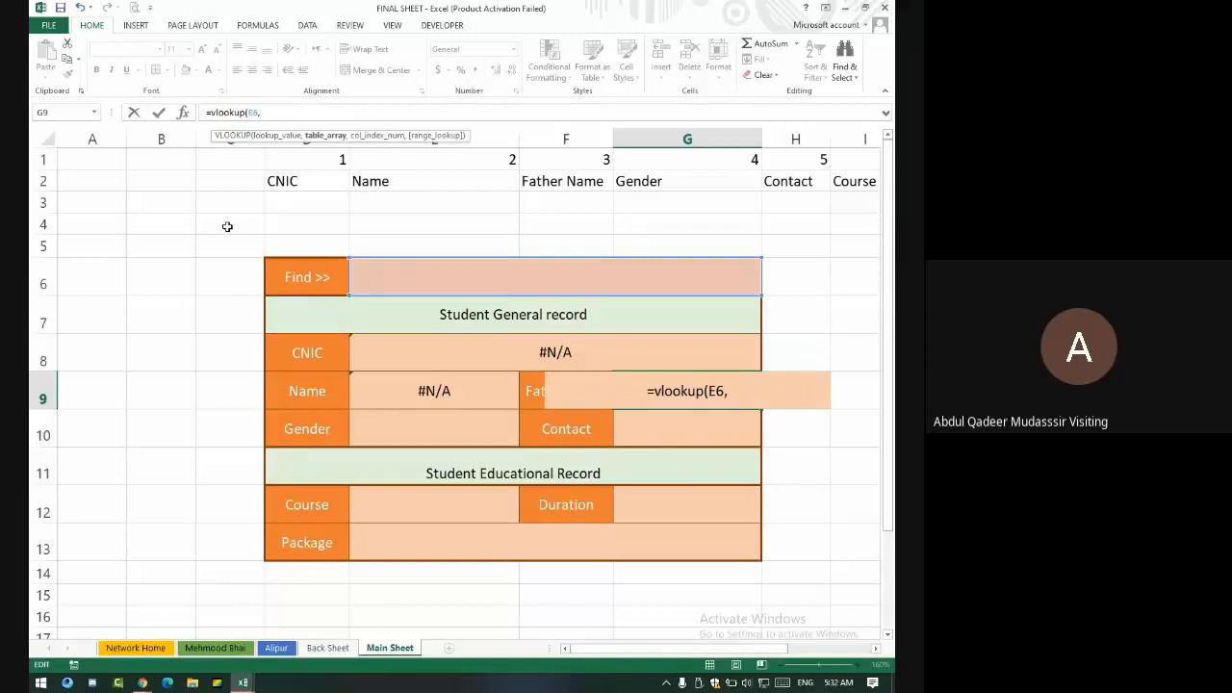
{"action": "type", "text": "all"}
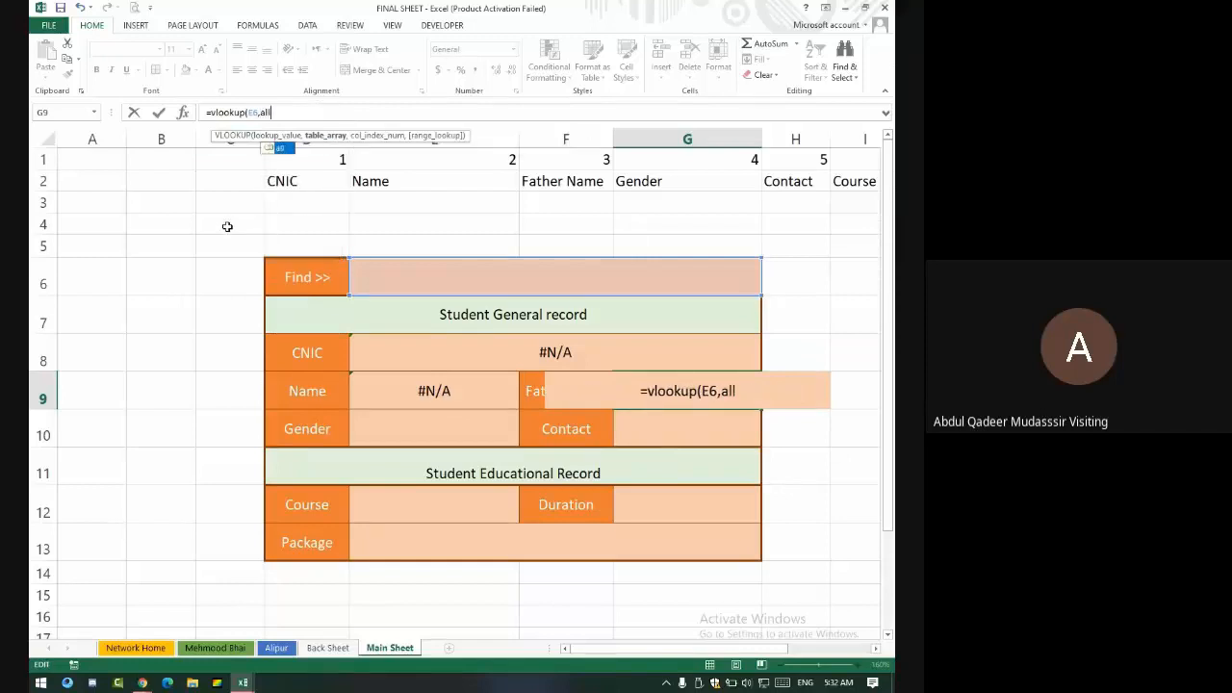
{"action": "type", "text": ","}
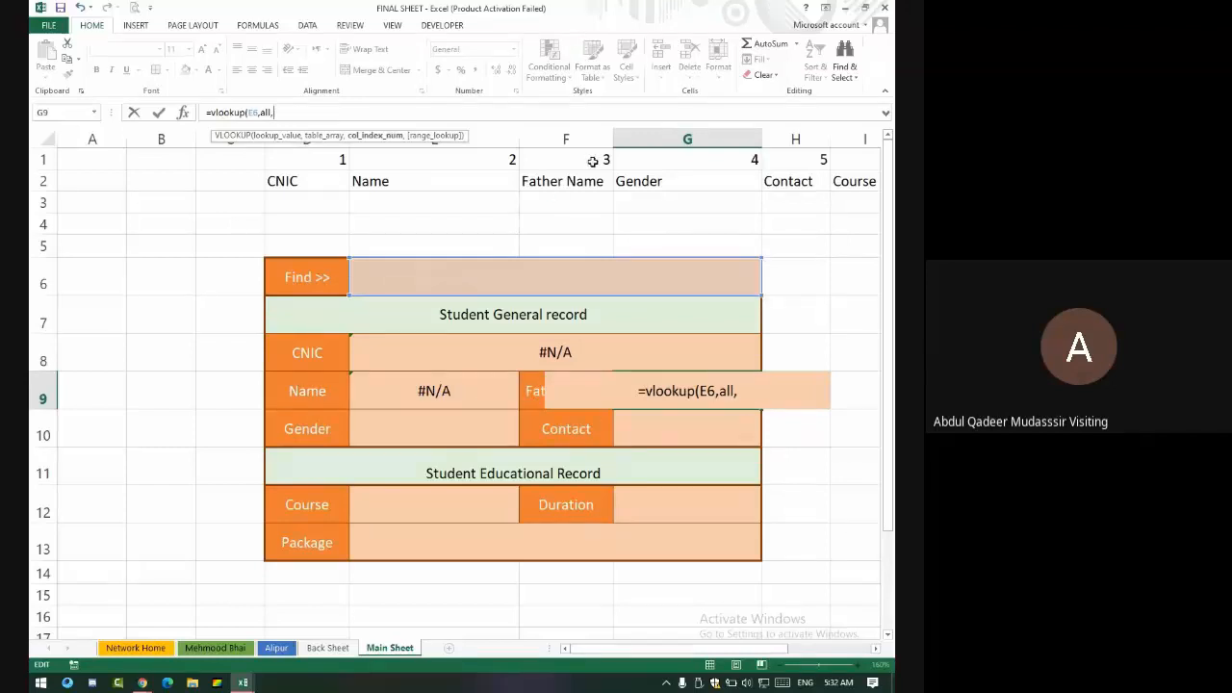
{"action": "type", "text": "3"}
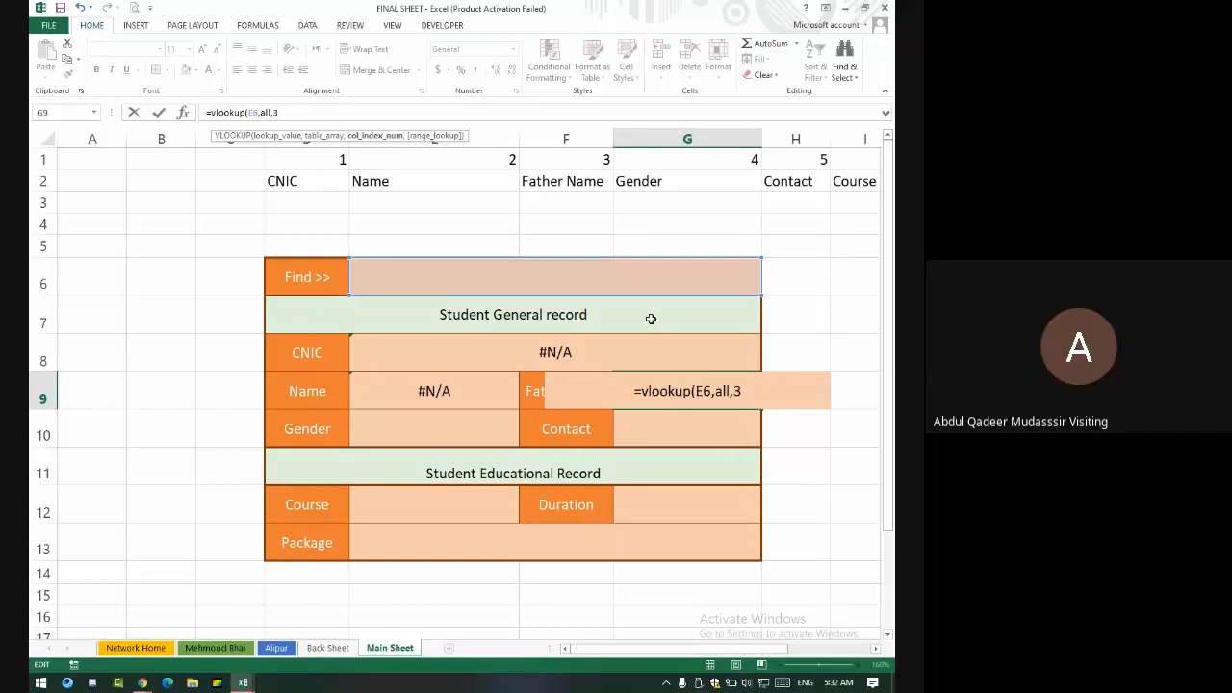
{"action": "type", "text": ",0"}
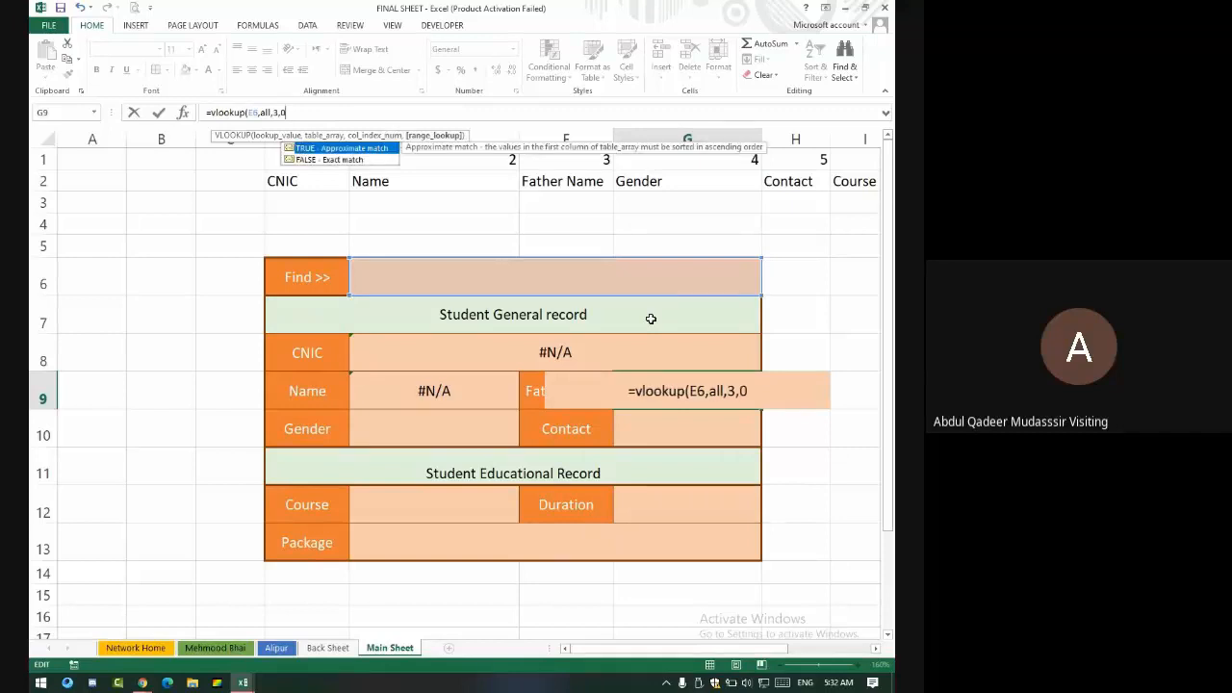
{"action": "key", "text": "Return"}
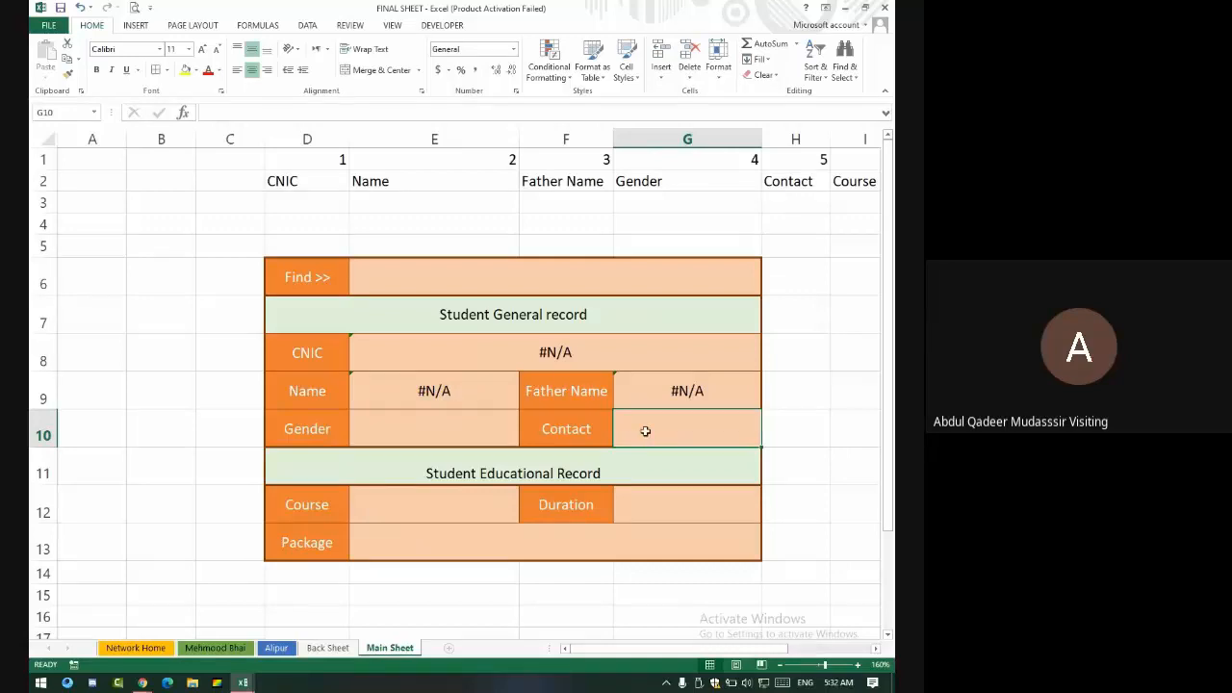
- Enter =VLOOKUP(E6,all,5,0) in G10 so Contact returns column 5
{"action": "type", "text": "="}
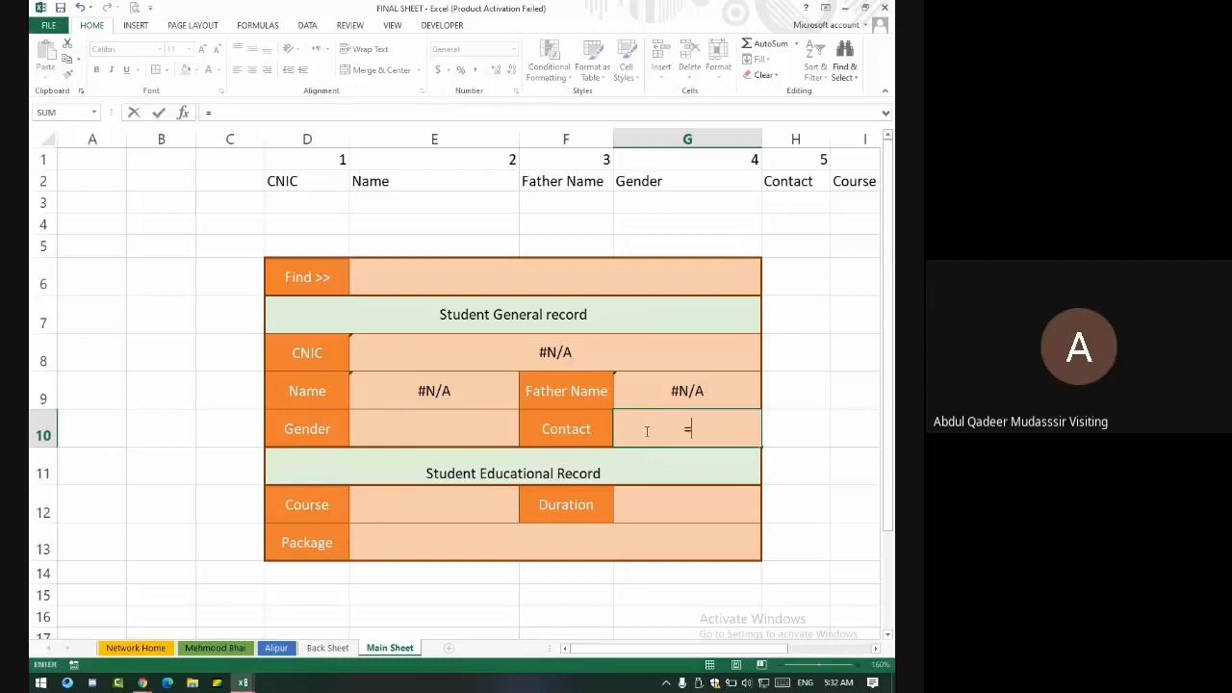
{"action": "type", "text": "vlookup"}
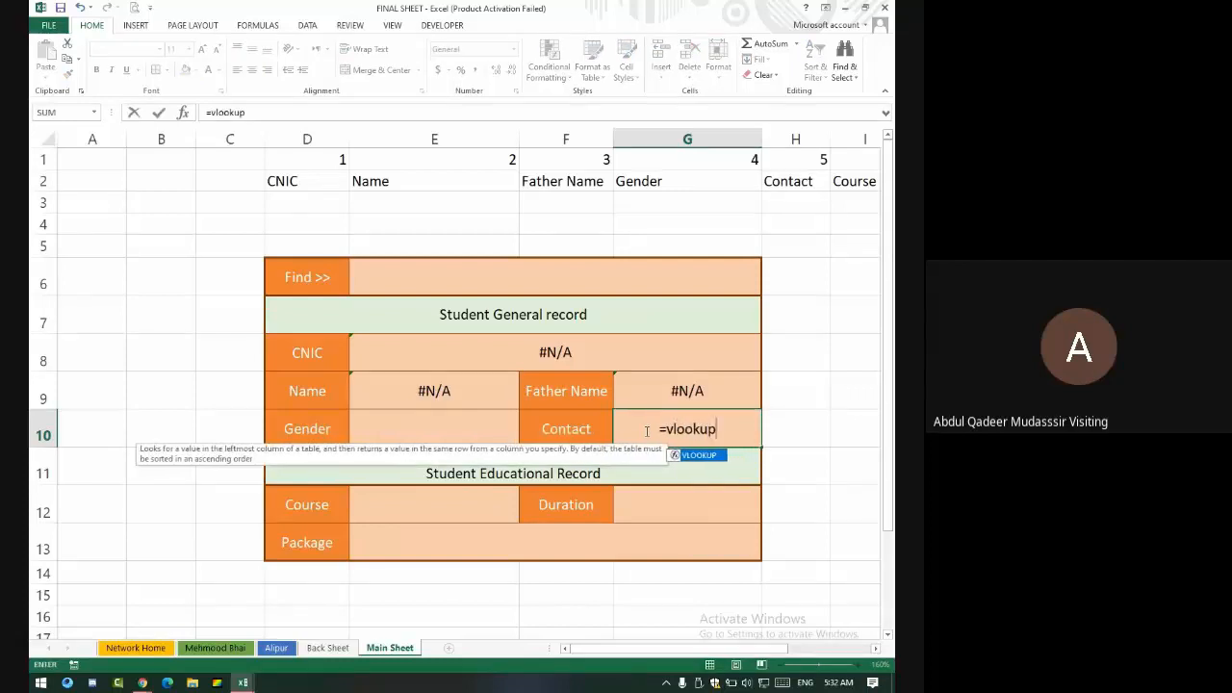
{"action": "type", "text": "("}
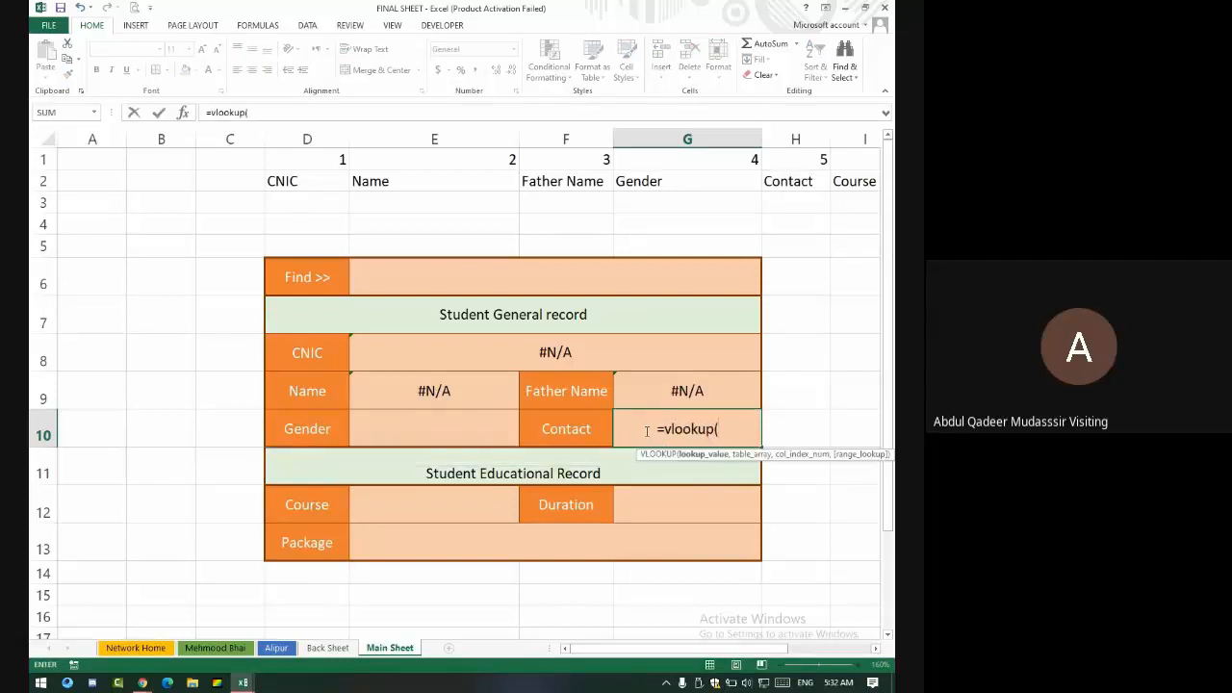
{"action": "left_click", "coordinate": [681, 282]}
{"action": "type", "text": ",a"}
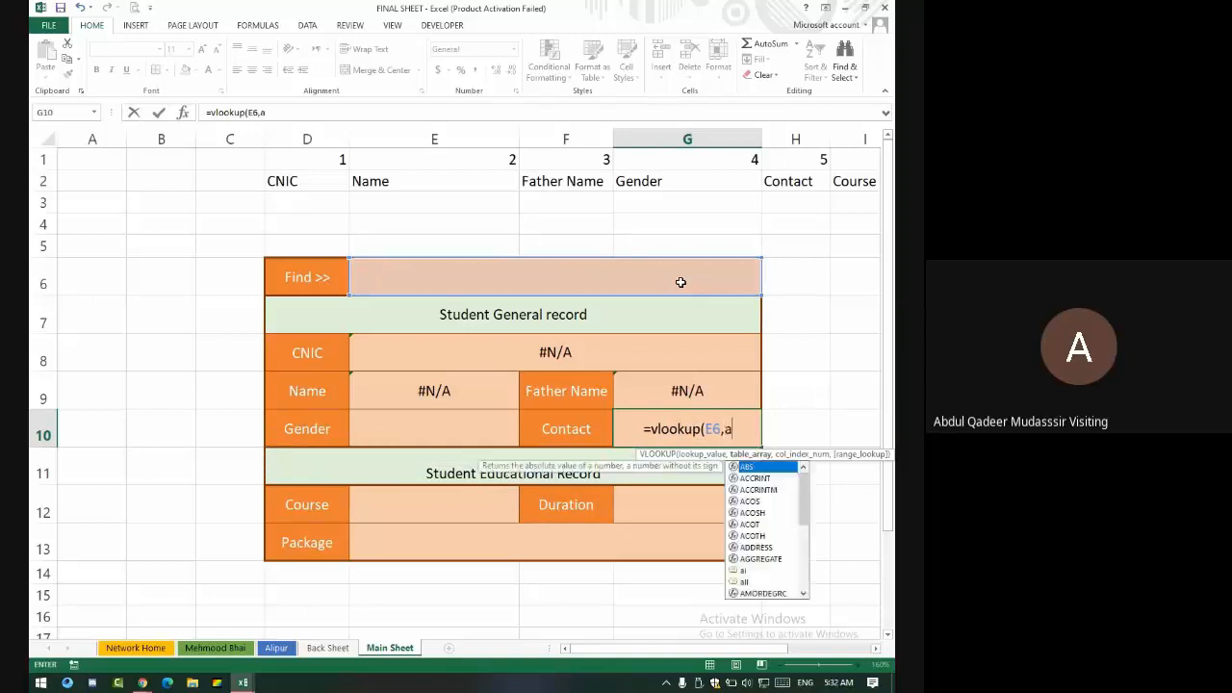
{"action": "type", "text": "ll"}
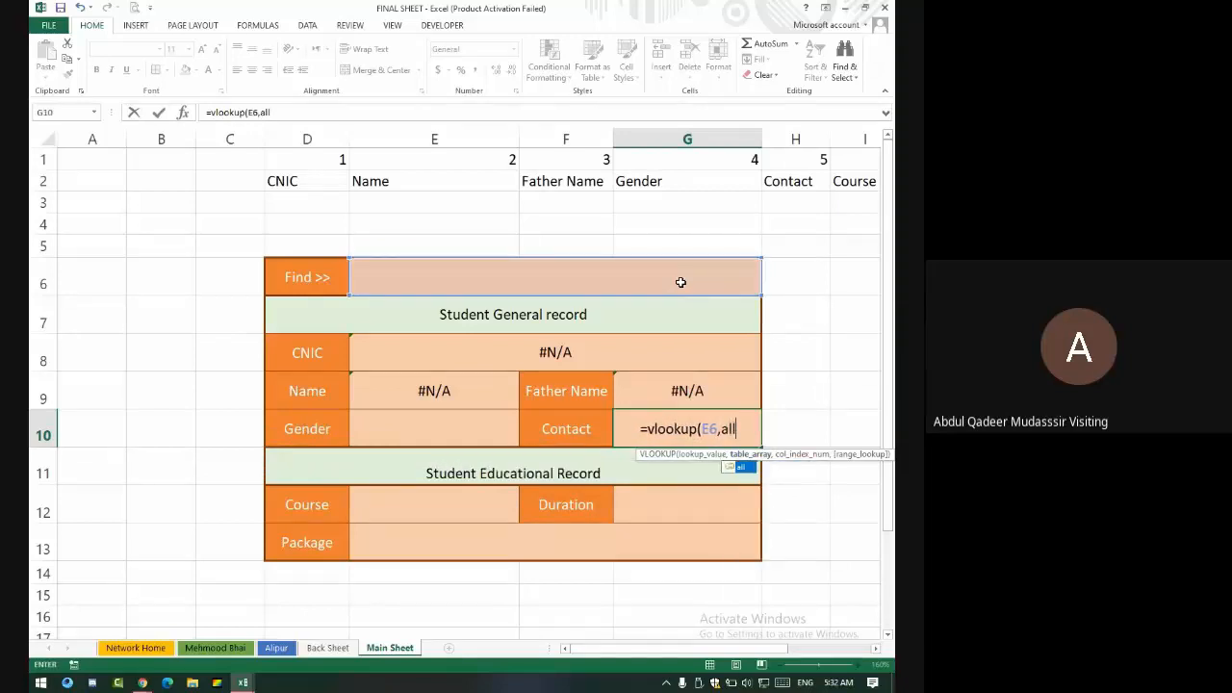
{"action": "type", "text": ","}
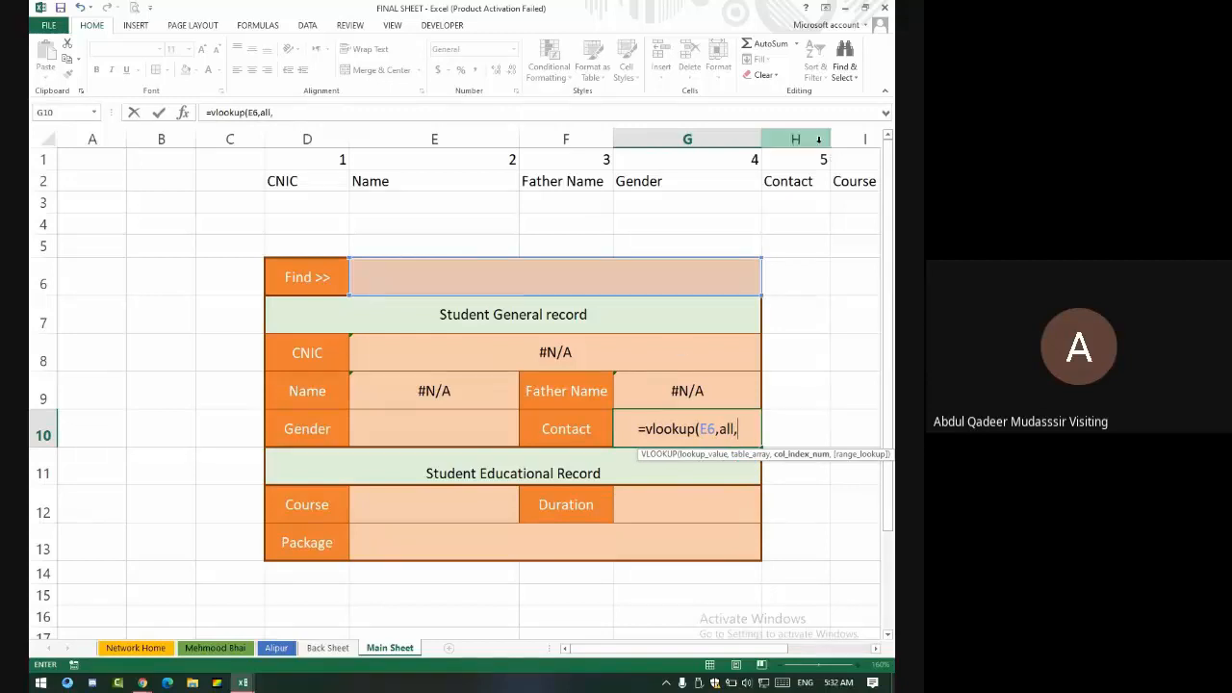
{"action": "type", "text": "5"}
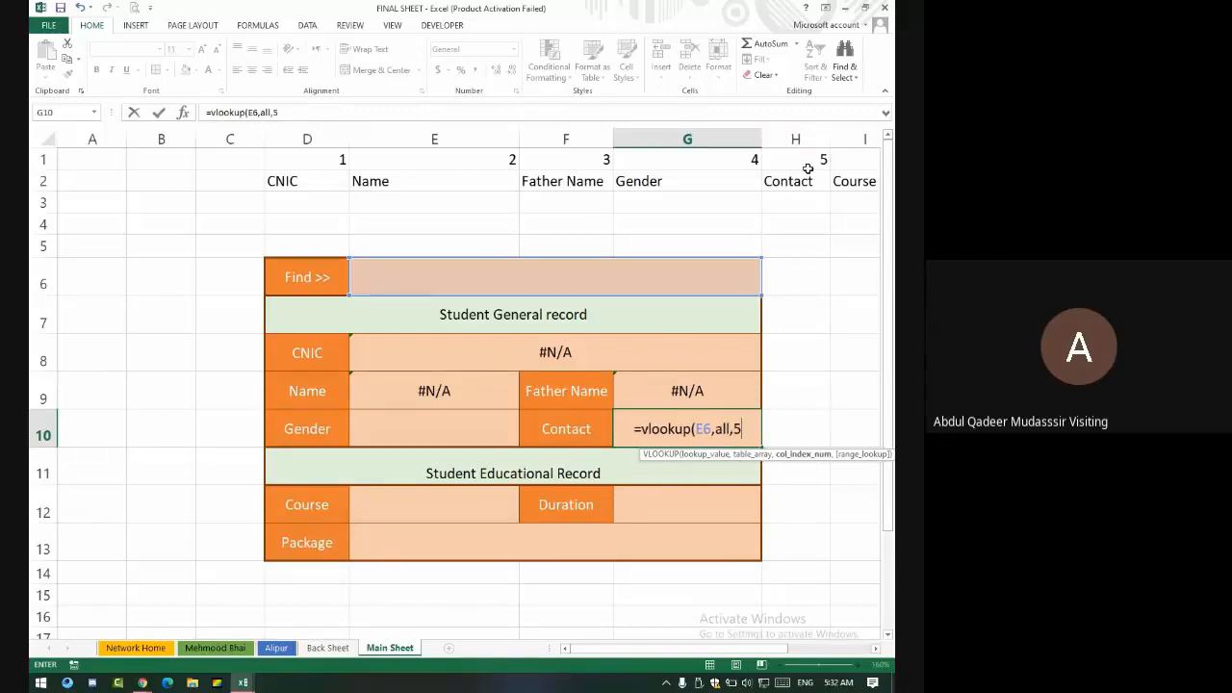
{"action": "type", "text": ",0"}
{"action": "key", "text": "Return"}
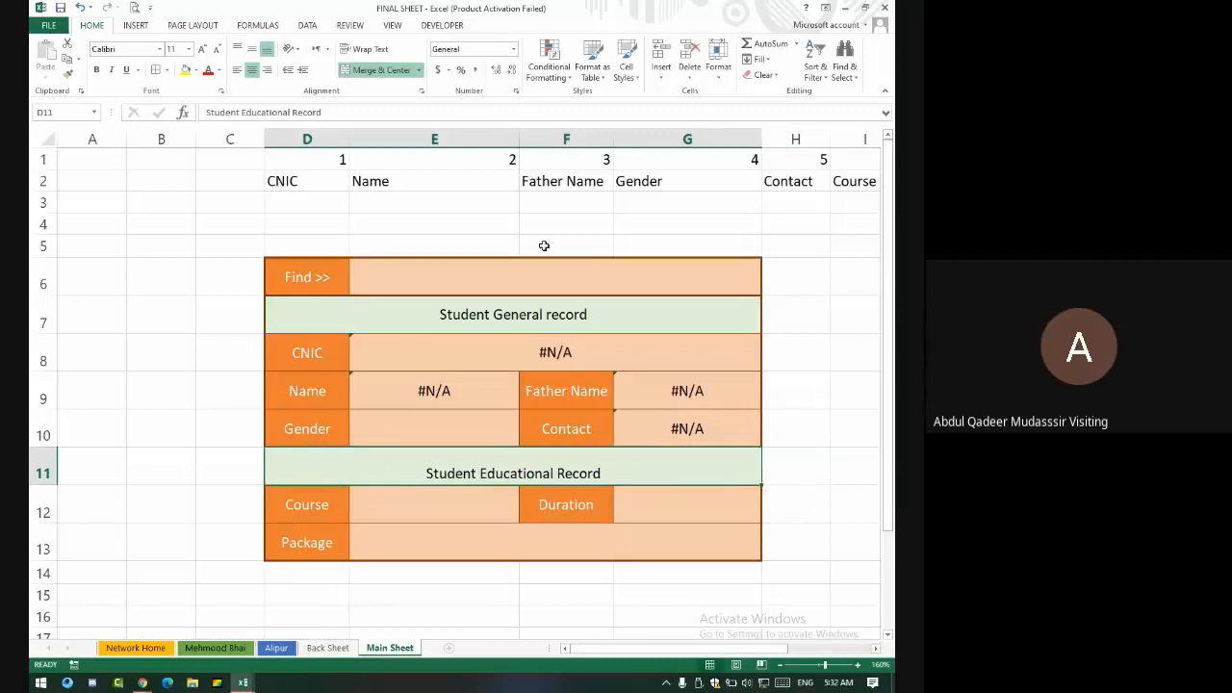
- Copy the CNIC cell's VLOOKUP formula text from the formula bar, leaving the cell unchanged
{"action": "left_click", "coordinate": [702, 387]}
{"action": "left_click", "coordinate": [605, 353]}
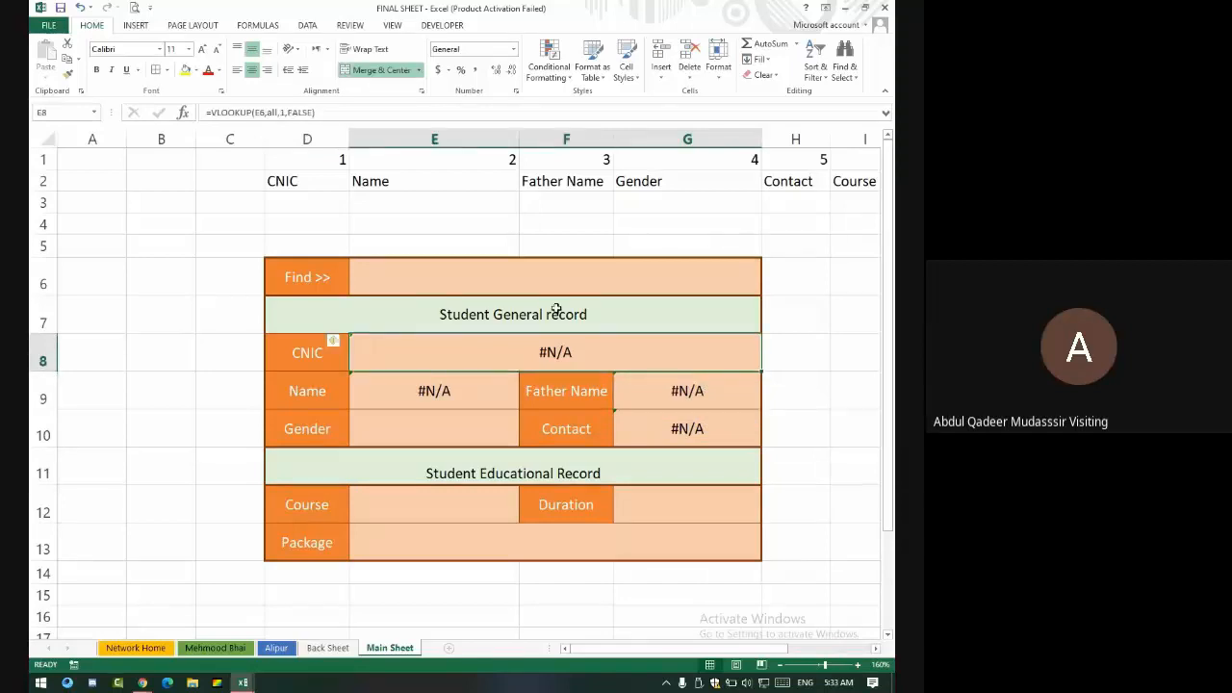
{"action": "left_click", "coordinate": [411, 115]}
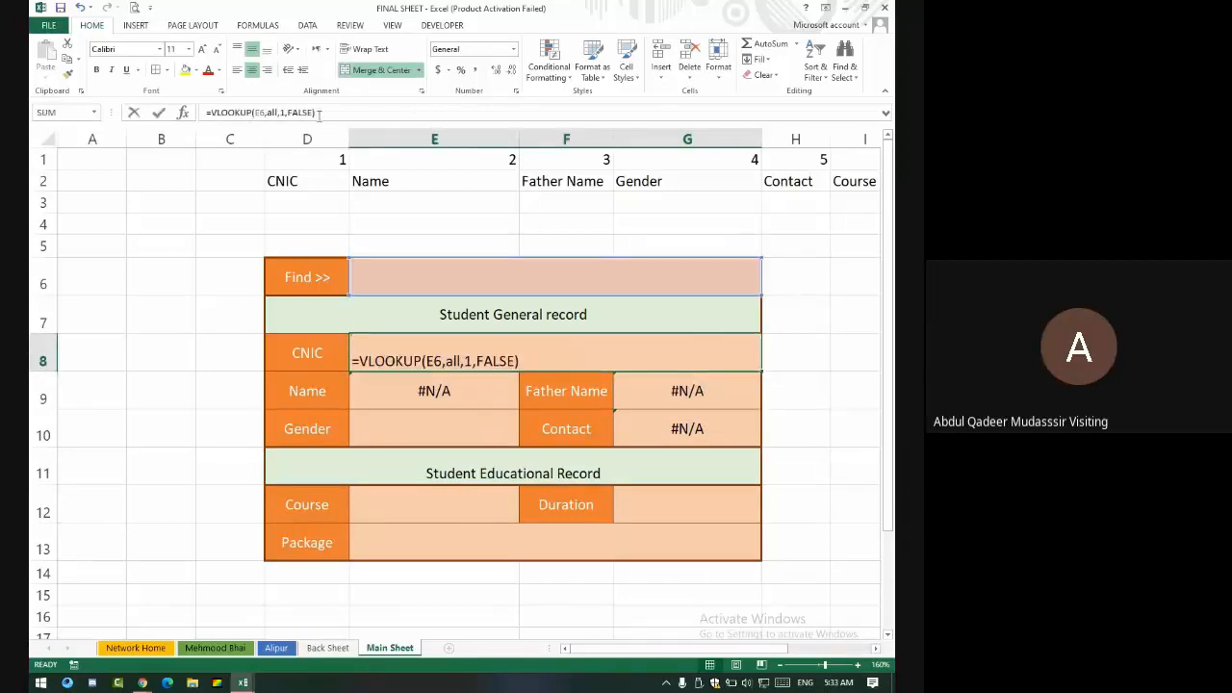
{"action": "left_click_drag", "start_coordinate": [314, 112], "coordinate": [210, 113]}
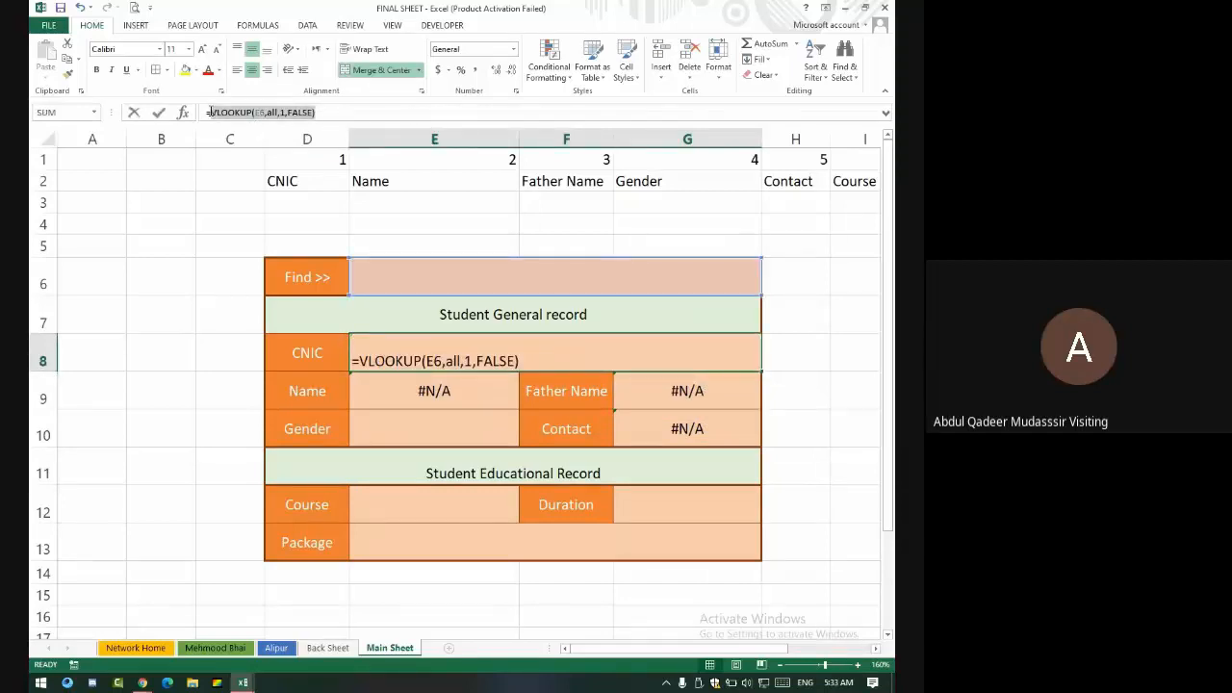
{"action": "right_click", "coordinate": [206, 112]}
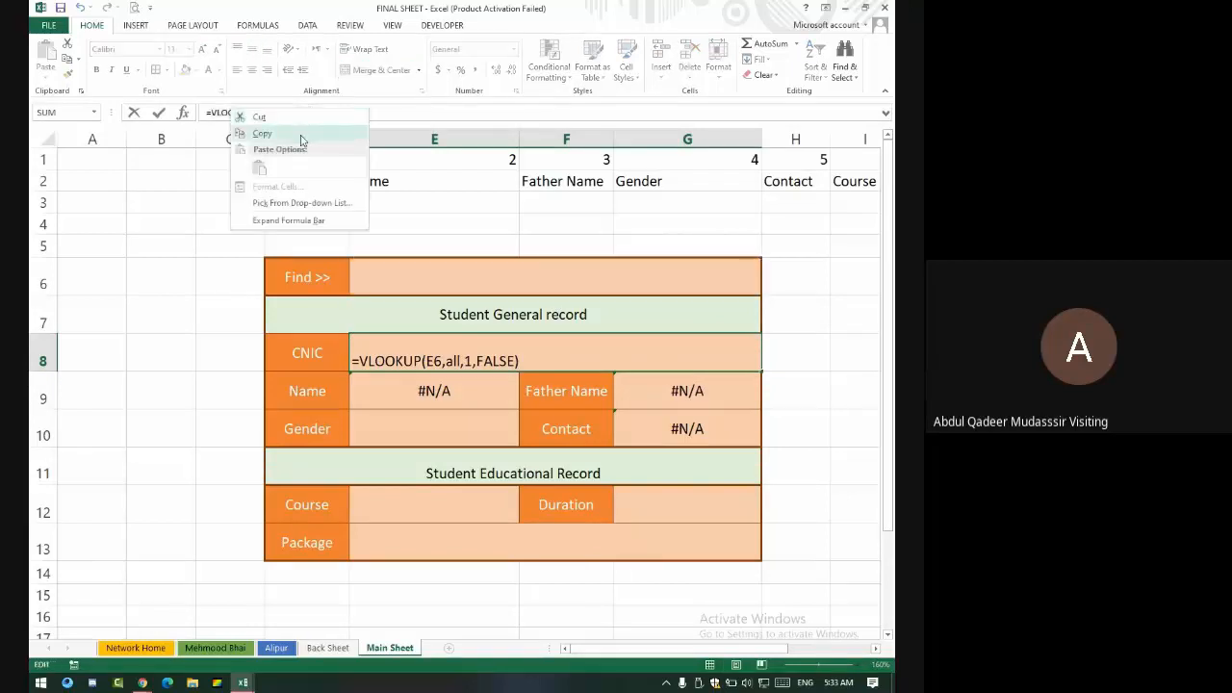
{"action": "left_click", "coordinate": [270, 129]}
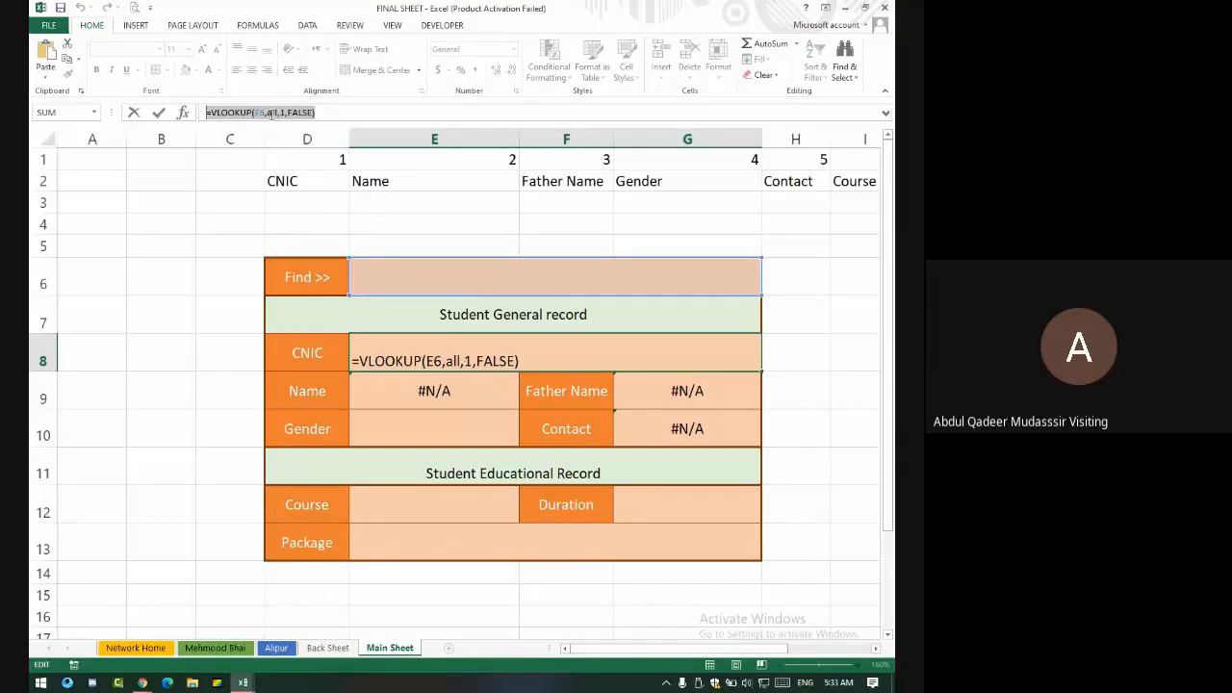
{"action": "key", "text": "Return"}
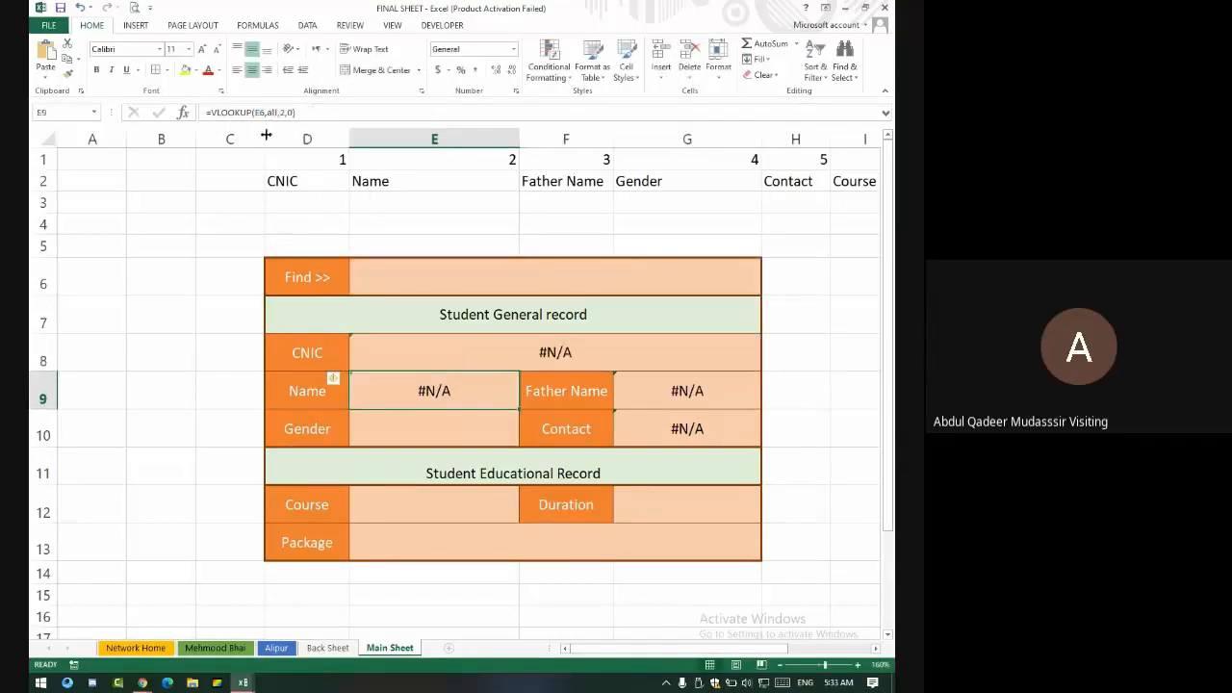
- Paste the lookup formula into Gender, Course, Package and Duration G12, dismissing the paste warnings
{"action": "left_click", "coordinate": [439, 425]}
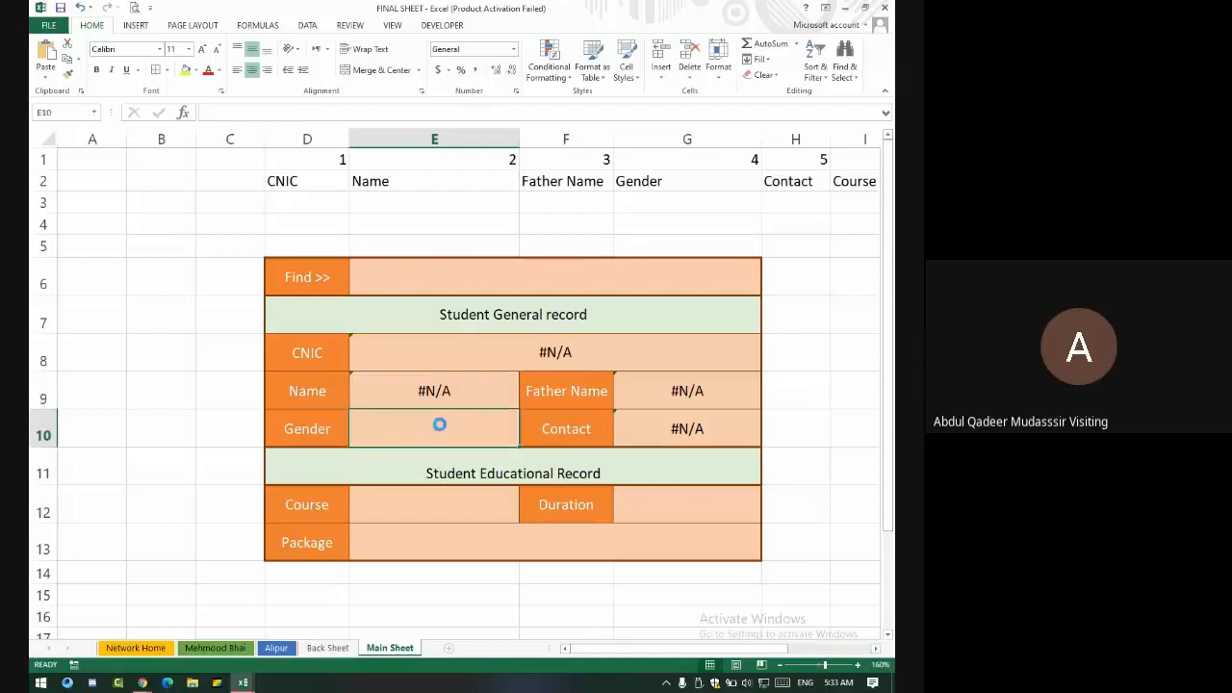
{"action": "key", "text": "ctrl+v"}
{"action": "left_click", "coordinate": [421, 518]}
{"action": "key", "text": "ctrl+v"}
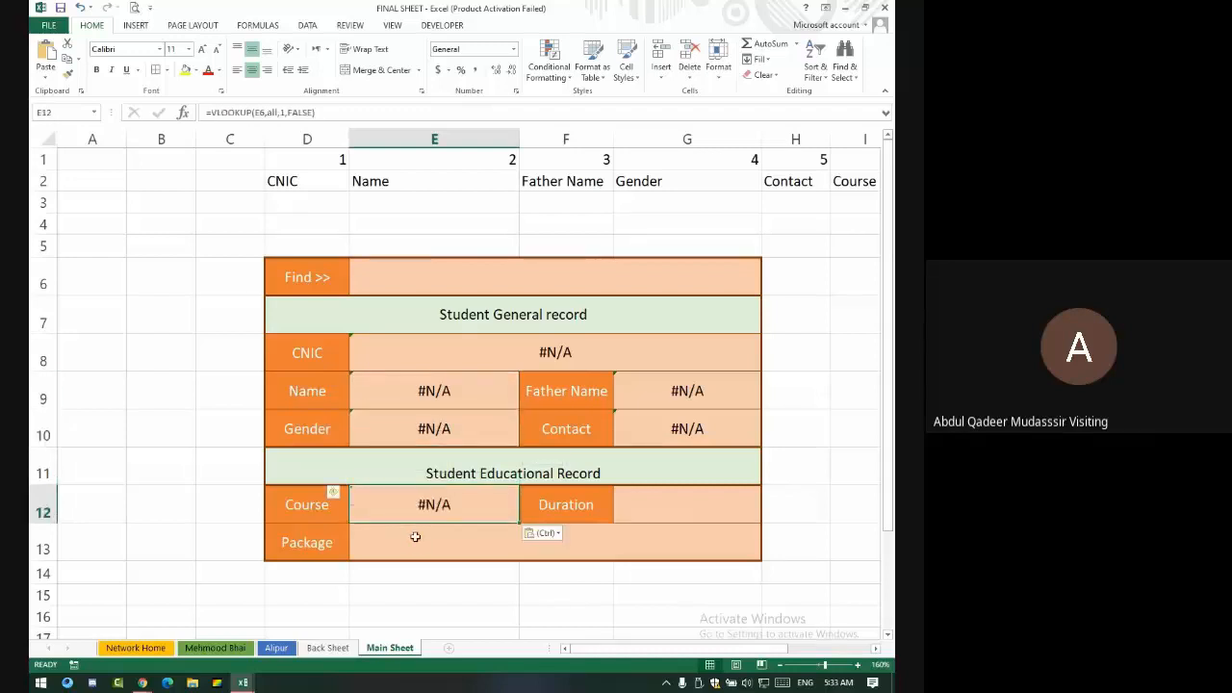
{"action": "left_click", "coordinate": [421, 534]}
{"action": "key", "text": "ctrl+v"}
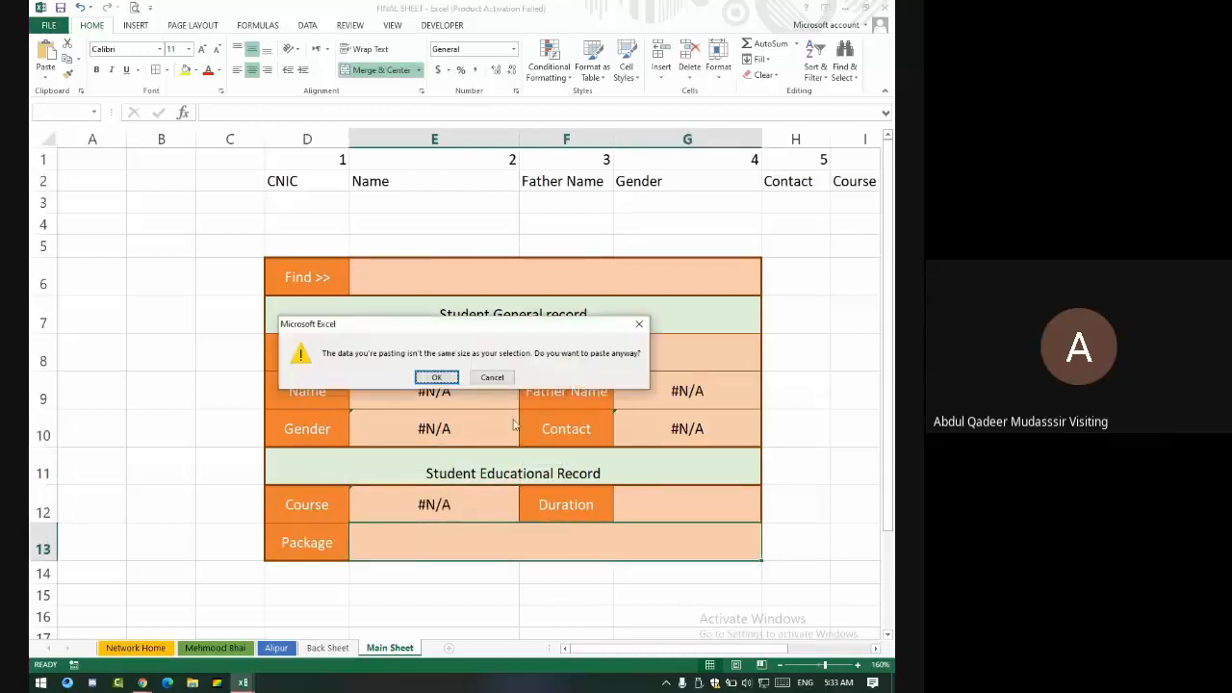
{"action": "left_click", "coordinate": [437, 377]}
{"action": "left_click", "coordinate": [466, 383]}
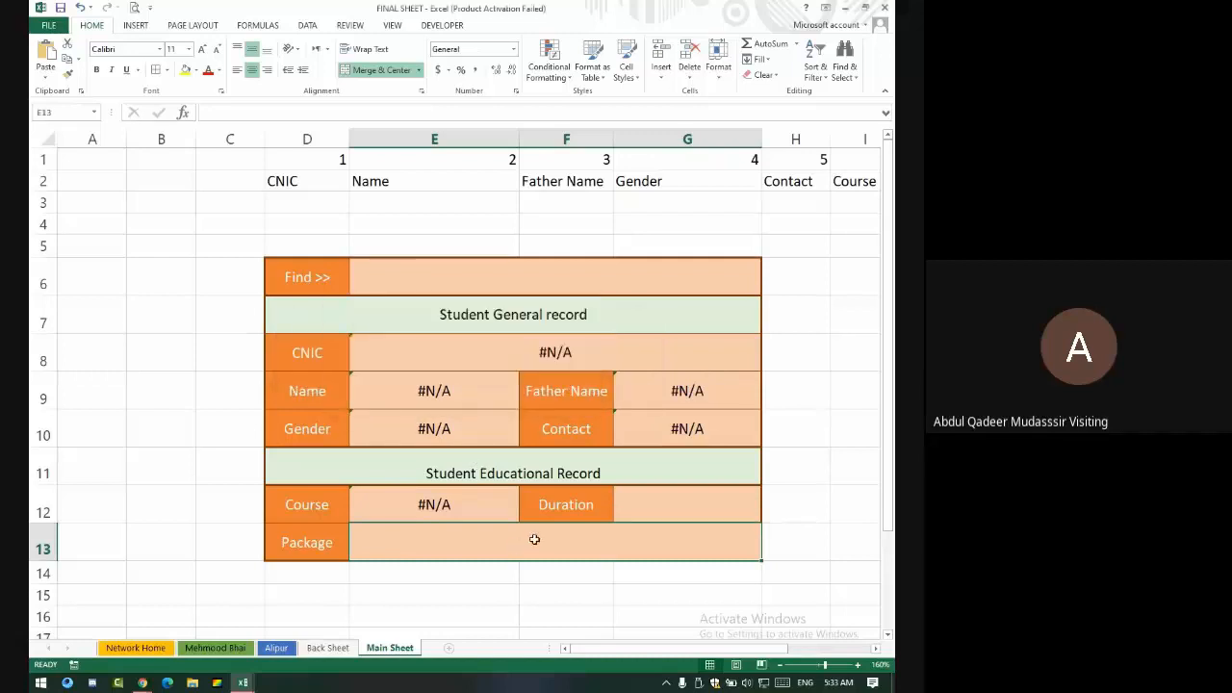
{"action": "left_click", "coordinate": [684, 506]}
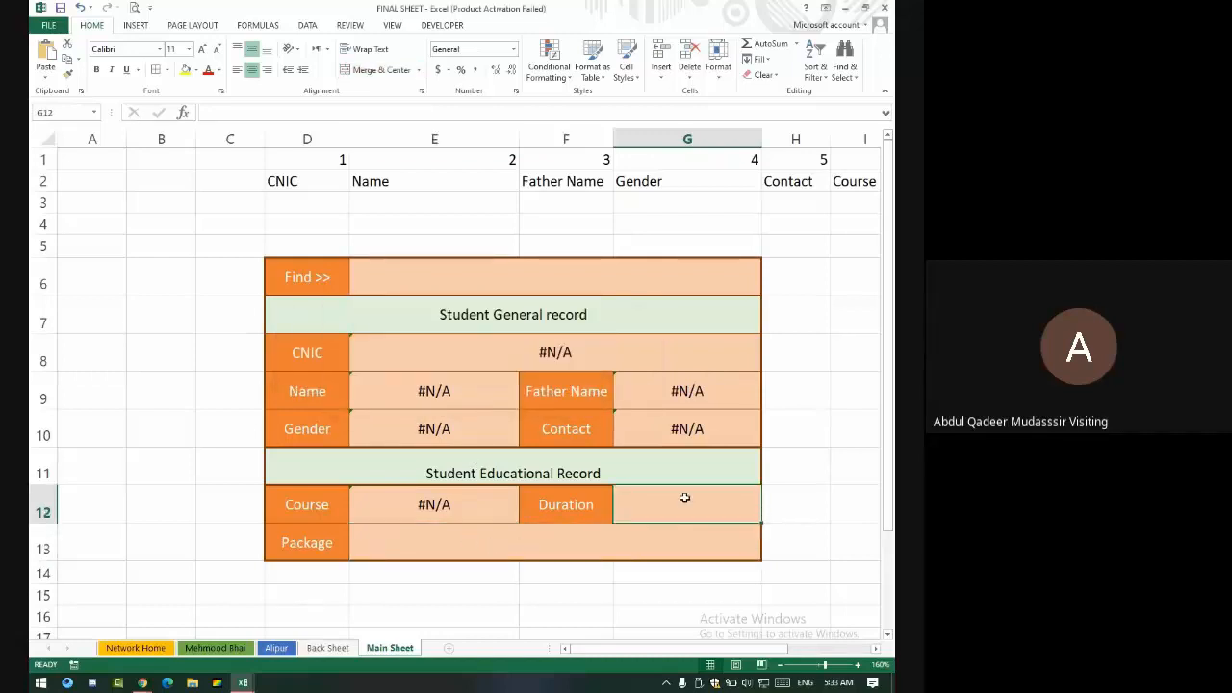
{"action": "key", "text": "ctrl+v"}
{"action": "left_click", "coordinate": [505, 535]}
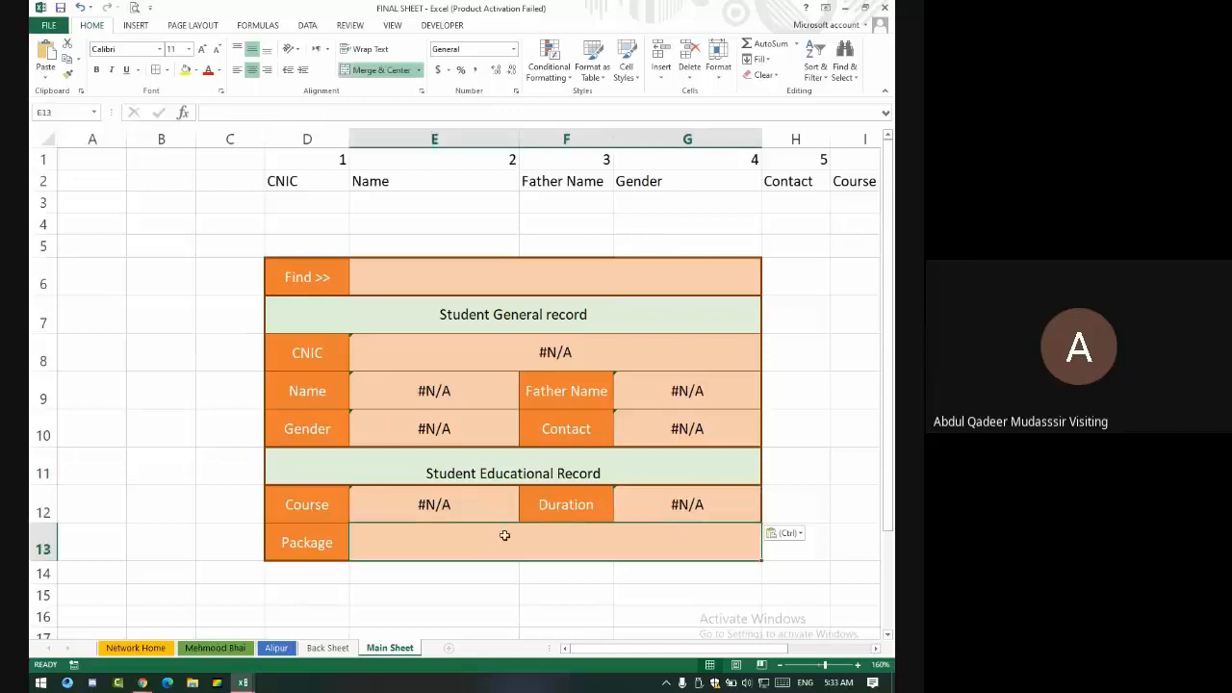
- Enter =VLOOKUP(E6,all,7,0) in the Package cell E13
{"action": "type", "text": "=vloo"}
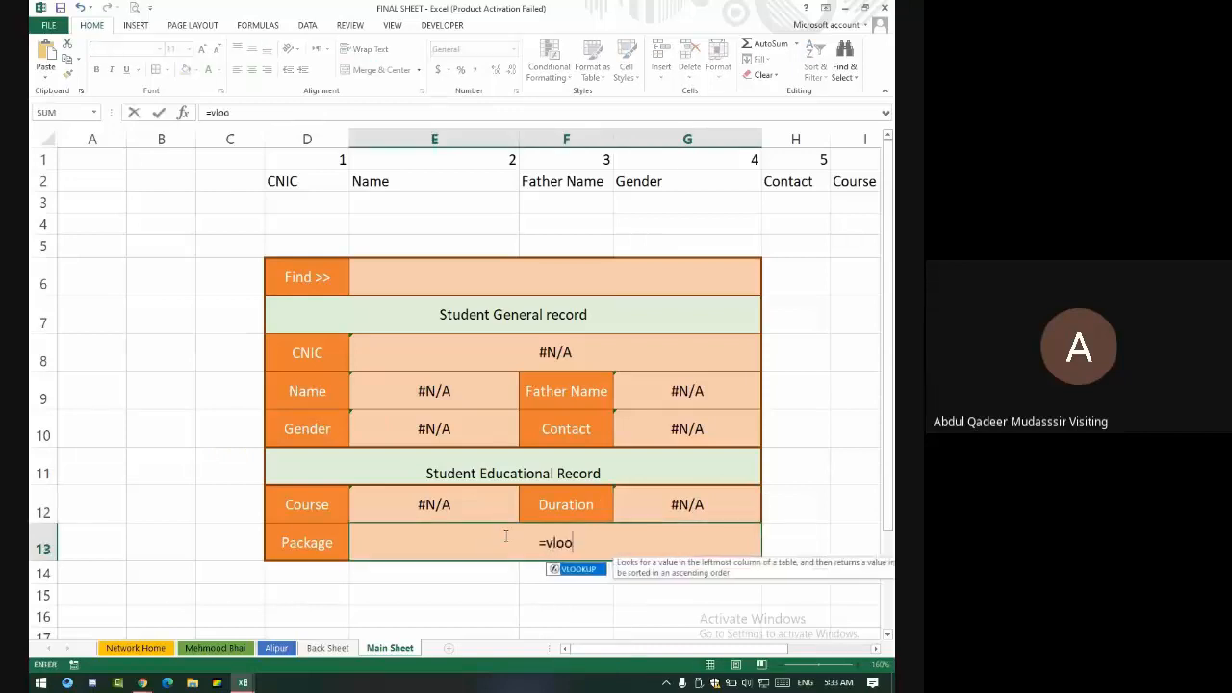
{"action": "type", "text": "kup("}
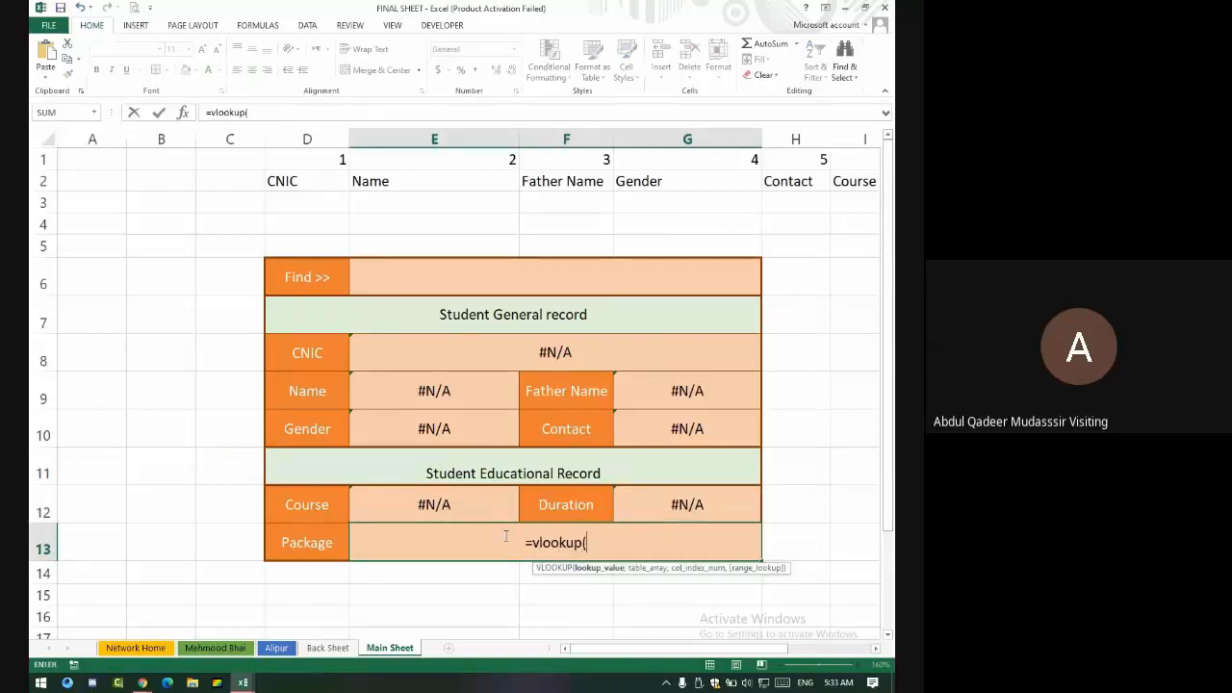
{"action": "left_click", "coordinate": [577, 291]}
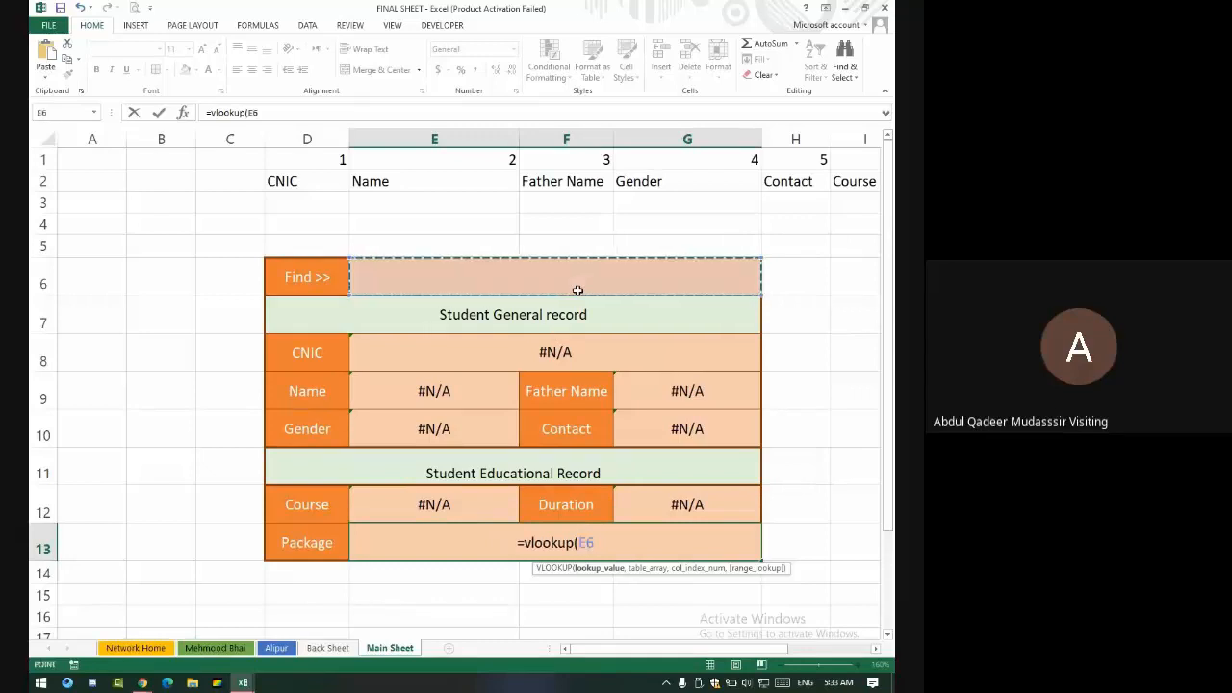
{"action": "type", "text": ","}
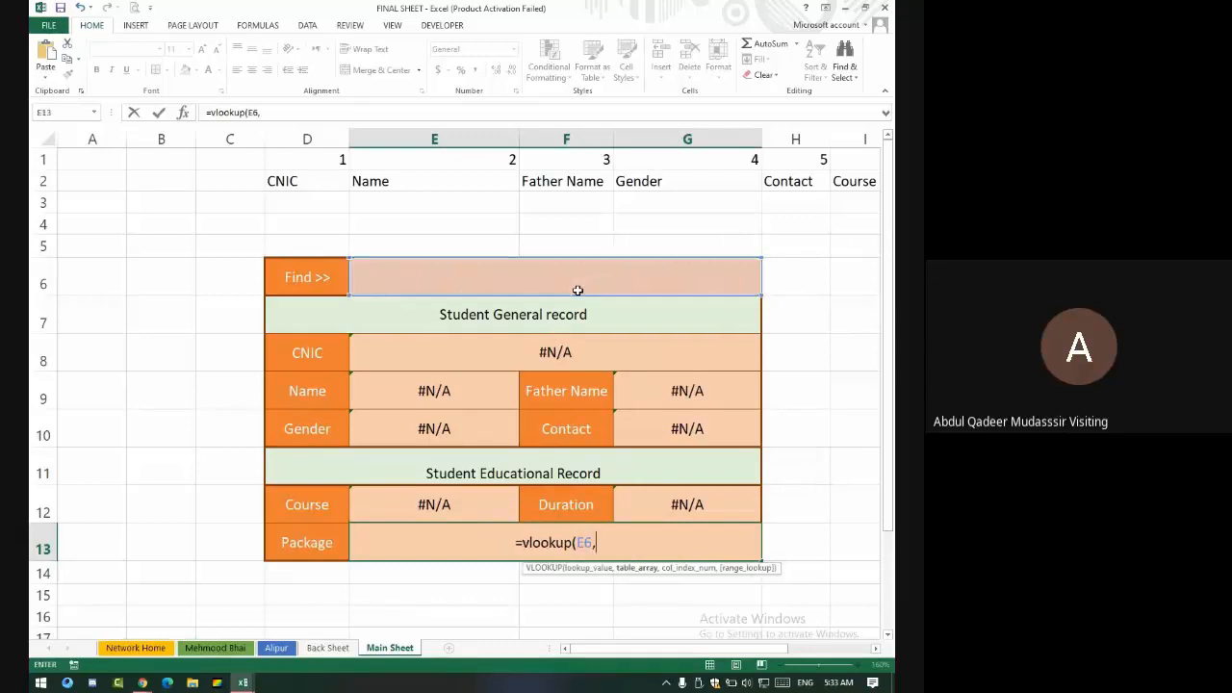
{"action": "type", "text": "all"}
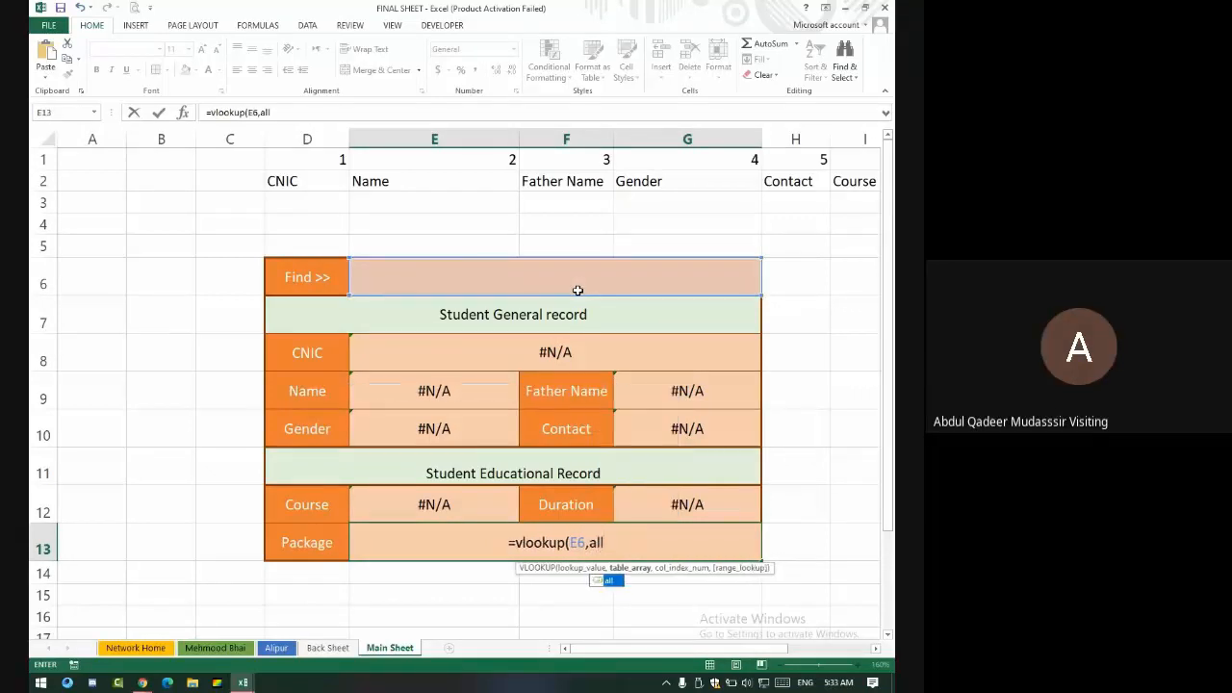
{"action": "type", "text": ","}
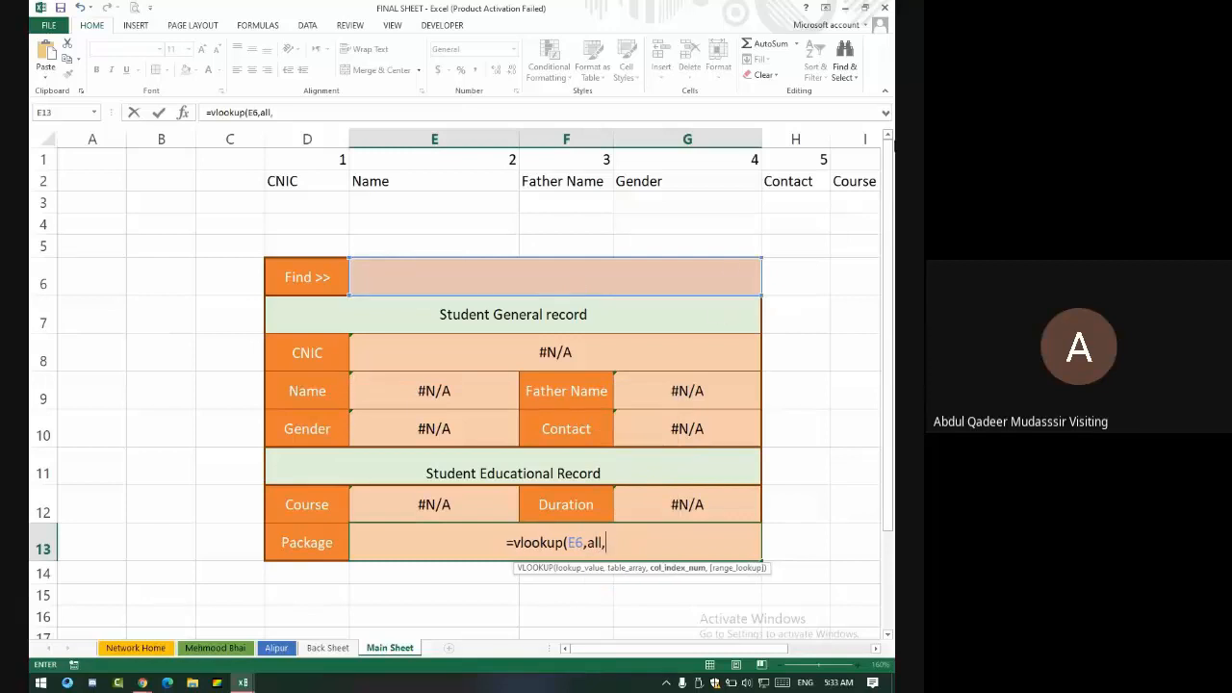
{"action": "scroll", "coordinate": [744, 655], "scroll_direction": "right", "scroll_amount": 2}
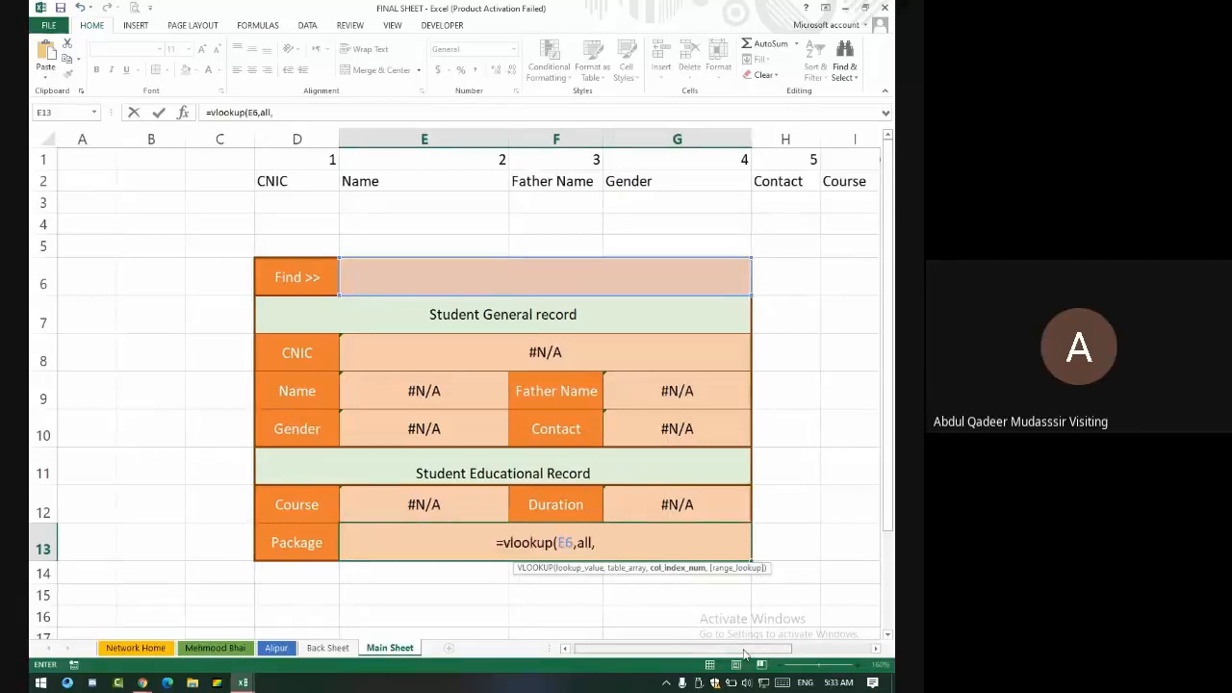
{"action": "scroll", "coordinate": [744, 654], "scroll_direction": "right", "scroll_amount": 5}
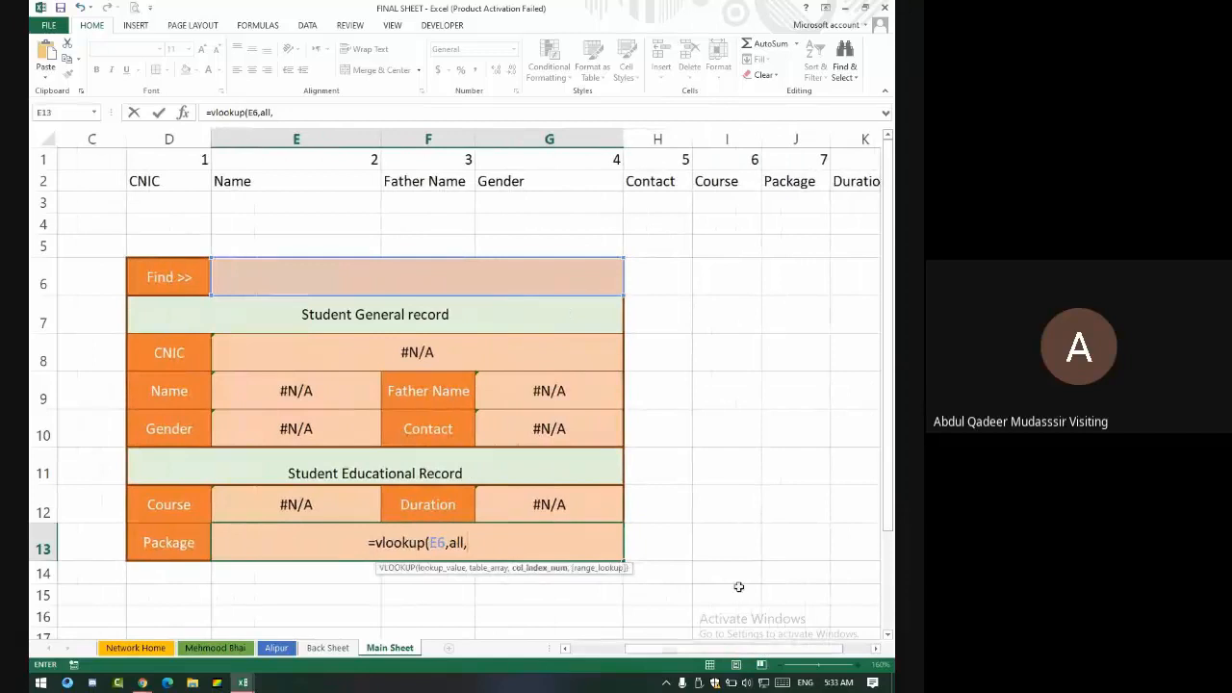
{"action": "type", "text": "7,0"}
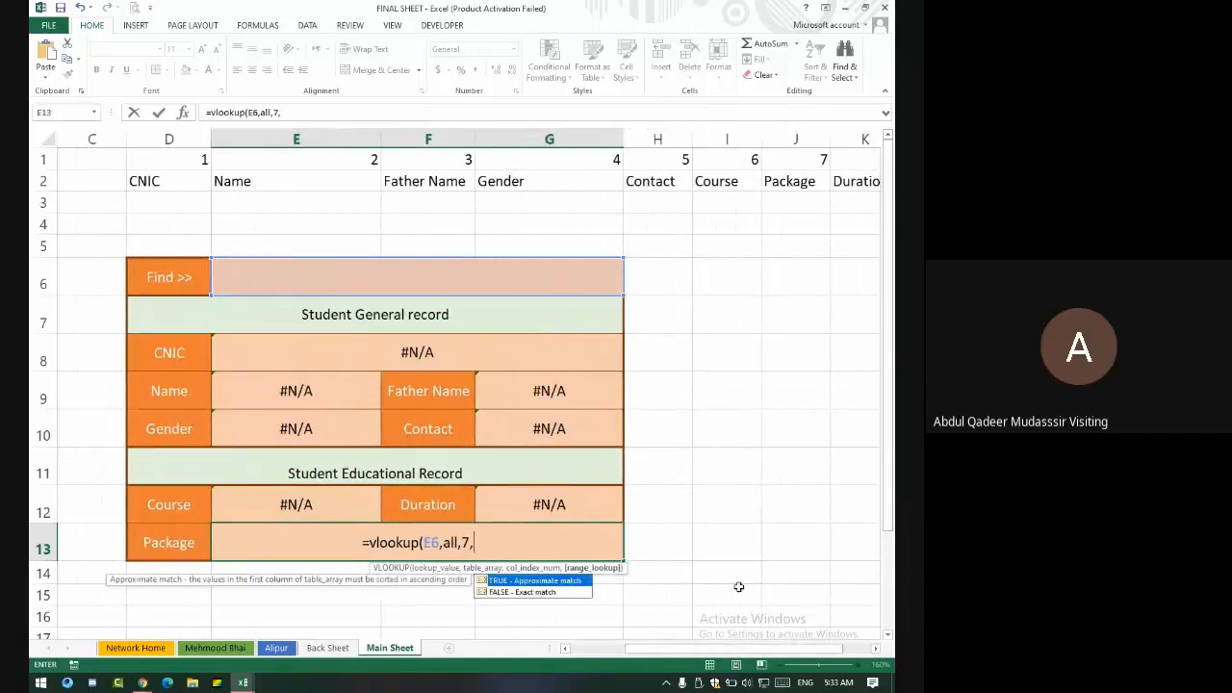
{"action": "key", "text": "Return"}
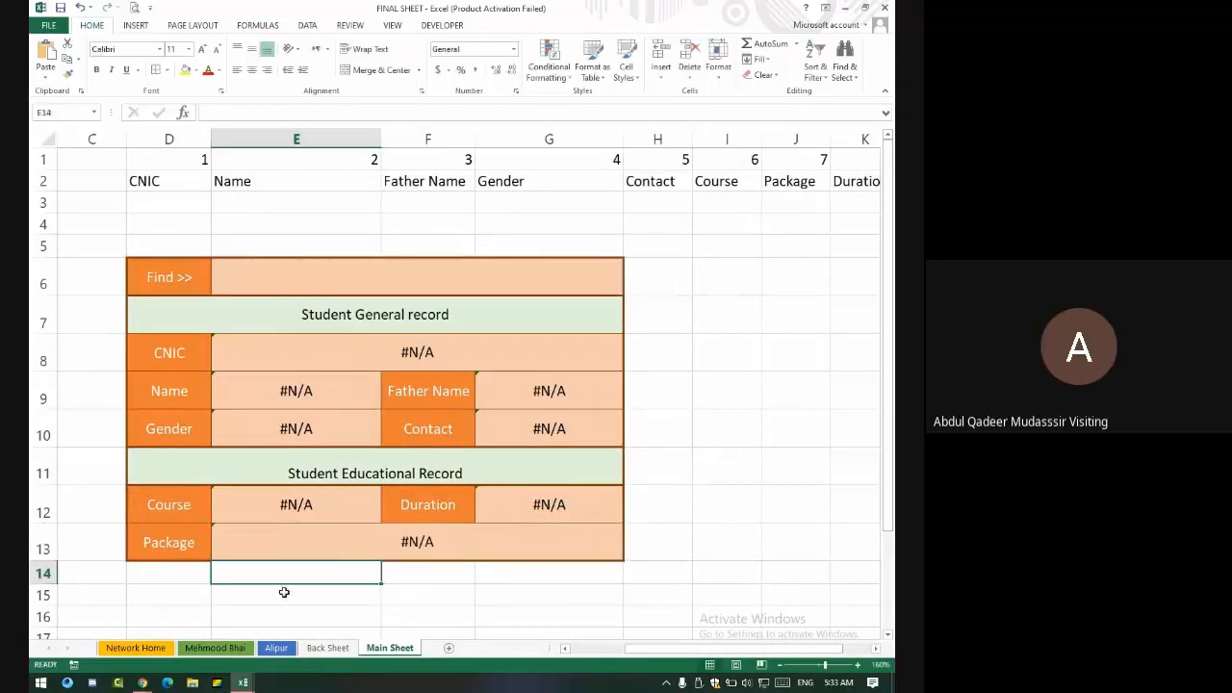
- Change the Course formula in E12 to look up column 6
{"action": "left_click", "coordinate": [332, 491]}
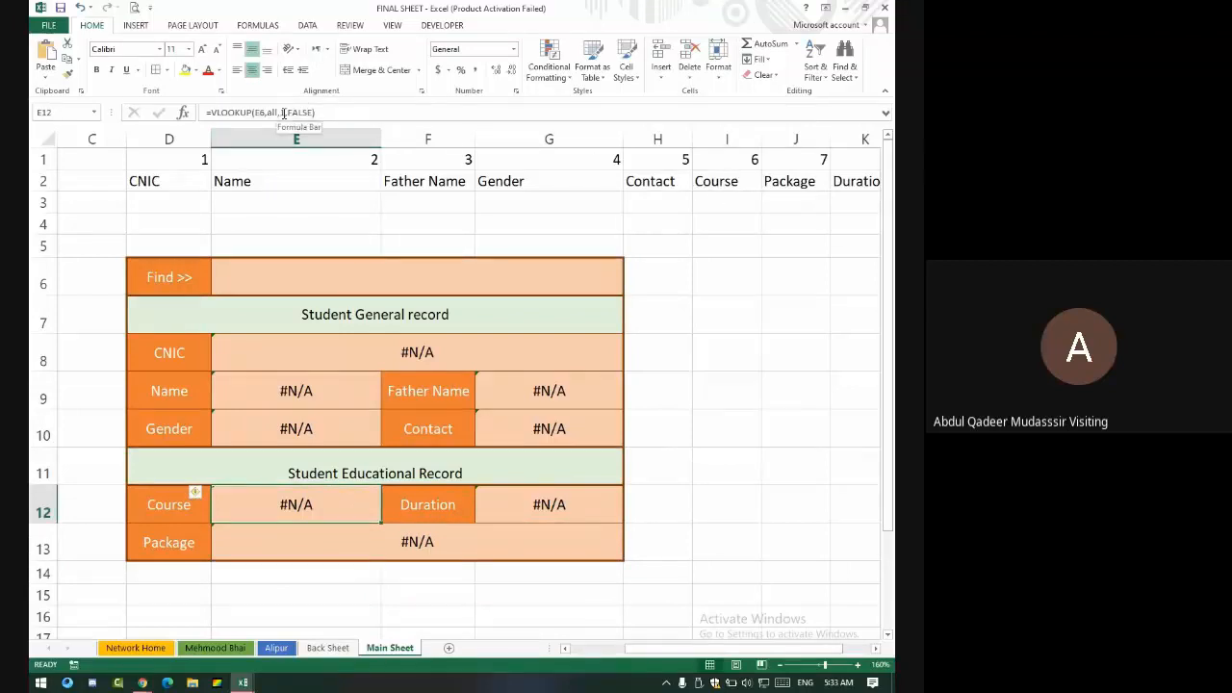
{"action": "left_click", "coordinate": [282, 112]}
{"action": "key", "text": "Delete"}
{"action": "type", "text": "6"}
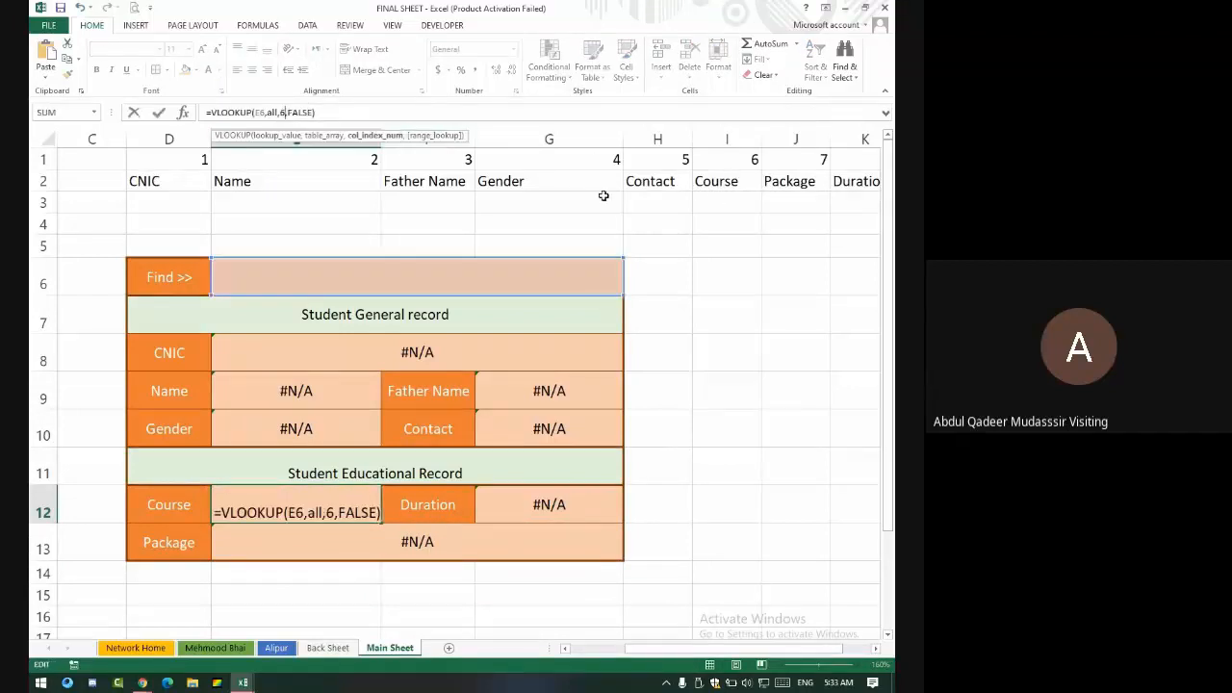
{"action": "key", "text": "Return"}
- Change the Gender formula in E10 to look up column 4
{"action": "key", "text": "Up"}
{"action": "key", "text": "Up"}
{"action": "key", "text": "Up"}
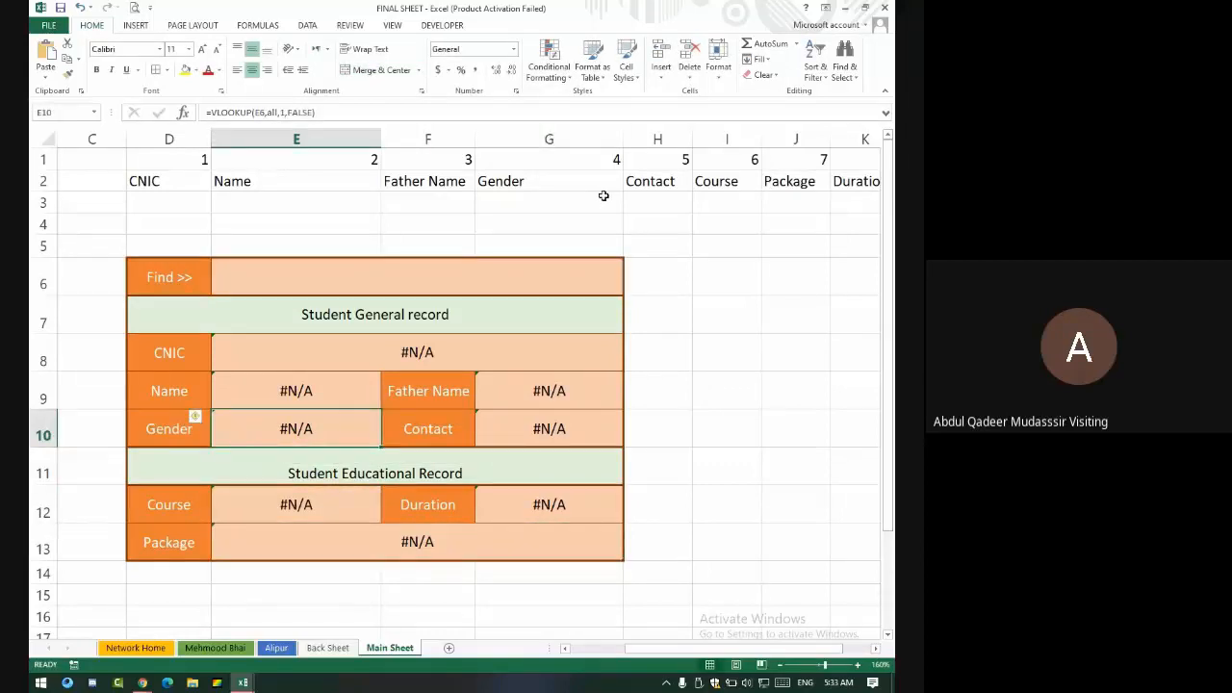
{"action": "key", "text": "F2"}
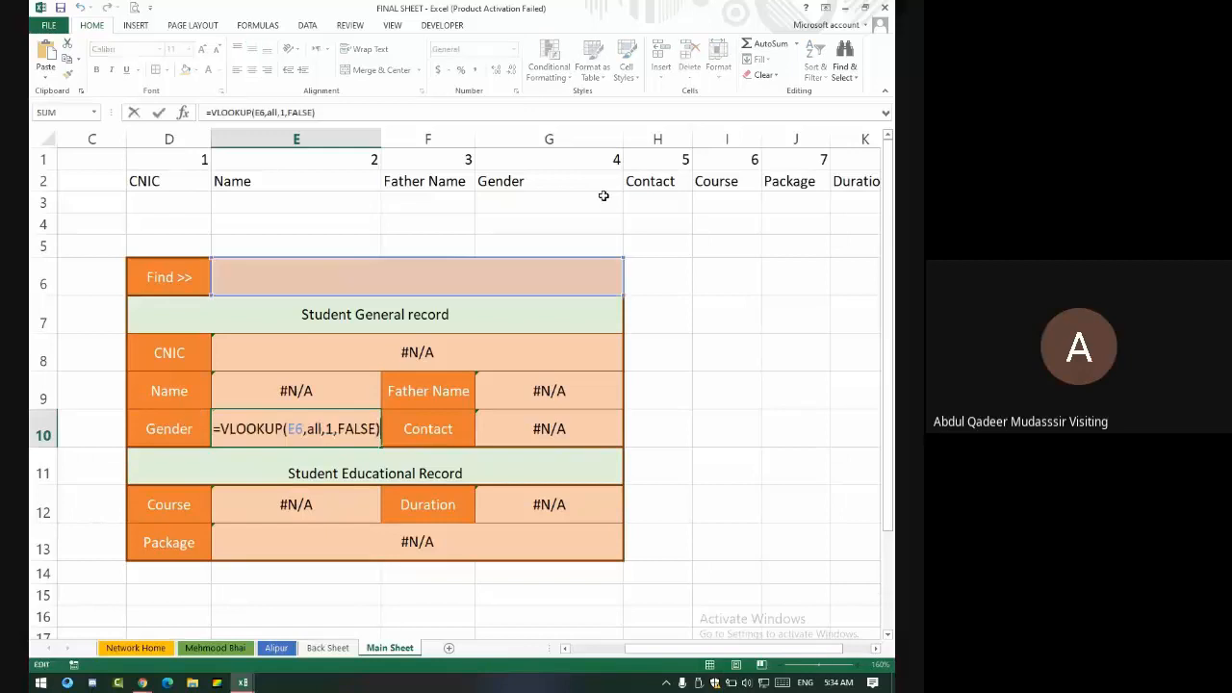
{"action": "key", "text": "Left"}
{"action": "key", "text": "Left"}
{"action": "key", "text": "Left"}
{"action": "key", "text": "Left"}
{"action": "key", "text": "Left"}
{"action": "key", "text": "Left"}
{"action": "key", "text": "Left"}
{"action": "key", "text": "BackSpace"}
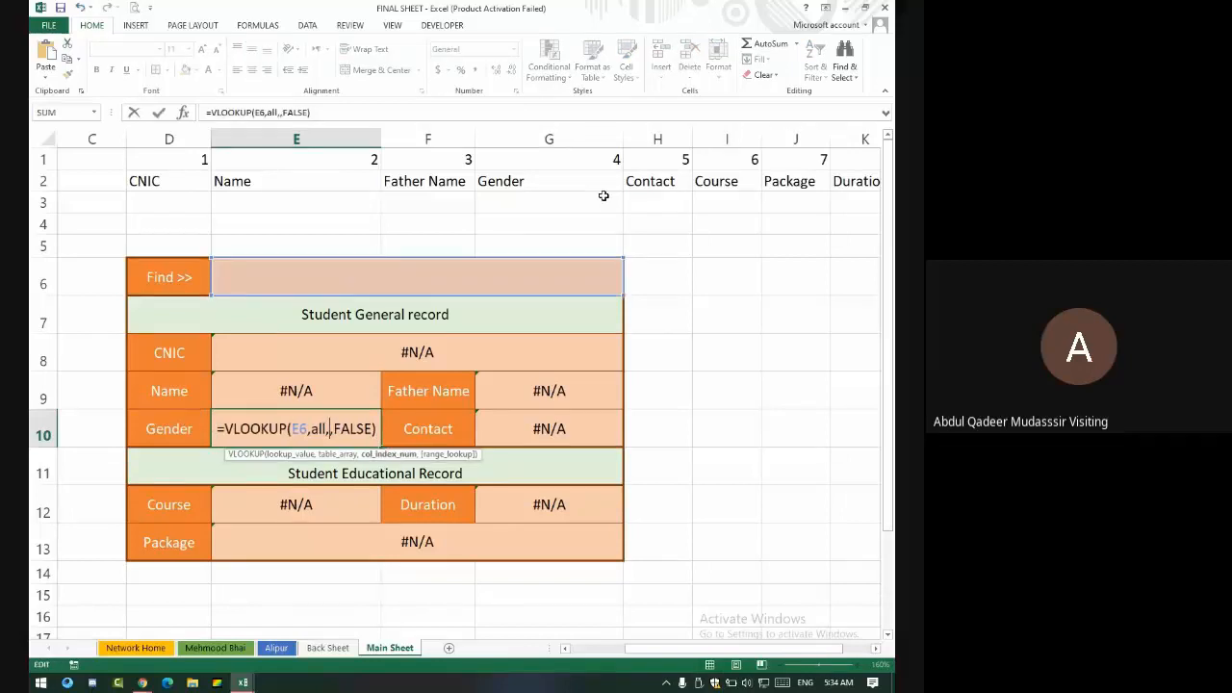
{"action": "type", "text": "4"}
{"action": "key", "text": "Return"}
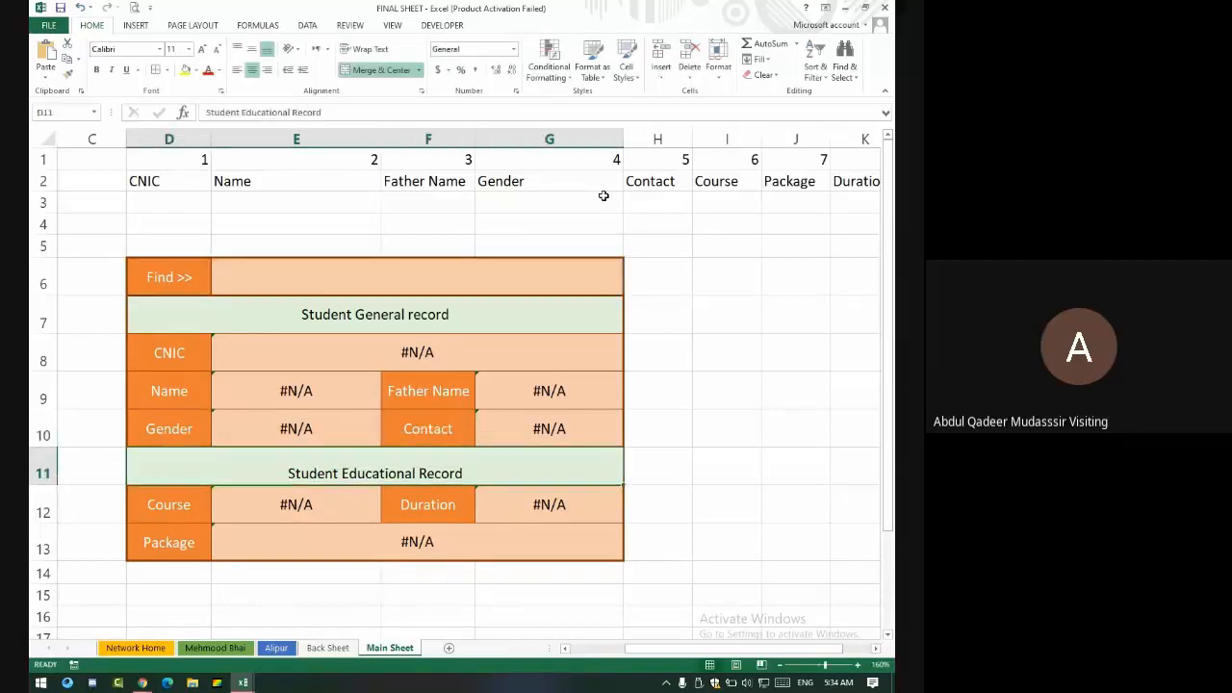
{"action": "left_click", "coordinate": [400, 277]}
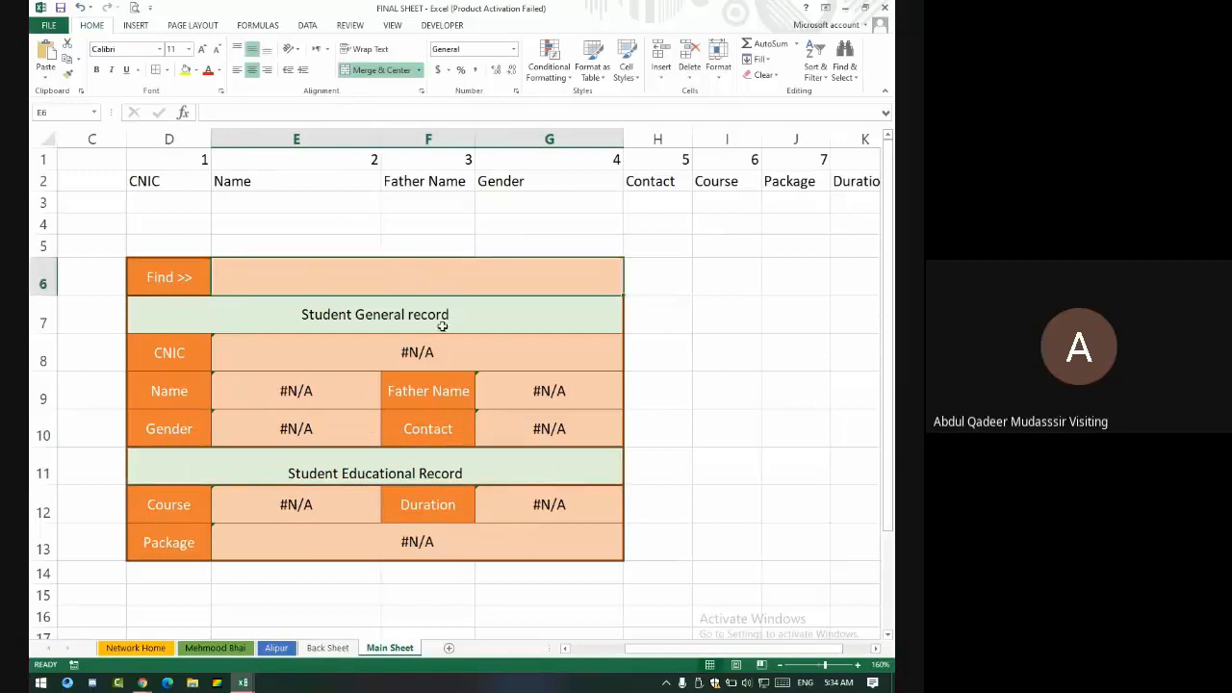
- Copy the student's CNIC from cell D107 on the Back Sheet
{"action": "left_click", "coordinate": [327, 648]}
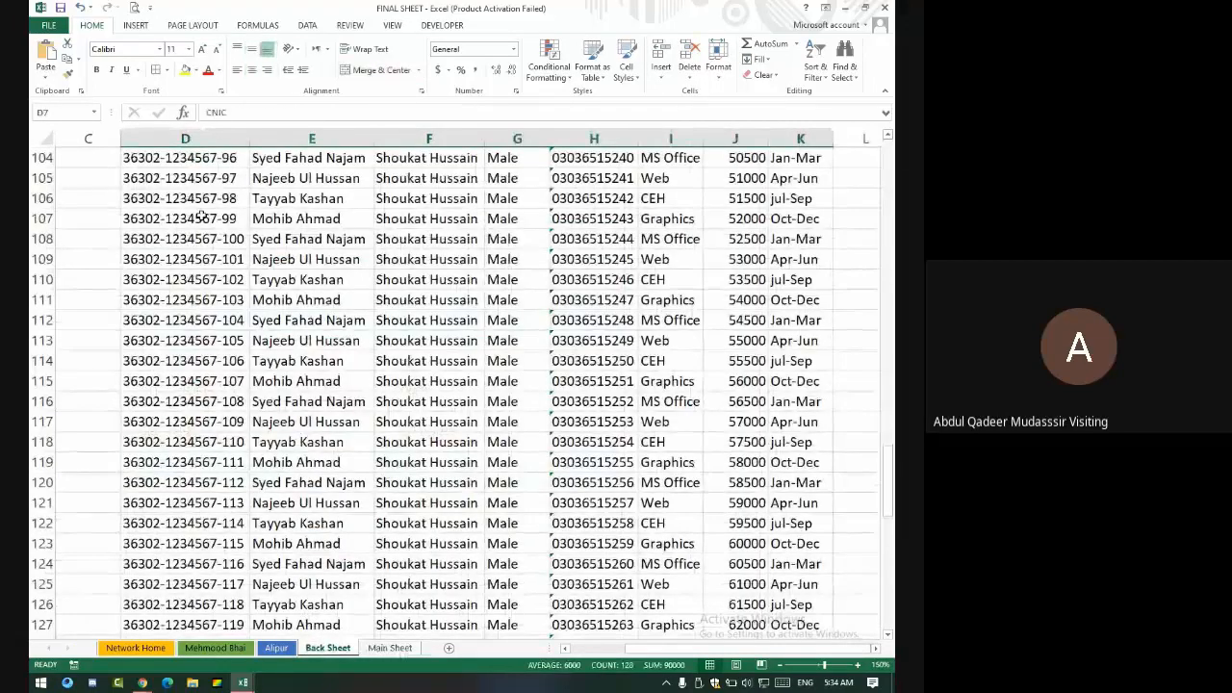
{"action": "left_click_drag", "start_coordinate": [200, 215], "coordinate": [814, 222]}
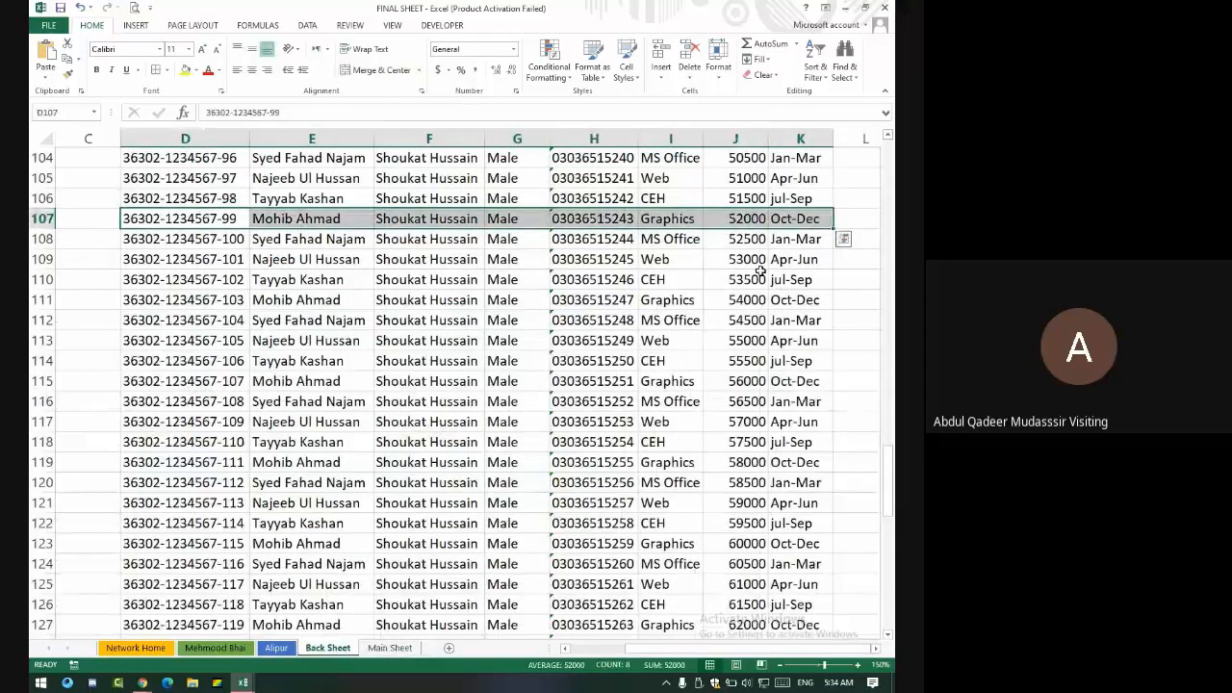
{"action": "left_click", "coordinate": [236, 222]}
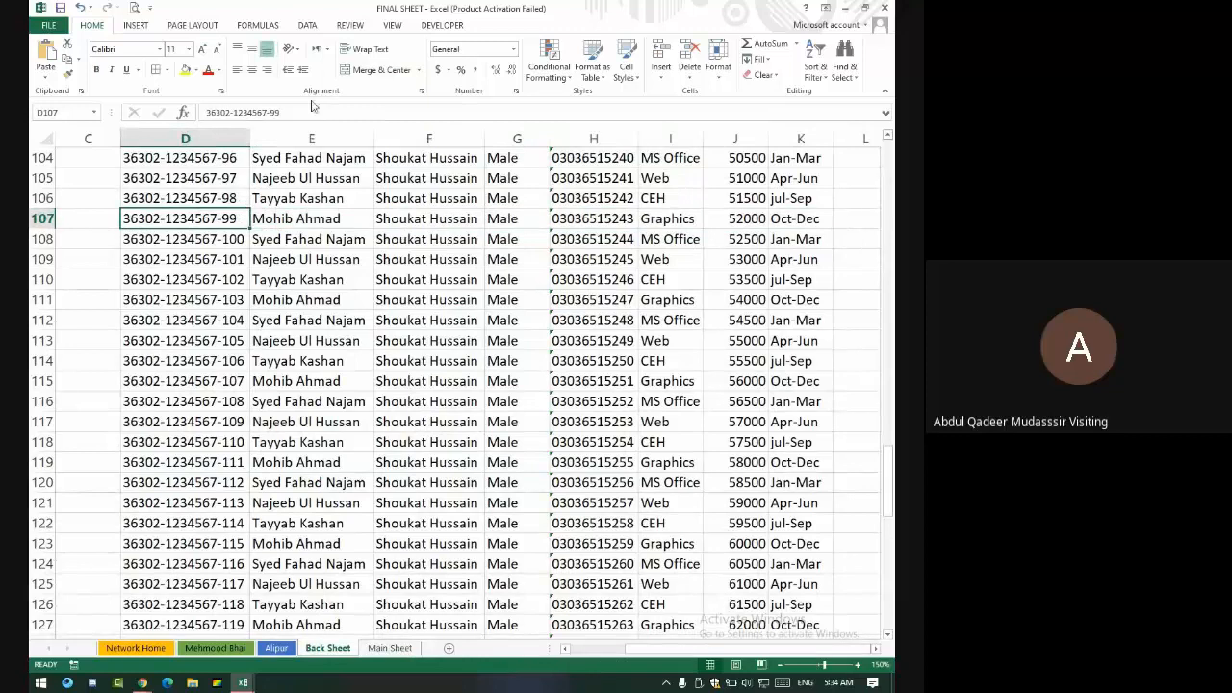
{"action": "left_click_drag", "start_coordinate": [281, 112], "coordinate": [198, 111]}
{"action": "right_click", "coordinate": [248, 113]}
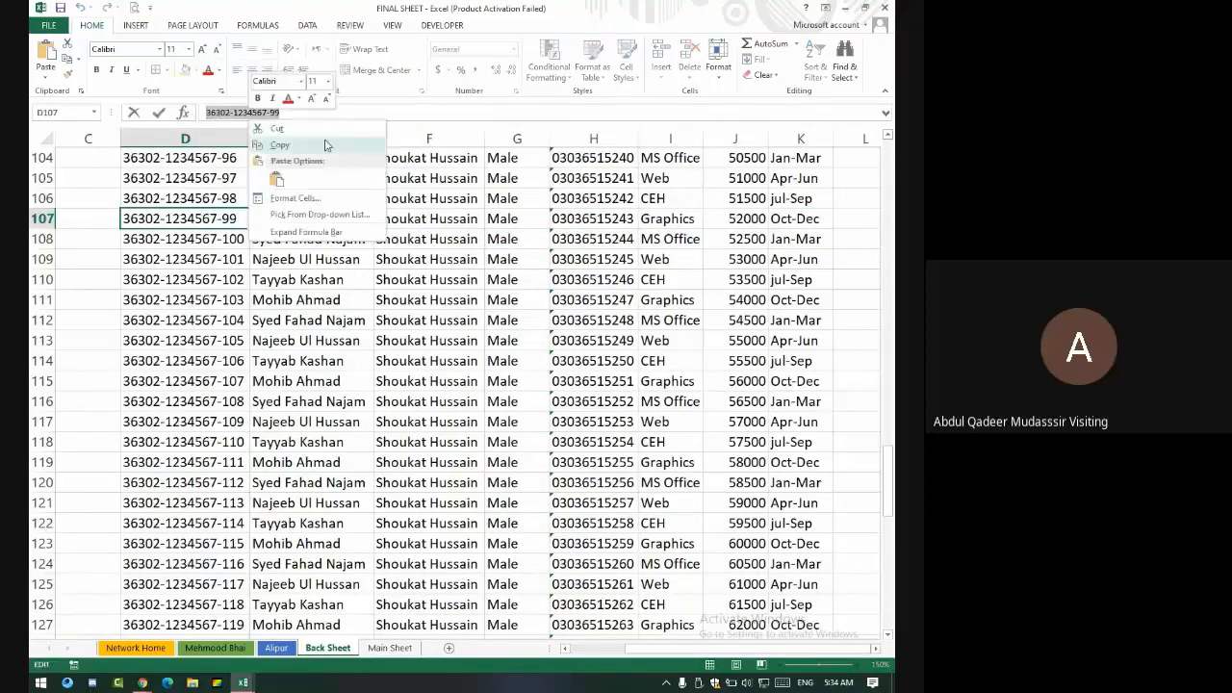
{"action": "left_click", "coordinate": [326, 145]}
{"action": "key", "text": "Return"}
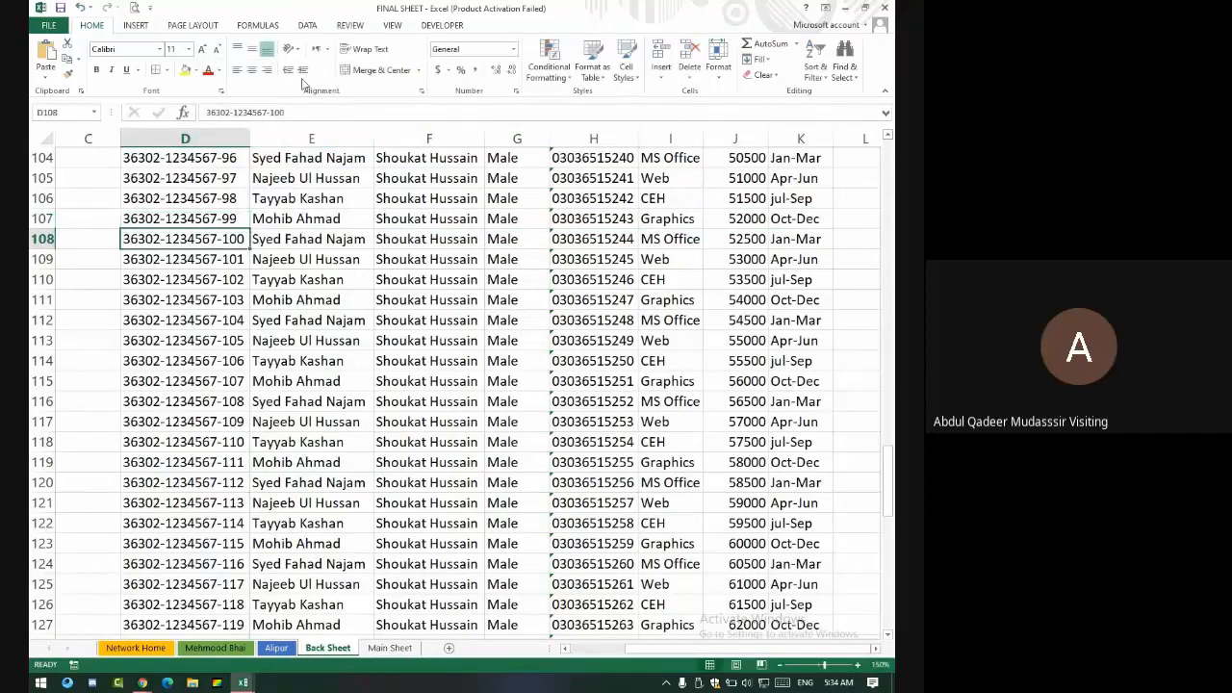
- Enter that CNIC in the Find cell and review the fetched fields' lookup formulas
{"action": "left_click", "coordinate": [389, 648]}
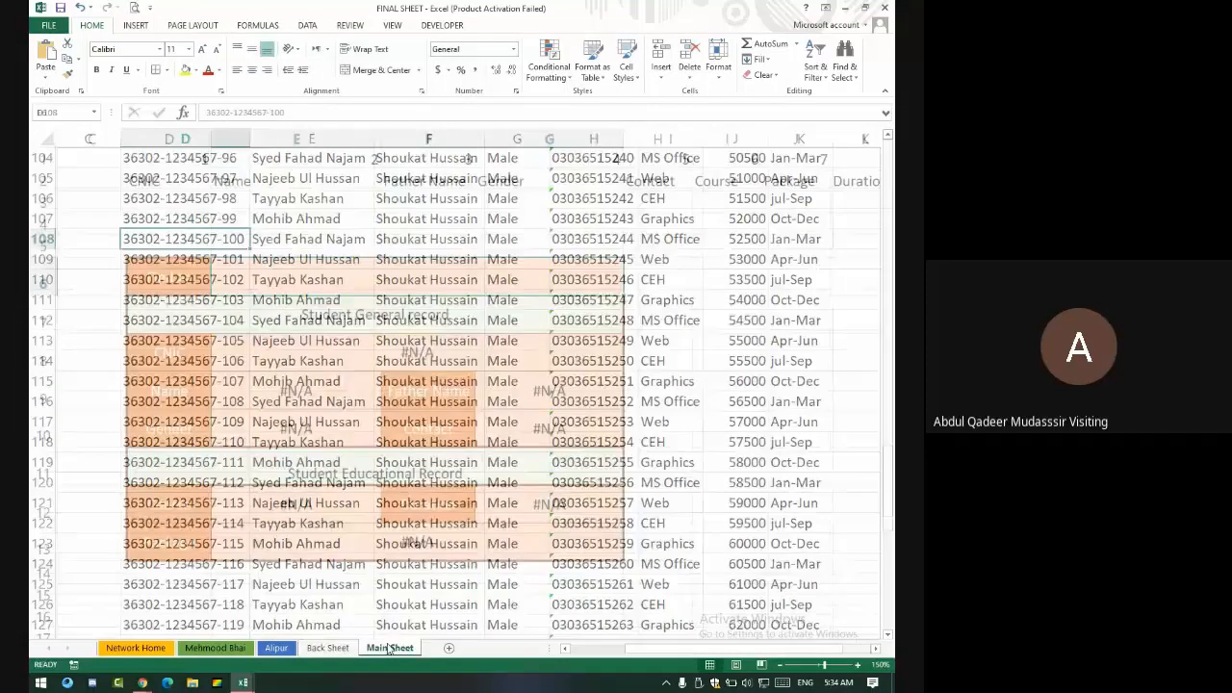
{"action": "type", "text": "36302-1234567-99"}
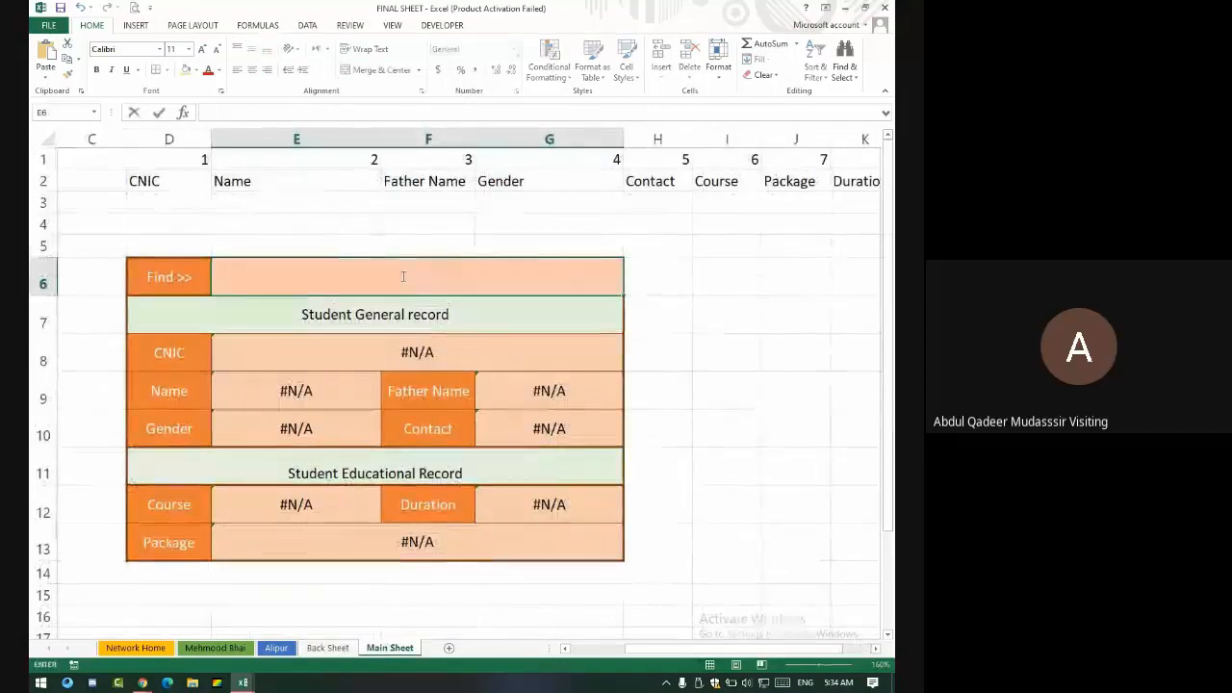
{"action": "key", "text": "Return"}
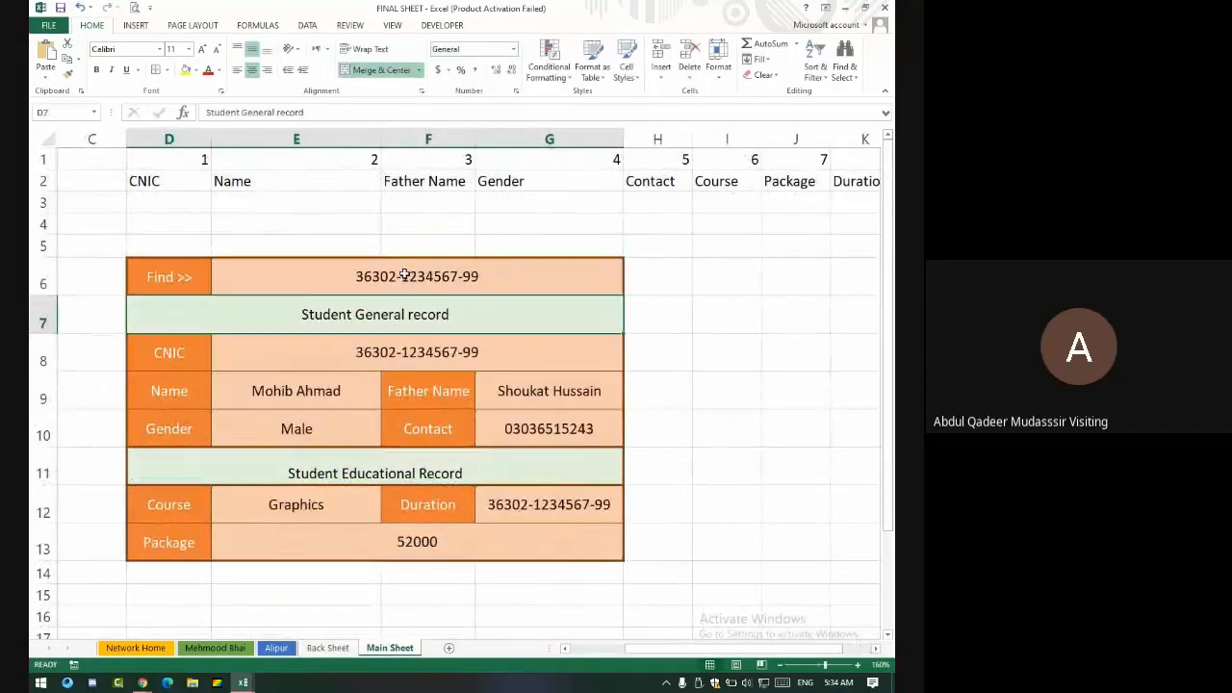
{"action": "left_click", "coordinate": [748, 420]}
{"action": "left_click_drag", "start_coordinate": [320, 403], "coordinate": [351, 502]}
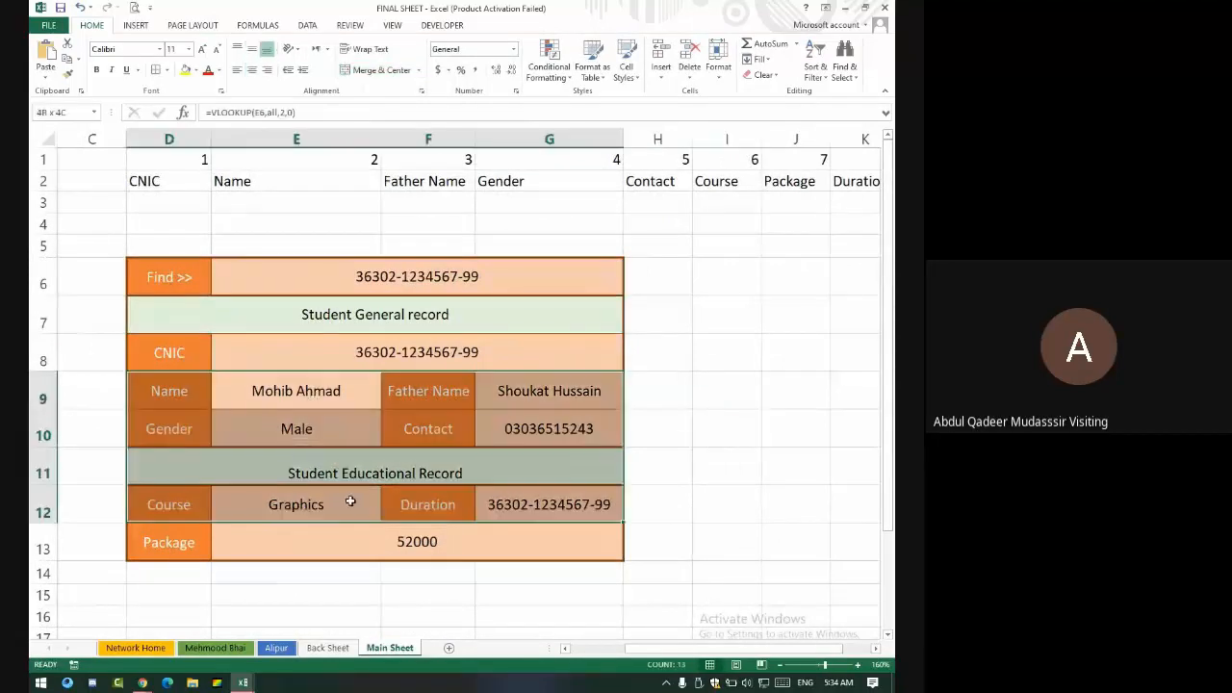
{"action": "left_click", "coordinate": [603, 540]}
{"action": "left_click", "coordinate": [354, 512]}
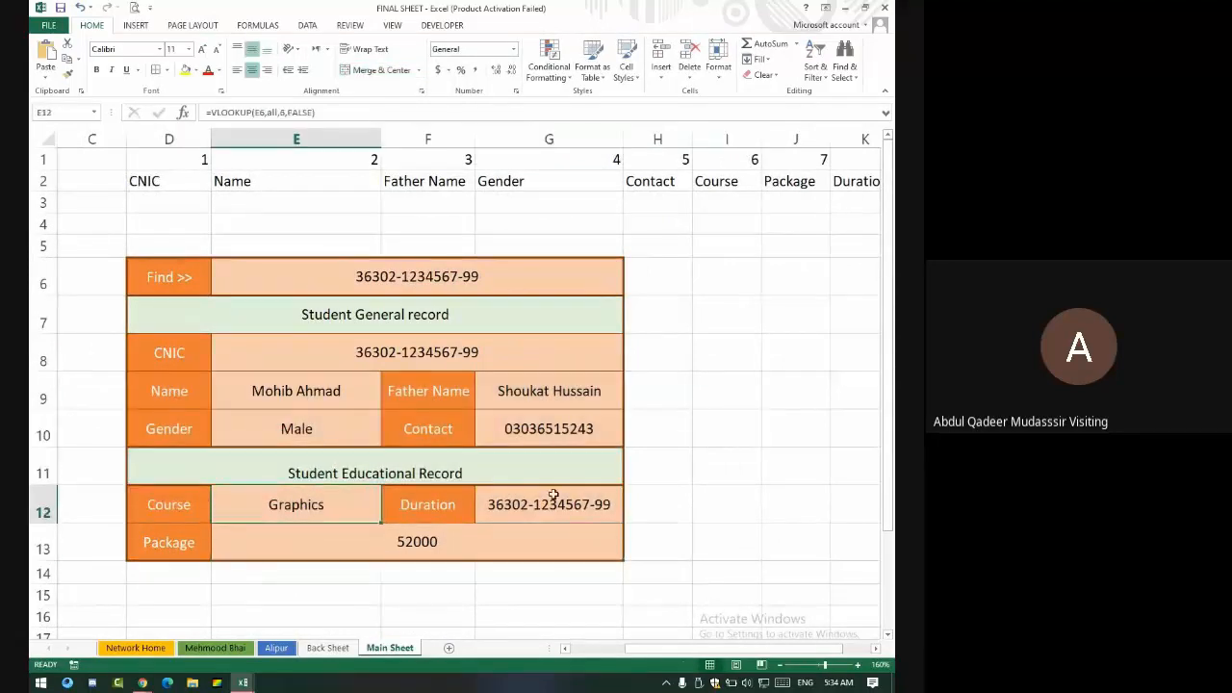
{"action": "left_click", "coordinate": [598, 495]}
{"action": "left_click_drag", "start_coordinate": [558, 415], "coordinate": [542, 366]}
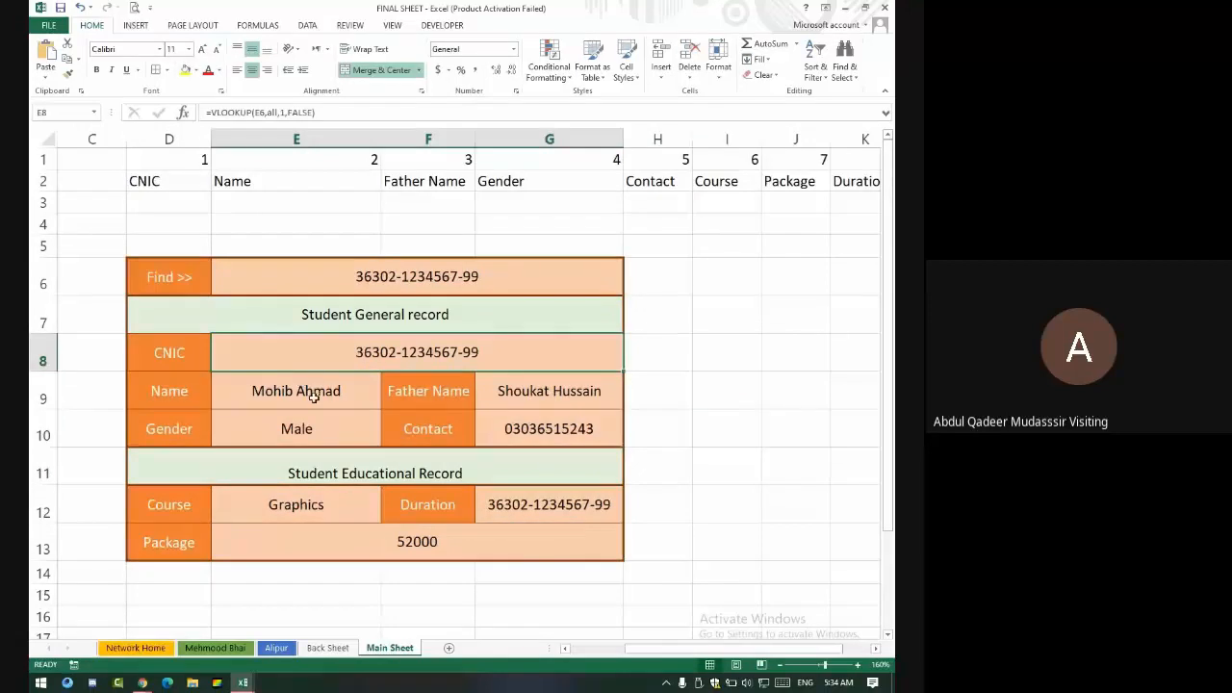
{"action": "left_click", "coordinate": [364, 427]}
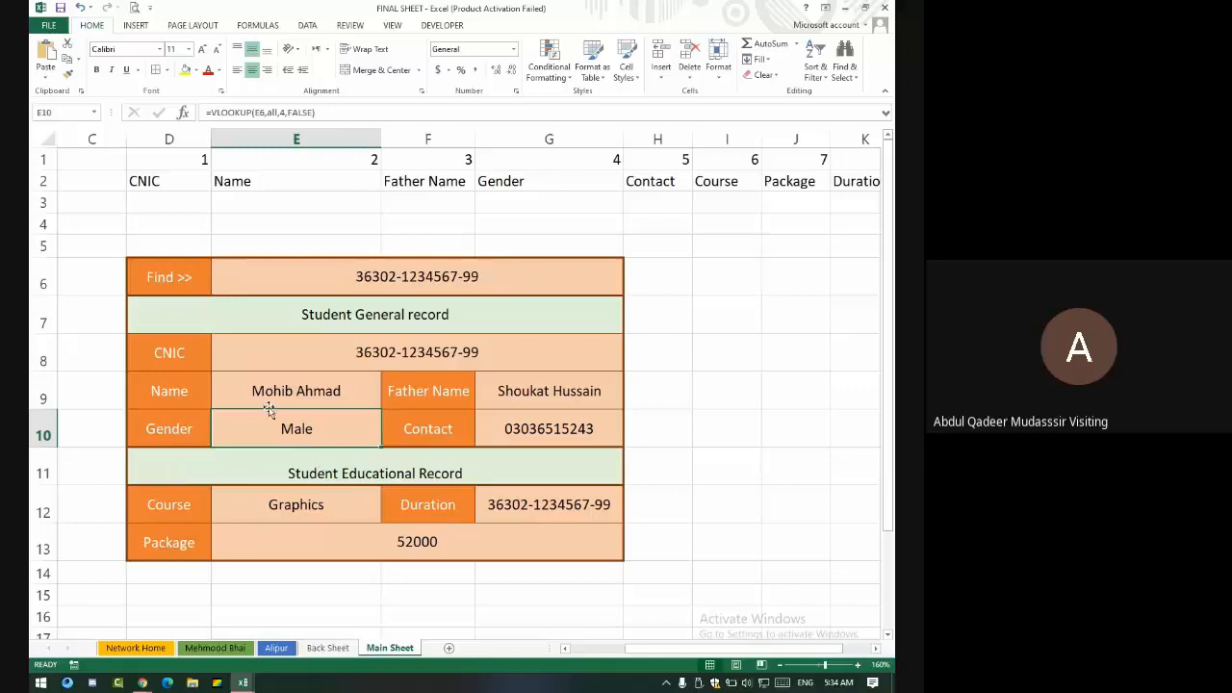
- Create an Equal To highlight rule on E6 comparing it against =$E$8
{"action": "left_click", "coordinate": [437, 281]}
{"action": "left_click", "coordinate": [539, 77]}
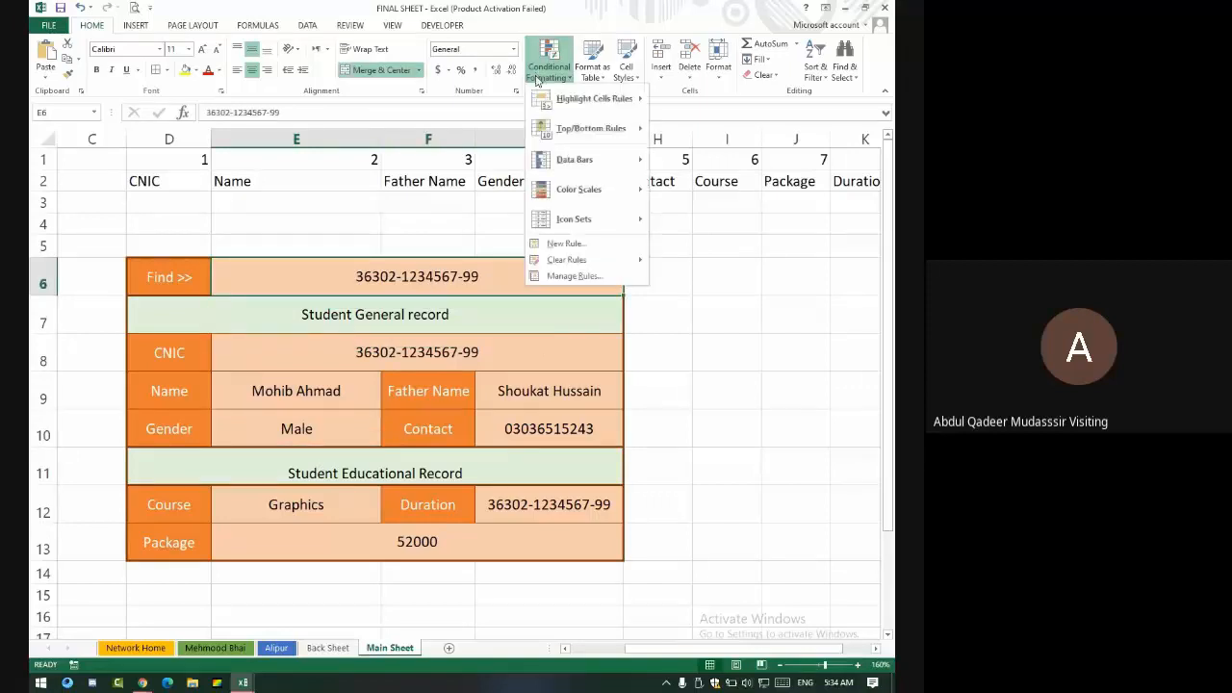
{"action": "mouse_move", "coordinate": [619, 99]}
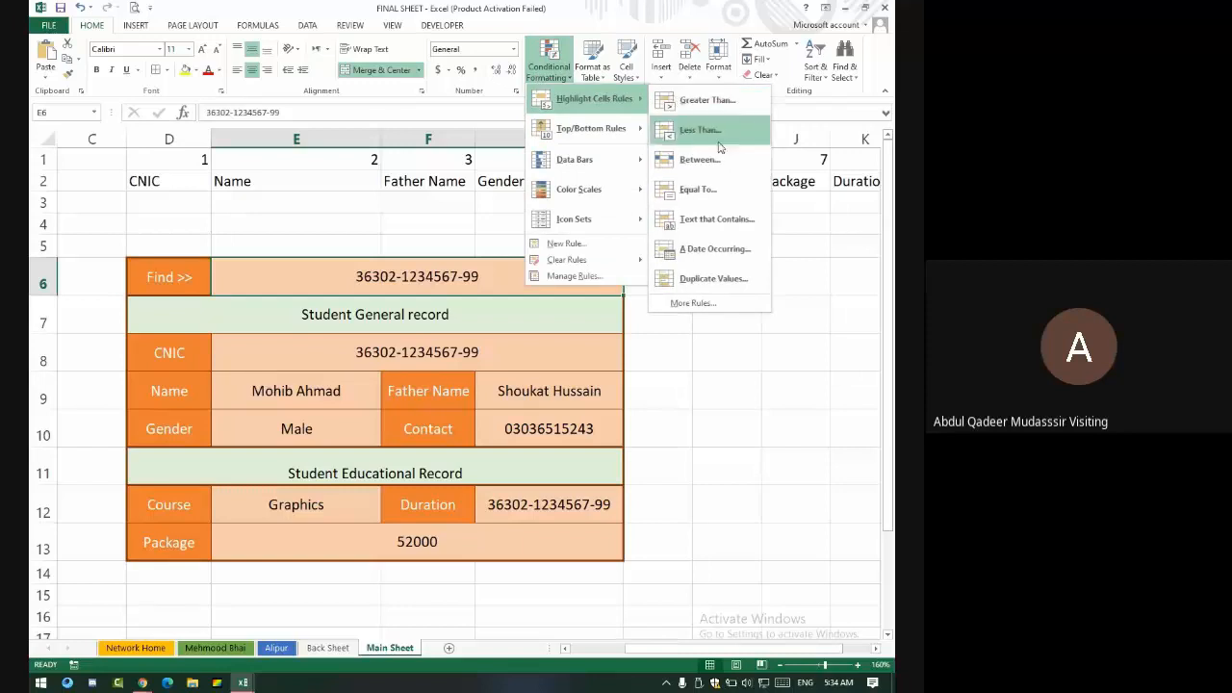
{"action": "left_click", "coordinate": [718, 193]}
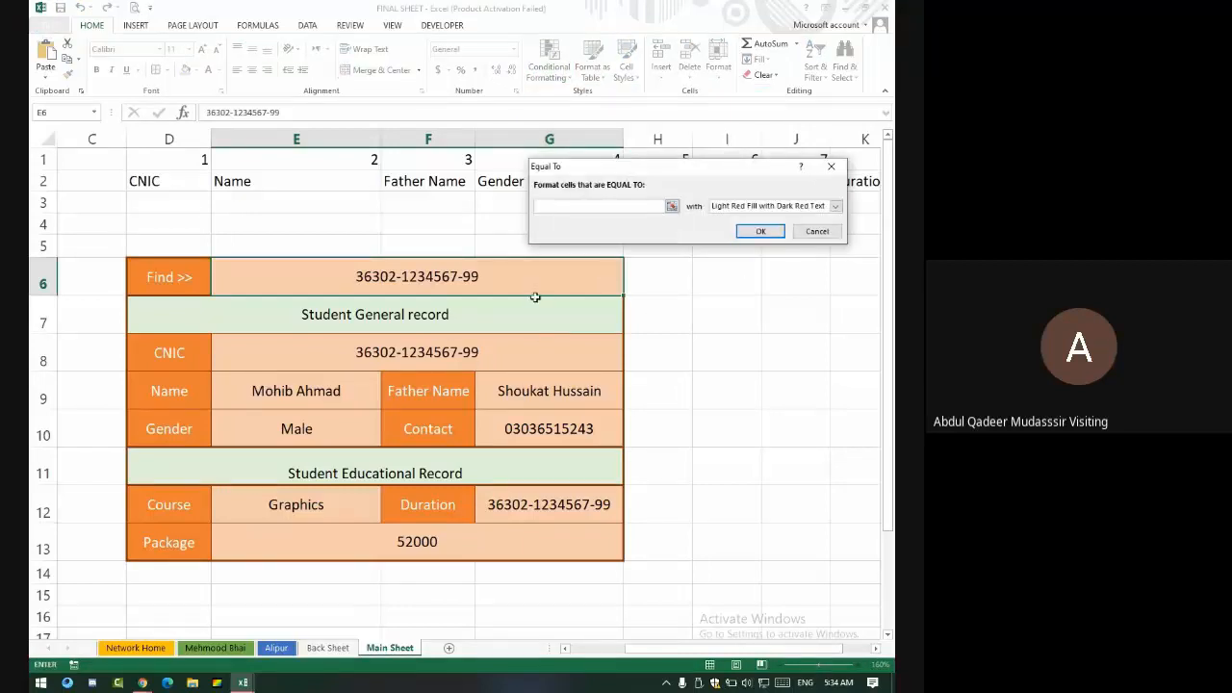
{"action": "left_click", "coordinate": [444, 351]}
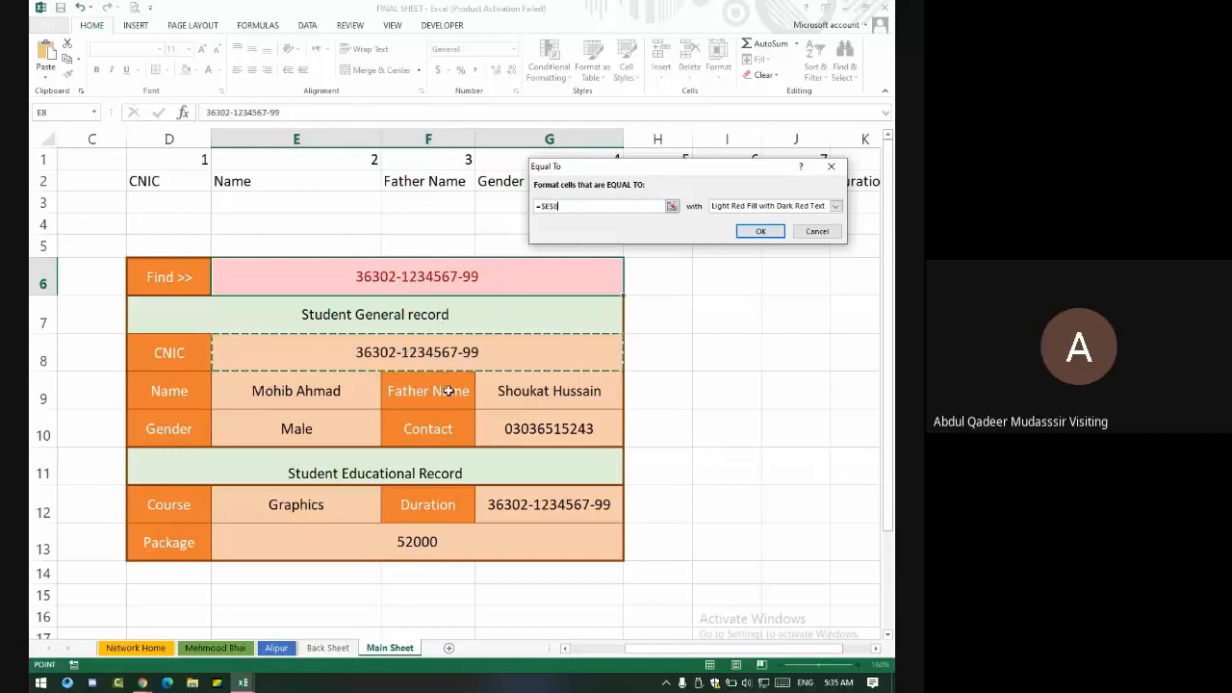
{"action": "left_click", "coordinate": [747, 207]}
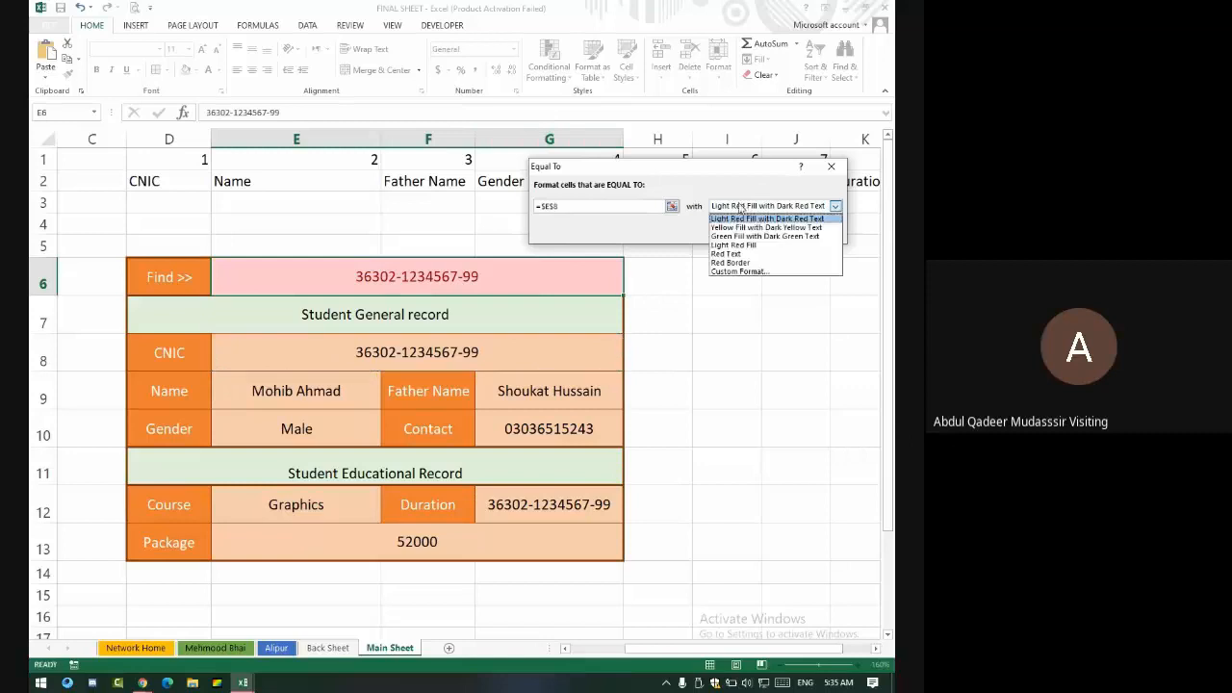
- Give the rule a custom format of green font on light orange fill and apply it
{"action": "left_click", "coordinate": [759, 272]}
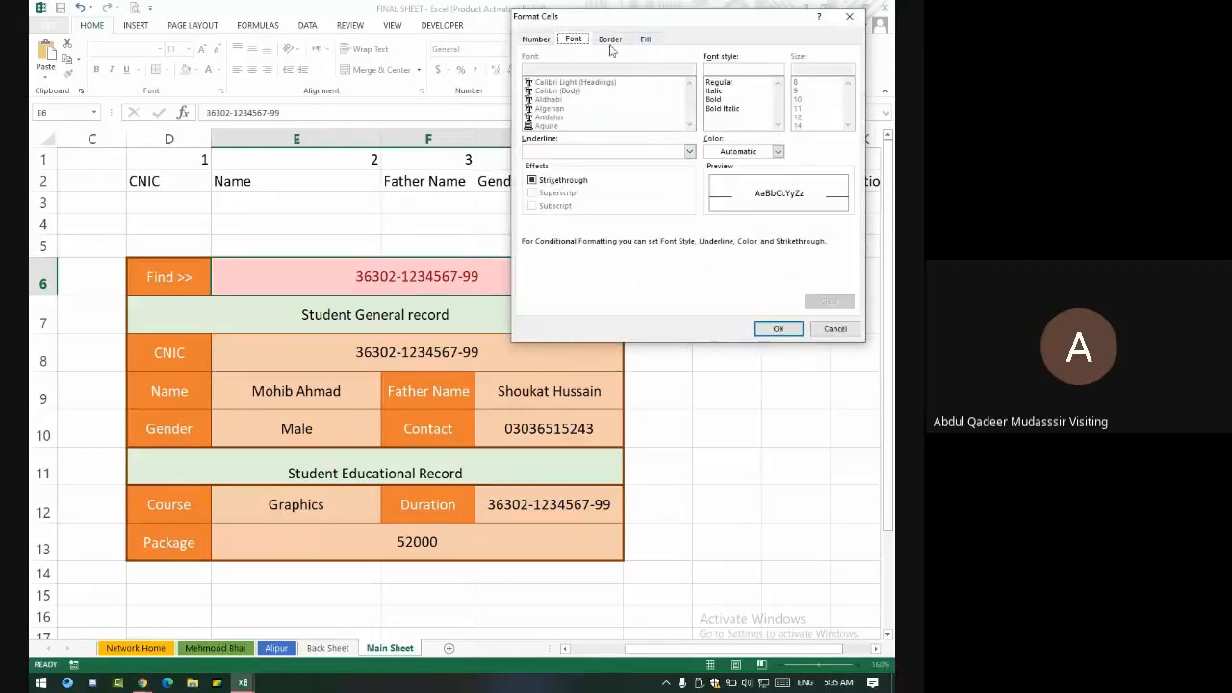
{"action": "left_click", "coordinate": [748, 152]}
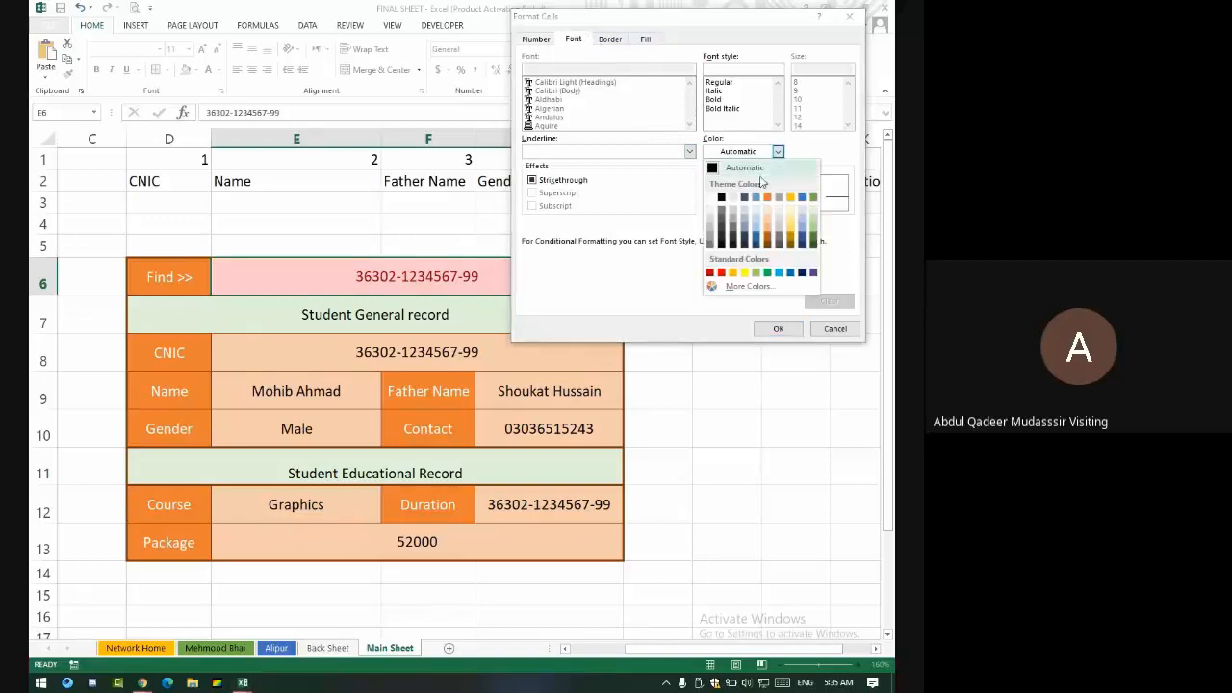
{"action": "left_click", "coordinate": [814, 204]}
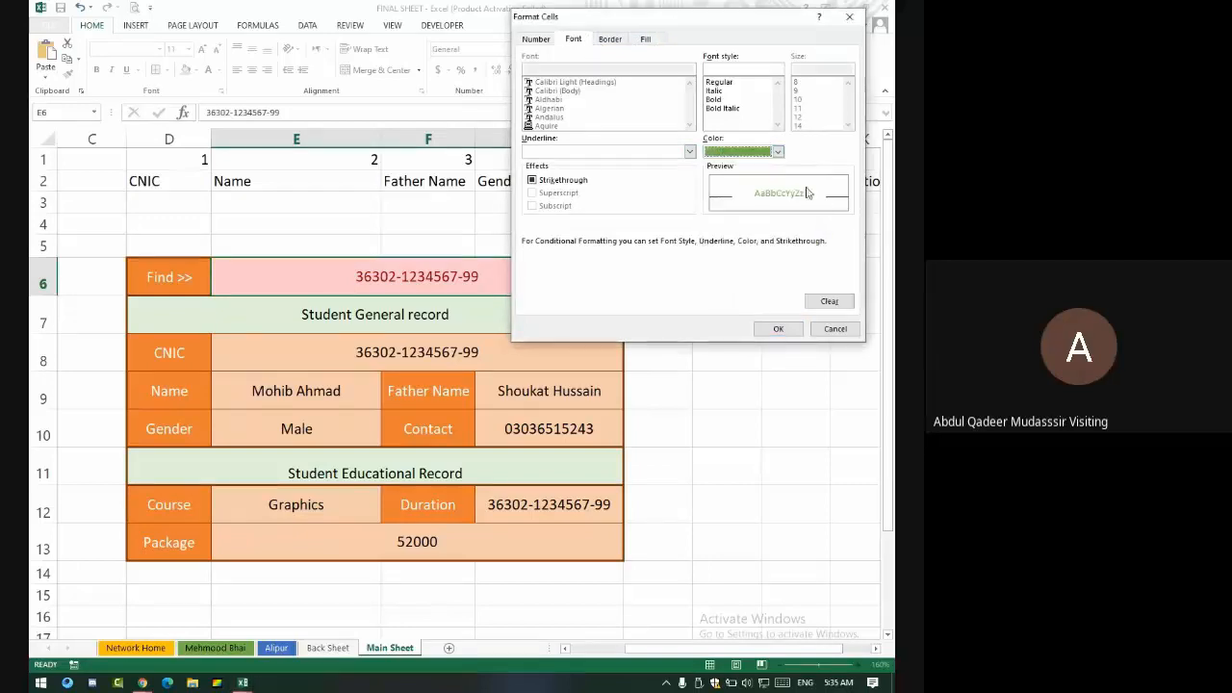
{"action": "left_click", "coordinate": [644, 39]}
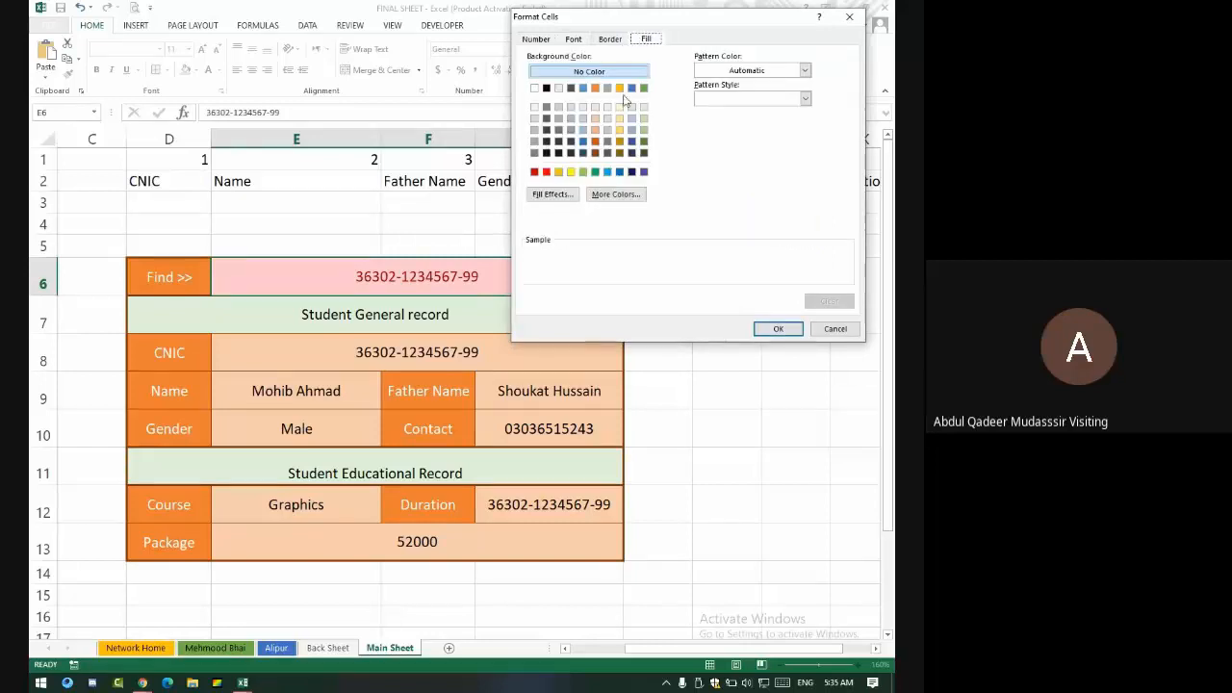
{"action": "left_click", "coordinate": [596, 88]}
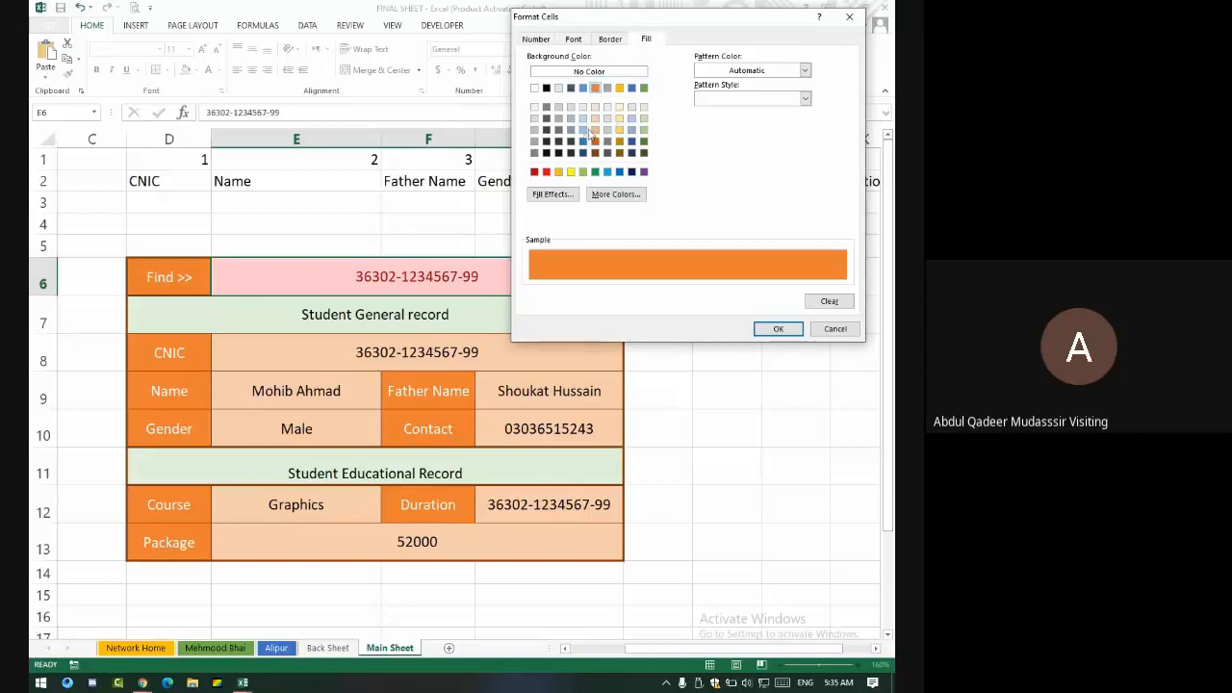
{"action": "left_click", "coordinate": [595, 129]}
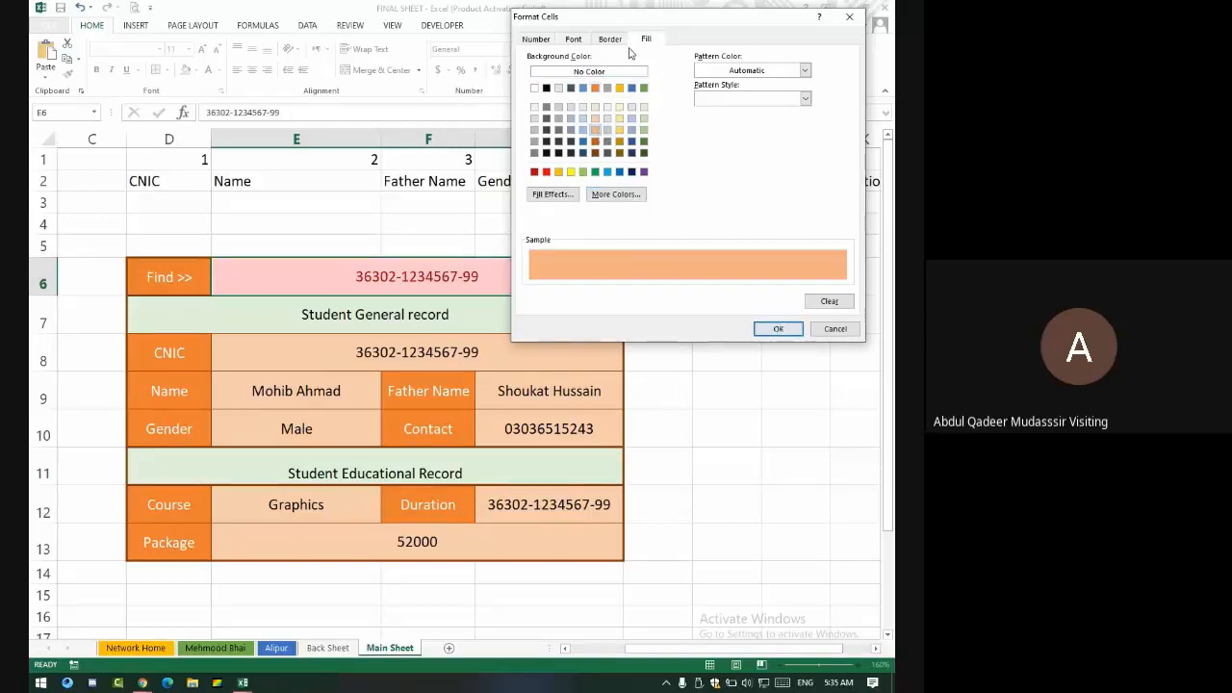
{"action": "left_click", "coordinate": [780, 328]}
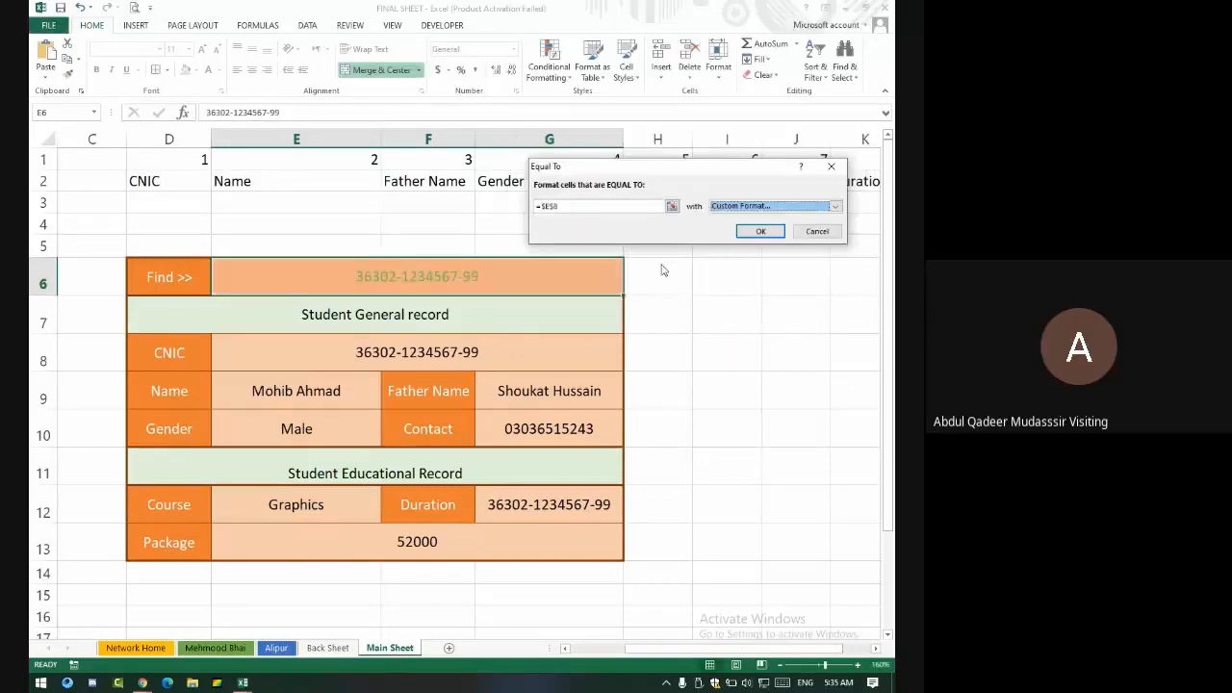
{"action": "left_click", "coordinate": [761, 232]}
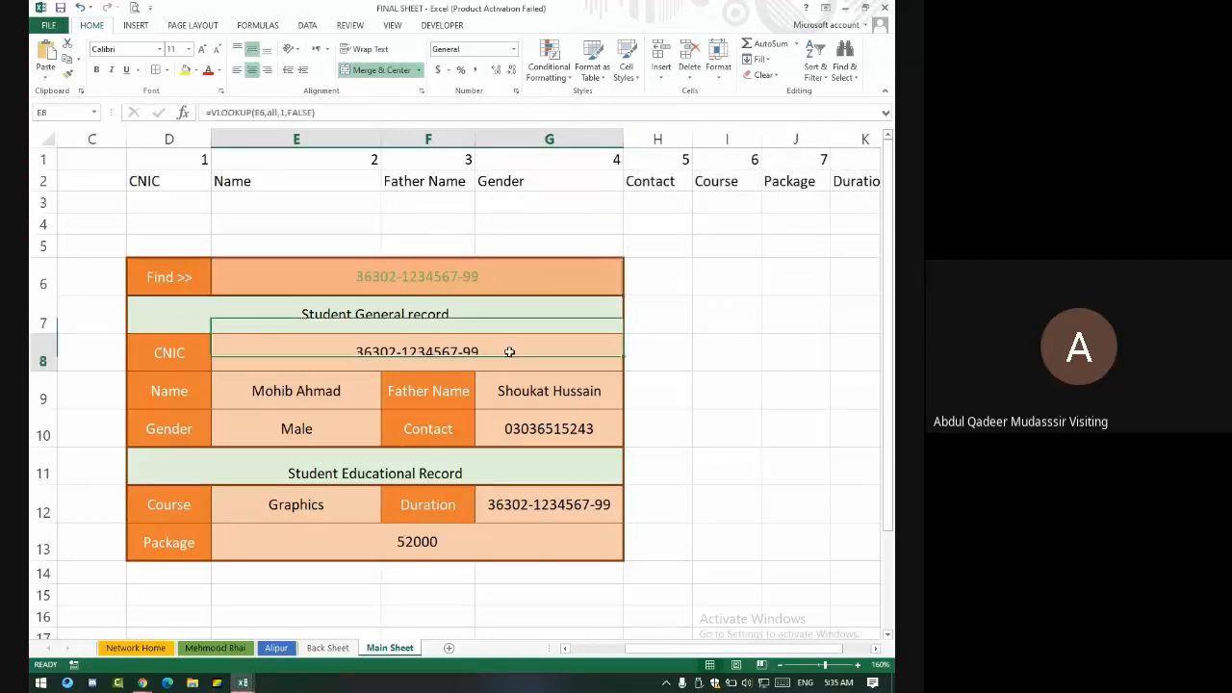
- Replace the Find cell's CNIC with another student's CNIC and check the E8 result
{"action": "double_click", "coordinate": [493, 276]}
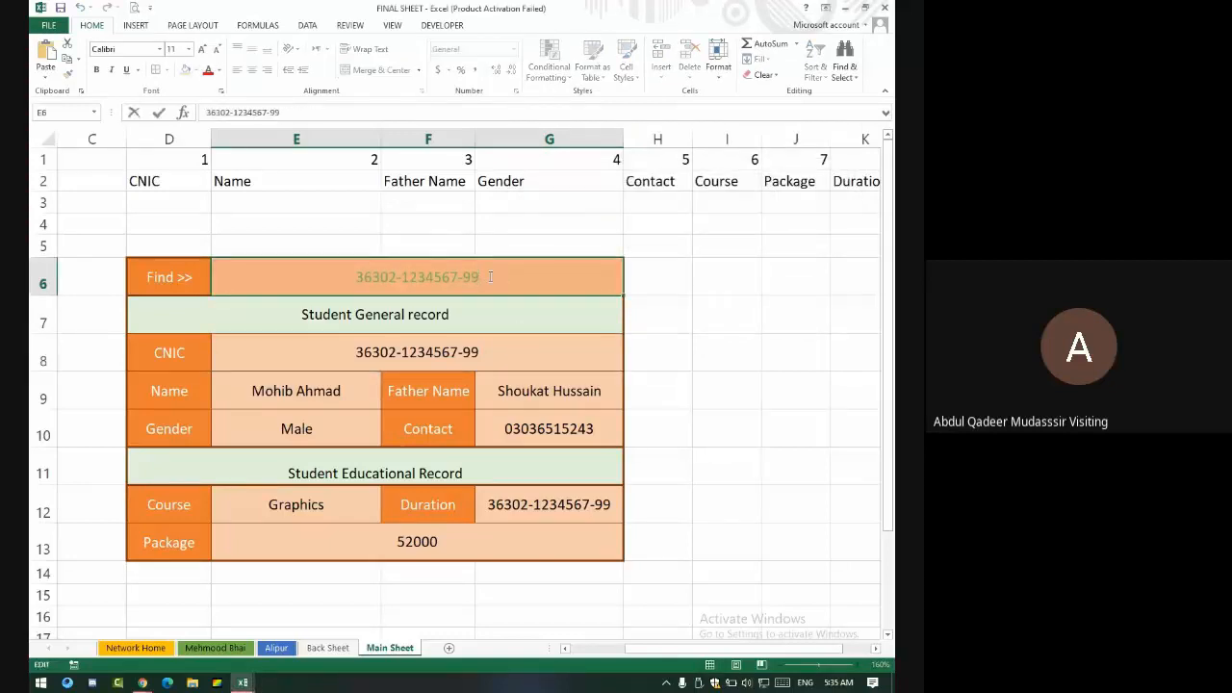
{"action": "key", "text": "BackSpace"}
{"action": "key", "text": "BackSpace"}
{"action": "key", "text": "BackSpace"}
{"action": "key", "text": "BackSpace"}
{"action": "key", "text": "BackSpace"}
{"action": "key", "text": "BackSpace"}
{"action": "key", "text": "BackSpace"}
{"action": "key", "text": "BackSpace"}
{"action": "key", "text": "BackSpace"}
{"action": "key", "text": "BackSpace"}
{"action": "key", "text": "BackSpace"}
{"action": "key", "text": "BackSpace"}
{"action": "key", "text": "BackSpace"}
{"action": "key", "text": "BackSpace"}
{"action": "key", "text": "BackSpace"}
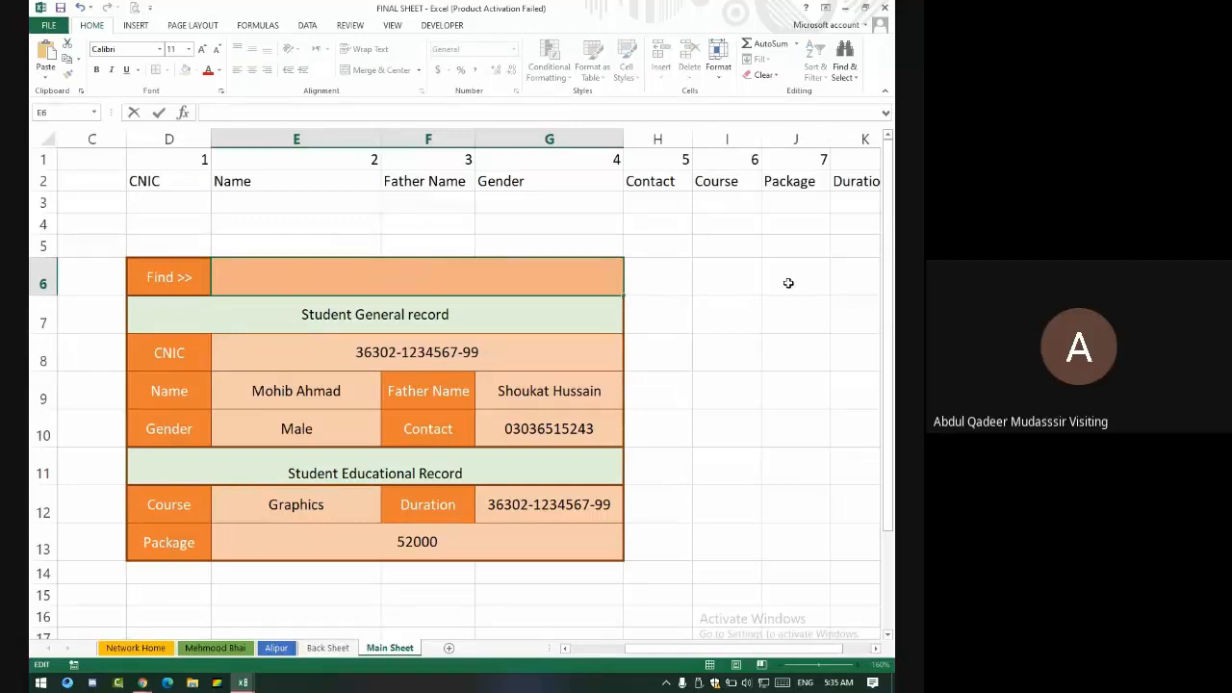
{"action": "type", "text": "36302-1234567"}
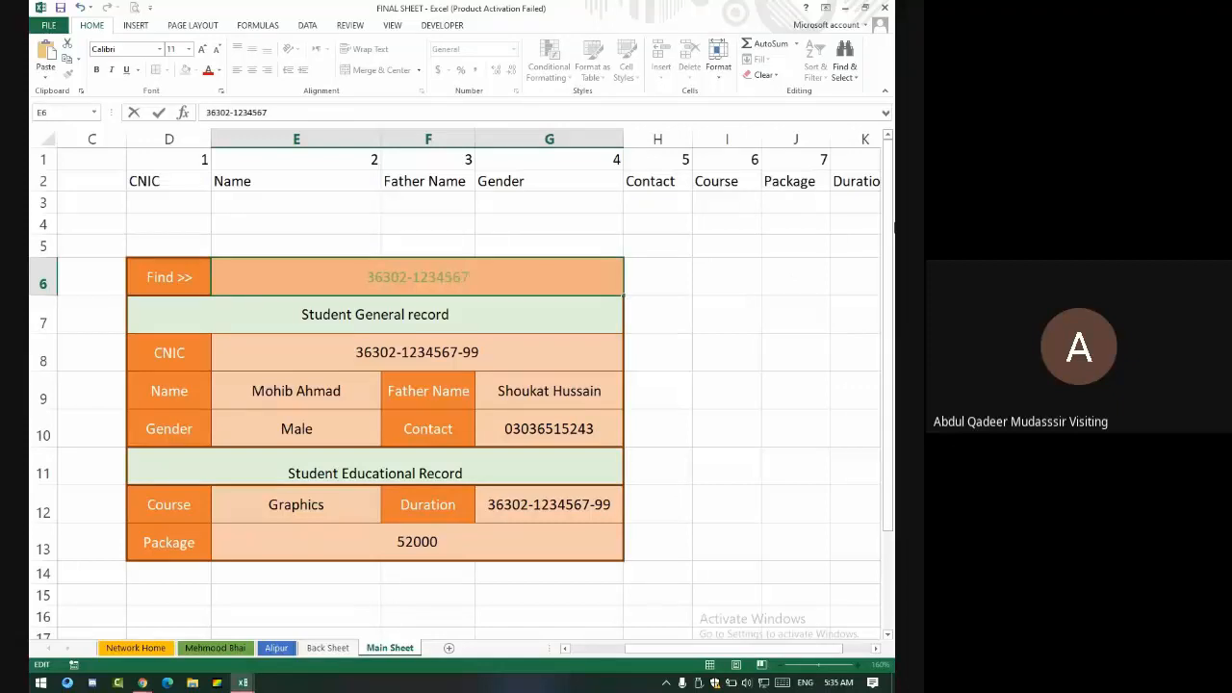
{"action": "type", "text": "-5"}
{"action": "key", "text": "Return"}
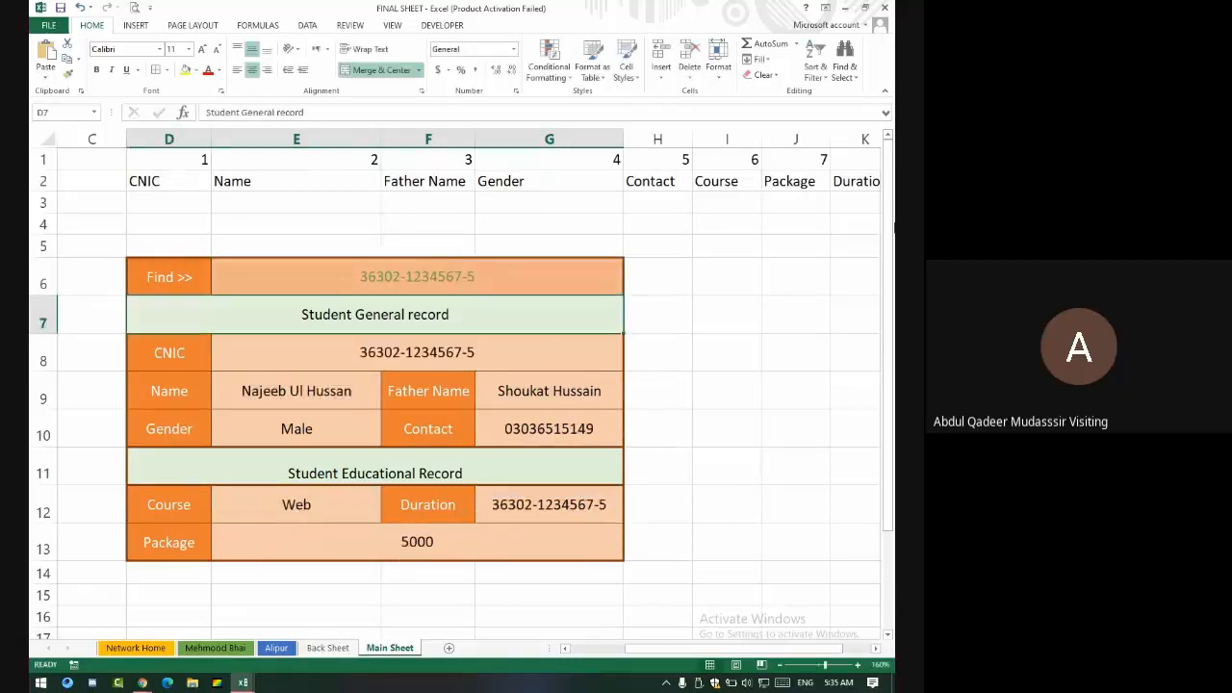
{"action": "left_click", "coordinate": [530, 348]}
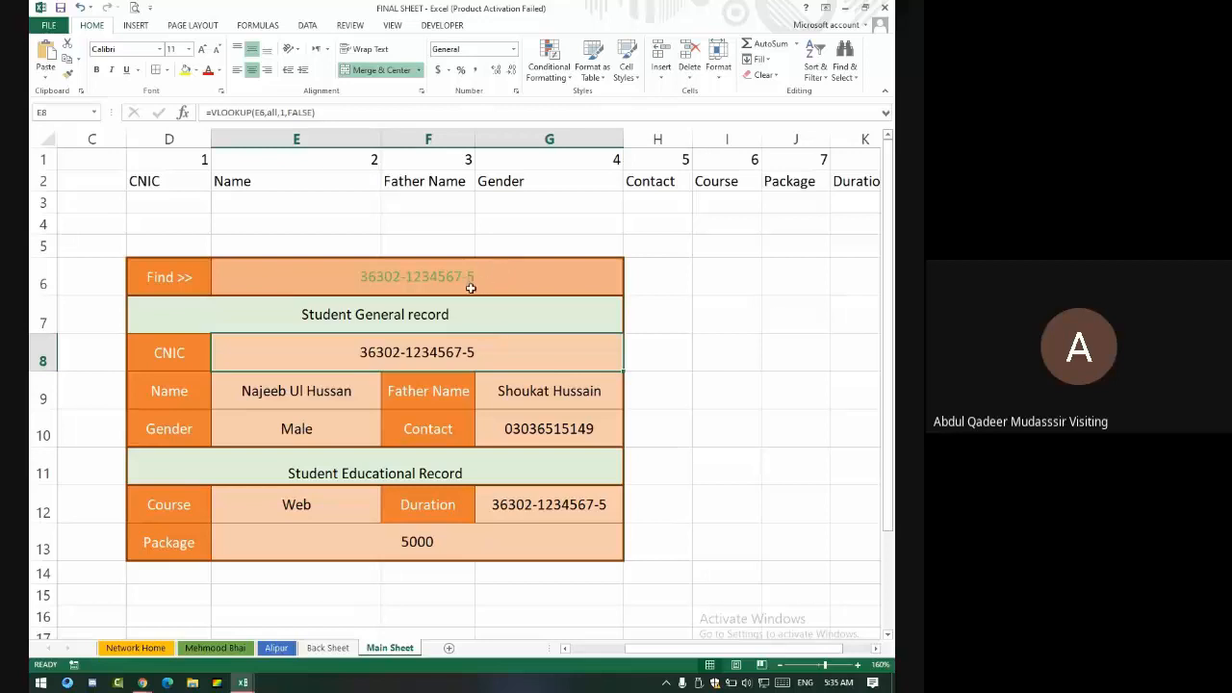
{"action": "left_click", "coordinate": [377, 276]}
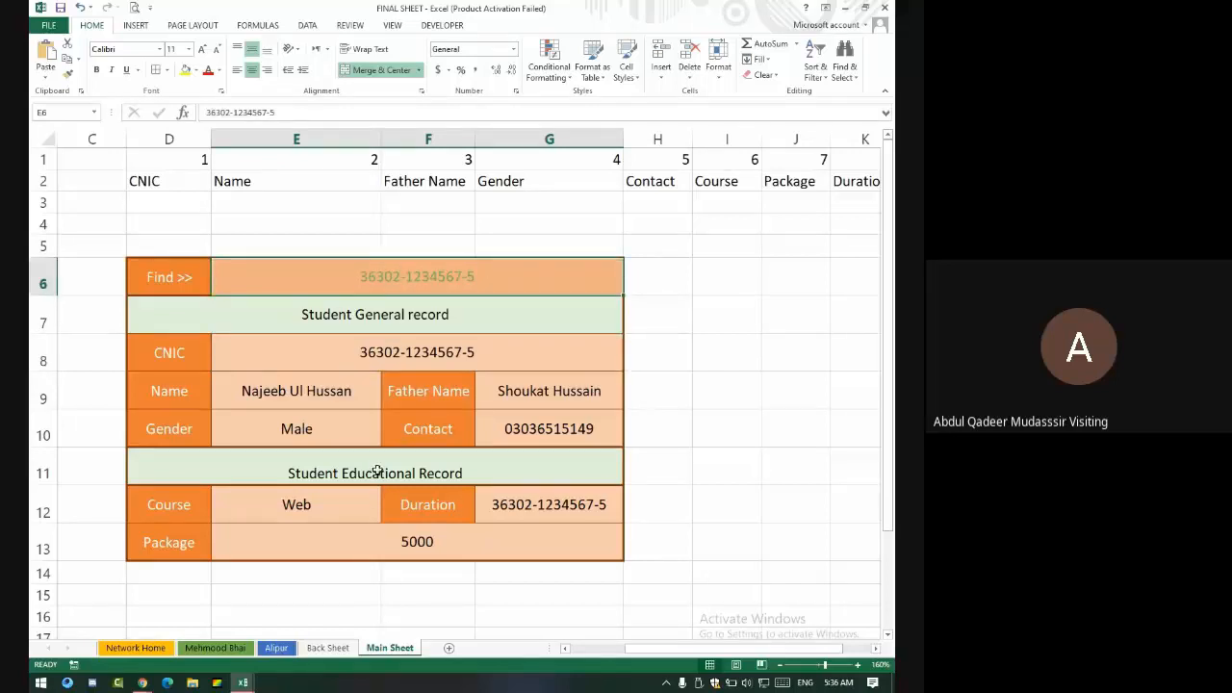
- Verify the matching row on Back Sheet, then select the form range D6:G13
{"action": "left_click", "coordinate": [328, 648]}
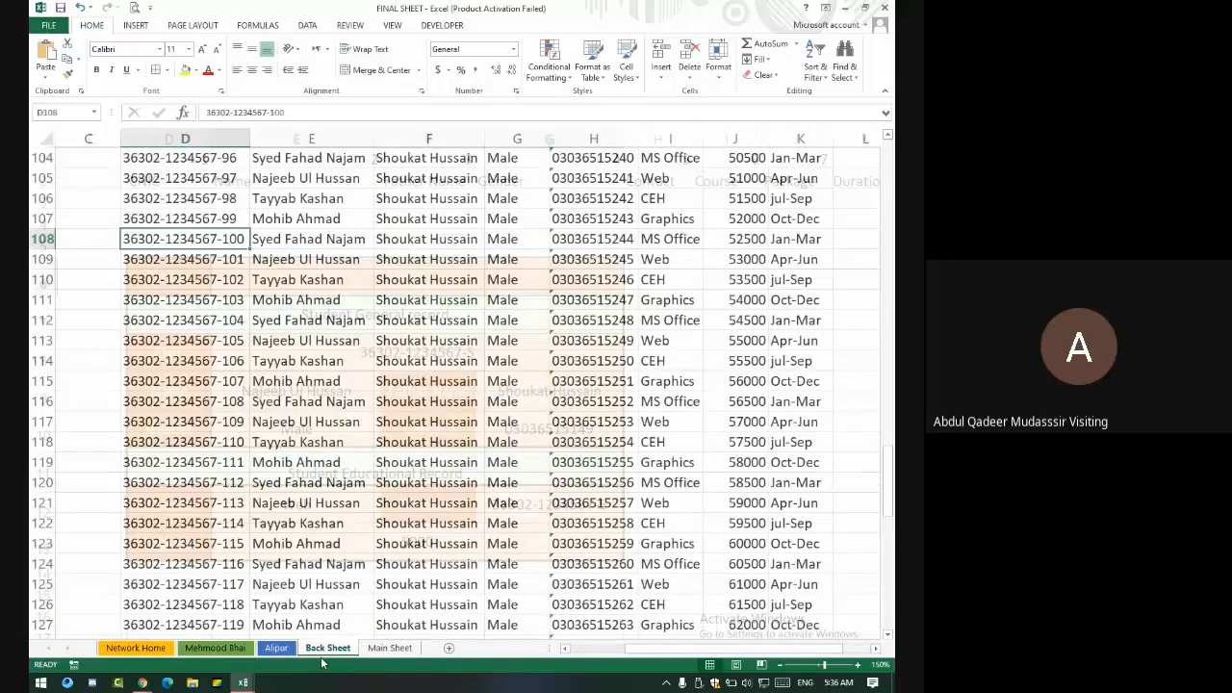
{"action": "scroll", "coordinate": [248, 282], "scroll_direction": "up", "scroll_amount": 20}
{"action": "scroll", "coordinate": [248, 282], "scroll_direction": "up", "scroll_amount": 4}
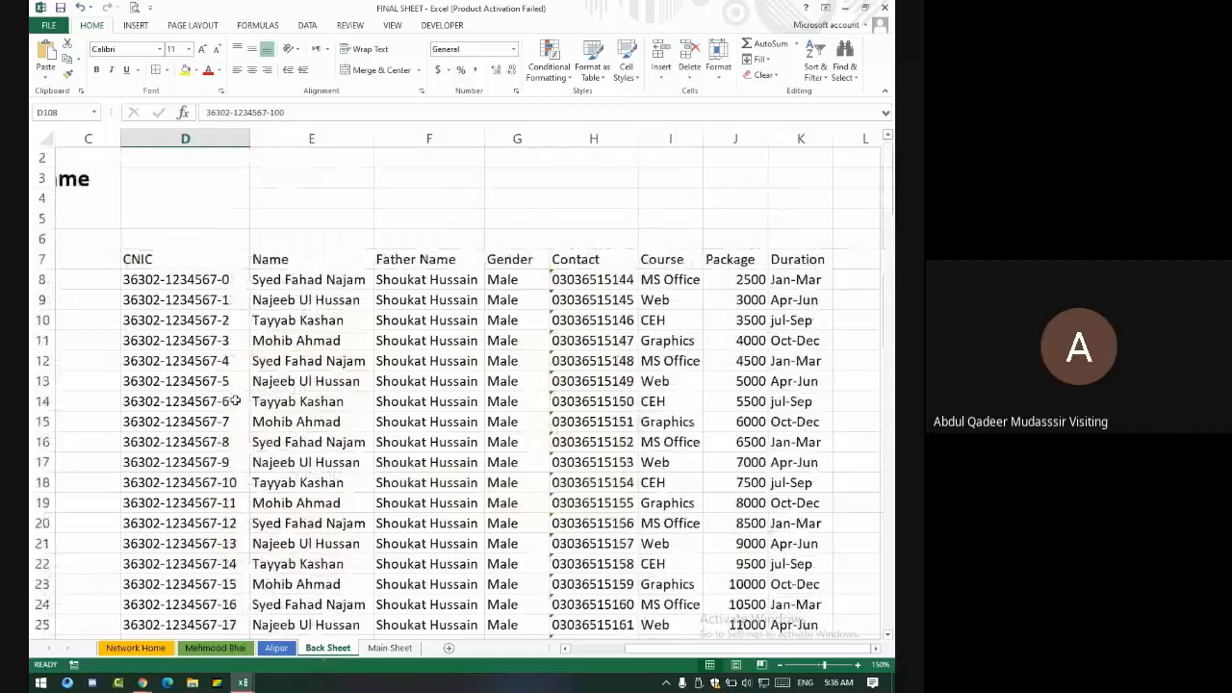
{"action": "left_click_drag", "start_coordinate": [235, 384], "coordinate": [809, 382]}
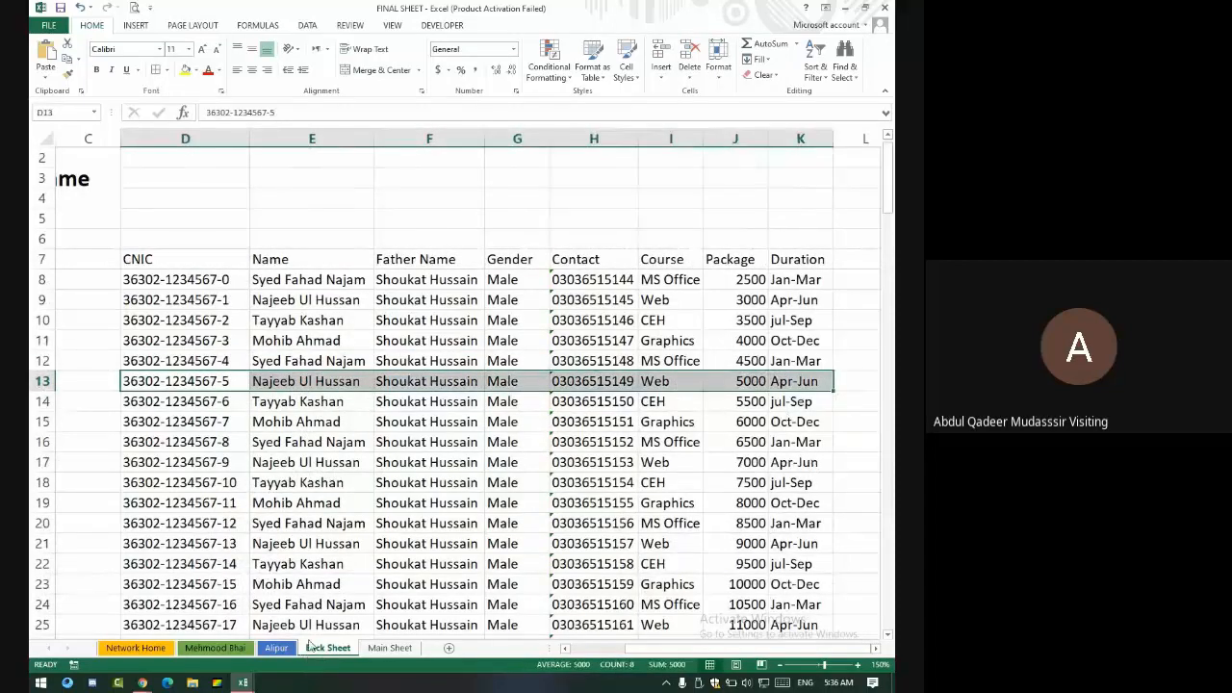
{"action": "left_click", "coordinate": [392, 648]}
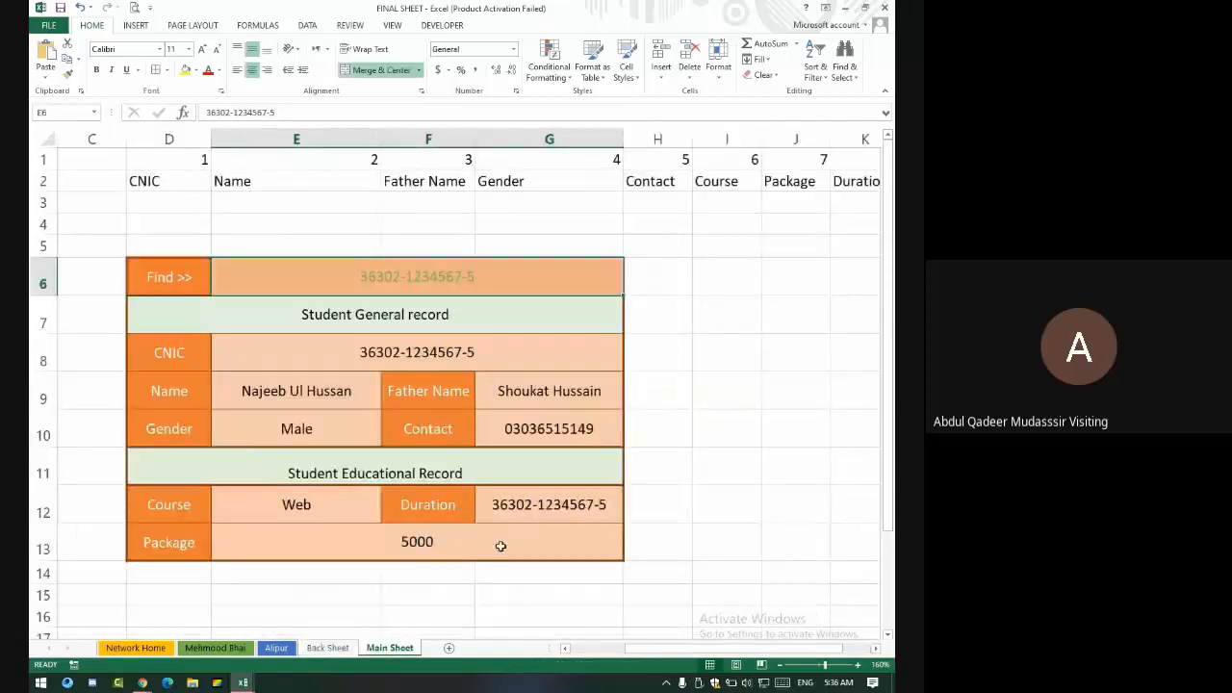
{"action": "left_click", "coordinate": [472, 550]}
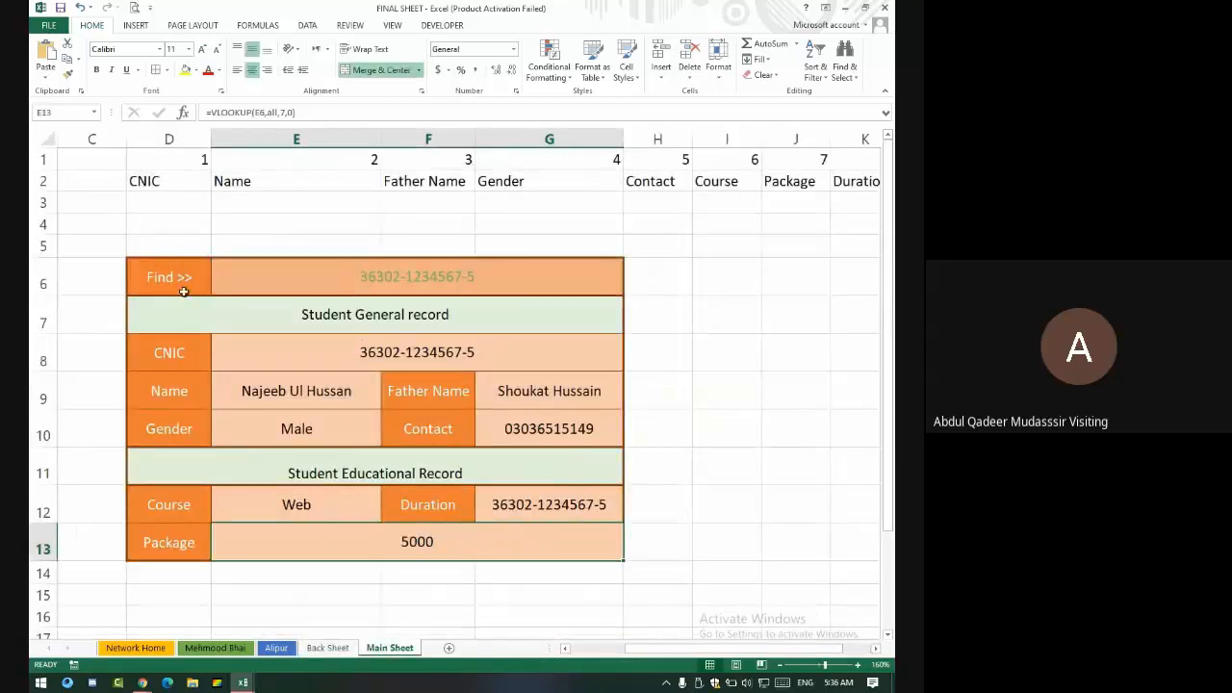
{"action": "left_click_drag", "start_coordinate": [179, 276], "coordinate": [442, 550]}
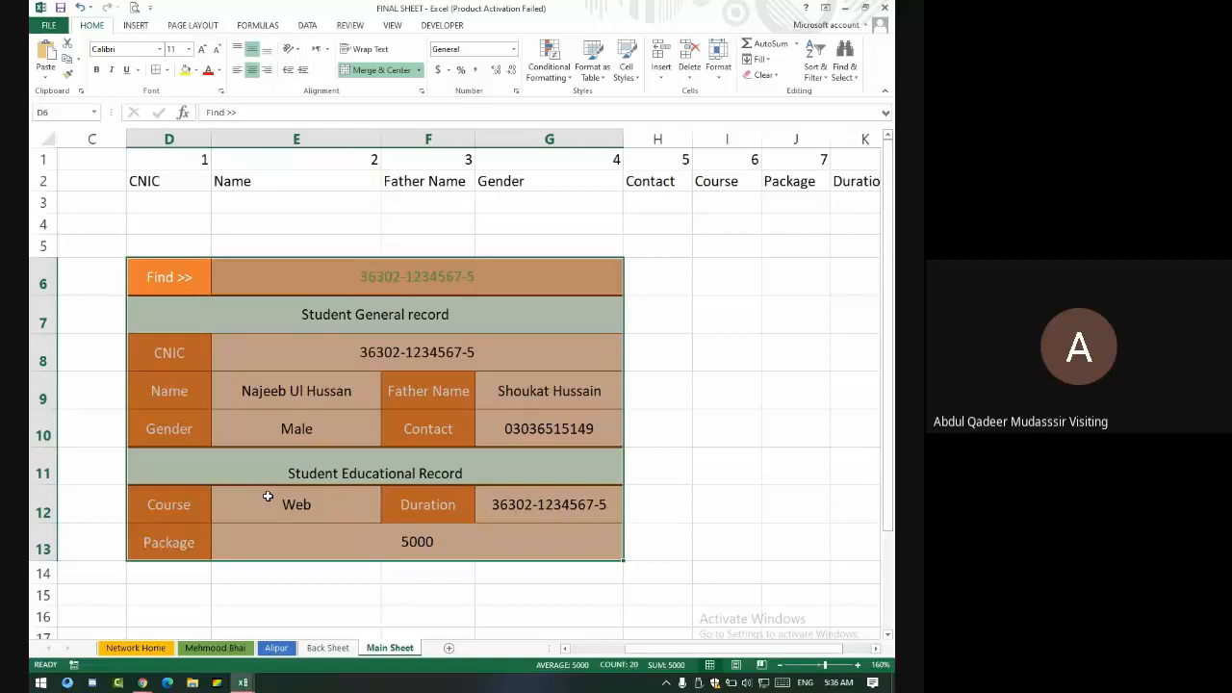
- Preview printing only the selected student form, then leave print preview
{"action": "key", "text": "ctrl+p"}
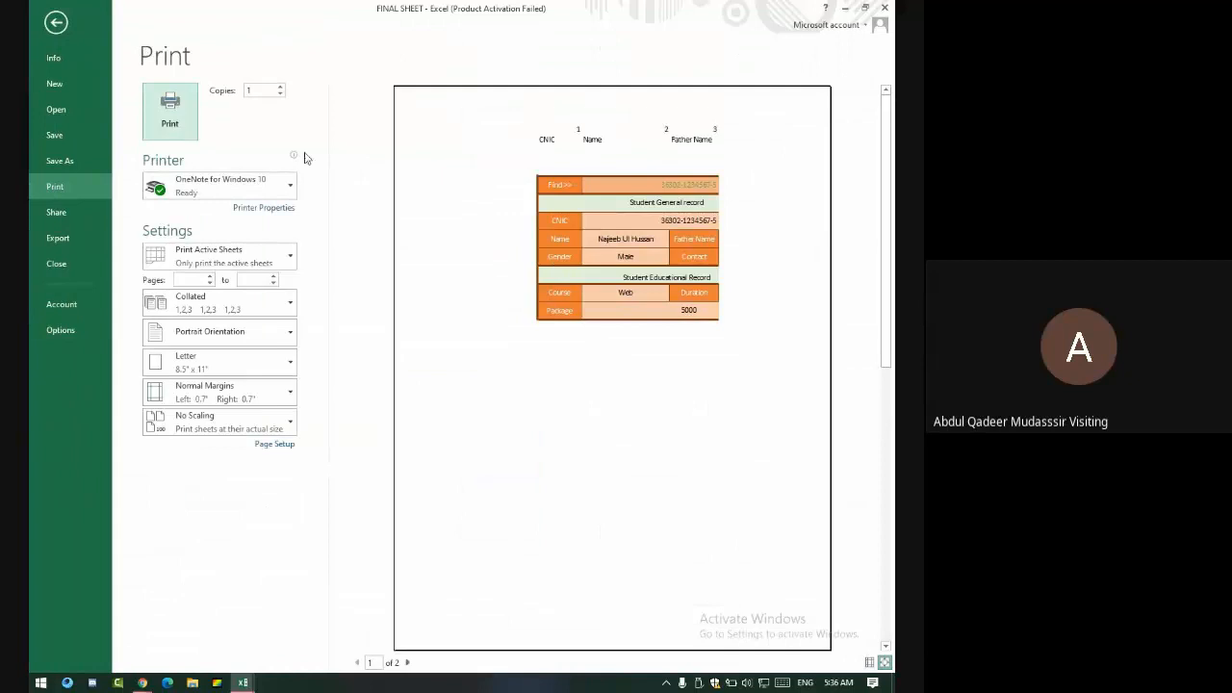
{"action": "left_click", "coordinate": [250, 182]}
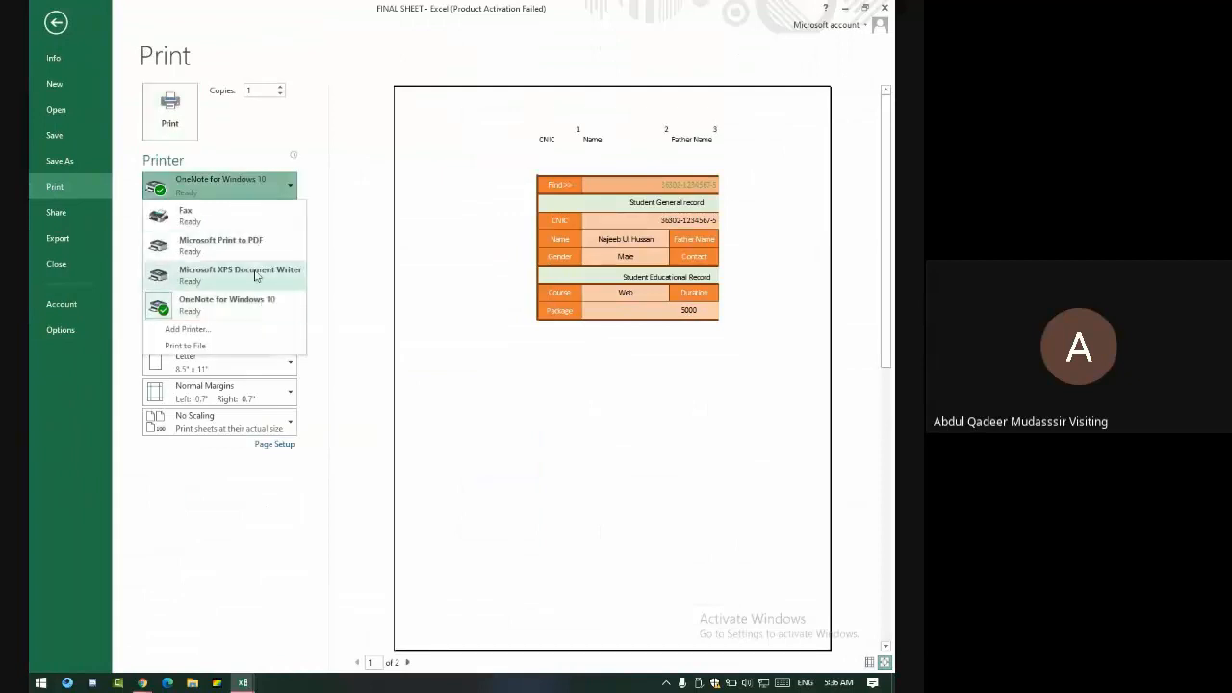
{"action": "left_click", "coordinate": [356, 374]}
{"action": "left_click", "coordinate": [241, 254]}
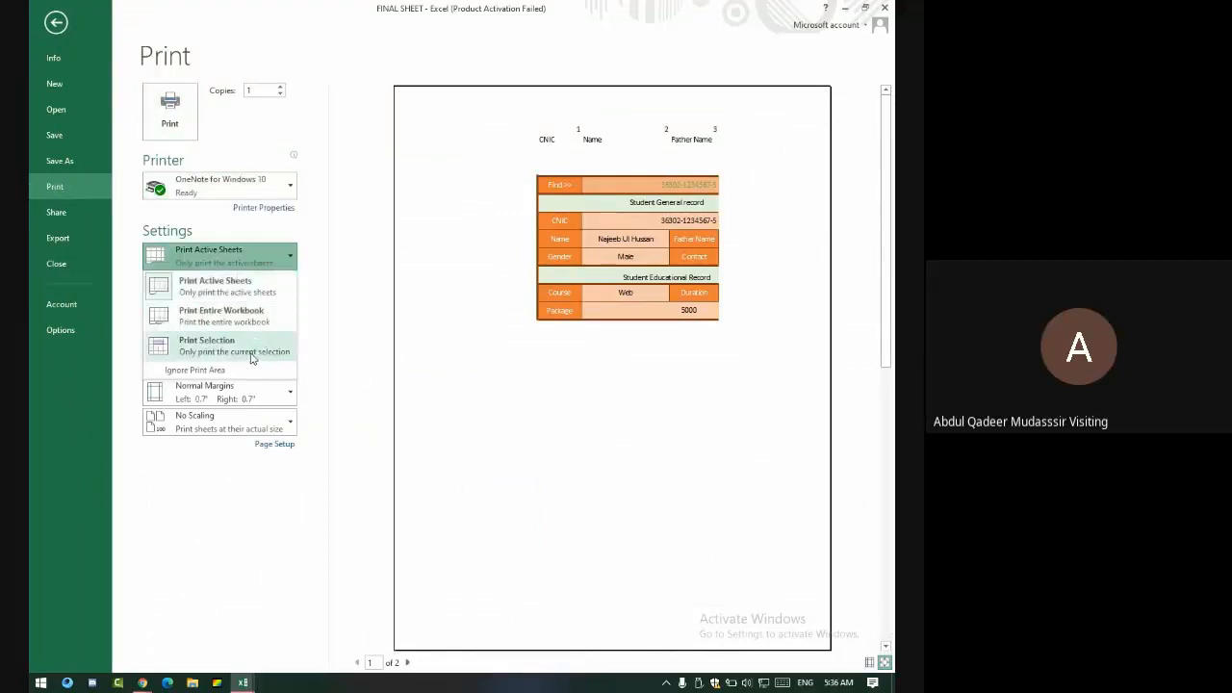
{"action": "left_click", "coordinate": [246, 346]}
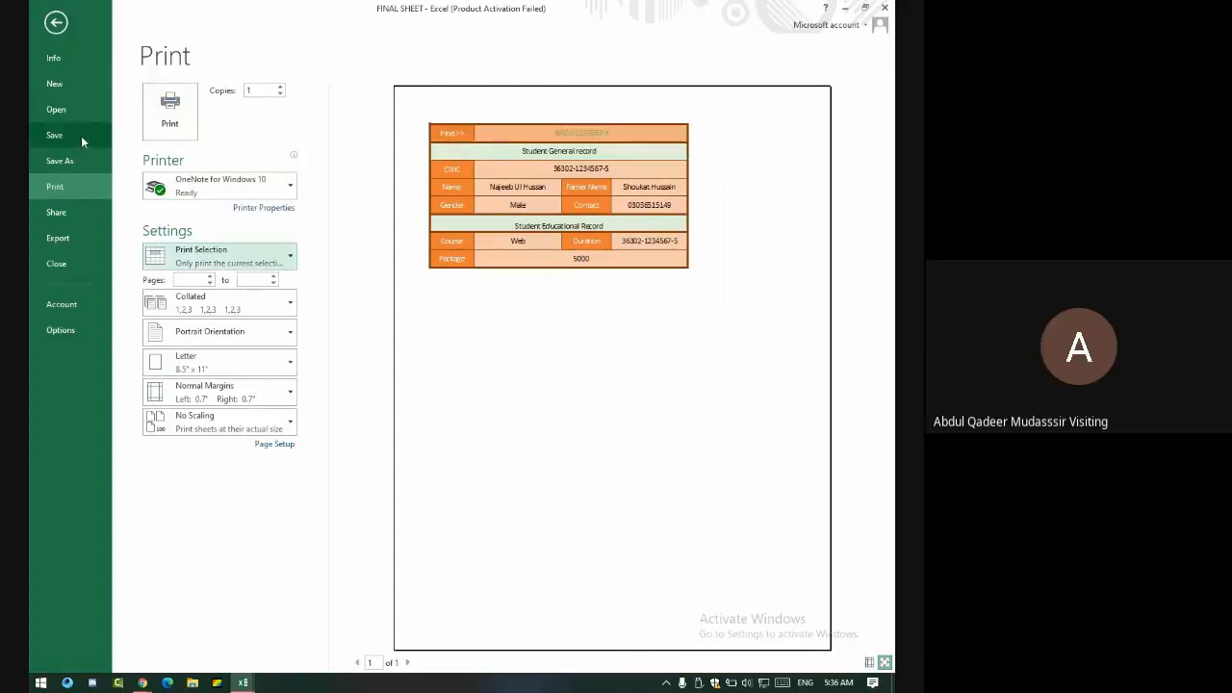
{"action": "key", "text": "Escape"}
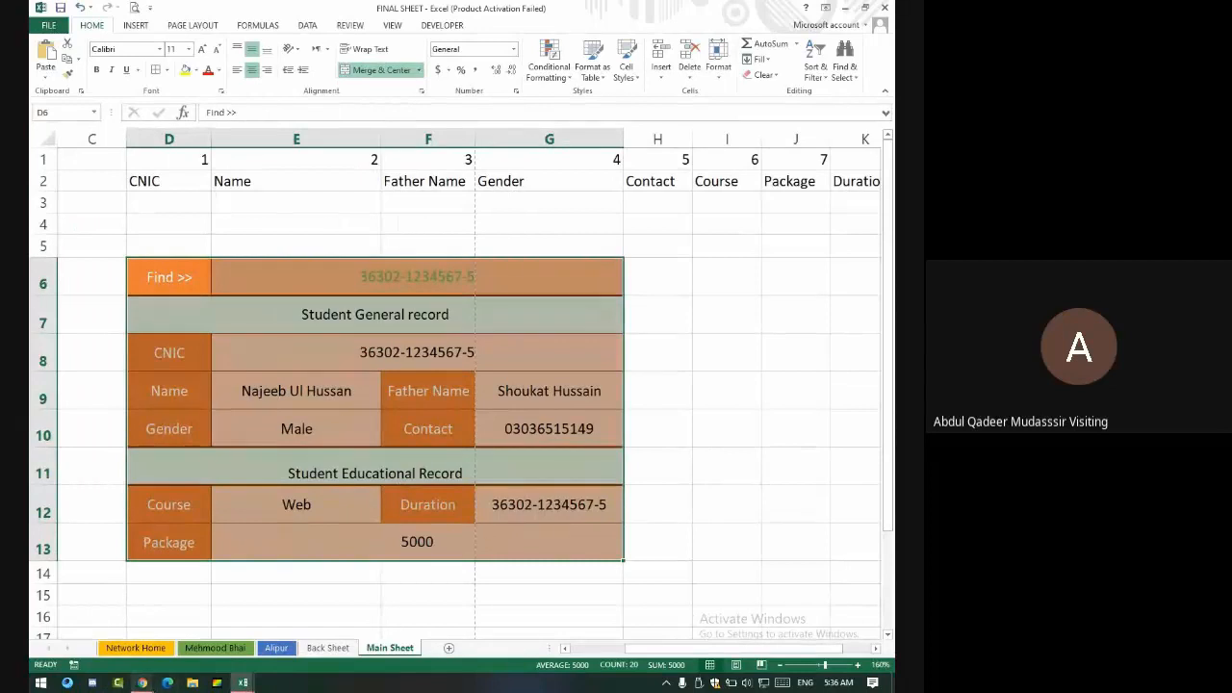
- Glance at the meeting window, then return to FINAL SHEET's Back Sheet
{"action": "left_click", "coordinate": [143, 683]}
{"action": "left_click", "coordinate": [144, 592]}
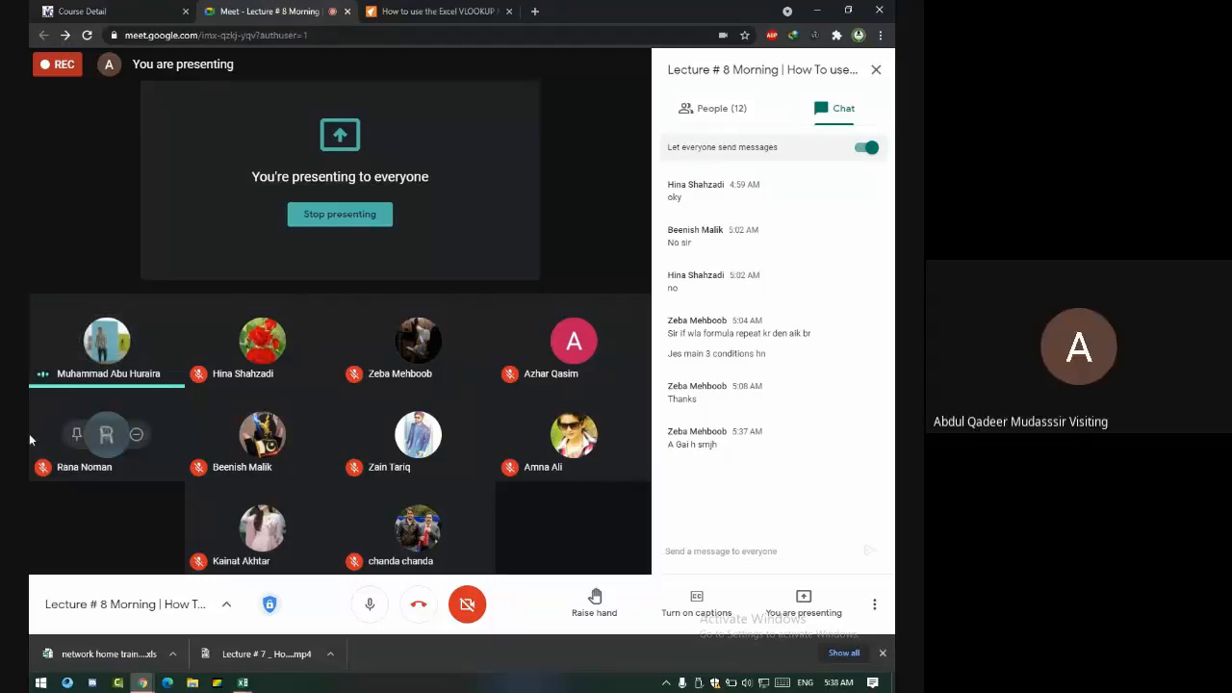
{"action": "left_click", "coordinate": [243, 683]}
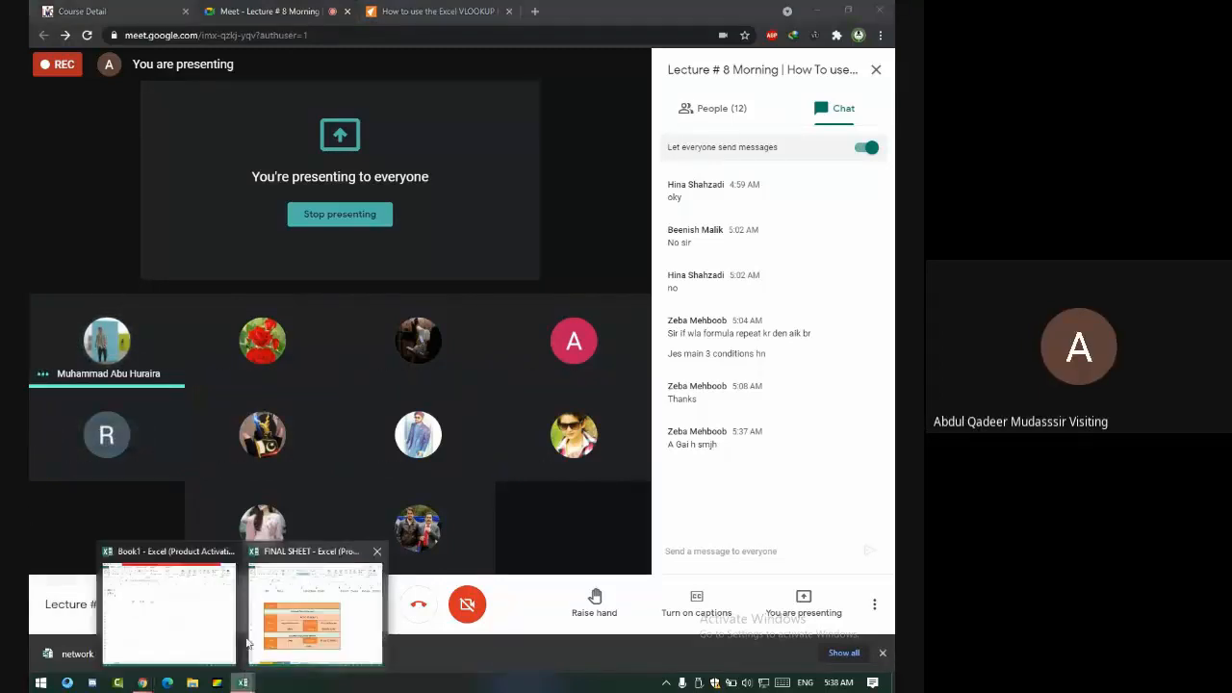
{"action": "left_click", "coordinate": [289, 616]}
{"action": "left_click", "coordinate": [311, 651]}
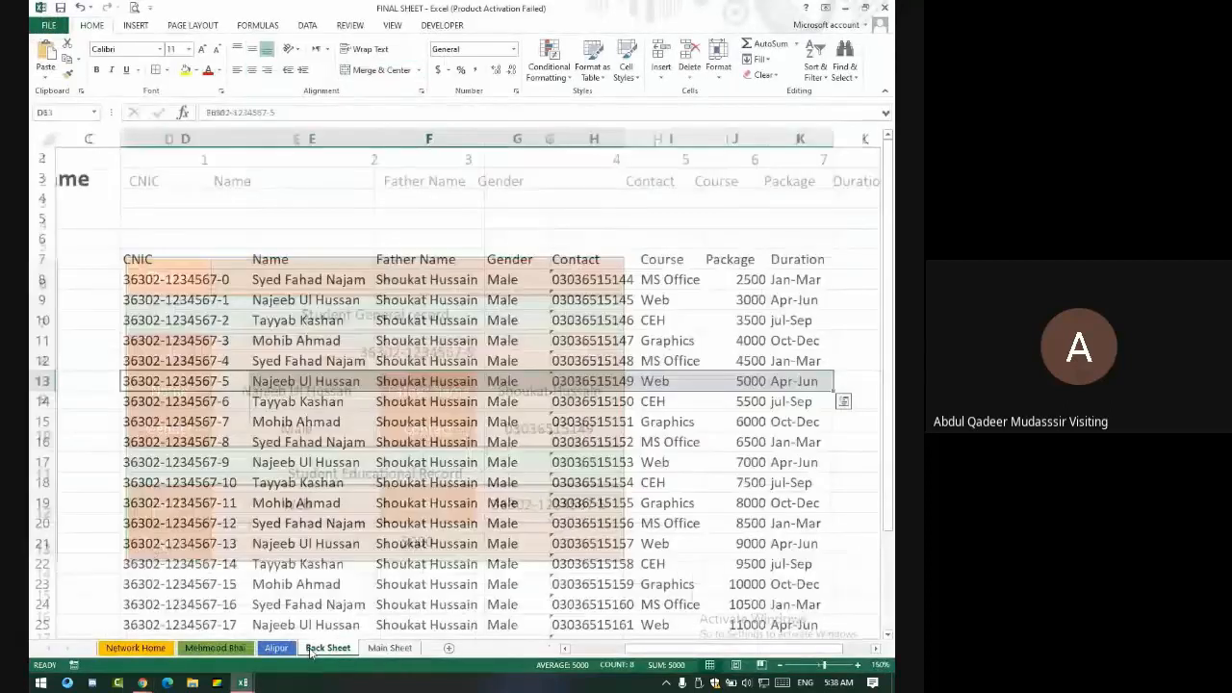
- Select the original fourteen student records D8:K21 on Back Sheet
{"action": "left_click_drag", "start_coordinate": [184, 280], "coordinate": [814, 544]}
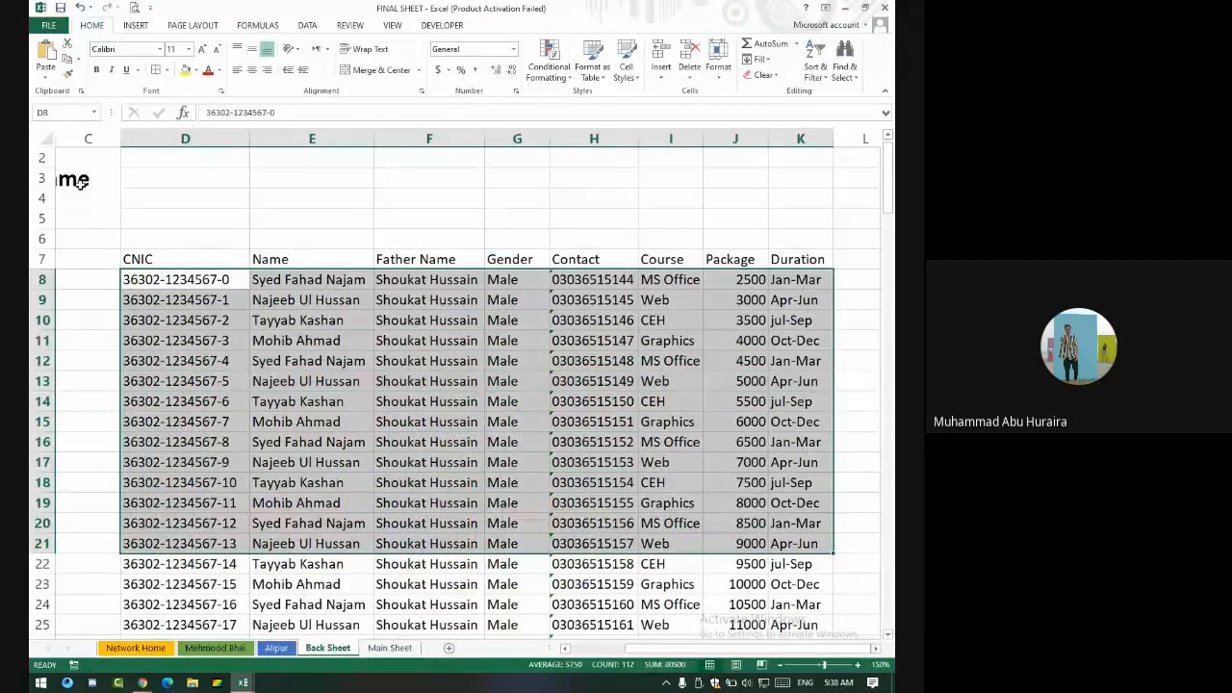
{"action": "left_click", "coordinate": [247, 501]}
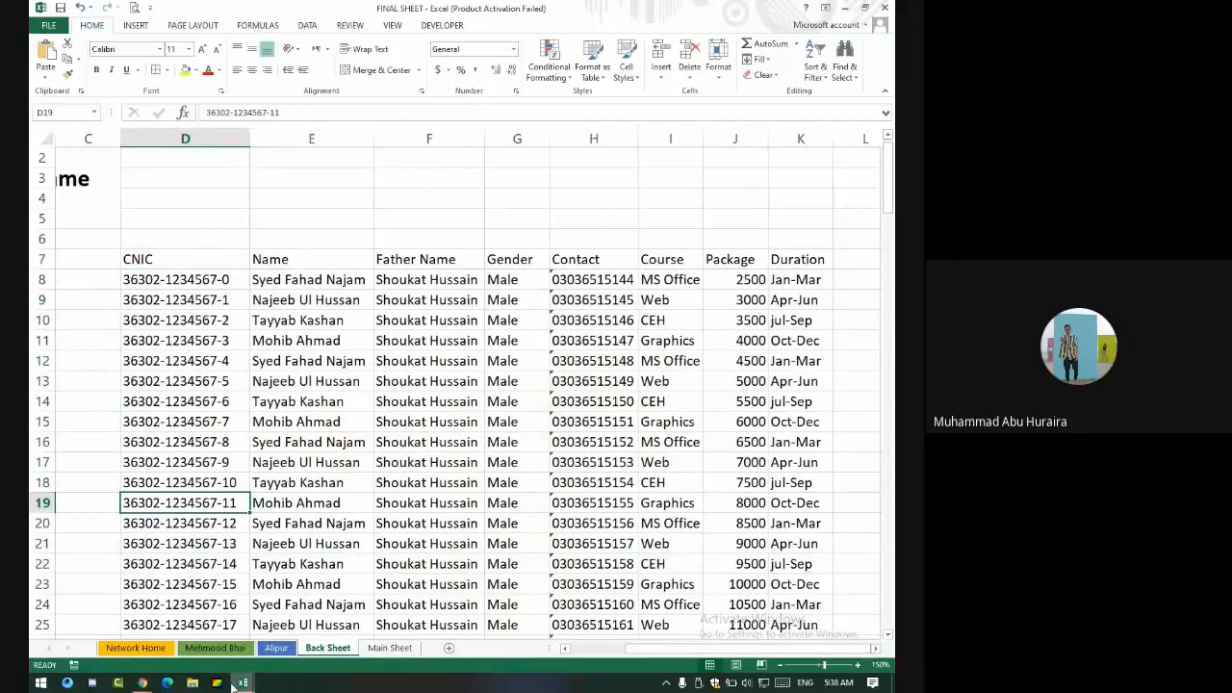
{"action": "mouse_move", "coordinate": [239, 682]}
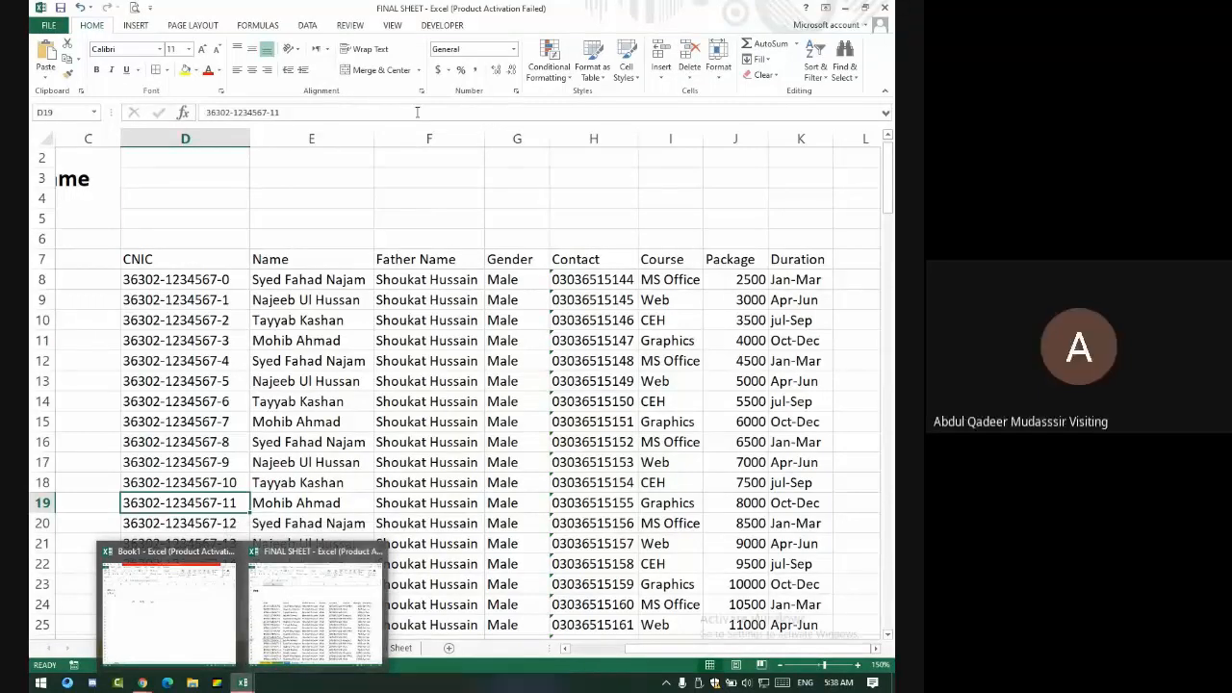
{"action": "left_click", "coordinate": [259, 624]}
{"action": "left_click_drag", "start_coordinate": [239, 282], "coordinate": [811, 538]}
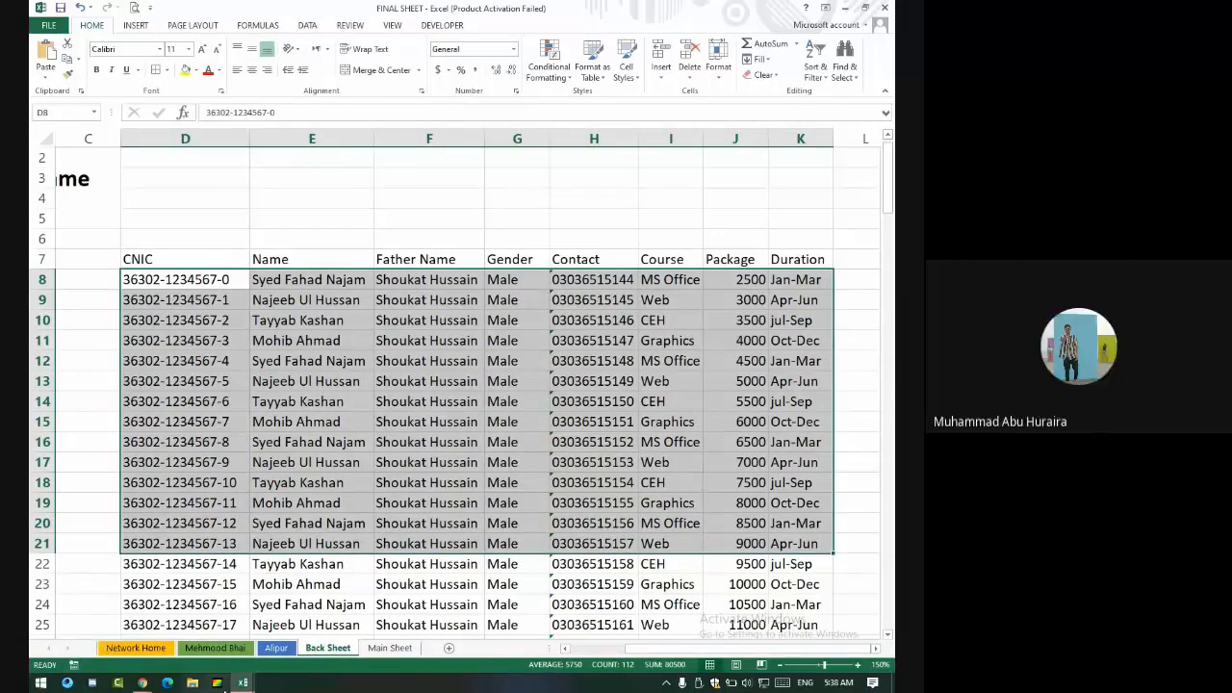
- Check the meeting window, then switch back to the FINAL SHEET workbook
{"action": "left_click", "coordinate": [219, 683]}
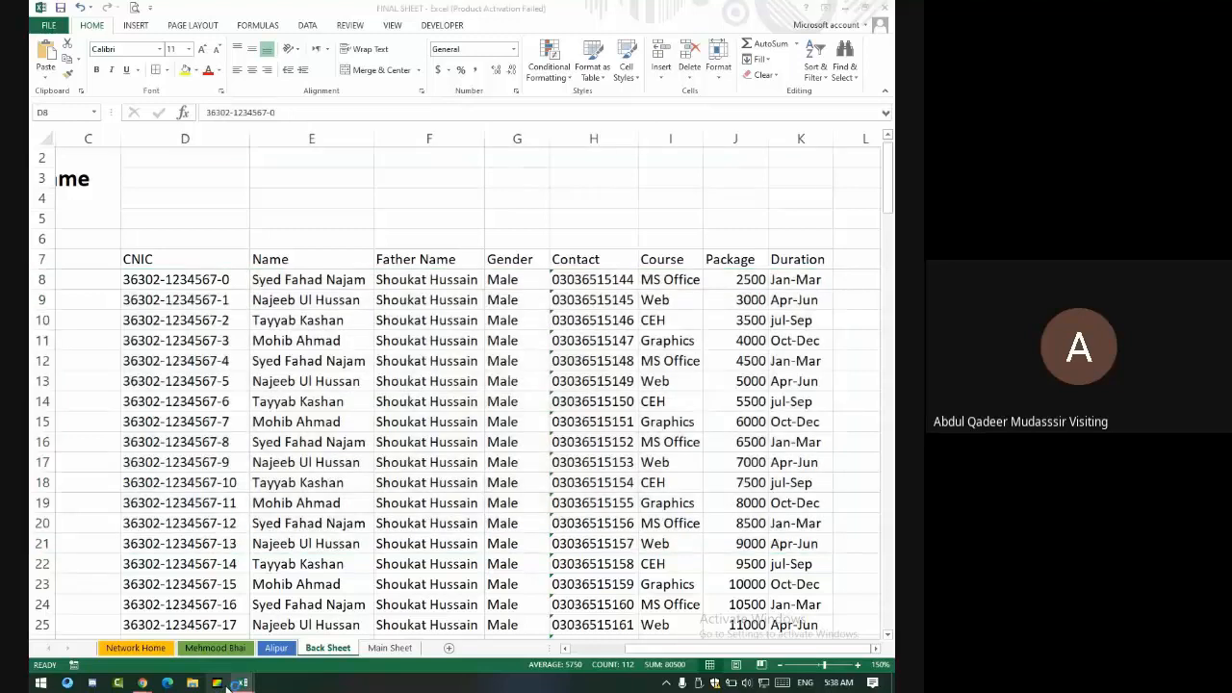
{"action": "mouse_move", "coordinate": [244, 684]}
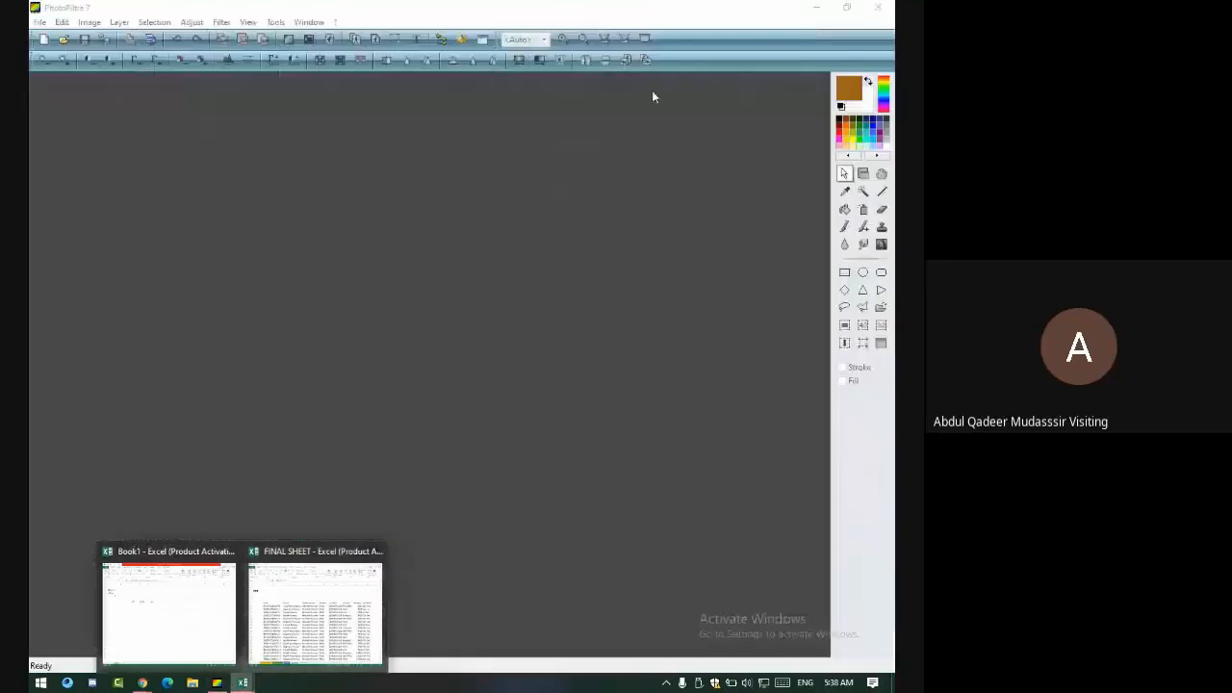
{"action": "left_click", "coordinate": [310, 618]}
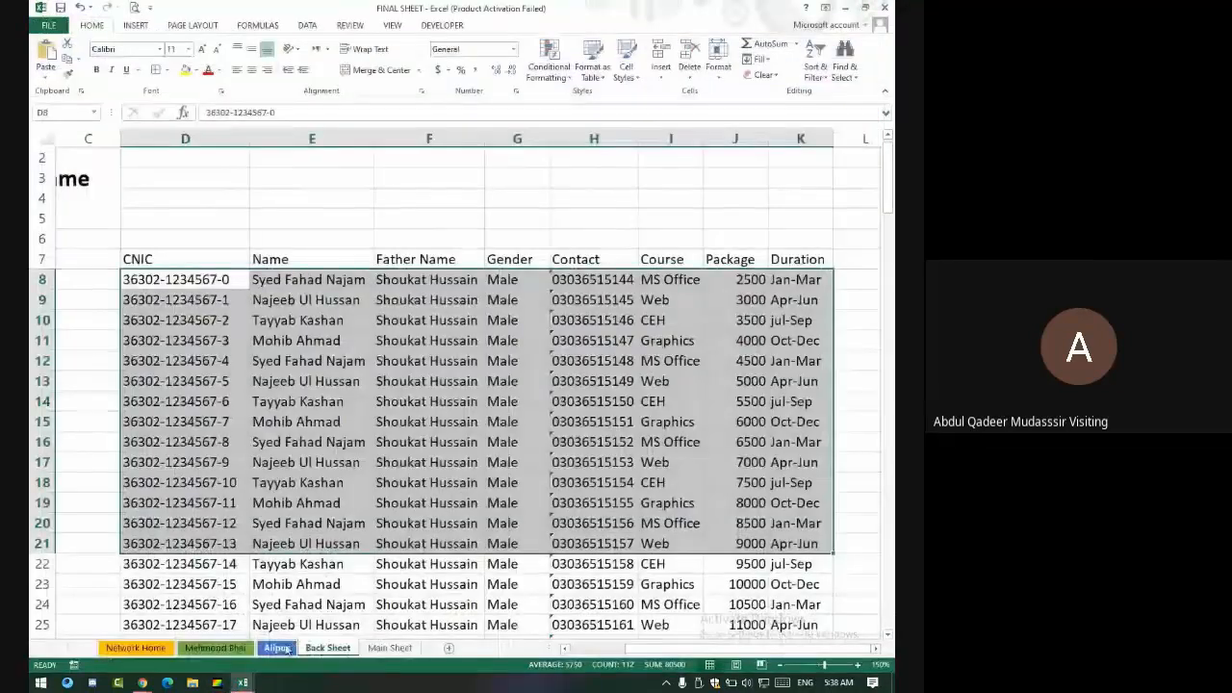
{"action": "left_click", "coordinate": [244, 686]}
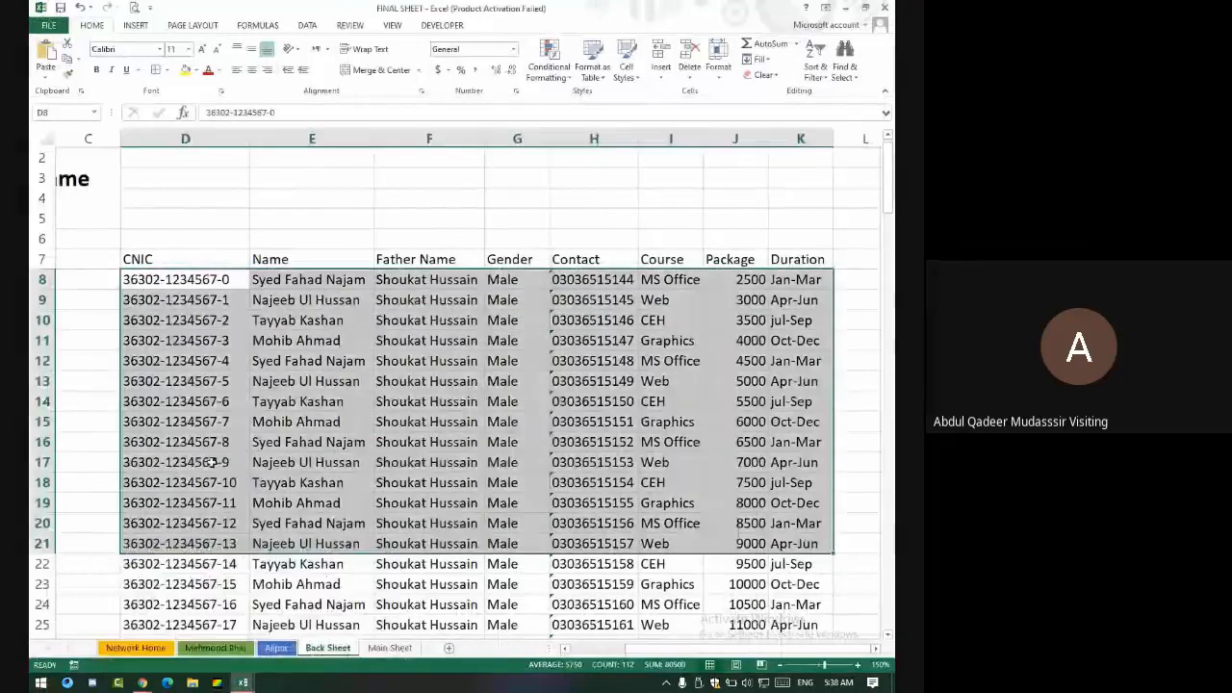
{"action": "left_click", "coordinate": [143, 683]}
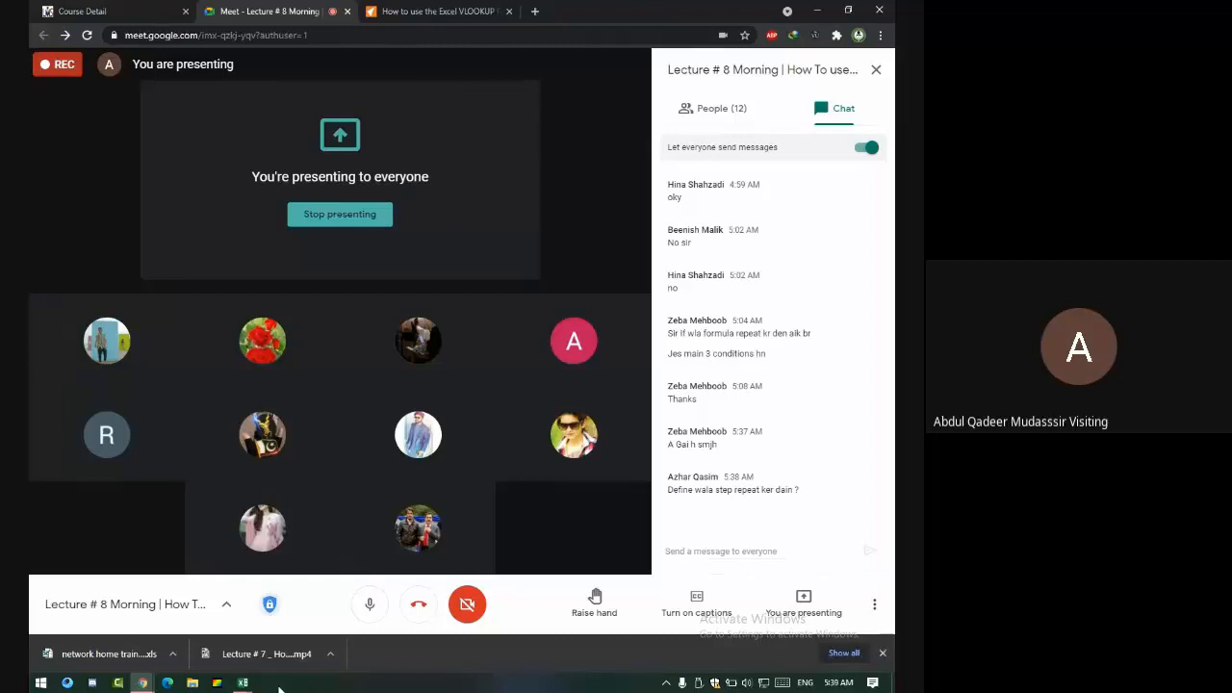
{"action": "key", "text": "alt+Tab"}
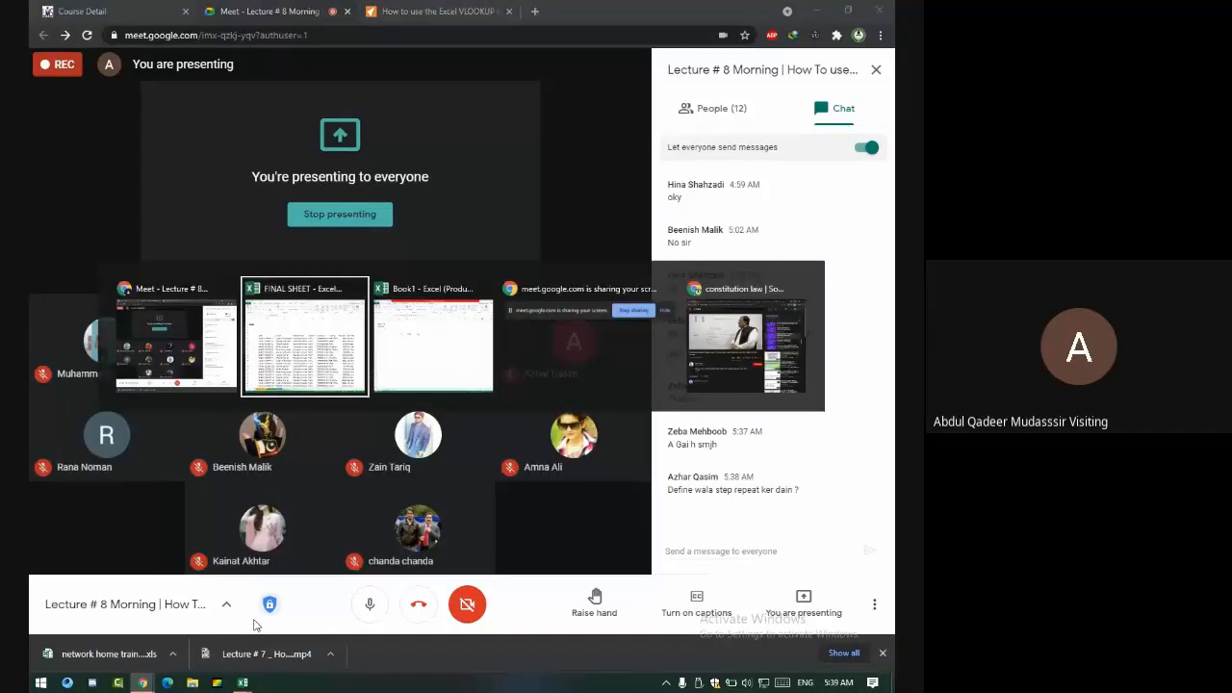
{"action": "scroll", "coordinate": [336, 282], "scroll_direction": "down", "scroll_amount": 3}
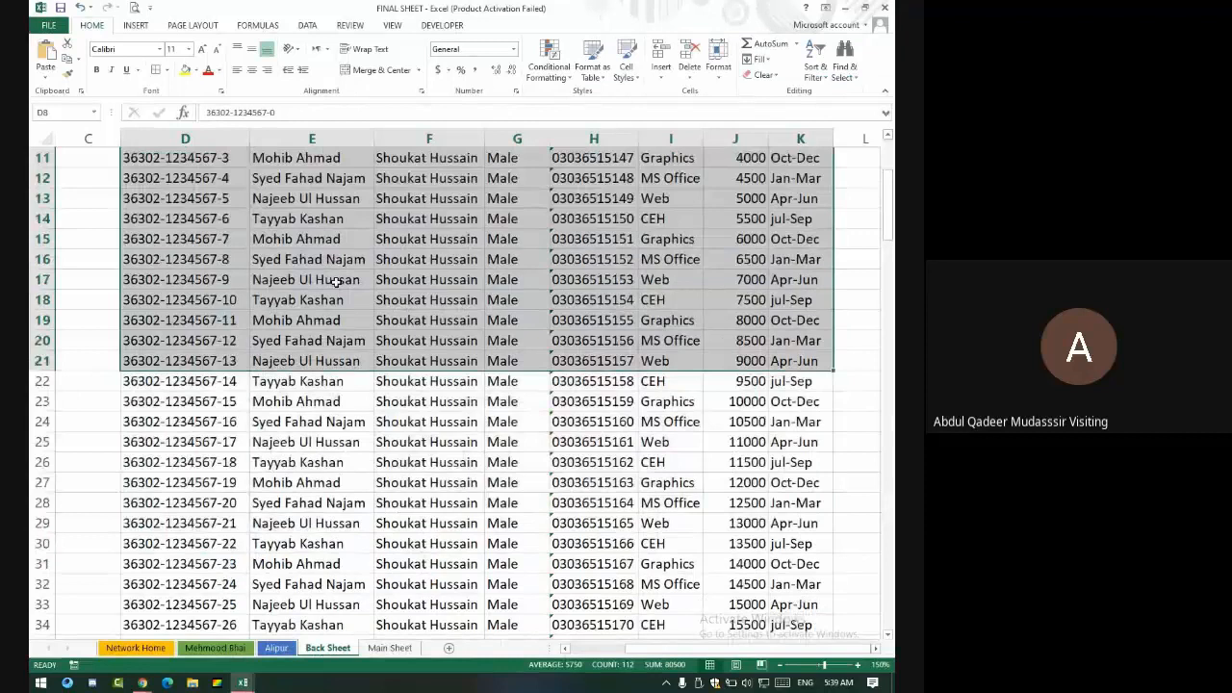
- Select the CNIC column and type cnic in the Name Box, then name the Name column range Name
{"action": "scroll", "coordinate": [336, 282], "scroll_direction": "up", "scroll_amount": 3}
{"action": "left_click", "coordinate": [183, 299]}
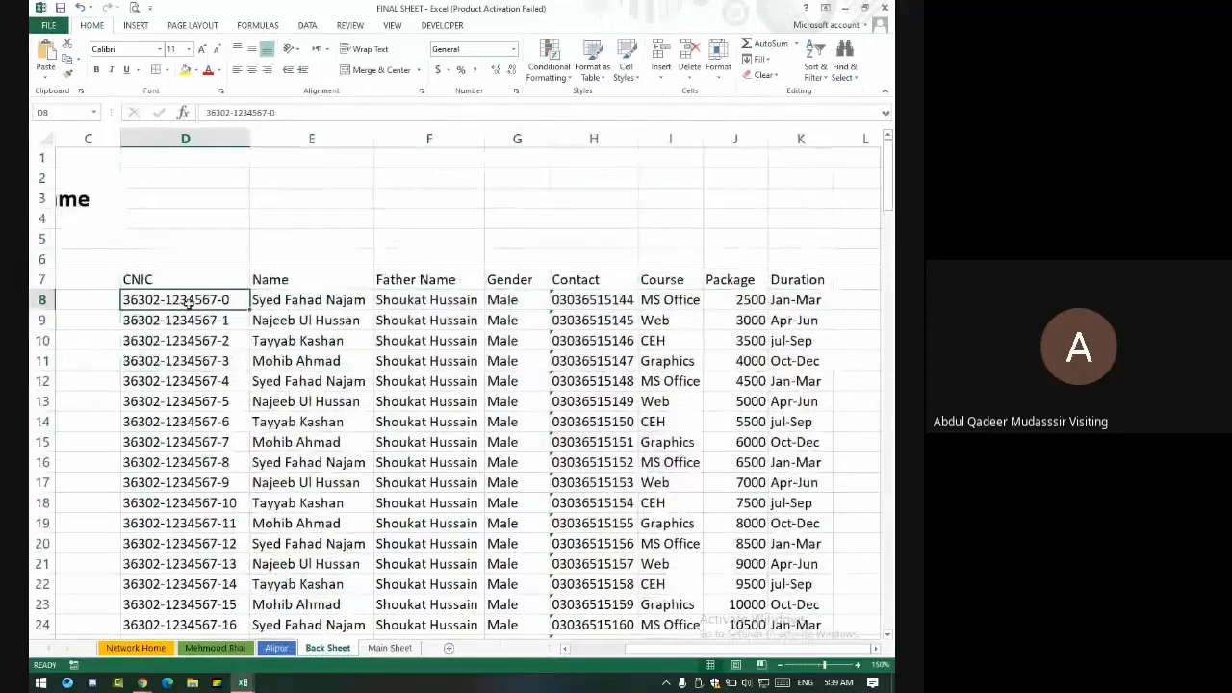
{"action": "key", "text": "ctrl+shift+Down"}
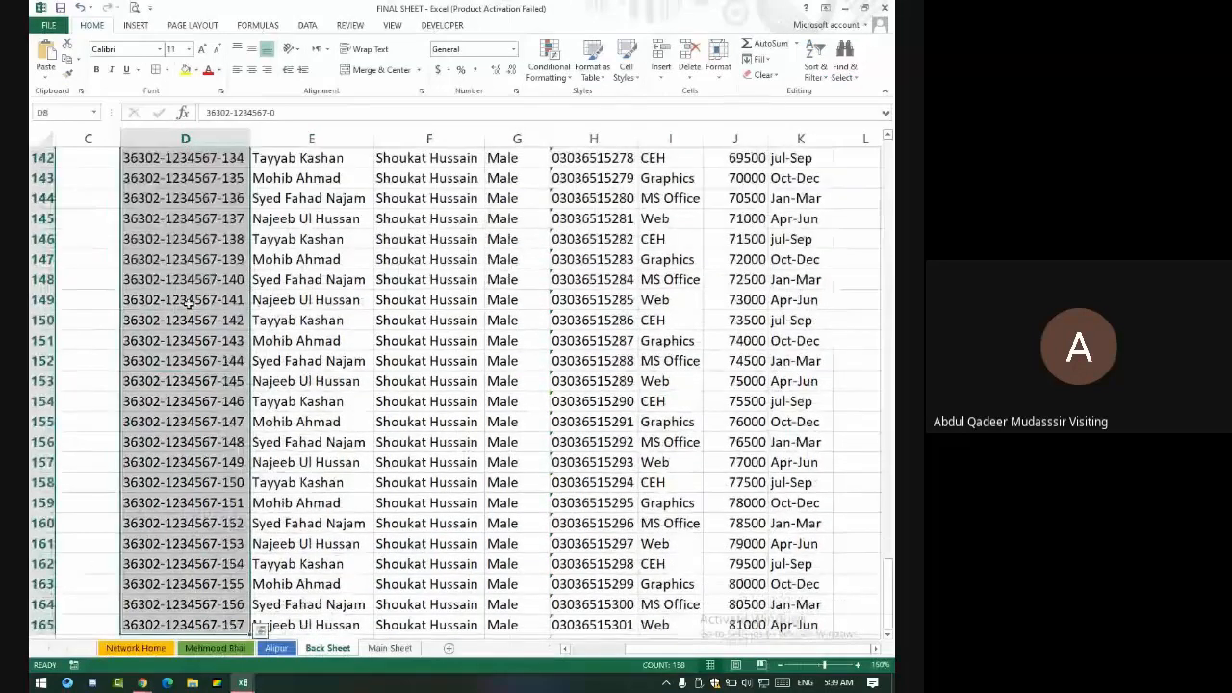
{"action": "left_click", "coordinate": [69, 106]}
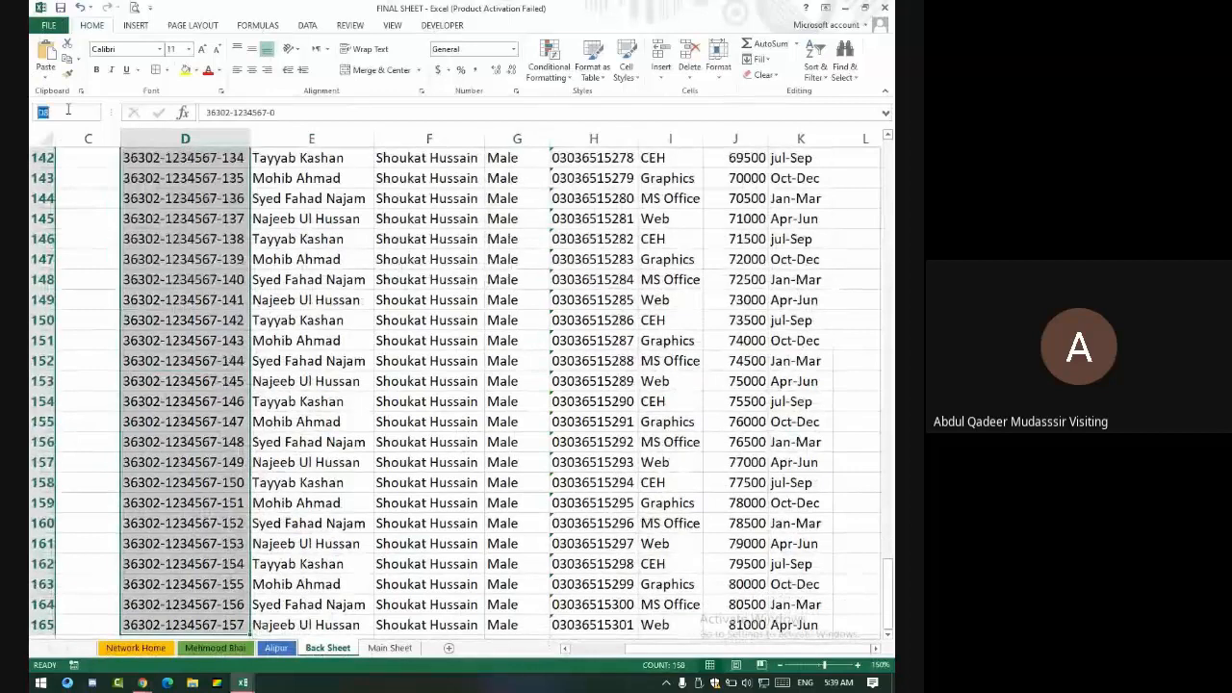
{"action": "type", "text": "cnic"}
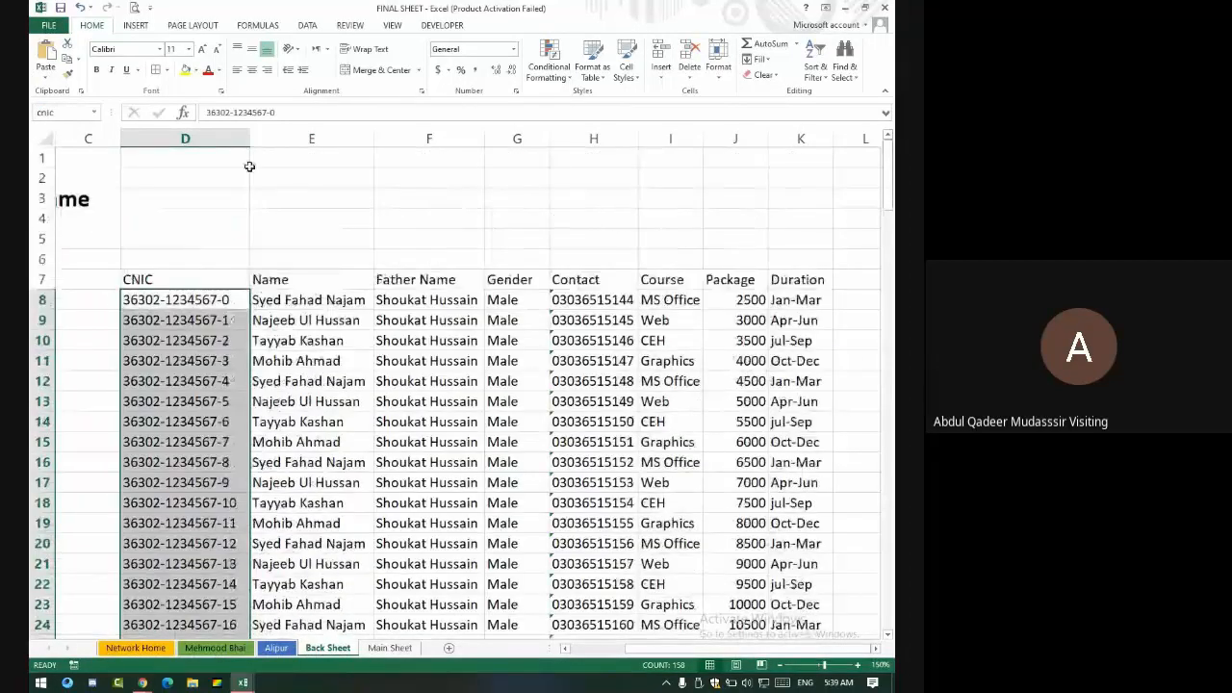
{"action": "left_click", "coordinate": [316, 302]}
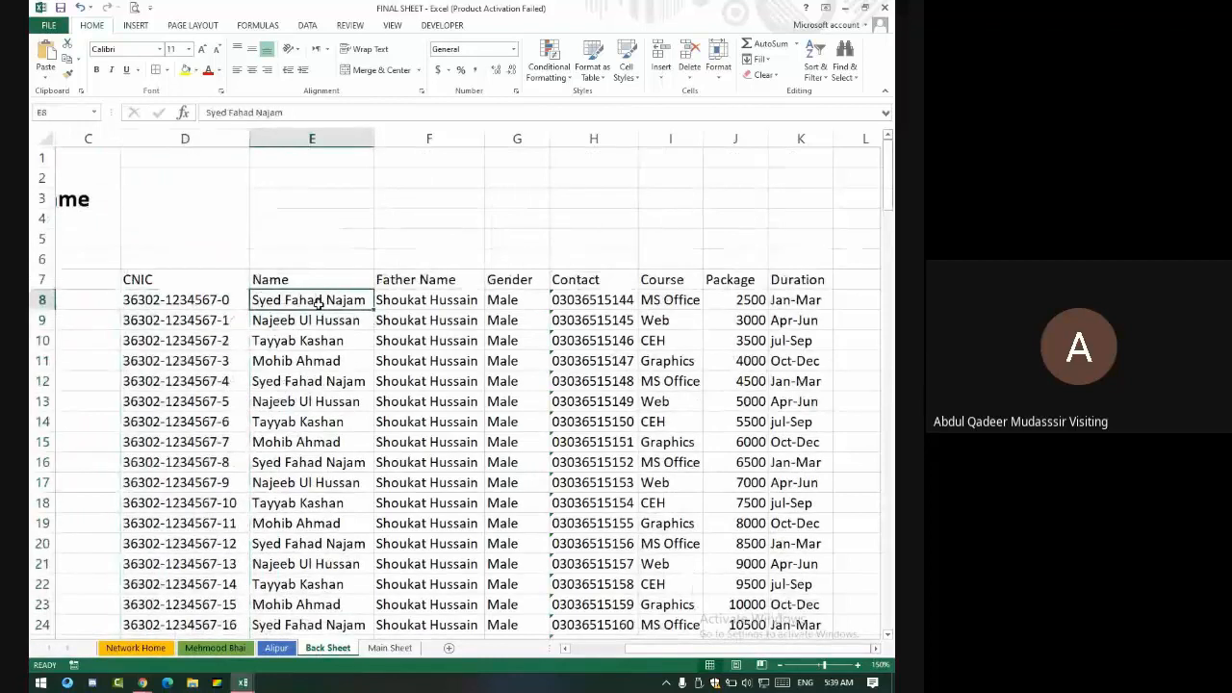
{"action": "key", "text": "ctrl+space"}
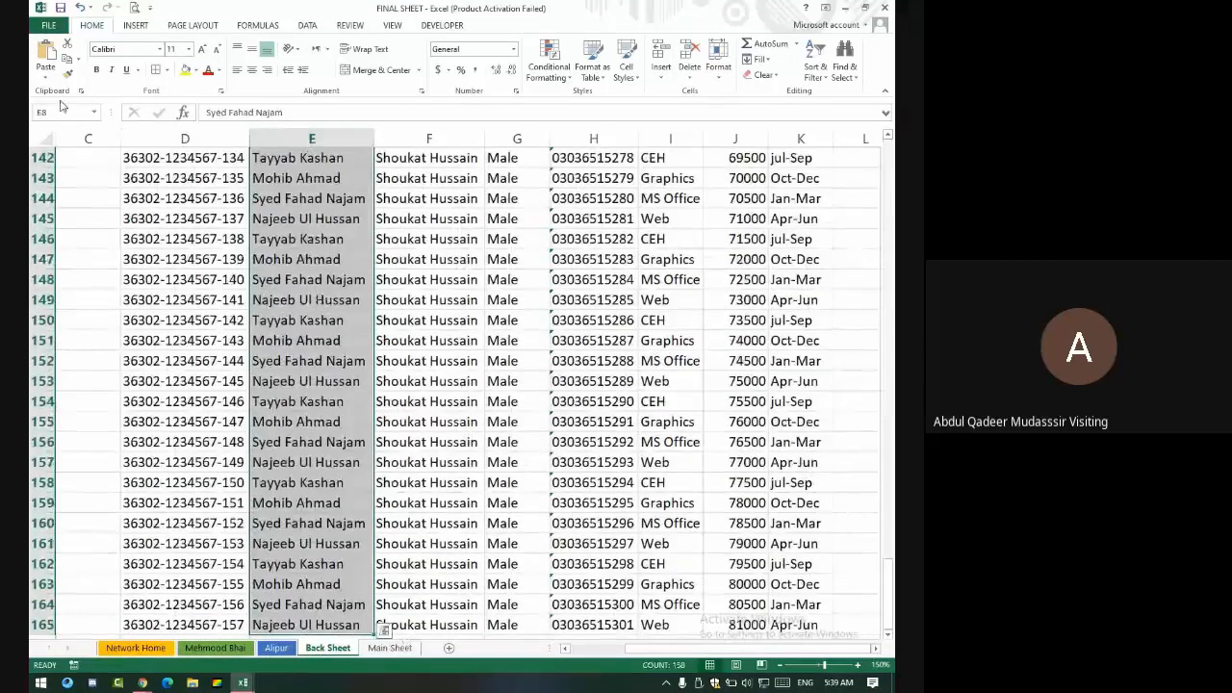
{"action": "left_click", "coordinate": [63, 110]}
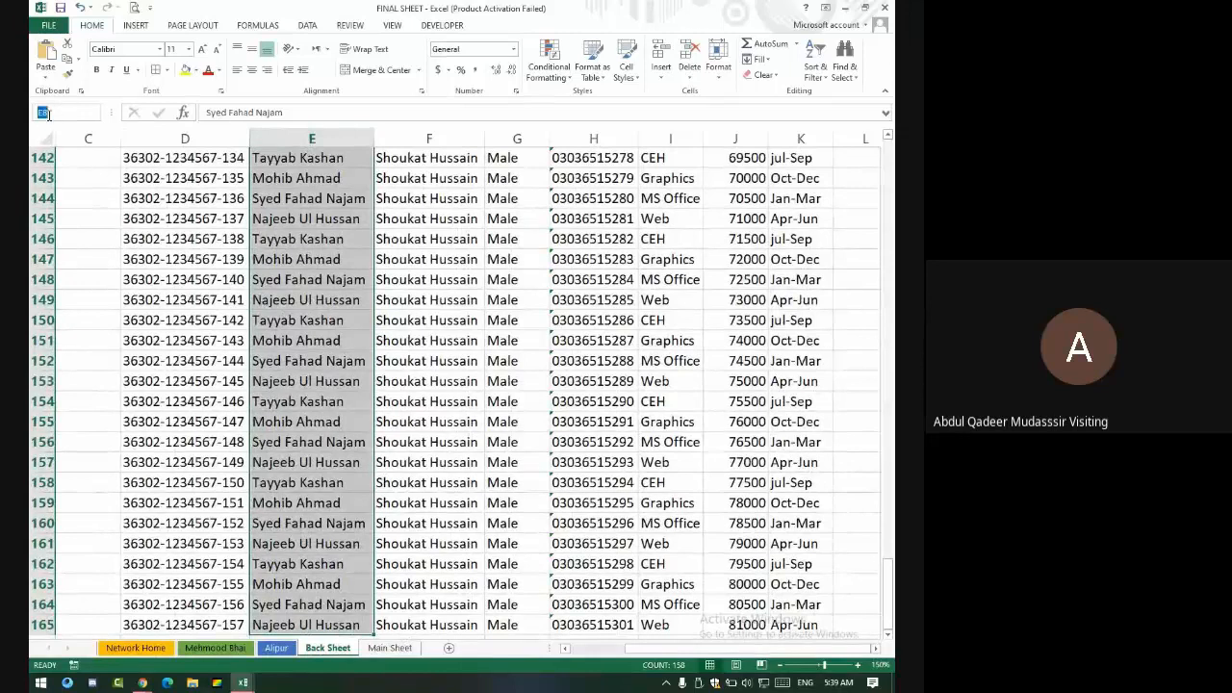
{"action": "type", "text": "Name"}
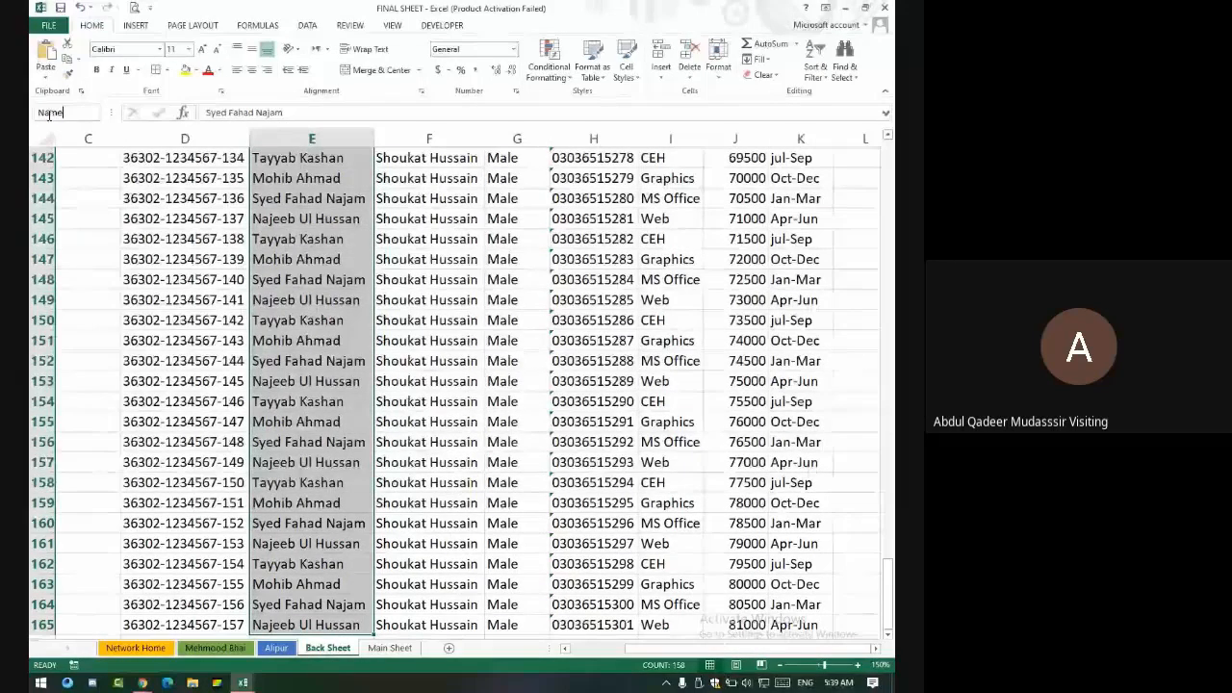
{"action": "key", "text": "Return"}
{"action": "type", "text": "\\"}
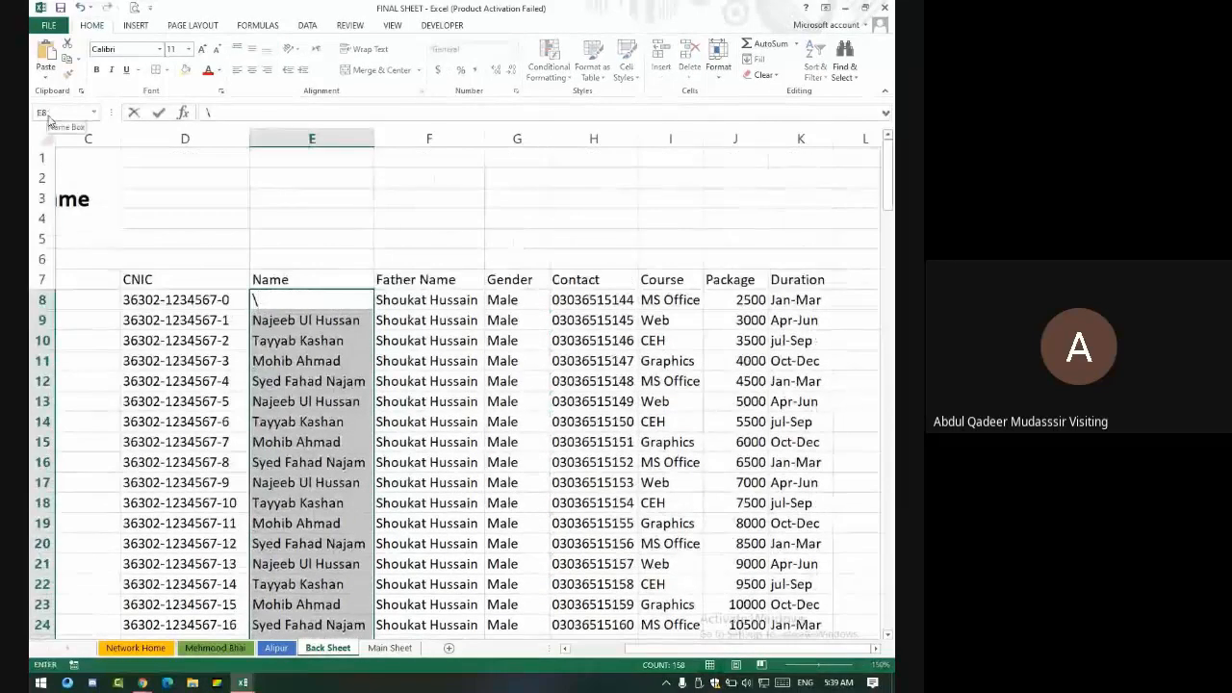
{"action": "key", "text": "Escape"}
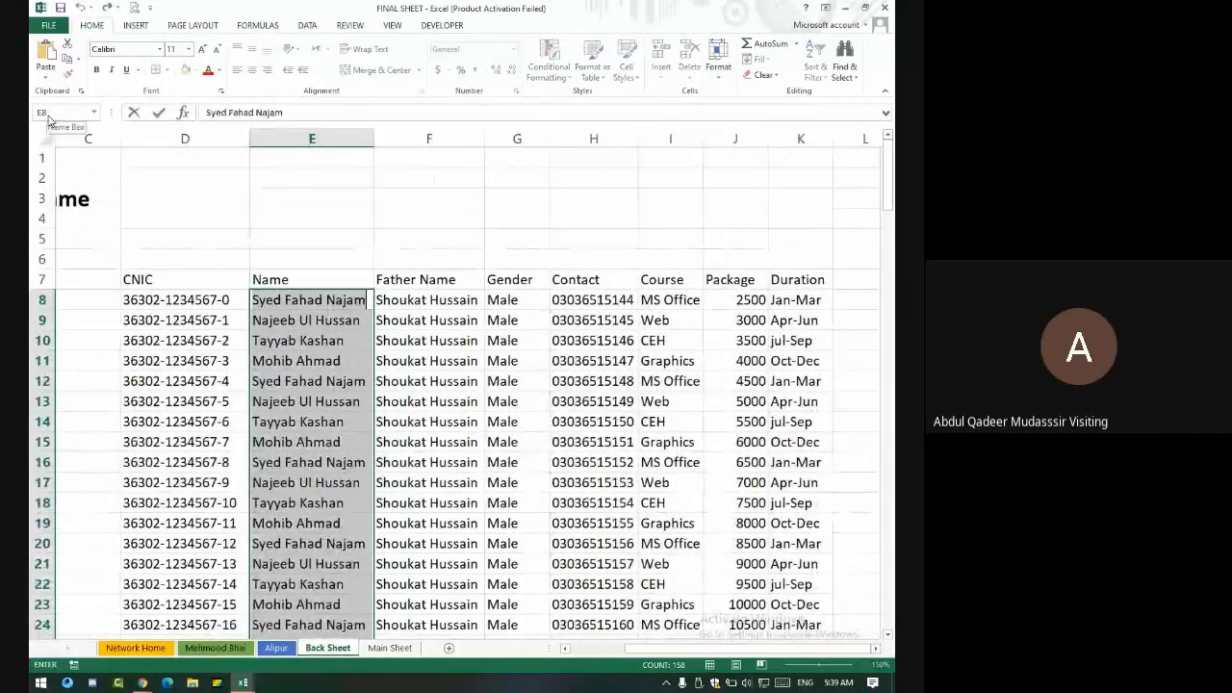
{"action": "key", "text": "Return"}
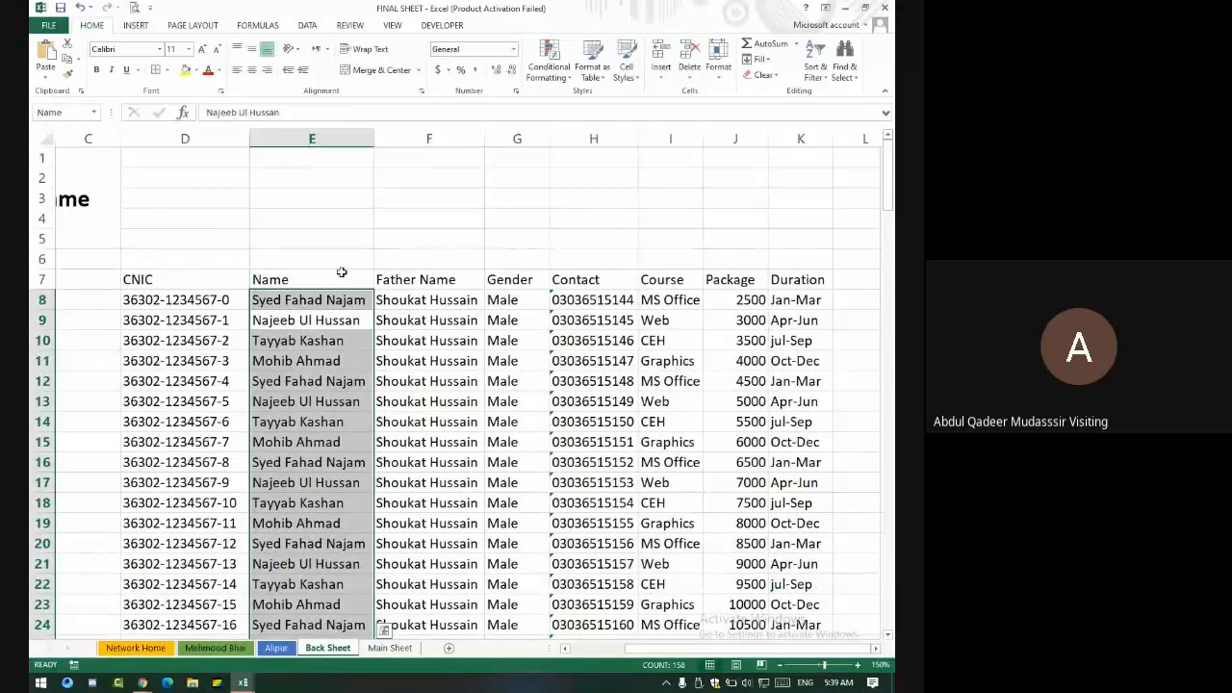
- Name the Father Name and Gender column ranges FName and Gender
{"action": "left_click", "coordinate": [443, 301]}
{"action": "key", "text": "ctrl+shift+Down"}
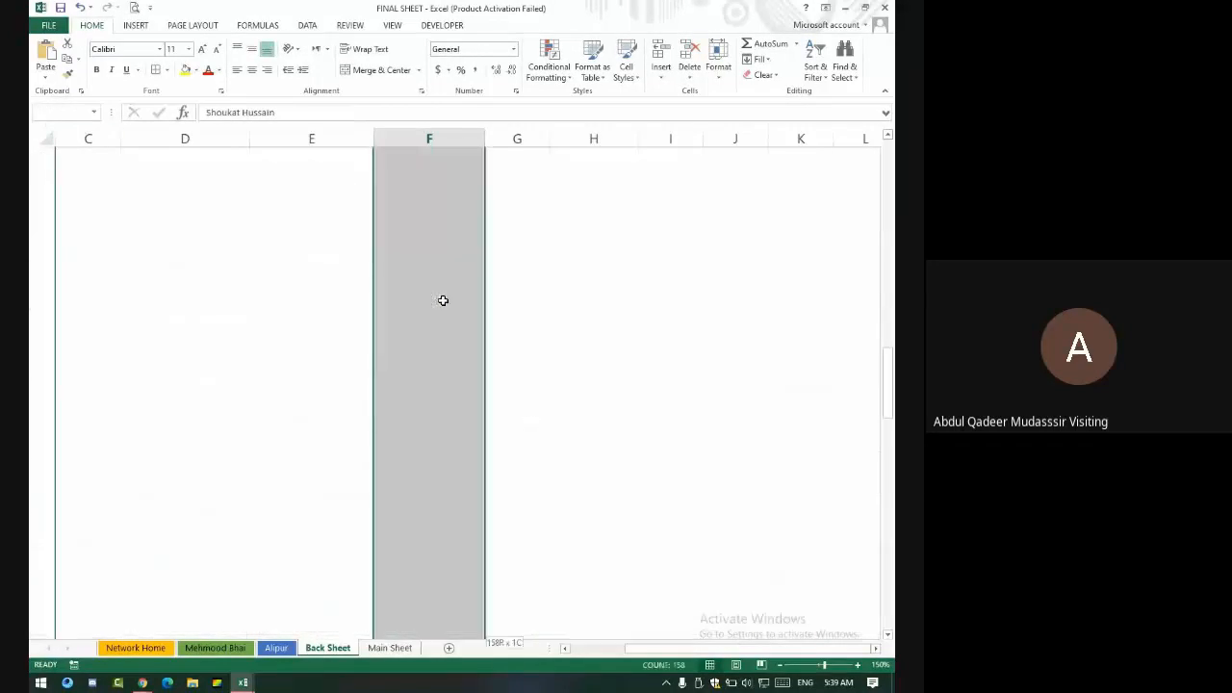
{"action": "left_click", "coordinate": [66, 112]}
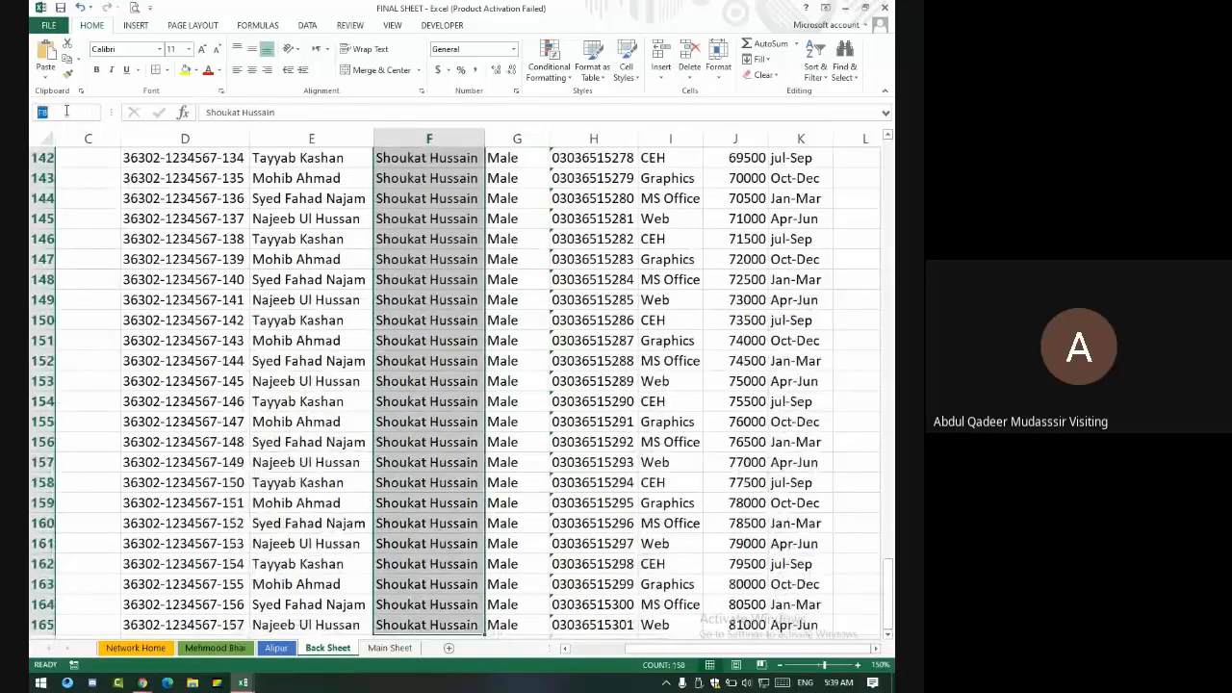
{"action": "type", "text": "FName"}
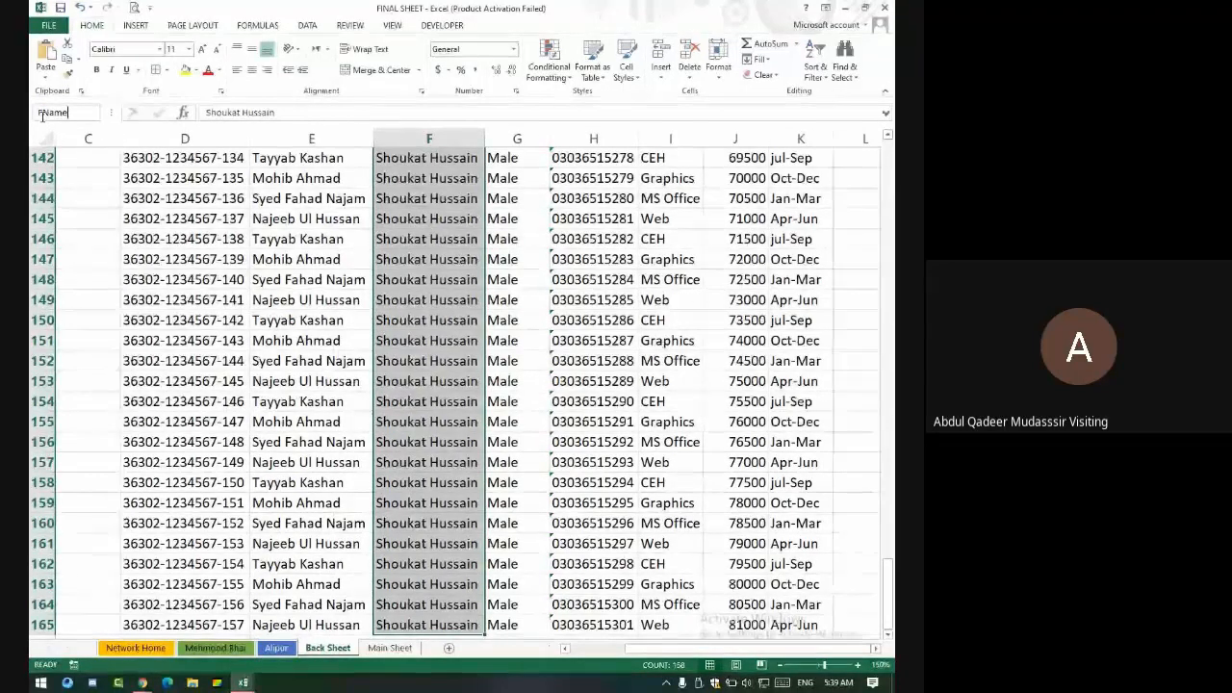
{"action": "key", "text": "Return"}
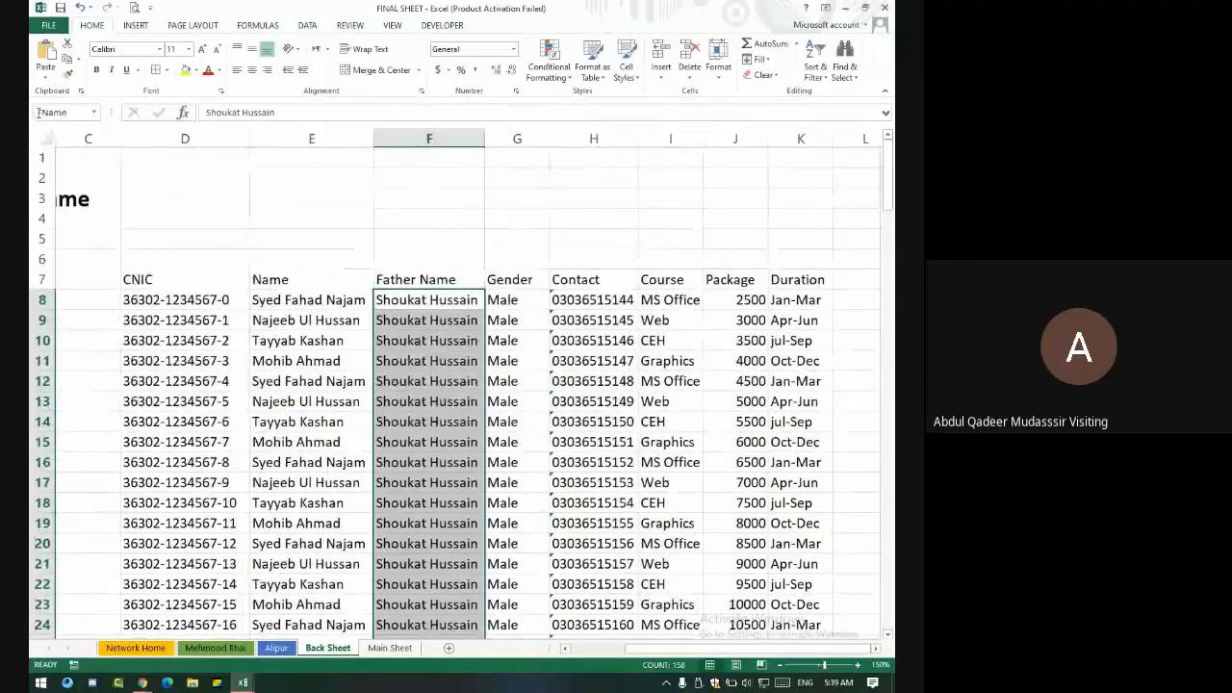
{"action": "left_click", "coordinate": [499, 307]}
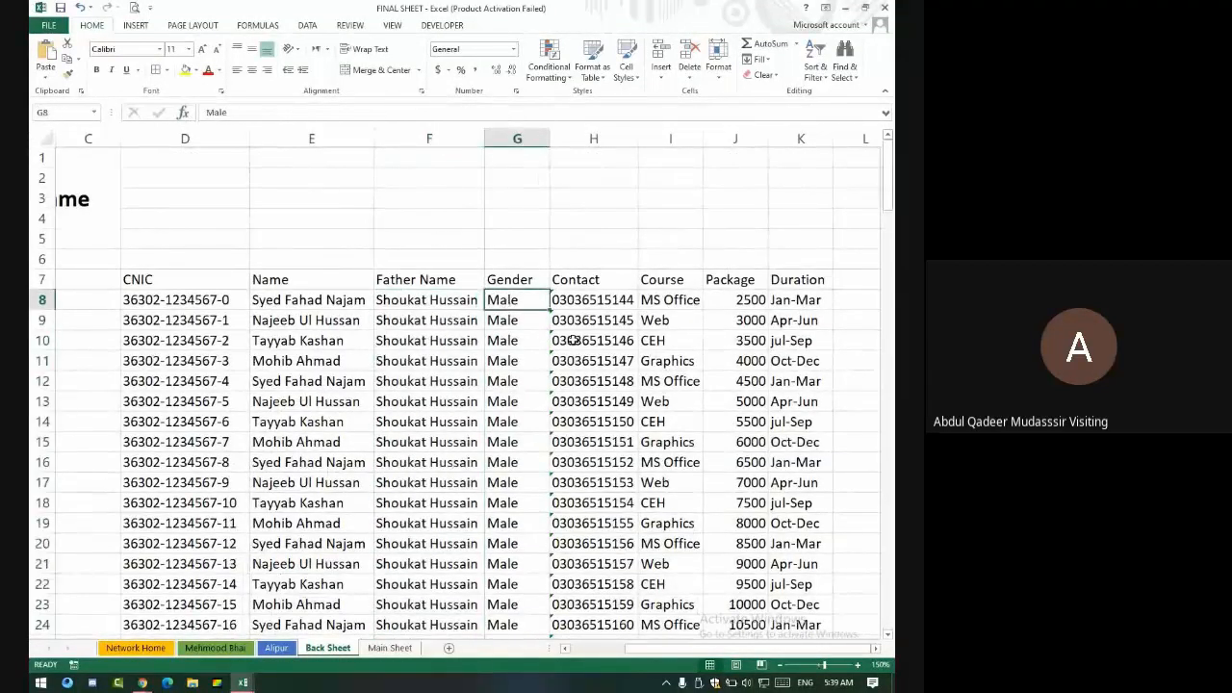
{"action": "key", "text": "ctrl+shift+Down"}
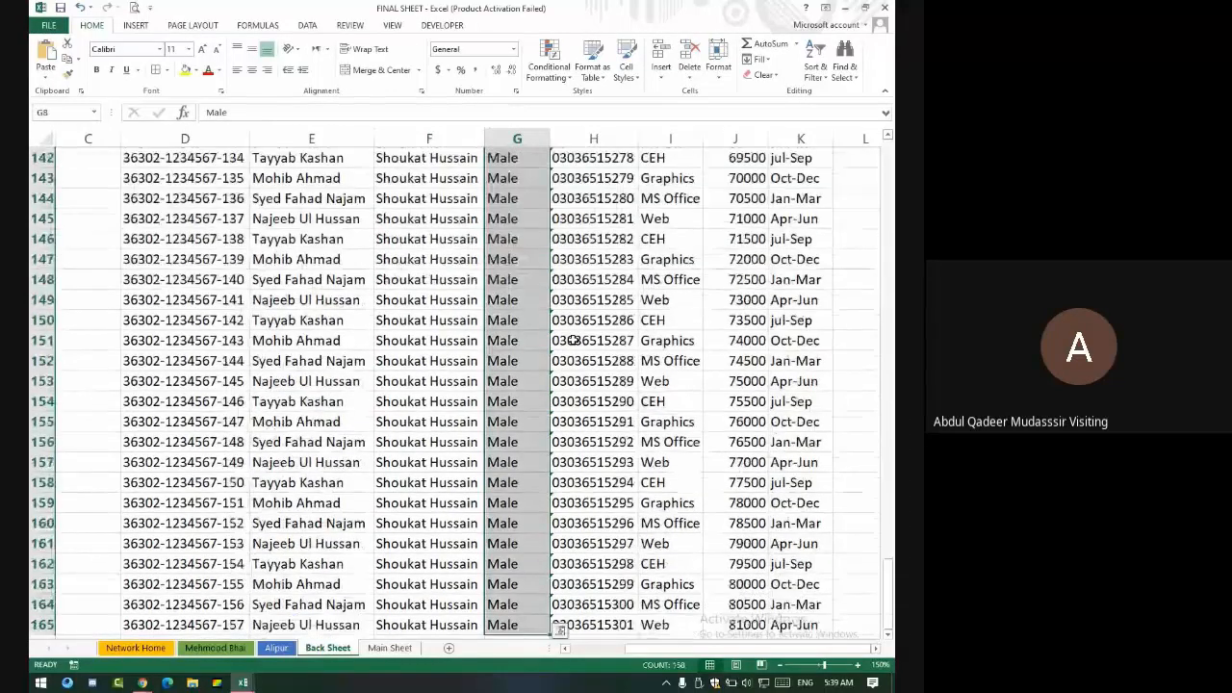
{"action": "left_click", "coordinate": [51, 111]}
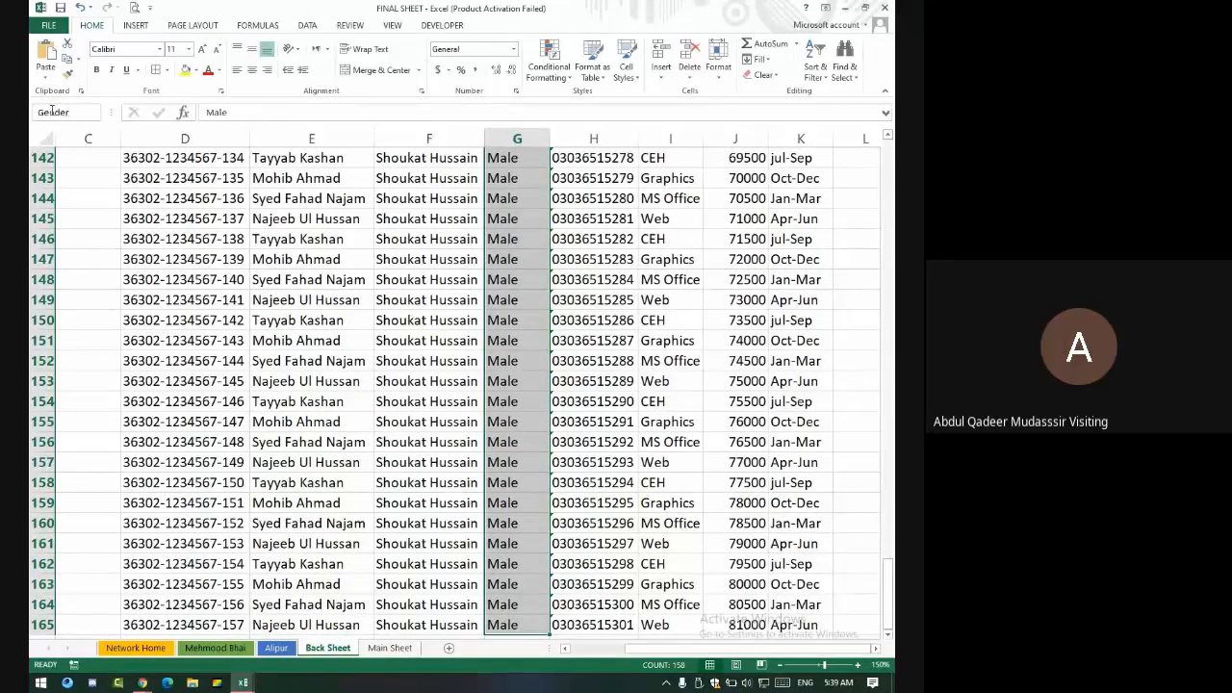
{"action": "key", "text": "Return"}
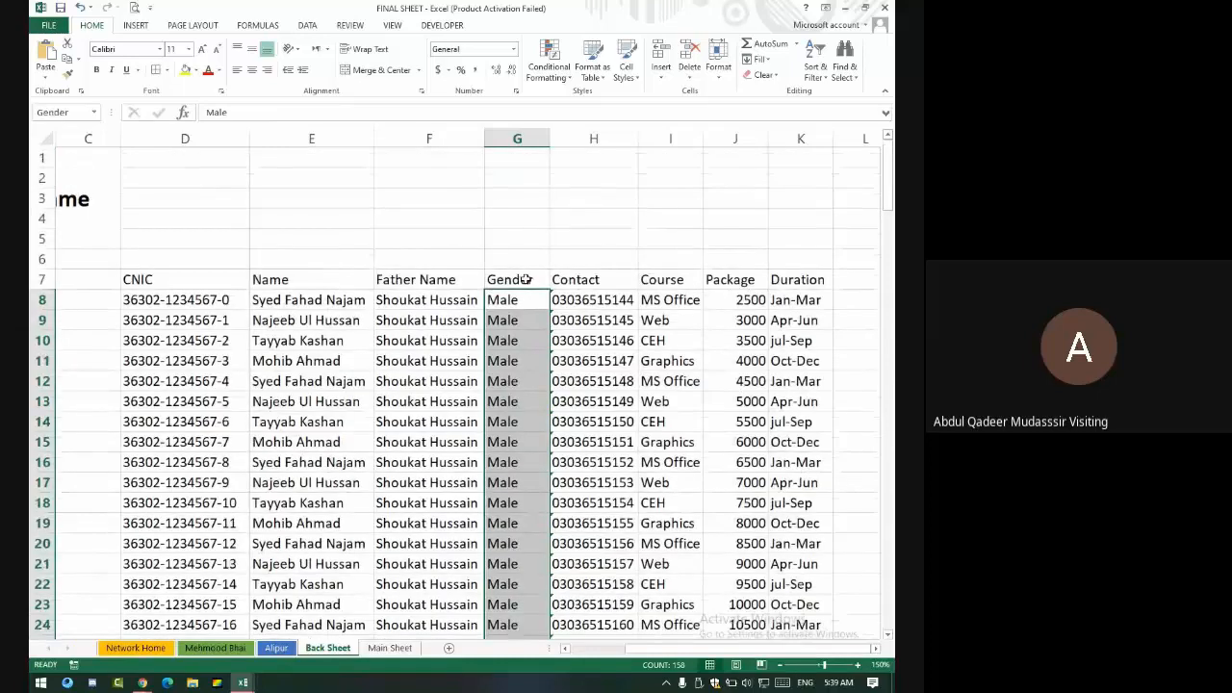
- Name the Contact column range Contact and the Course column range Count
{"action": "left_click", "coordinate": [599, 302]}
{"action": "key", "text": "ctrl+shift+Down"}
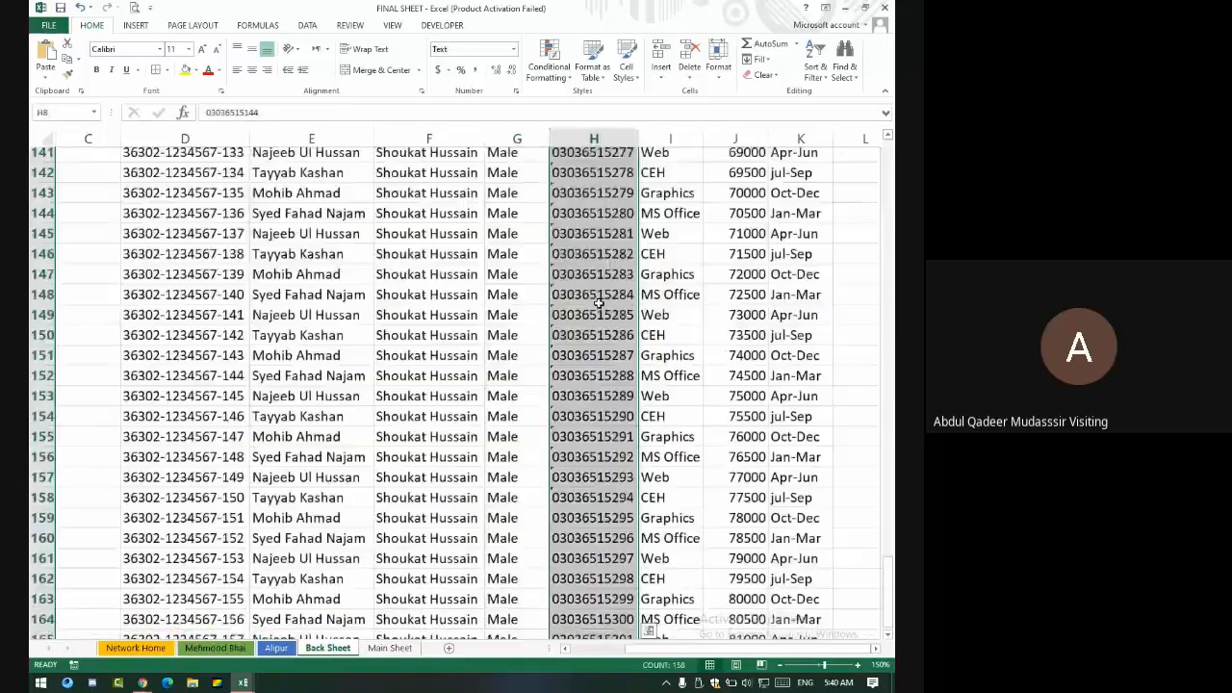
{"action": "left_click", "coordinate": [50, 111]}
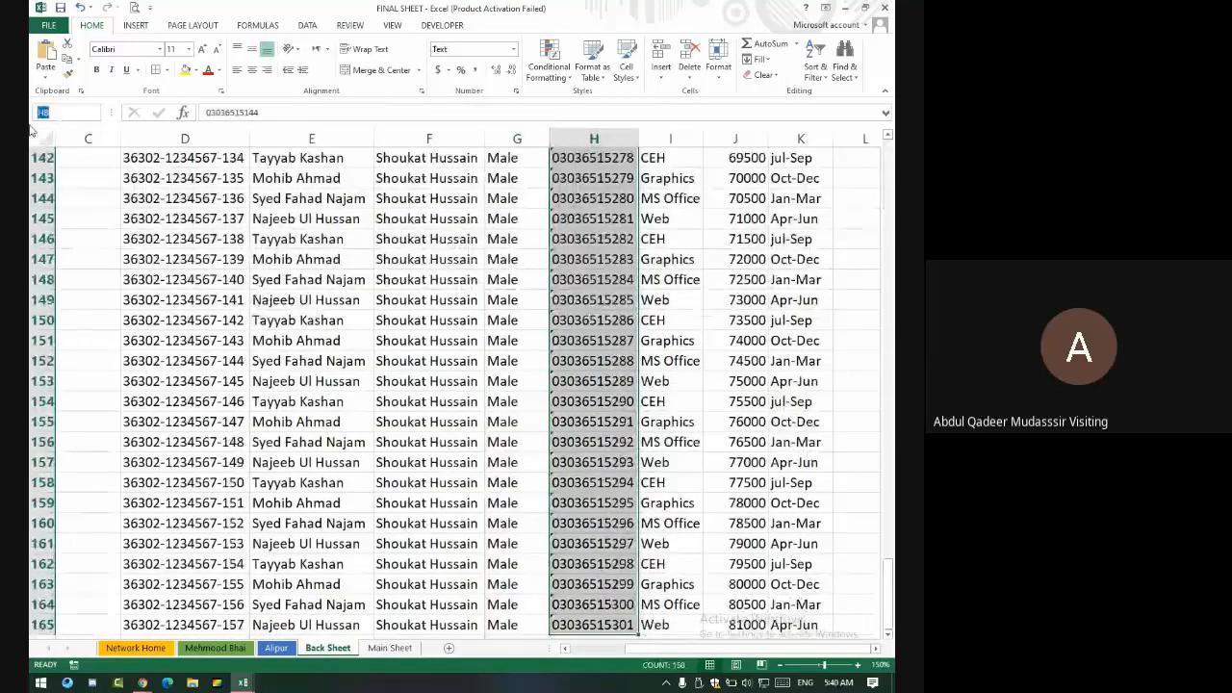
{"action": "type", "text": "co"}
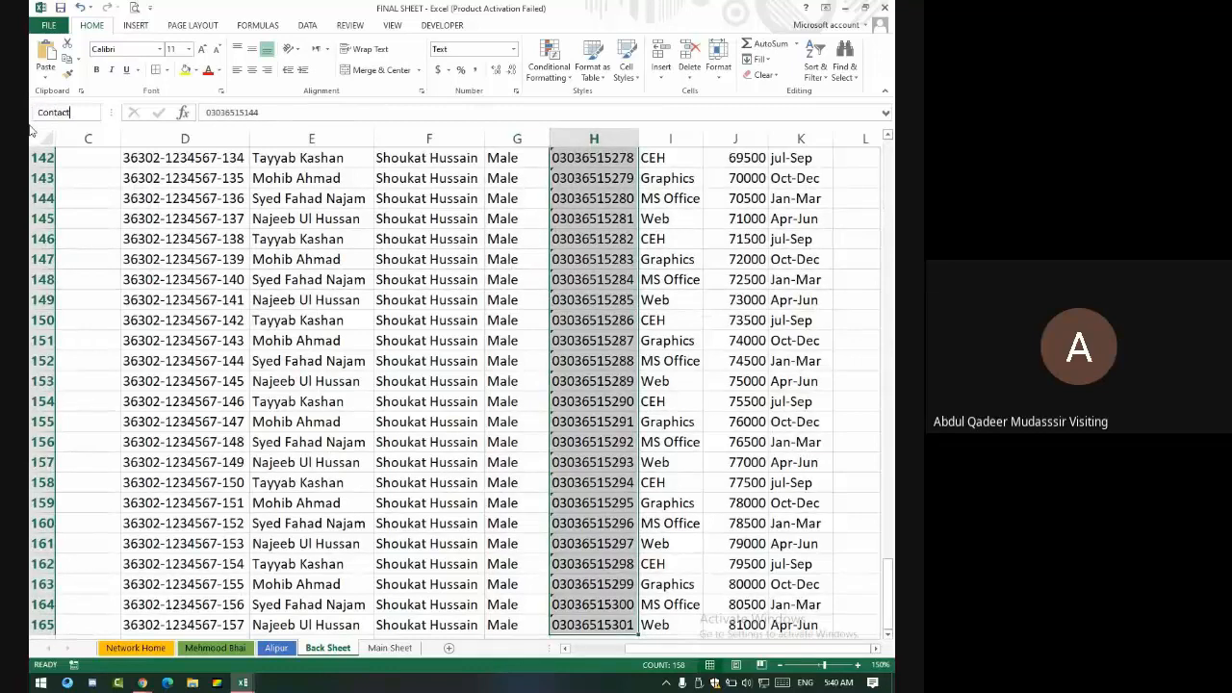
{"action": "key", "text": "Return"}
{"action": "key", "text": "Right"}
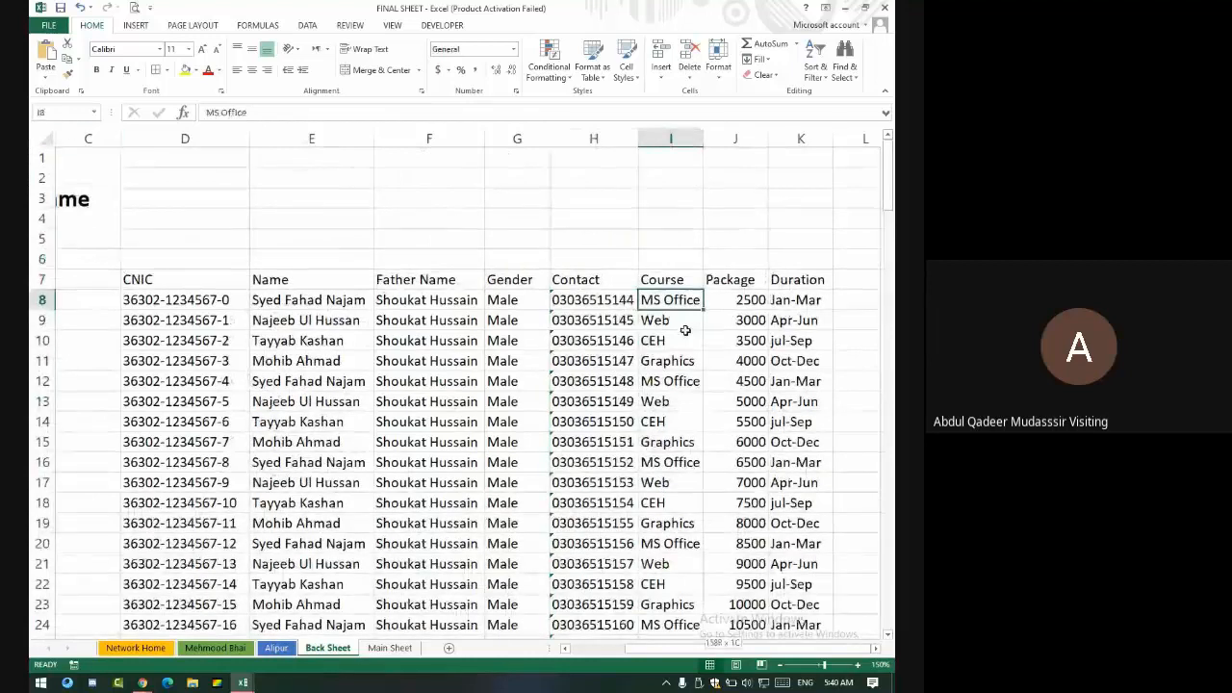
{"action": "key", "text": "ctrl+shift+Down"}
{"action": "left_click", "coordinate": [72, 107]}
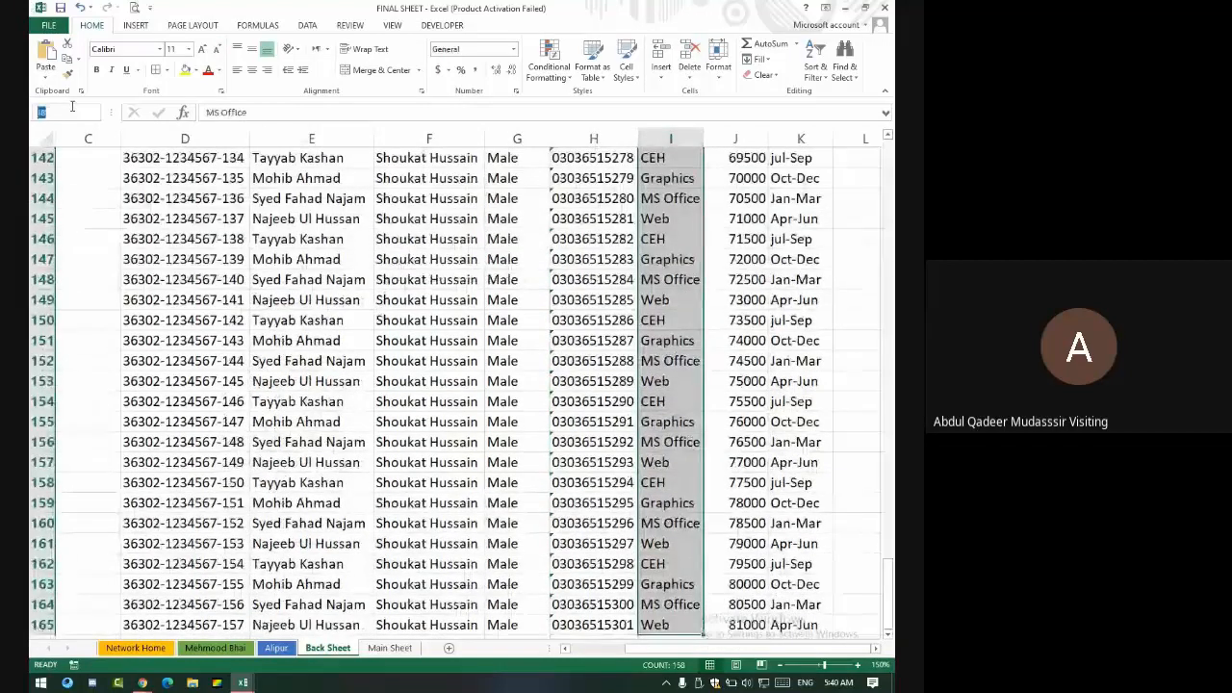
{"action": "type", "text": "Count"}
{"action": "key", "text": "Return"}
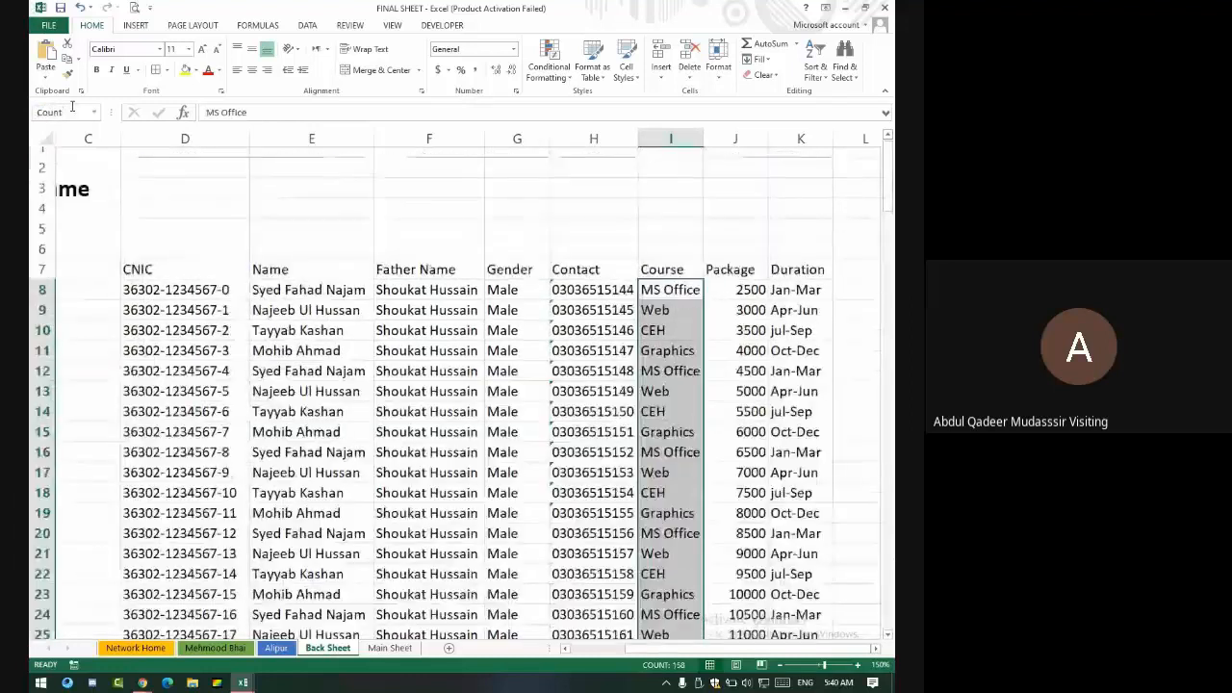
- Name the Duration column range Duration, from row 8 to the last record
{"action": "left_click", "coordinate": [805, 300]}
{"action": "key", "text": "ctrl+shift+Down"}
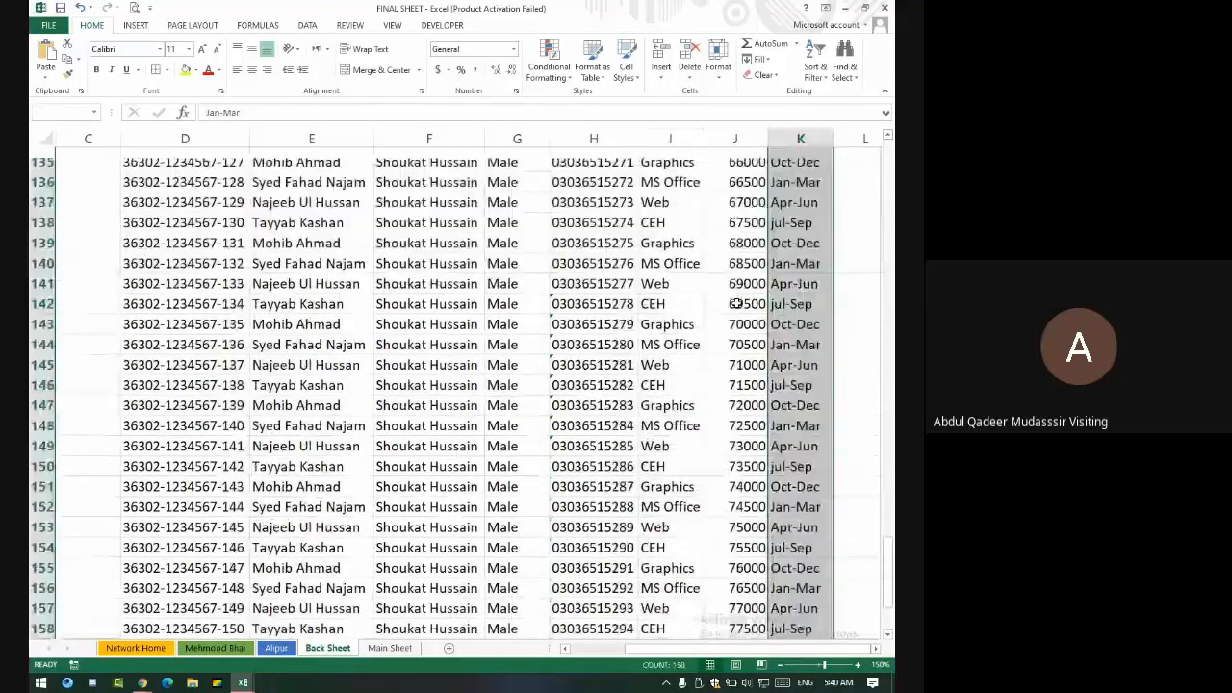
{"action": "left_click", "coordinate": [66, 113]}
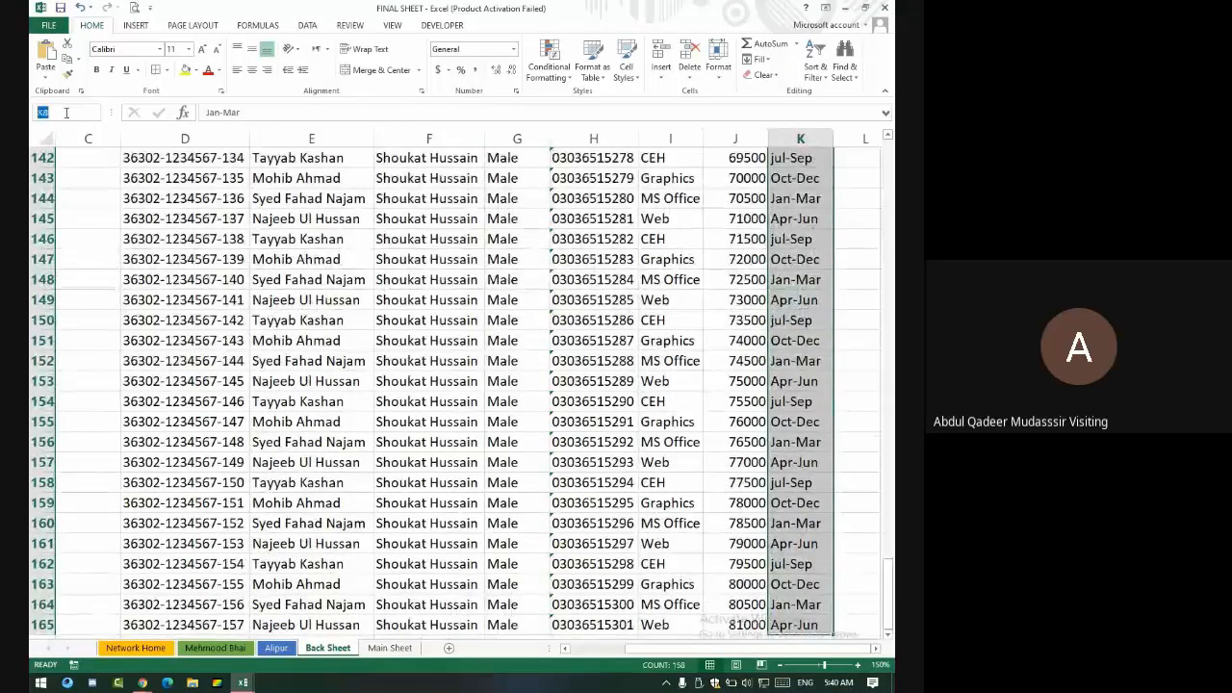
{"action": "type", "text": "Duration"}
{"action": "key", "text": "Return"}
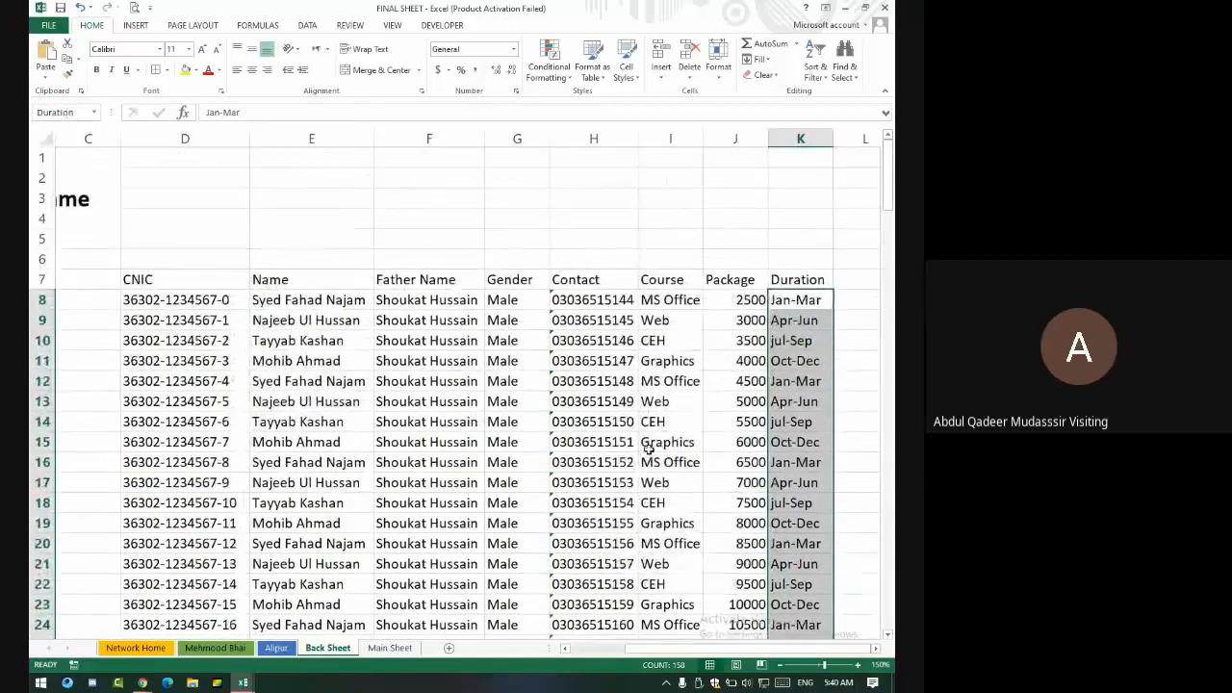
{"action": "left_click", "coordinate": [677, 303]}
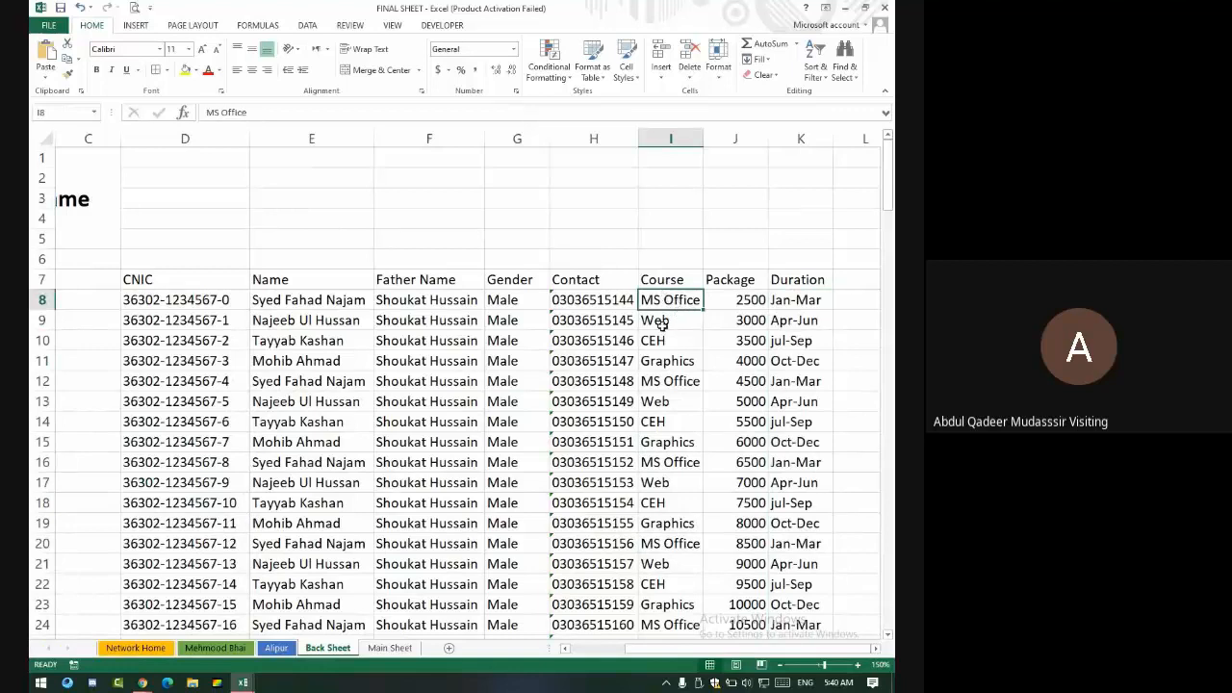
{"action": "left_click", "coordinate": [858, 304]}
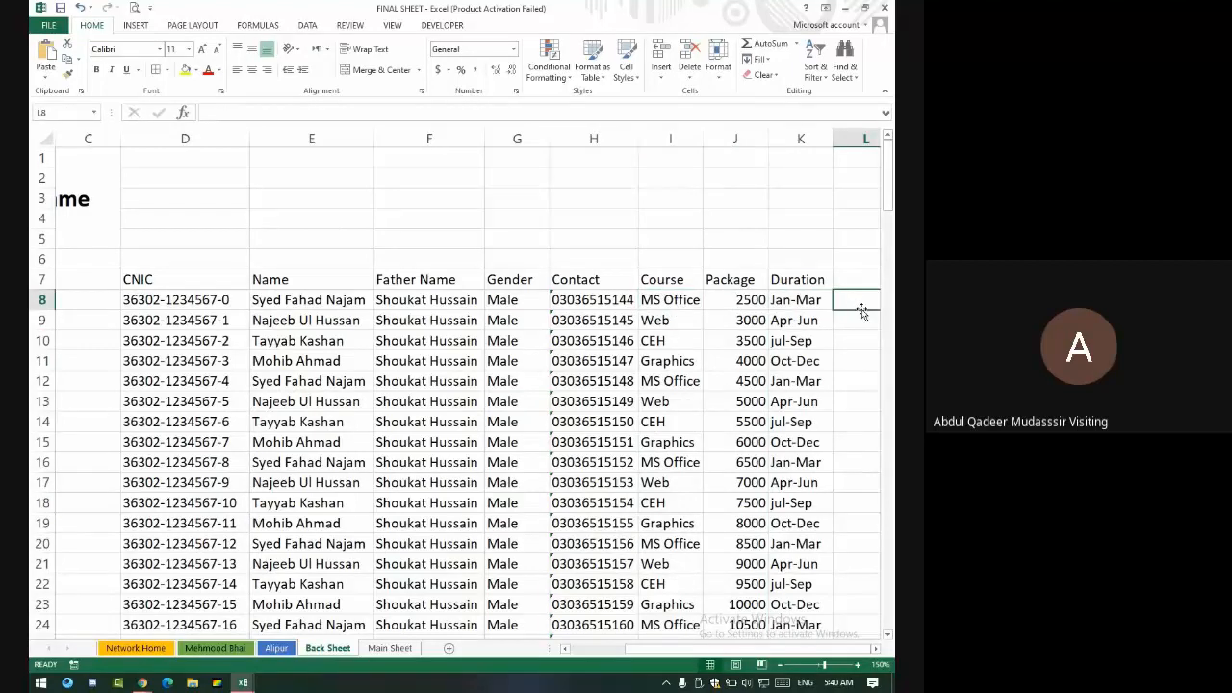
- Start a COUNTIF test formula on the course range in an empty cell, then cancel it
{"action": "key", "text": "Right"}
{"action": "key", "text": "Right"}
{"action": "key", "text": "Right"}
{"action": "key", "text": "Right"}
{"action": "key", "text": "Right"}
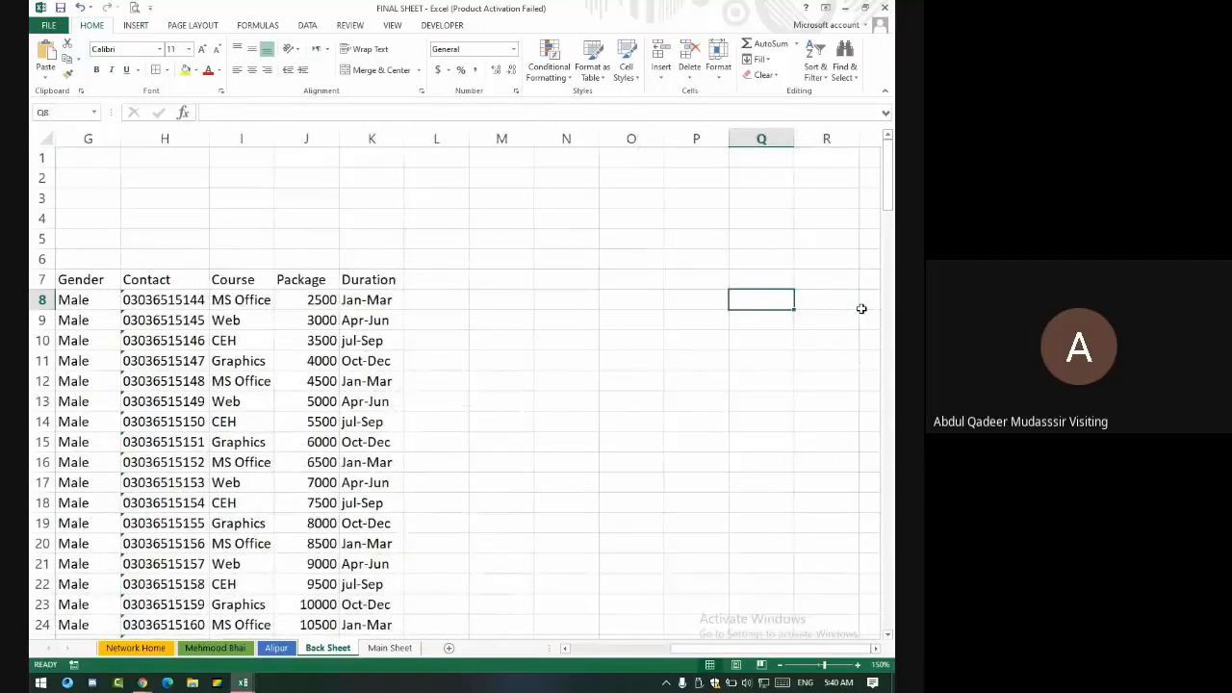
{"action": "type", "text": "=count"}
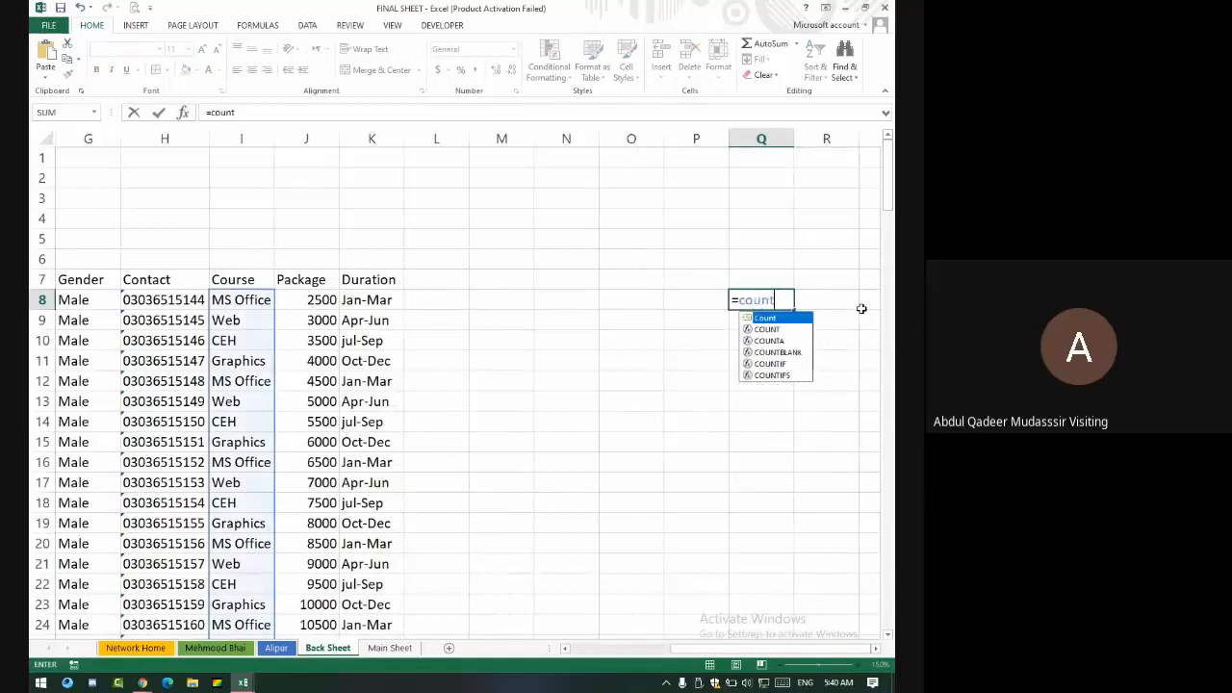
{"action": "type", "text": "if("}
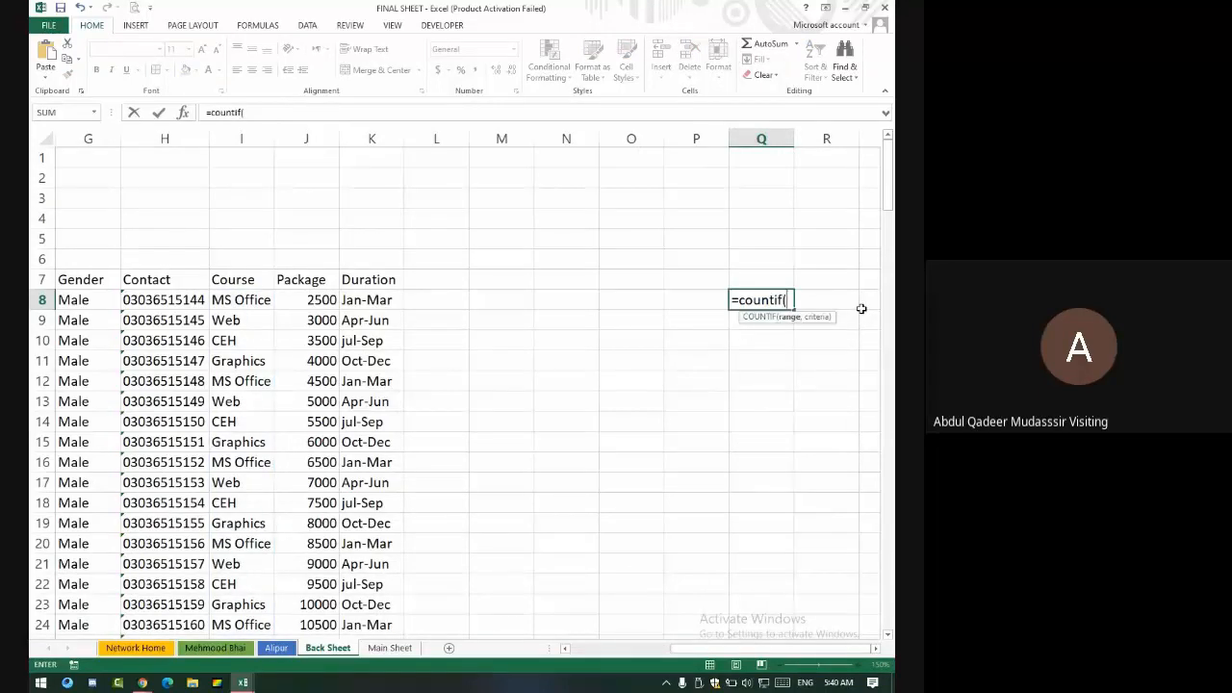
{"action": "type", "text": "colurs"}
{"action": "key", "text": "BackSpace"}
{"action": "key", "text": "BackSpace"}
{"action": "key", "text": "BackSpace"}
{"action": "key", "text": "BackSpace"}
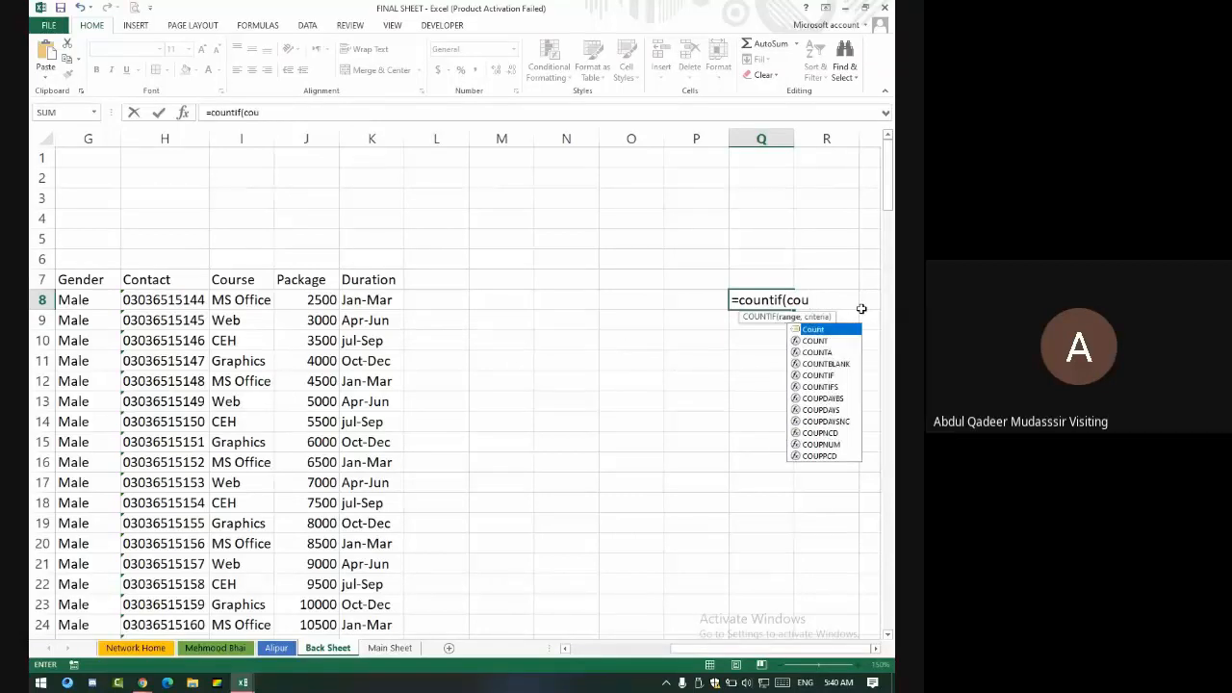
{"action": "type", "text": "rse"}
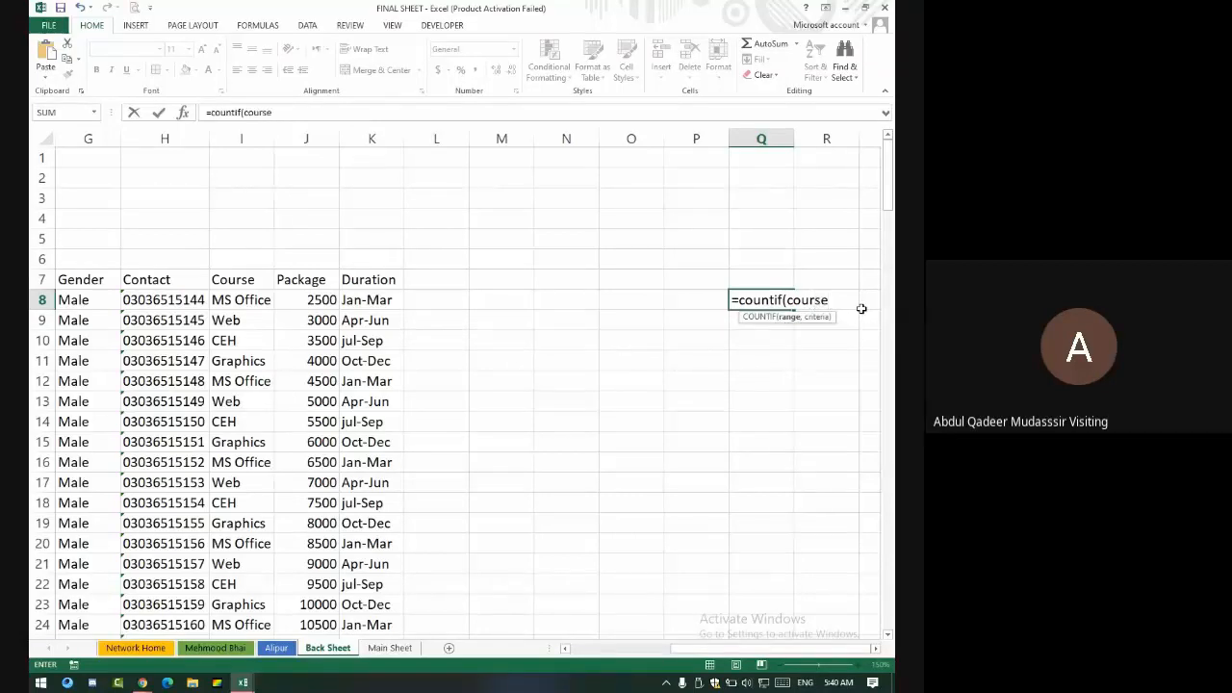
{"action": "key", "text": "BackSpace"}
{"action": "key", "text": "BackSpace"}
{"action": "key", "text": "BackSpace"}
{"action": "key", "text": "BackSpace"}
{"action": "key", "text": "BackSpace"}
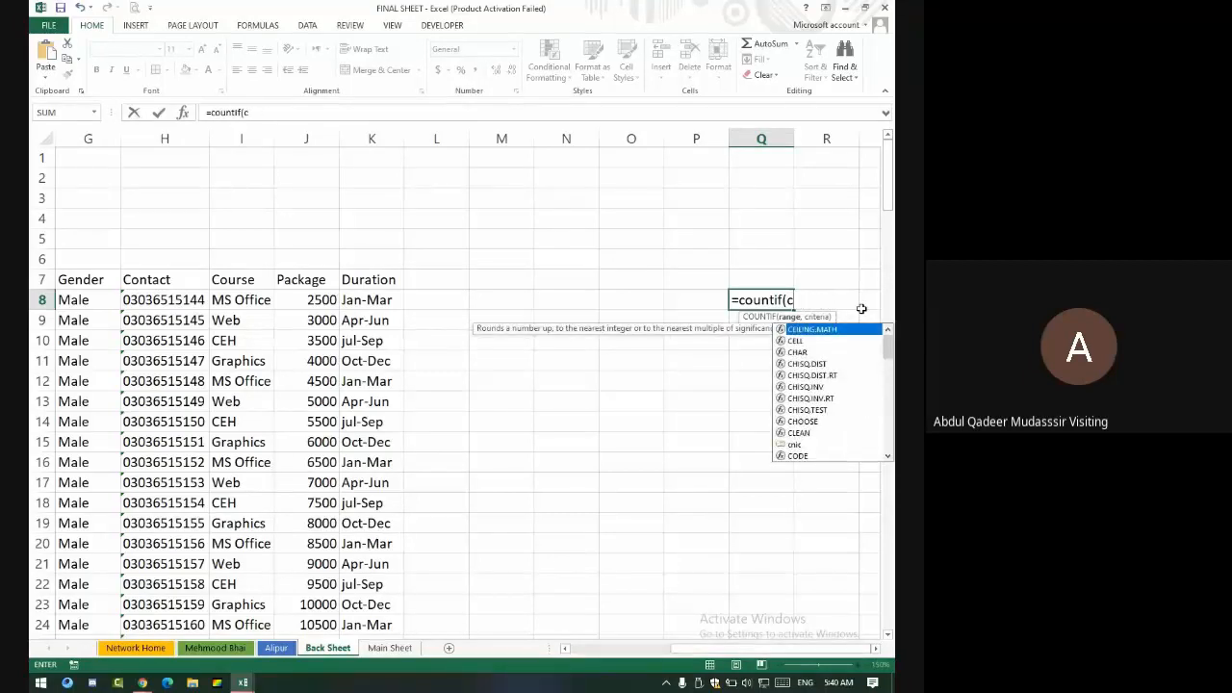
{"action": "key", "text": "BackSpace"}
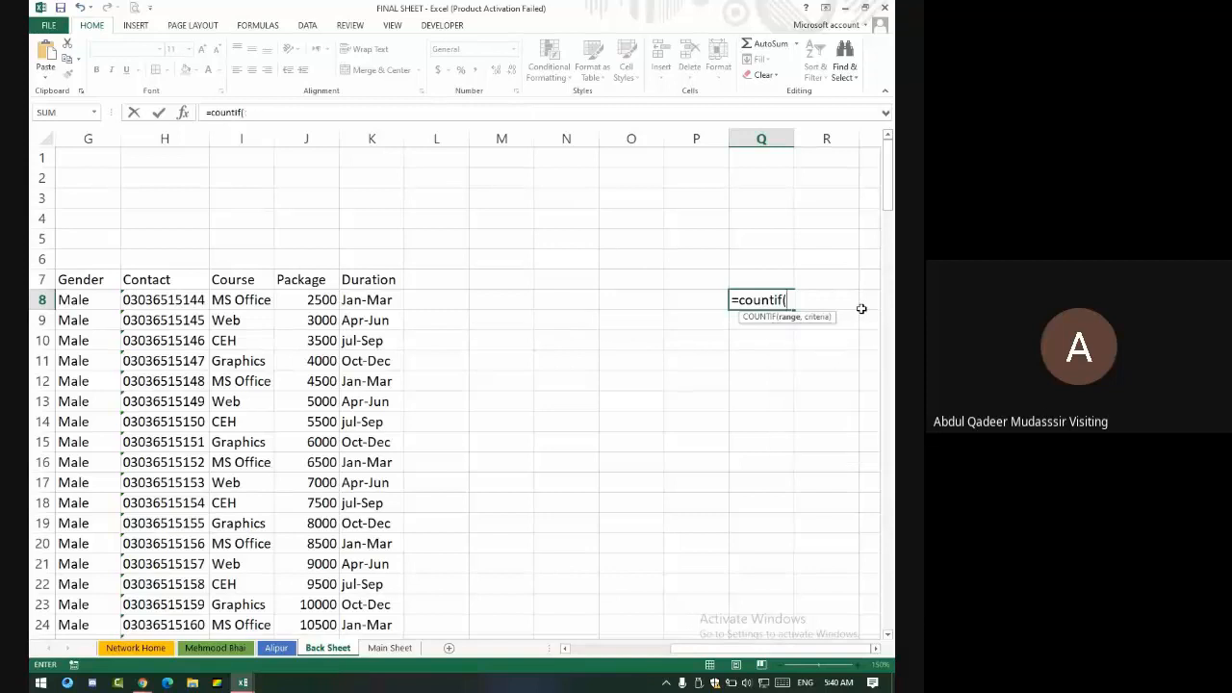
{"action": "key", "text": "Escape"}
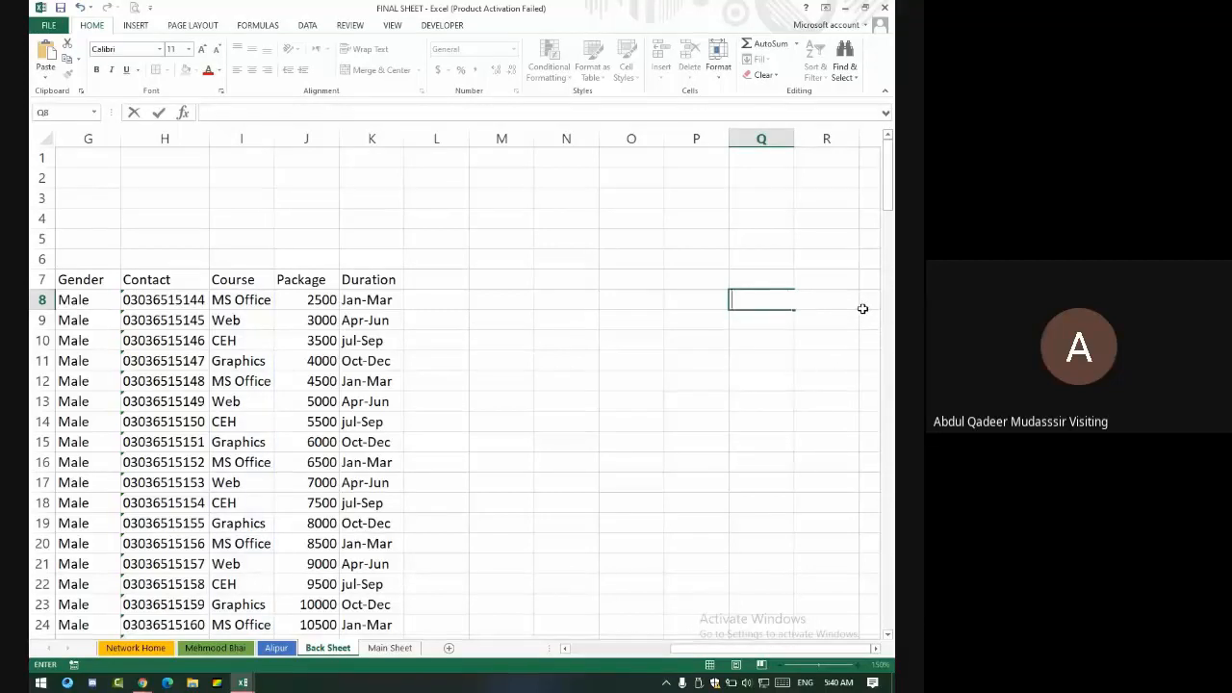
{"action": "left_click", "coordinate": [597, 508]}
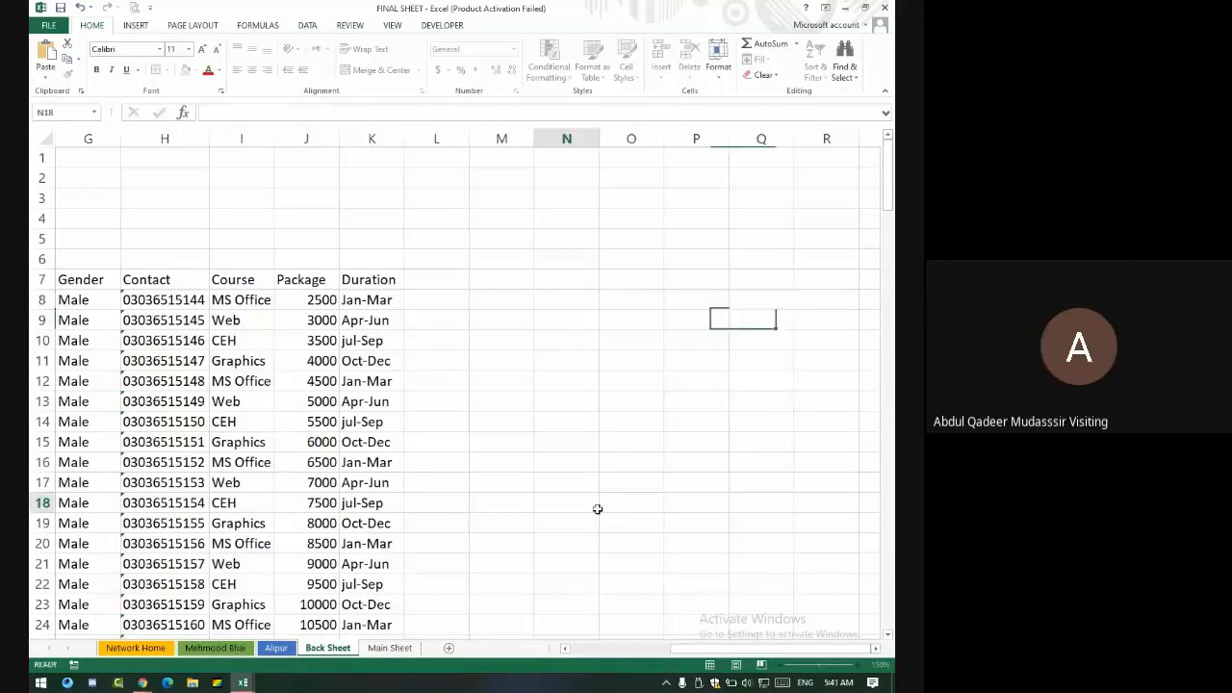
- Select the Course entries I8:I165 and give them a range name in the Name Box
{"action": "left_click", "coordinate": [243, 299]}
{"action": "key", "text": "ctrl+shift+Down"}
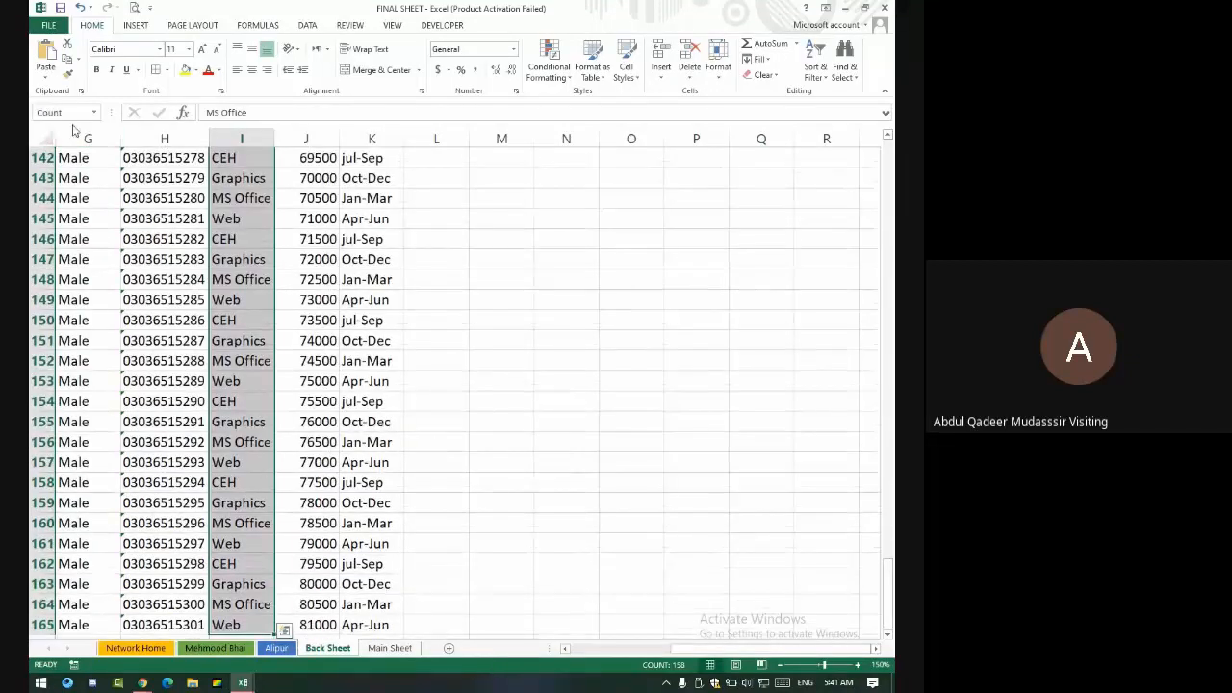
{"action": "scroll", "coordinate": [582, 242], "scroll_direction": "up", "scroll_amount": 11}
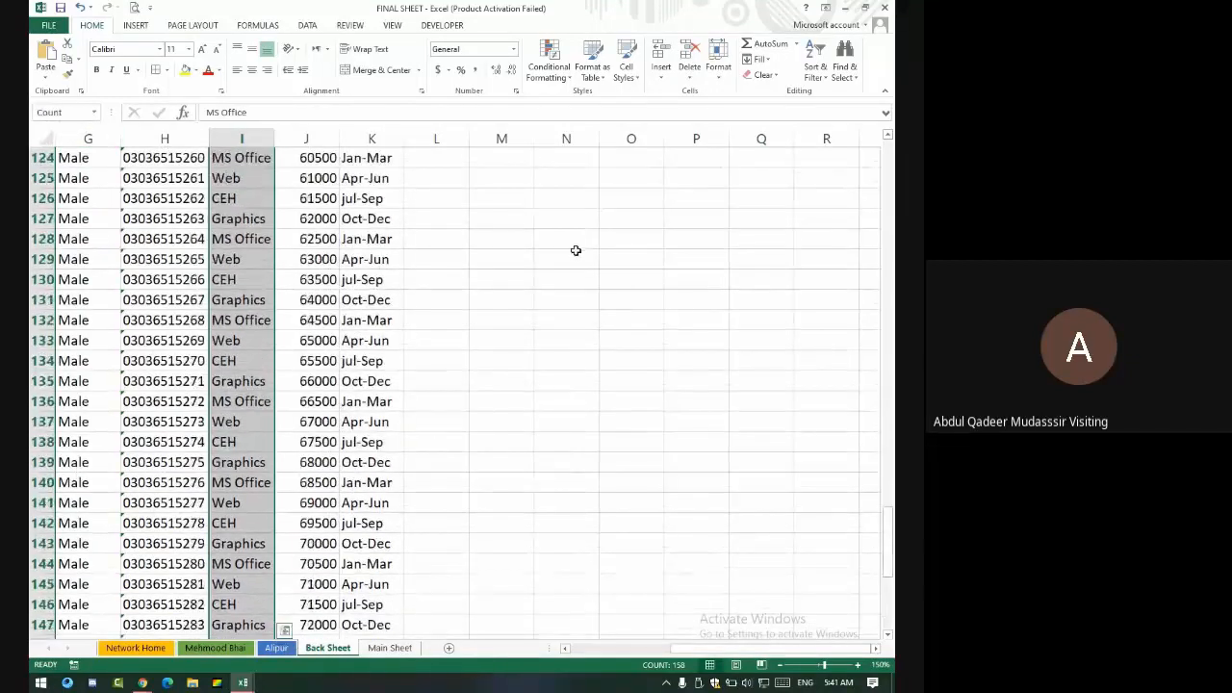
{"action": "left_click", "coordinate": [80, 118]}
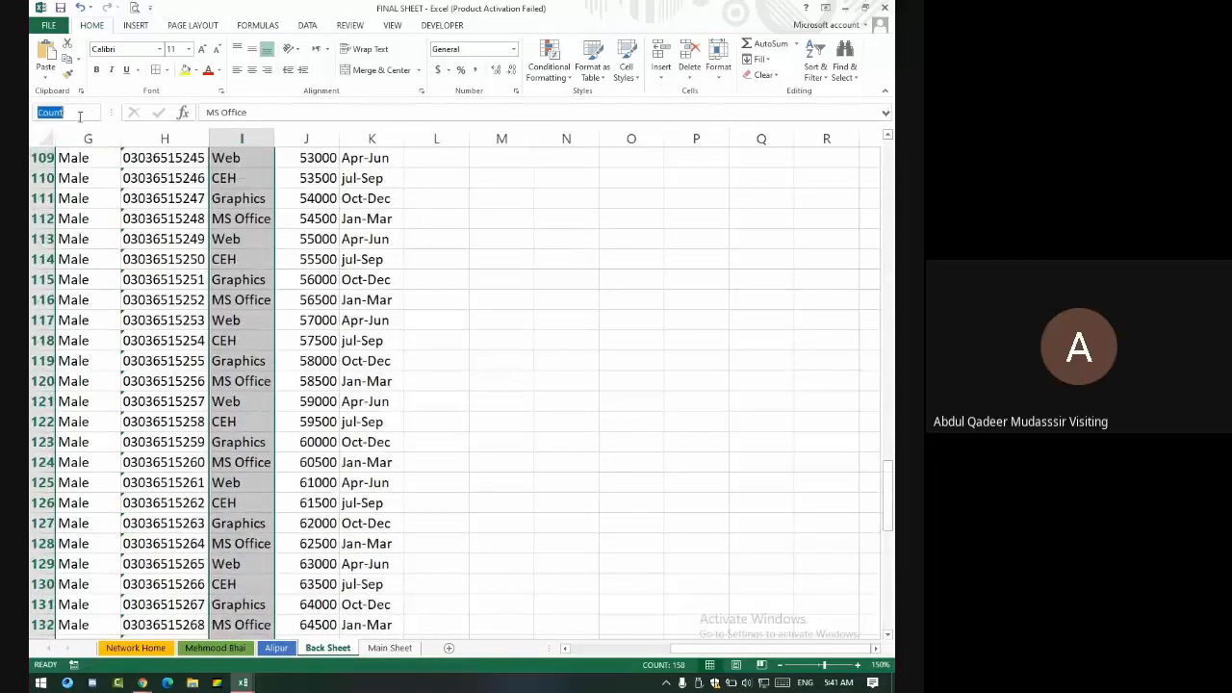
{"action": "type", "text": "course"}
{"action": "key", "text": "BackSpace"}
{"action": "key", "text": "Return"}
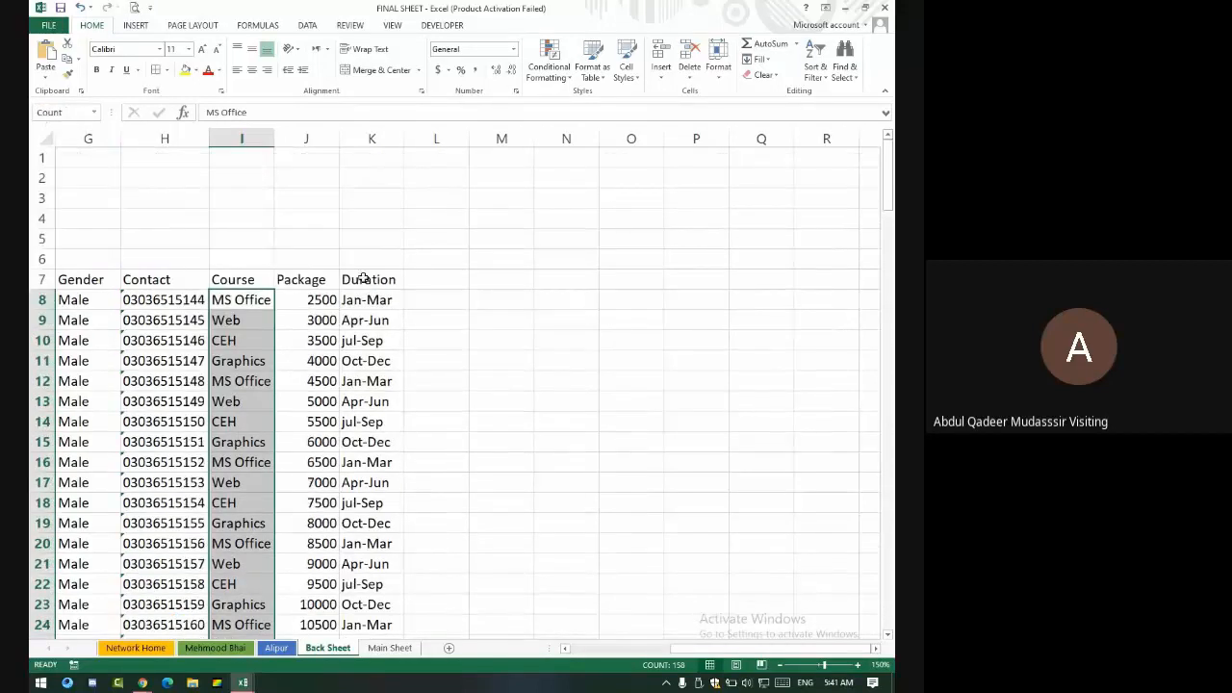
{"action": "left_click", "coordinate": [481, 297]}
{"action": "left_click", "coordinate": [554, 299]}
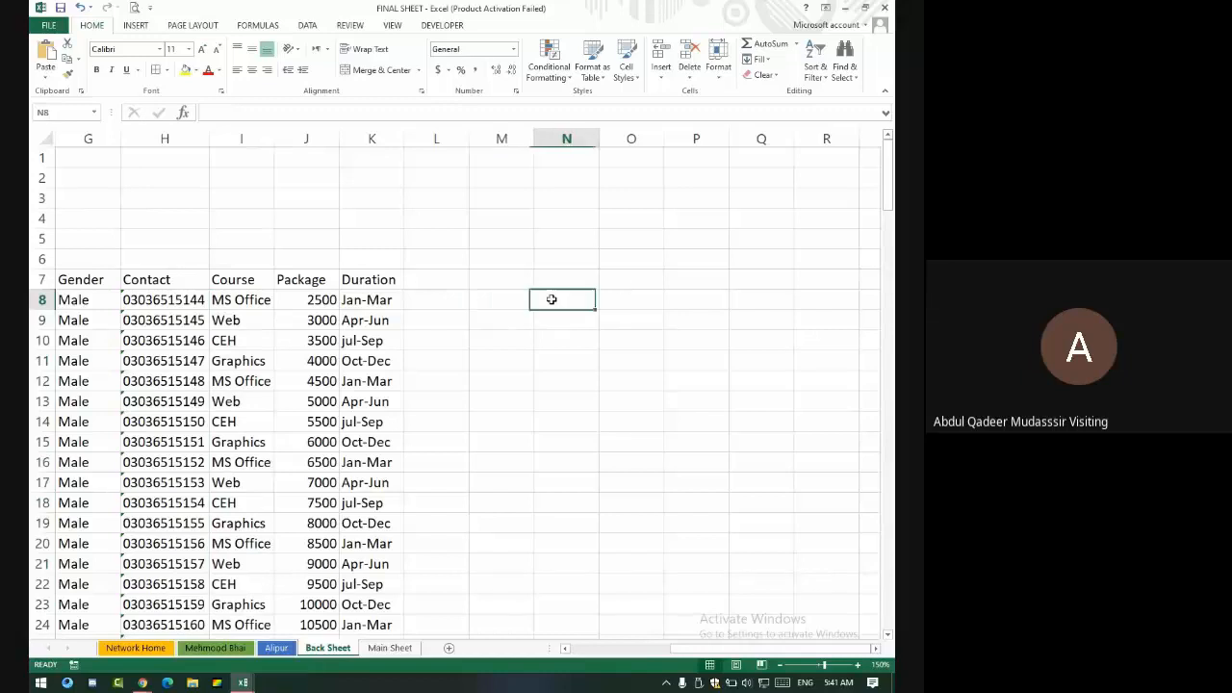
- Enter =COUNTIF(Count,"Ms Office") in N8, returning 40
{"action": "type", "text": "="}
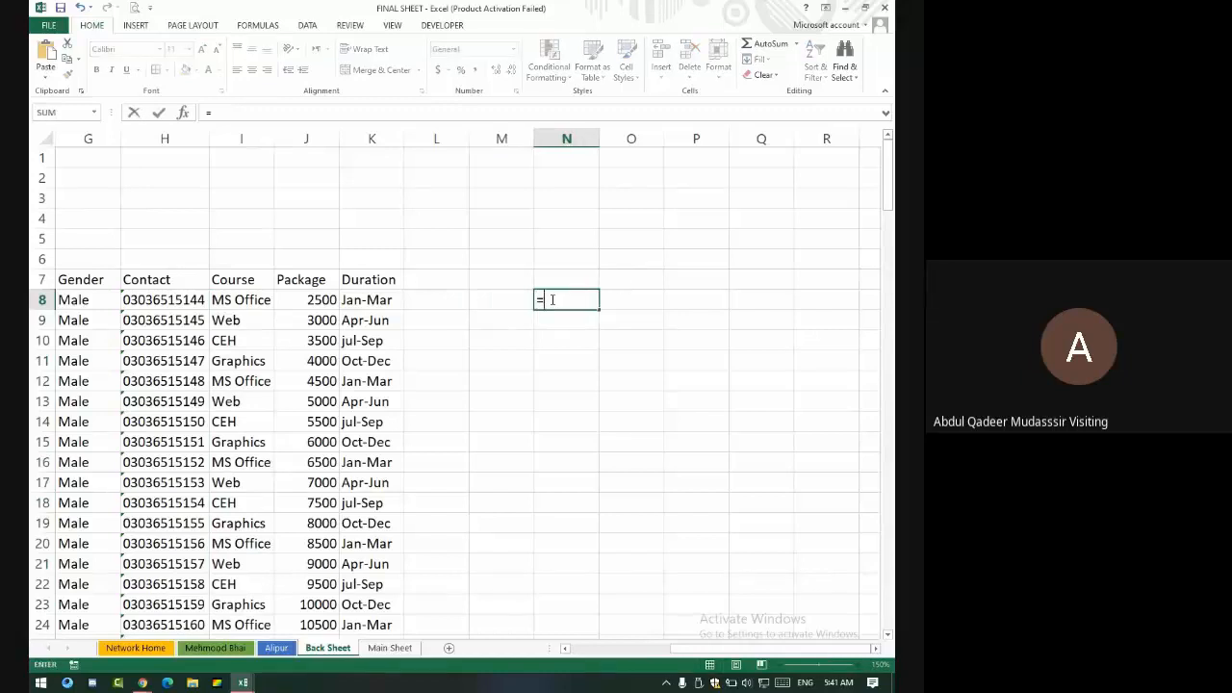
{"action": "type", "text": "coiun"}
{"action": "key", "text": "BackSpace"}
{"action": "key", "text": "BackSpace"}
{"action": "key", "text": "BackSpace"}
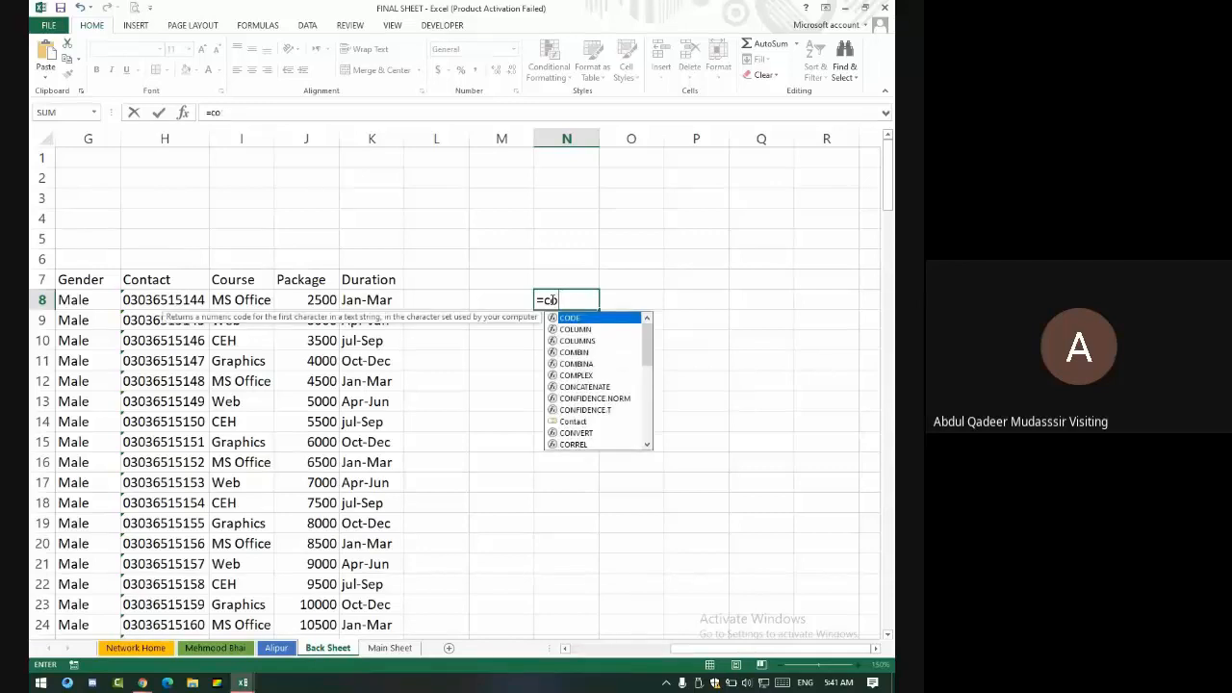
{"action": "type", "text": "untif"}
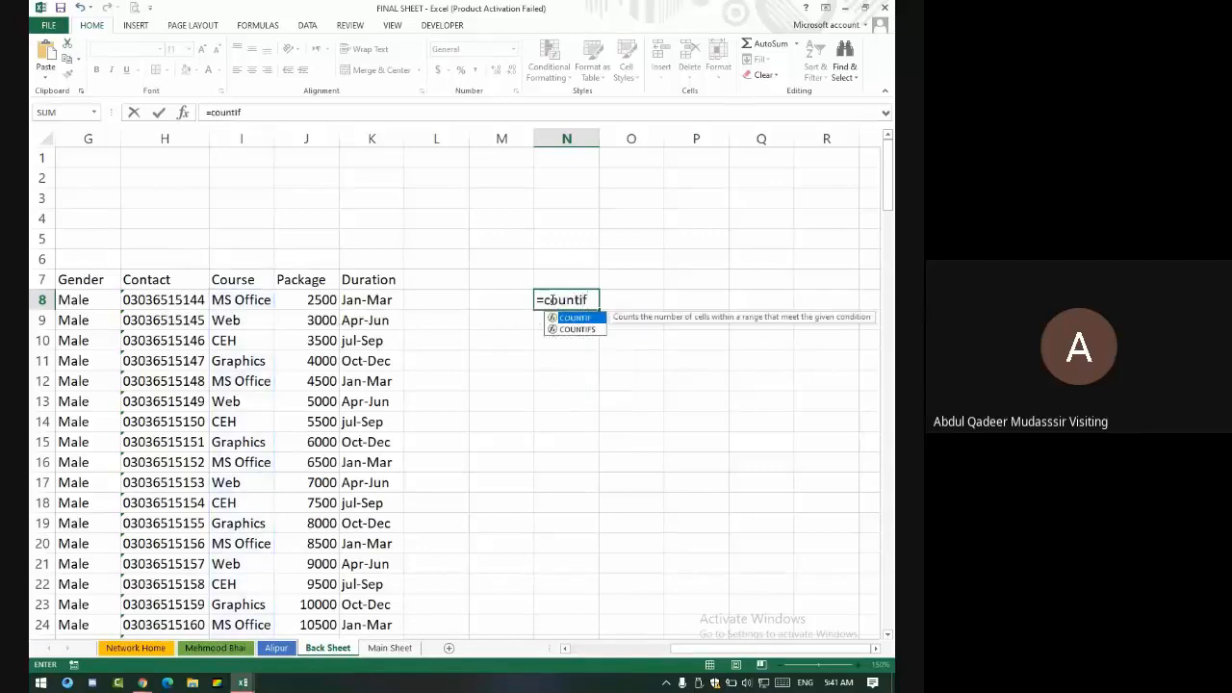
{"action": "type", "text": "(co"}
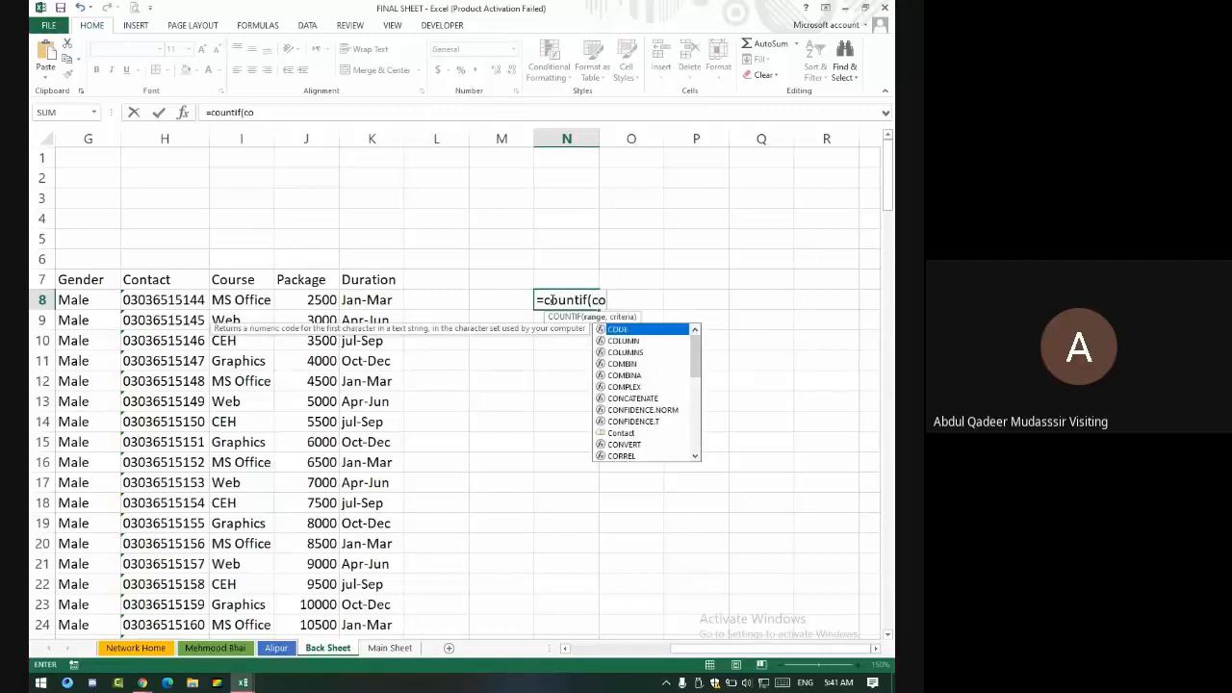
{"action": "type", "text": "u"}
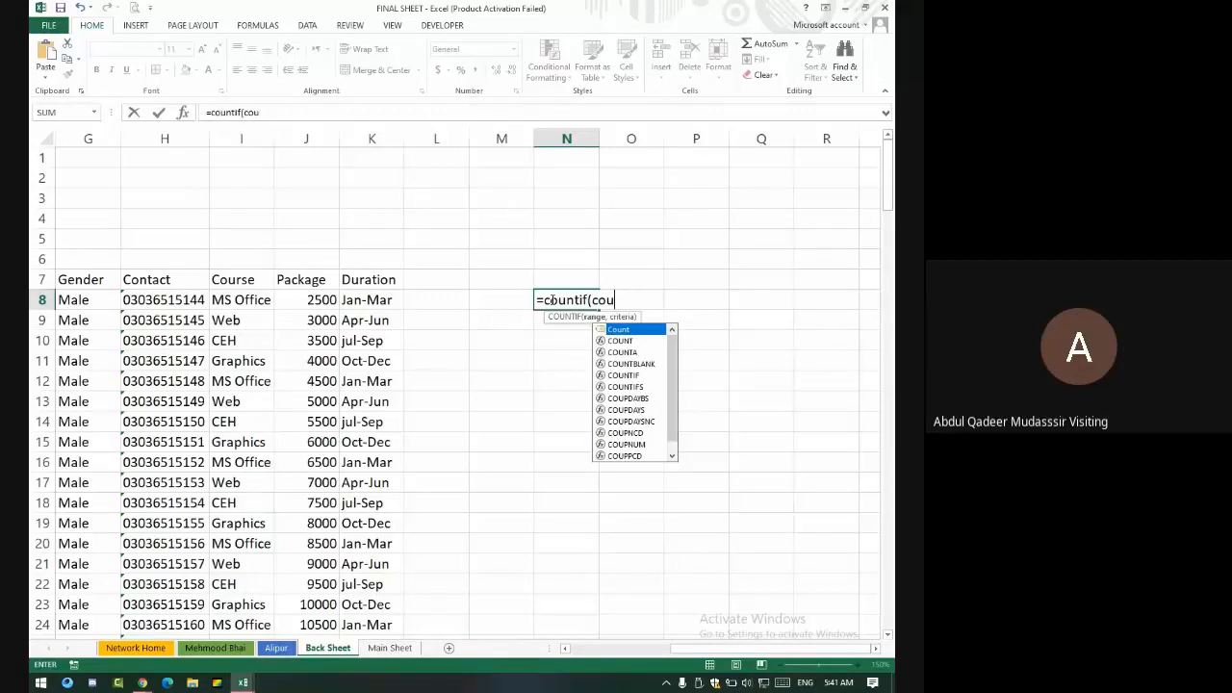
{"action": "double_click", "coordinate": [626, 330]}
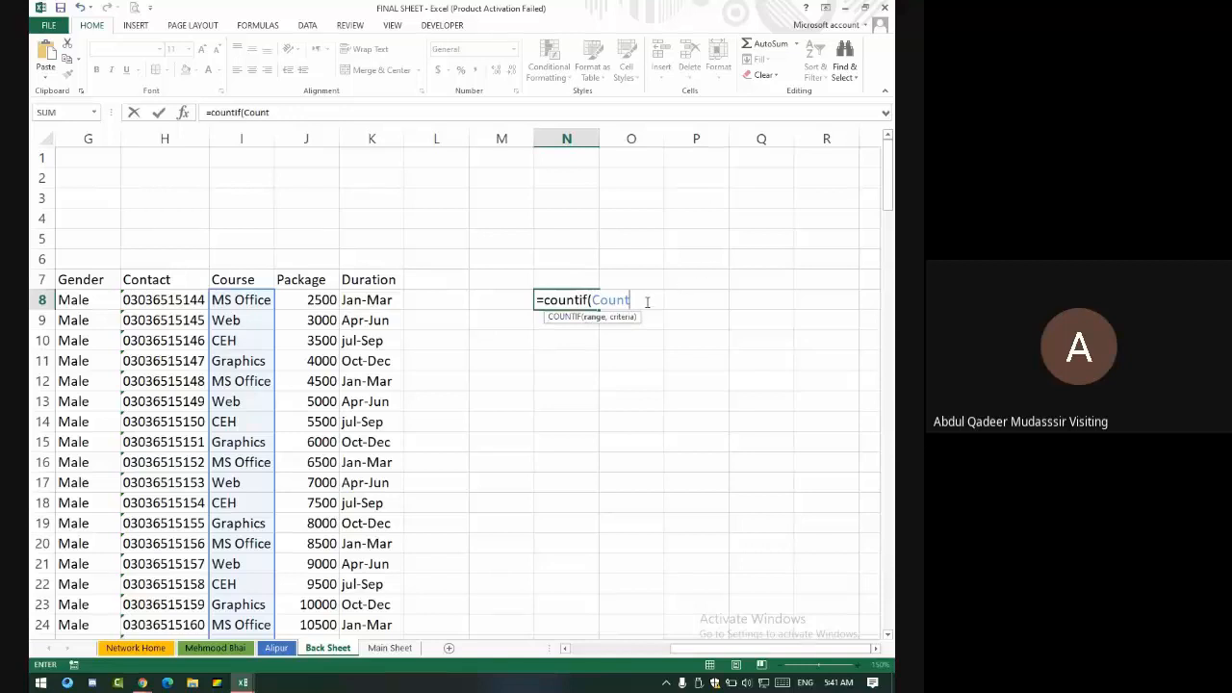
{"action": "type", "text": ",\"Ms"}
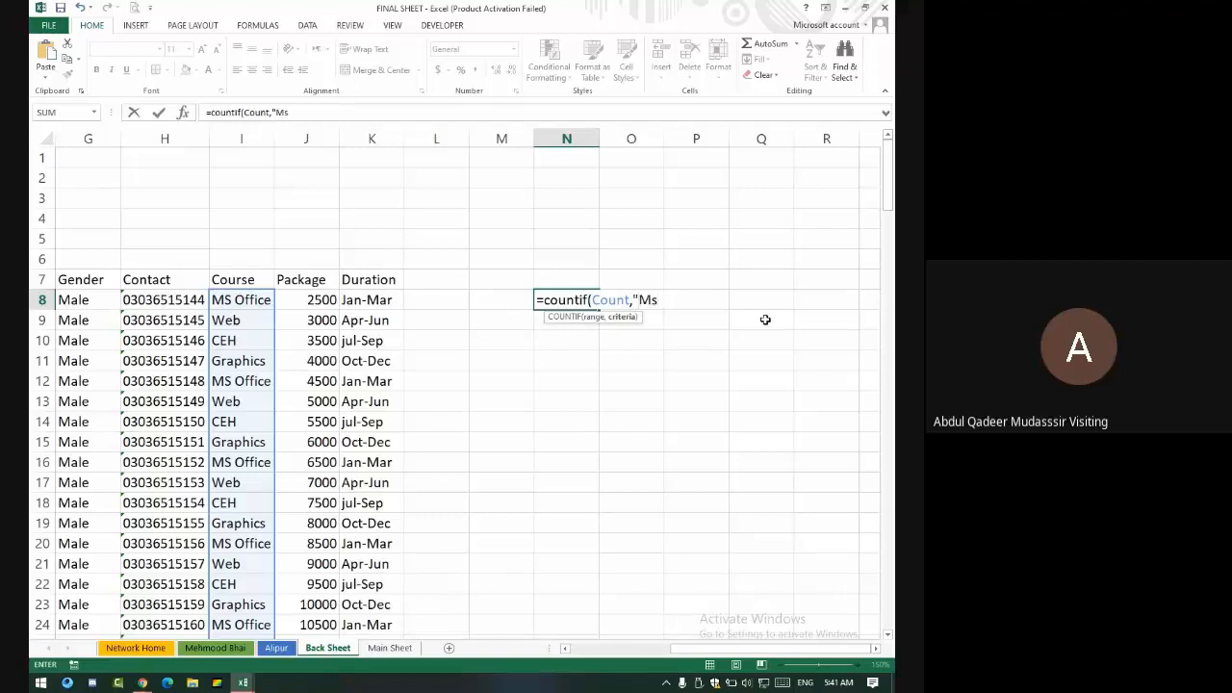
{"action": "type", "text": " Office\")"}
{"action": "key", "text": "Return"}
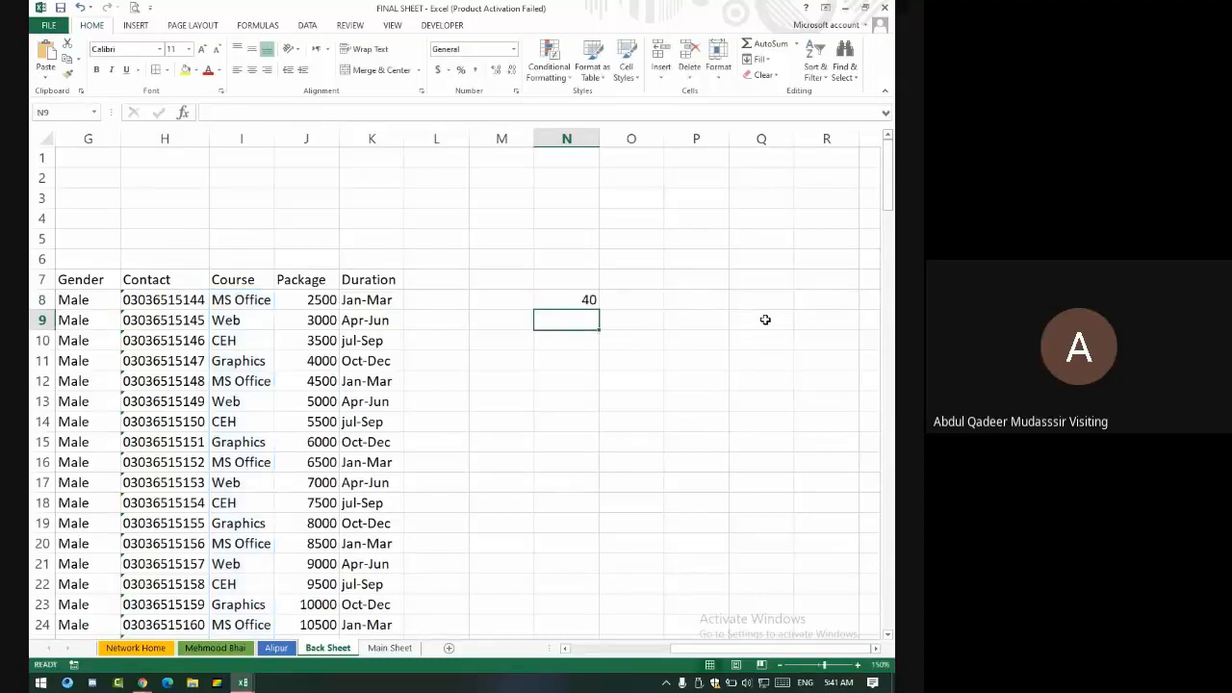
- Change the N8 COUNTIF criterion from Ms Office to web
{"action": "key", "text": "Up"}
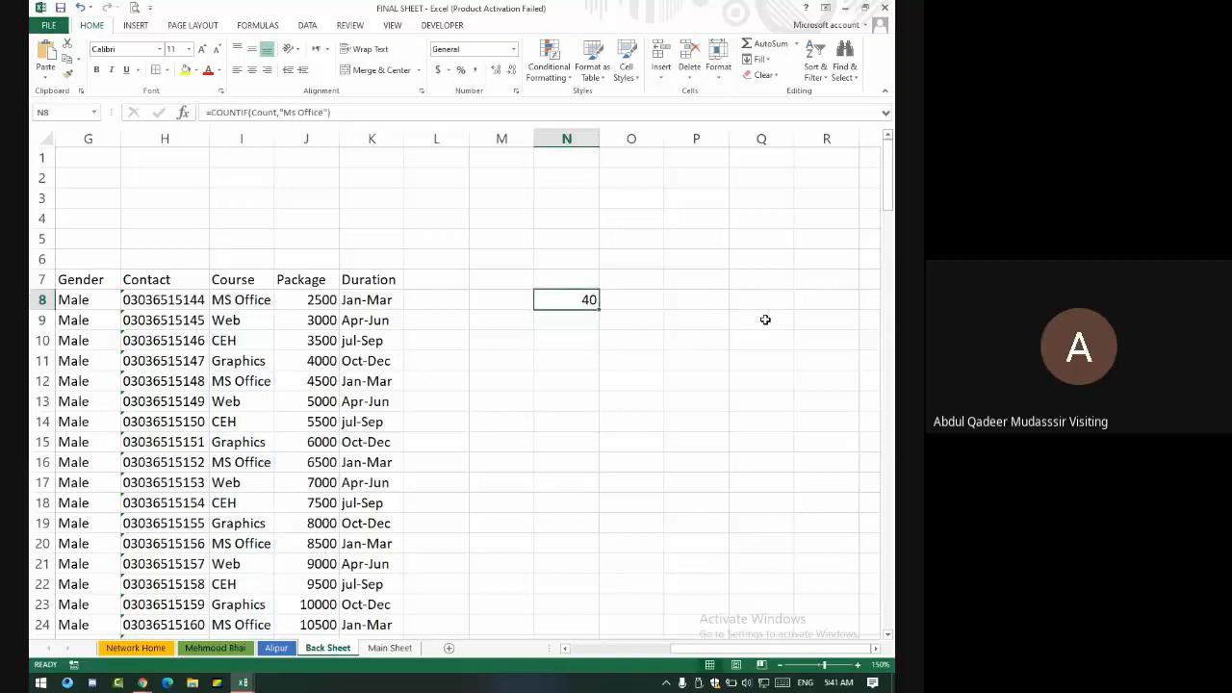
{"action": "left_click", "coordinate": [319, 112]}
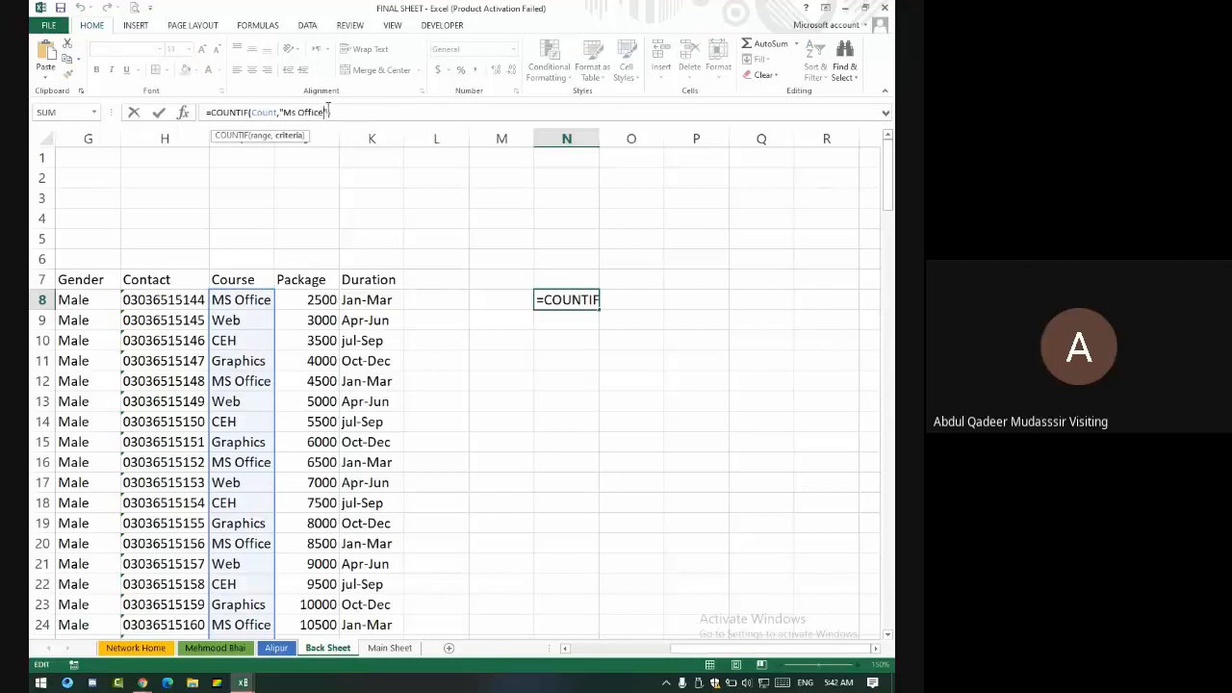
{"action": "key", "text": "BackSpace"}
{"action": "key", "text": "BackSpace"}
{"action": "key", "text": "BackSpace"}
{"action": "key", "text": "BackSpace"}
{"action": "key", "text": "BackSpace"}
{"action": "key", "text": "BackSpace"}
{"action": "key", "text": "BackSpace"}
{"action": "key", "text": "BackSpace"}
{"action": "key", "text": "BackSpace"}
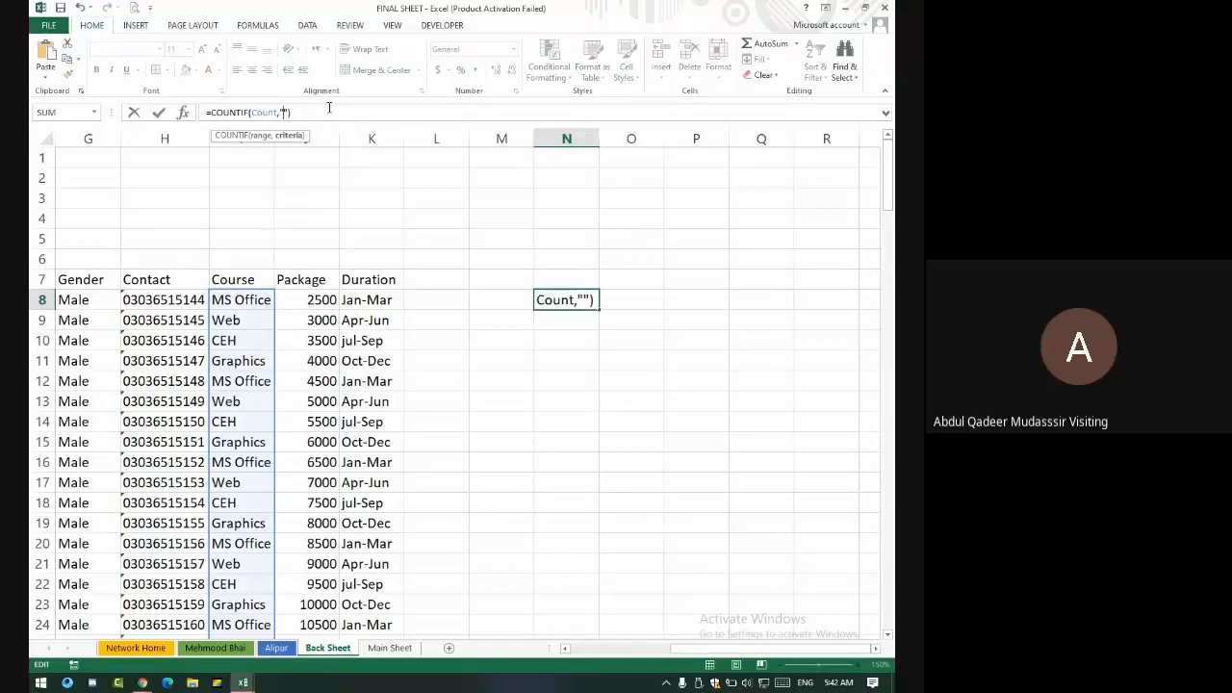
{"action": "type", "text": "web"}
{"action": "key", "text": "Return"}
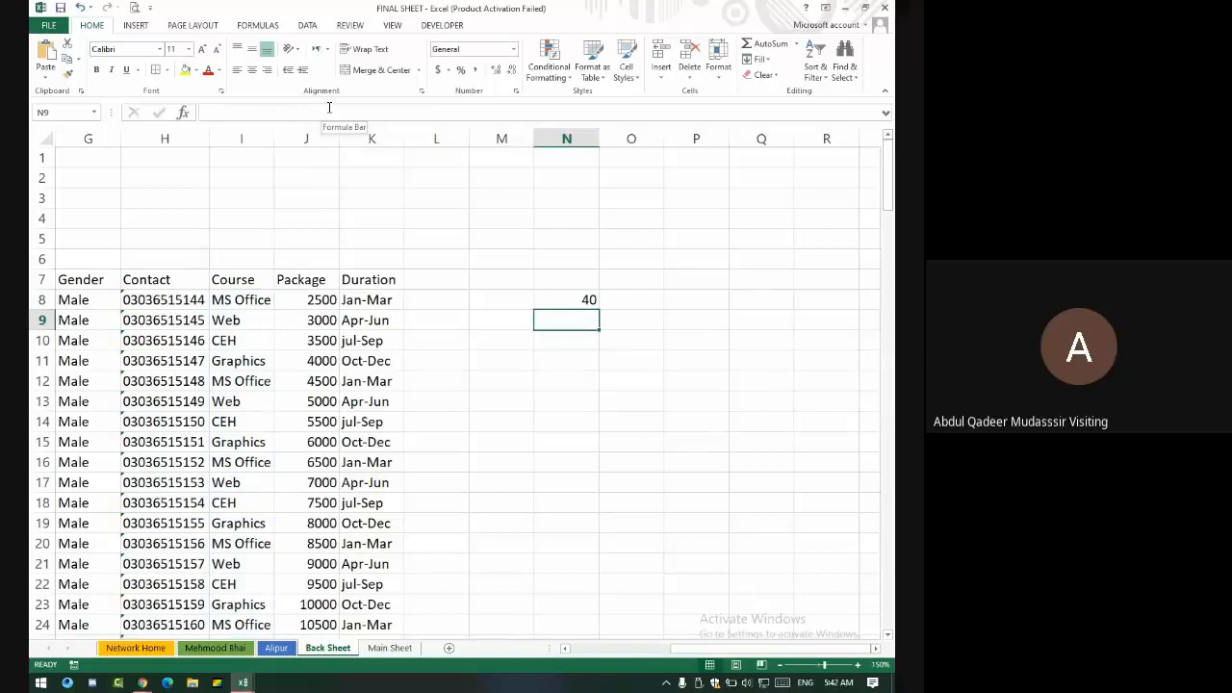
{"action": "key", "text": "Left"}
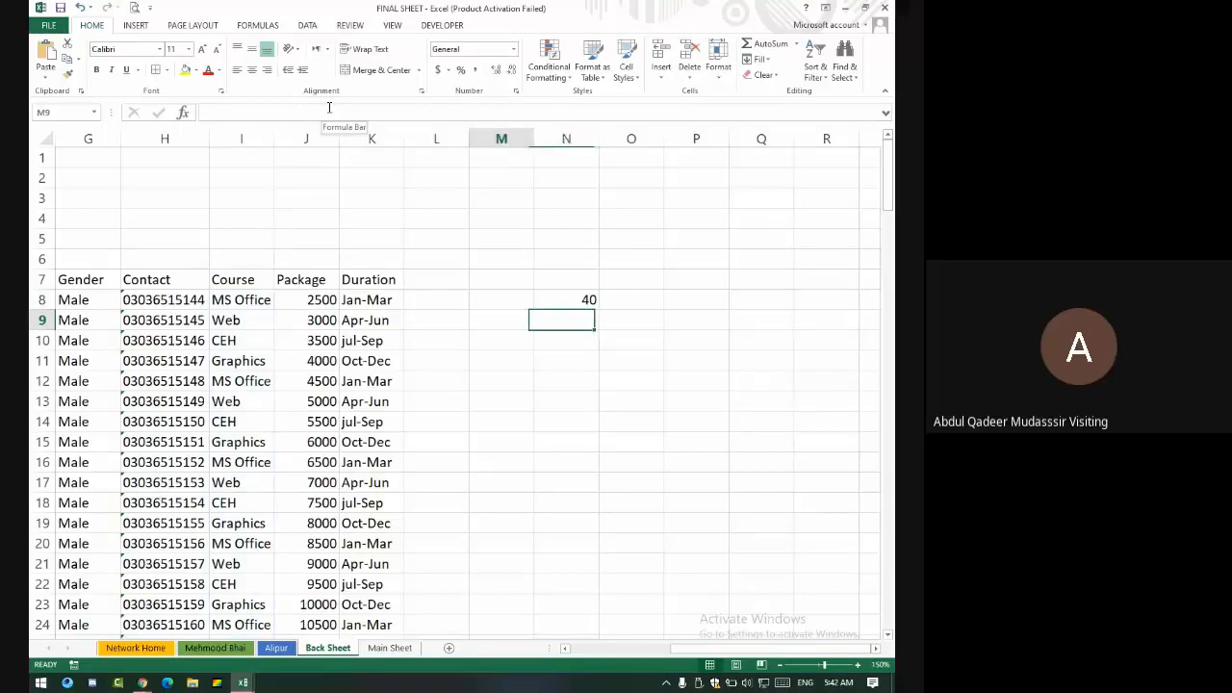
{"action": "key", "text": "Up"}
{"action": "key", "text": "Right"}
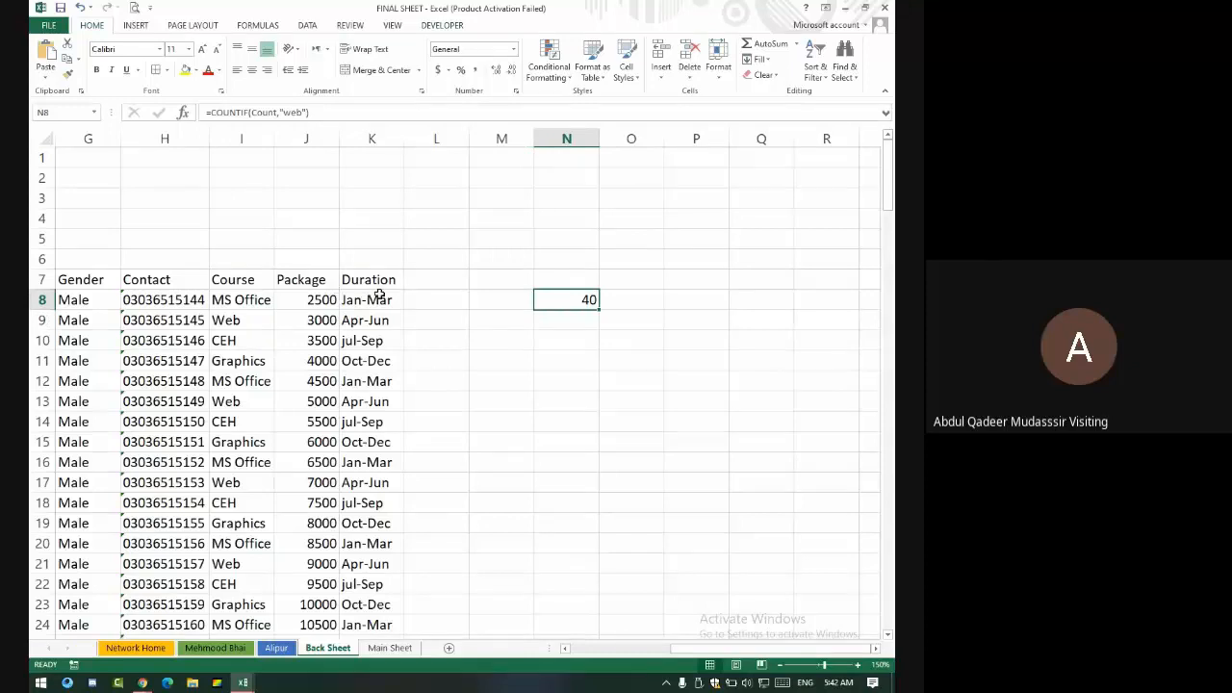
{"action": "left_click_drag", "start_coordinate": [381, 300], "coordinate": [177, 561]}
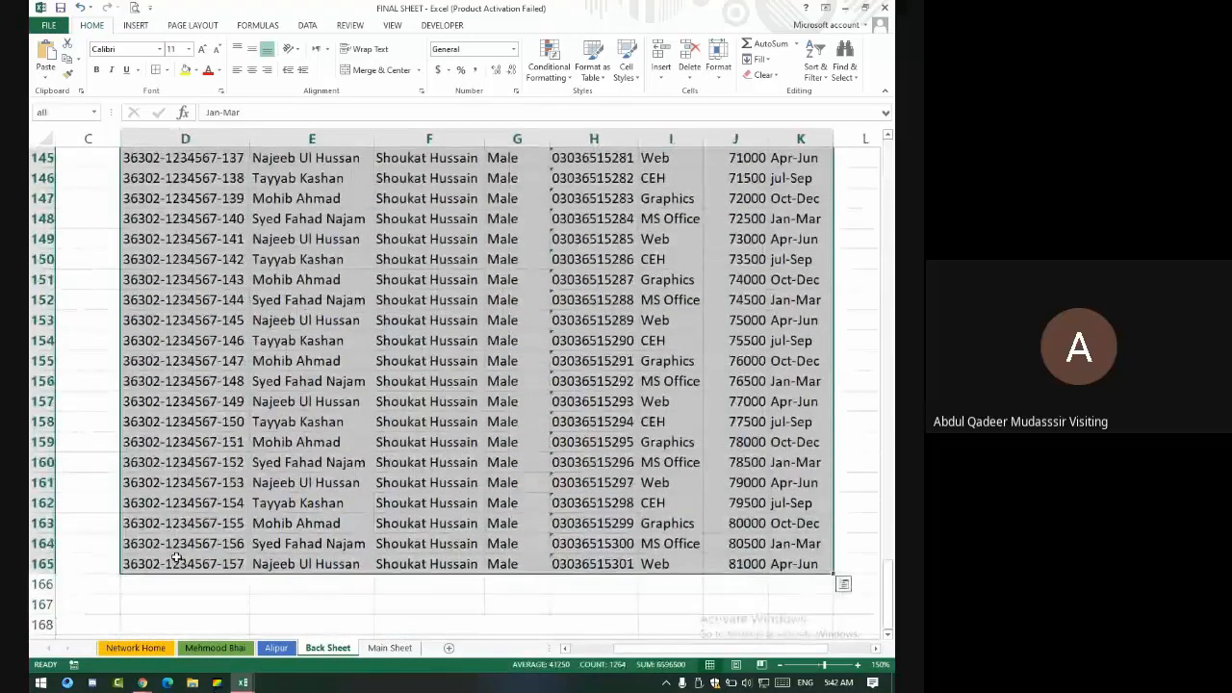
- Name the selected student table D8:K165 all and view the Main Sheet form
{"action": "left_click", "coordinate": [58, 114]}
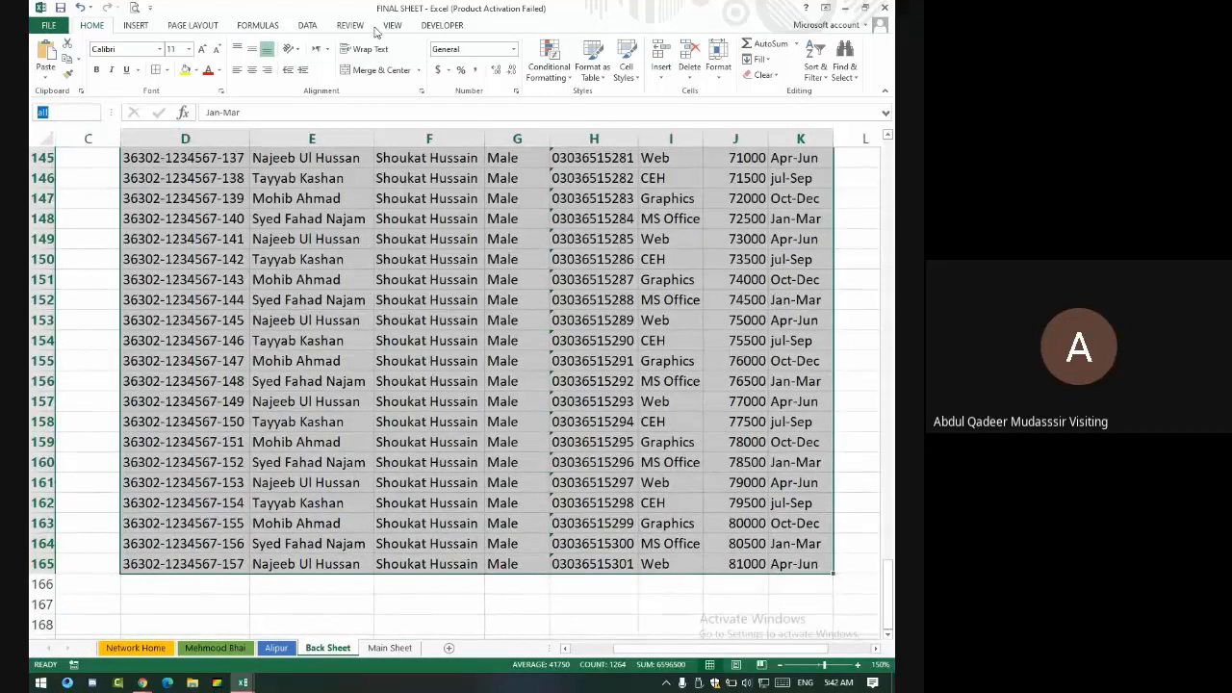
{"action": "key", "text": "Return"}
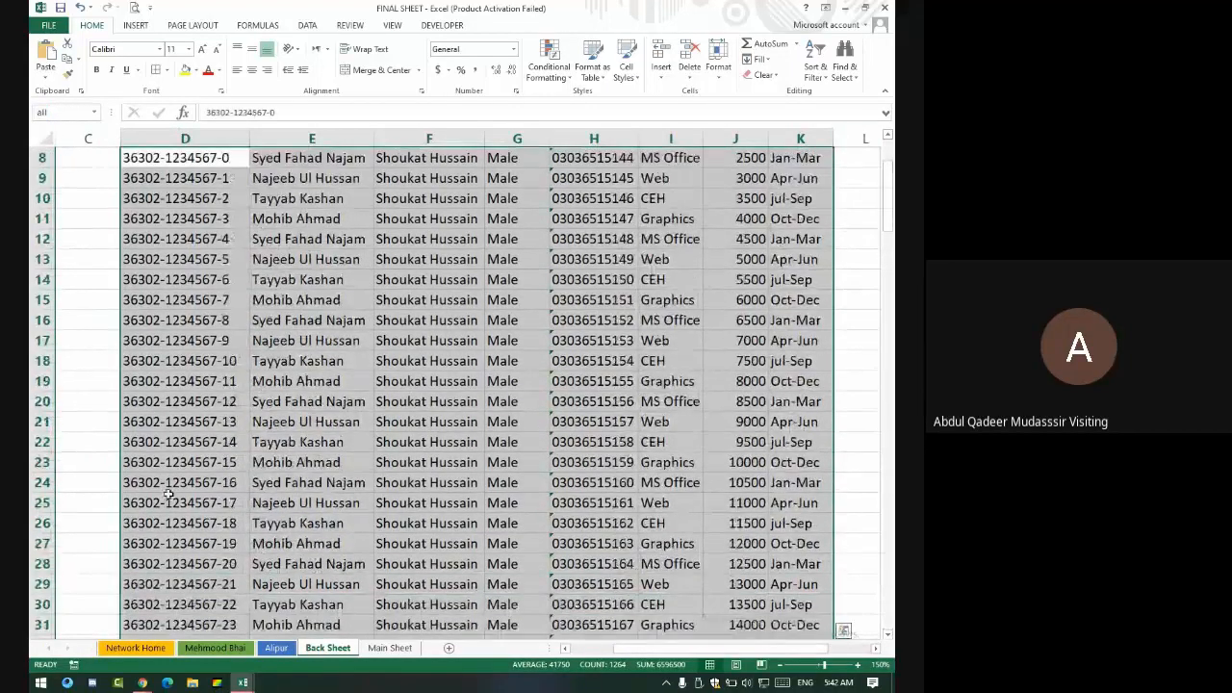
{"action": "left_click", "coordinate": [390, 648]}
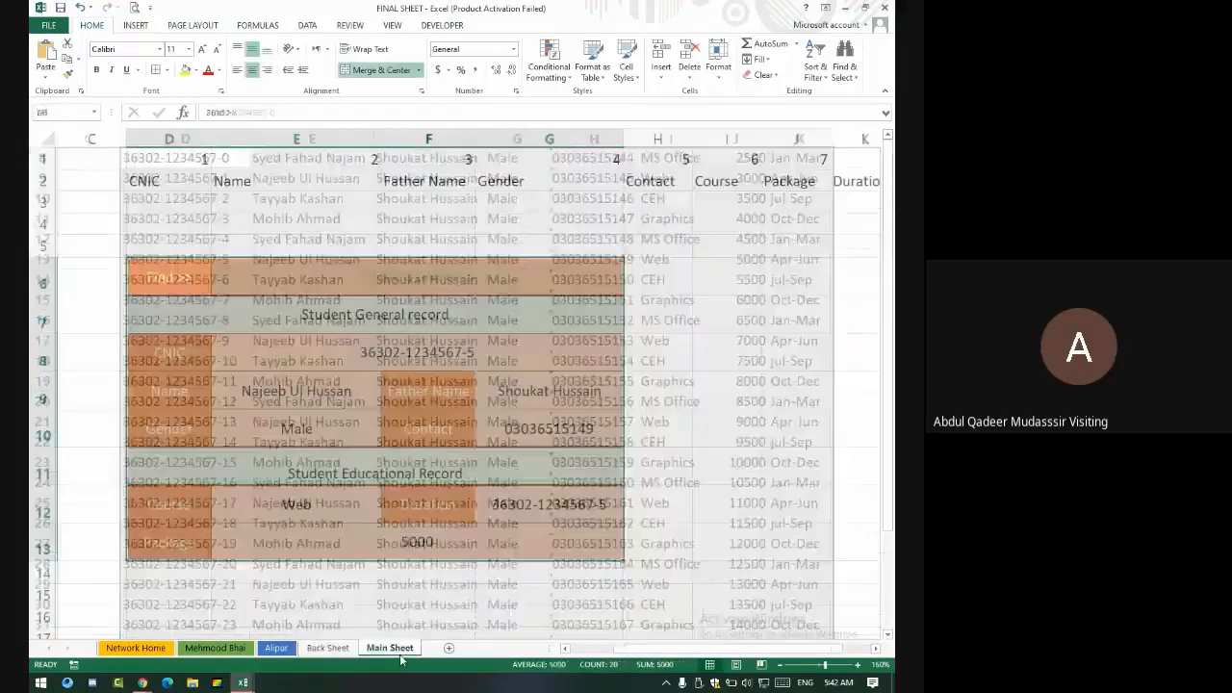
{"action": "left_click", "coordinate": [383, 311]}
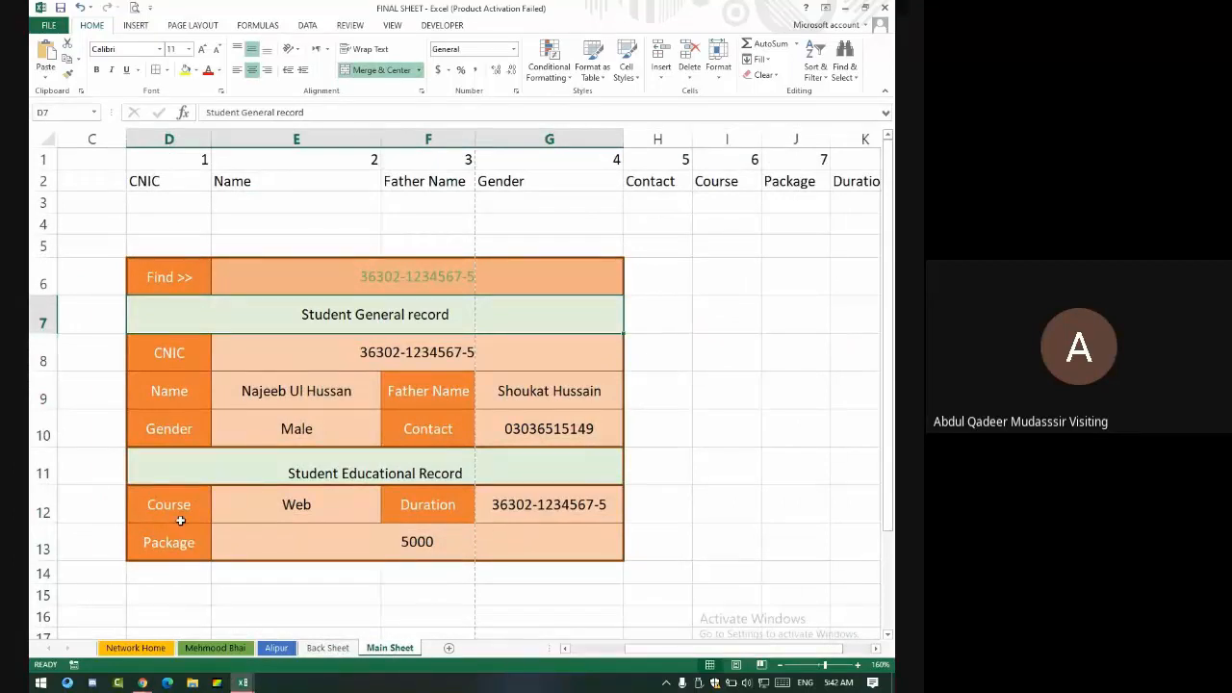
- Return to Back Sheet, glance at the meeting window, and switch back to Excel
{"action": "left_click", "coordinate": [327, 648]}
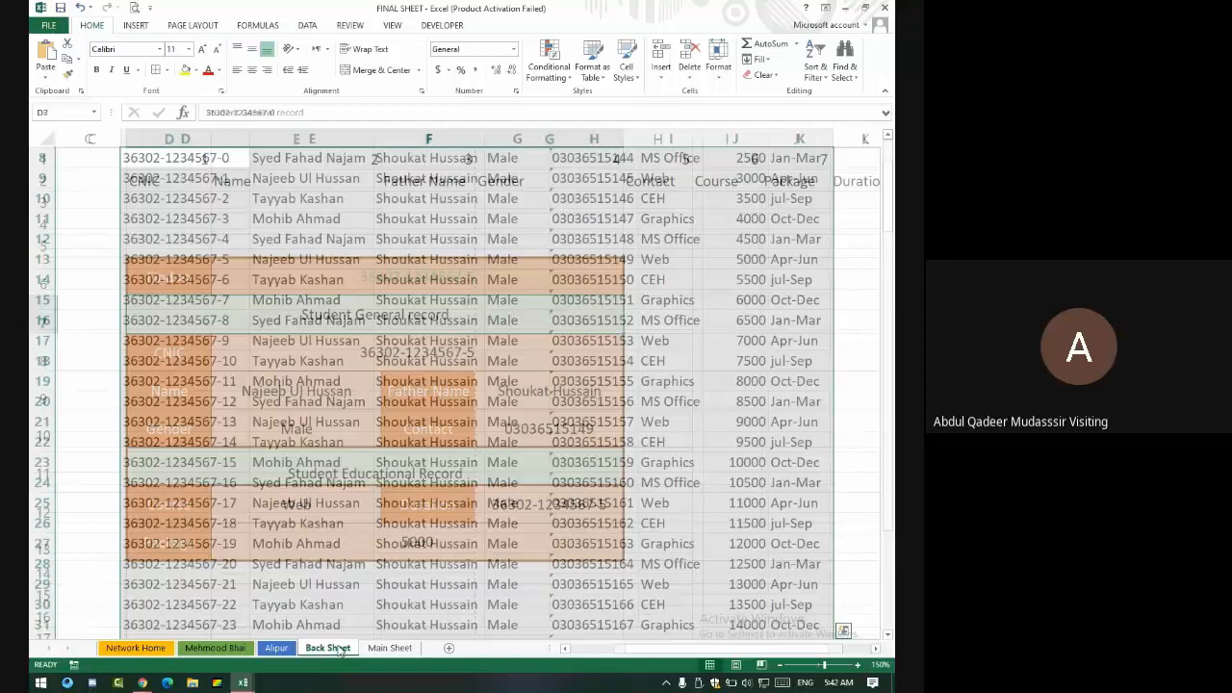
{"action": "left_click", "coordinate": [517, 279]}
{"action": "left_click", "coordinate": [143, 683]}
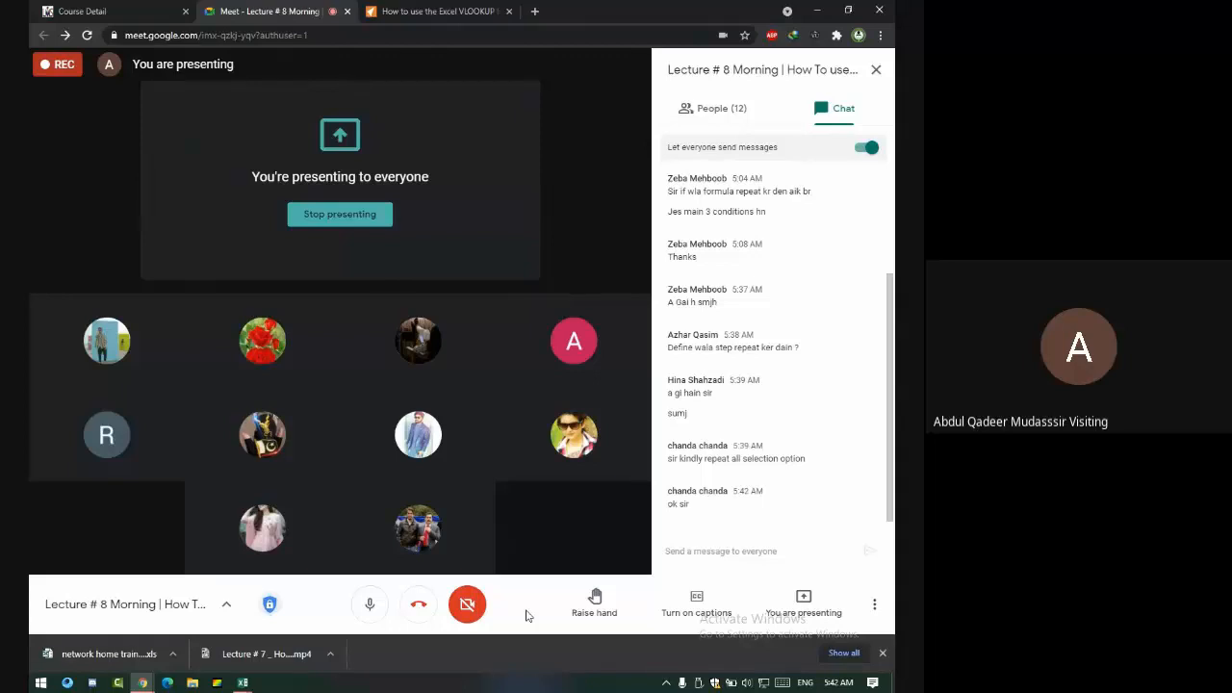
{"action": "key", "text": "alt+Tab"}
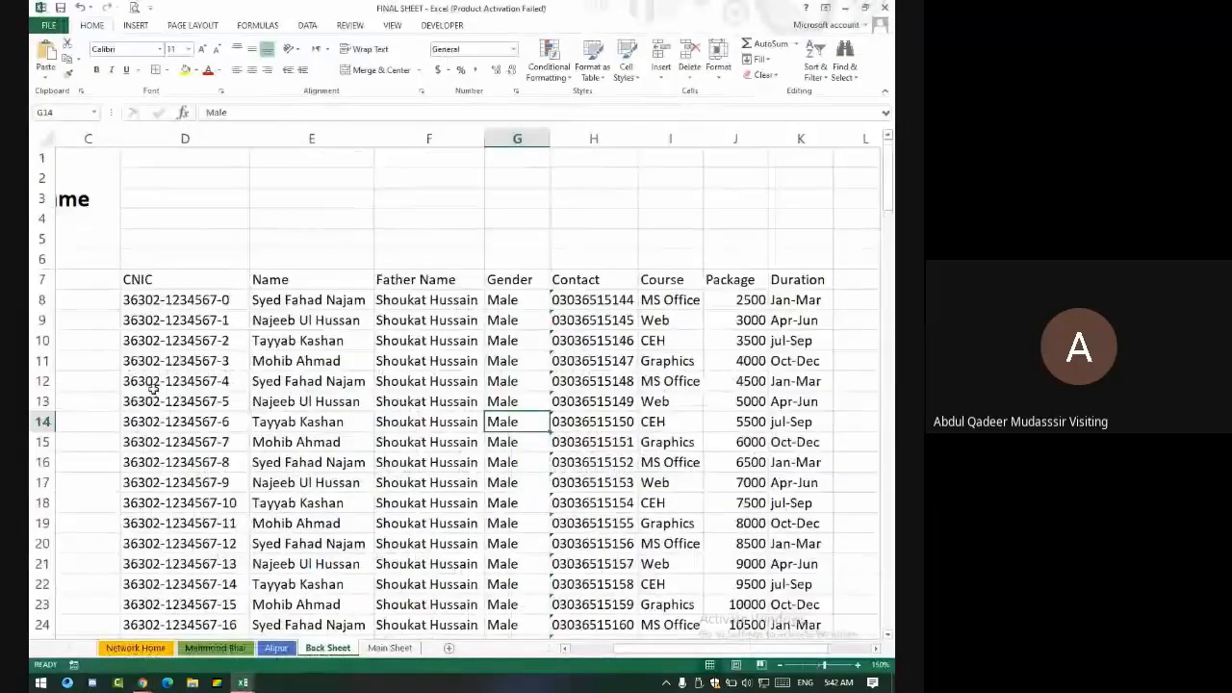
- Select columns D–K from row 8 to the sheet's last row and name the range allcell
{"action": "left_click", "coordinate": [182, 298]}
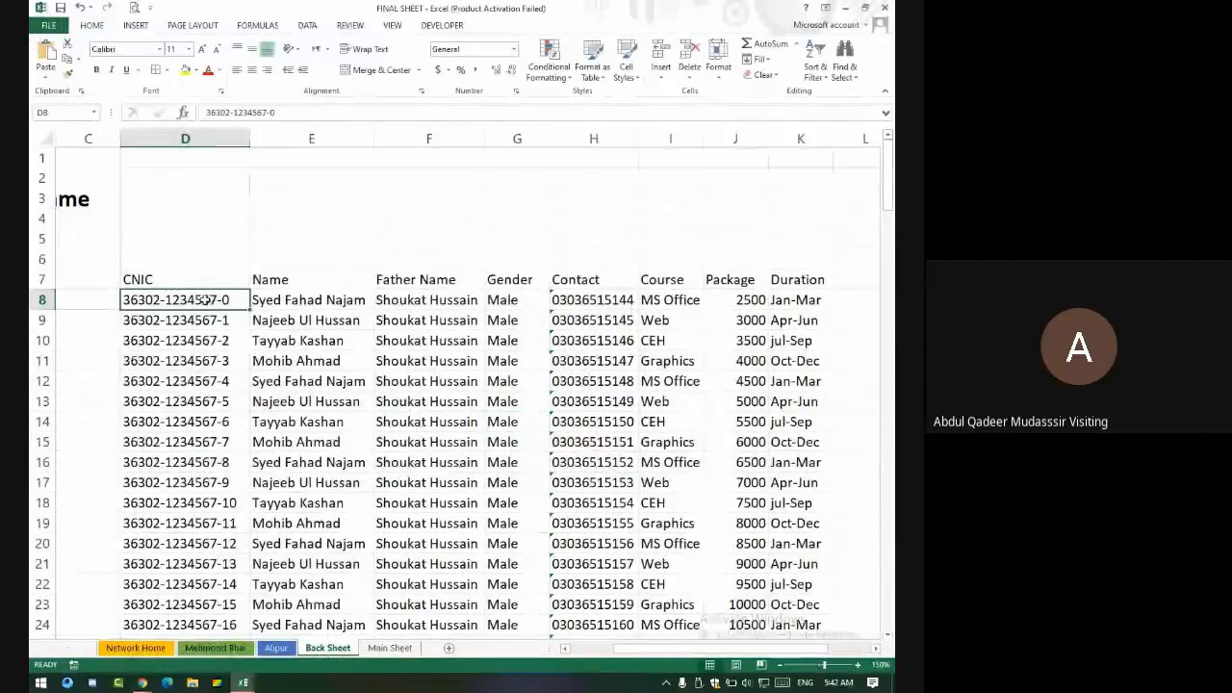
{"action": "left_click_drag", "start_coordinate": [165, 283], "coordinate": [800, 279]}
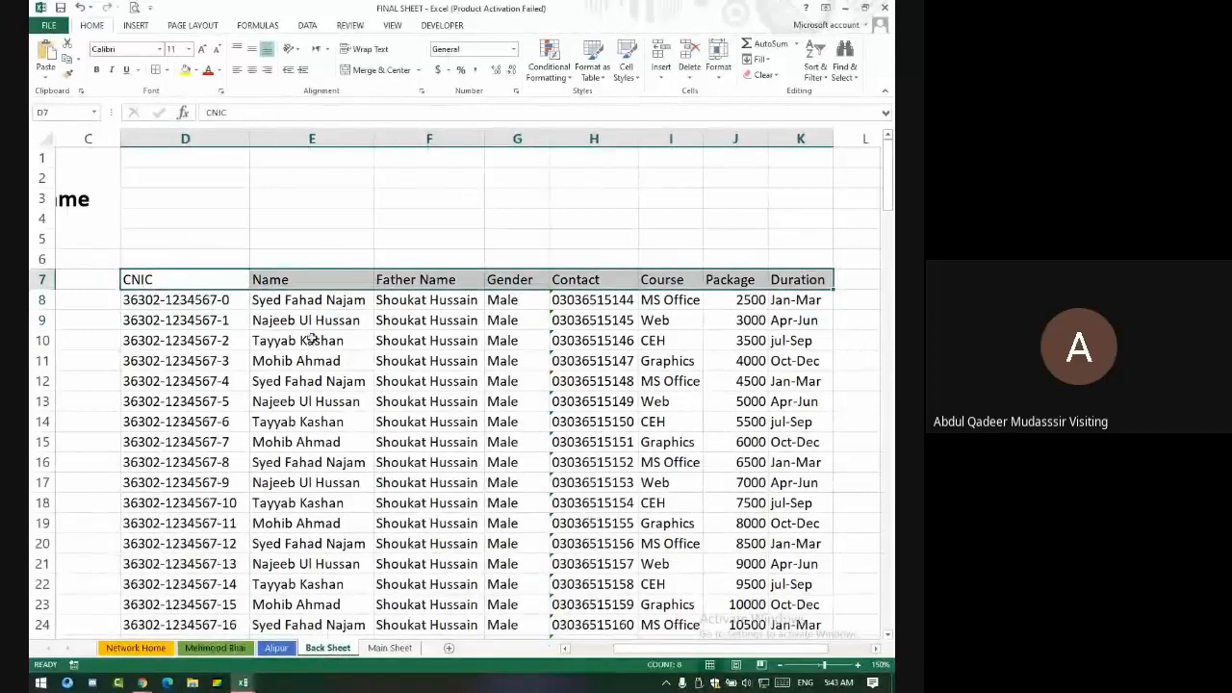
{"action": "left_click", "coordinate": [179, 301]}
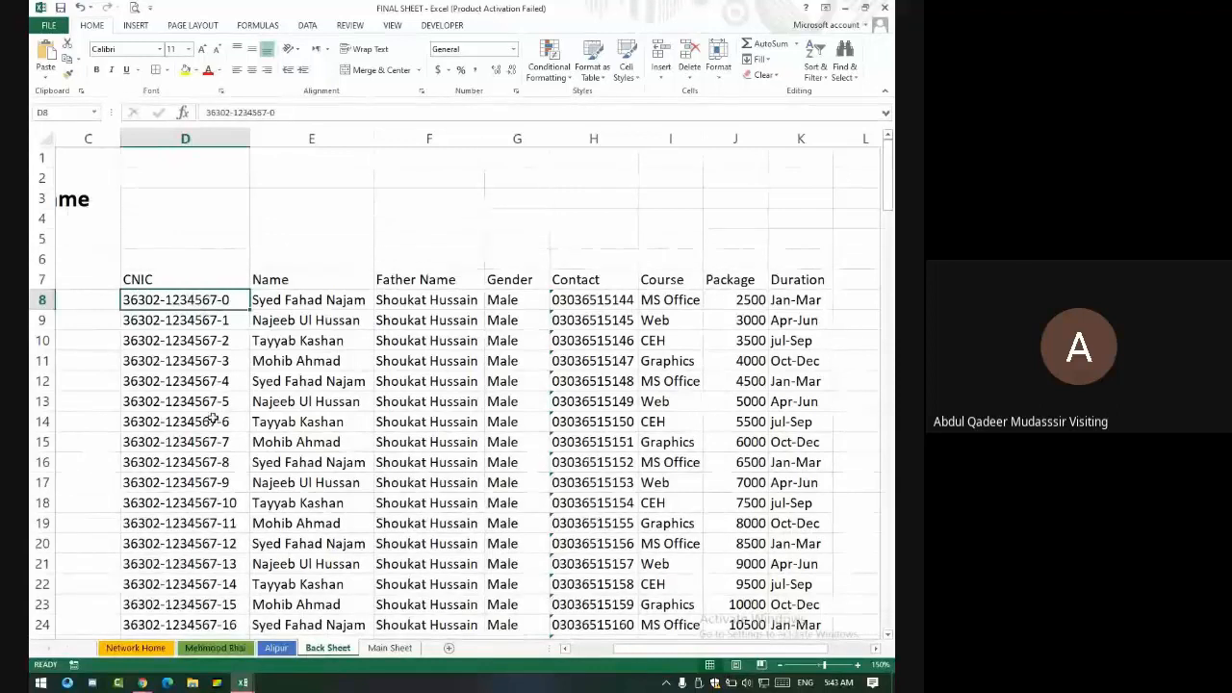
{"action": "key", "text": "ctrl+shift+Right"}
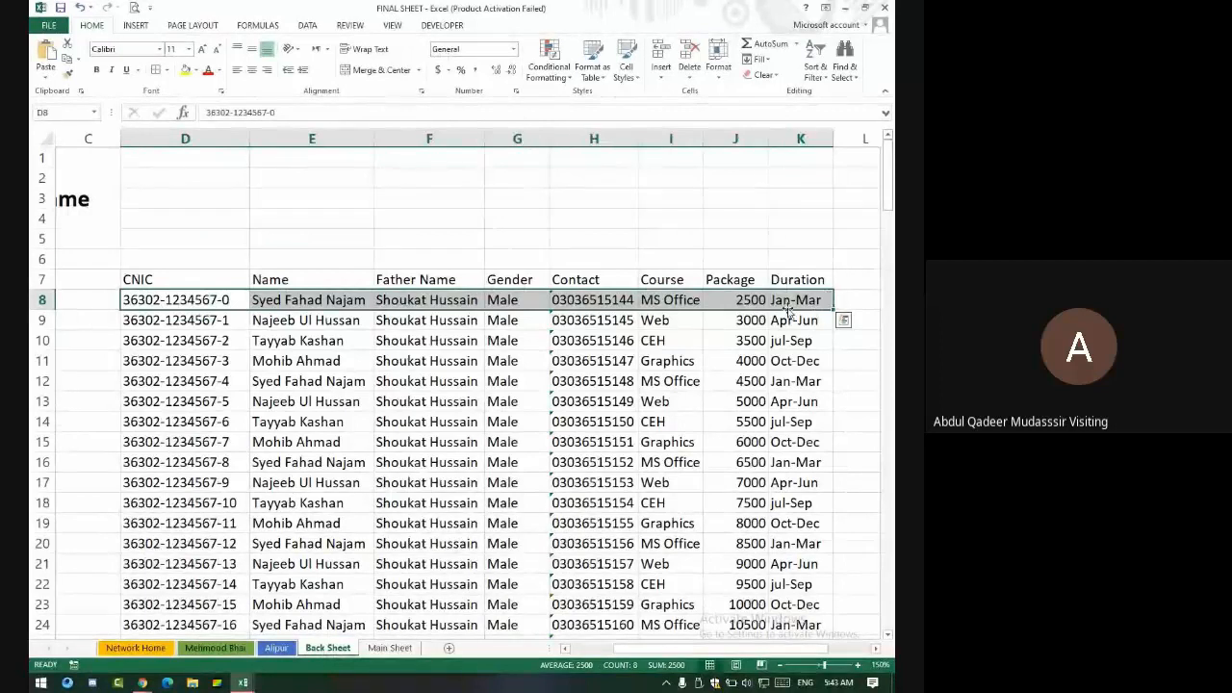
{"action": "key", "text": "ctrl+shift+Down"}
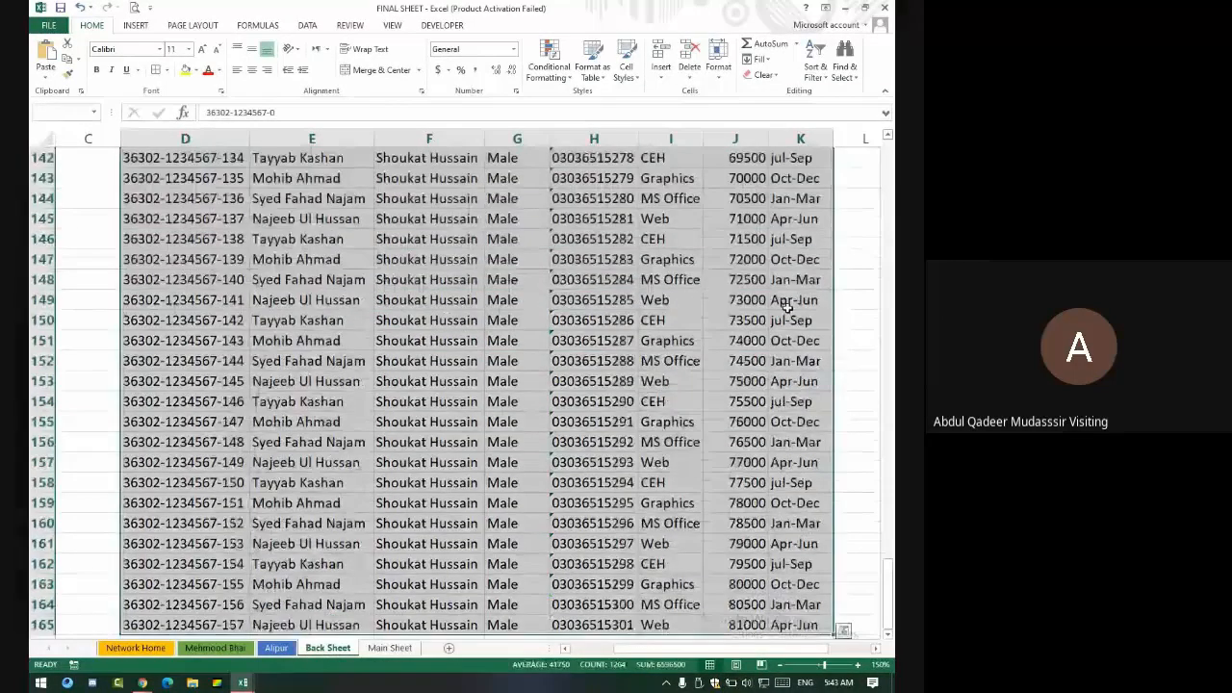
{"action": "scroll", "coordinate": [607, 586], "scroll_direction": "down", "scroll_amount": 3}
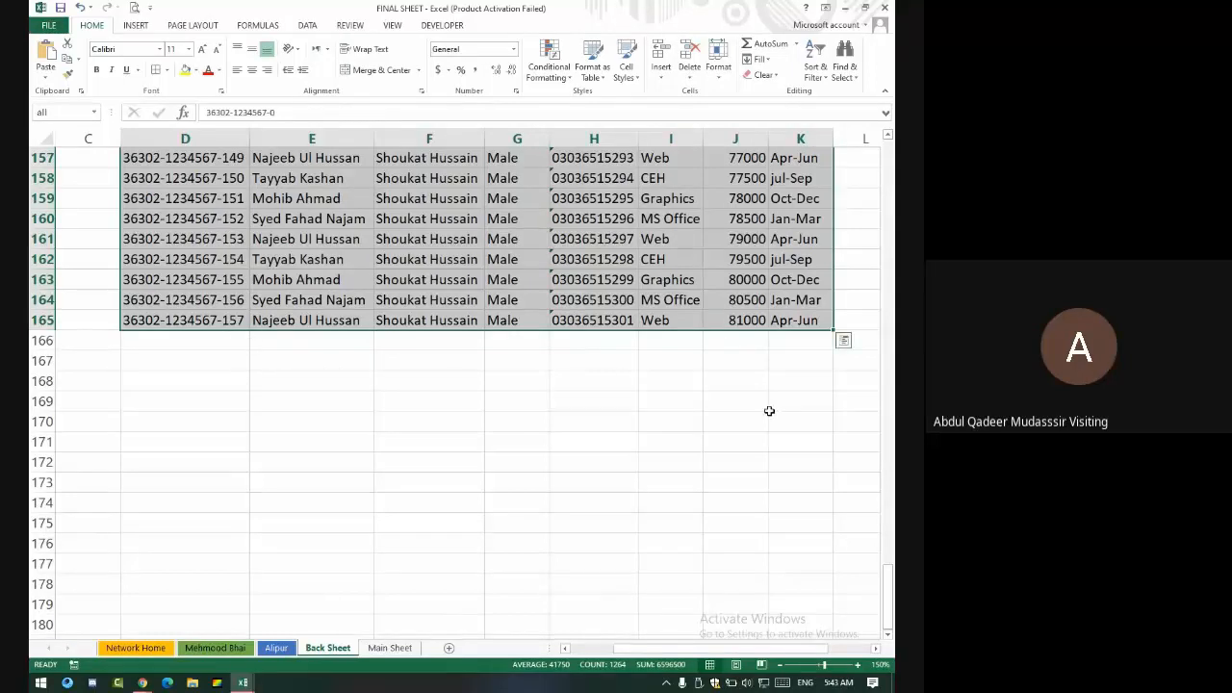
{"action": "key", "text": "ctrl+shift+Down"}
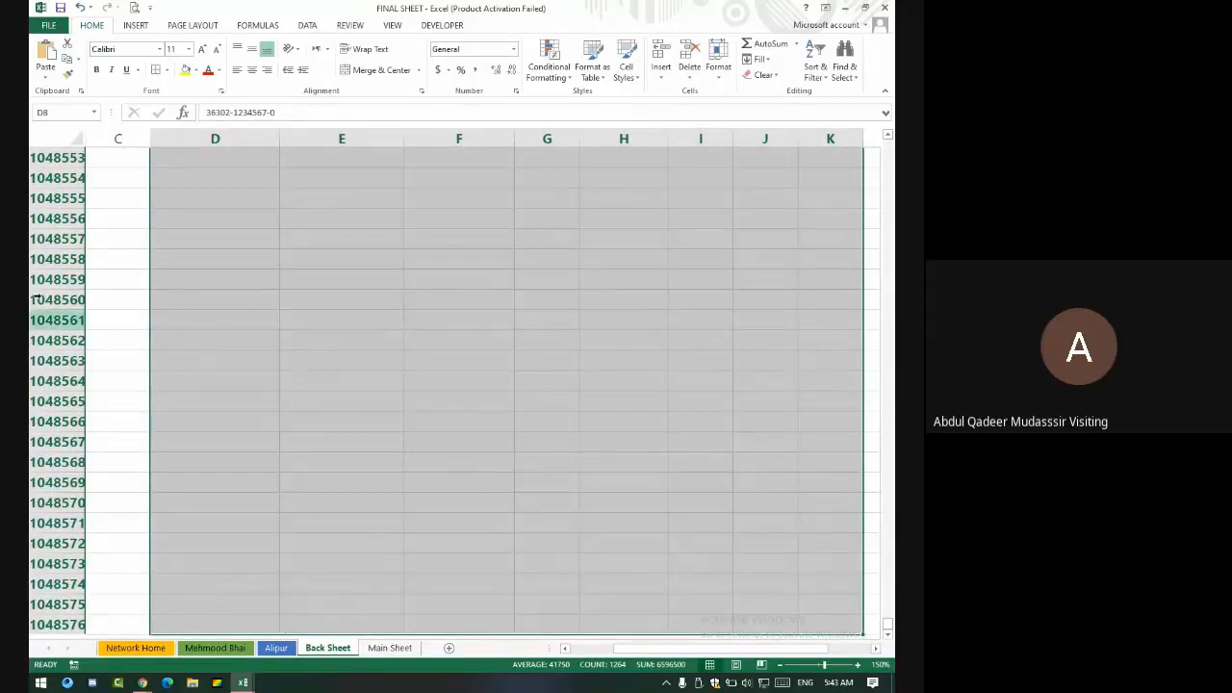
{"action": "left_click", "coordinate": [75, 110]}
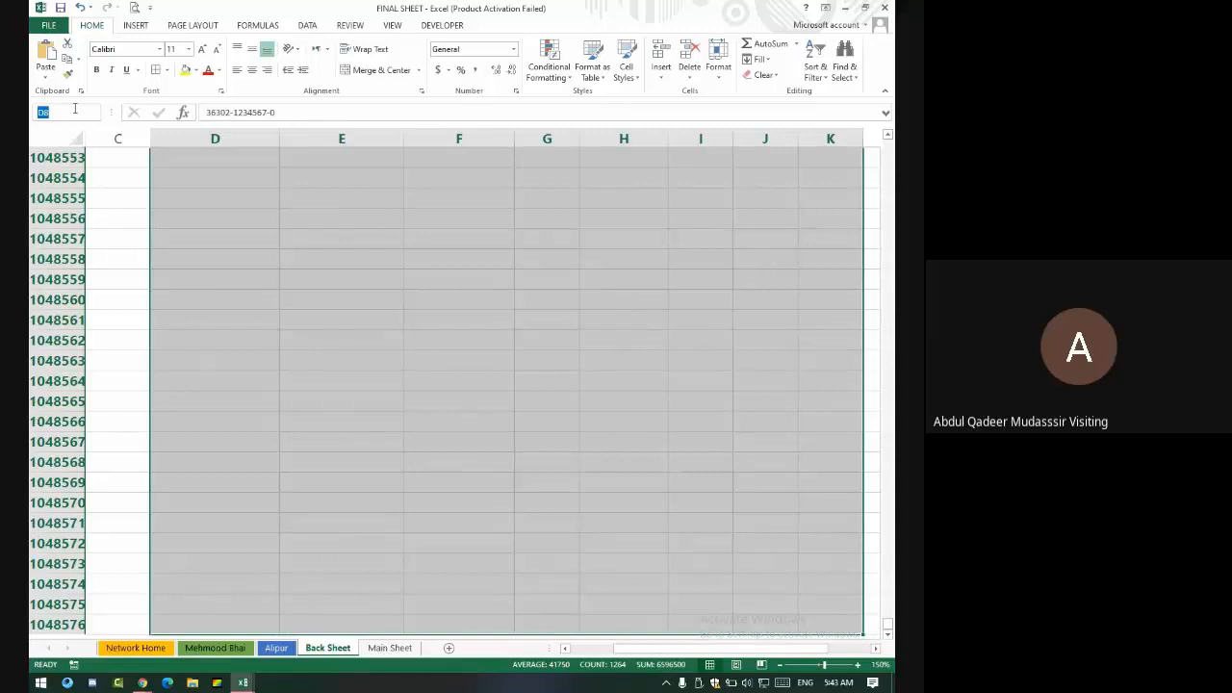
{"action": "type", "text": "all"}
{"action": "type", "text": "cell"}
{"action": "key", "text": "Escape"}
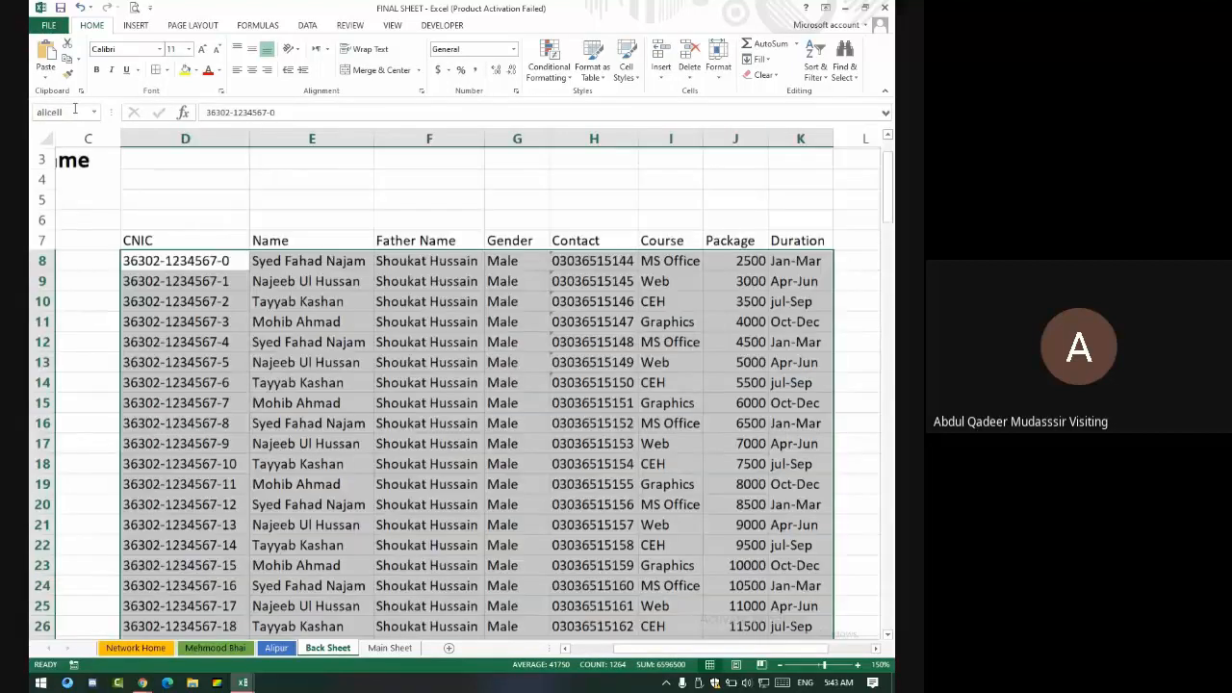
- Deselect the range, check the first empty row below the data, and open Main Sheet
{"action": "scroll", "coordinate": [398, 380], "scroll_direction": "down", "scroll_amount": 20}
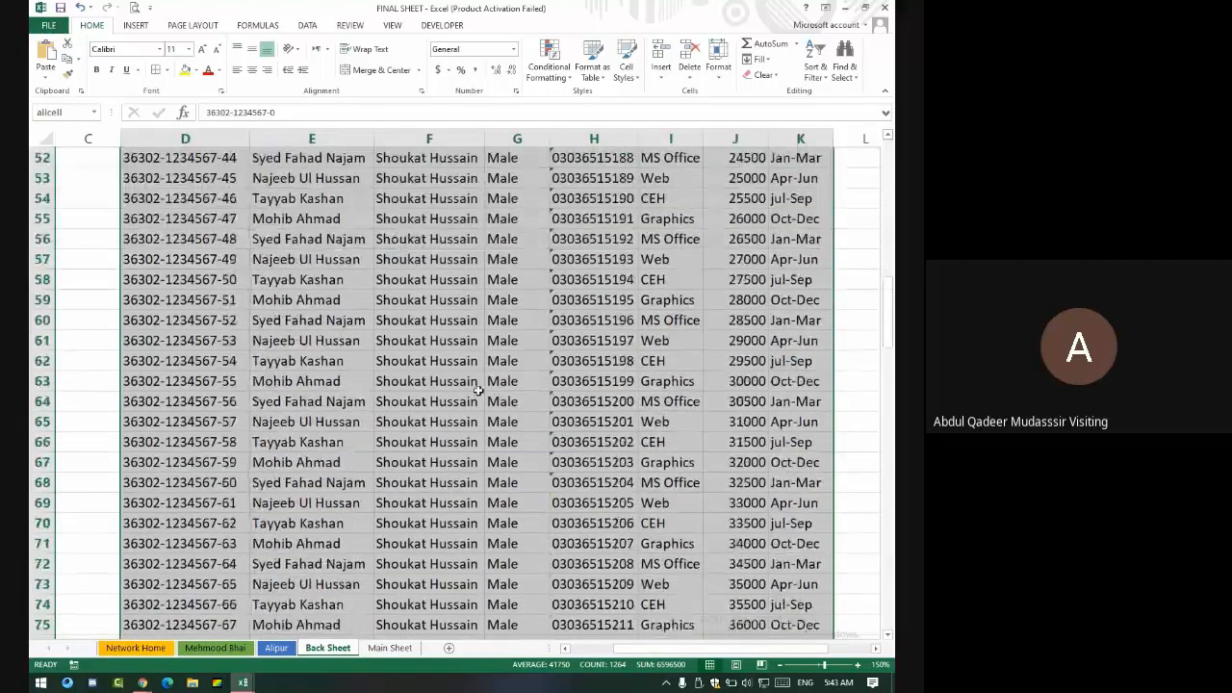
{"action": "scroll", "coordinate": [398, 380], "scroll_direction": "down", "scroll_amount": 4}
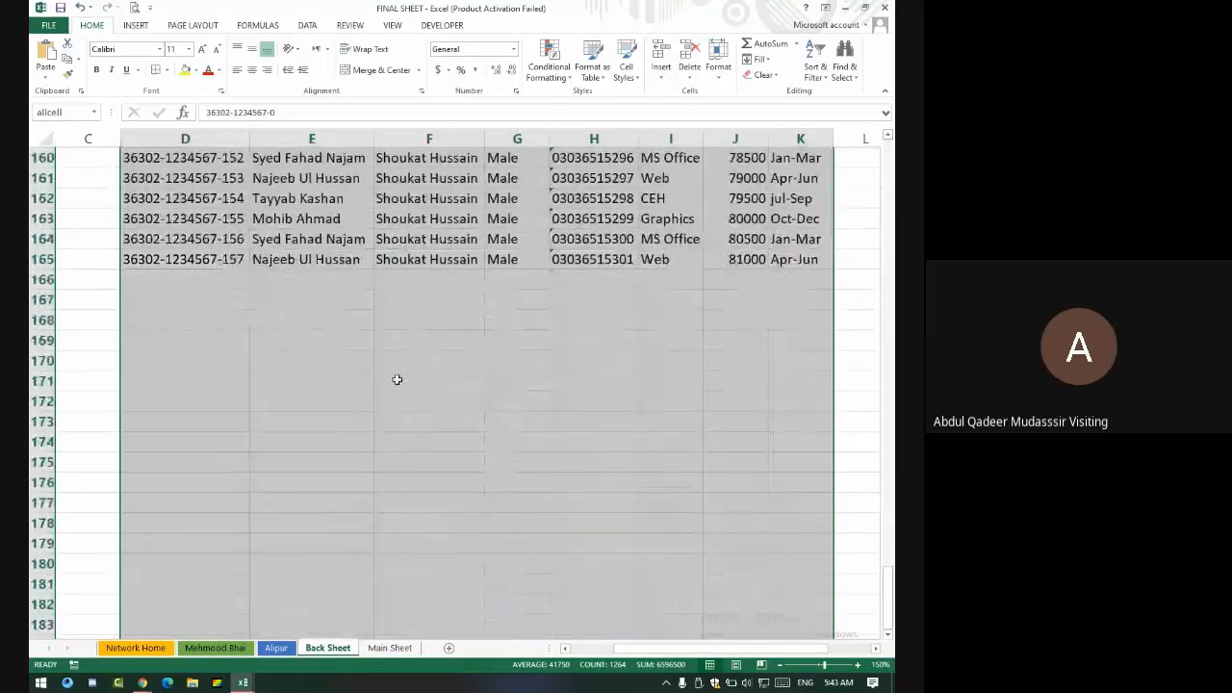
{"action": "left_click", "coordinate": [330, 317]}
{"action": "left_click_drag", "start_coordinate": [179, 256], "coordinate": [745, 261]}
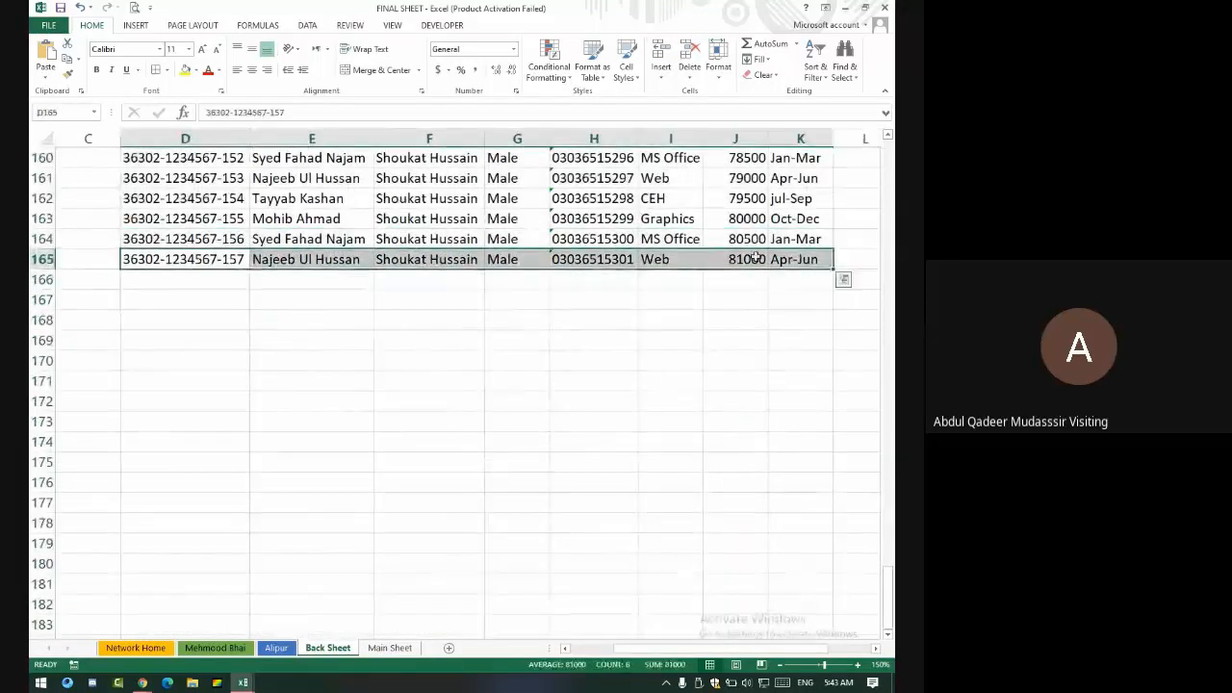
{"action": "left_click", "coordinate": [157, 281]}
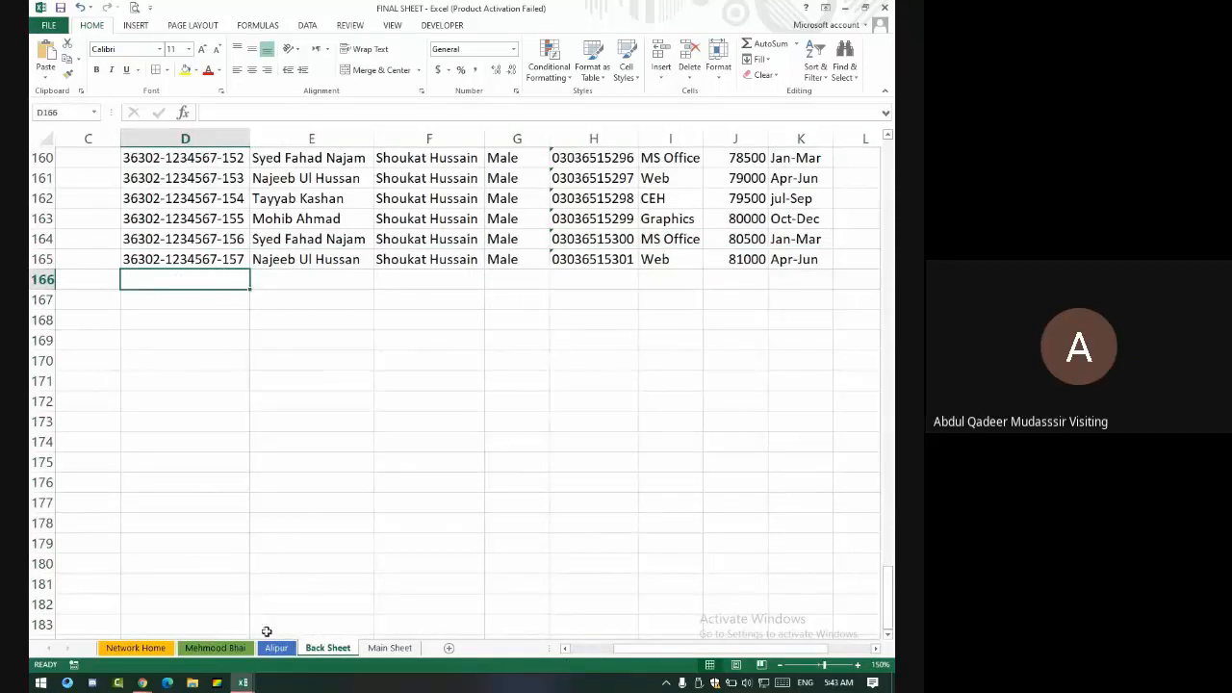
{"action": "left_click", "coordinate": [402, 649]}
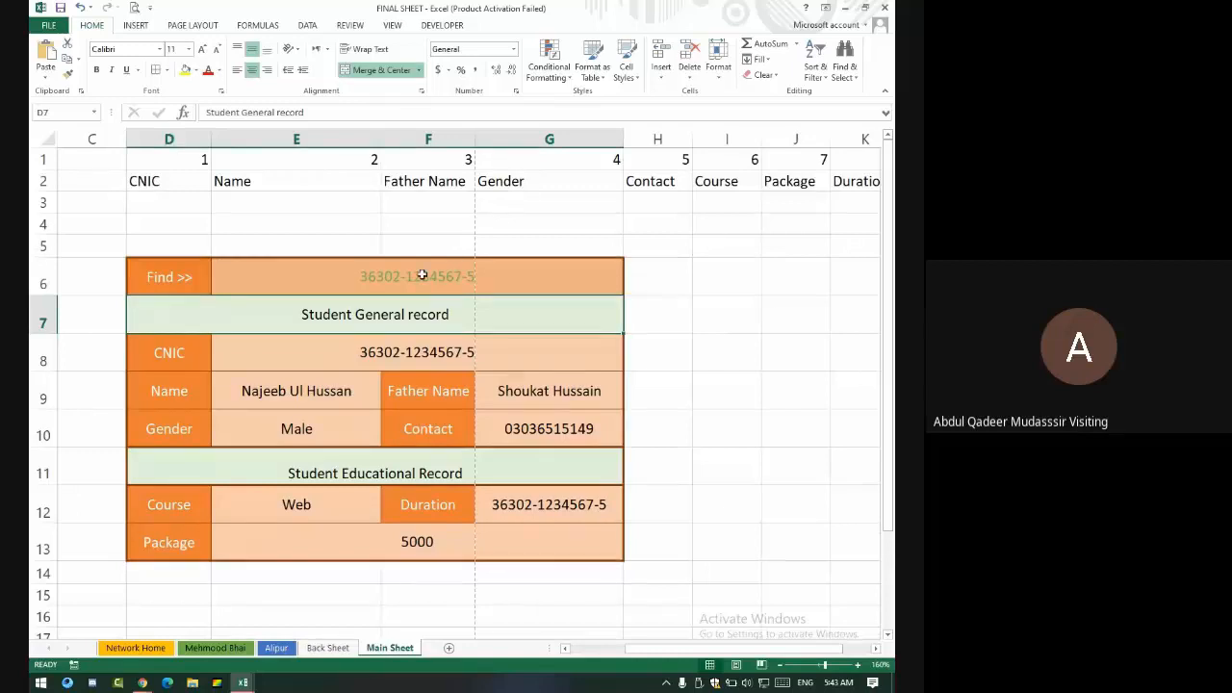
- Autofill two new student records into rows 166–167, with CNICs ending -158 and -159
{"action": "left_click", "coordinate": [380, 355]}
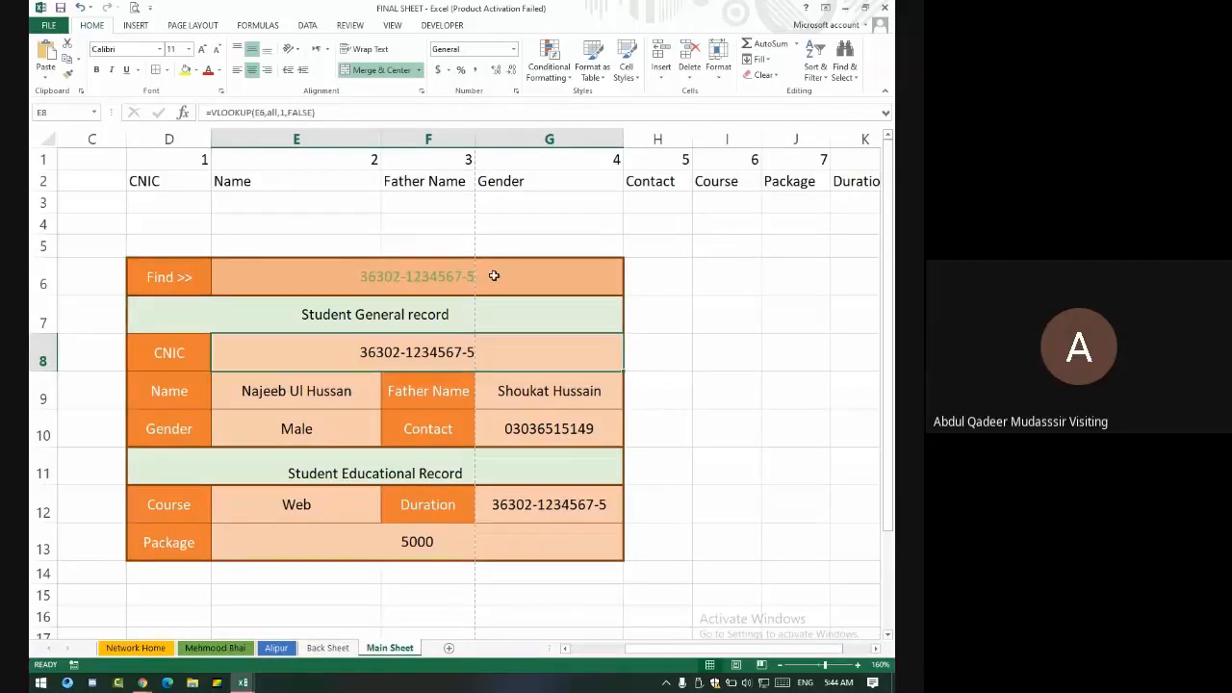
{"action": "left_click", "coordinate": [327, 648]}
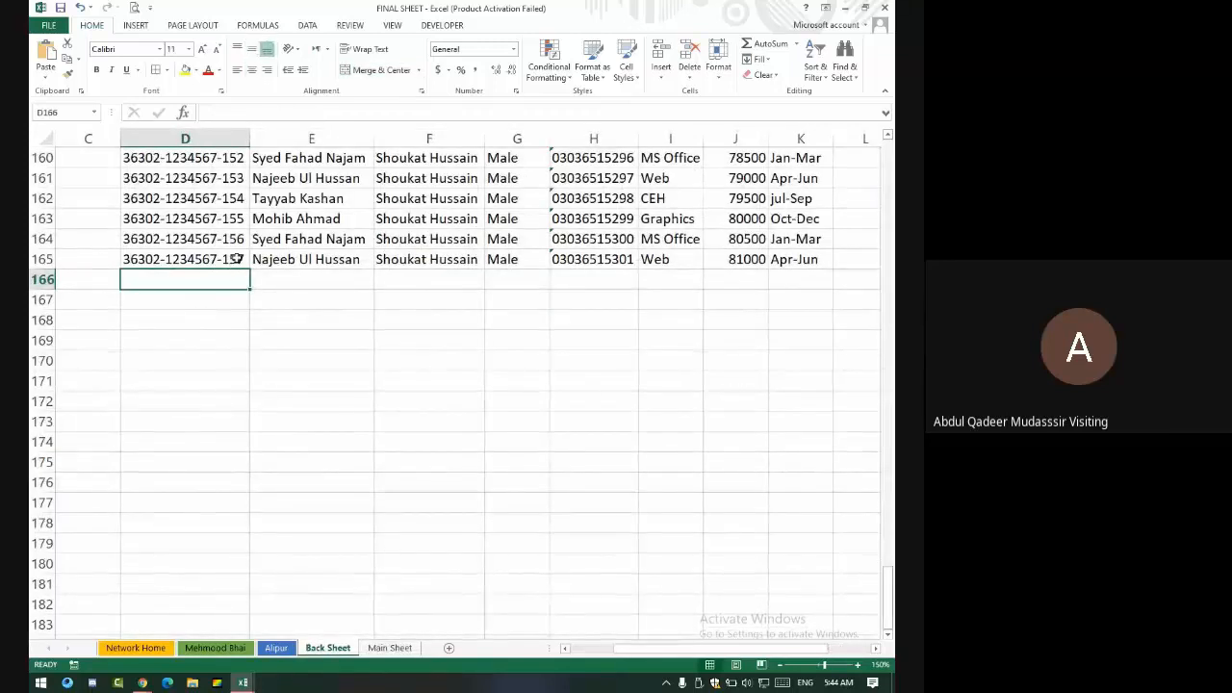
{"action": "left_click", "coordinate": [243, 266]}
{"action": "left_click_drag", "start_coordinate": [248, 270], "coordinate": [248, 310]}
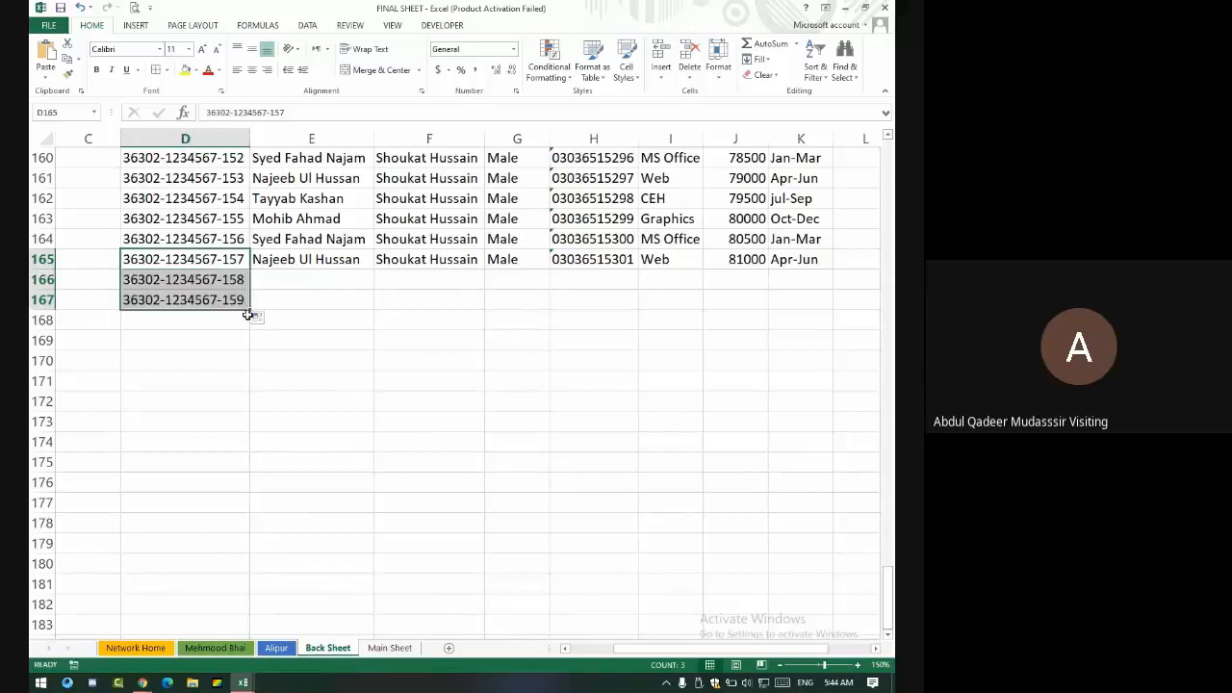
{"action": "left_click_drag", "start_coordinate": [358, 243], "coordinate": [789, 311]}
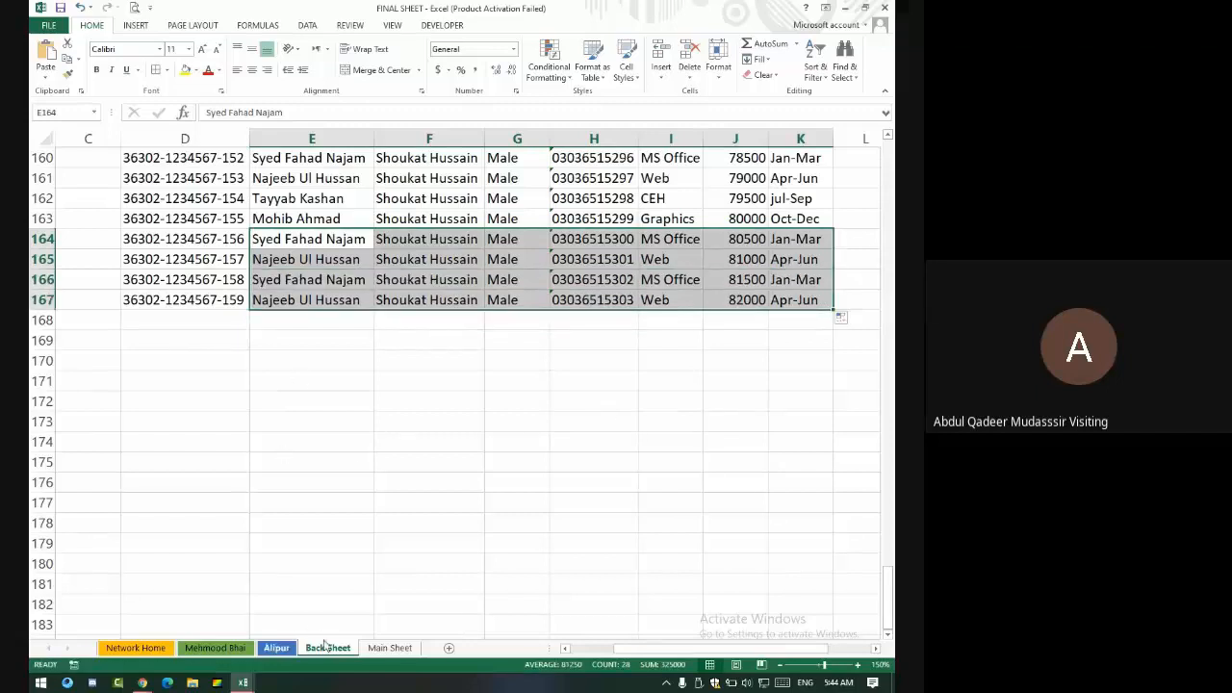
{"action": "left_click", "coordinate": [390, 648]}
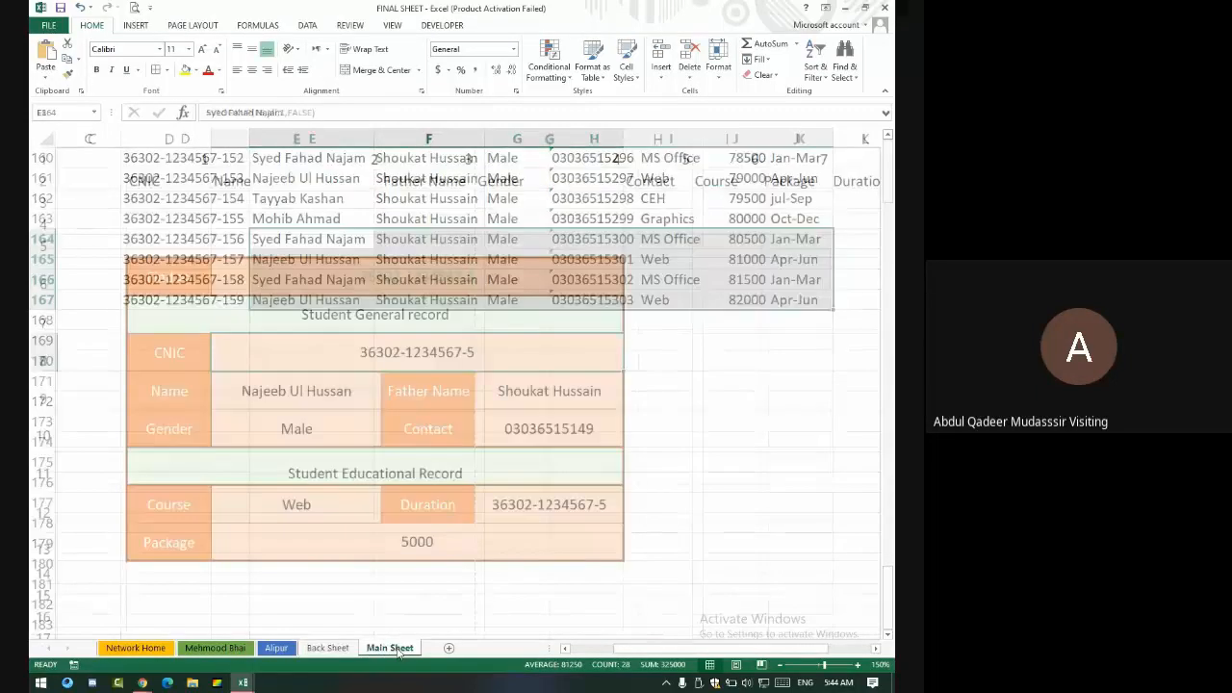
{"action": "double_click", "coordinate": [505, 272]}
{"action": "key", "text": "BackSpace"}
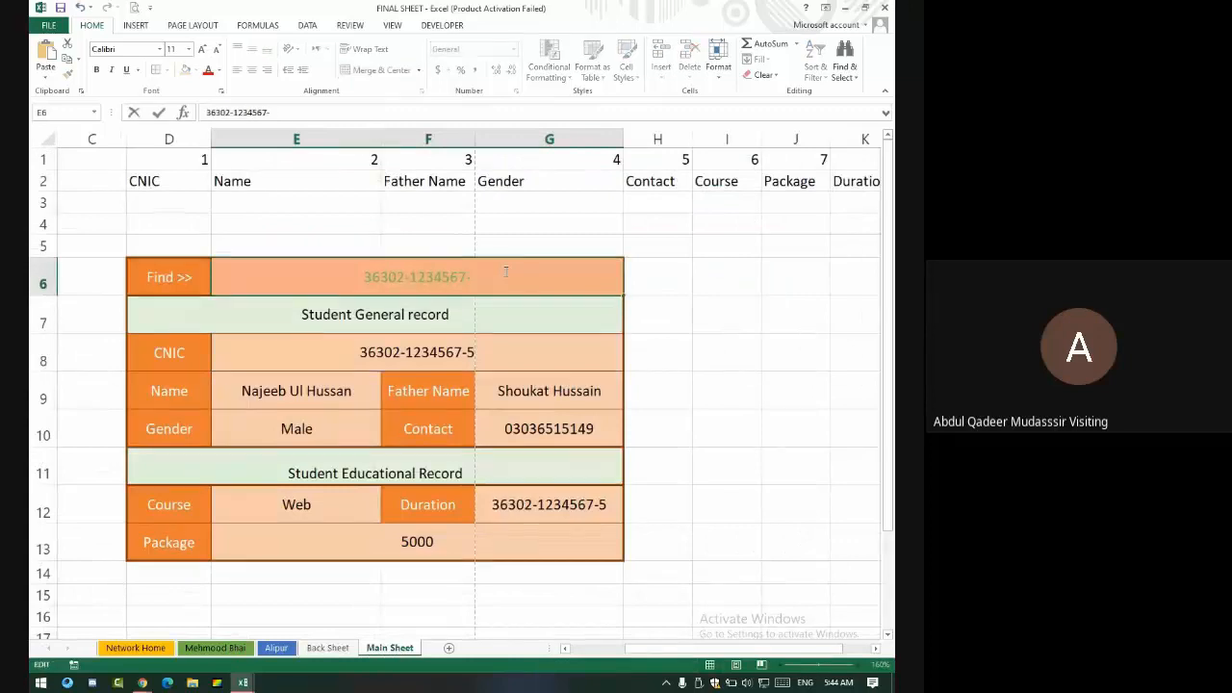
{"action": "type", "text": "159"}
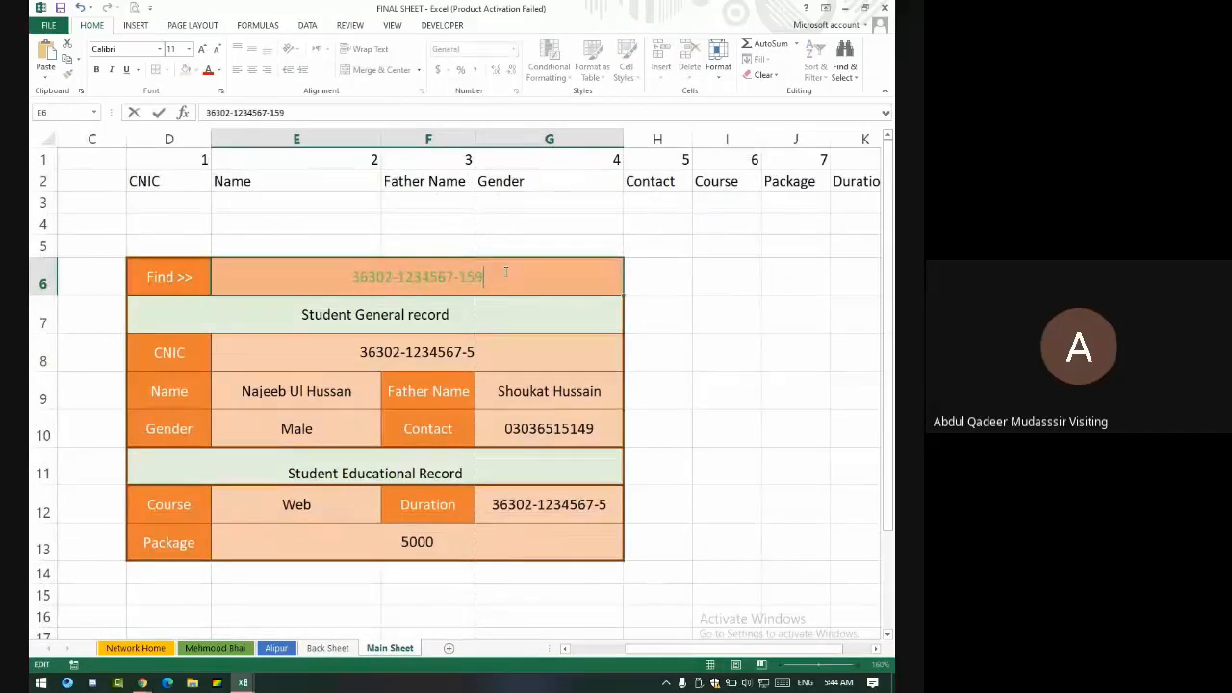
{"action": "key", "text": "Return"}
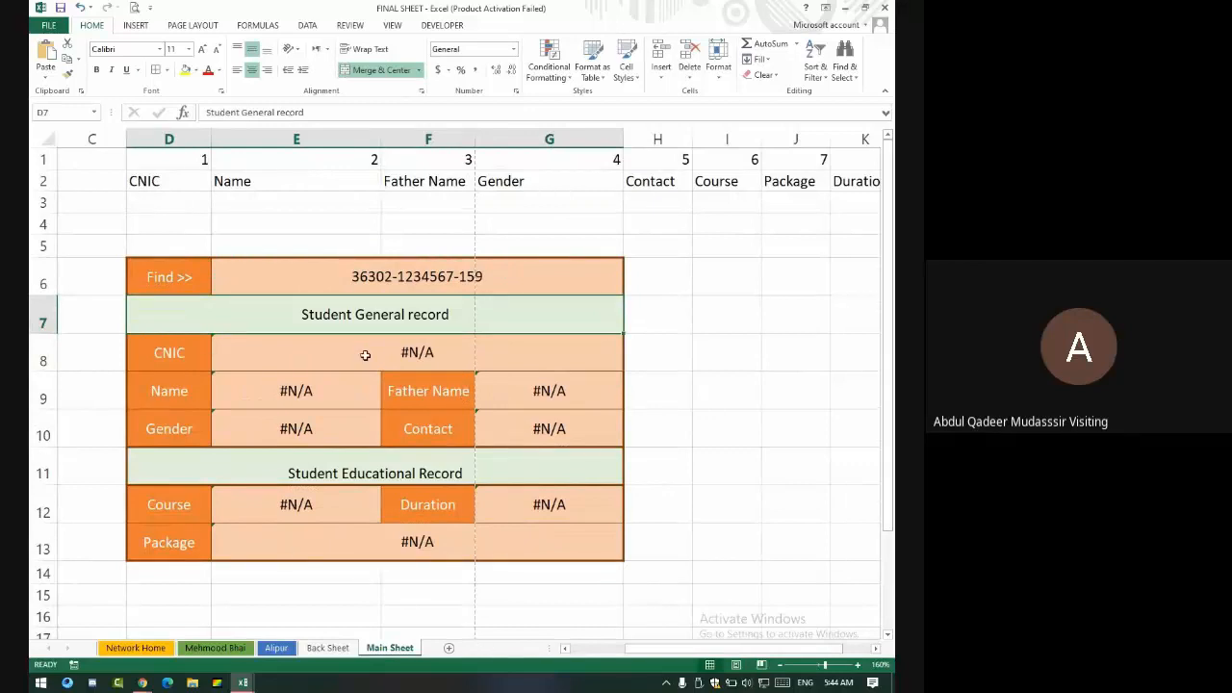
- Switch E8's CNIC lookup range from all to allcell, then return to Google Meet
{"action": "left_click", "coordinate": [409, 353]}
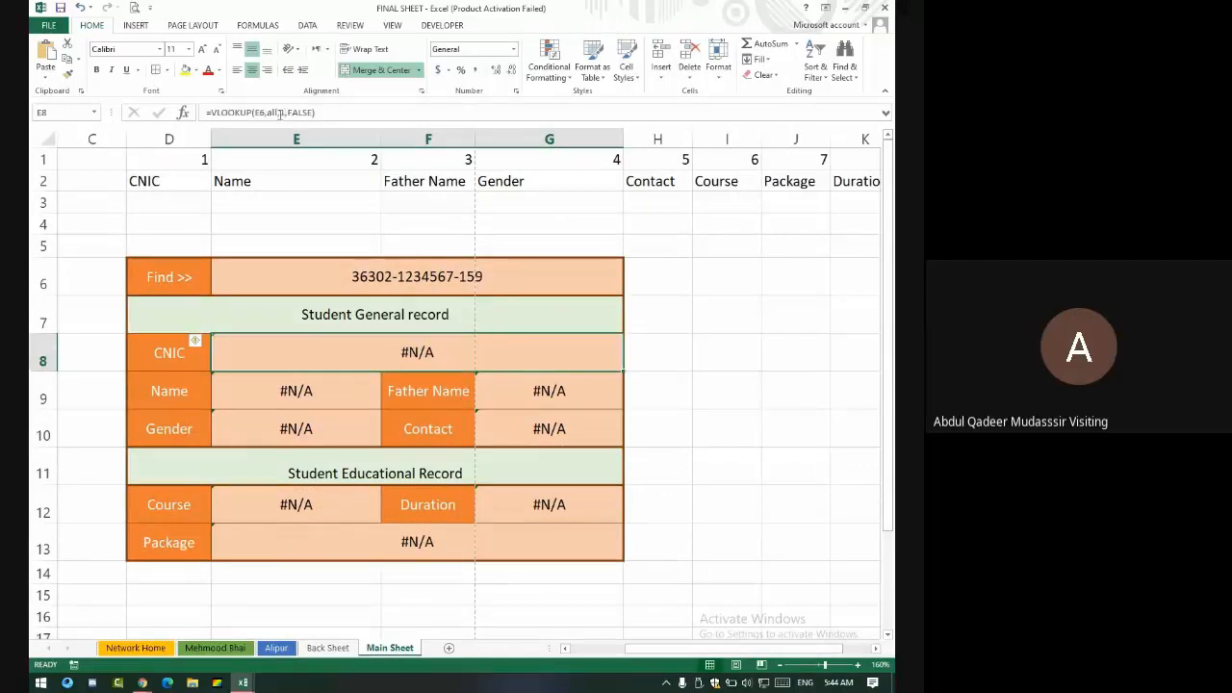
{"action": "left_click", "coordinate": [276, 113]}
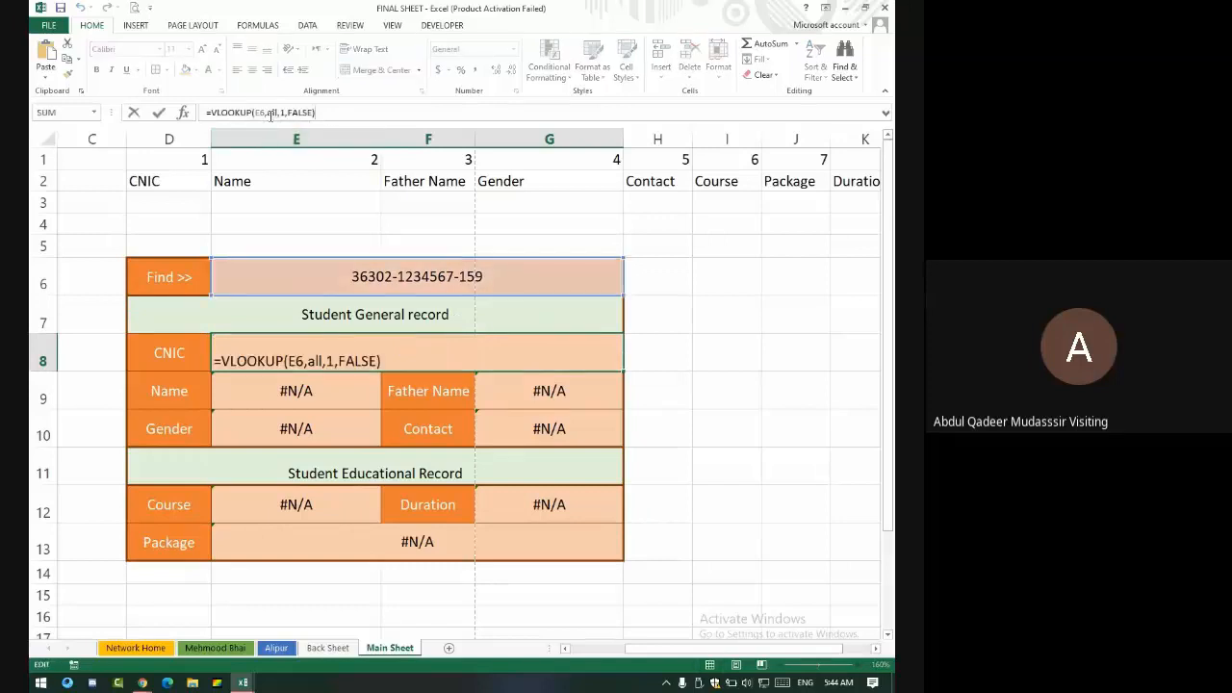
{"action": "type", "text": "cell"}
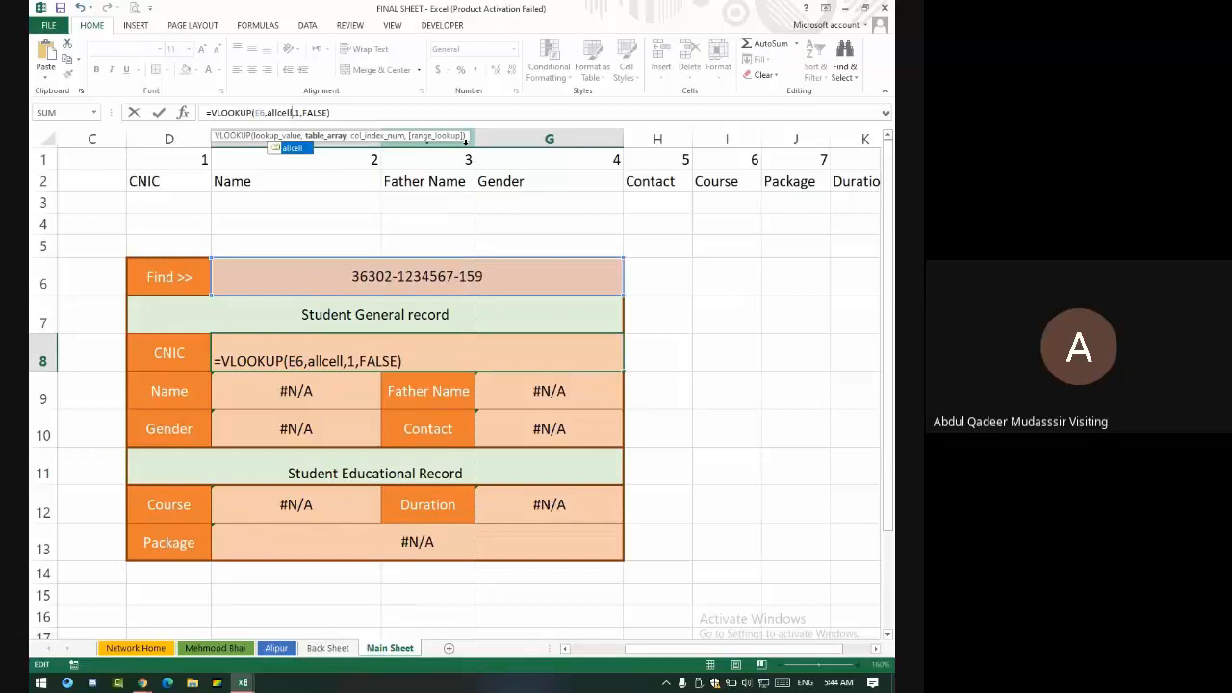
{"action": "key", "text": "Return"}
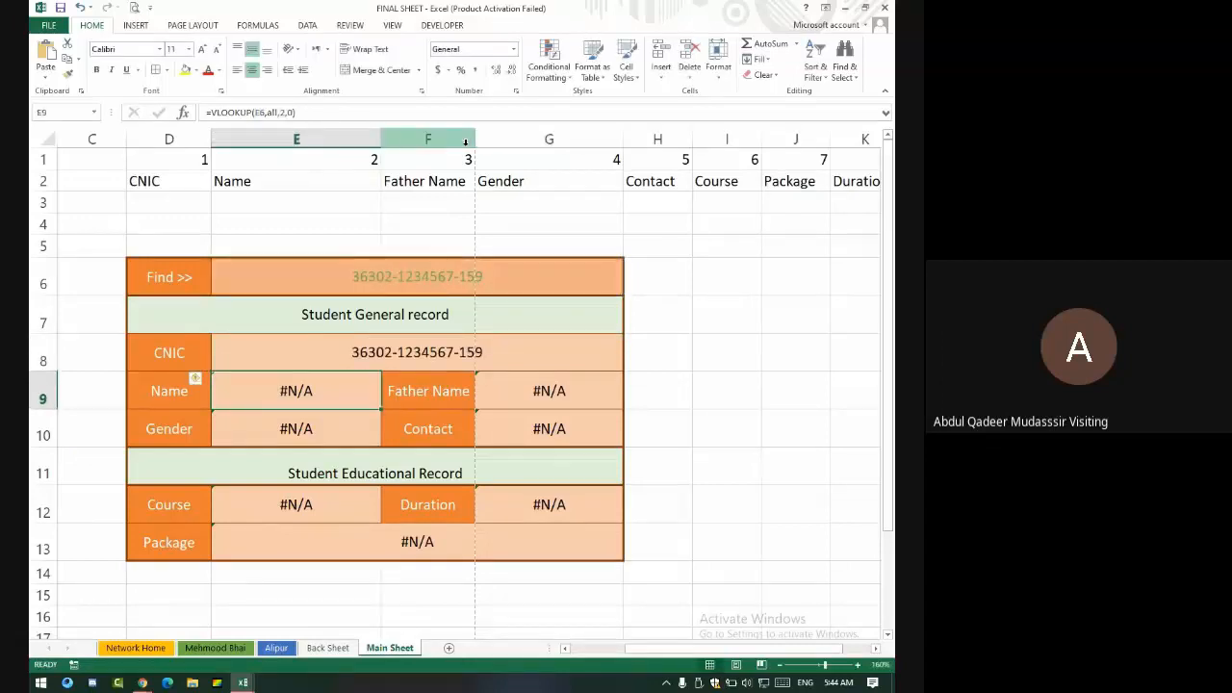
{"action": "key", "text": "alt+Tab"}
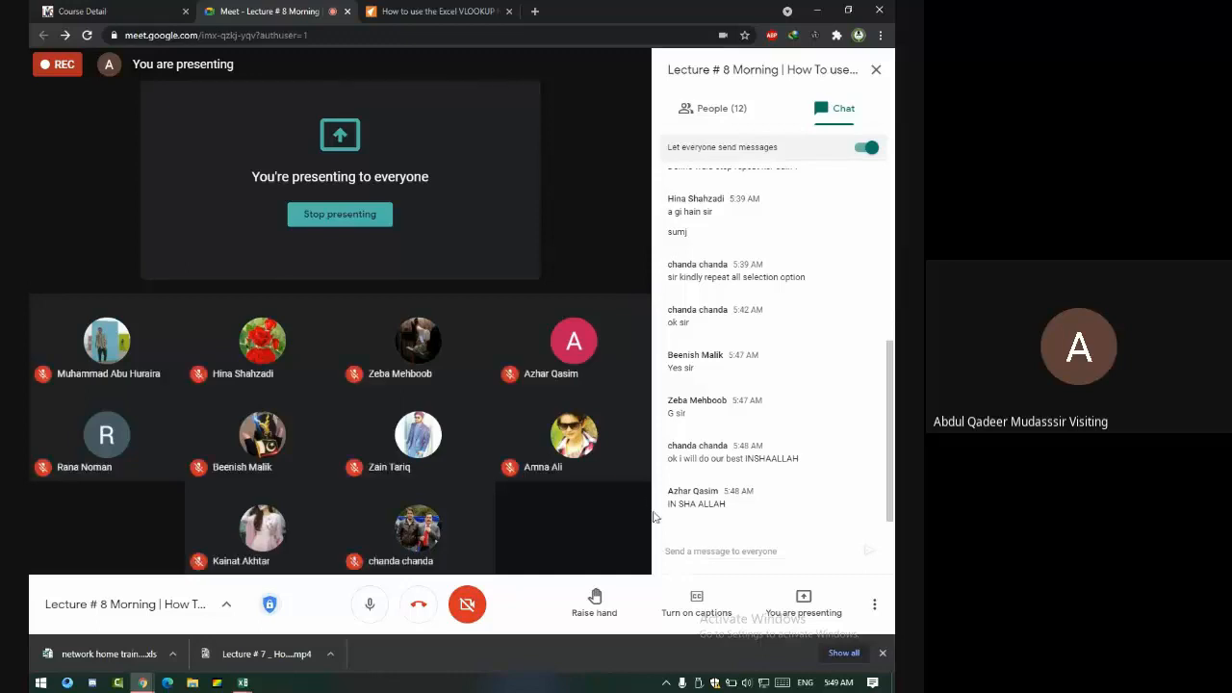
- Stop presenting the screen in the Google Meet lecture
{"action": "left_click", "coordinate": [377, 233]}
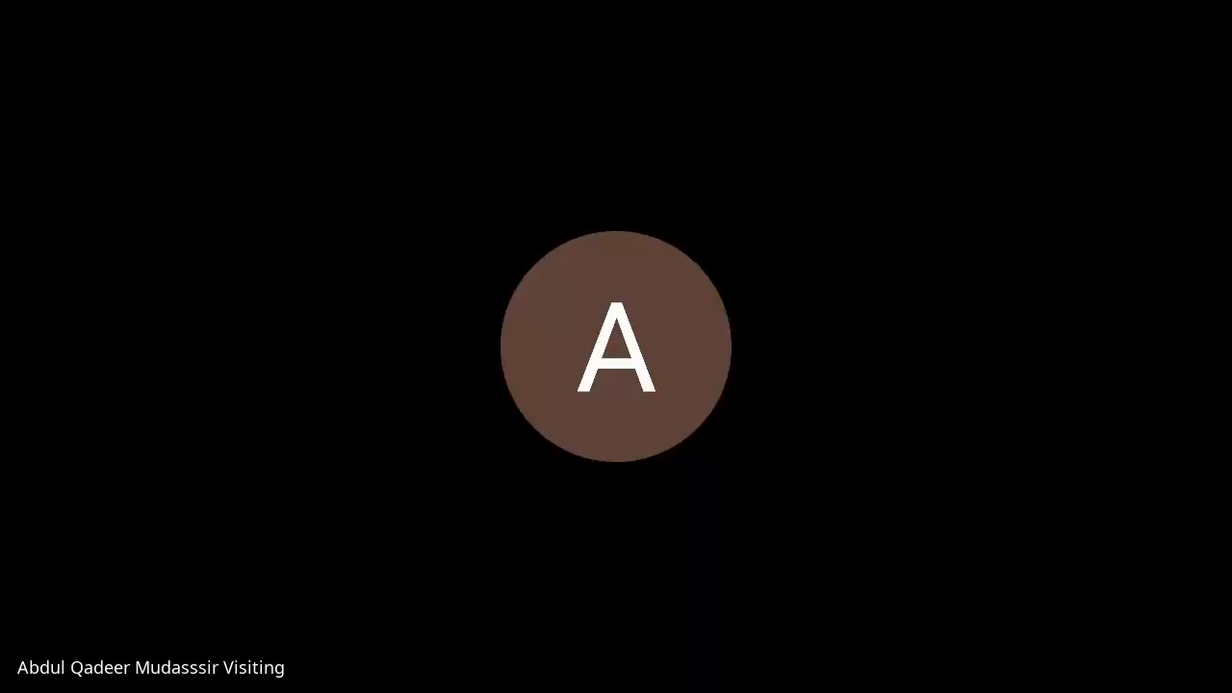